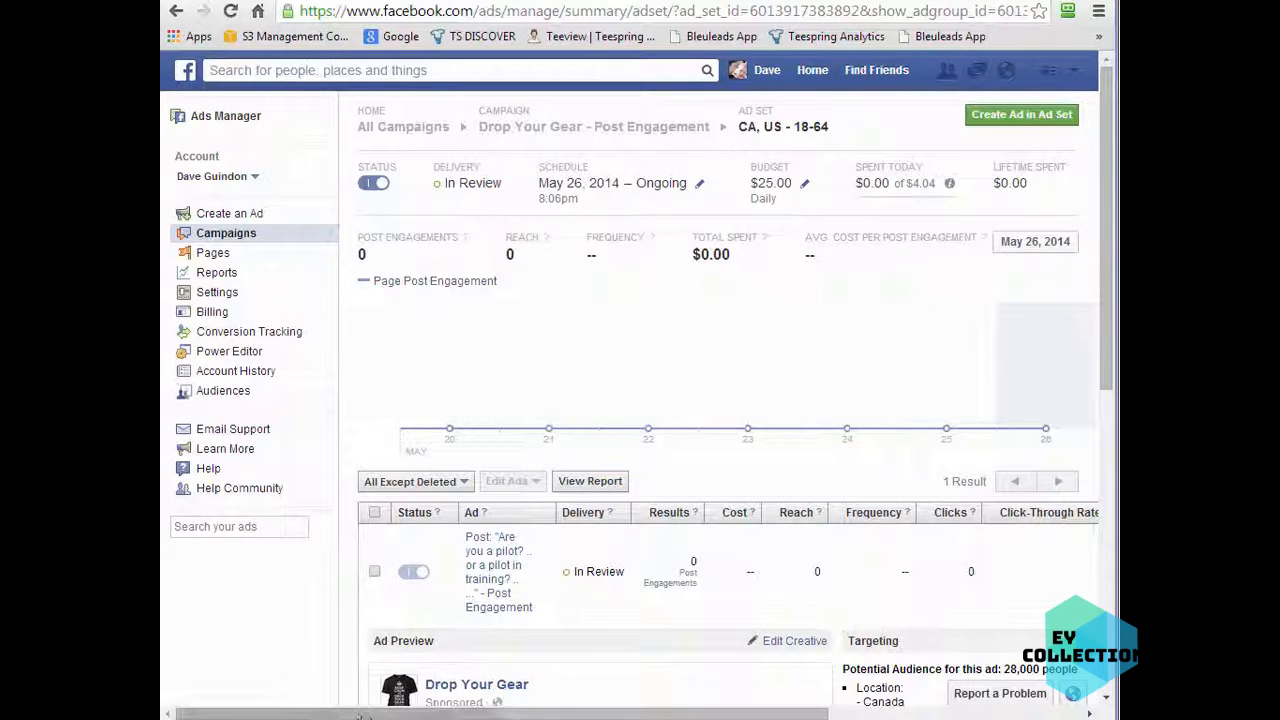
# Step: Refresh the CA, US - 18-64 ad set summary and check the delivery status of its pilot post ad
pyautogui.moveTo(362, 716); pyautogui.dragTo(412, 716)
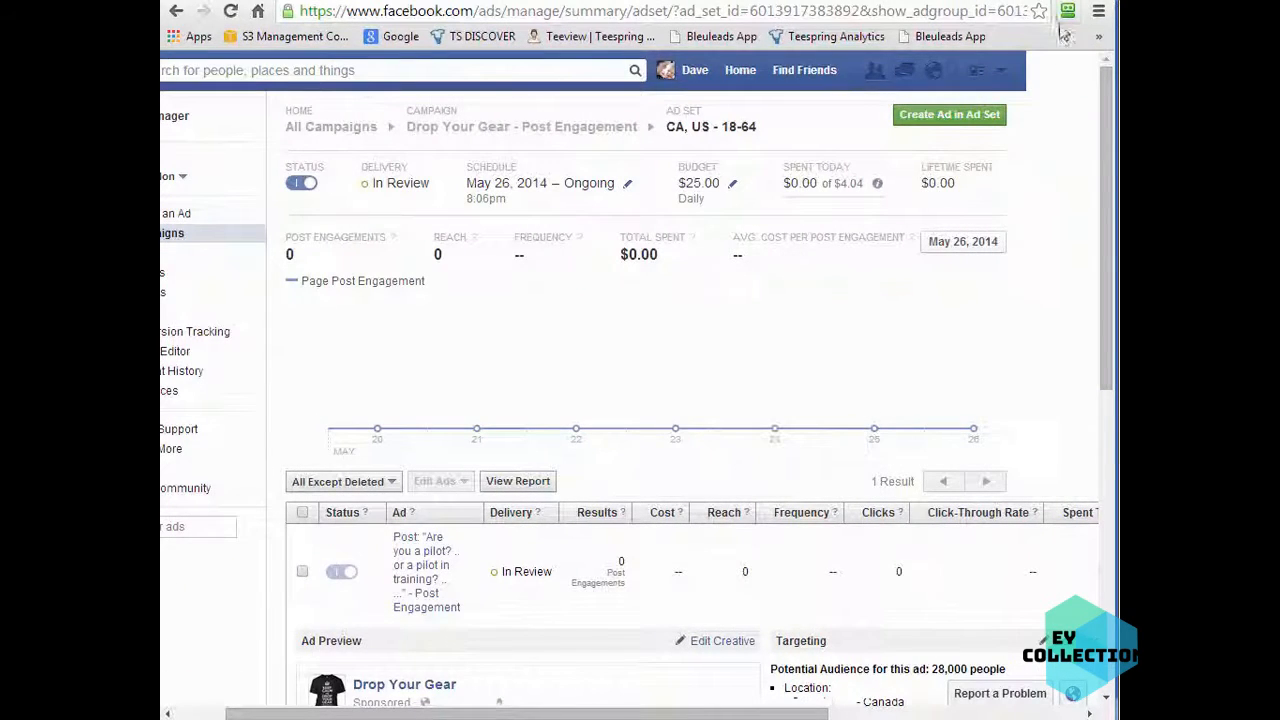
pyautogui.click(231, 11)
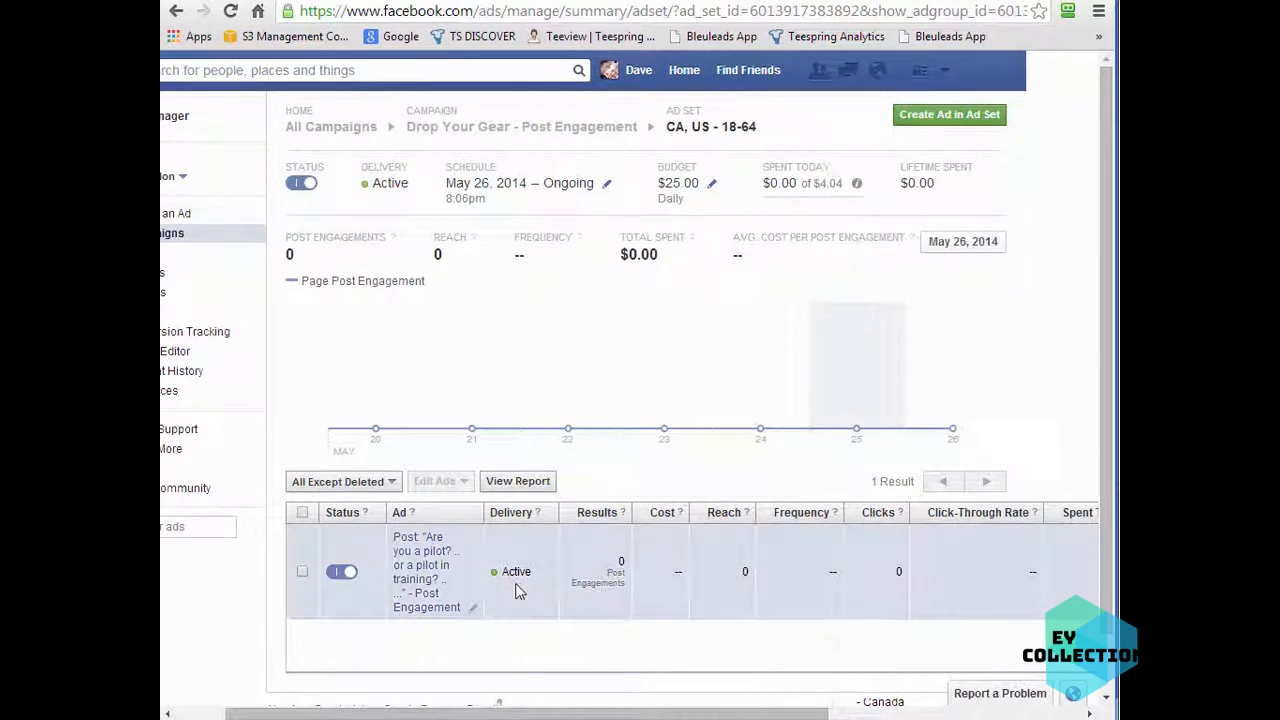
pyautogui.click(515, 588)
pyautogui.doubleClick(517, 574)
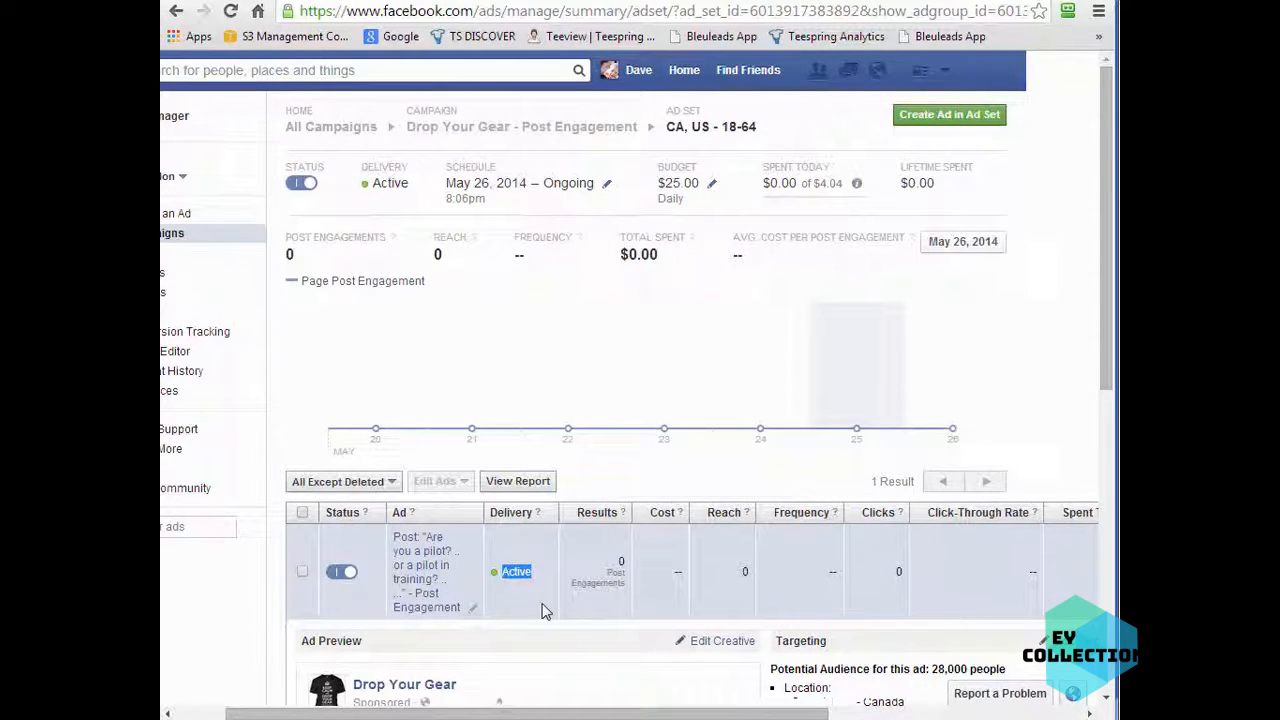
pyautogui.click(572, 590)
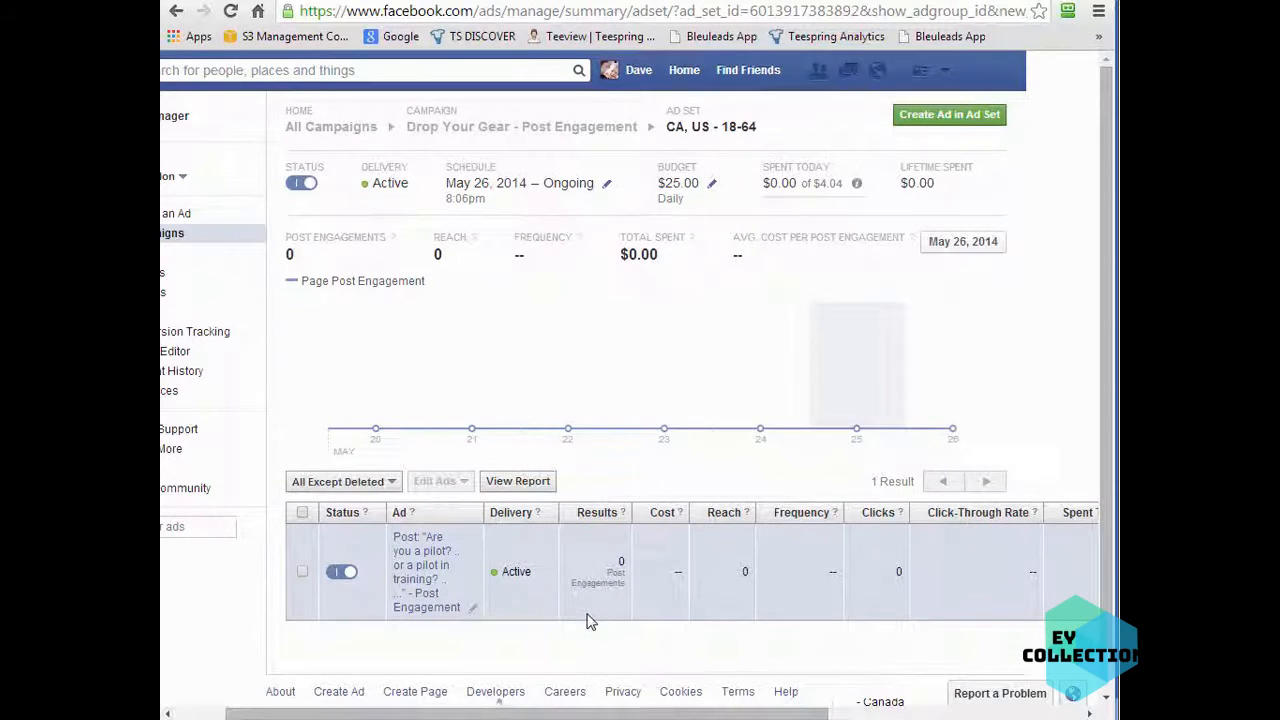
pyautogui.click(543, 594)
pyautogui.doubleClick(543, 594)
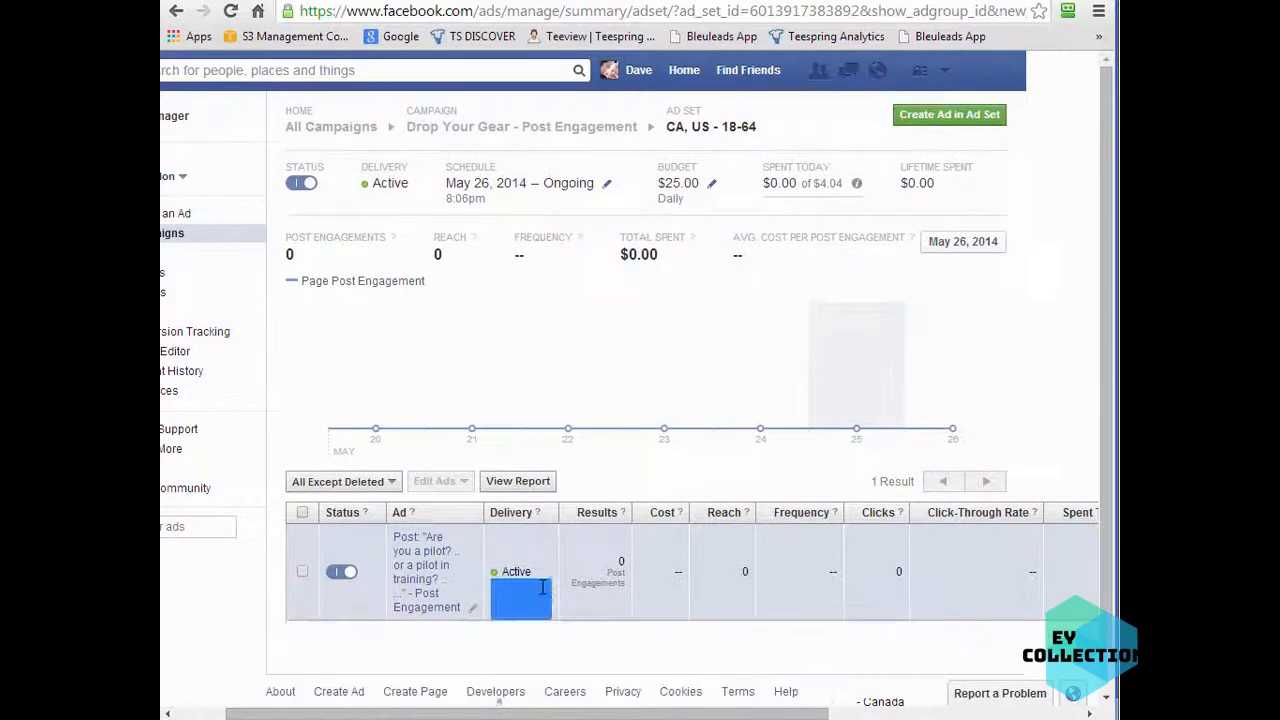
pyautogui.click(548, 571)
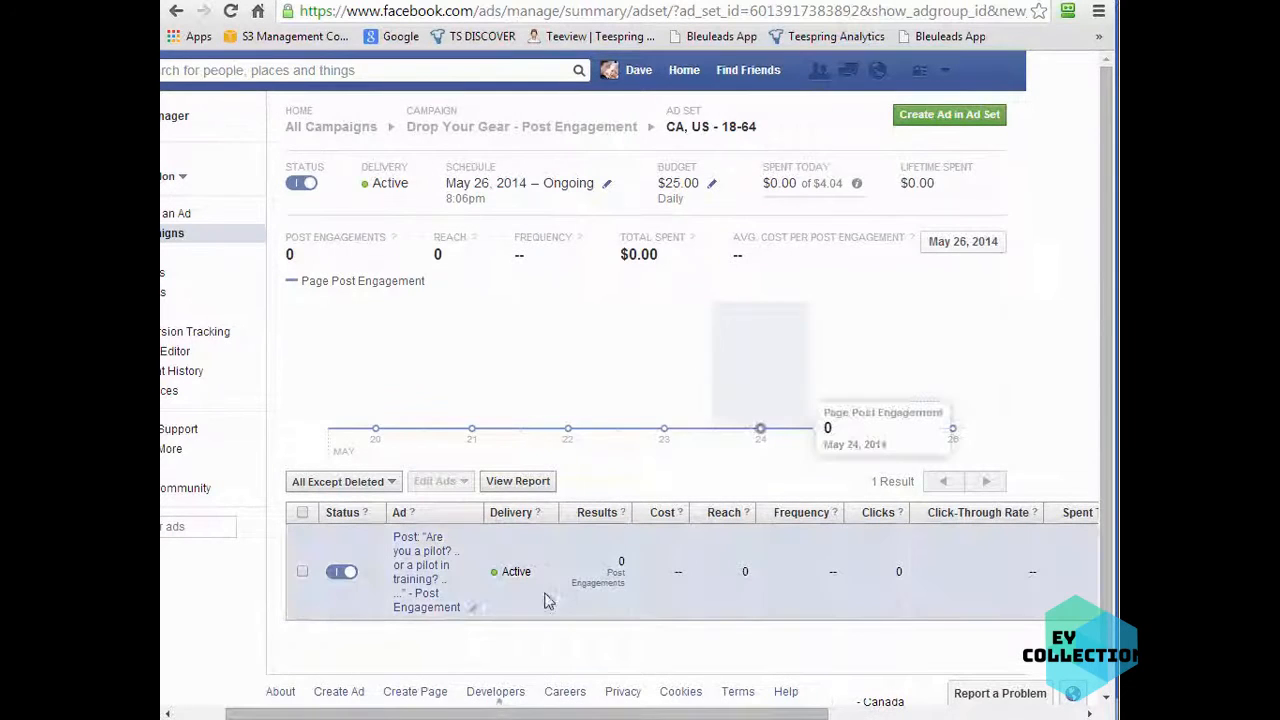
pyautogui.moveTo(497, 714); pyautogui.dragTo(392, 716)
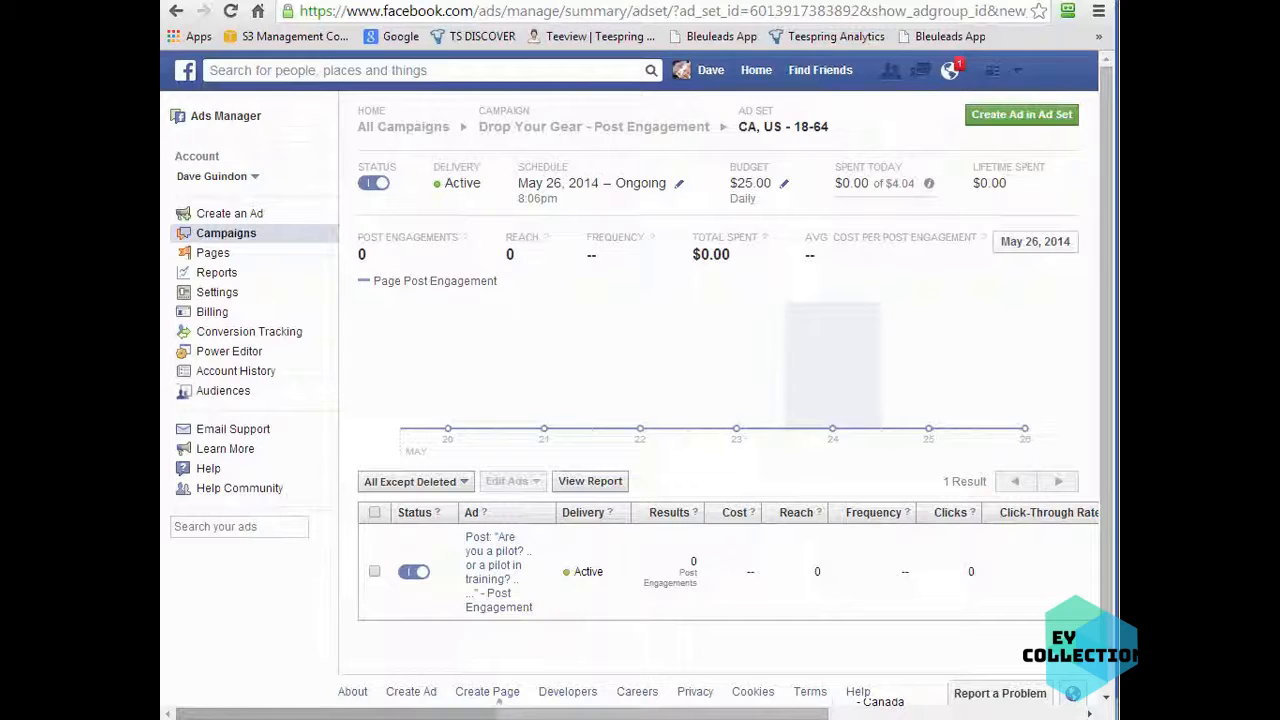
# Step: Check the account notifications for news about the ad's review
pyautogui.click(949, 70)
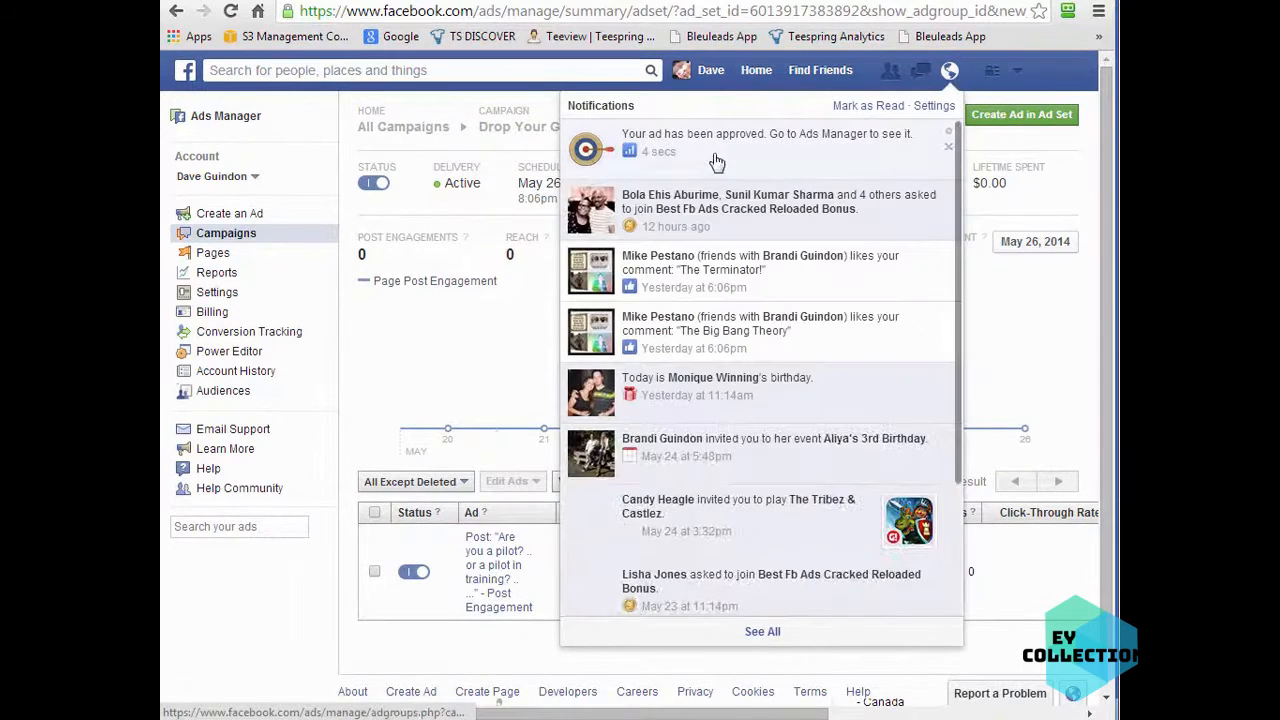
pyautogui.click(949, 82)
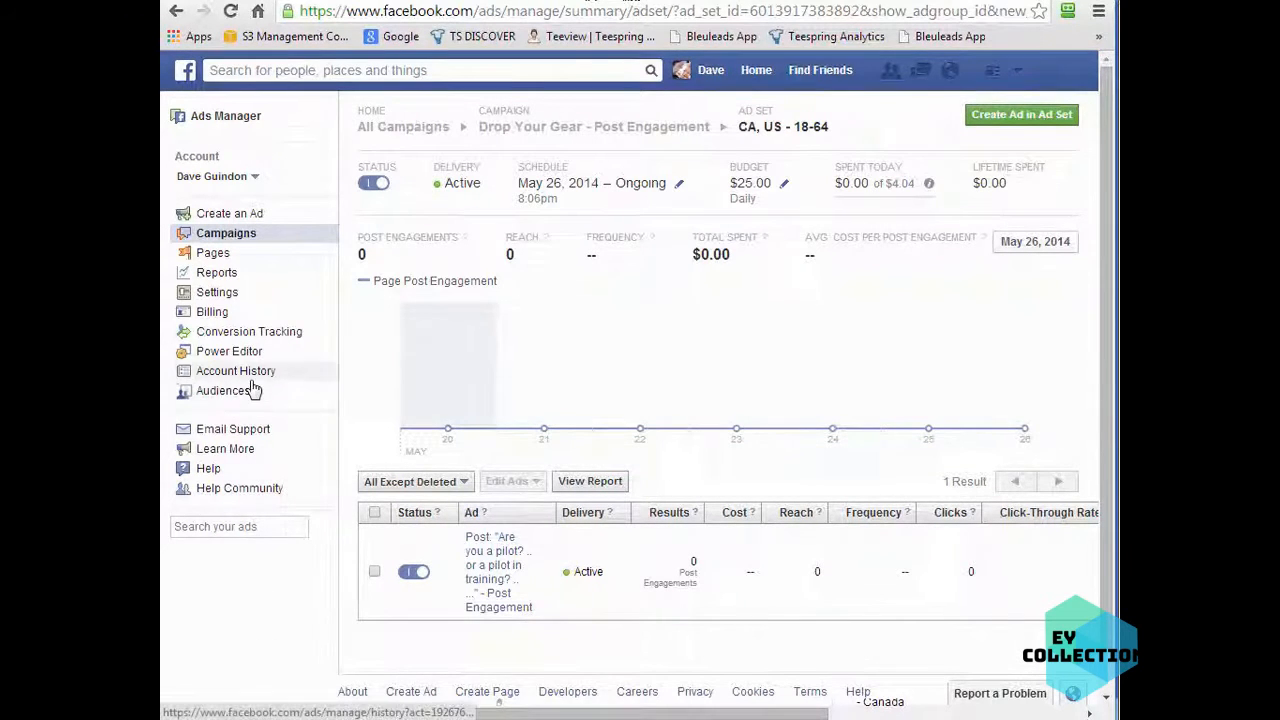
# Step: Download the ad account with all campaigns from the start of time into Power Editor and filter the ads by Not Uploaded
pyautogui.click(230, 358)
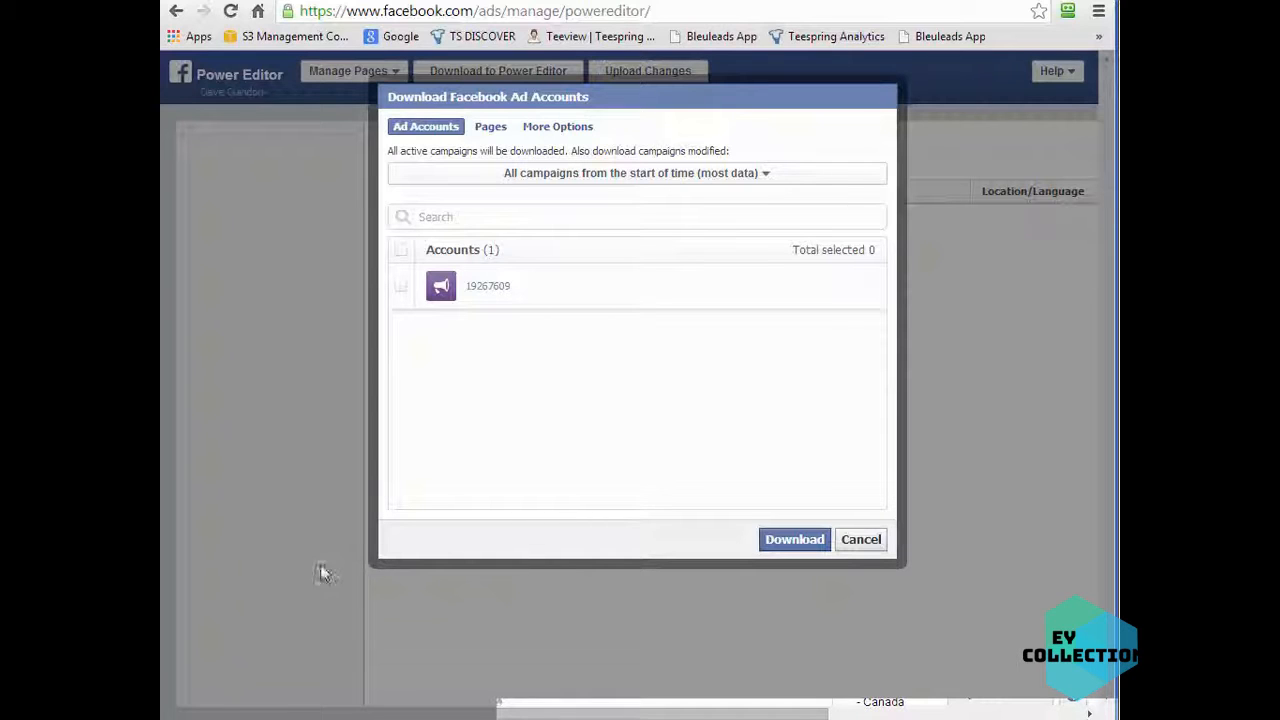
pyautogui.click(658, 290)
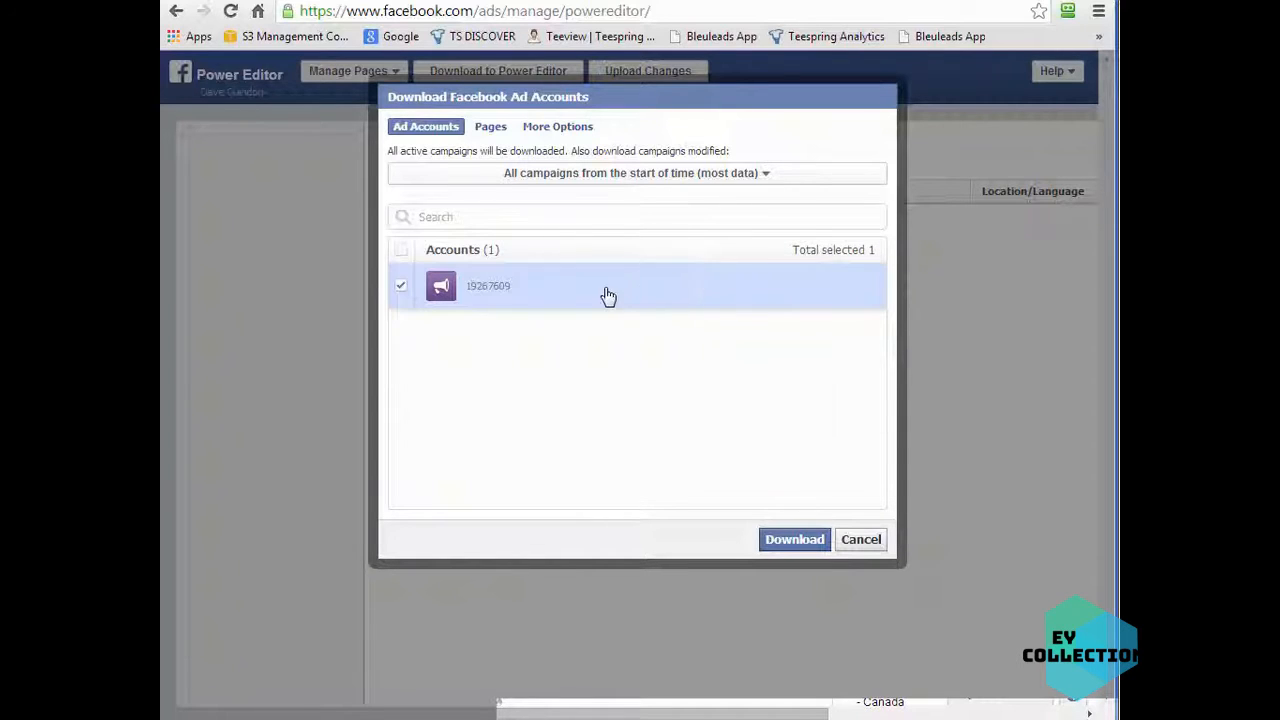
pyautogui.click(763, 541)
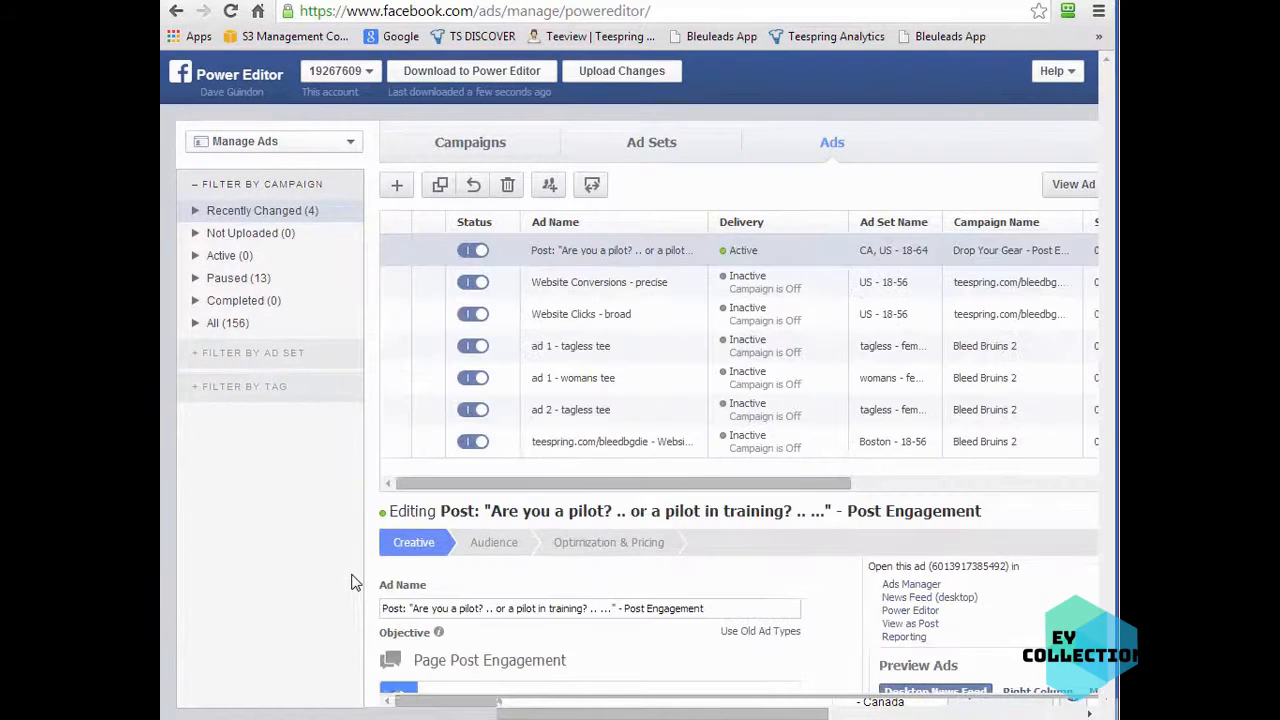
pyautogui.click(264, 236)
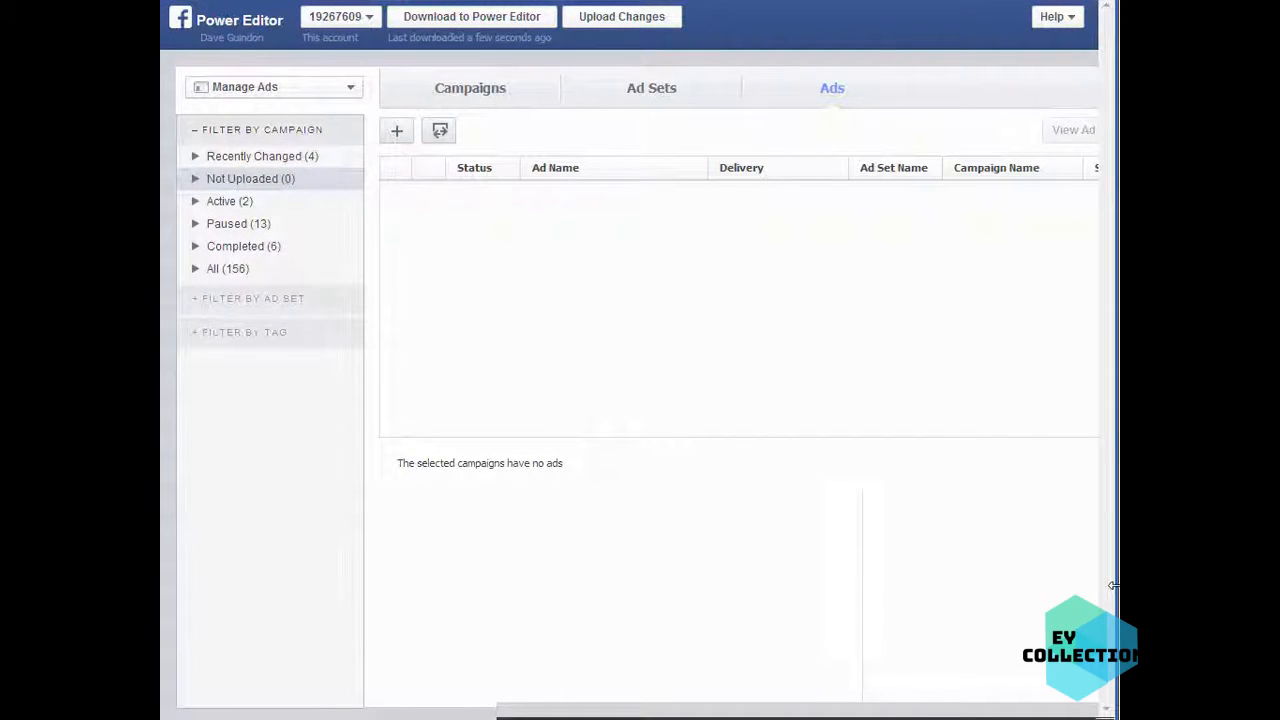
pyautogui.moveTo(1116, 586); pyautogui.dragTo(1118, 586)
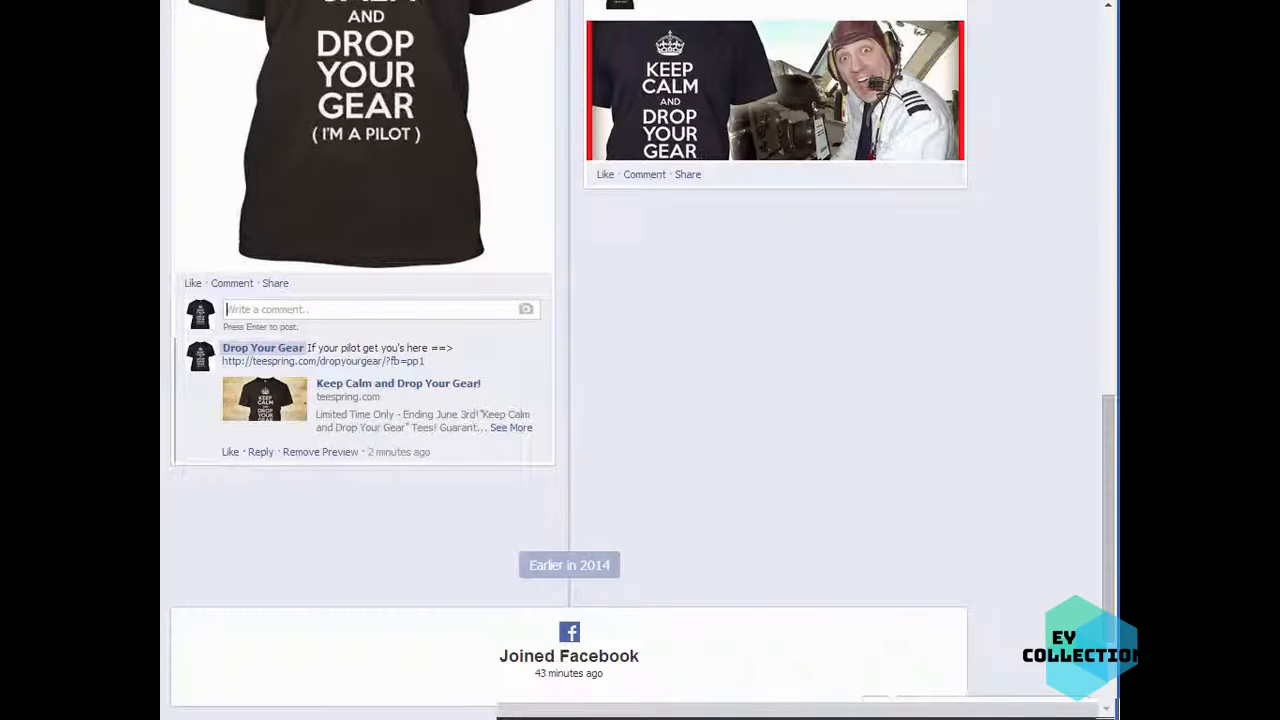
# Step: Examine the pilot tee post on the Drop Your Gear page, including its text, Teespring link, shirt image and comment
pyautogui.scroll(2, 526, 380)
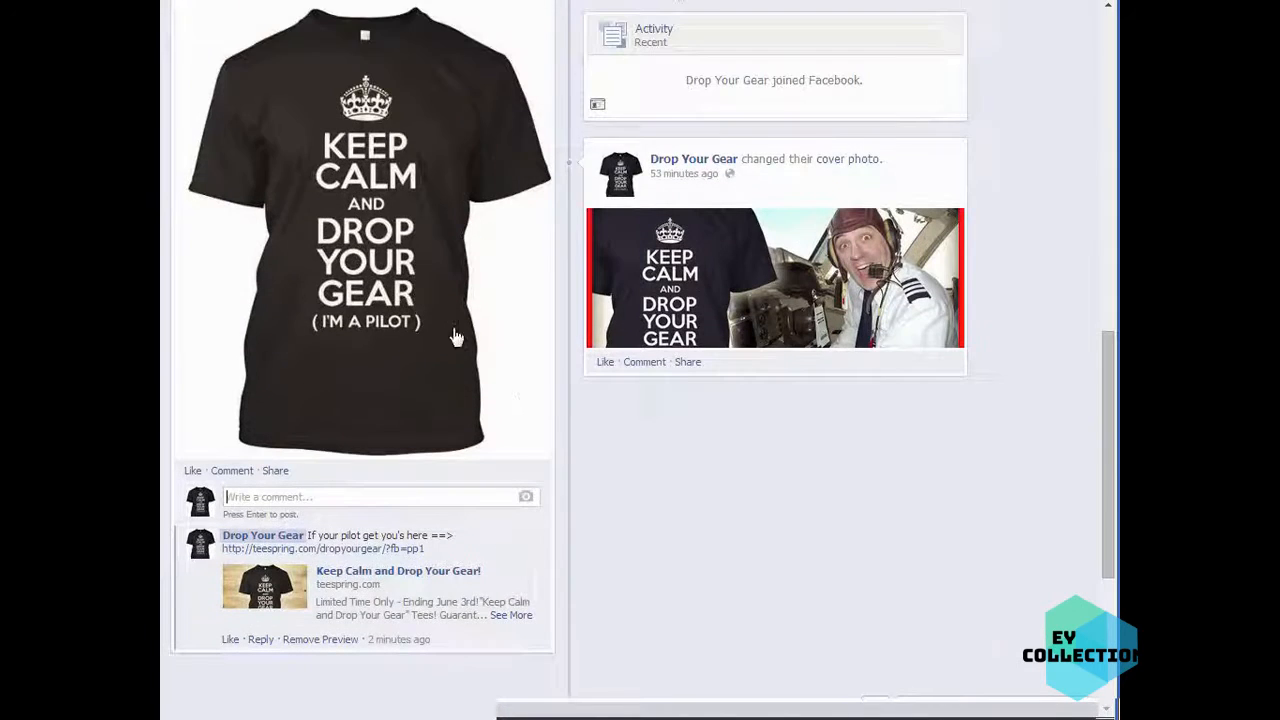
pyautogui.scroll(2, 451, 334)
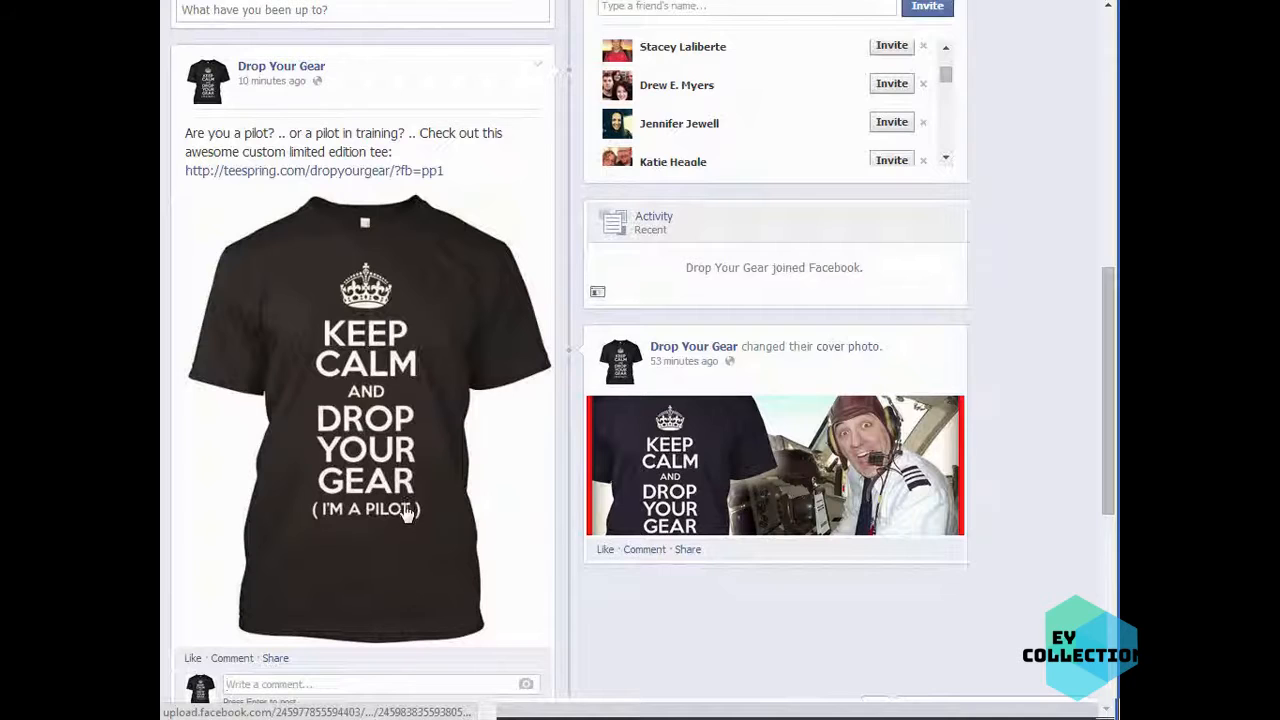
pyautogui.scroll(5, 590, 570)
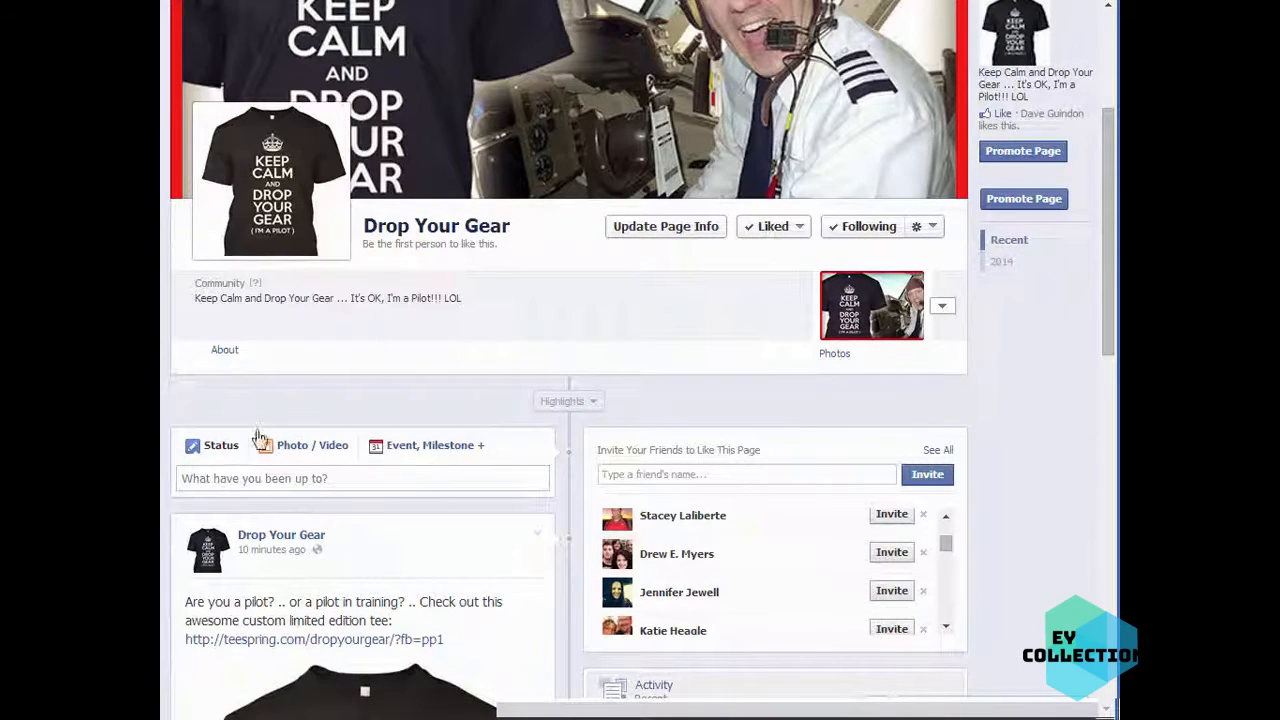
pyautogui.scroll(-4, 500, 680)
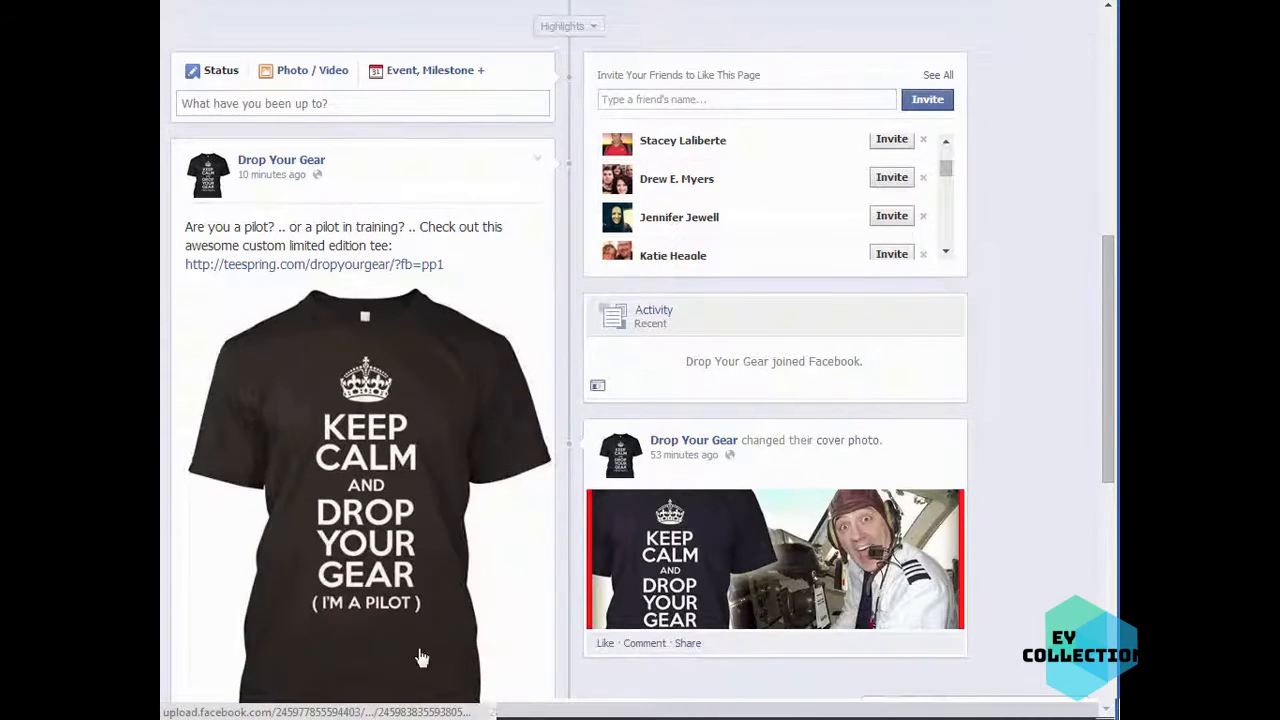
pyautogui.scroll(2, 470, 340)
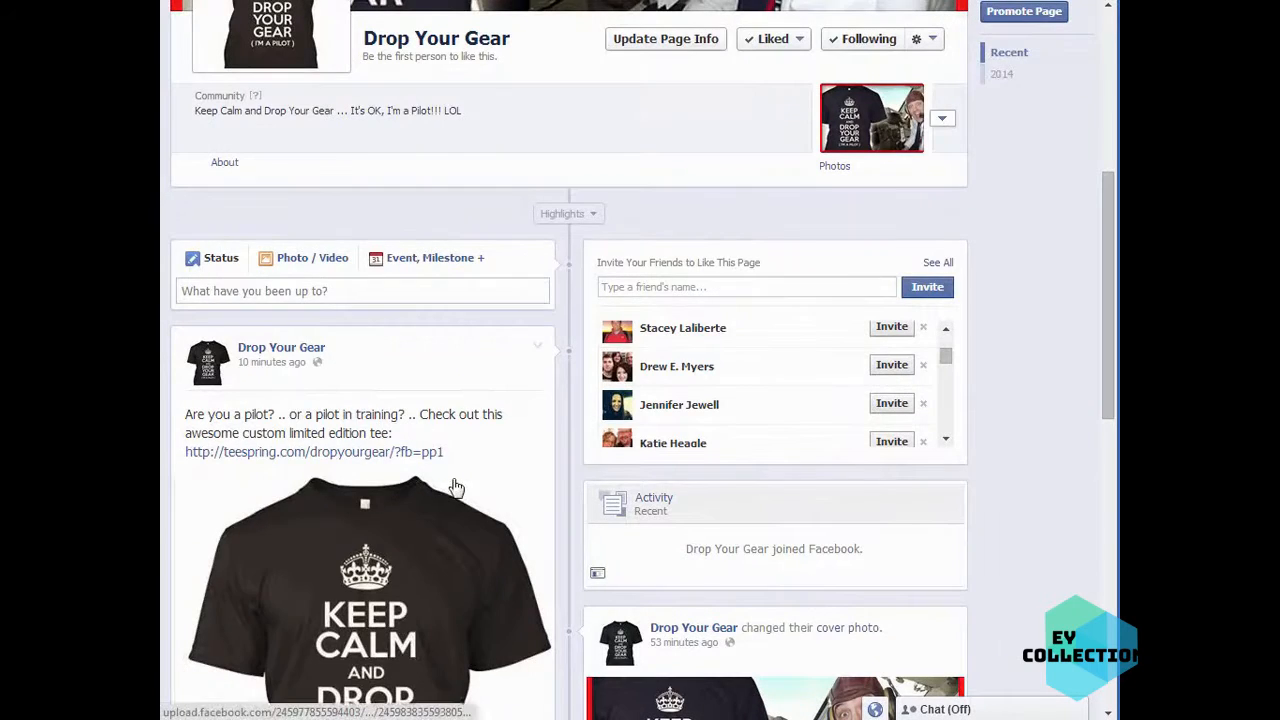
pyautogui.scroll(1, 480, 508)
pyautogui.scroll(-1, 481, 548)
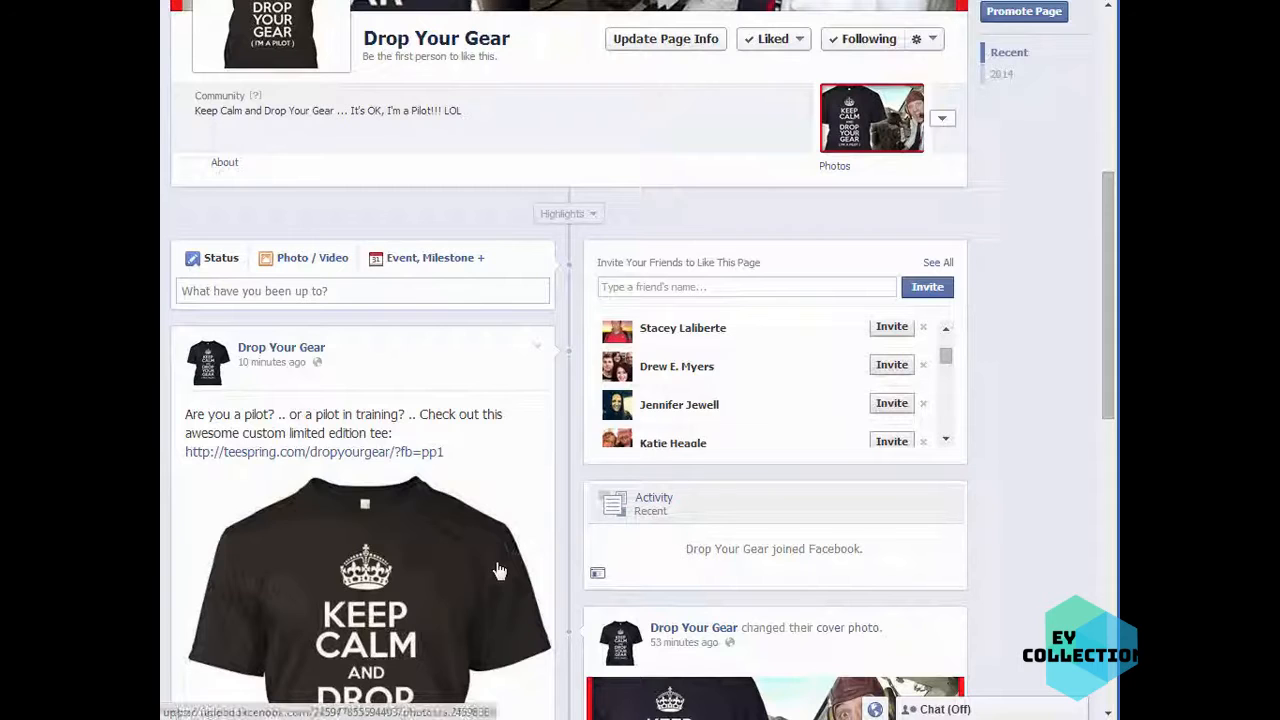
pyautogui.scroll(-1, 506, 466)
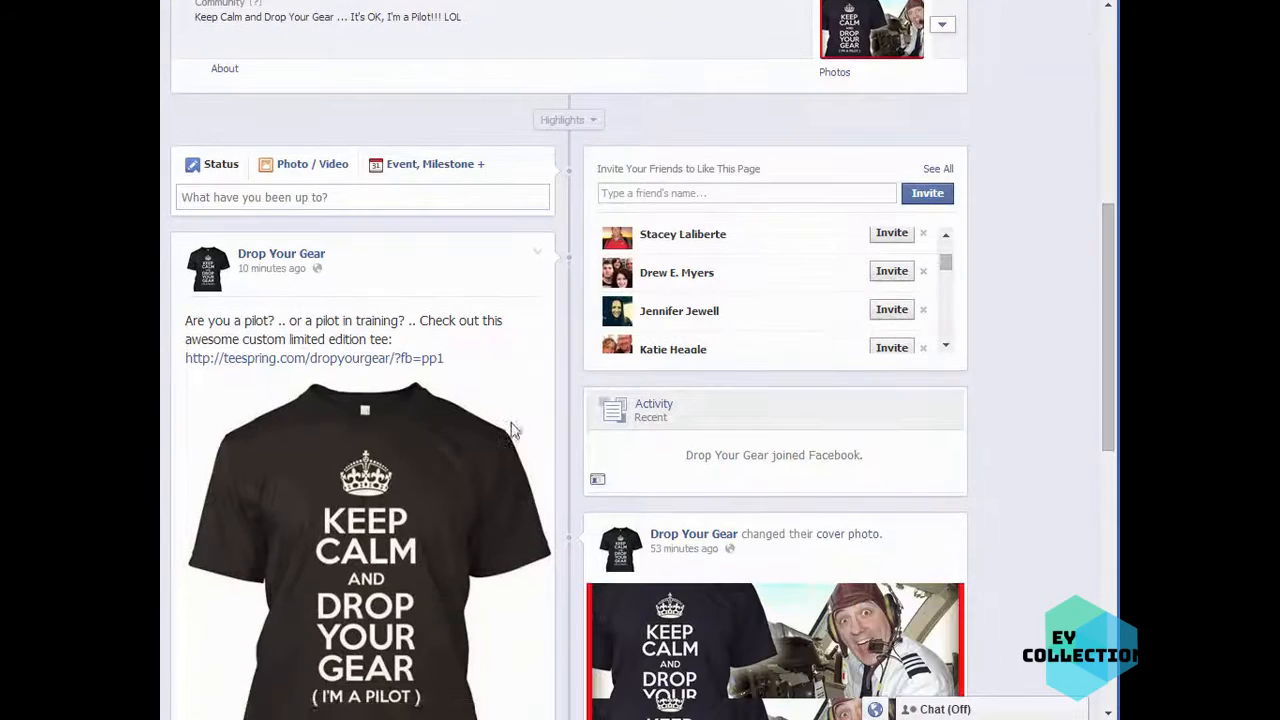
pyautogui.scroll(3, 489, 591)
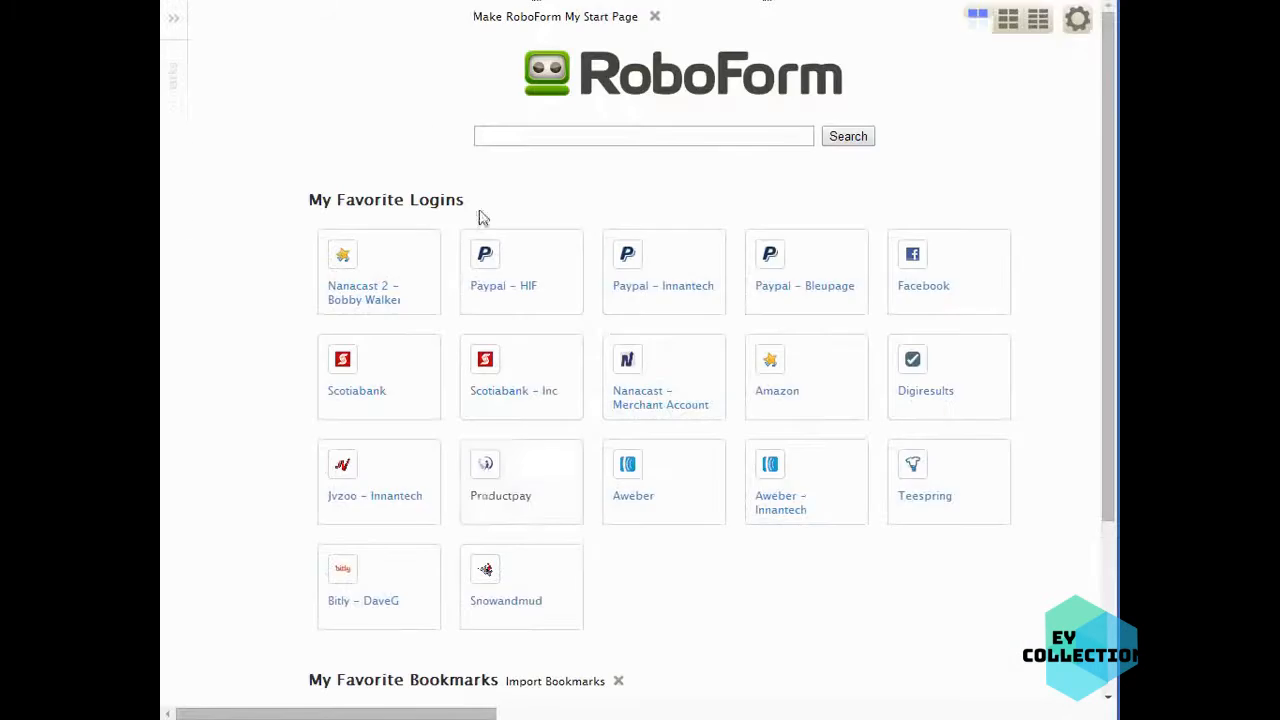
# Step: Switch to Bitly with the saved RoboForm login and view the stats of the dropyourgear link
pyautogui.click(363, 590)
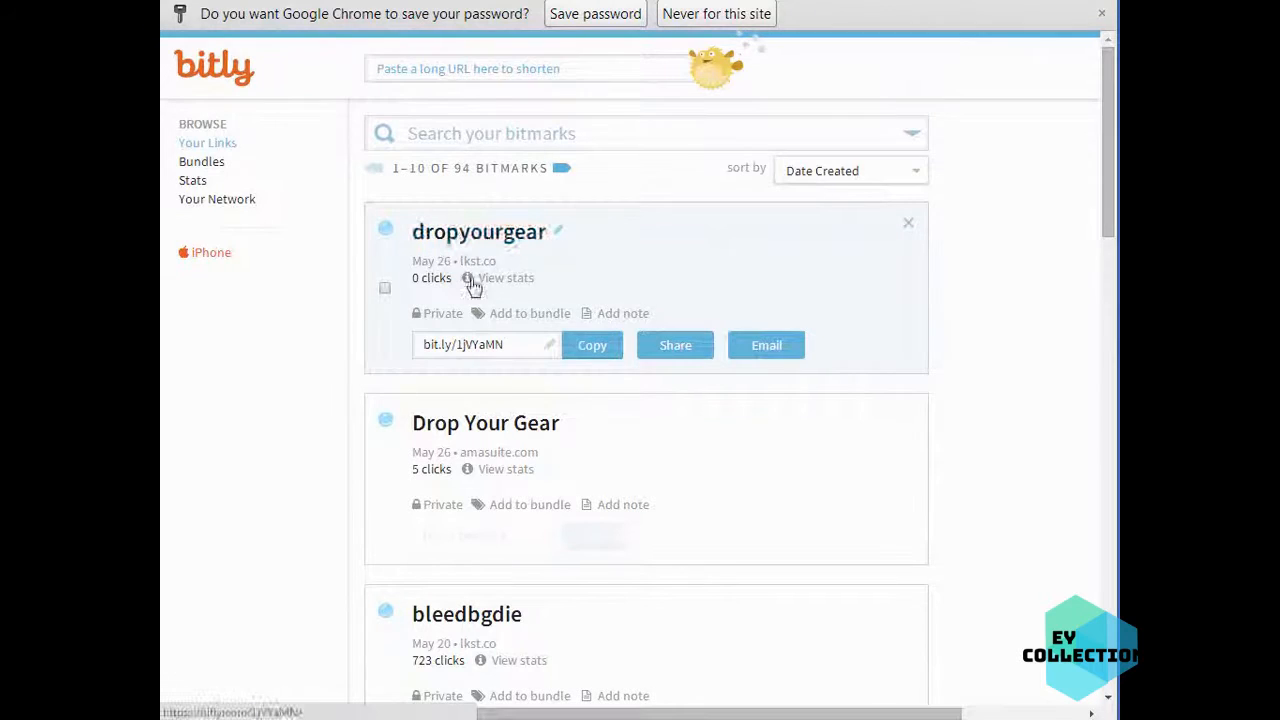
pyautogui.click(503, 280)
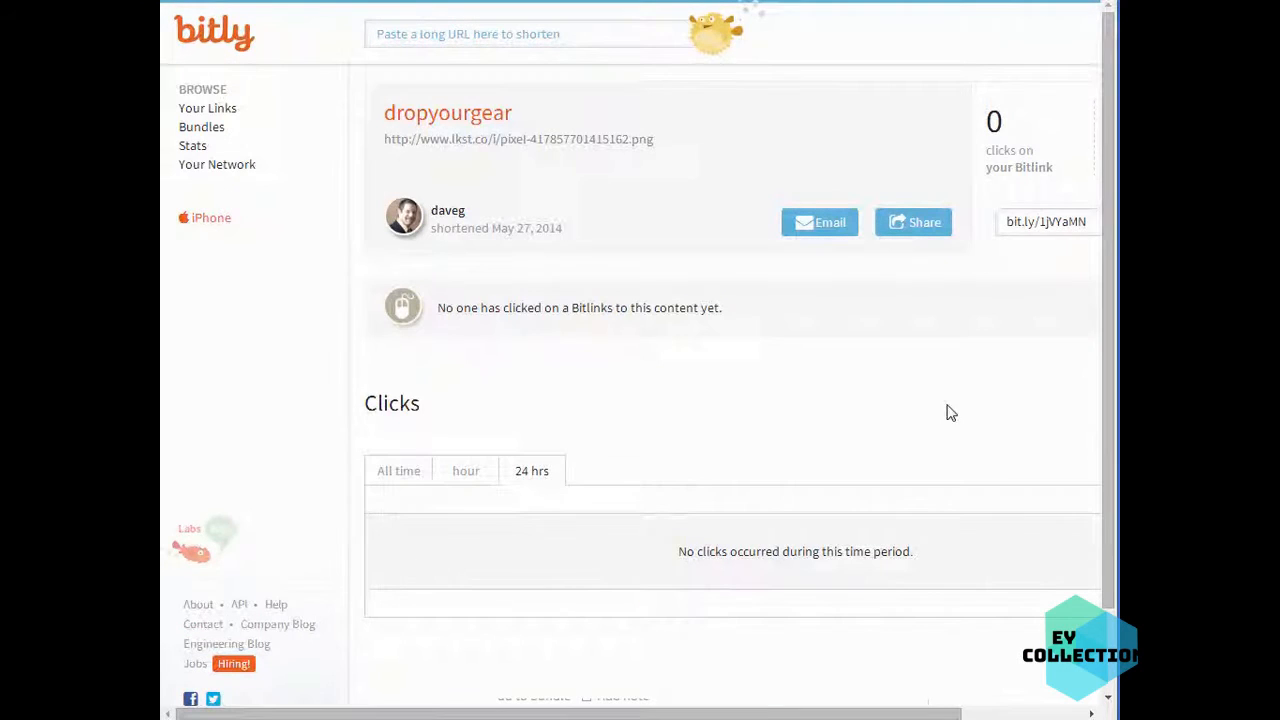
pyautogui.click(205, 113)
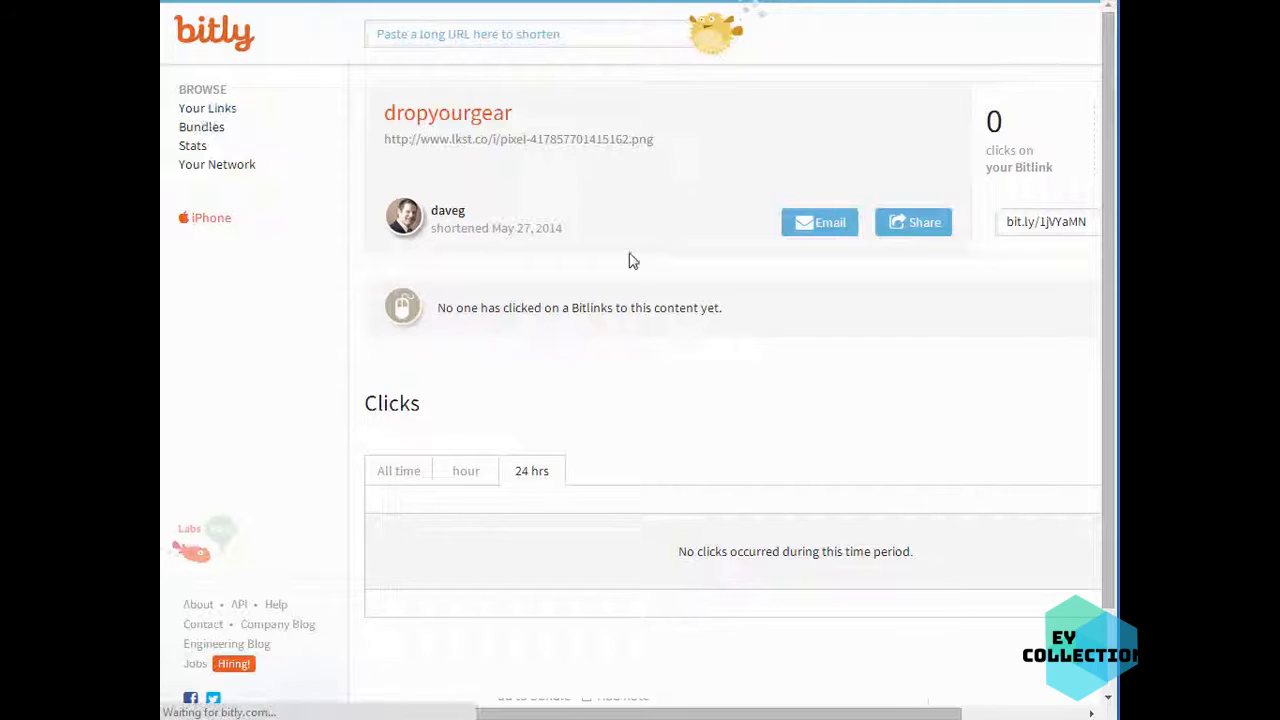
# Step: Open the stats of the Drop Your Gear tracking-pixel link and examine its clicks, sharing sources and geographic distribution
pyautogui.moveTo(743, 451)
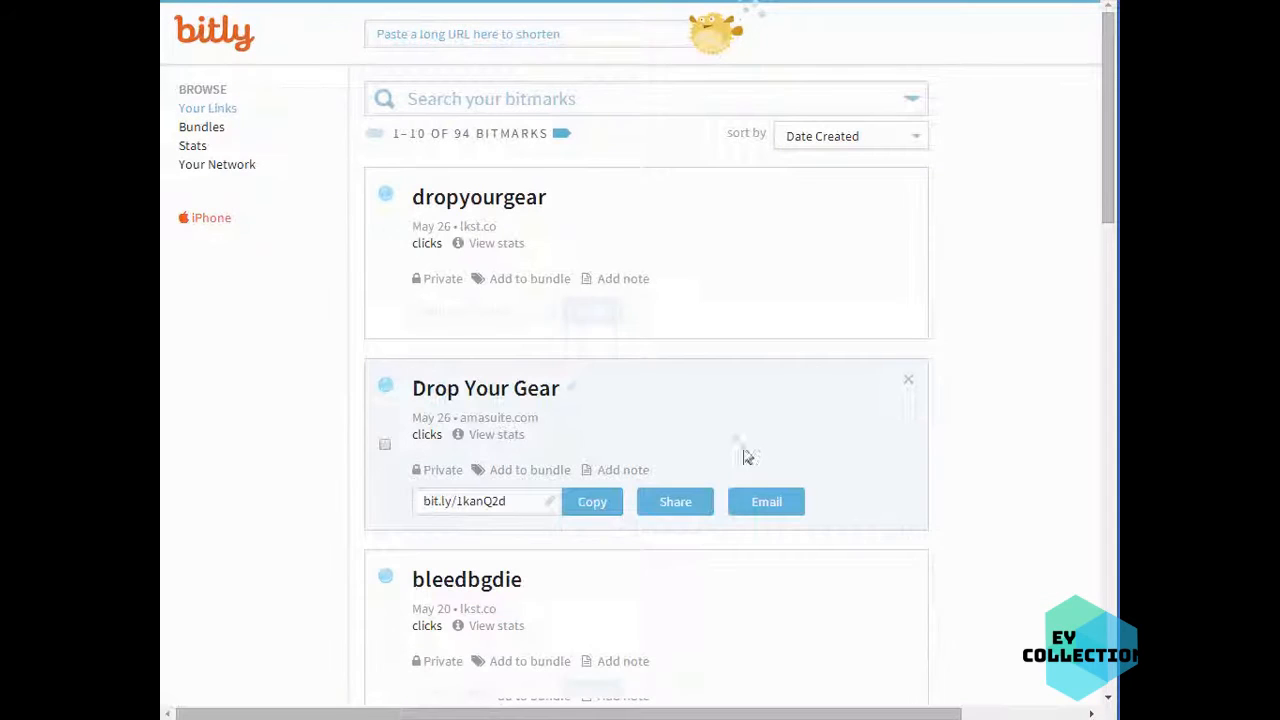
pyautogui.click(521, 441)
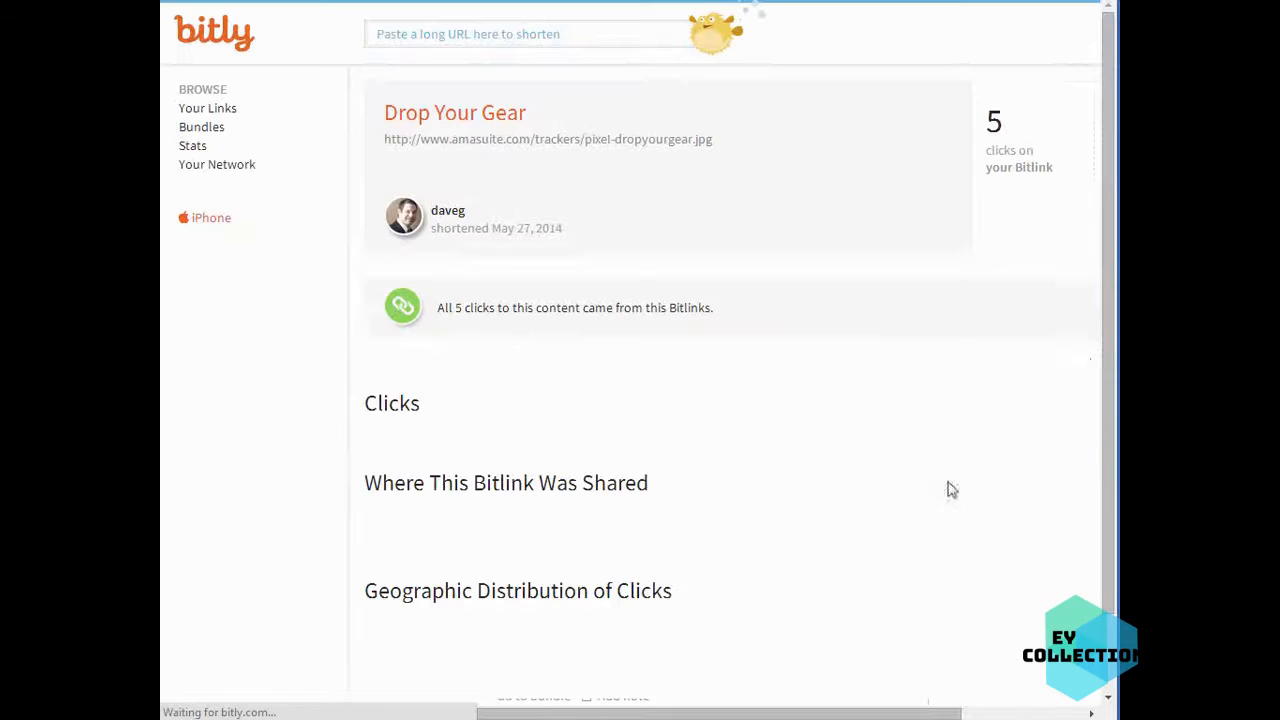
pyautogui.scroll(-4, 1026, 477)
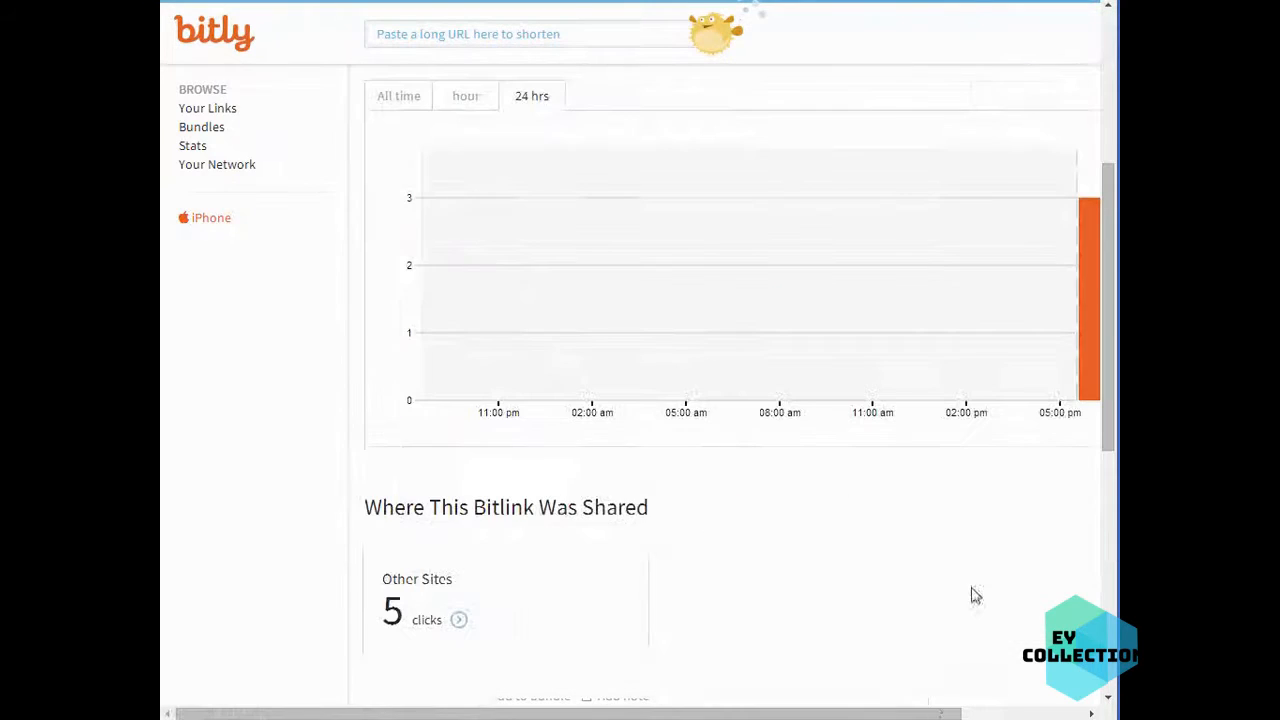
pyautogui.hscroll(2, 1032, 712)
pyautogui.hscroll(1, 1032, 712)
pyautogui.scroll(-2, 1034, 394)
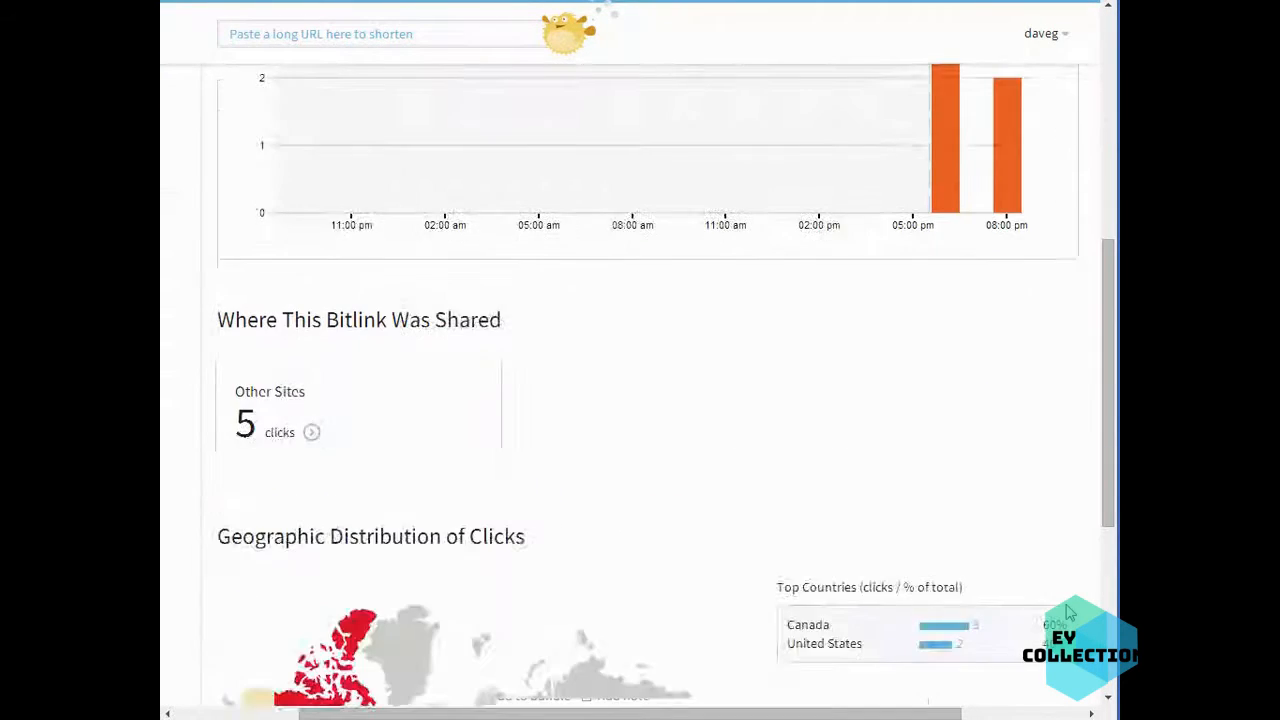
pyautogui.scroll(2, 1034, 394)
pyautogui.moveTo(995, 365)
pyautogui.scroll(-3, 1017, 466)
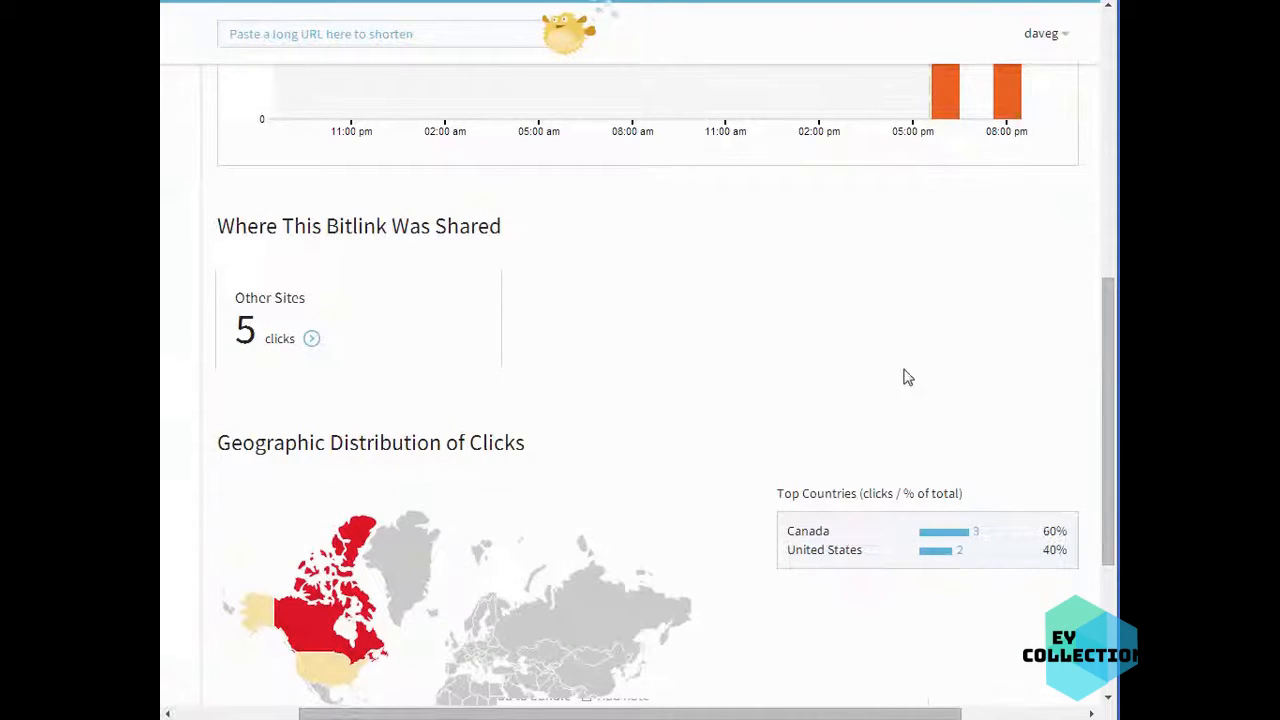
# Step: Check the 24-hour click chart of the Drop Your Gear link and reload its stats
pyautogui.scroll(6, 1080, 520)
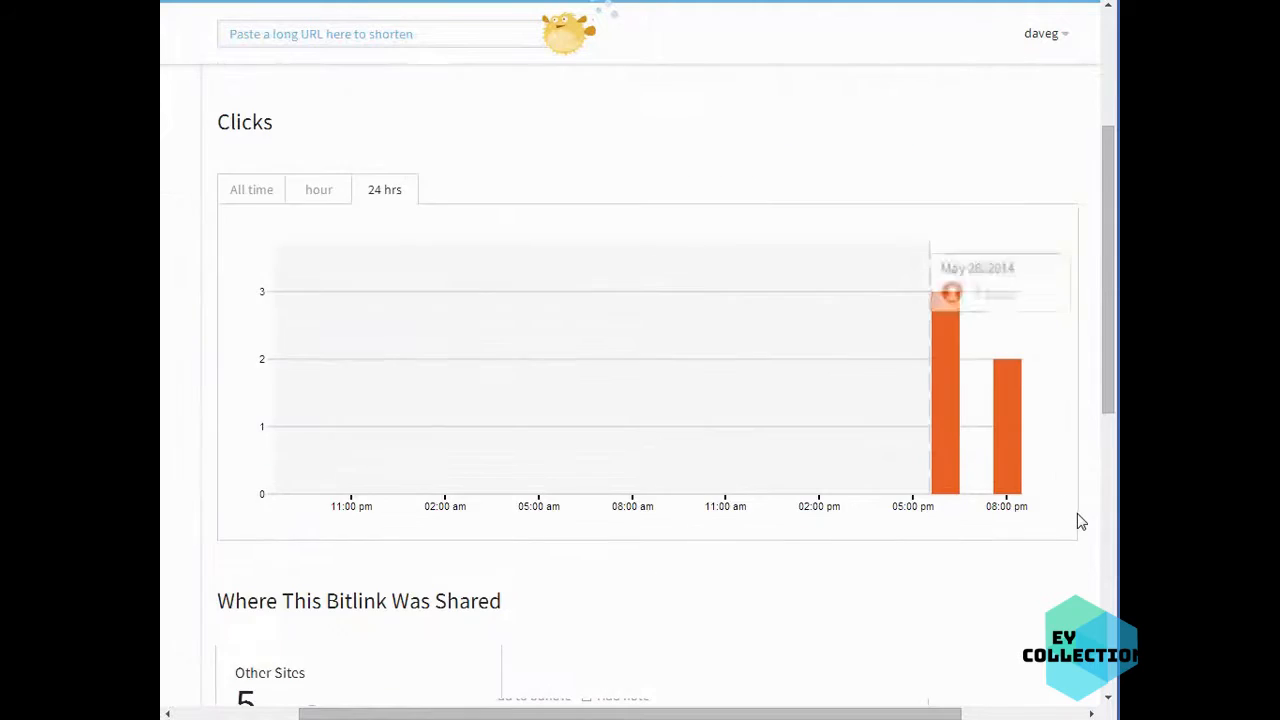
pyautogui.scroll(-1, 1080, 520)
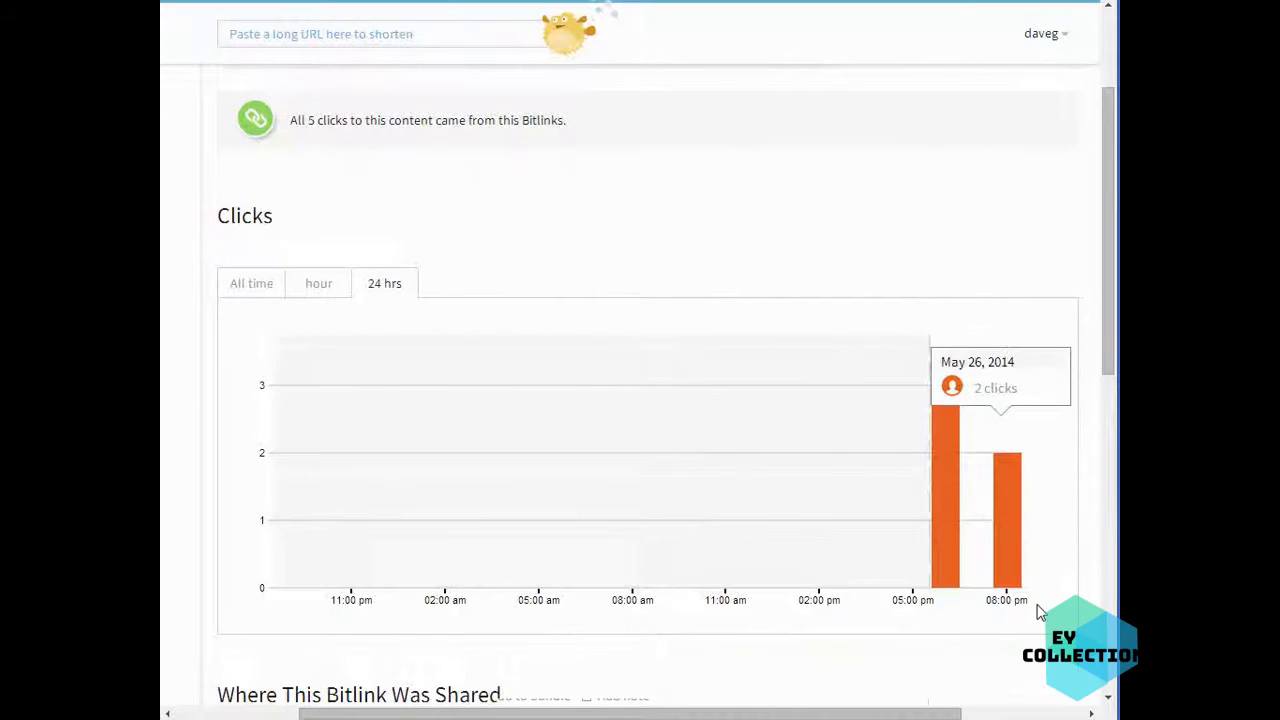
pyautogui.scroll(-1, 1037, 590)
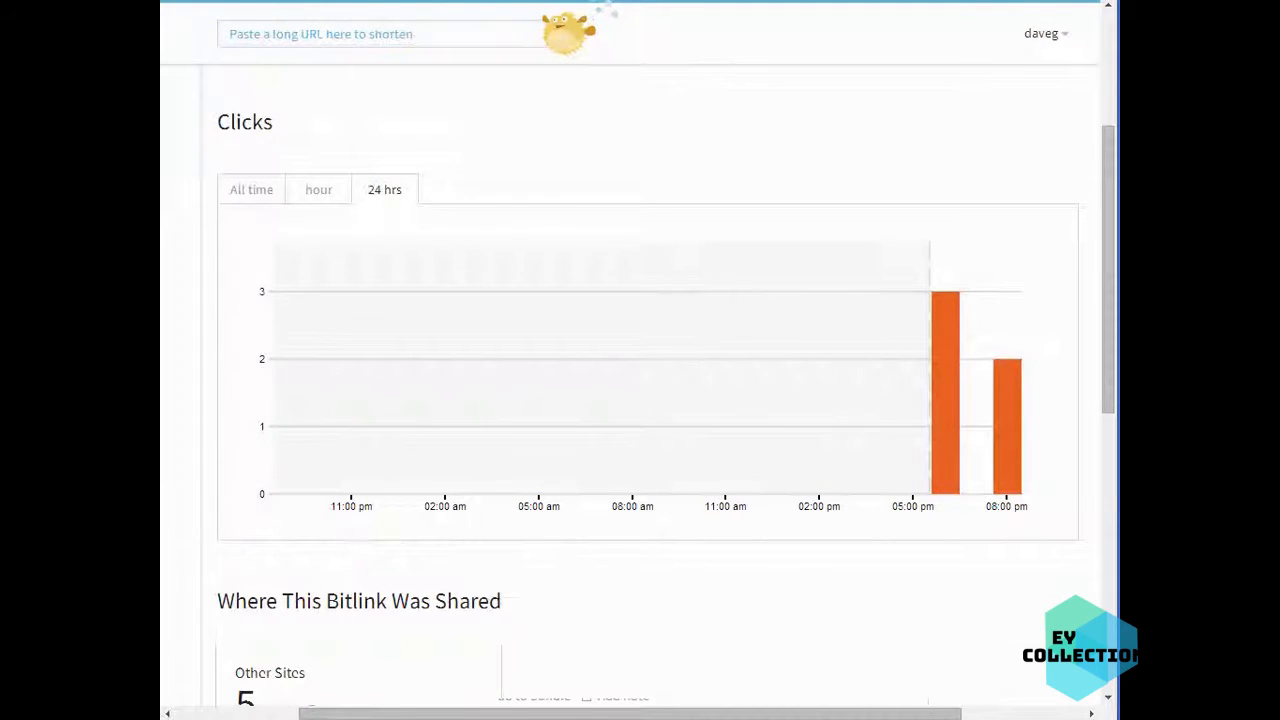
pyautogui.press('F5')
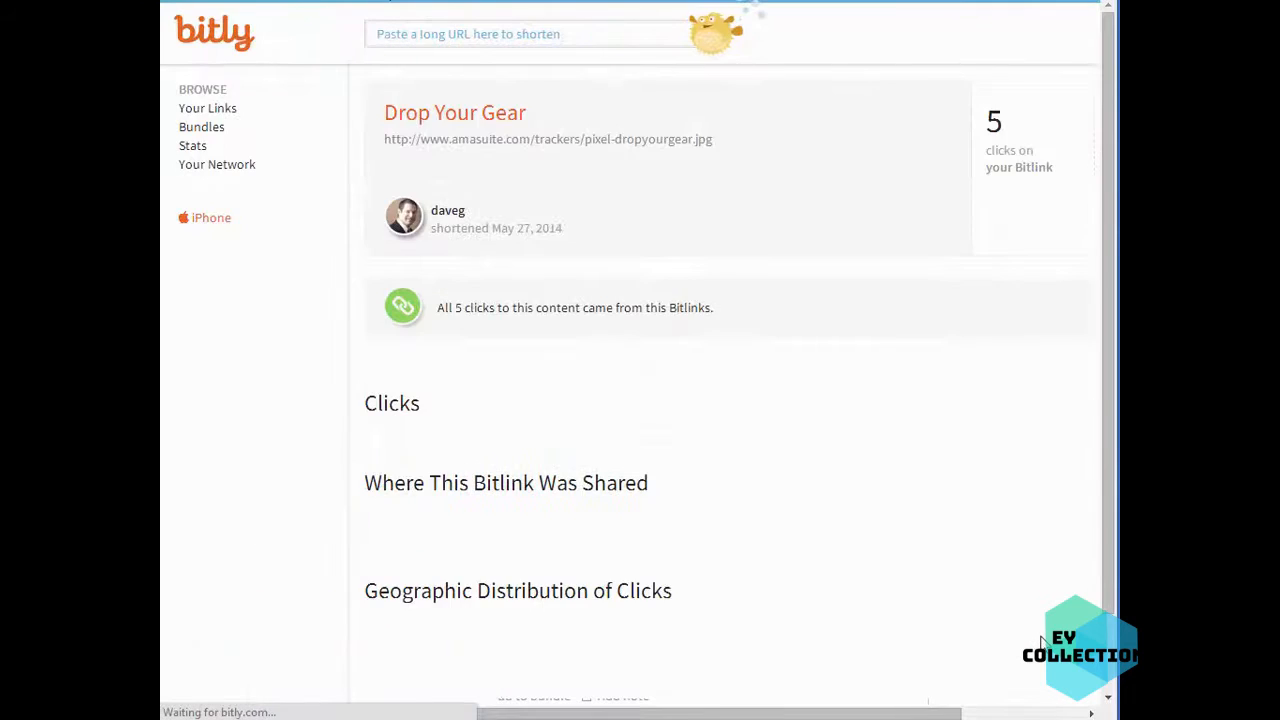
pyautogui.scroll(3, 1034, 177)
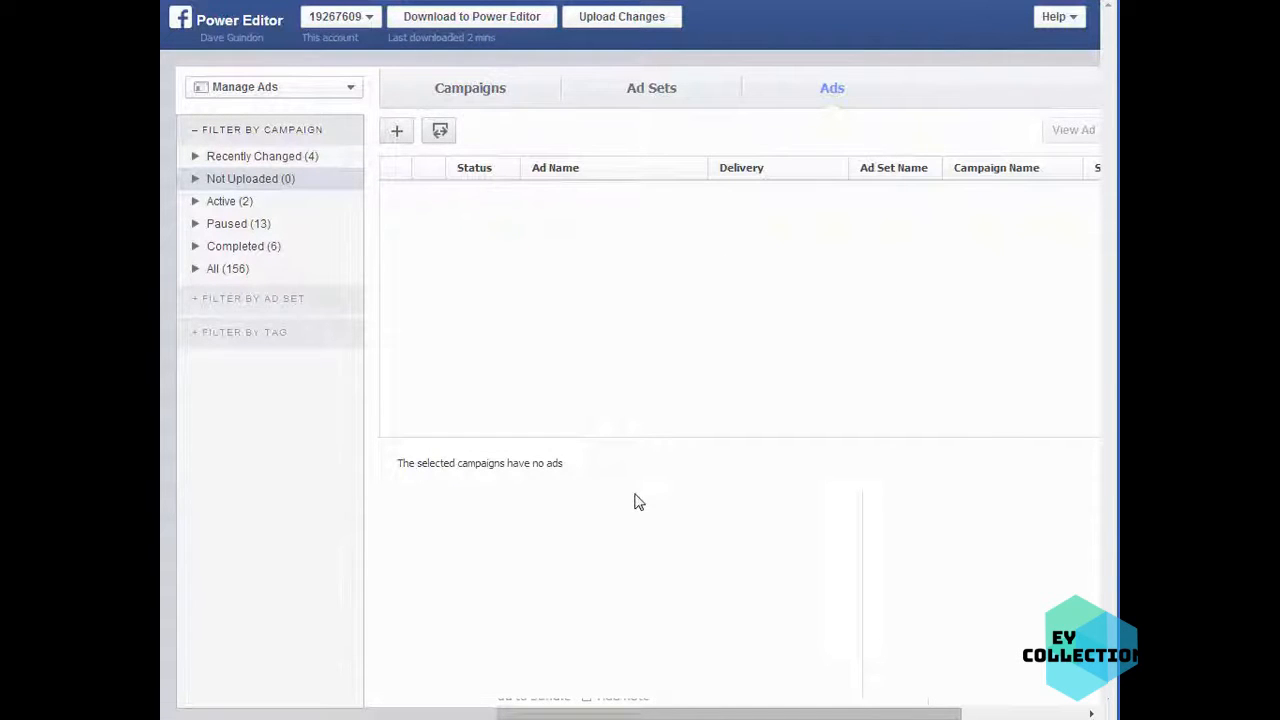
# Step: Create a new ad campaign named Drop Gear - CTW with the Auction buying type and the Clicks to Website objective
pyautogui.click(292, 95)
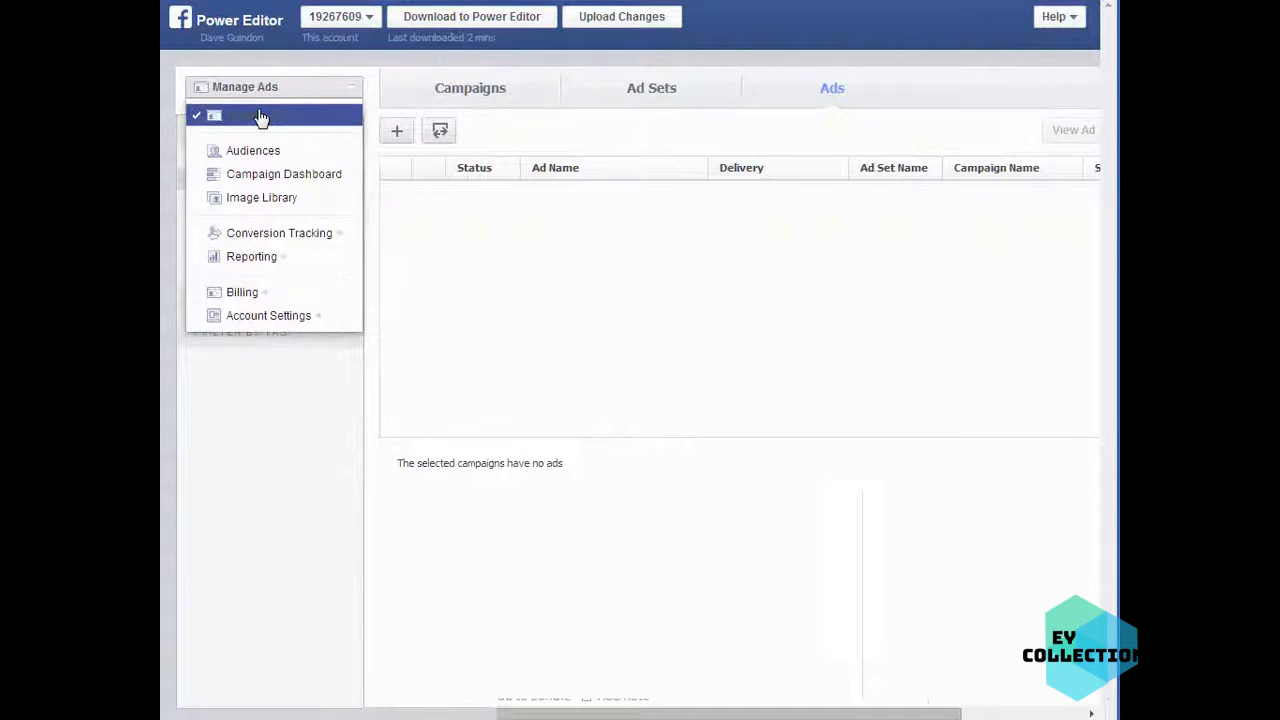
pyautogui.click(260, 118)
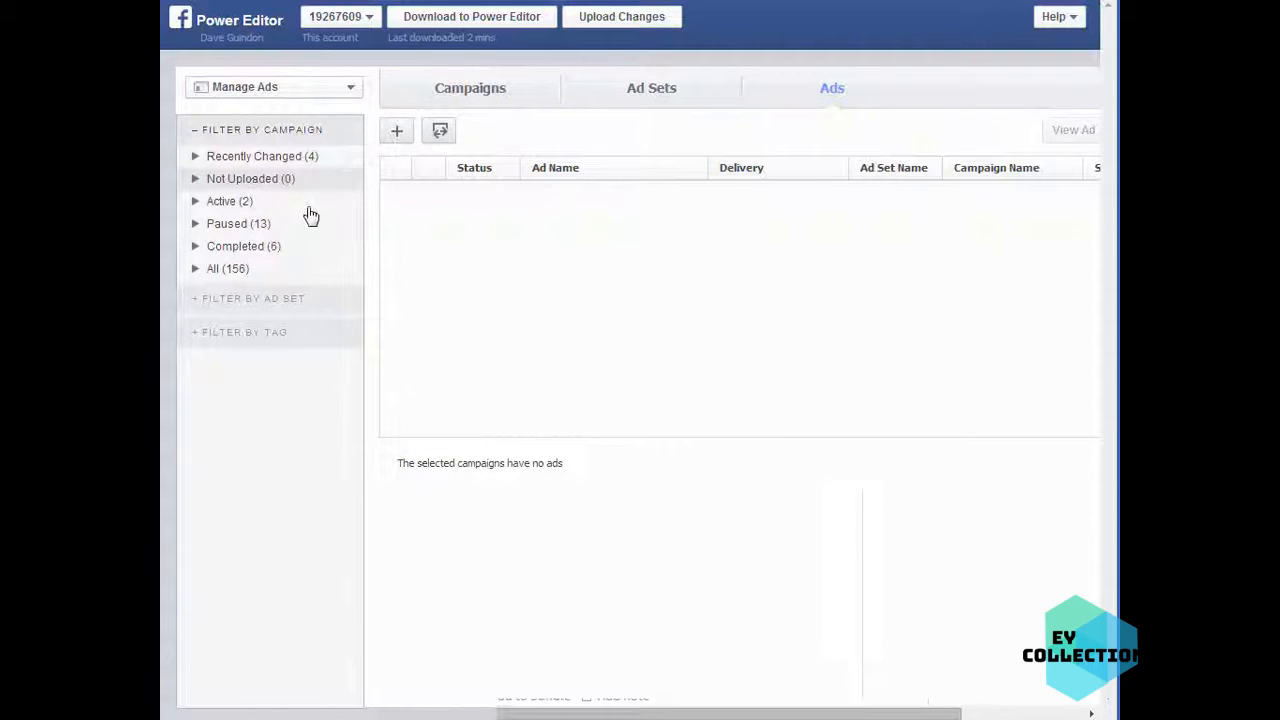
pyautogui.click(470, 92)
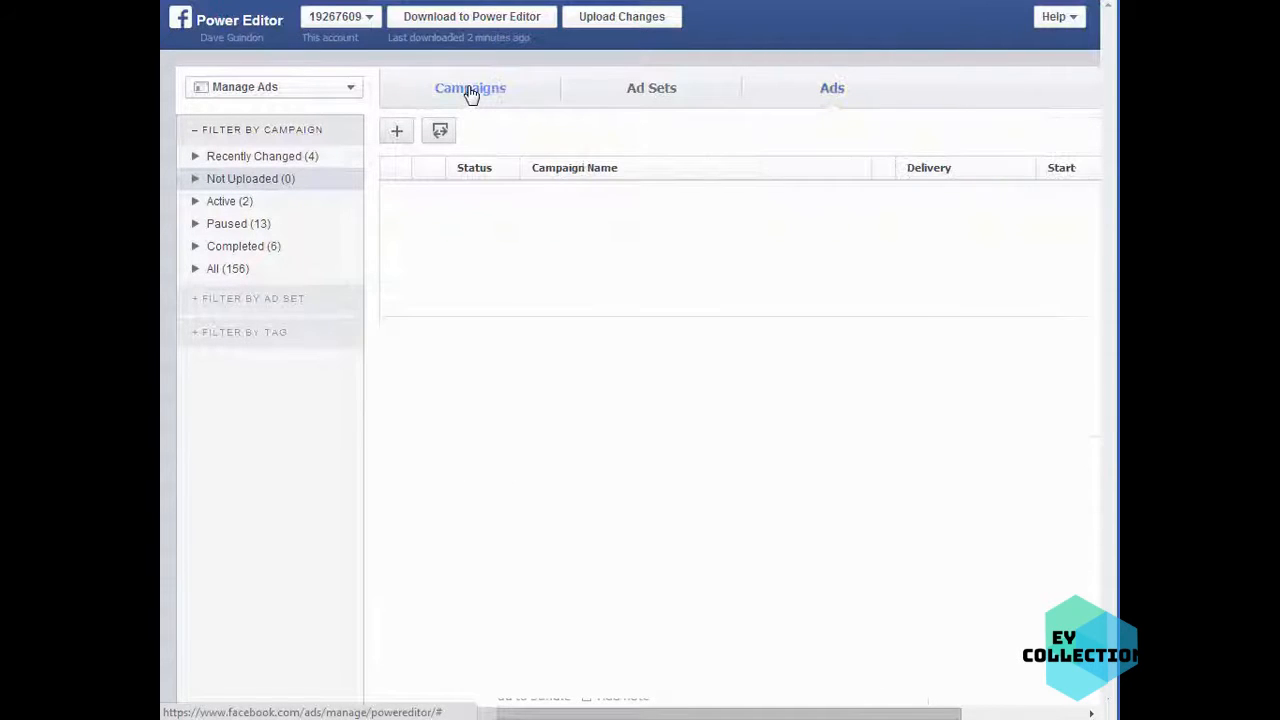
pyautogui.click(393, 133)
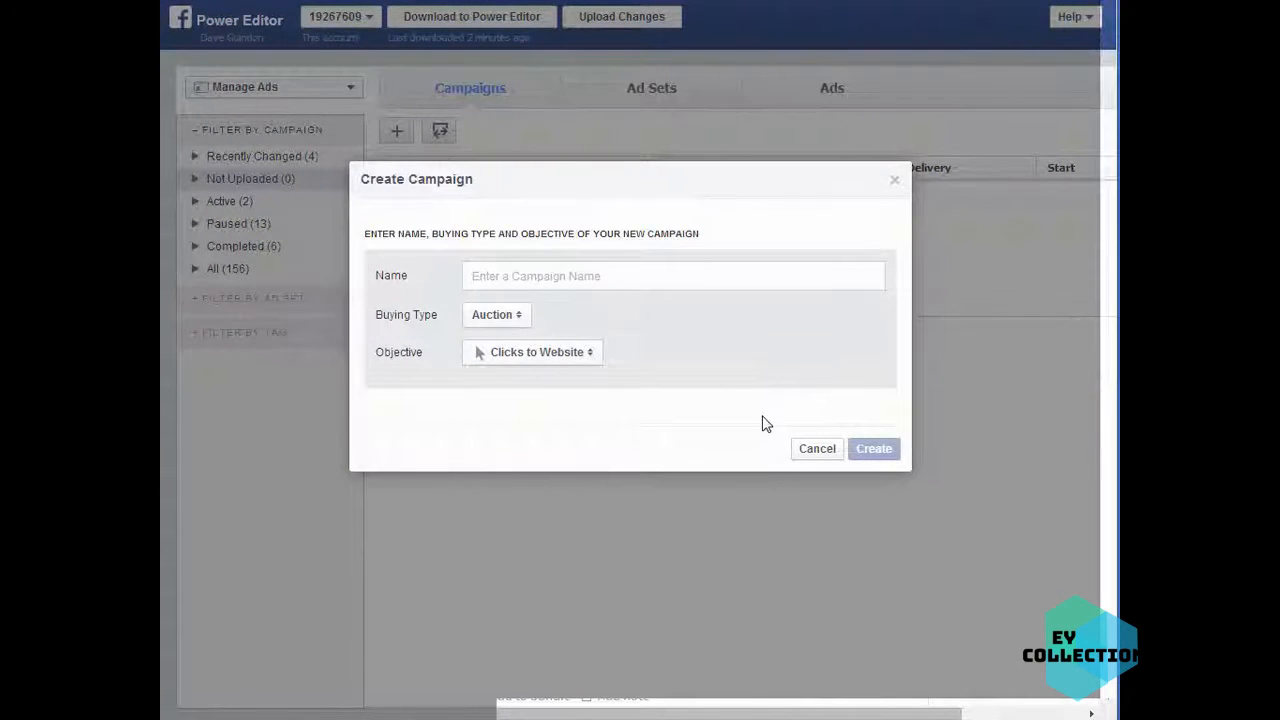
pyautogui.write('Drop Gear - CTW')
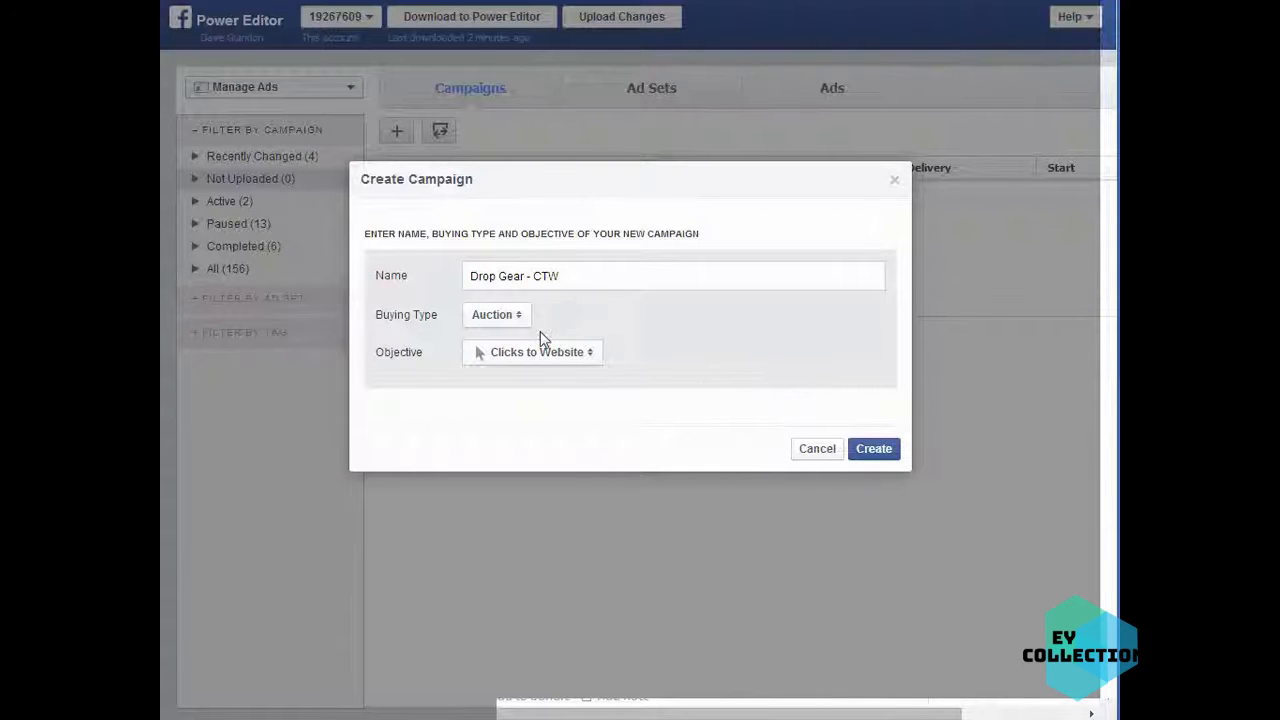
pyautogui.click(543, 356)
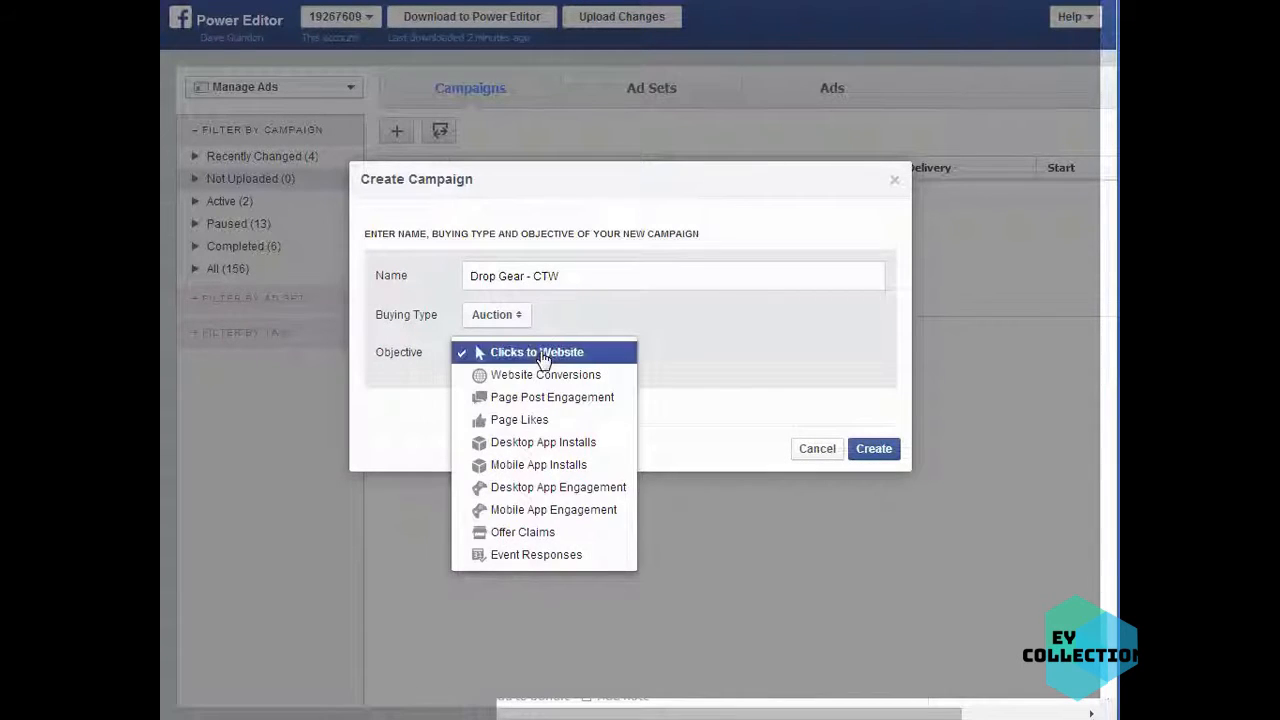
pyautogui.click(543, 356)
pyautogui.click(515, 322)
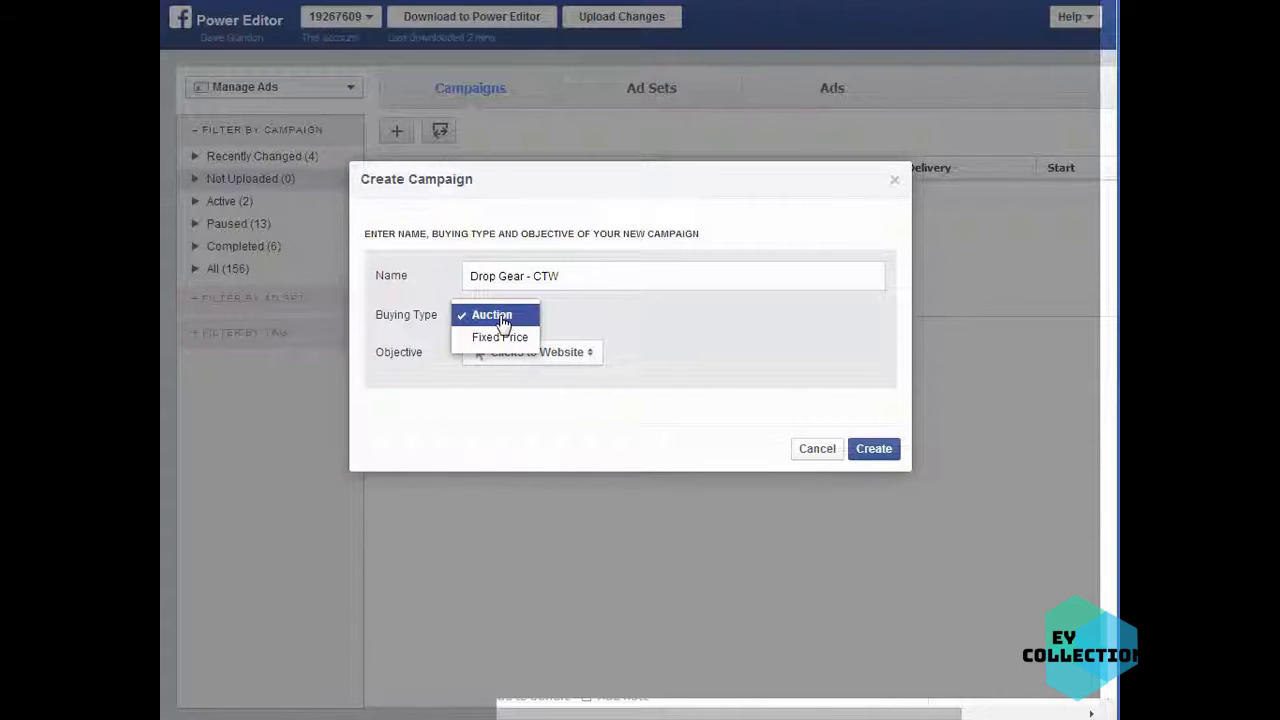
pyautogui.click(503, 320)
pyautogui.click(868, 452)
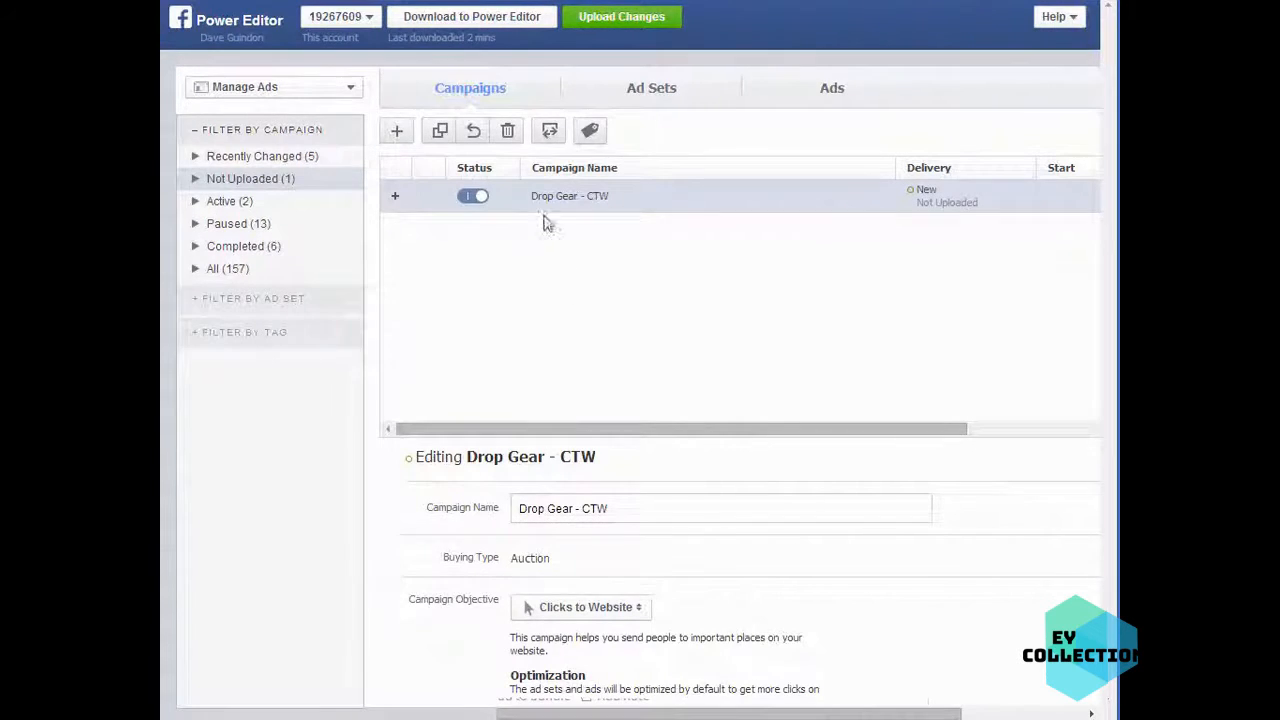
# Step: Create an ad set named set 1 in the existing Drop Gear - CTW campaign
pyautogui.click(646, 95)
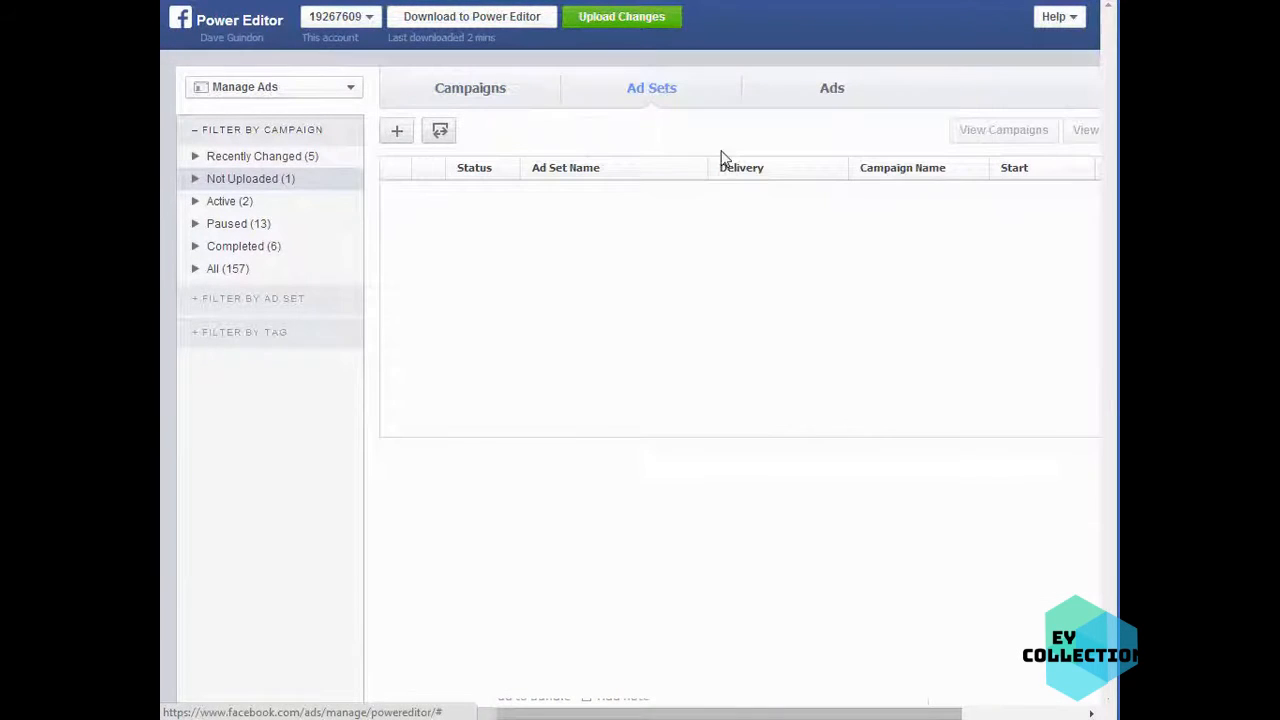
pyautogui.click(397, 133)
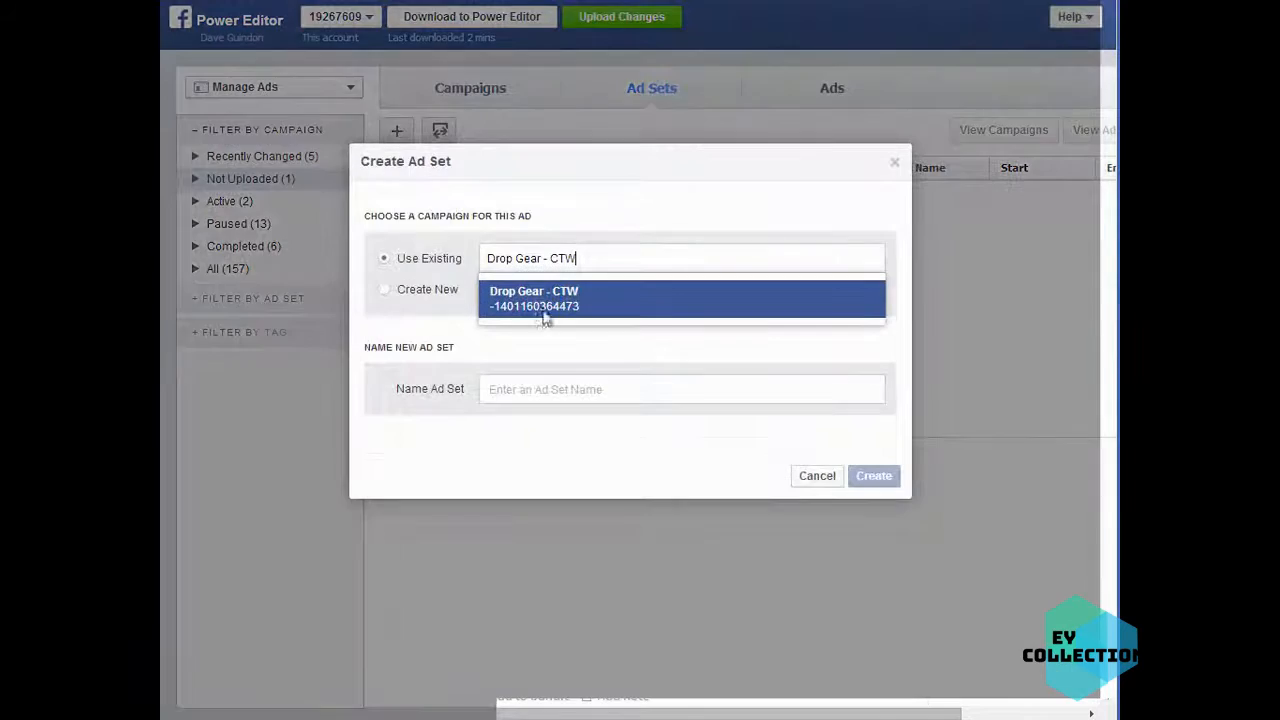
pyautogui.click(634, 398)
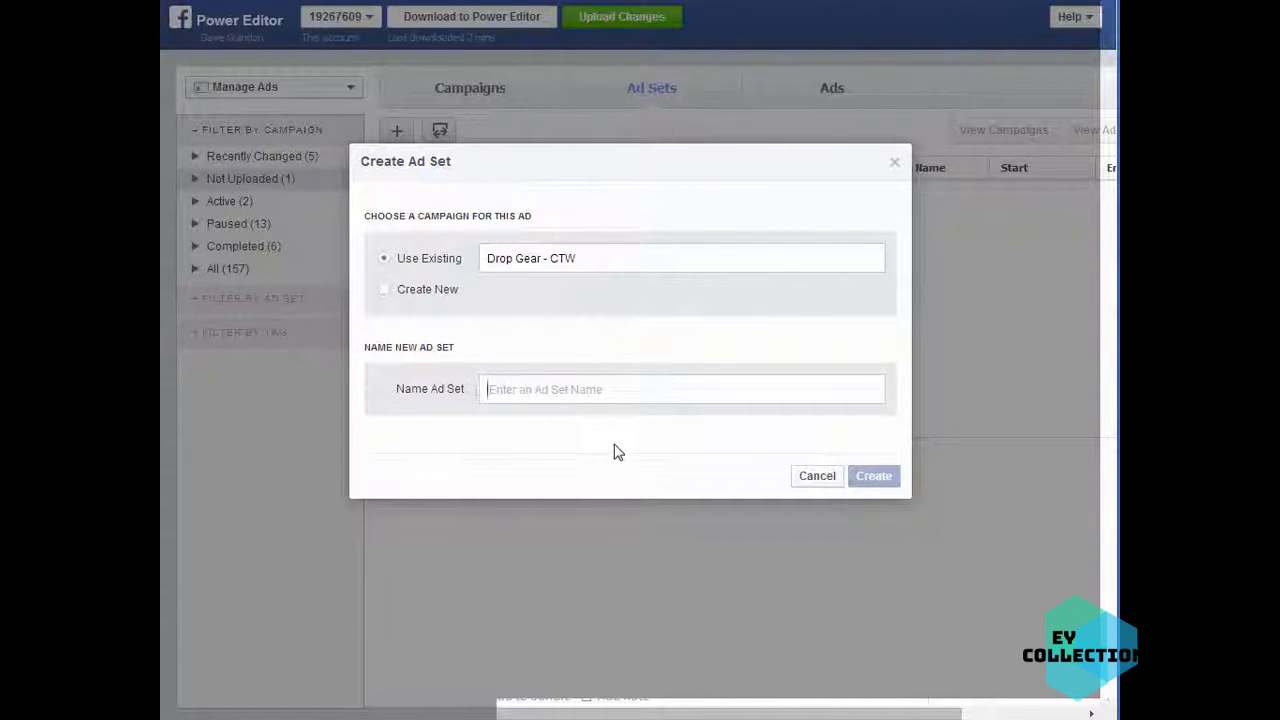
pyautogui.write('set 1')
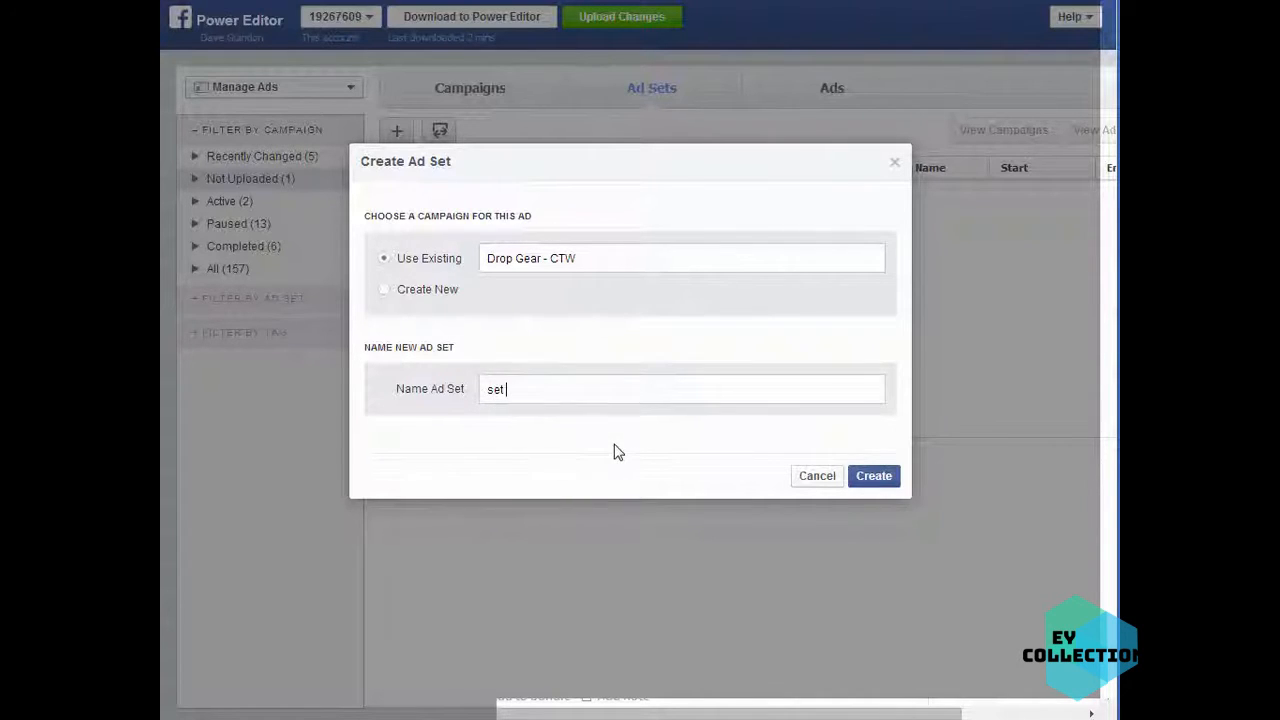
pyautogui.click(886, 477)
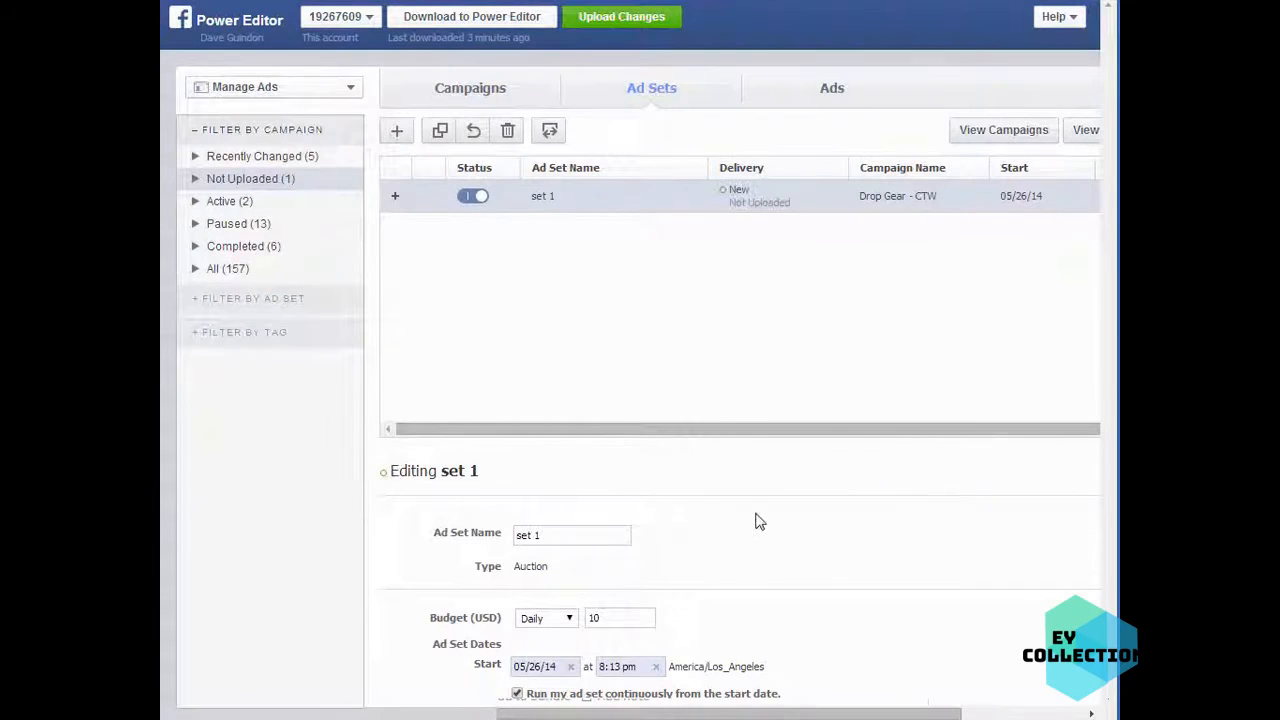
# Step: Set the daily budget of ad set set 1 to 25 USD
pyautogui.scroll(-1, 800, 525)
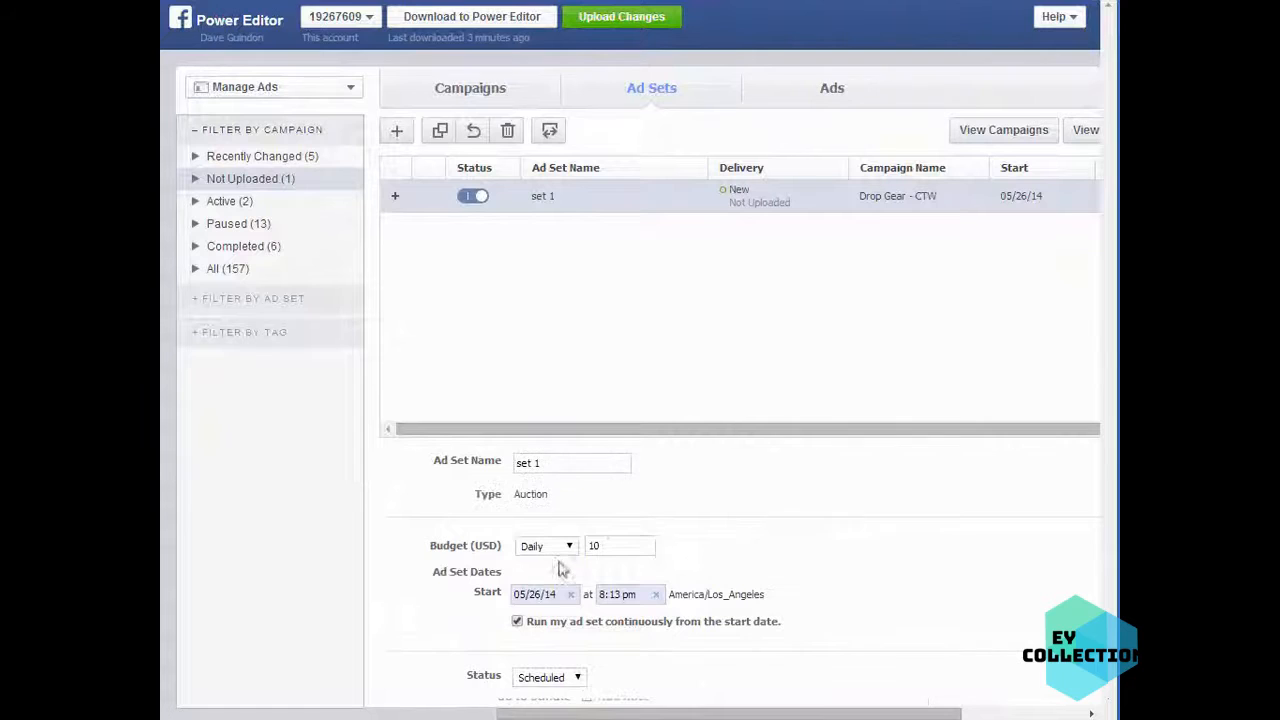
pyautogui.click(627, 546)
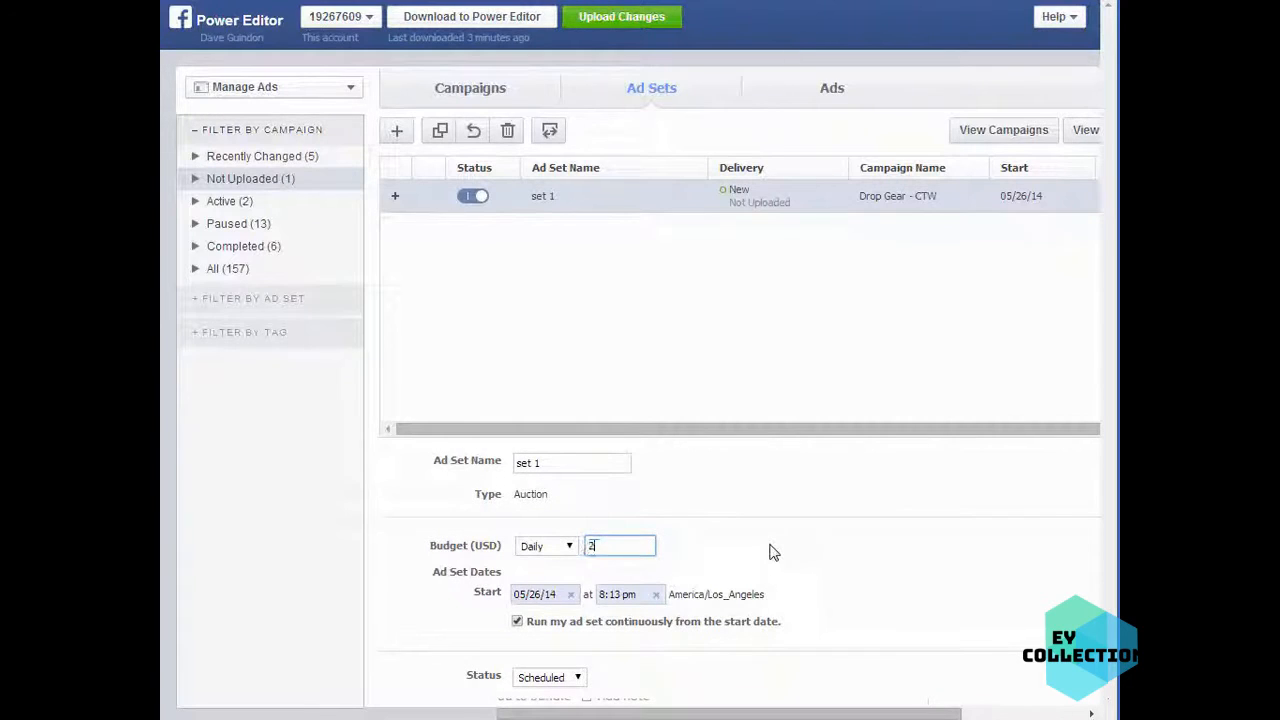
pyautogui.click(782, 551)
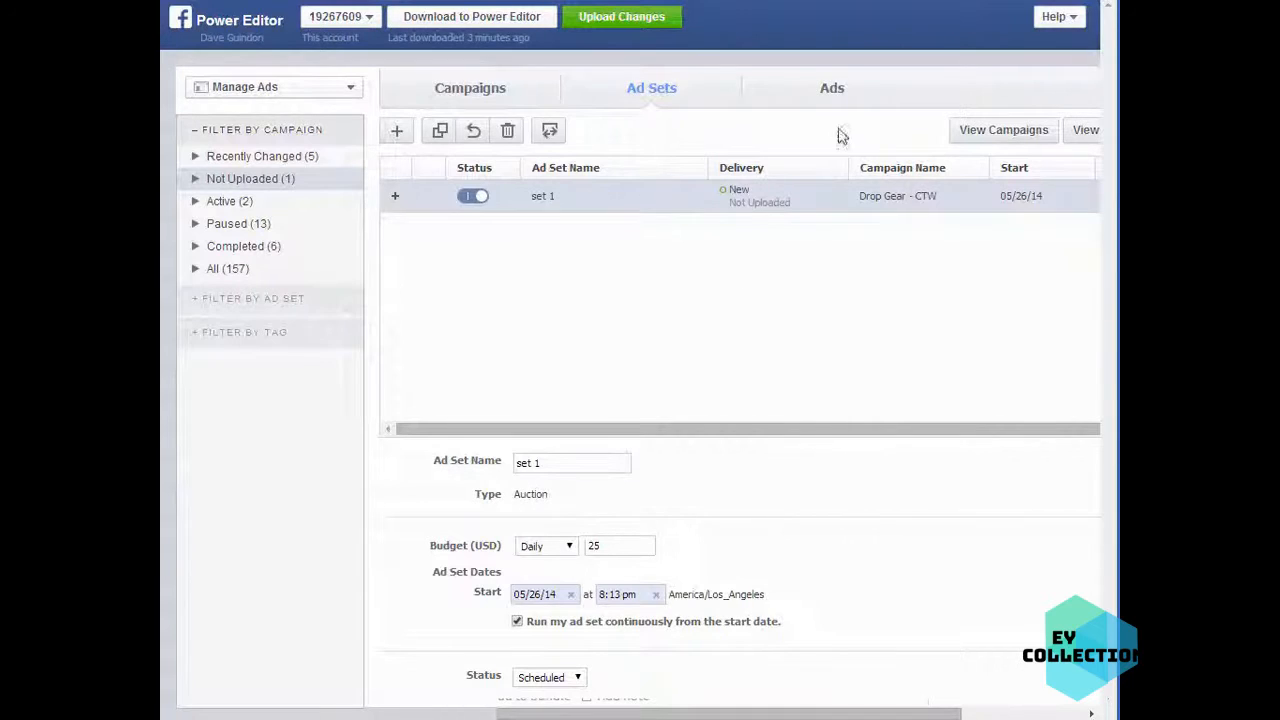
# Step: Create an ad named ad 1 in the Drop Gear - CTW campaign, using the existing ad set set 1
pyautogui.click(824, 92)
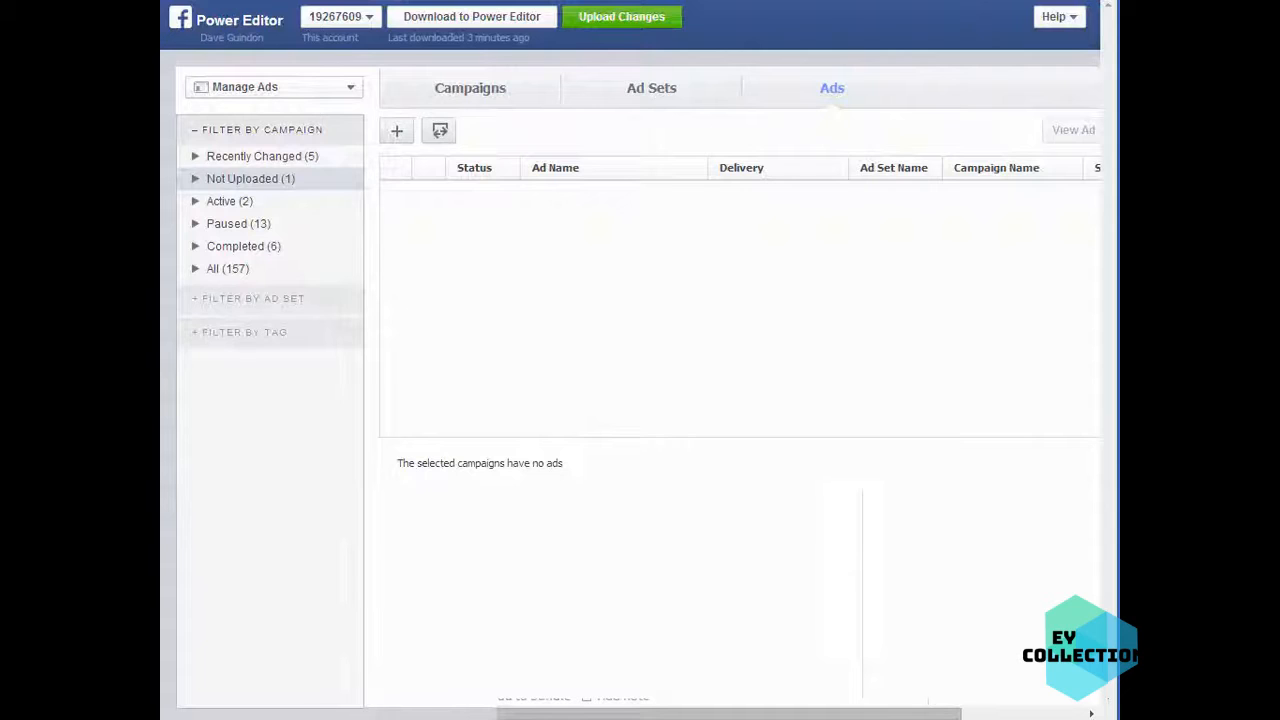
pyautogui.click(397, 134)
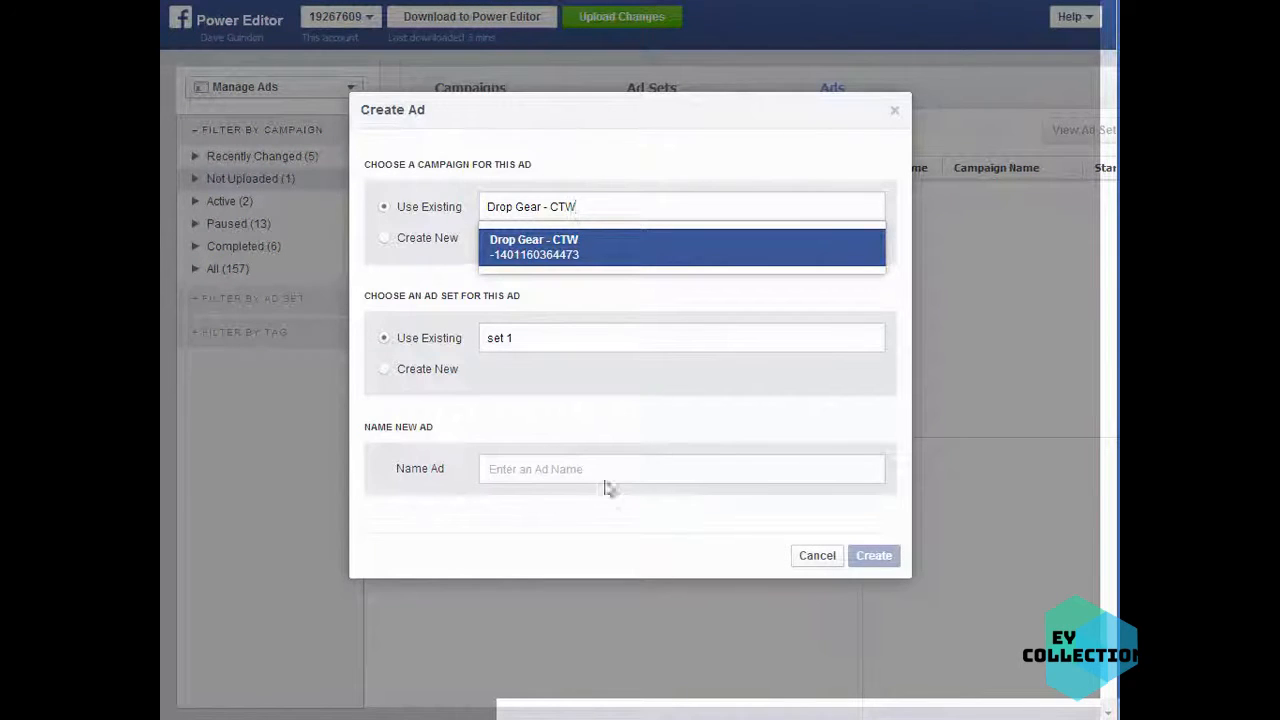
pyautogui.click(560, 470)
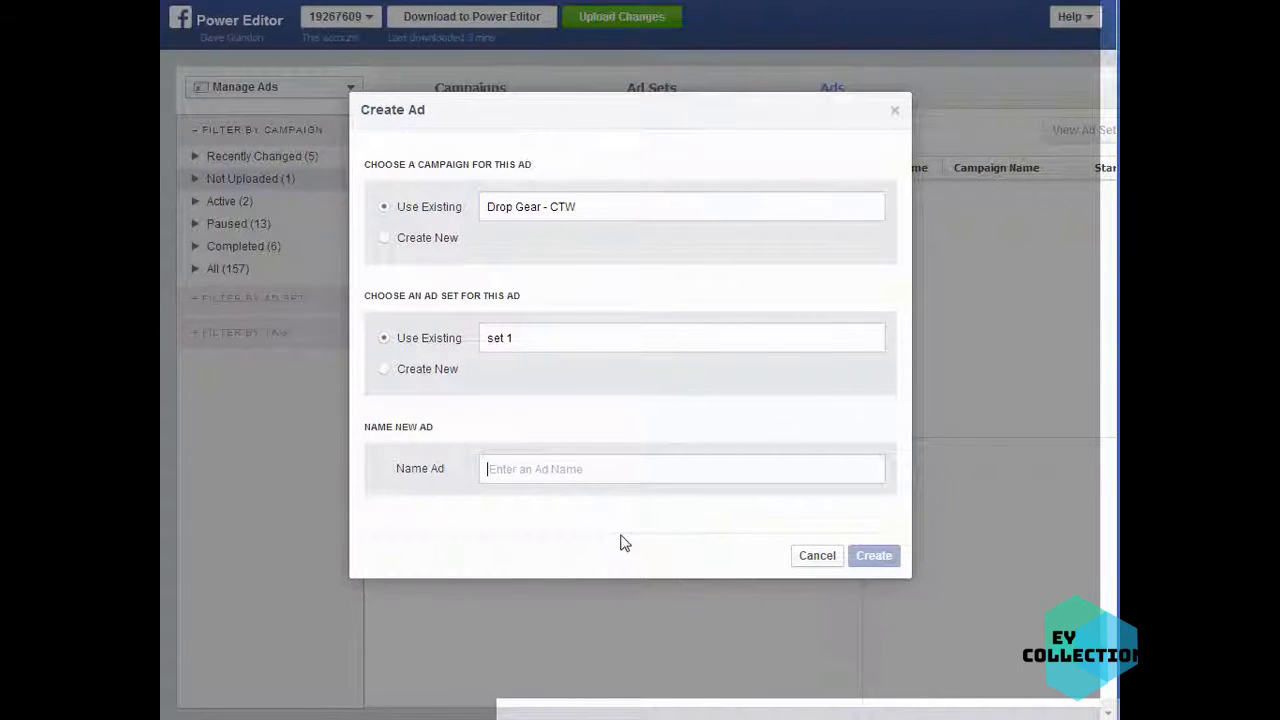
pyautogui.write('ad')
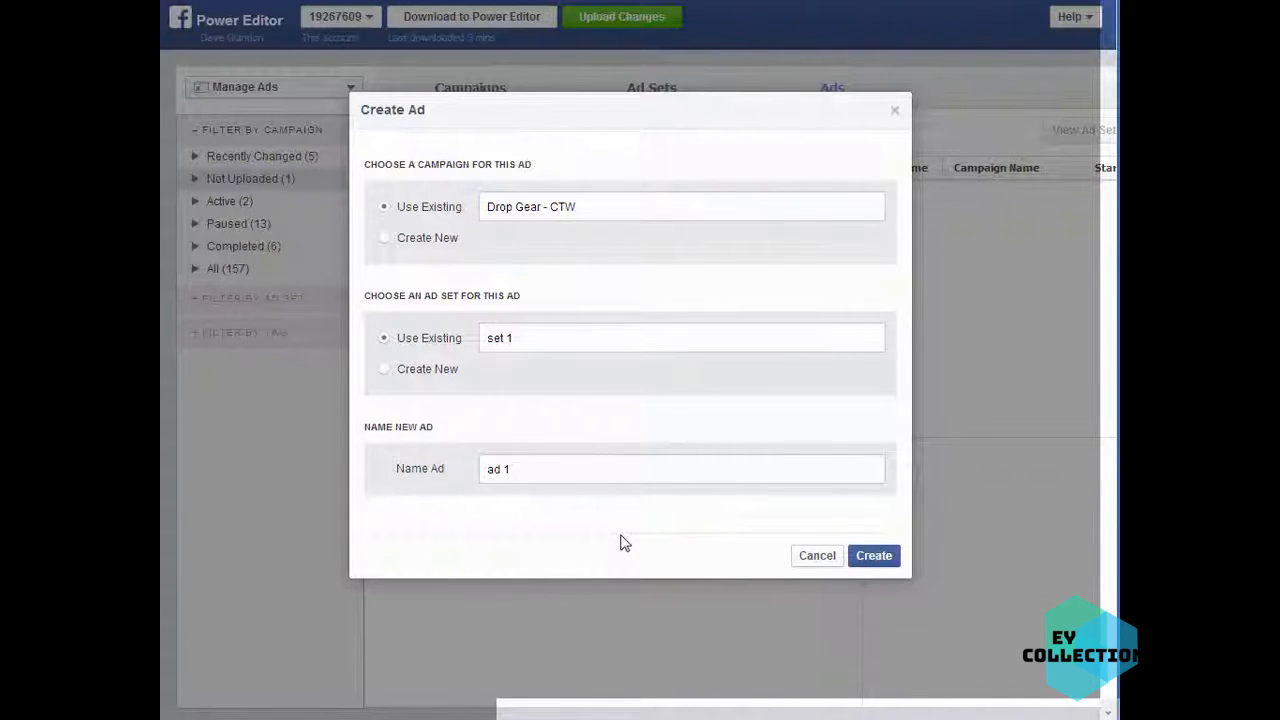
pyautogui.write(' 1')
pyautogui.click(890, 559)
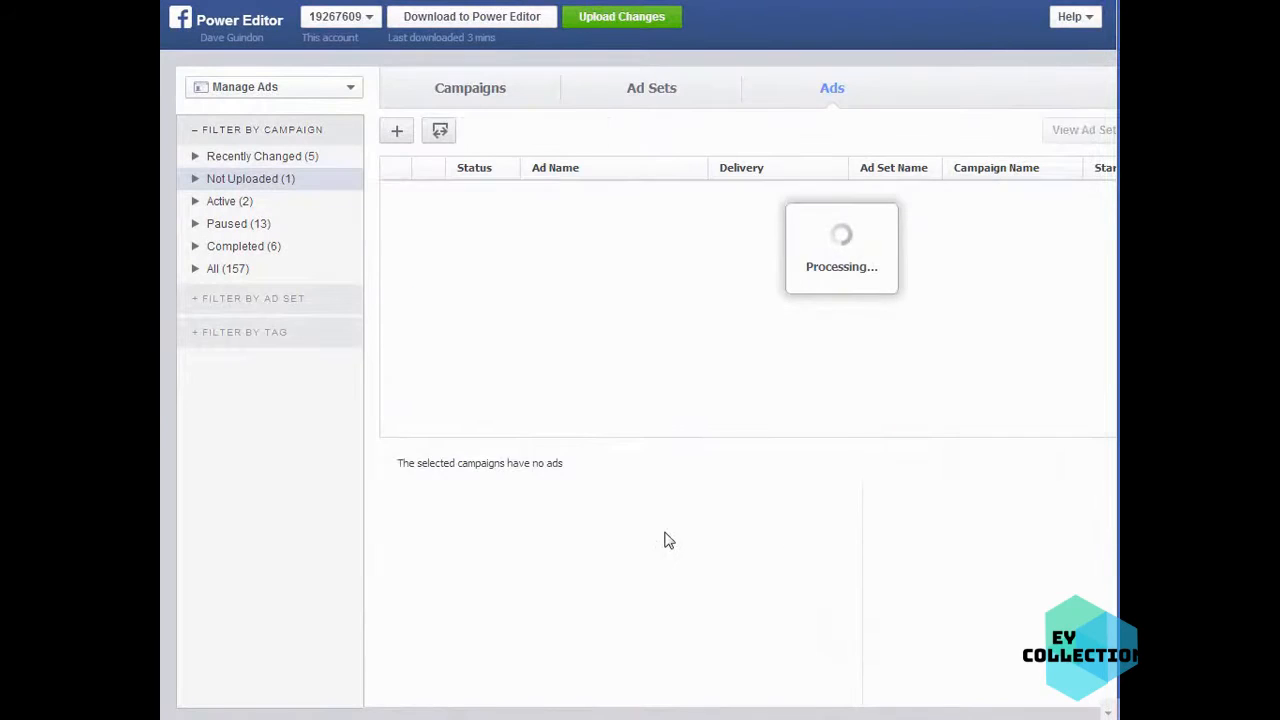
# Step: Enlarge the editing area of ad 1 and examine its objective, Facebook page, page post and conversion tracking settings
pyautogui.scroll(-1, 818, 548)
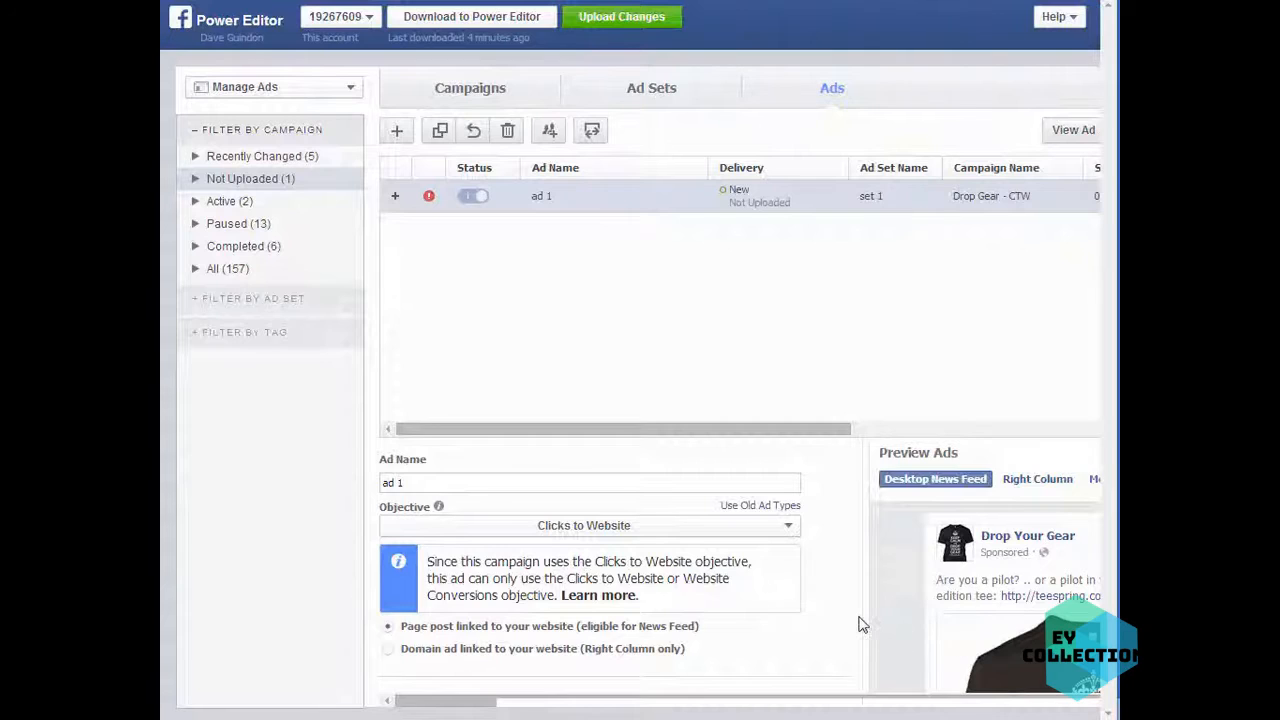
pyautogui.scroll(-1, 857, 623)
pyautogui.scroll(1, 857, 623)
pyautogui.moveTo(912, 437); pyautogui.dragTo(911, 273)
pyautogui.scroll(-1, 853, 523)
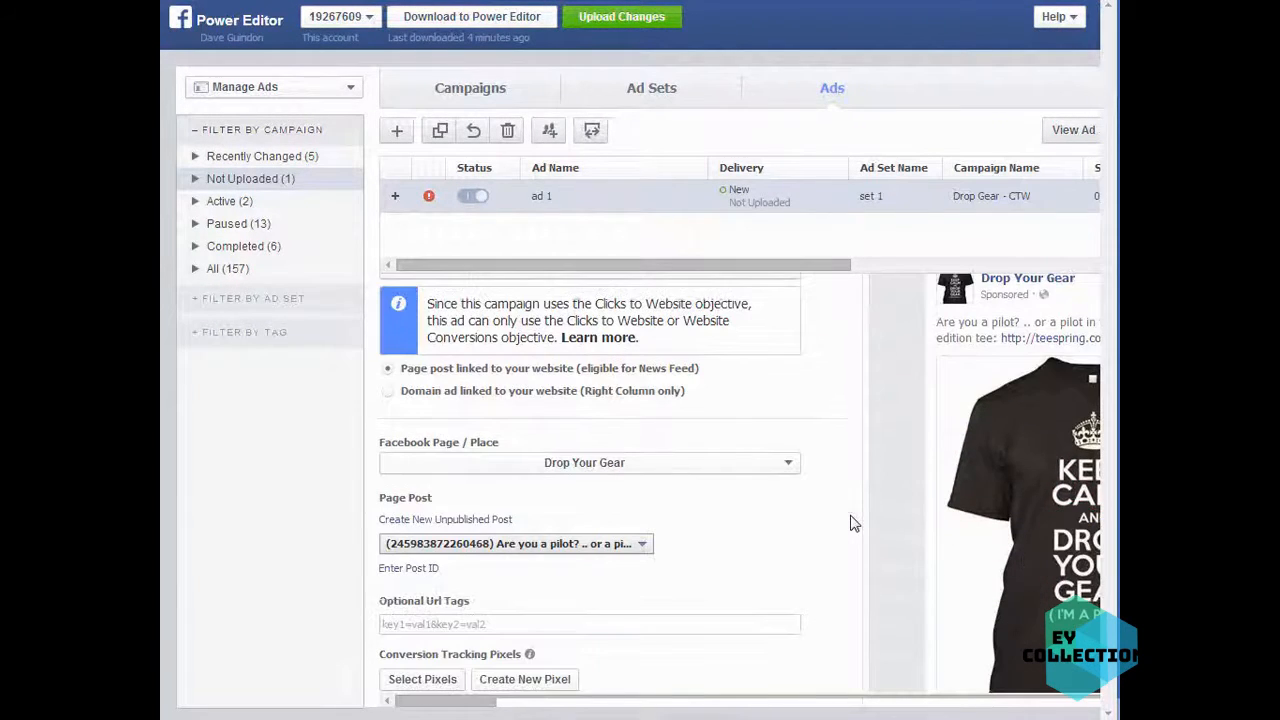
pyautogui.moveTo(657, 703)
pyautogui.mouseDown()
pyautogui.moveTo(828, 705)
pyautogui.moveTo(651, 708)
pyautogui.mouseUp()
pyautogui.scroll(1, 888, 466)
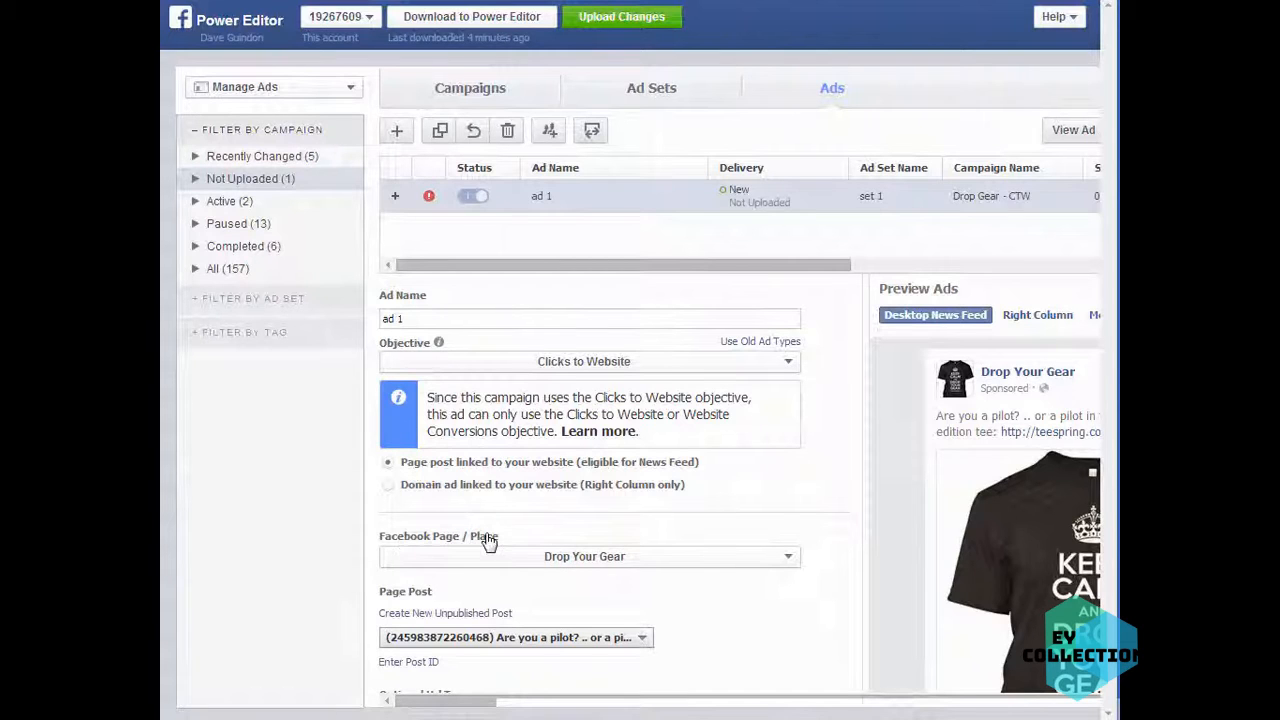
# Step: Examine the Desktop News Feed preview of ad 1, including its post text, Teespring link and shirt image
pyautogui.scroll(-1, 895, 583)
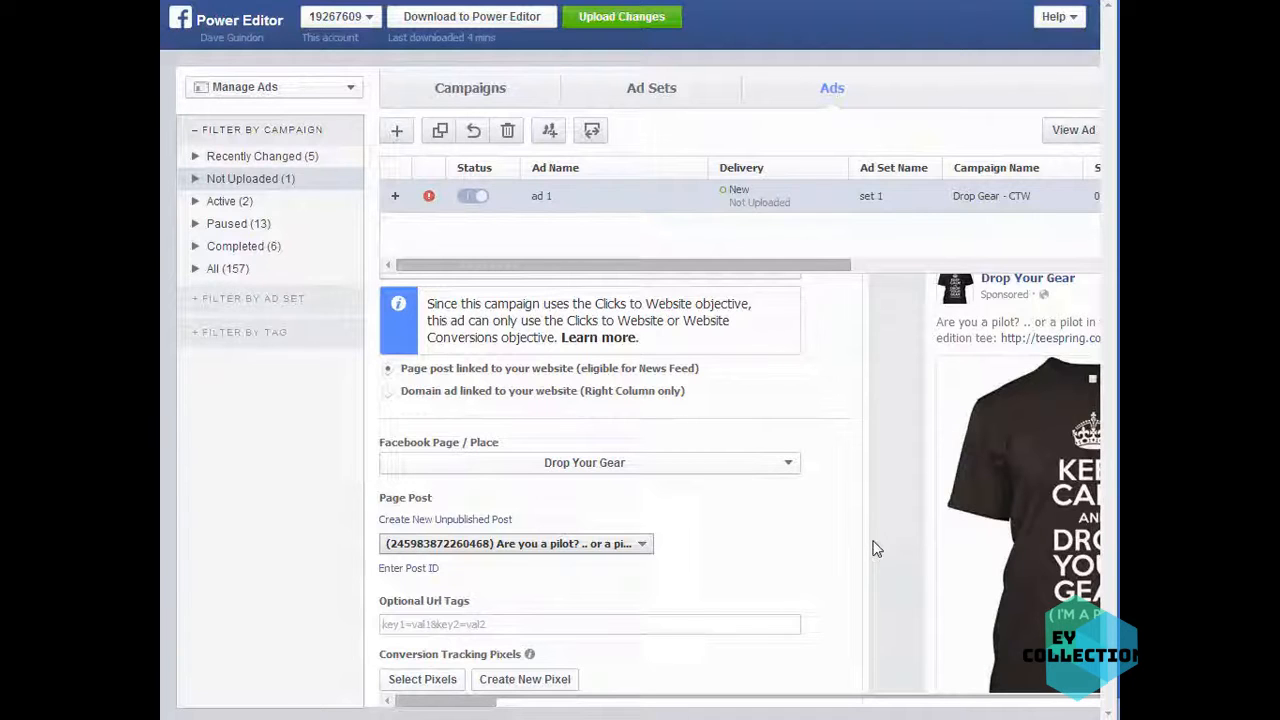
pyautogui.scroll(2, 877, 543)
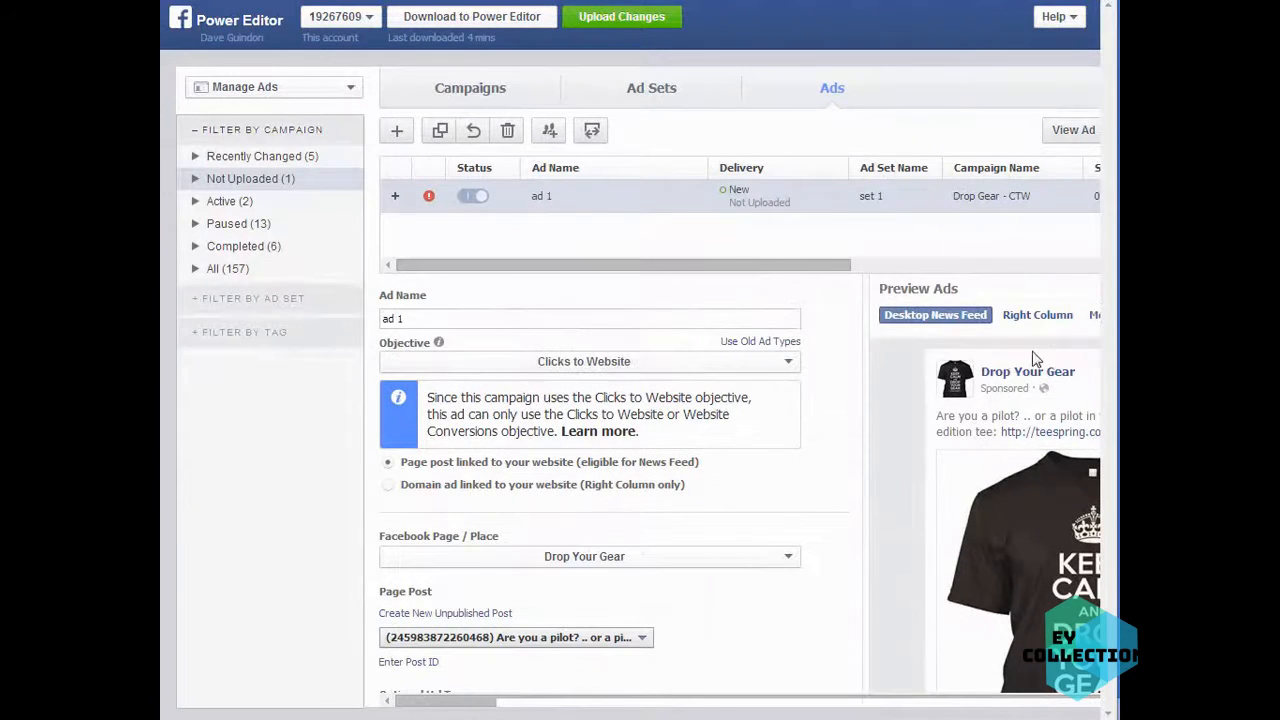
pyautogui.moveTo(733, 701); pyautogui.dragTo(922, 704)
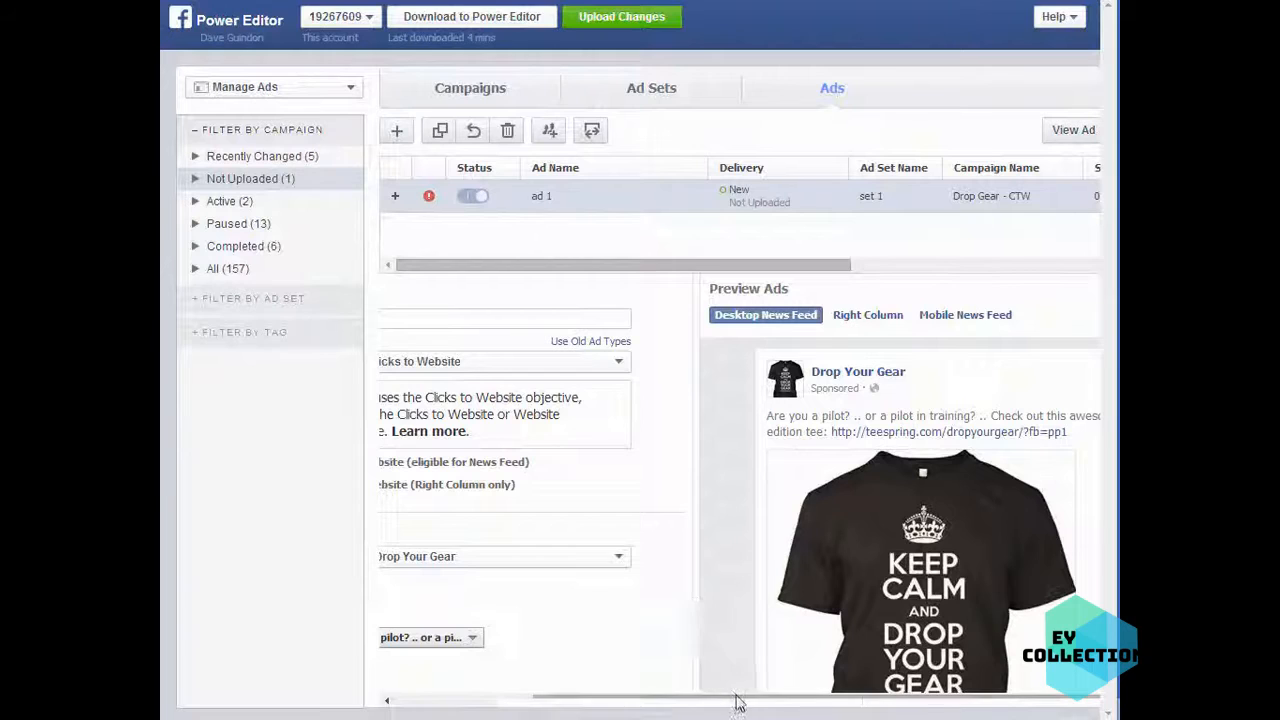
pyautogui.moveTo(734, 700); pyautogui.dragTo(514, 703)
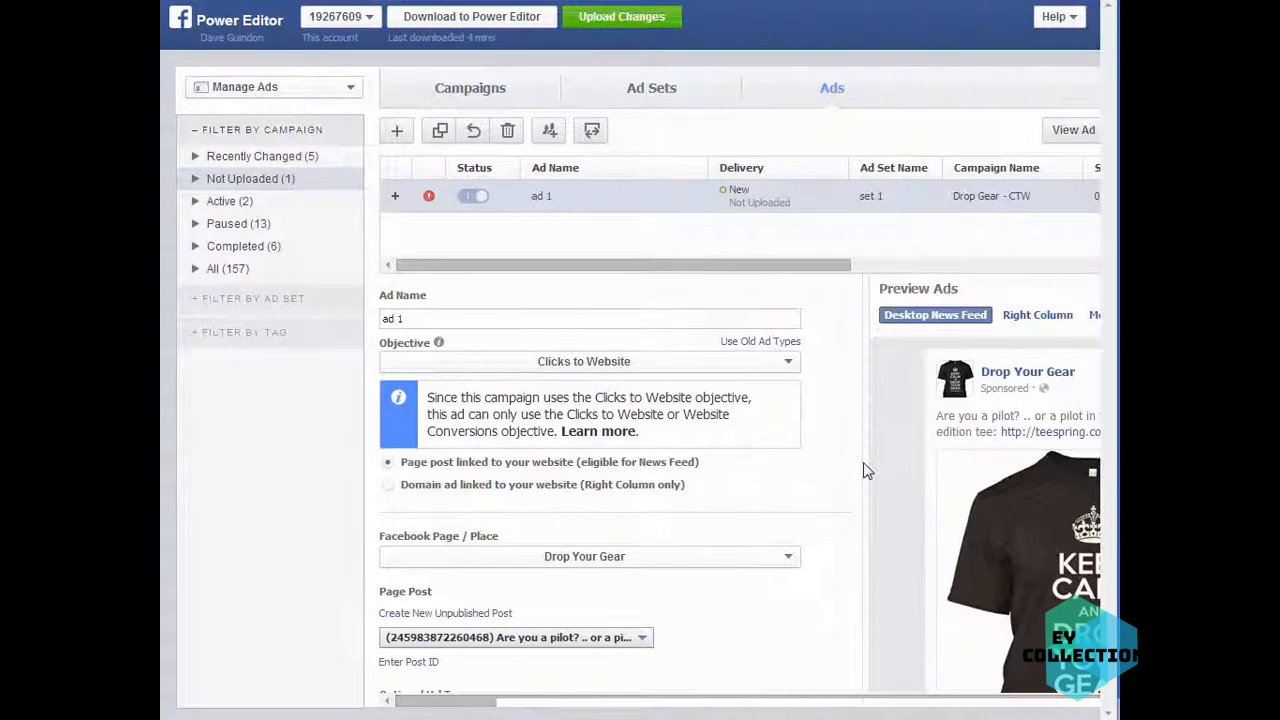
# Step: Check the available Facebook pages for ad 1, keeping Drop Your Gear, and review the page post options
pyautogui.scroll(-1, 863, 465)
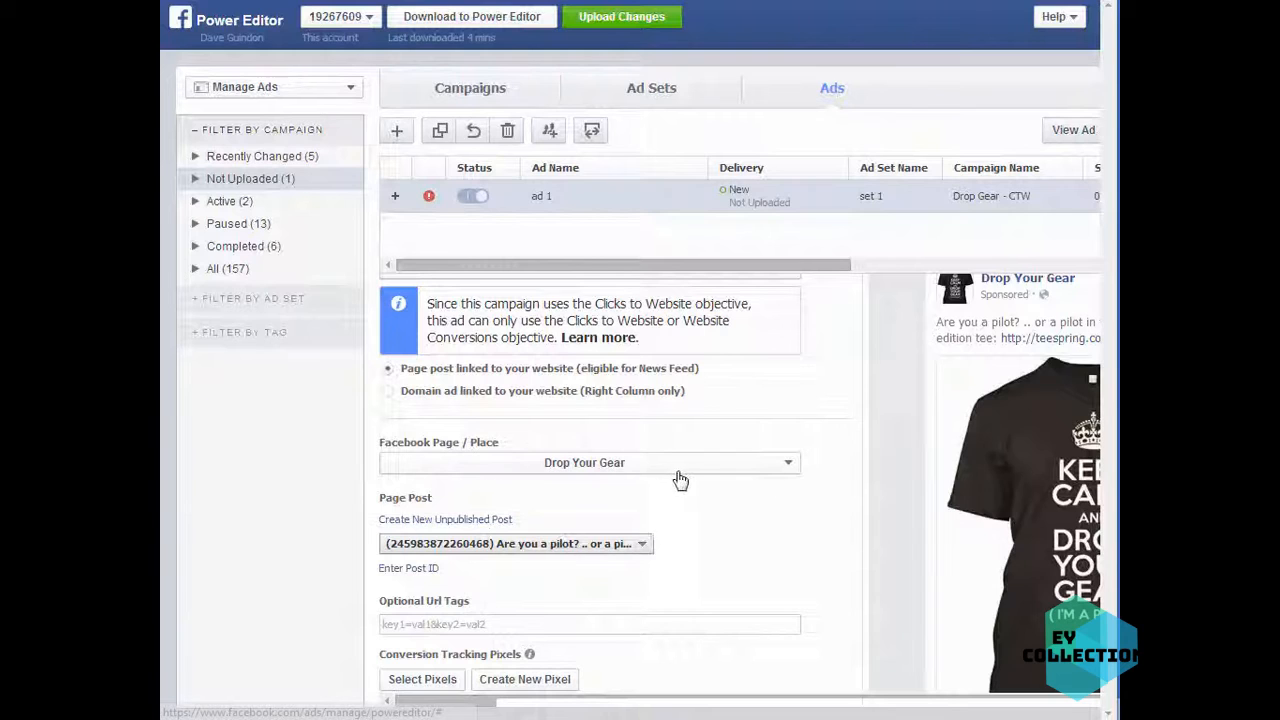
pyautogui.click(620, 465)
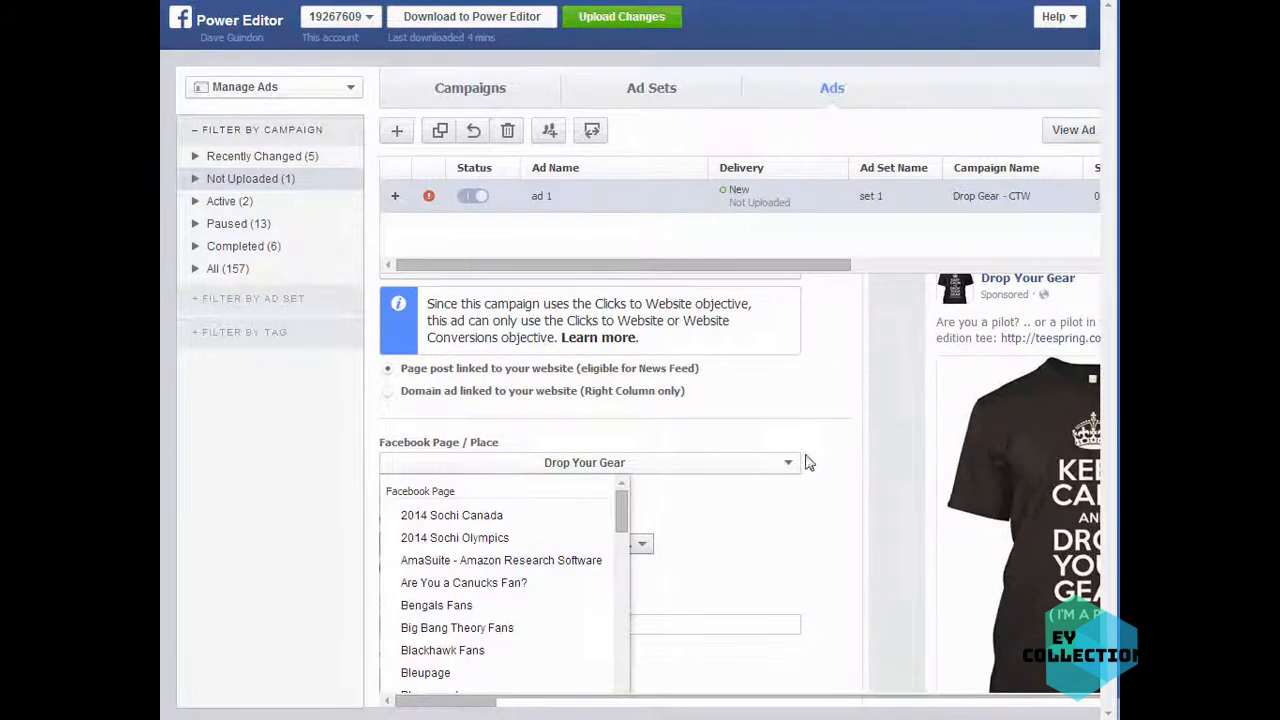
pyautogui.click(648, 462)
pyautogui.scroll(-1, 906, 537)
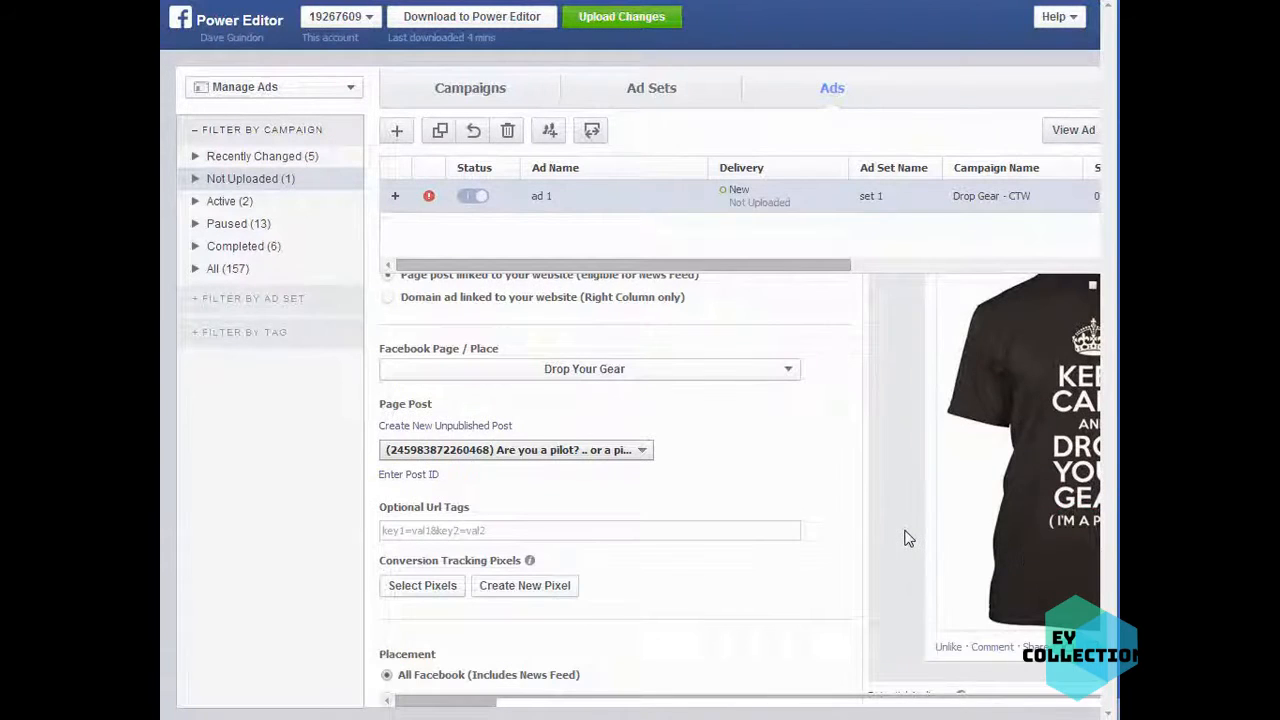
# Step: Open the form for a new unpublished page post and review the existing pilot tee post on the Drop Your Gear page
pyautogui.click(445, 428)
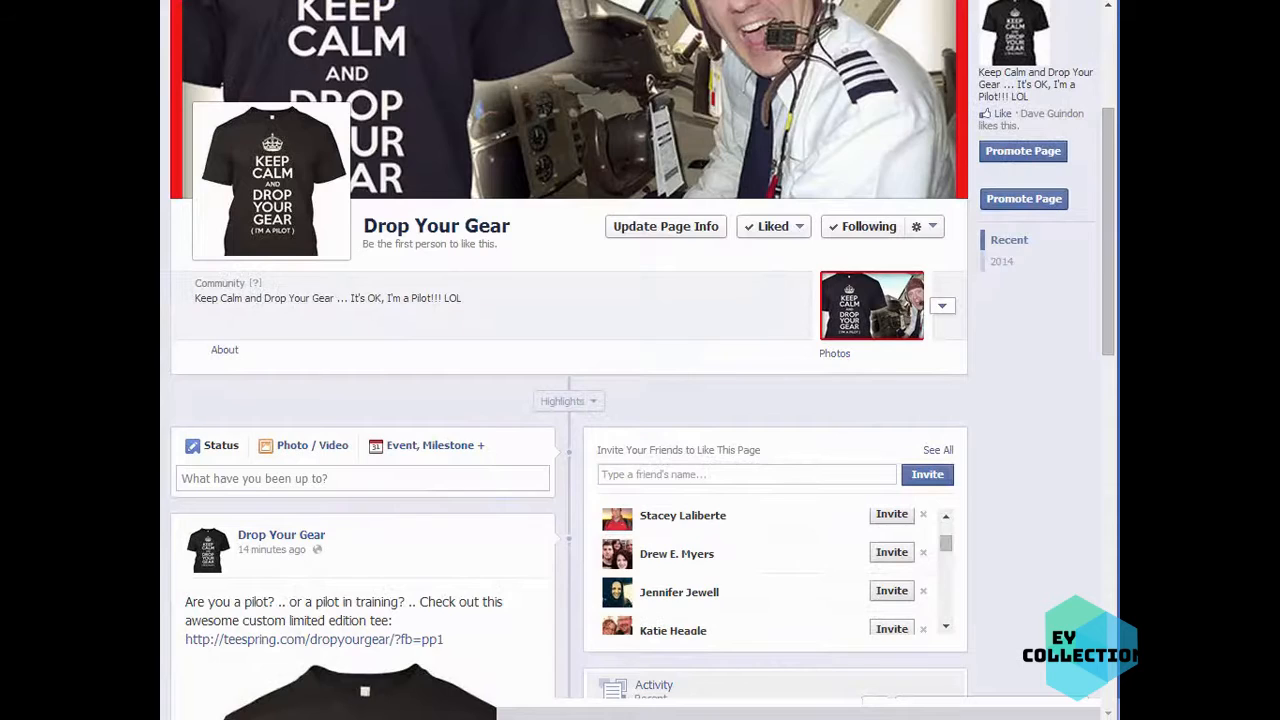
pyautogui.scroll(-5, 429, 403)
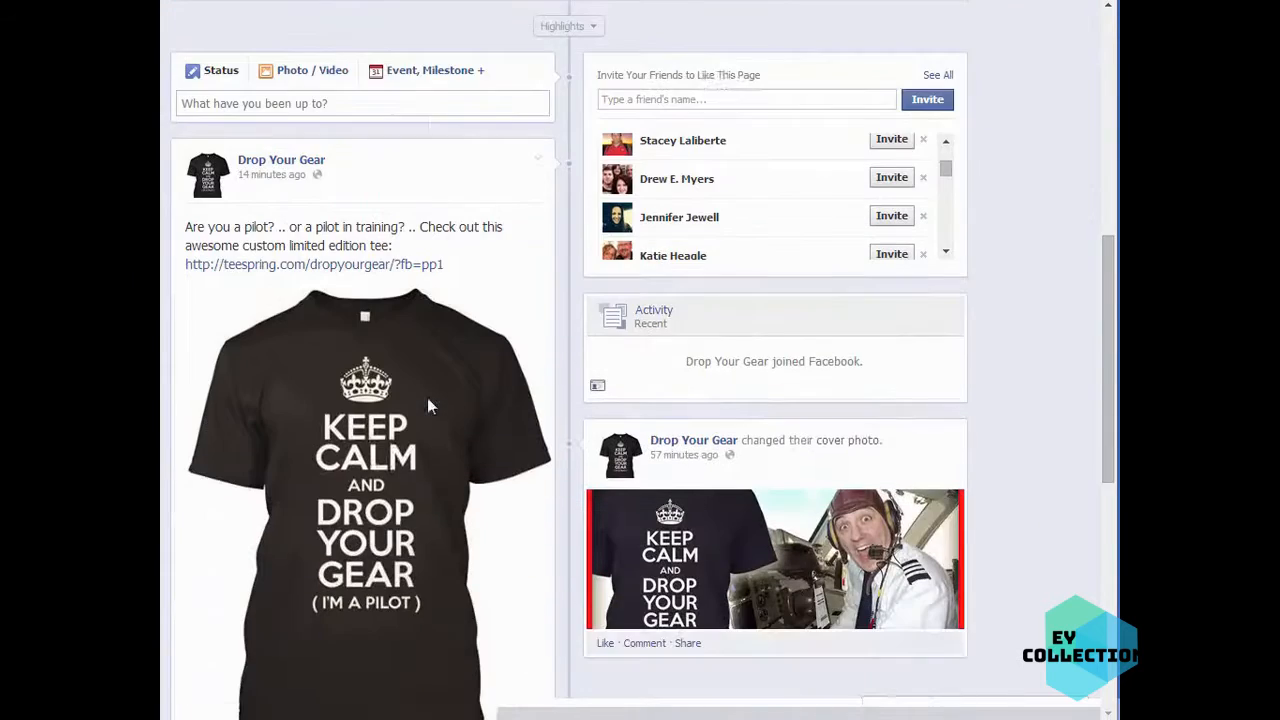
pyautogui.scroll(2, 523, 451)
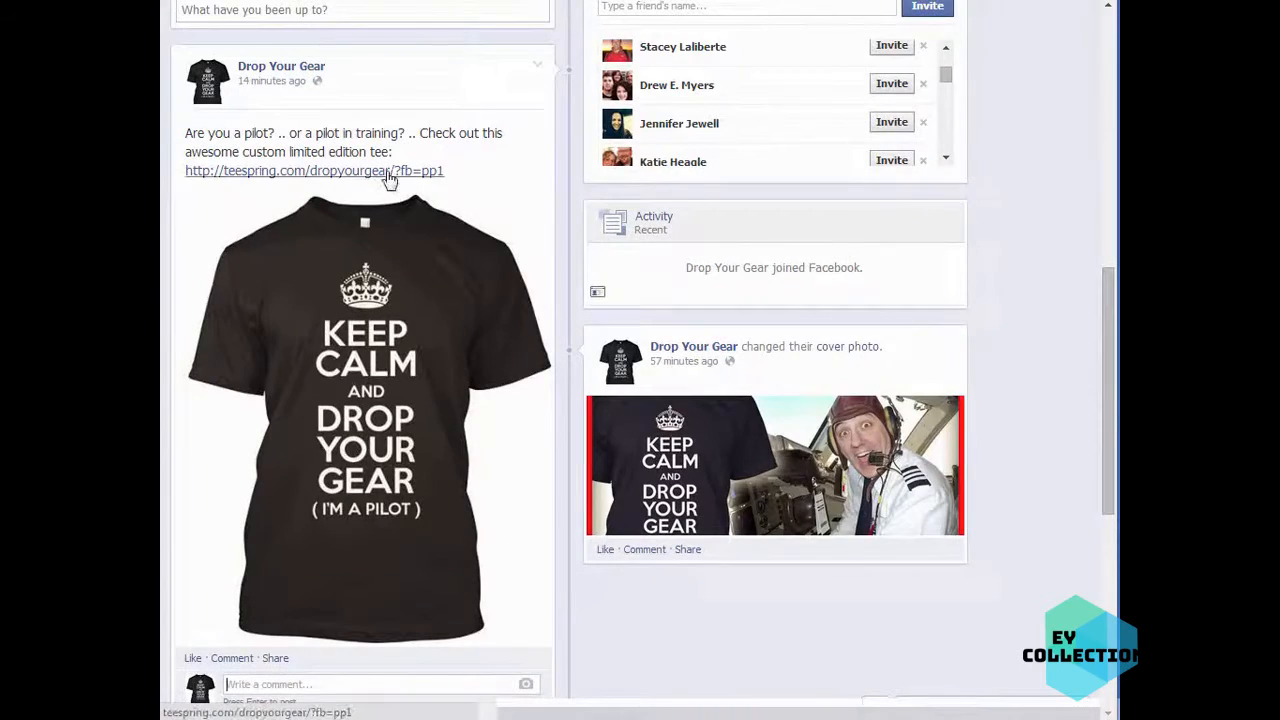
pyautogui.scroll(1, 397, 262)
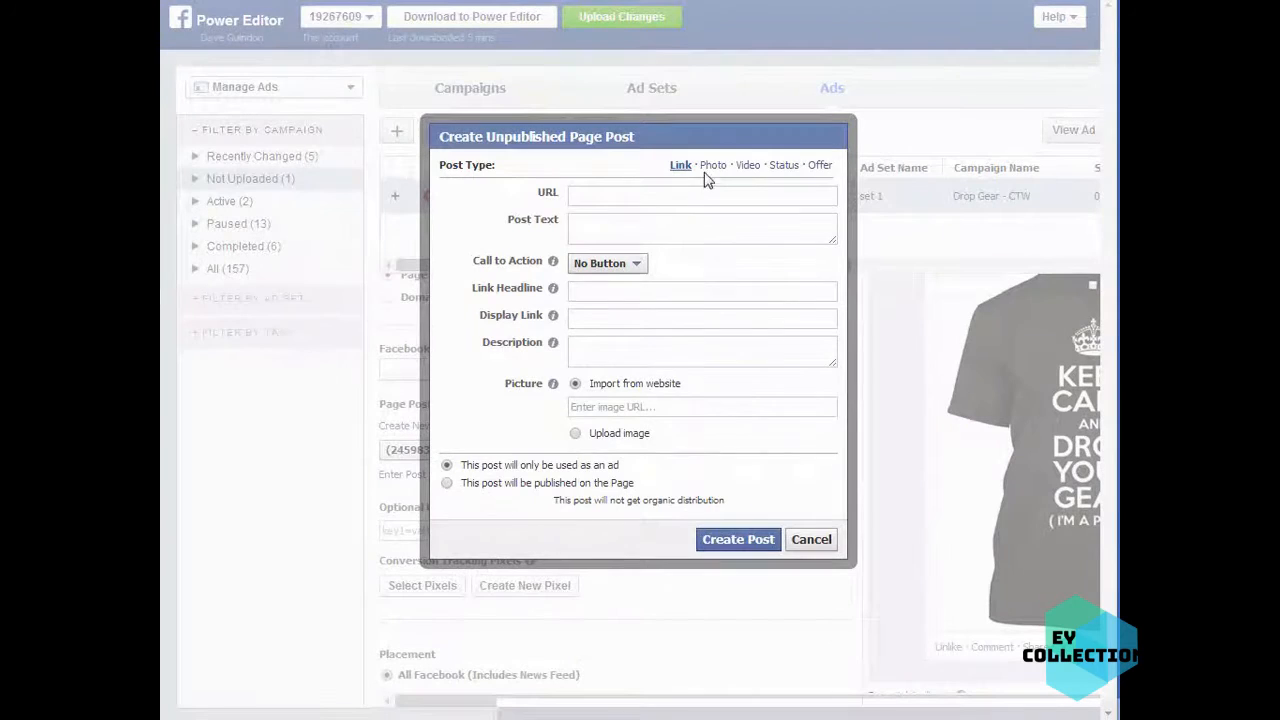
pyautogui.click(711, 167)
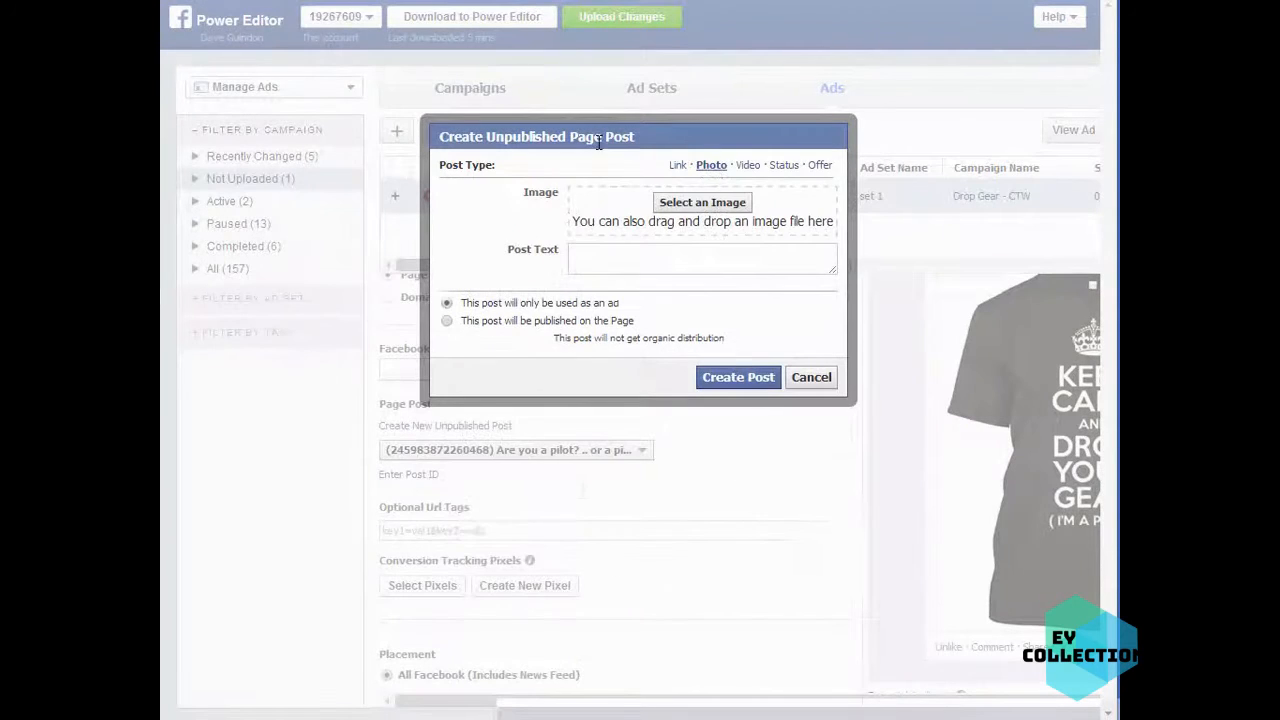
pyautogui.click(678, 166)
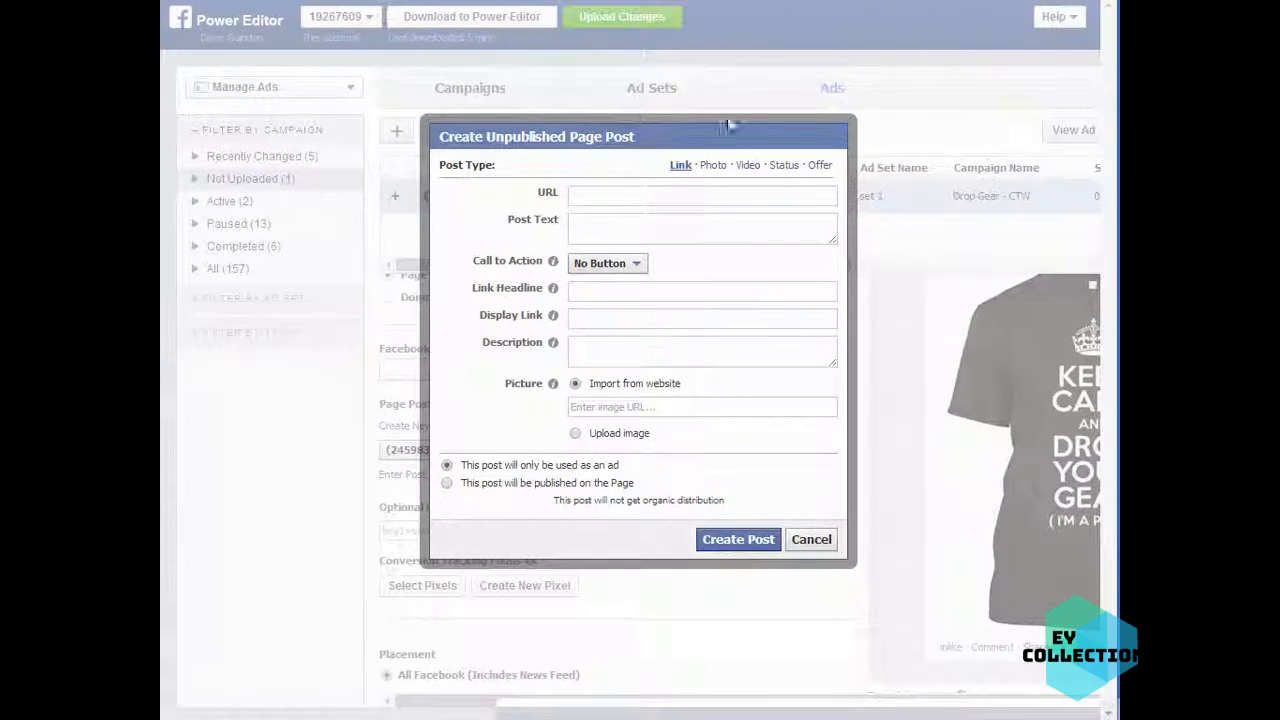
pyautogui.click(587, 196)
pyautogui.click(700, 195)
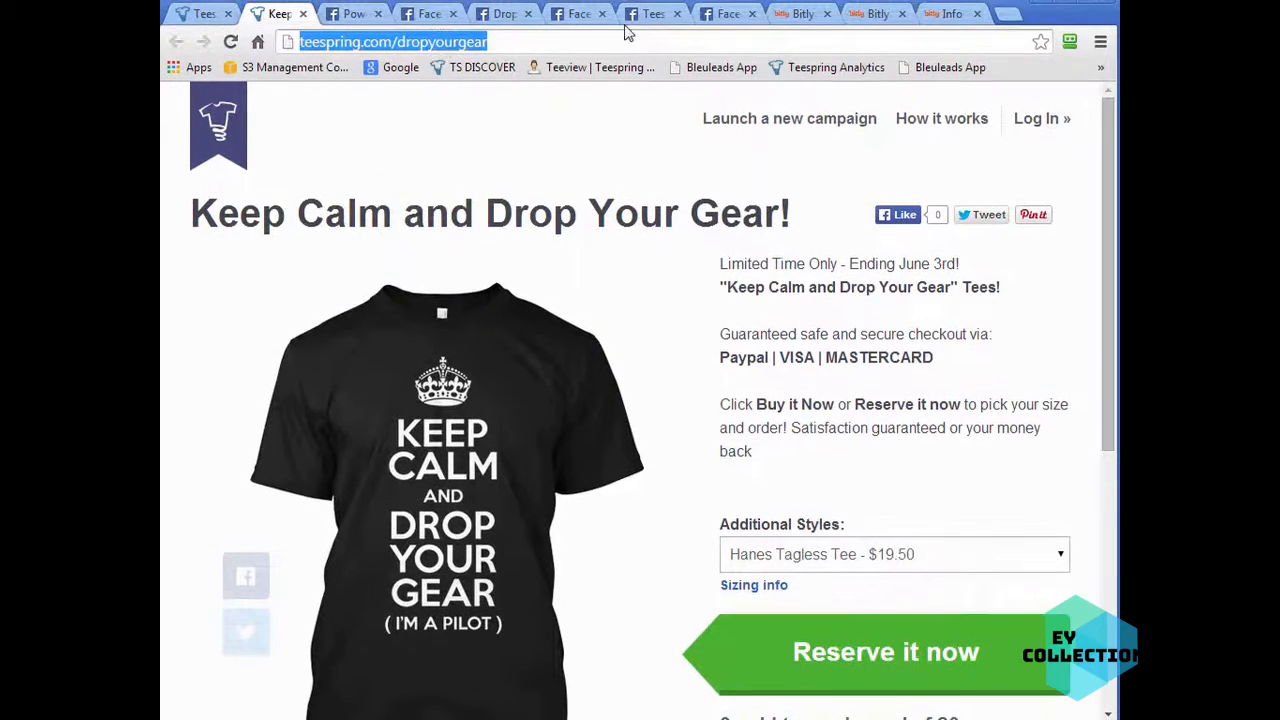
pyautogui.click(400, 44)
pyautogui.rightClick(442, 44)
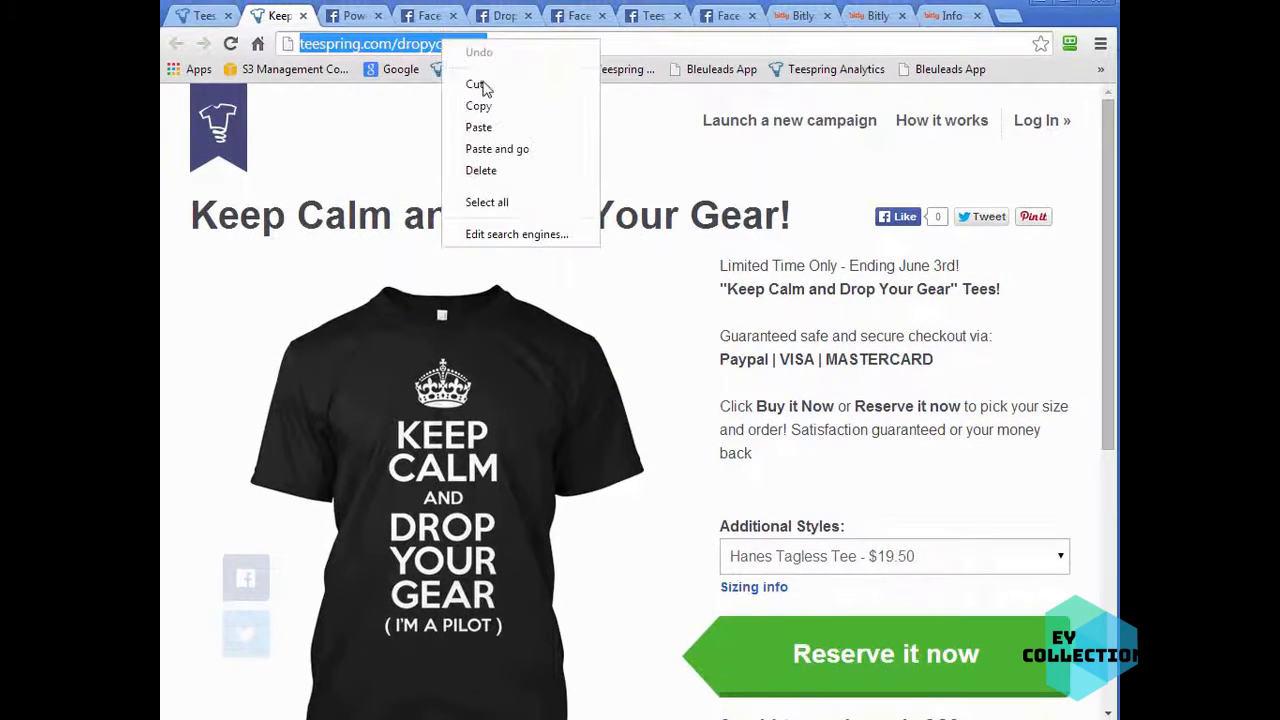
pyautogui.click(493, 107)
pyautogui.click(355, 20)
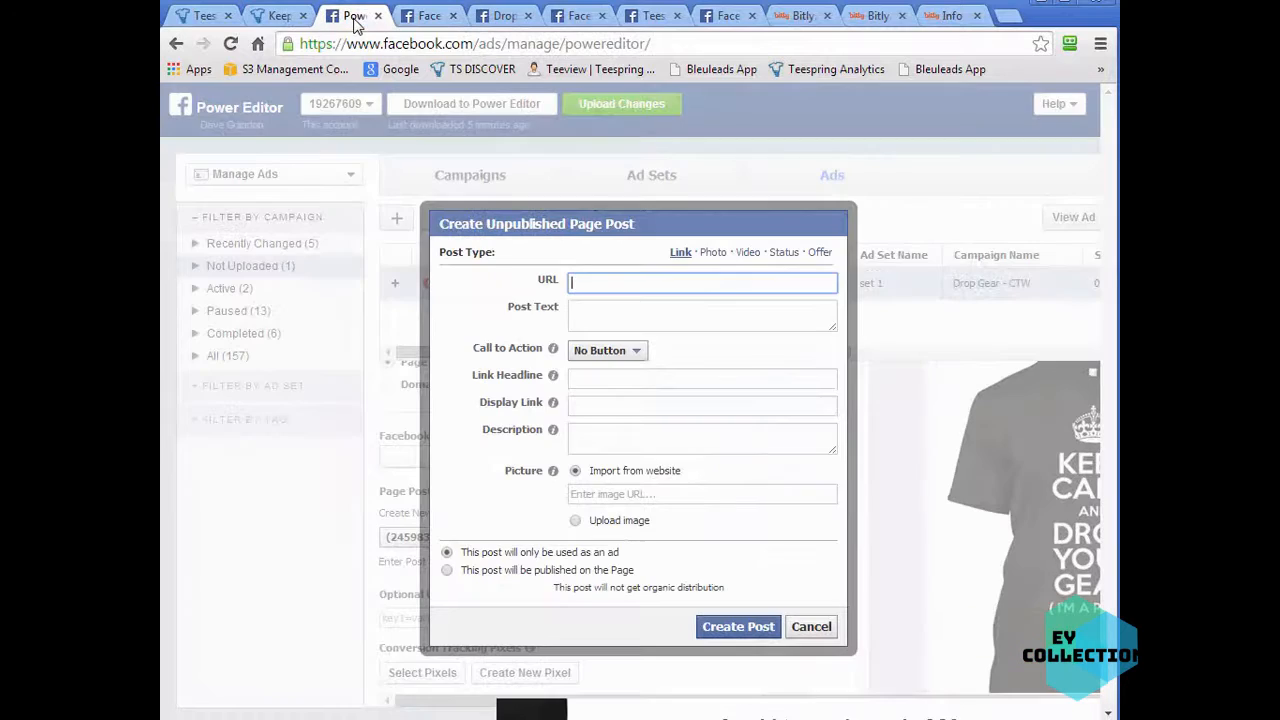
pyautogui.rightClick(604, 285)
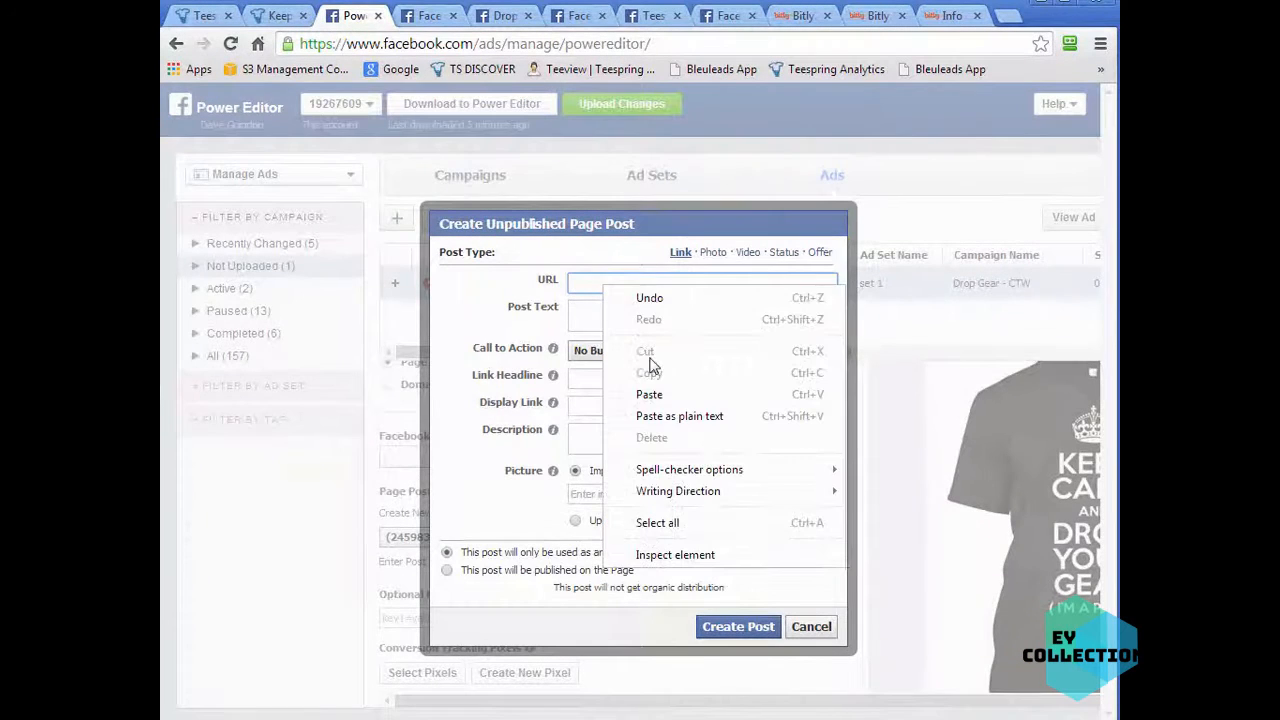
pyautogui.click(656, 394)
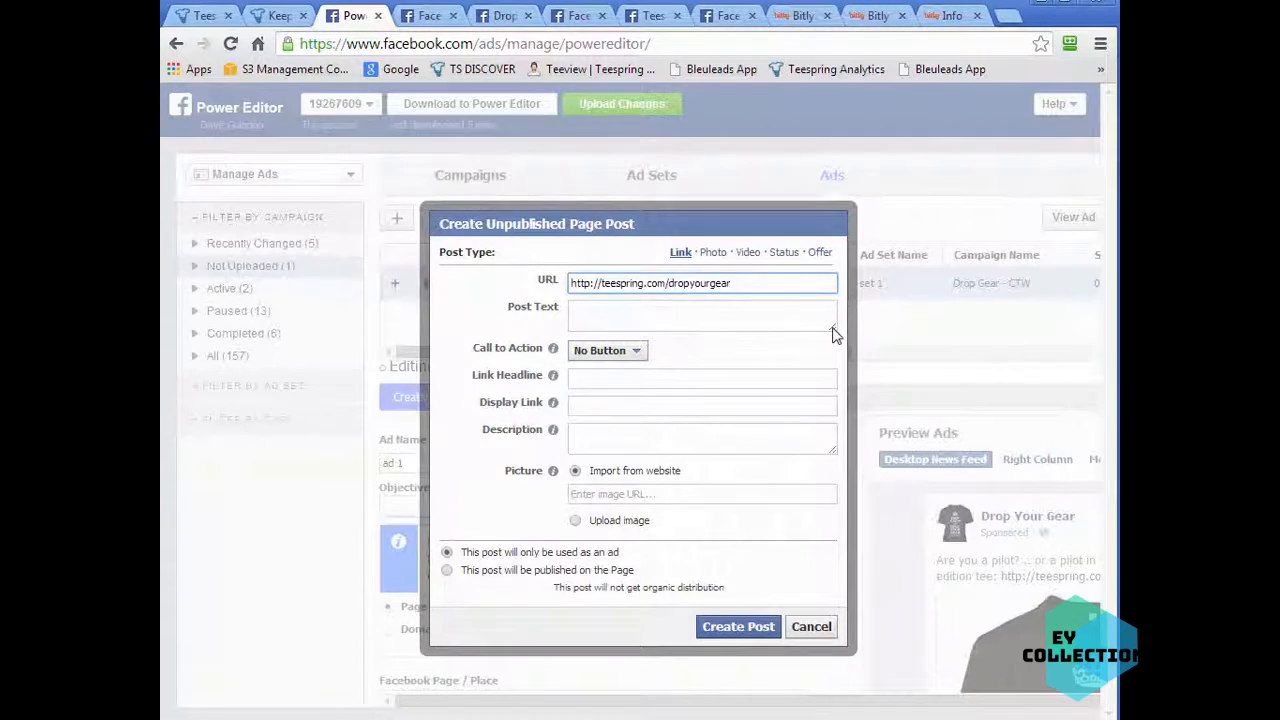
pyautogui.moveTo(835, 335); pyautogui.dragTo(835, 362)
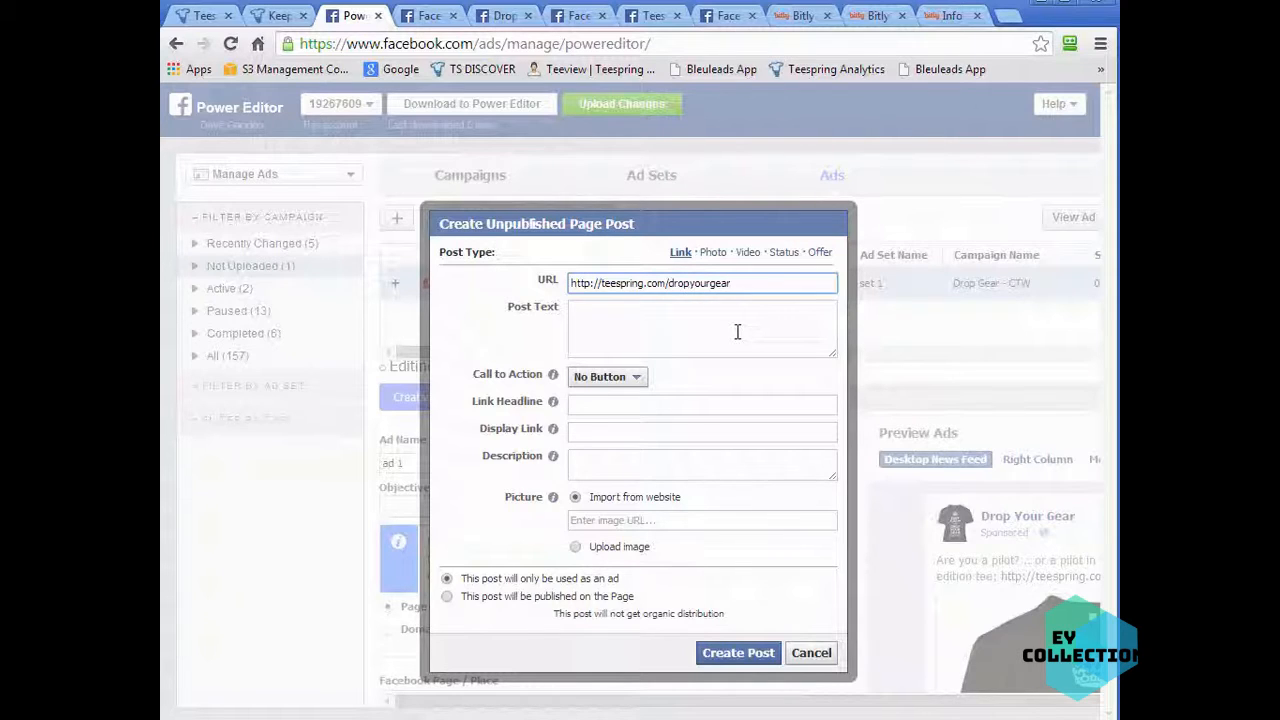
pyautogui.click(692, 335)
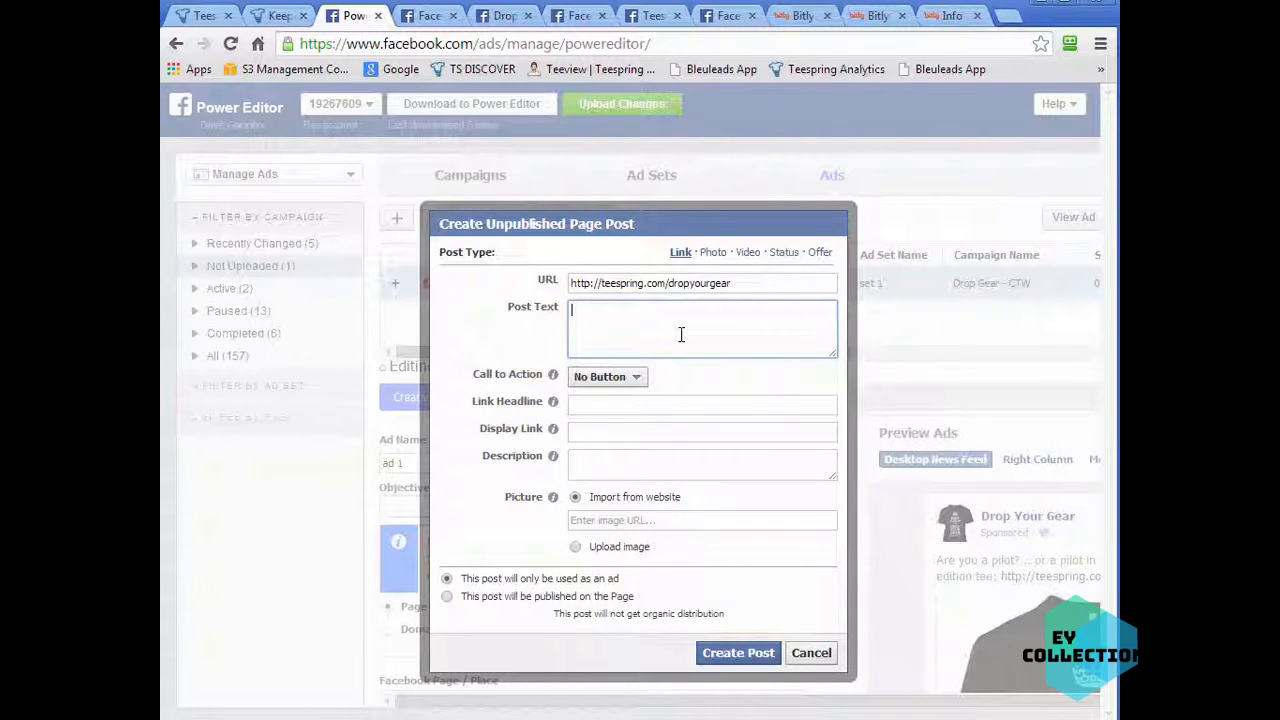
pyautogui.write('***')
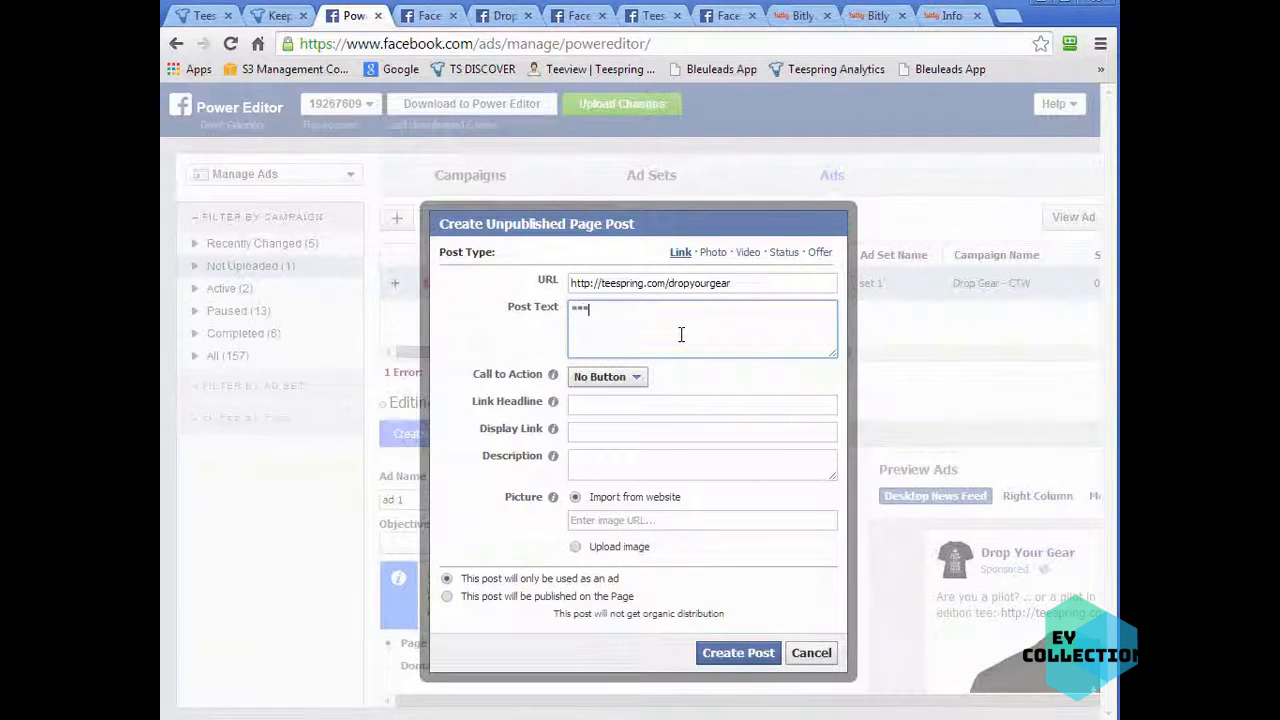
pyautogui.write('>>>>>+++:LAINDEPOAWUHFP(*')
pyautogui.hotkey('ctrl', 'a')
pyautogui.press('BackSpace')
pyautogui.write('..**')
pyautogui.press('BackSpace')
pyautogui.press('BackSpace')
pyautogui.press('BackSpace')
pyautogui.press('BackSpace')
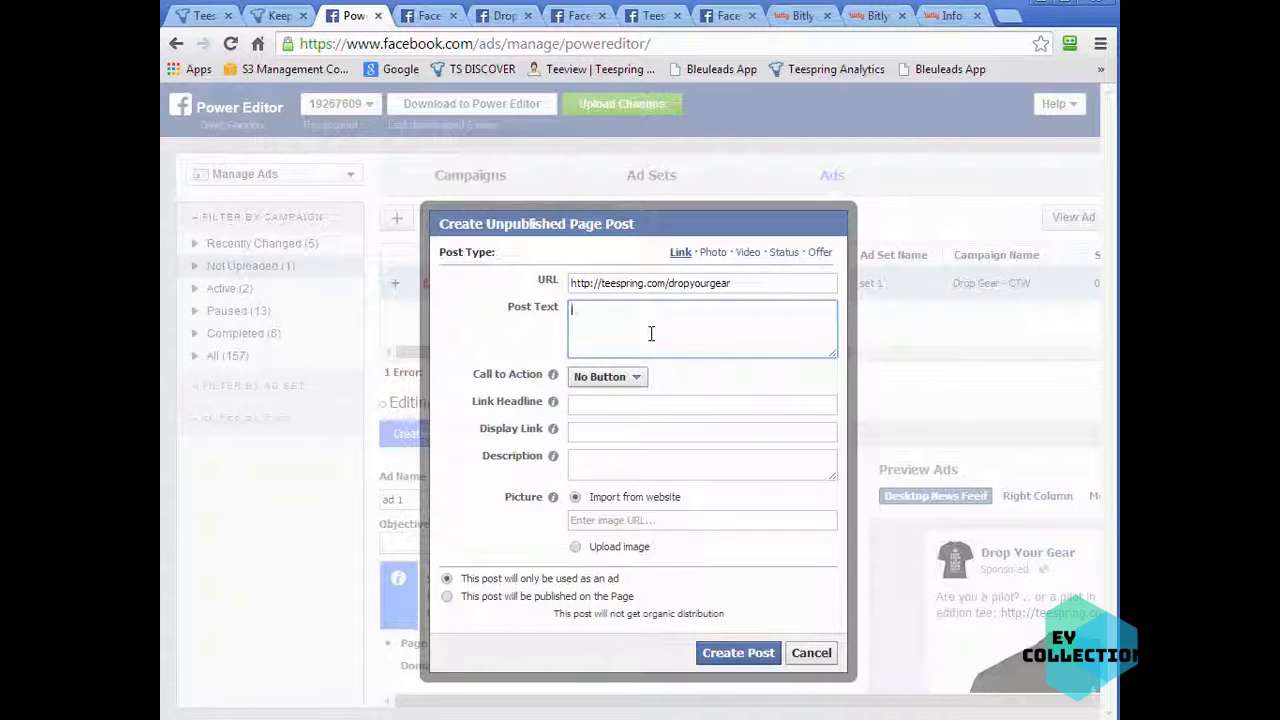
# Step: Try "72-HOUR SPECIAL" framed by asterisks and parentheses as the post text, and clear it again
pyautogui.write('*****?')
pyautogui.write('2 S')
pyautogui.write('PECIAL')
pyautogui.write(' *****')
pyautogui.write('-HOUR')
pyautogui.write('((((')
pyautogui.click(704, 312)
pyautogui.write(')))')
pyautogui.press('Left')
pyautogui.press('Left')
pyautogui.press('Left')
pyautogui.hotkey('shift', 'End')
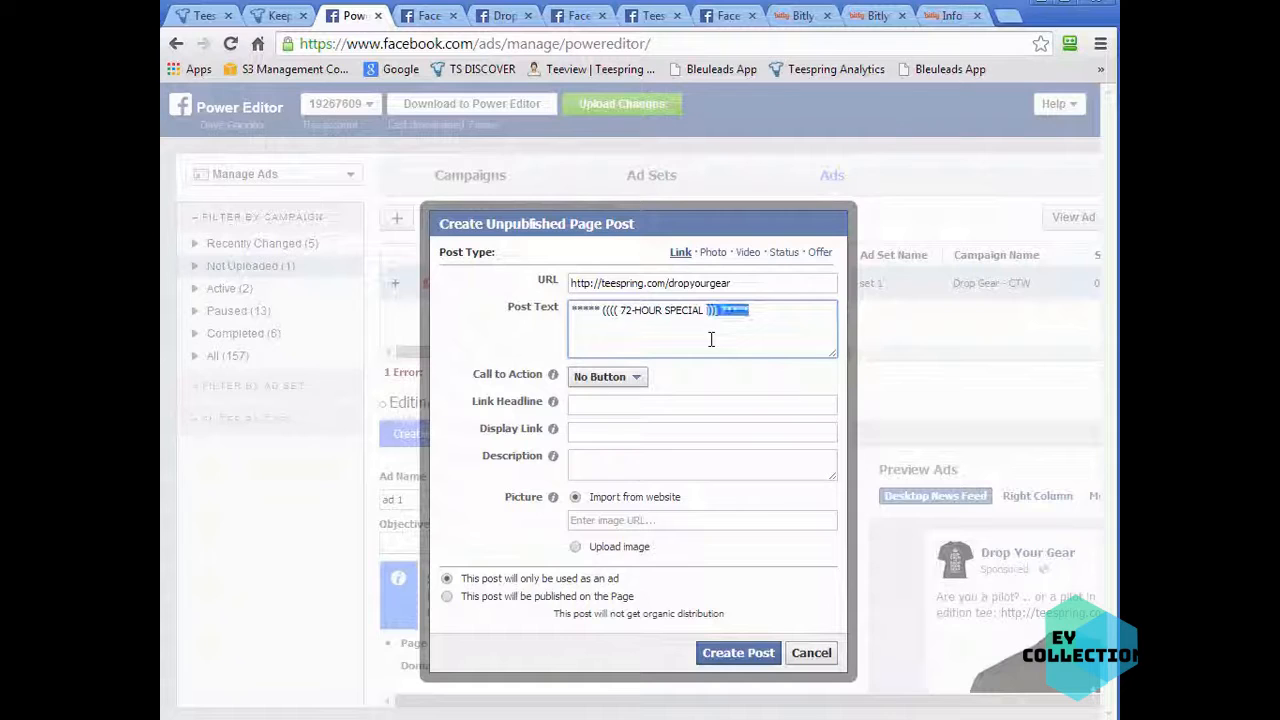
pyautogui.press('Delete')
pyautogui.hotkey('ctrl', 'a')
pyautogui.hotkey('ctrl', 'x')
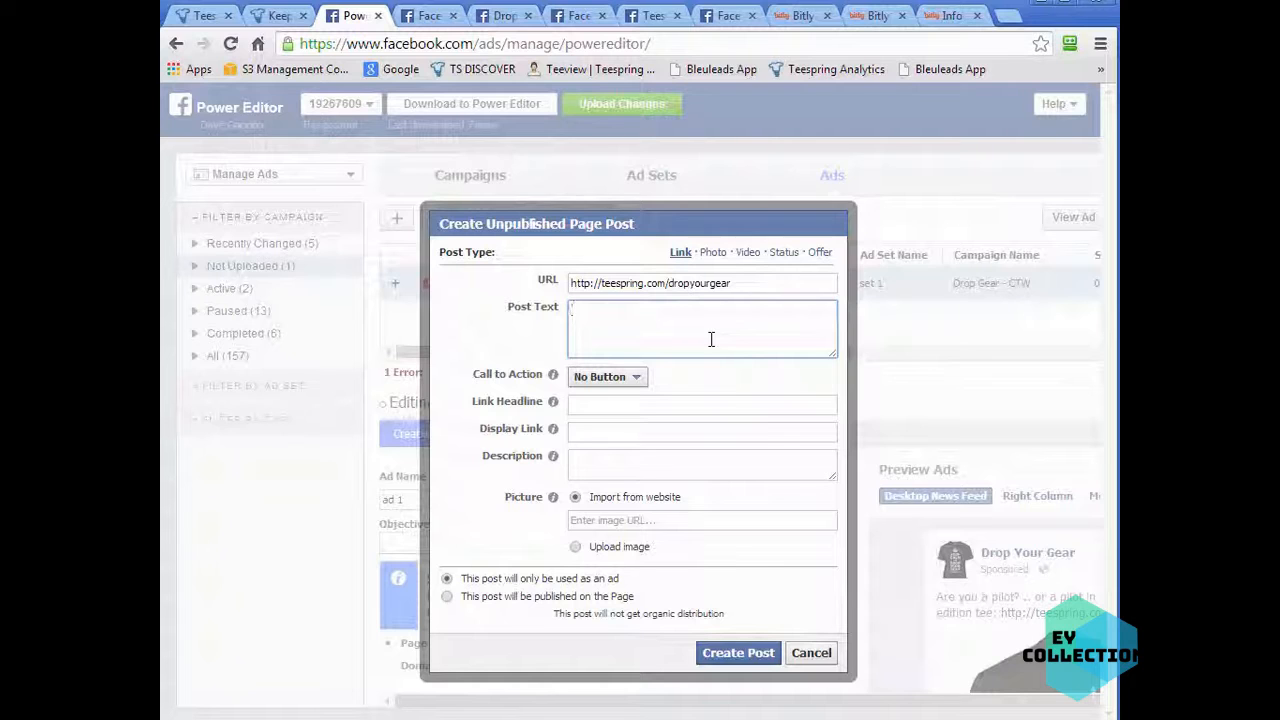
# Step: Copy the text of the pilot tee post on the Drop Your Gear page into the Post Text
pyautogui.click(440, 18)
pyautogui.click(352, 16)
pyautogui.click(512, 18)
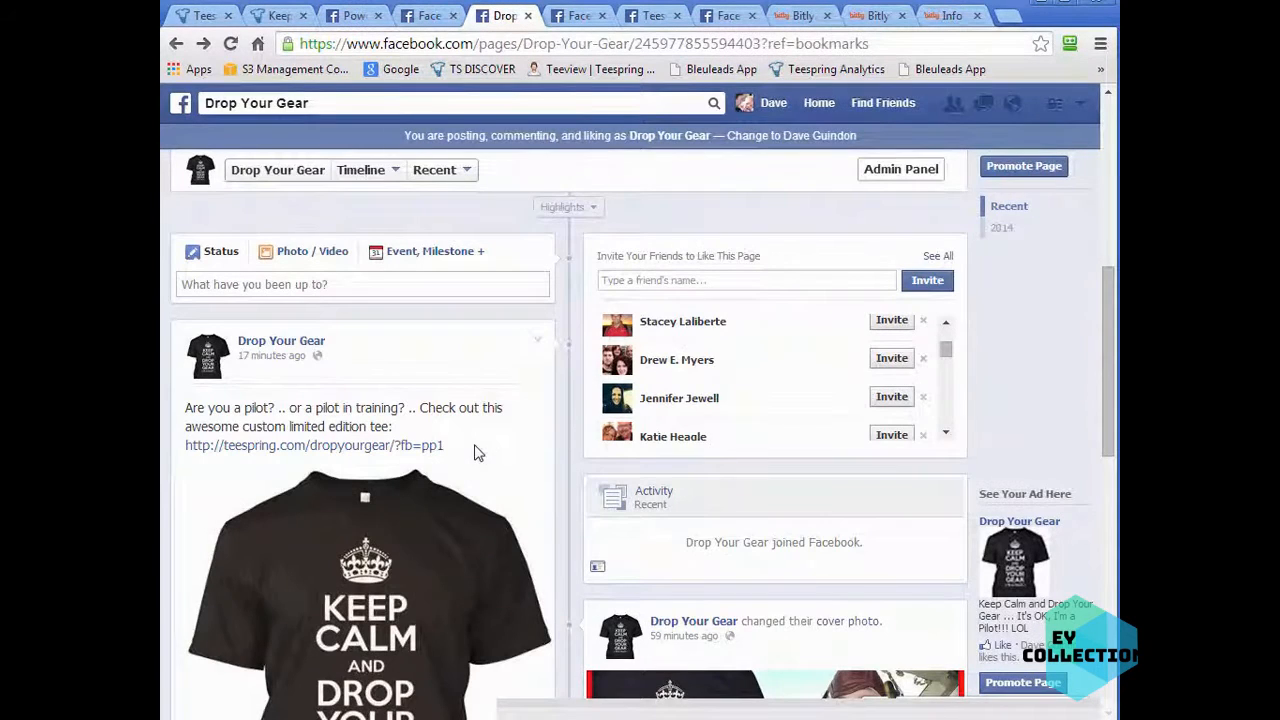
pyautogui.moveTo(443, 445); pyautogui.dragTo(187, 408)
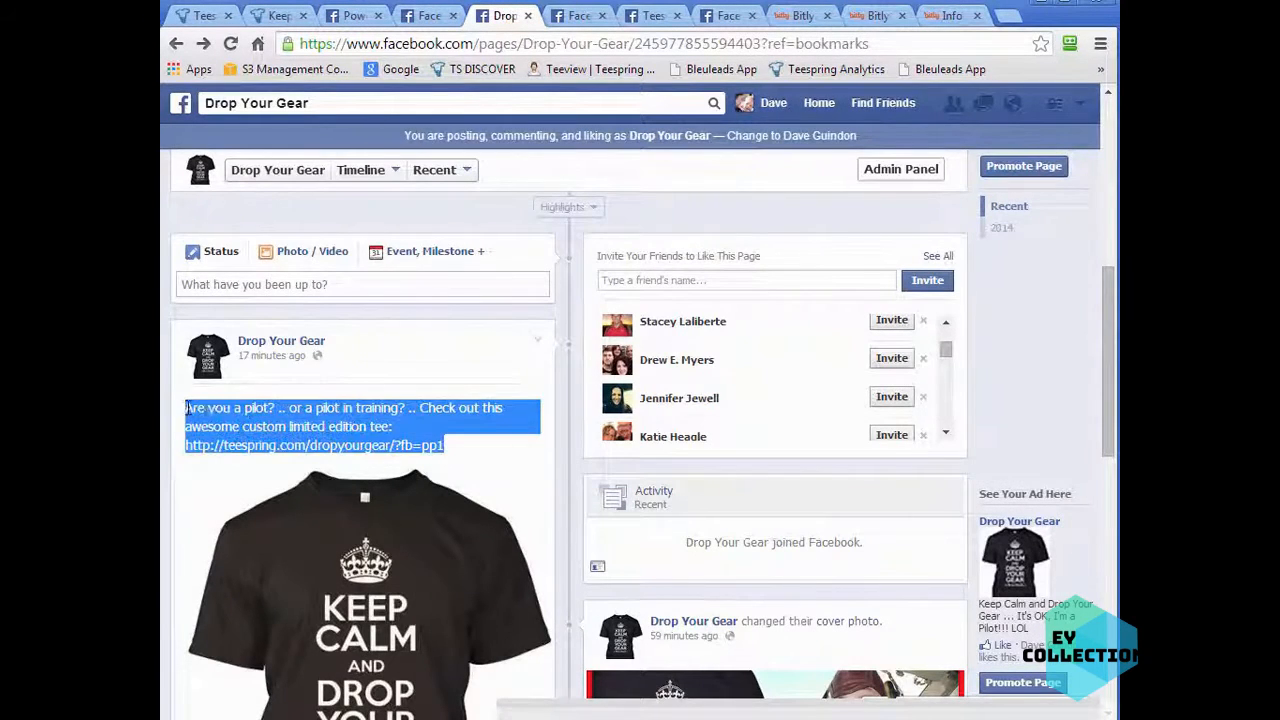
pyautogui.hotkey('ctrl', 'c')
pyautogui.click(352, 16)
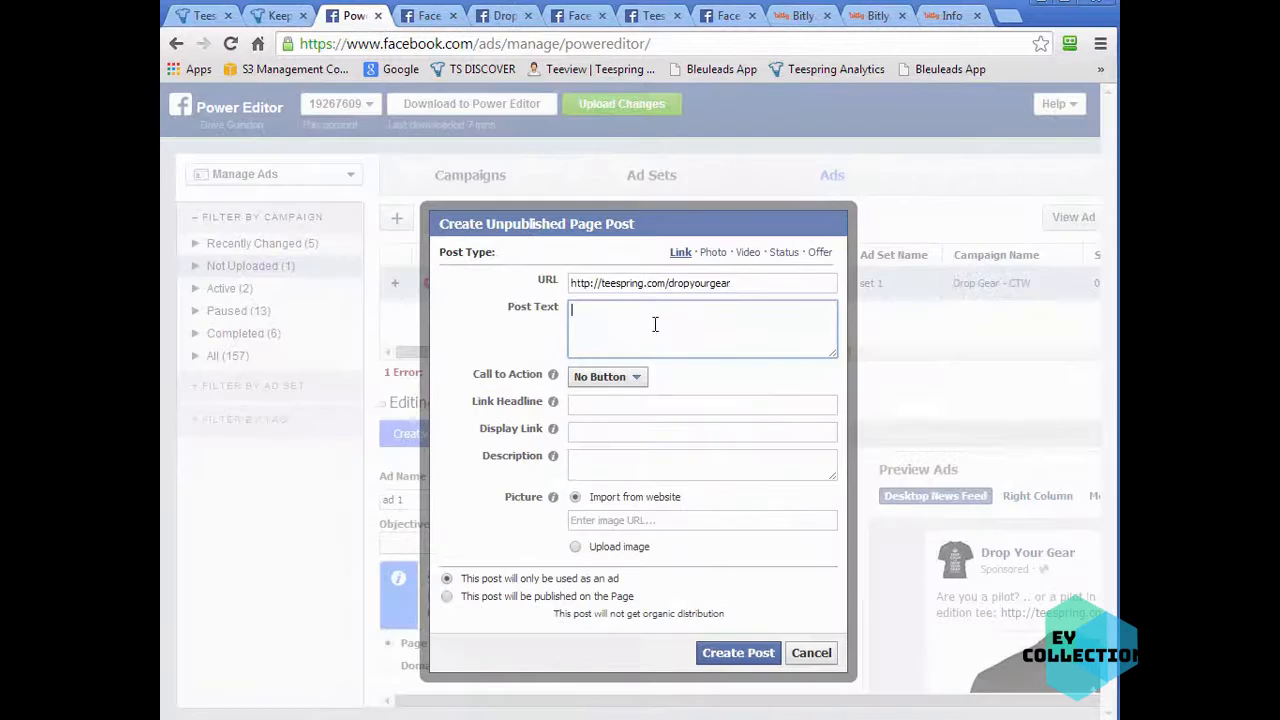
pyautogui.click(654, 323)
pyautogui.hotkey('ctrl', 'v')
# Step: Remove "/?fb=pp1" from the link in the post text and put "==>" before the link on its own line
pyautogui.moveTo(778, 338); pyautogui.dragTo(732, 337)
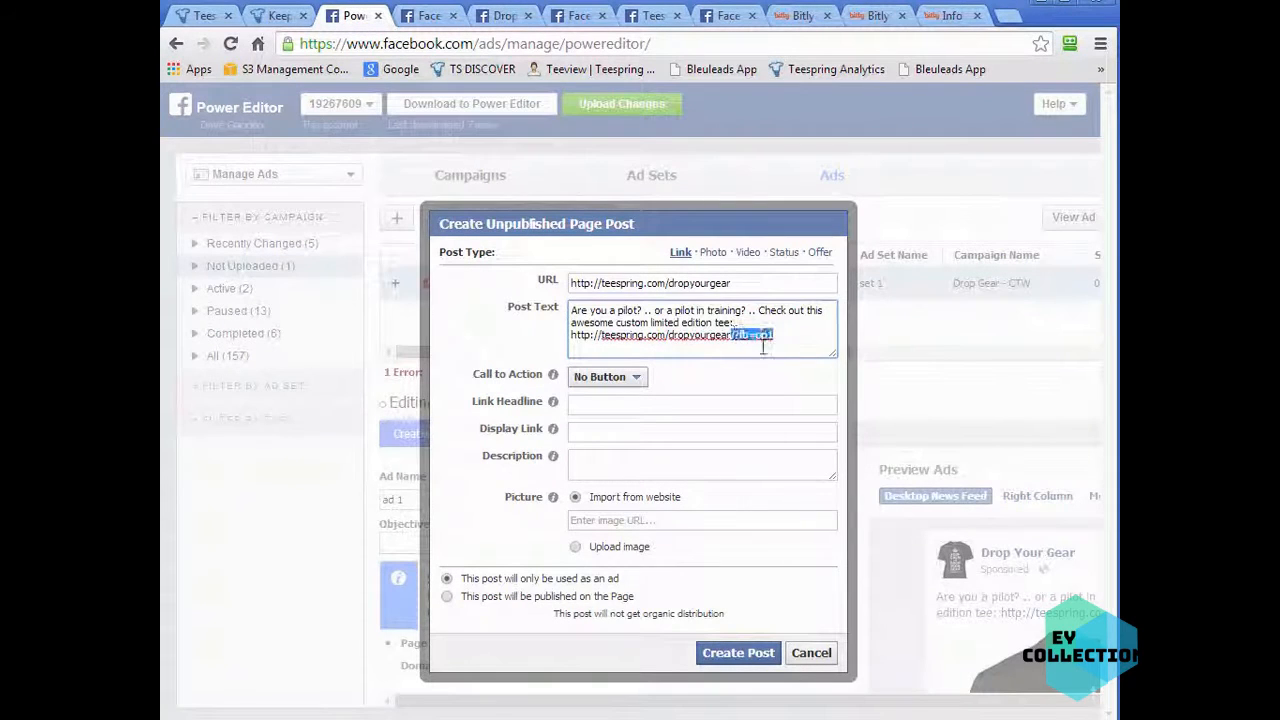
pyautogui.press('BackSpace')
pyautogui.press('Home')
pyautogui.write('==>')
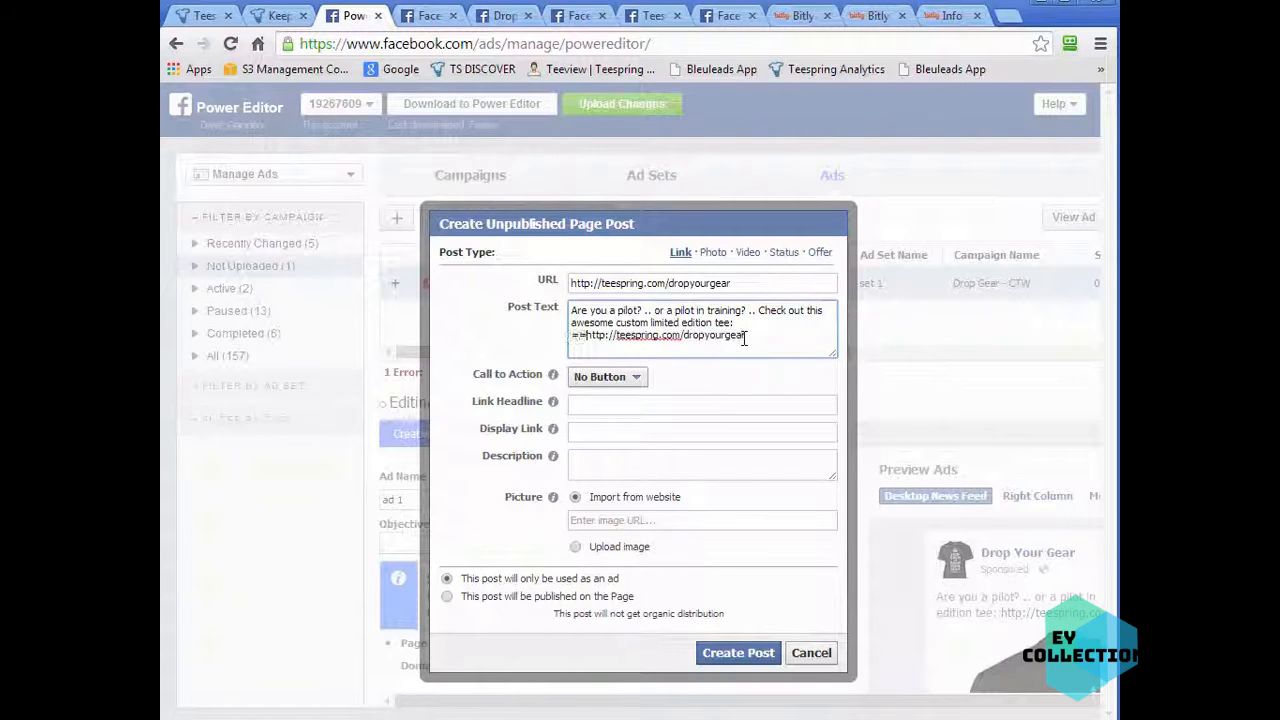
pyautogui.press('Left')
pyautogui.press('Left')
pyautogui.press('Left')
pyautogui.press('Left')
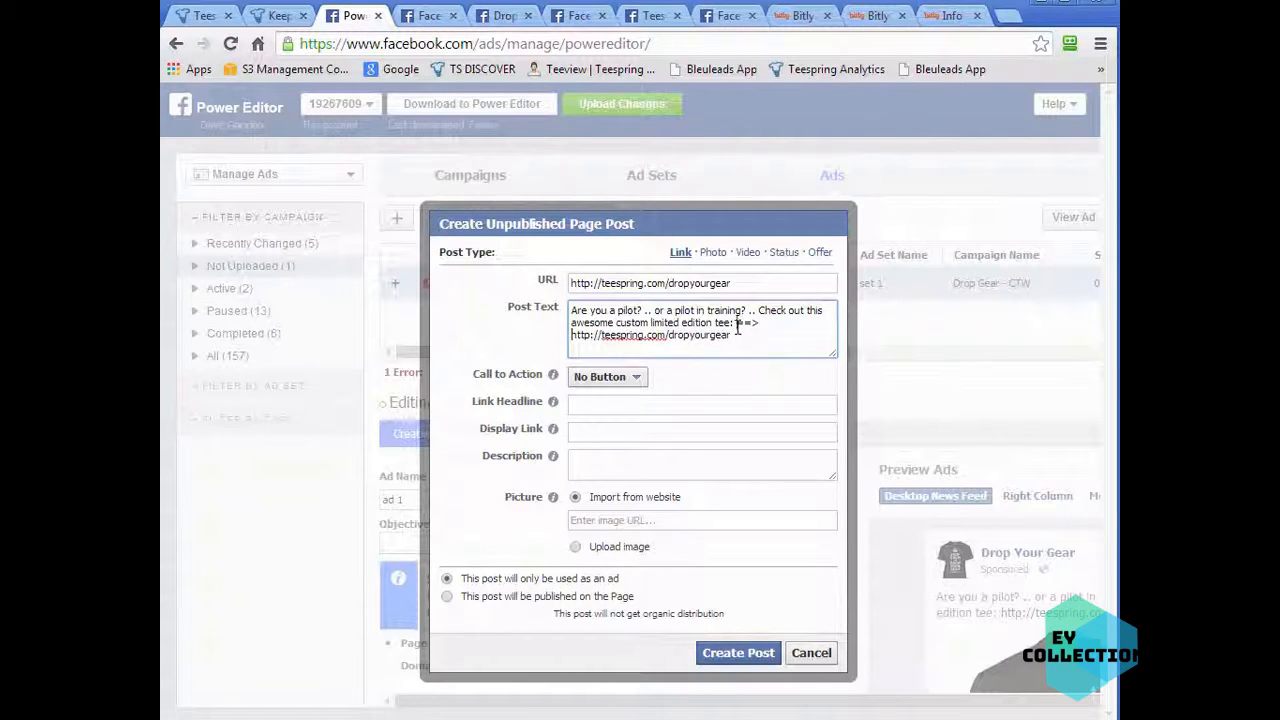
pyautogui.press('Return')
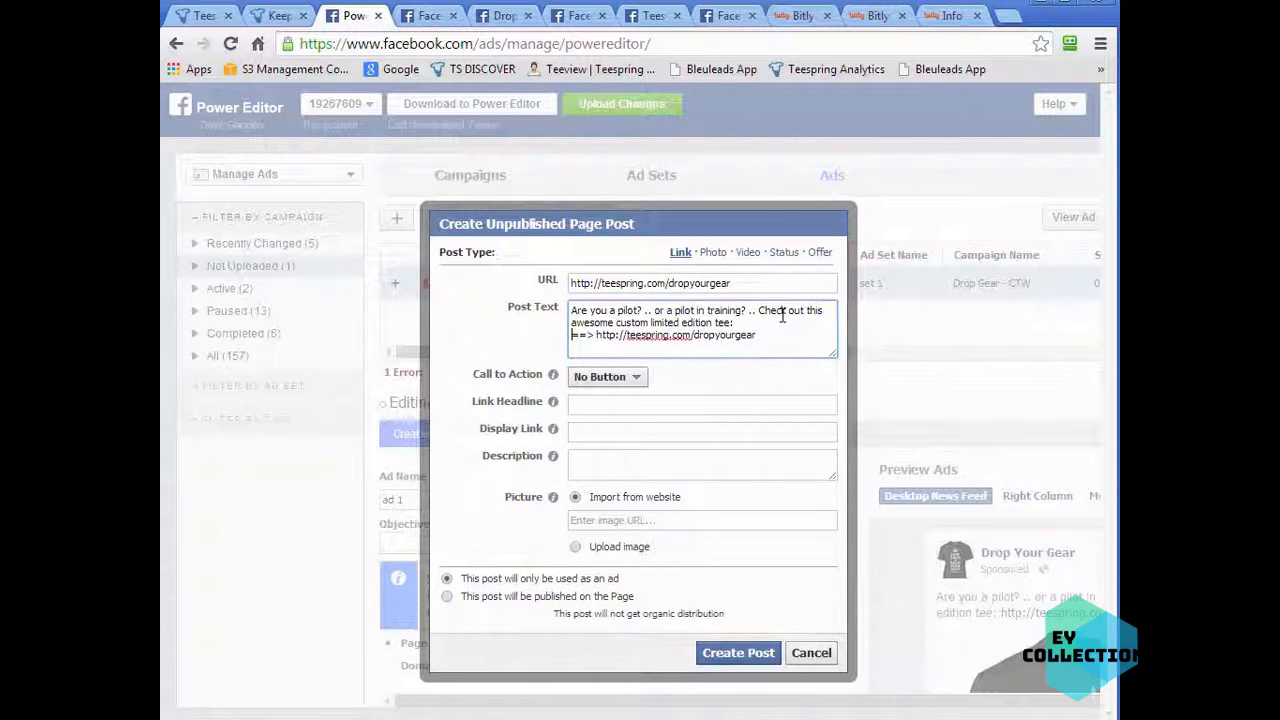
# Step: Keep the call to action at No Button and set the link headline to "BUY HERE FOR ONLY $19.50"
pyautogui.click(638, 379)
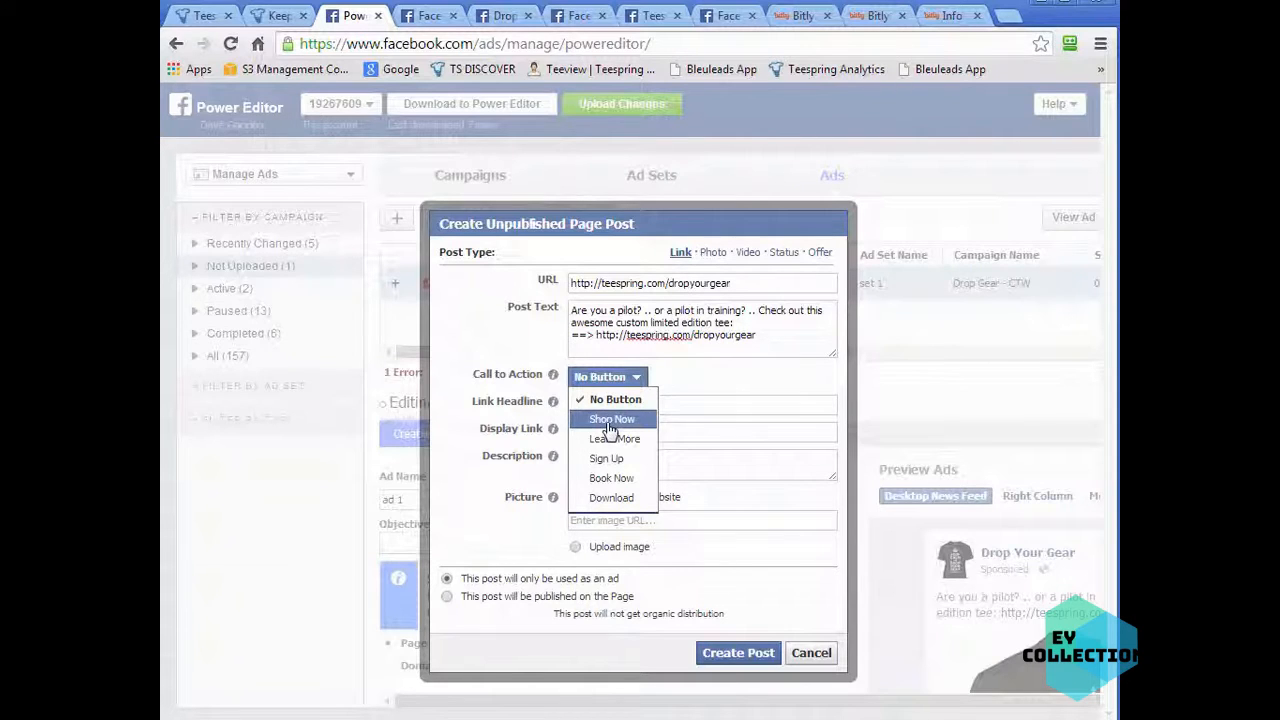
pyautogui.click(748, 392)
pyautogui.click(623, 406)
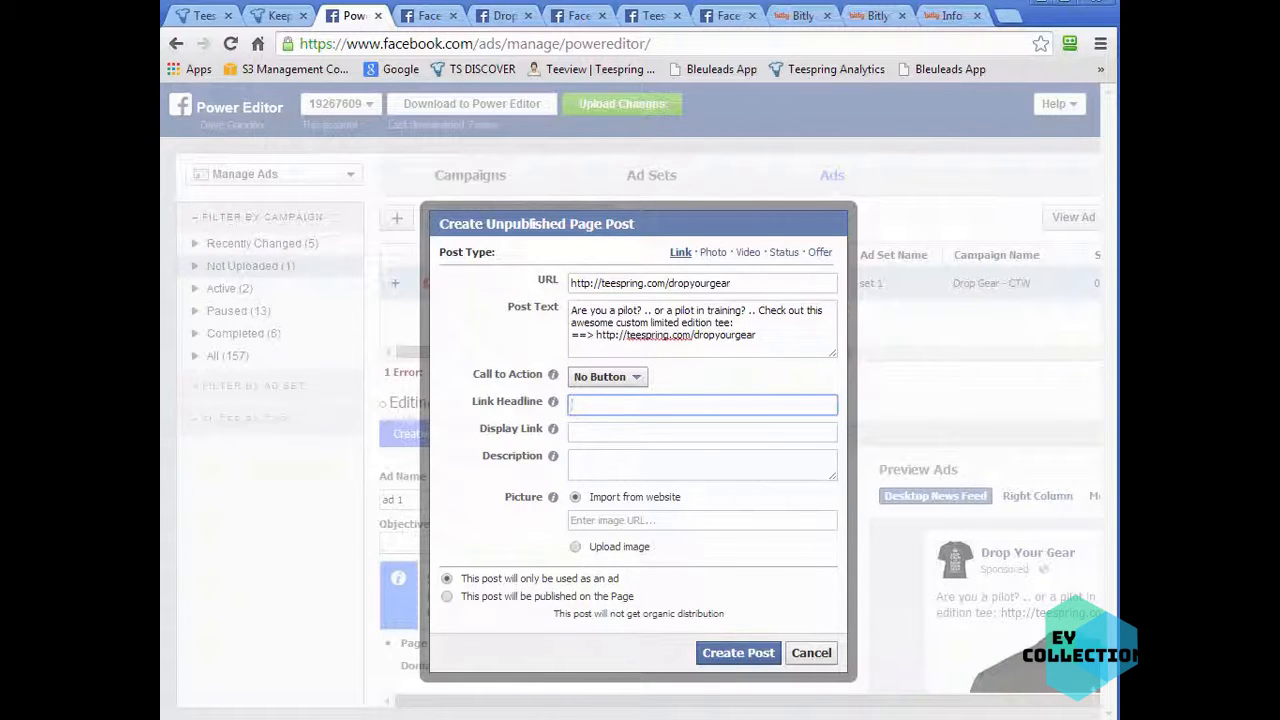
pyautogui.click(606, 404)
pyautogui.write('BUY HERE FOR ONLY $19.50')
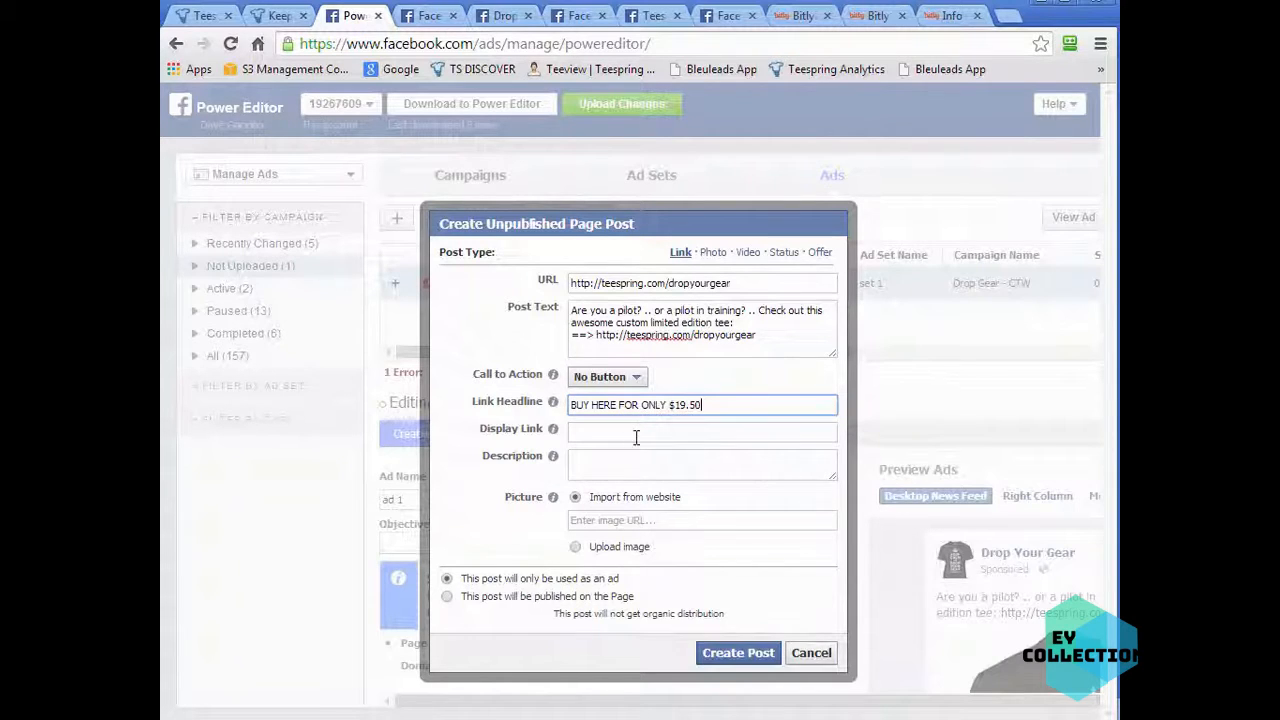
# Step: Reload the Bitly statistics of the Drop Your Gear link, look at the Facebook news feed, and return to the Power Editor form
pyautogui.click(950, 15)
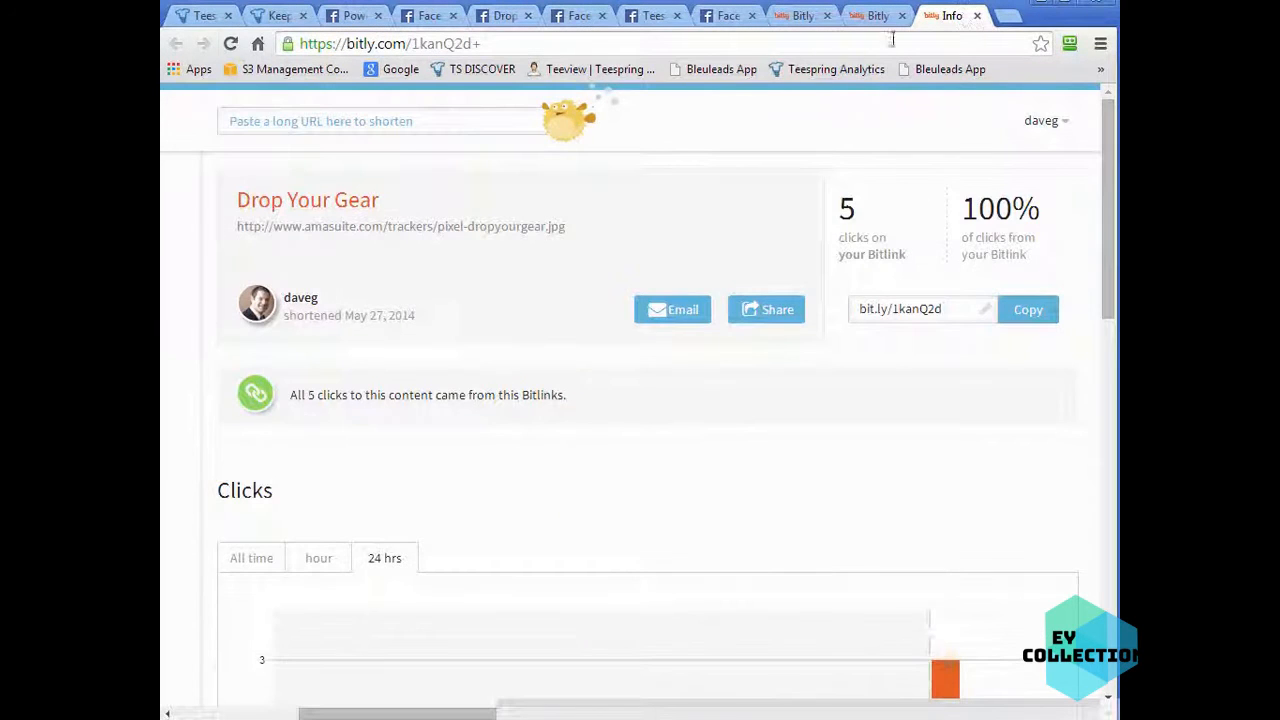
pyautogui.click(232, 45)
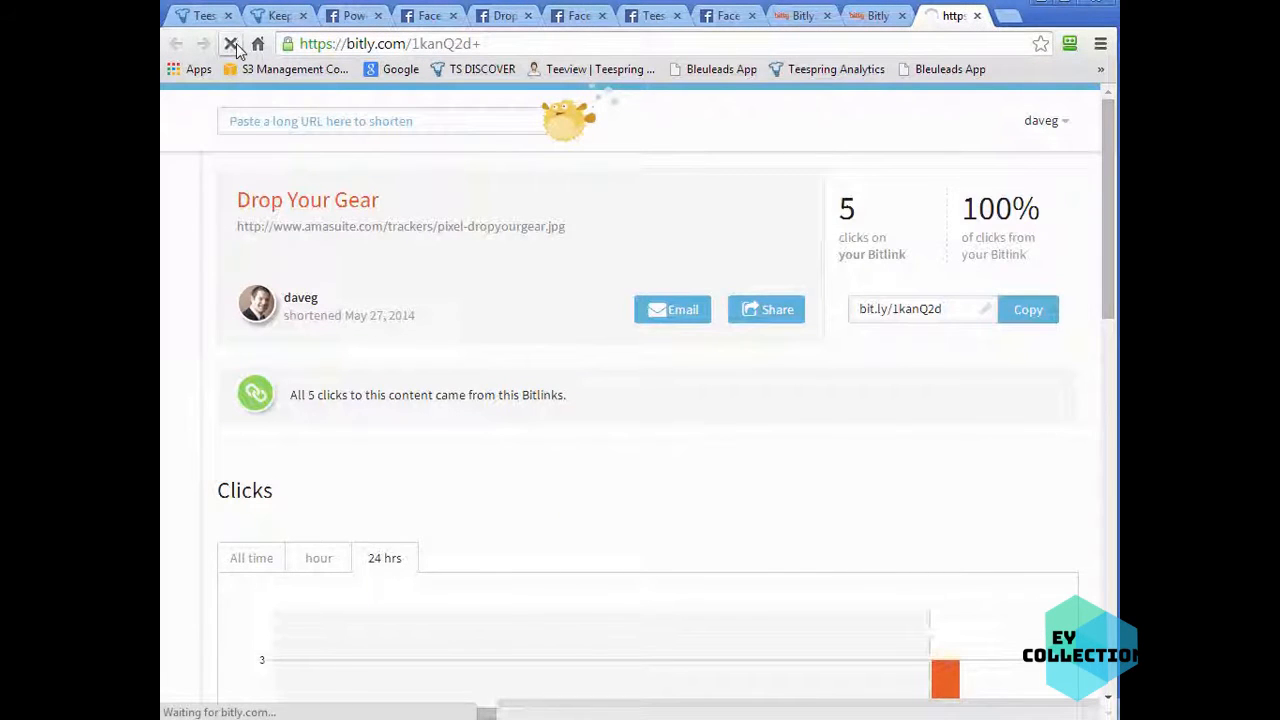
pyautogui.click(729, 17)
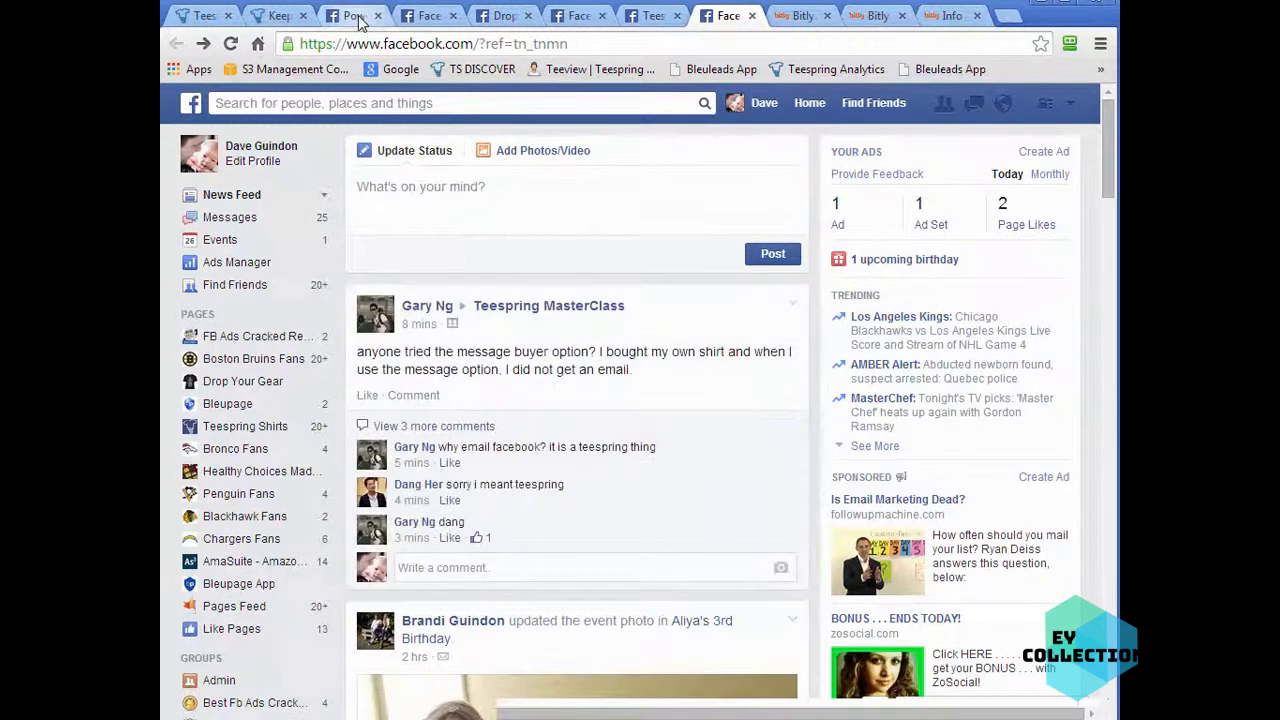
pyautogui.click(357, 18)
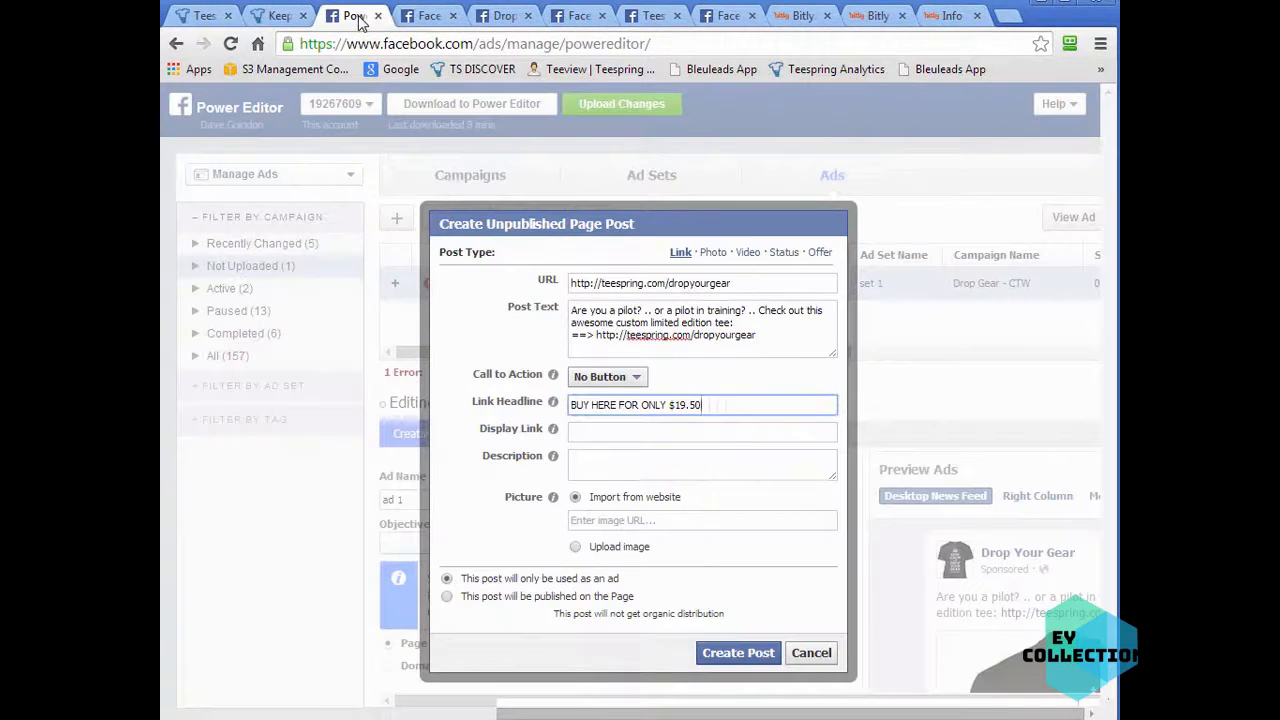
# Step: Set the display link of the post to "Offer Ends Soon"
pyautogui.click(697, 434)
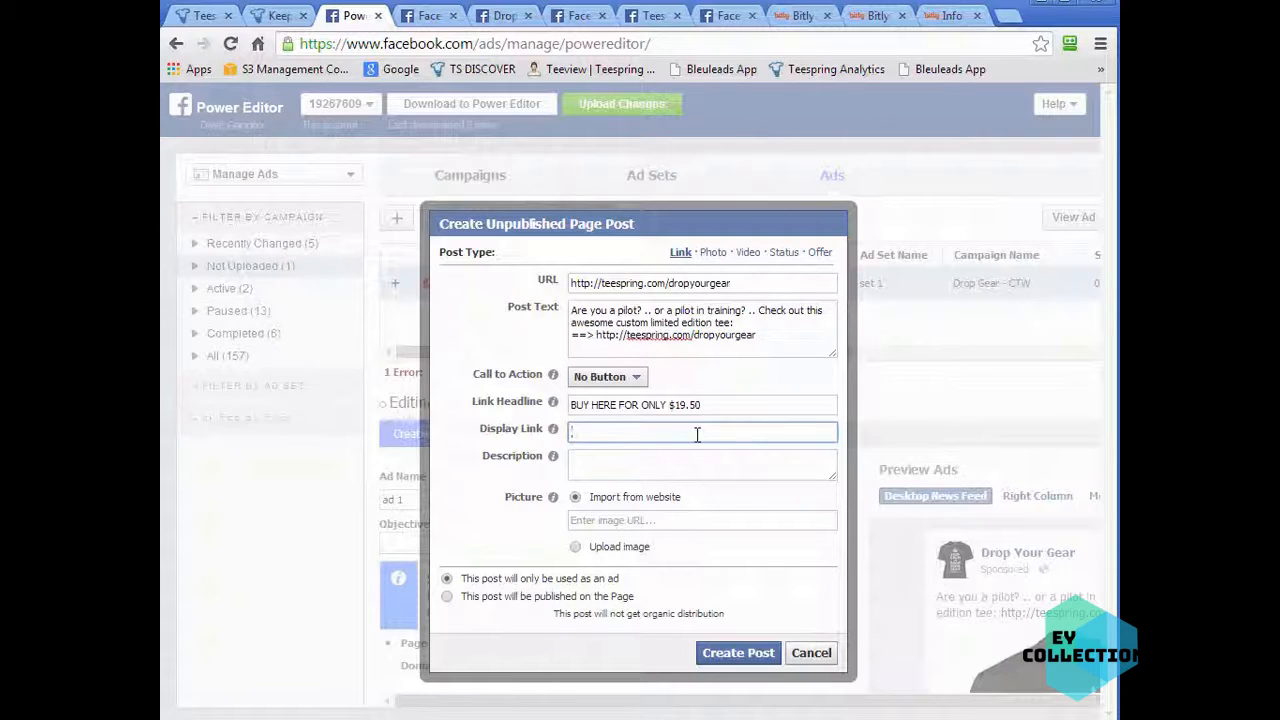
pyautogui.write('Offer Ends 30')
pyautogui.write('on')
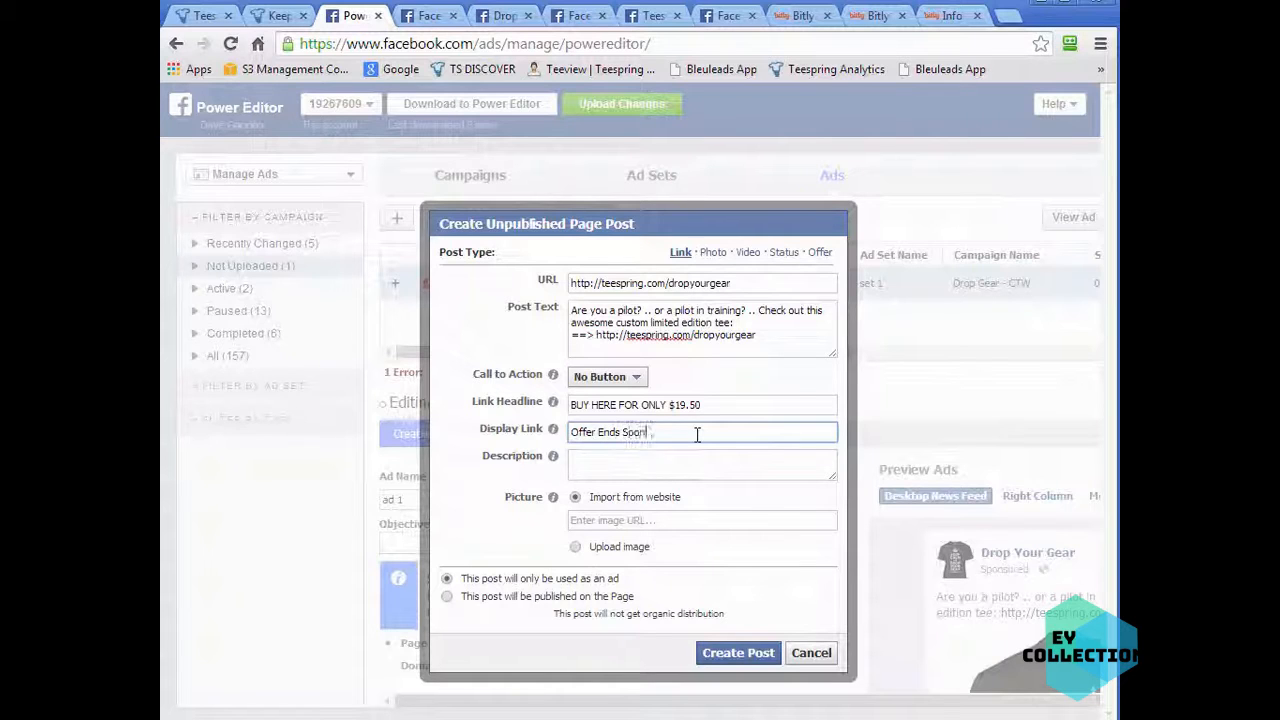
# Step: Set the link description to "Sale ends June 3rd. More shirt style available, click here to see more."
pyautogui.click(640, 468)
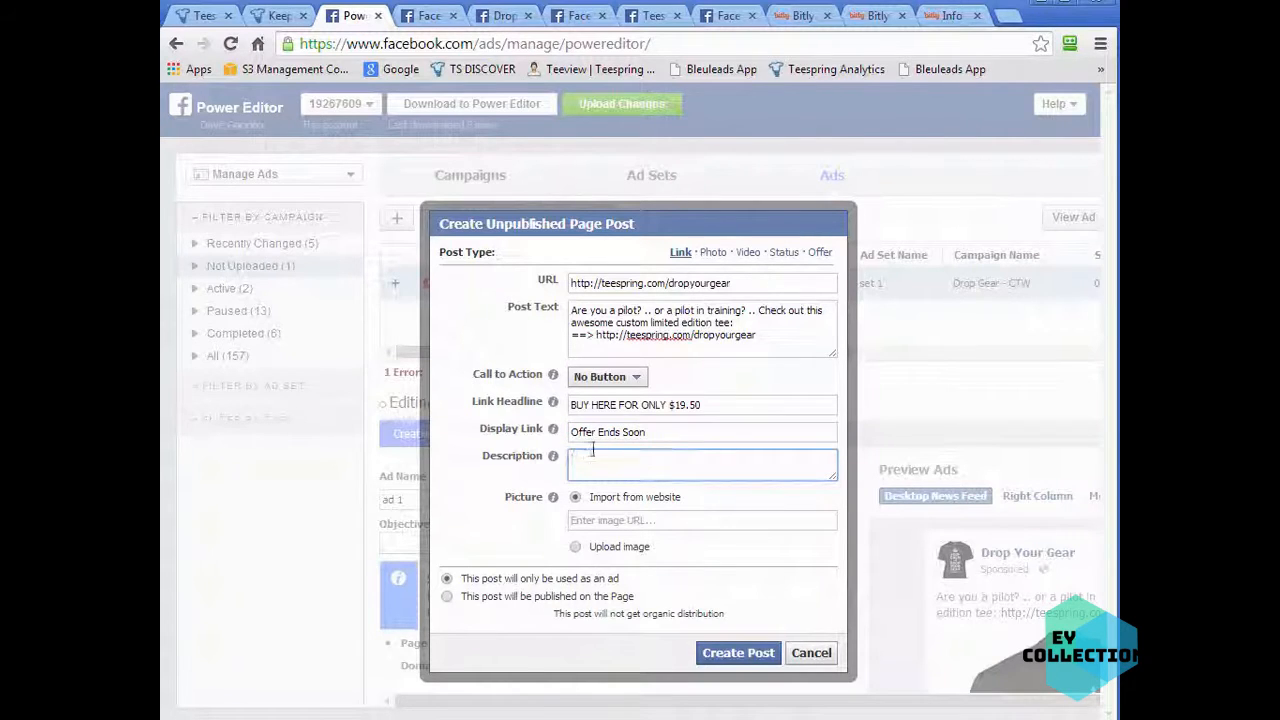
pyautogui.hotkey('alt', 'Tab')
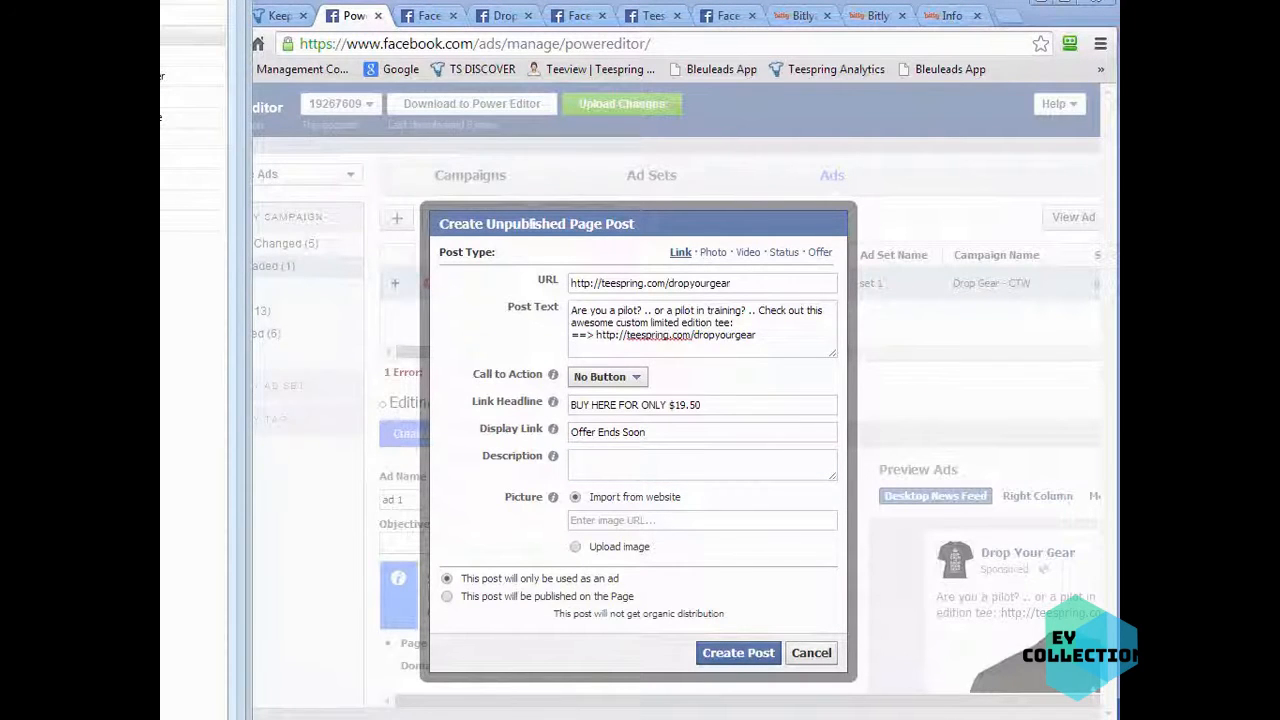
pyautogui.click(612, 469)
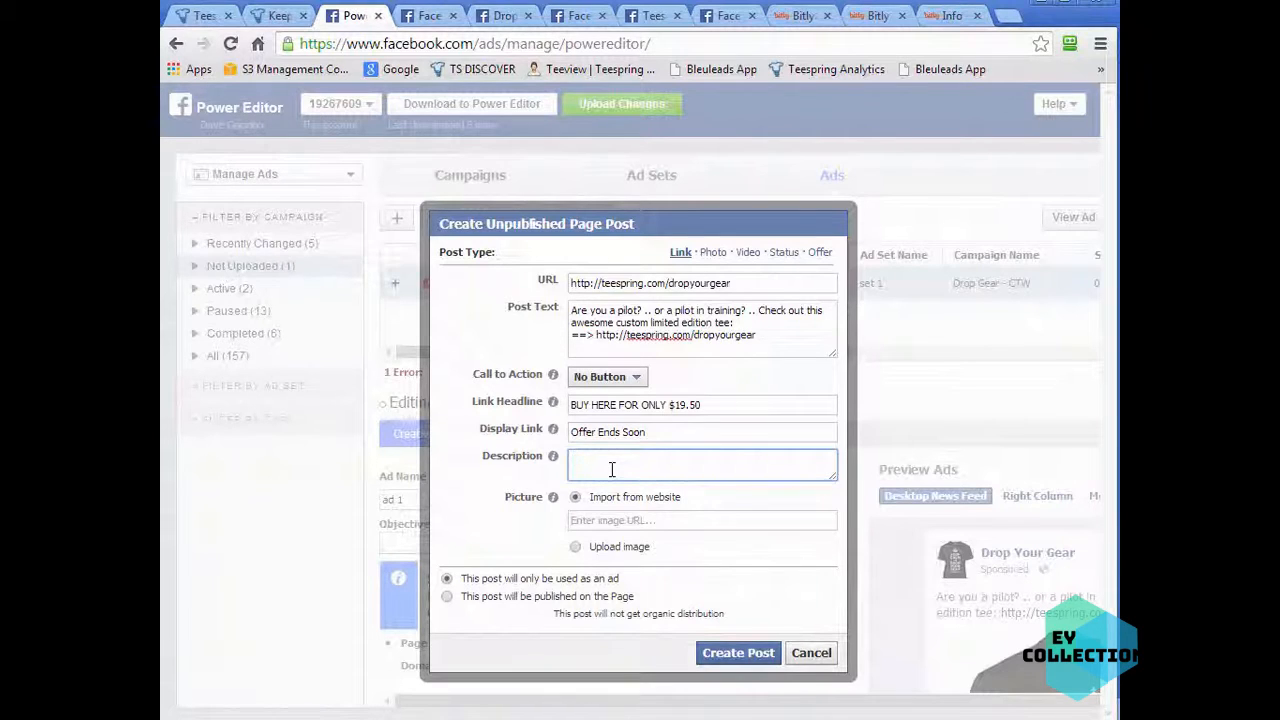
pyautogui.write('Offer')
pyautogui.press('BackSpace')
pyautogui.press('BackSpace')
pyautogui.press('BackSpace')
pyautogui.press('BackSpace')
pyautogui.press('BackSpace')
pyautogui.press('BackSpace')
pyautogui.write('Sale ends June 3rd. More shirt style avail')
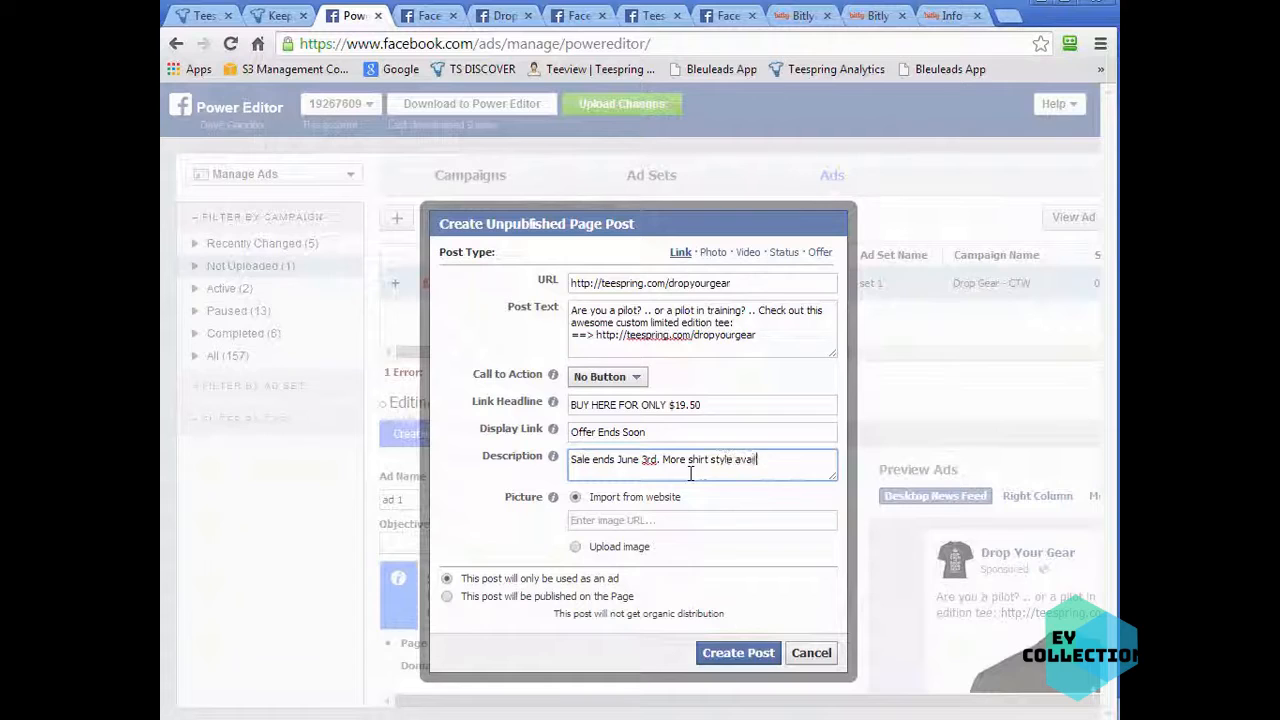
pyautogui.write('ck here to see more.')
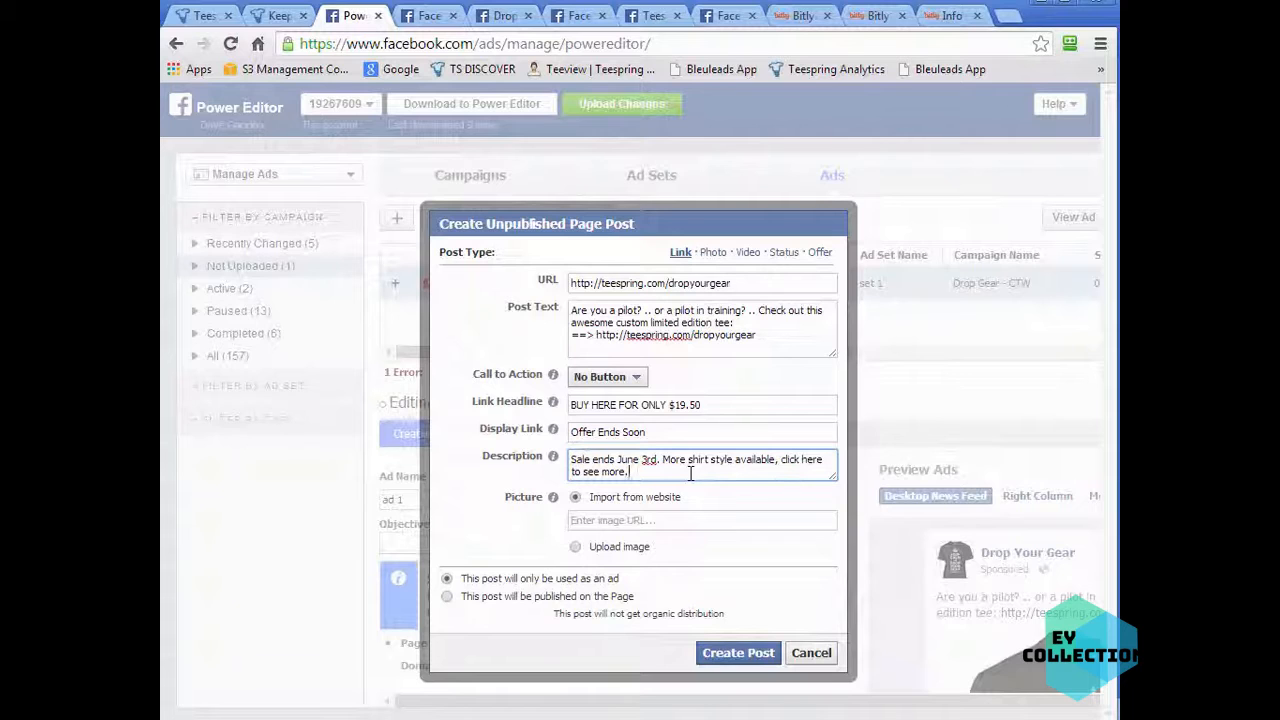
# Step: Use an uploaded image as the post's picture, choosing ad-3.png from the Pilots folder
pyautogui.click(578, 547)
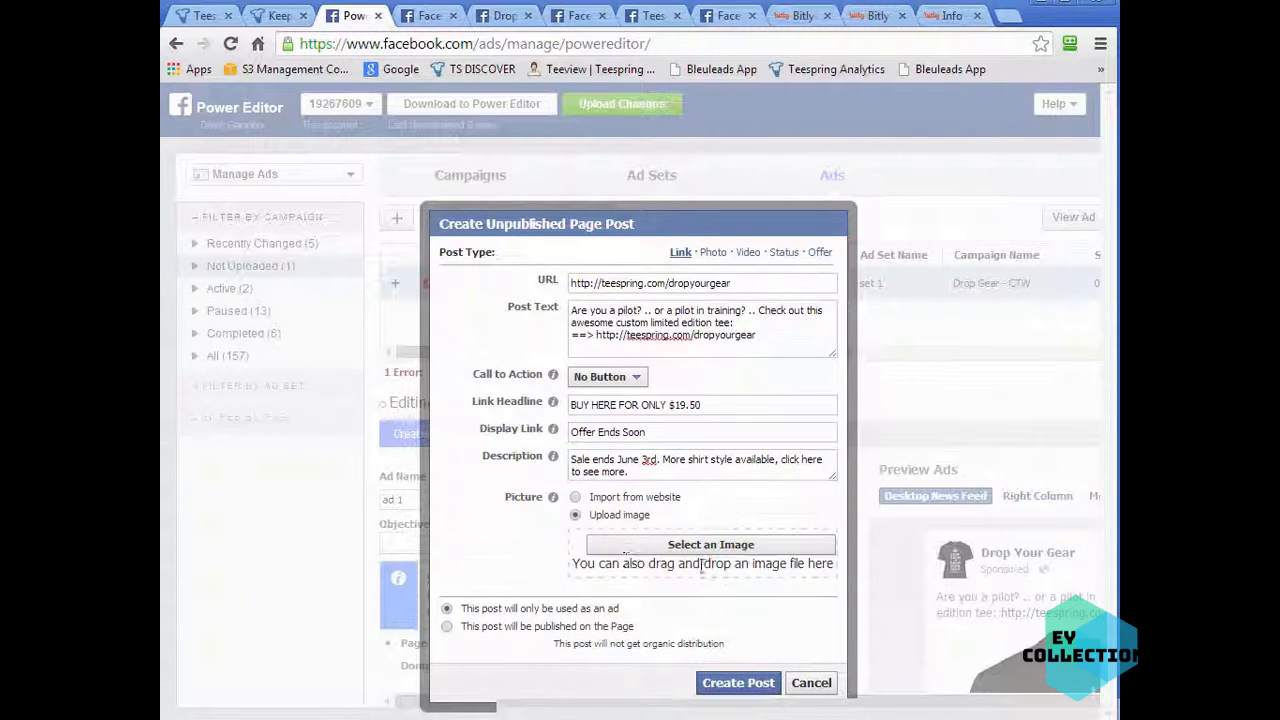
pyautogui.click(690, 545)
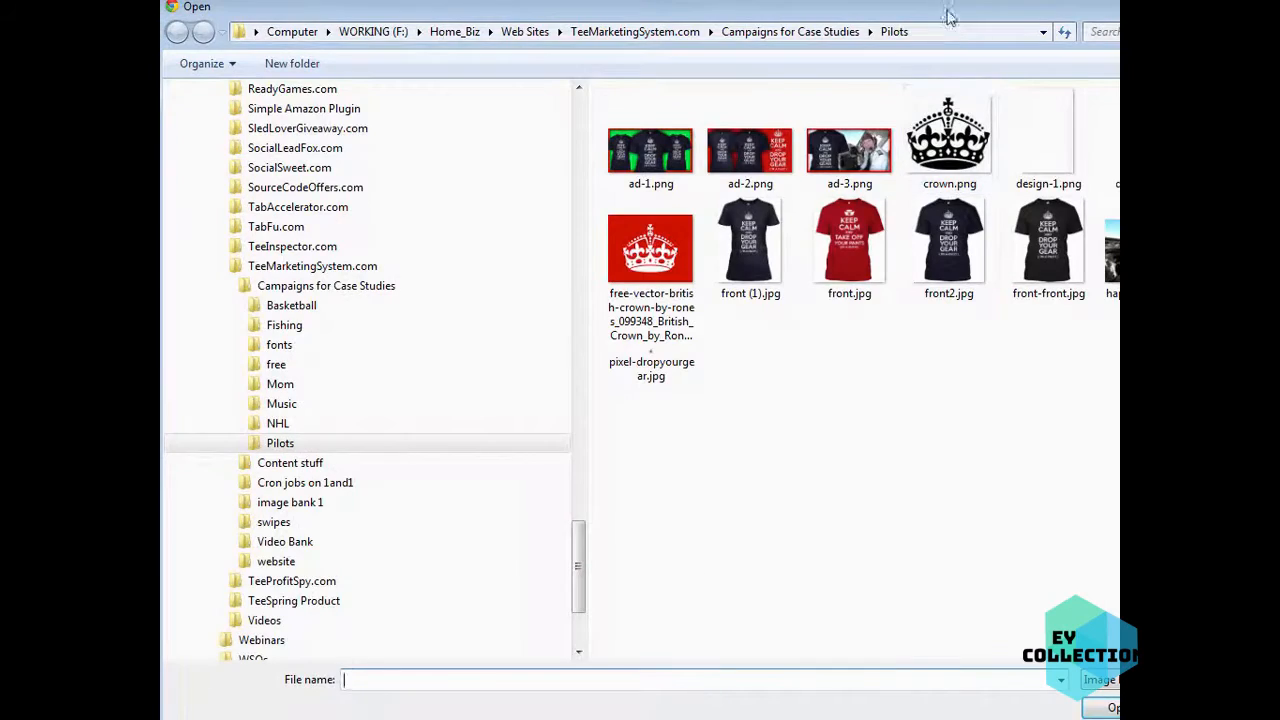
pyautogui.moveTo(949, 16); pyautogui.dragTo(865, 28)
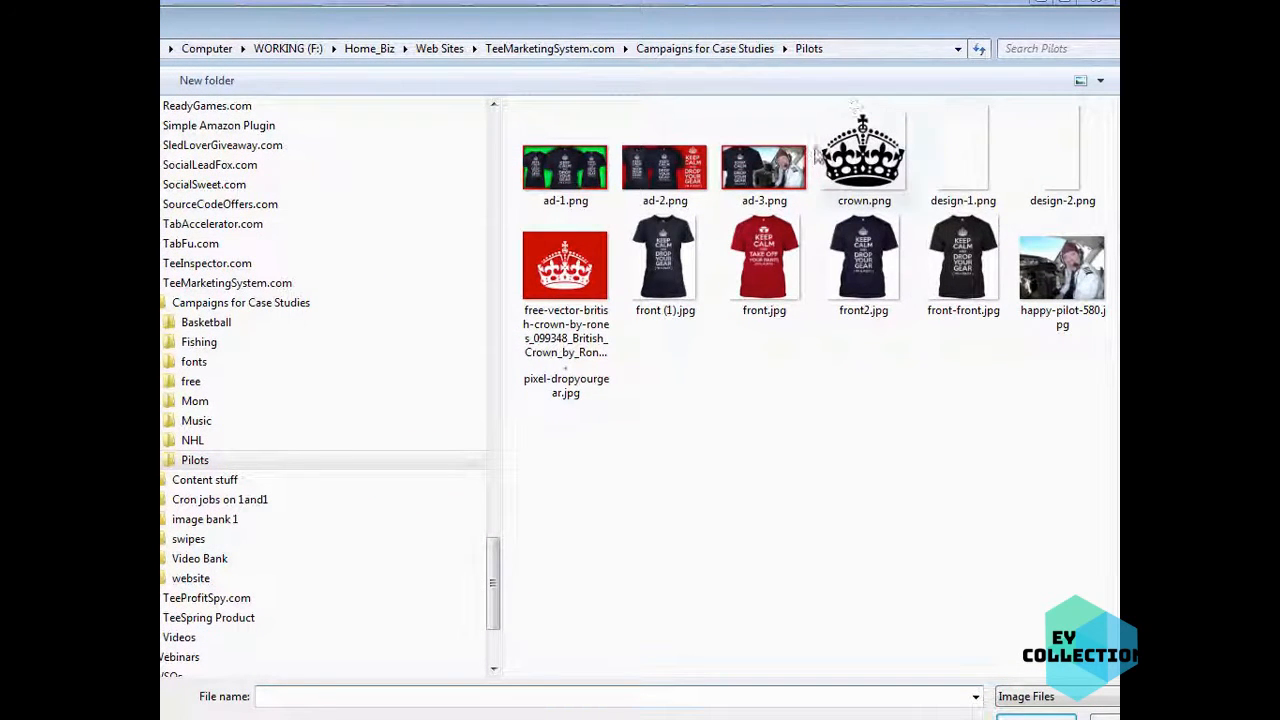
pyautogui.click(762, 177)
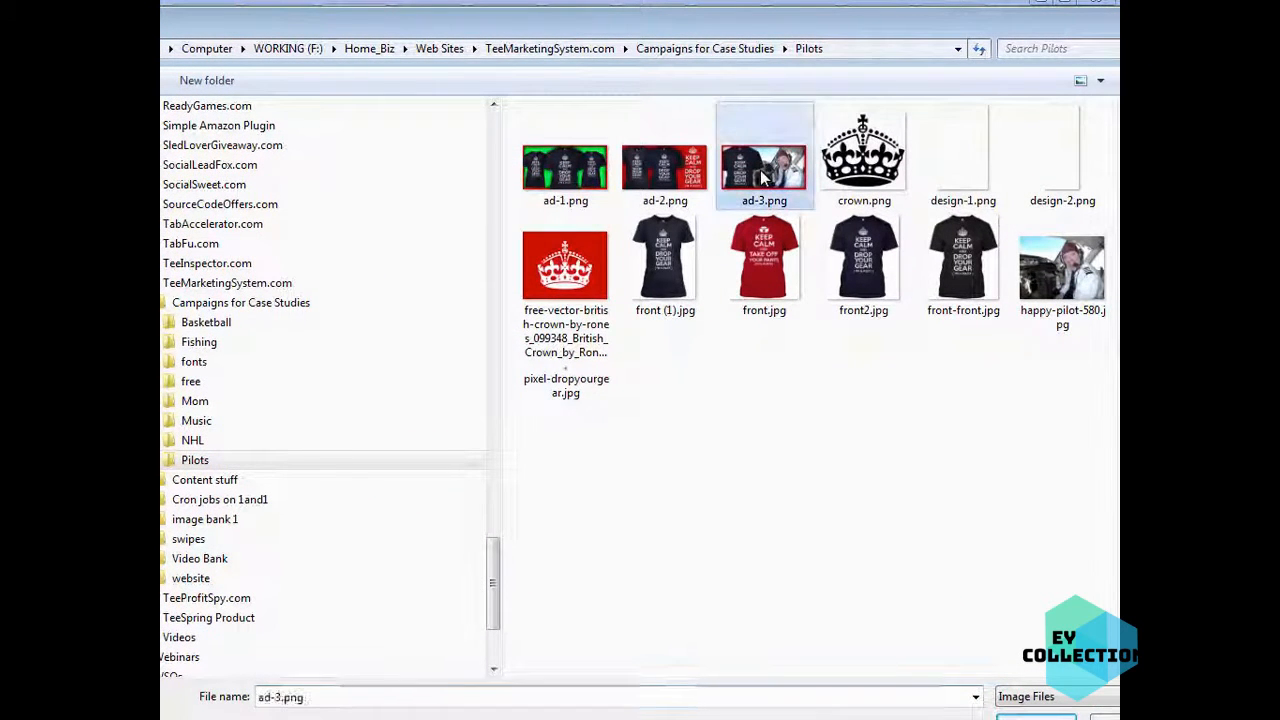
pyautogui.doubleClick(762, 177)
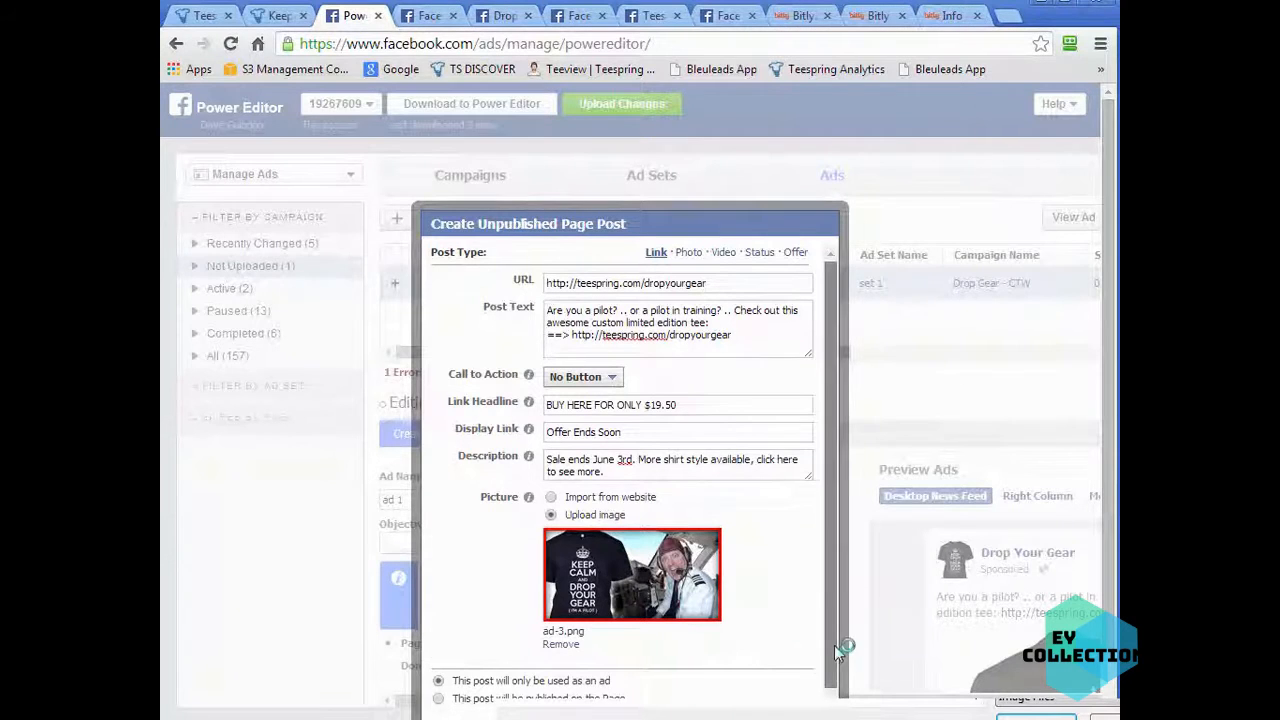
# Step: Check the completed link post form and create the unpublished post for ad use only
pyautogui.scroll(-1, 818, 590)
pyautogui.scroll(-1, 955, 529)
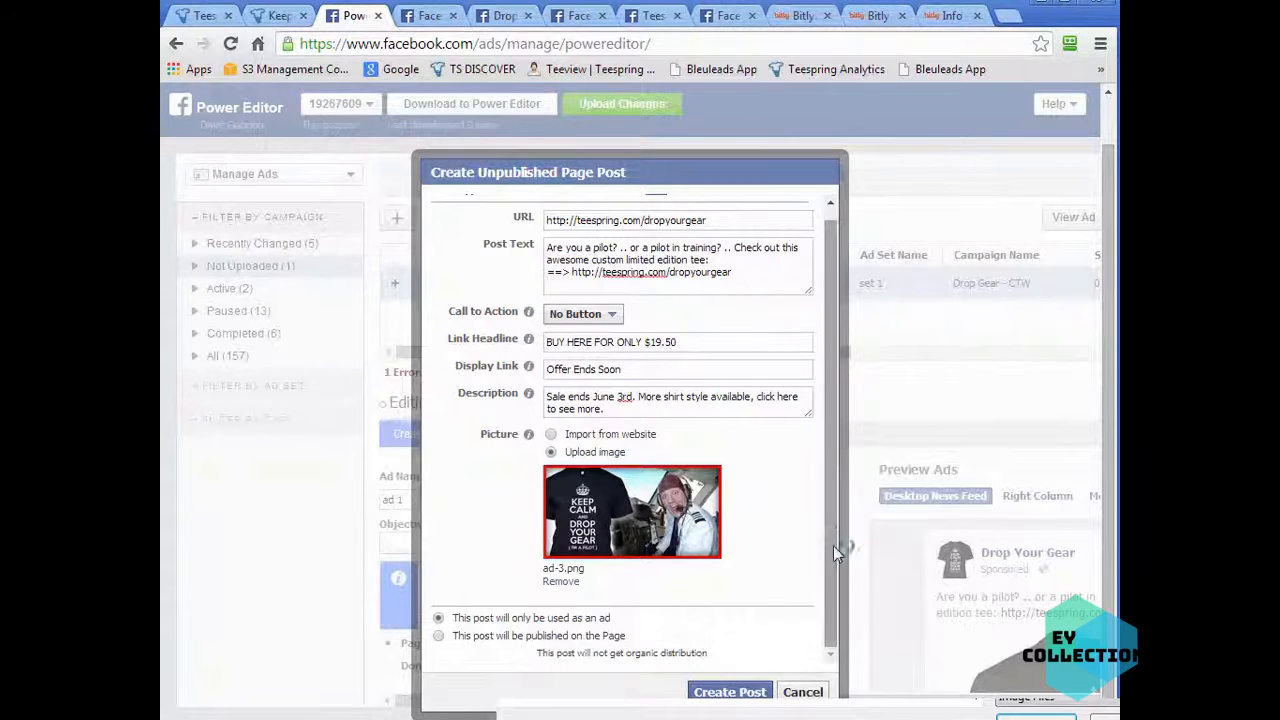
pyautogui.moveTo(833, 545); pyautogui.dragTo(832, 520)
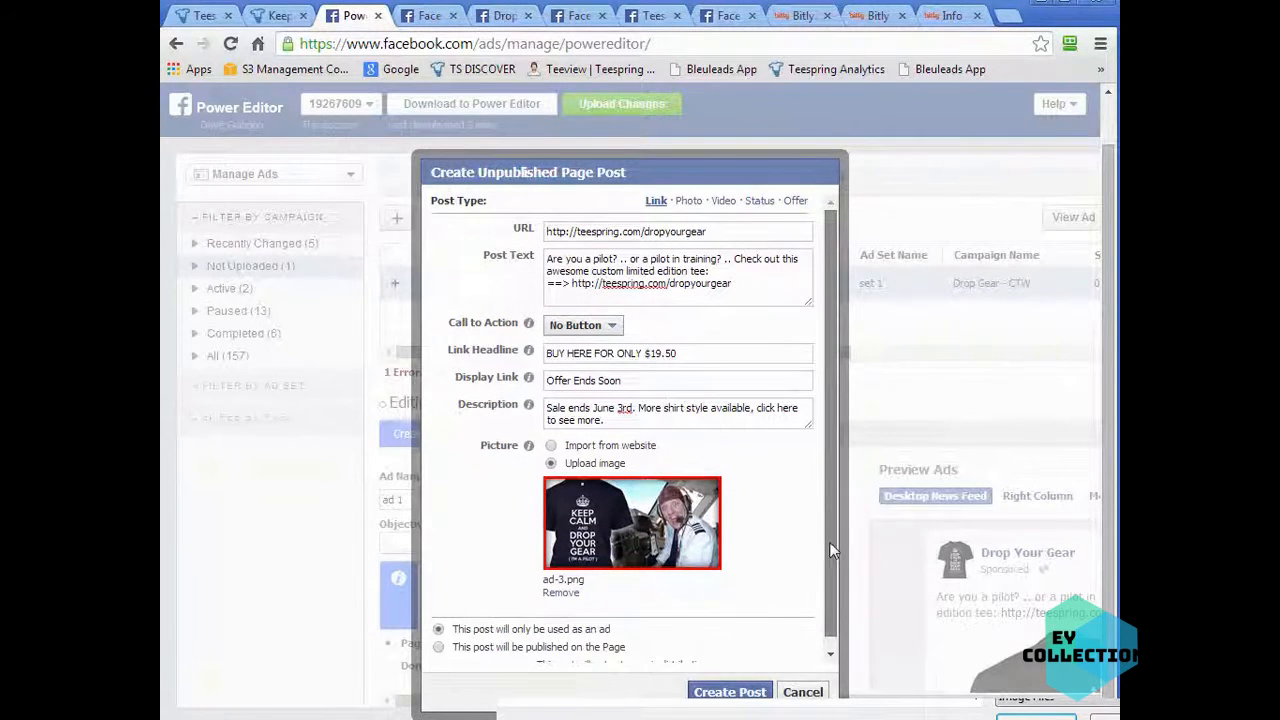
pyautogui.scroll(-1, 830, 550)
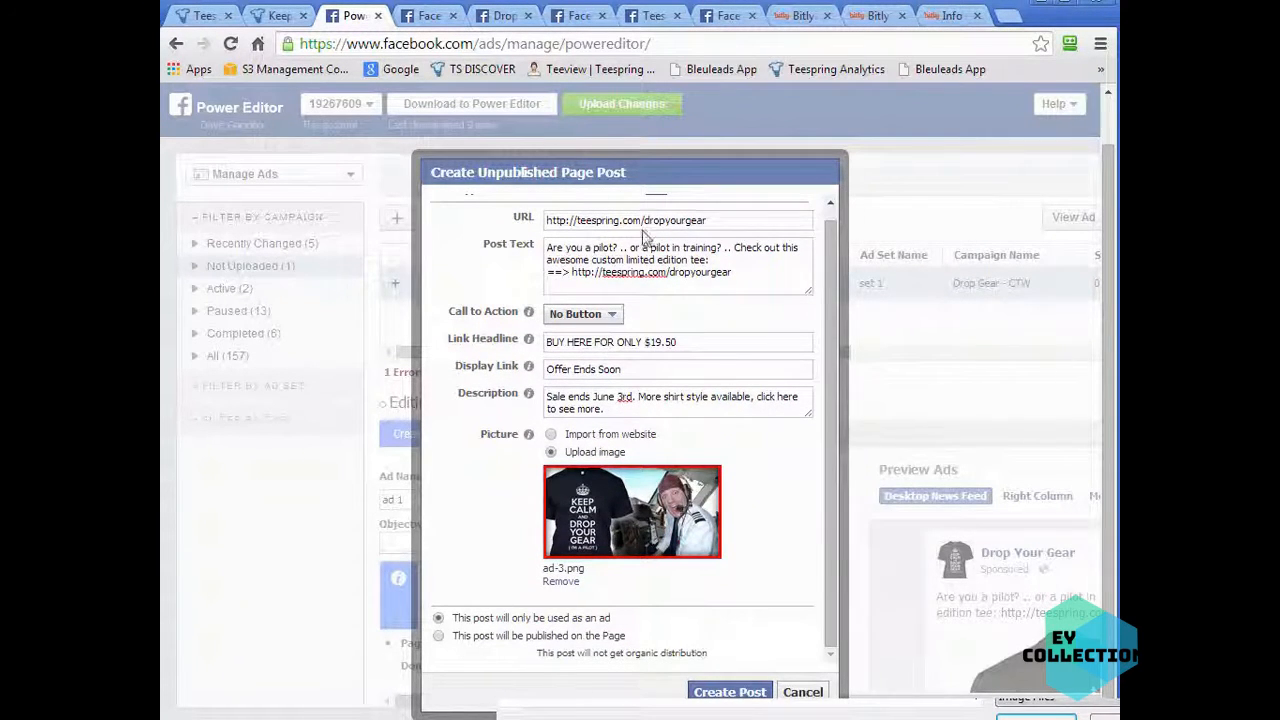
pyautogui.click(748, 691)
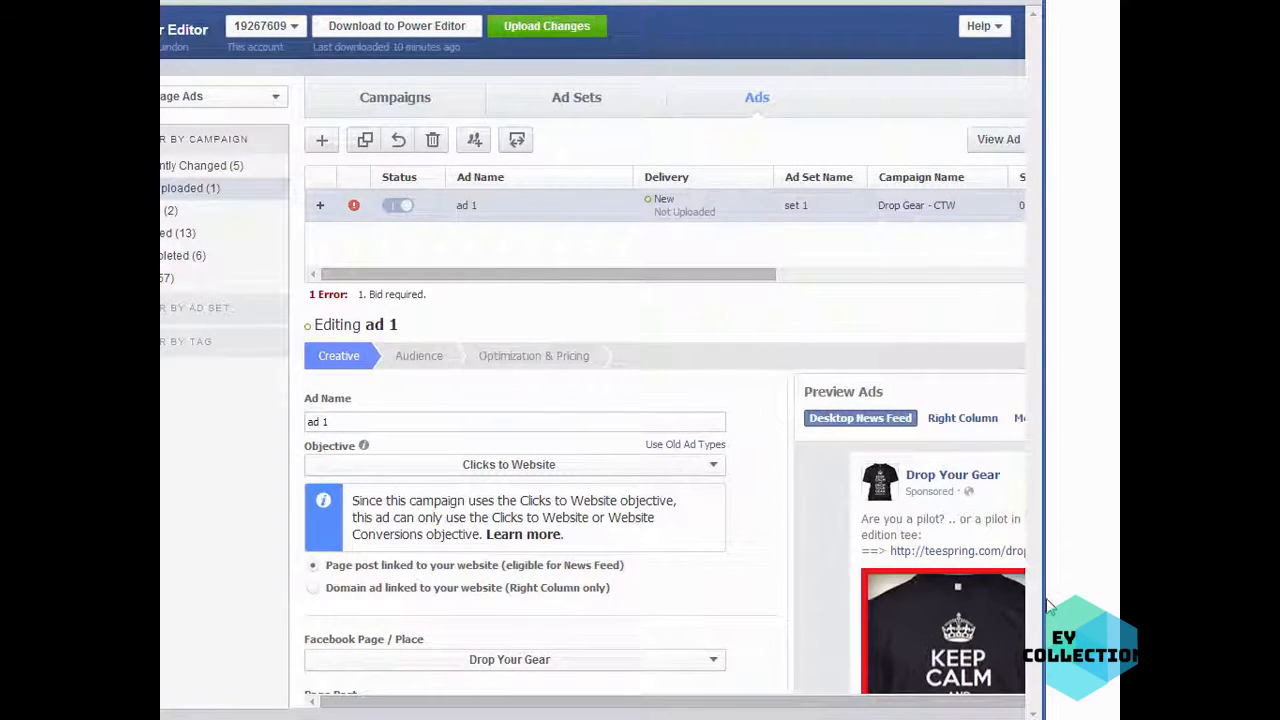
# Step: Widen the browser window and examine the image, headline and description in the ad's desktop news feed preview
pyautogui.moveTo(1045, 598); pyautogui.dragTo(1158, 598)
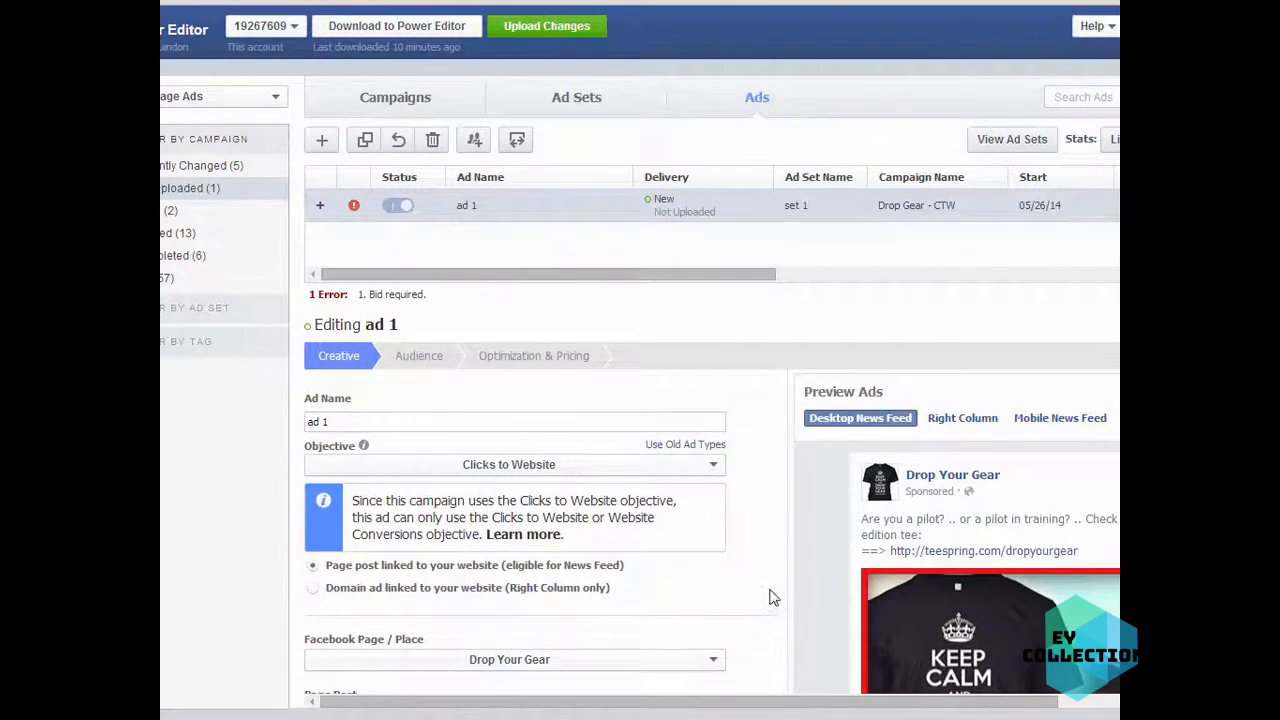
pyautogui.scroll(-3, 770, 597)
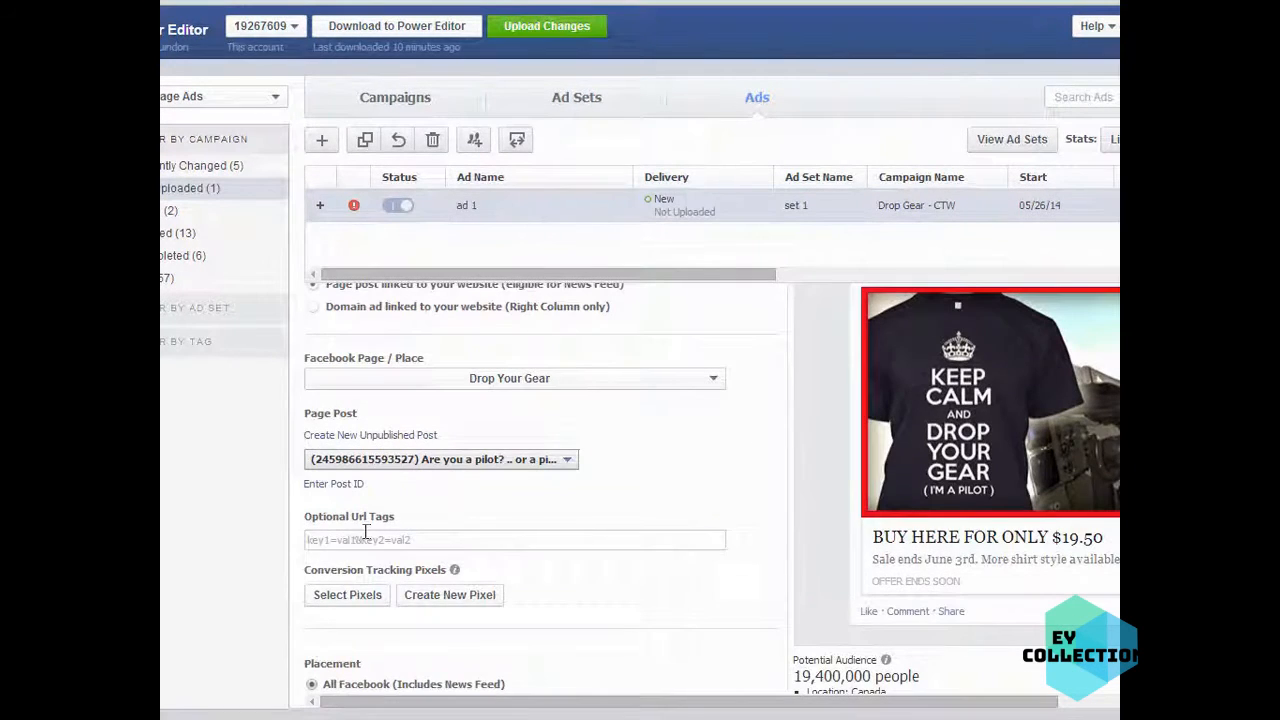
pyautogui.click(356, 539)
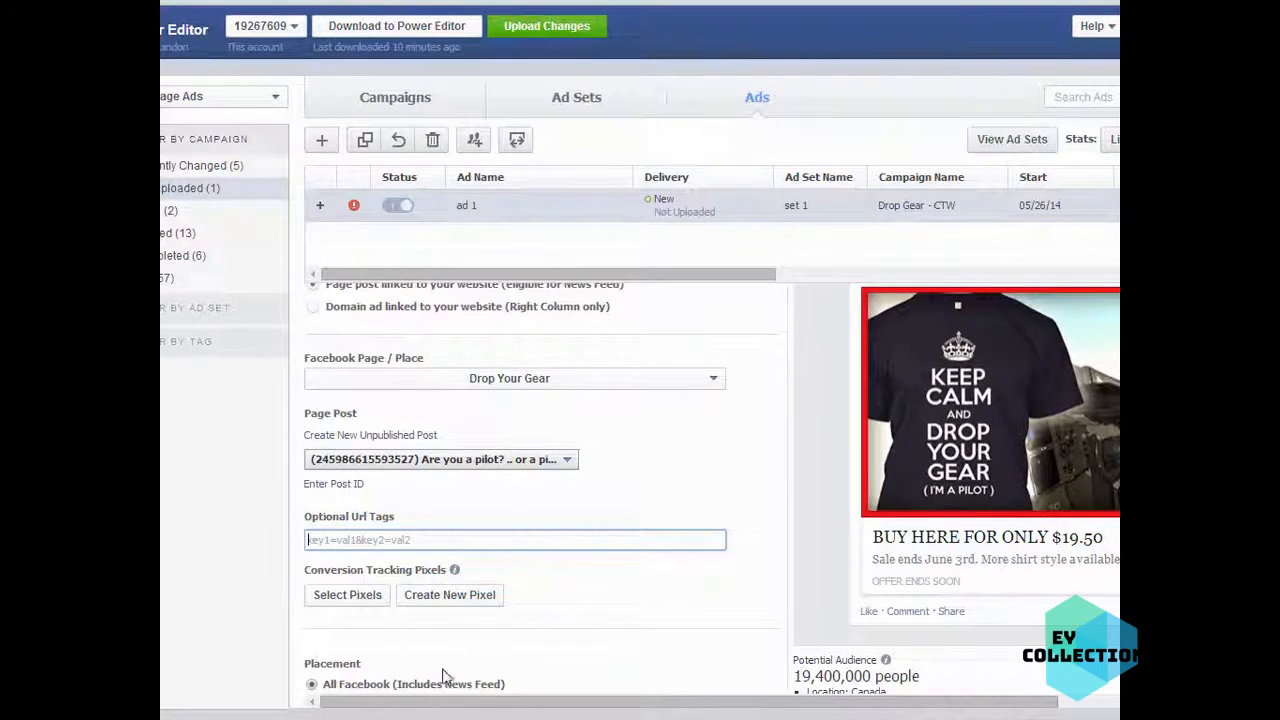
pyautogui.moveTo(452, 703); pyautogui.dragTo(590, 704)
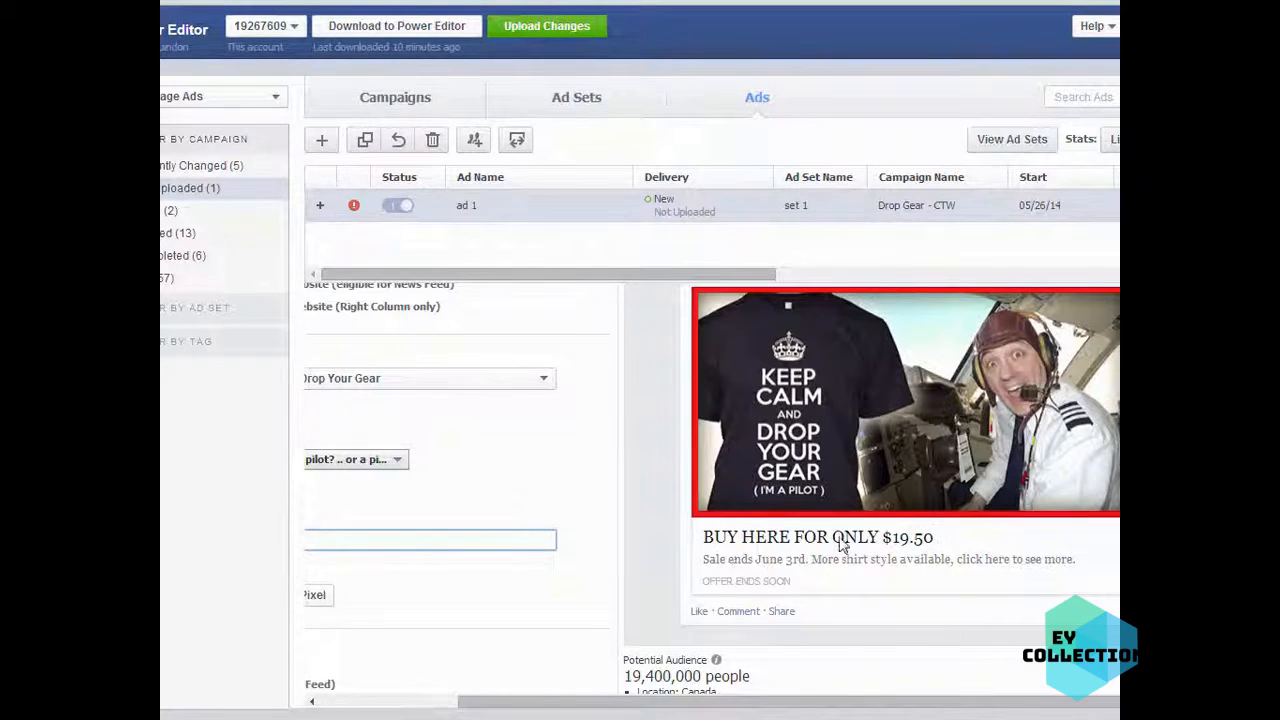
pyautogui.click(940, 548)
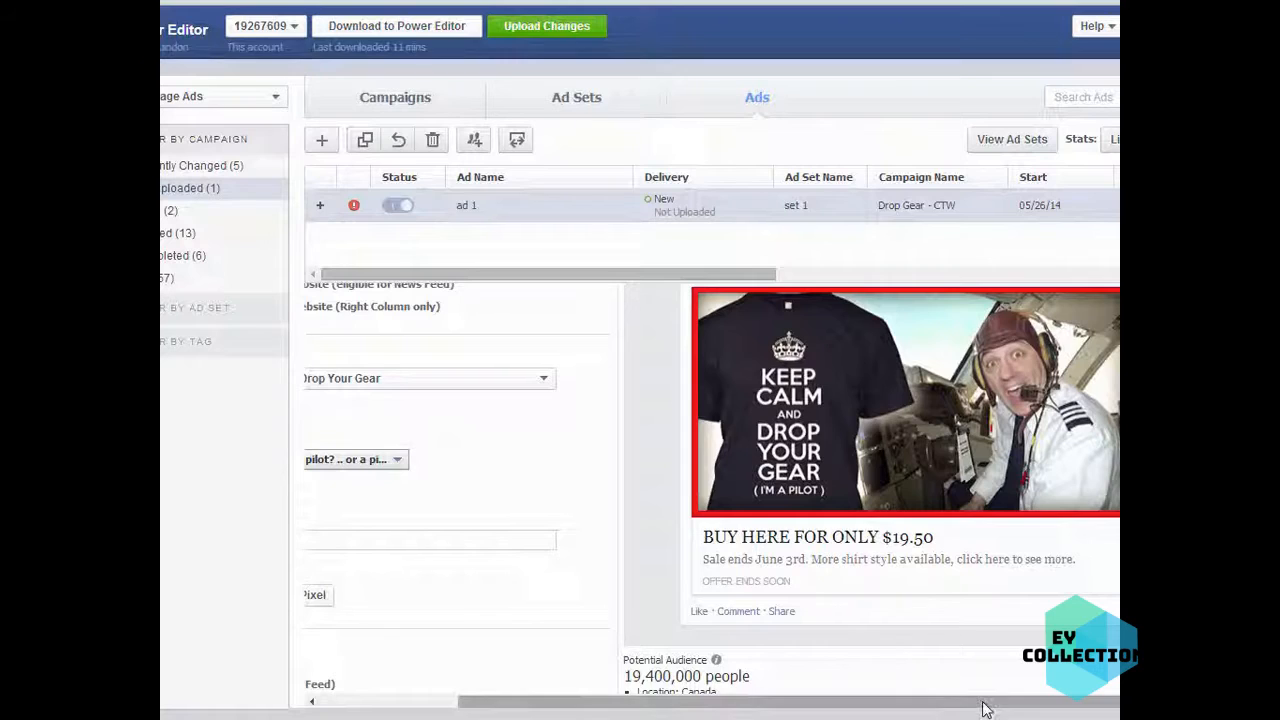
pyautogui.moveTo(983, 708); pyautogui.dragTo(795, 716)
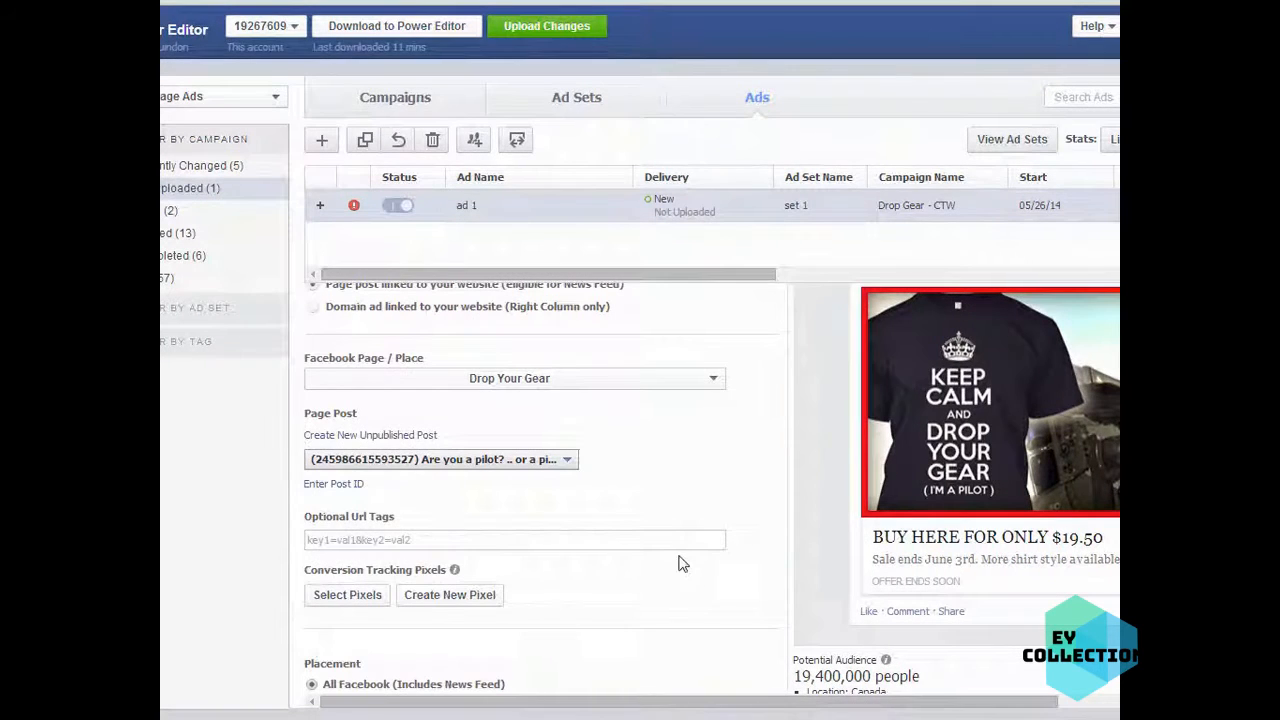
# Step: Switch to the Drop Your Gear page and view the tee photo post with its tagged Teespring link
pyautogui.click(504, 548)
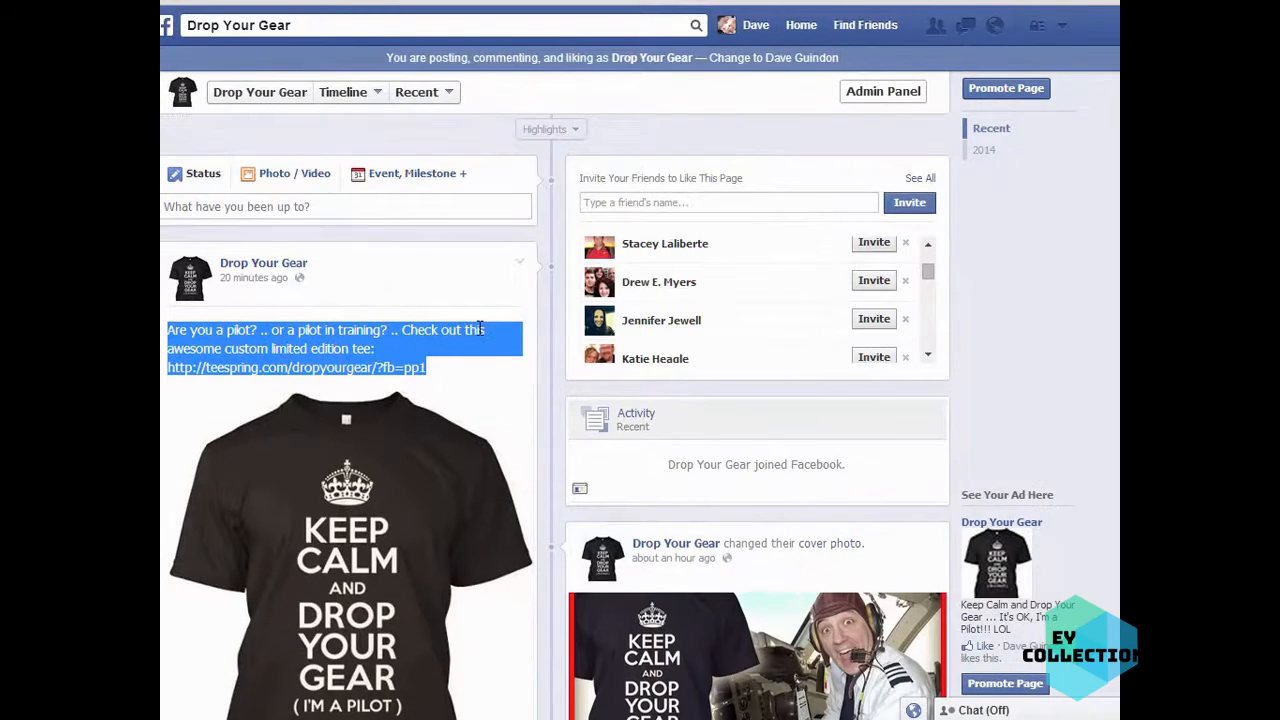
pyautogui.scroll(-2, 480, 330)
pyautogui.click(471, 309)
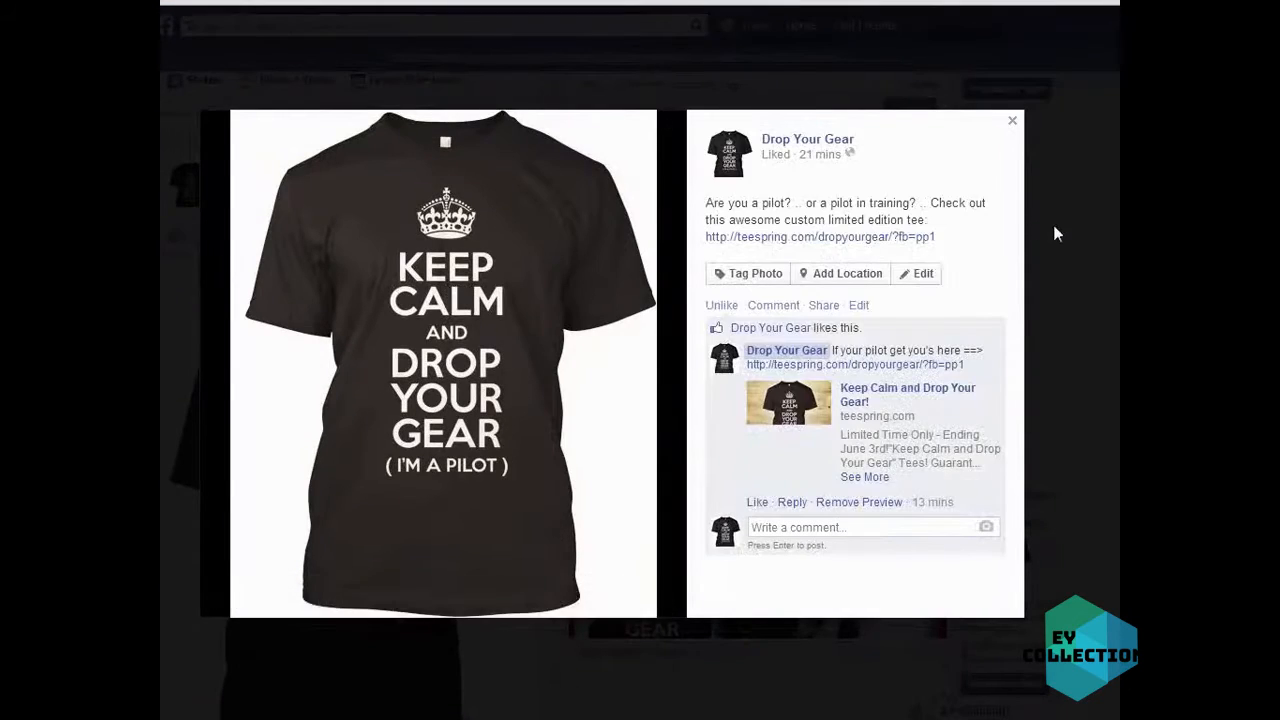
pyautogui.click(1055, 234)
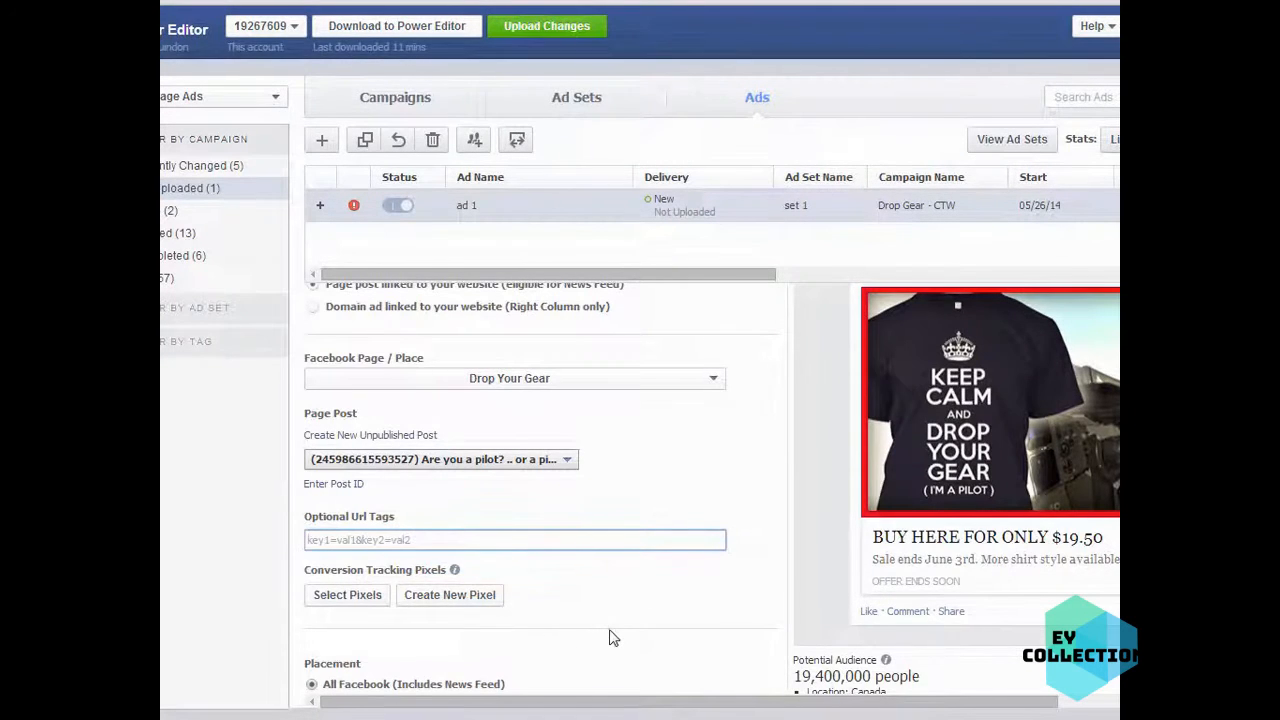
pyautogui.scroll(-3, 610, 636)
pyautogui.scroll(4, 608, 632)
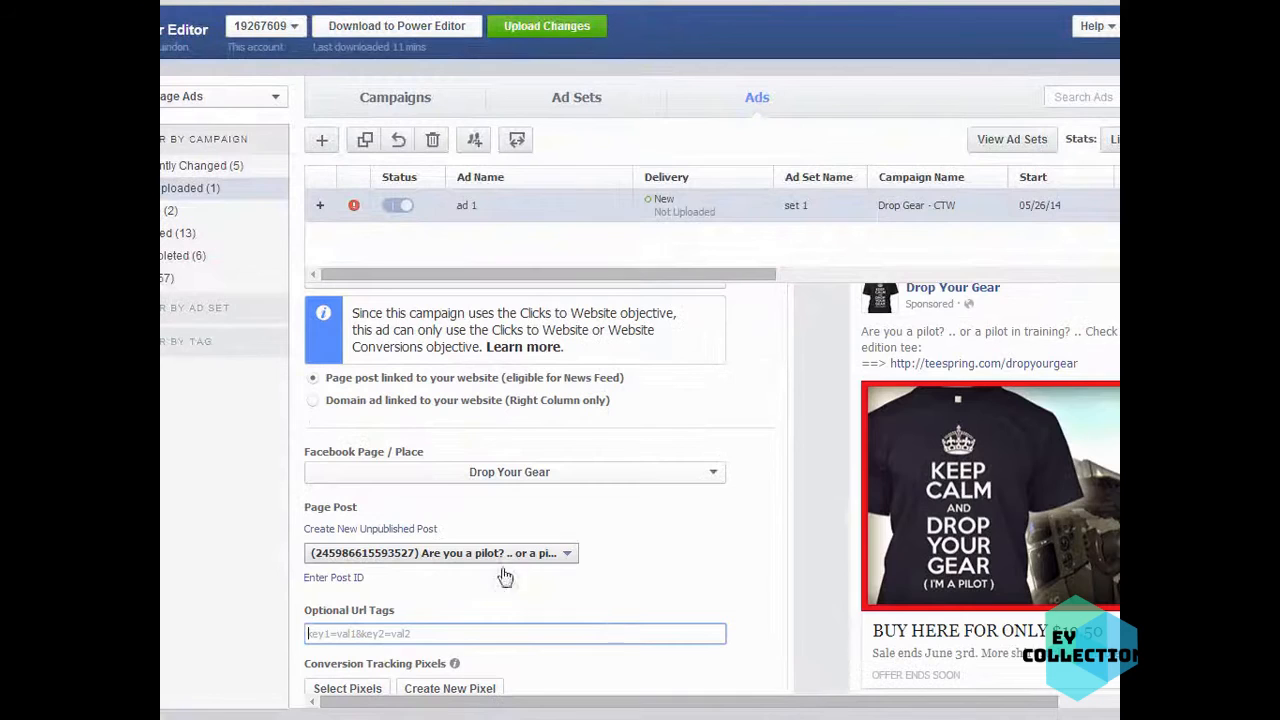
pyautogui.click(405, 529)
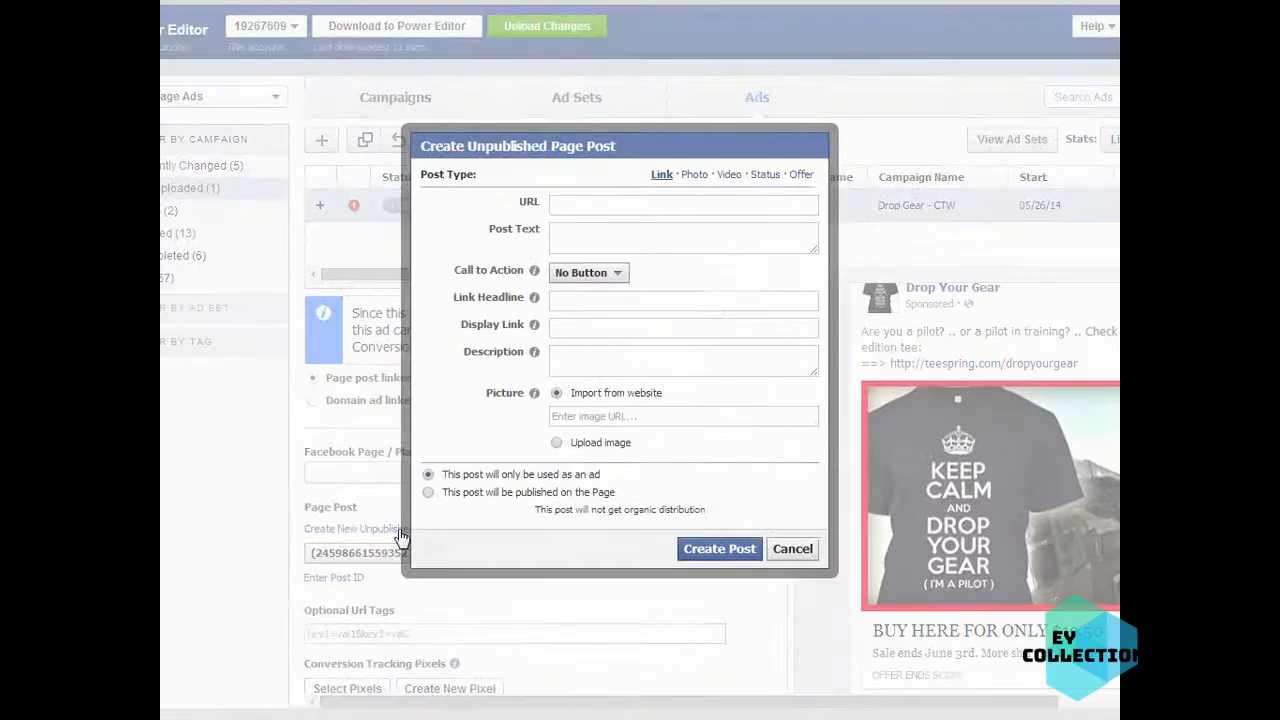
pyautogui.click(578, 200)
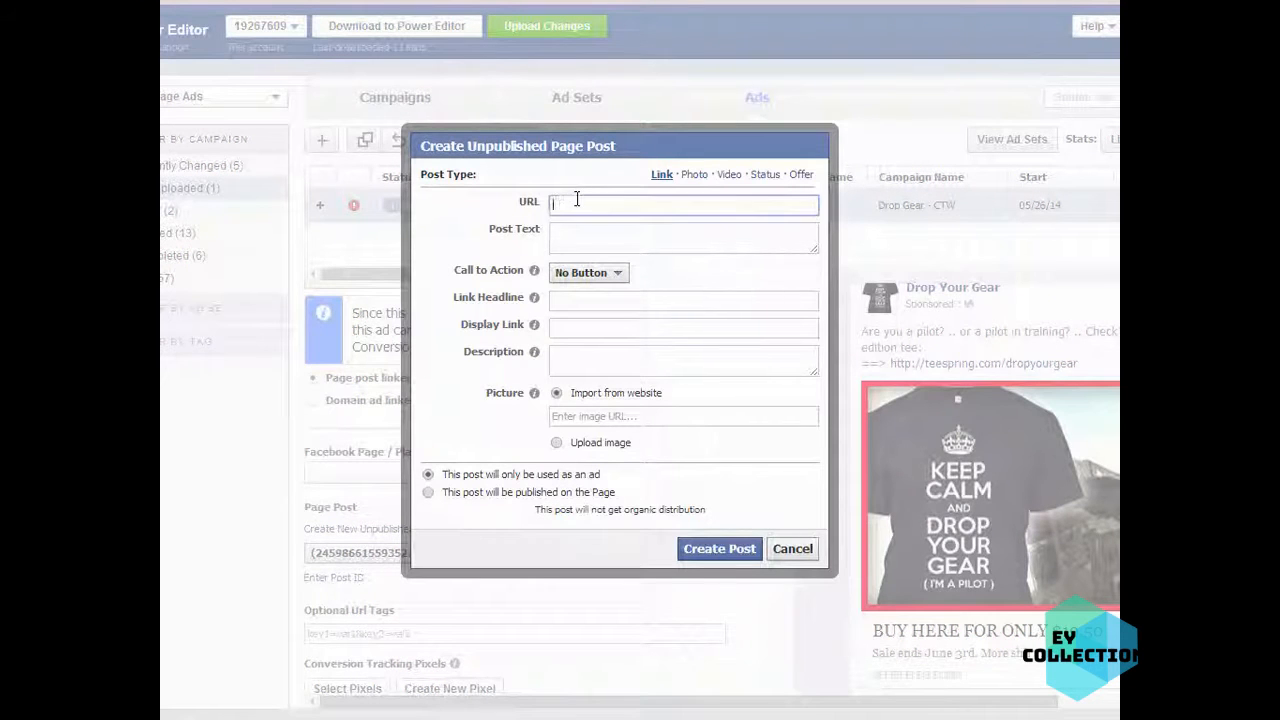
pyautogui.click(810, 556)
# Step: Set the optional URL tags of ad 1 to "fb=a1"
pyautogui.click(418, 630)
pyautogui.scroll(-1, 418, 628)
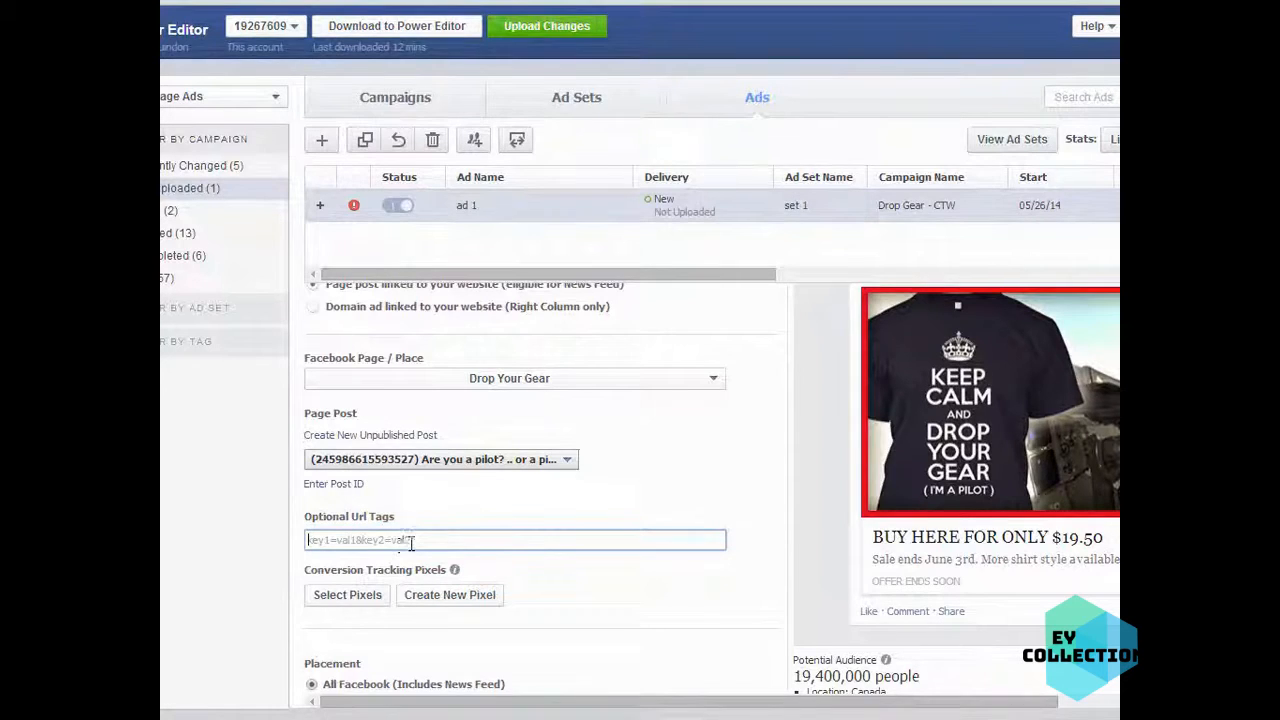
pyautogui.write('fb=a1')
# Step: Search the conversion tracking pixels for "drop" and attach "teespring - drop gear 1" to the ad
pyautogui.scroll(-1, 675, 545)
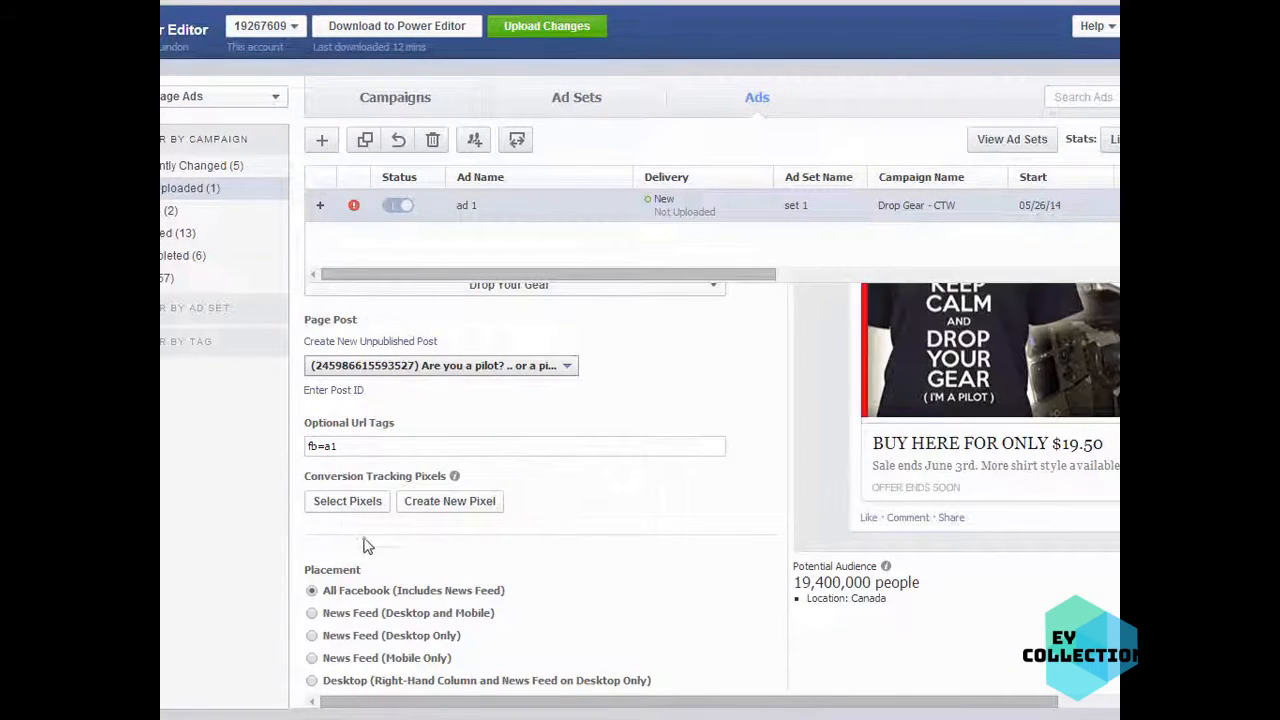
pyautogui.click(358, 514)
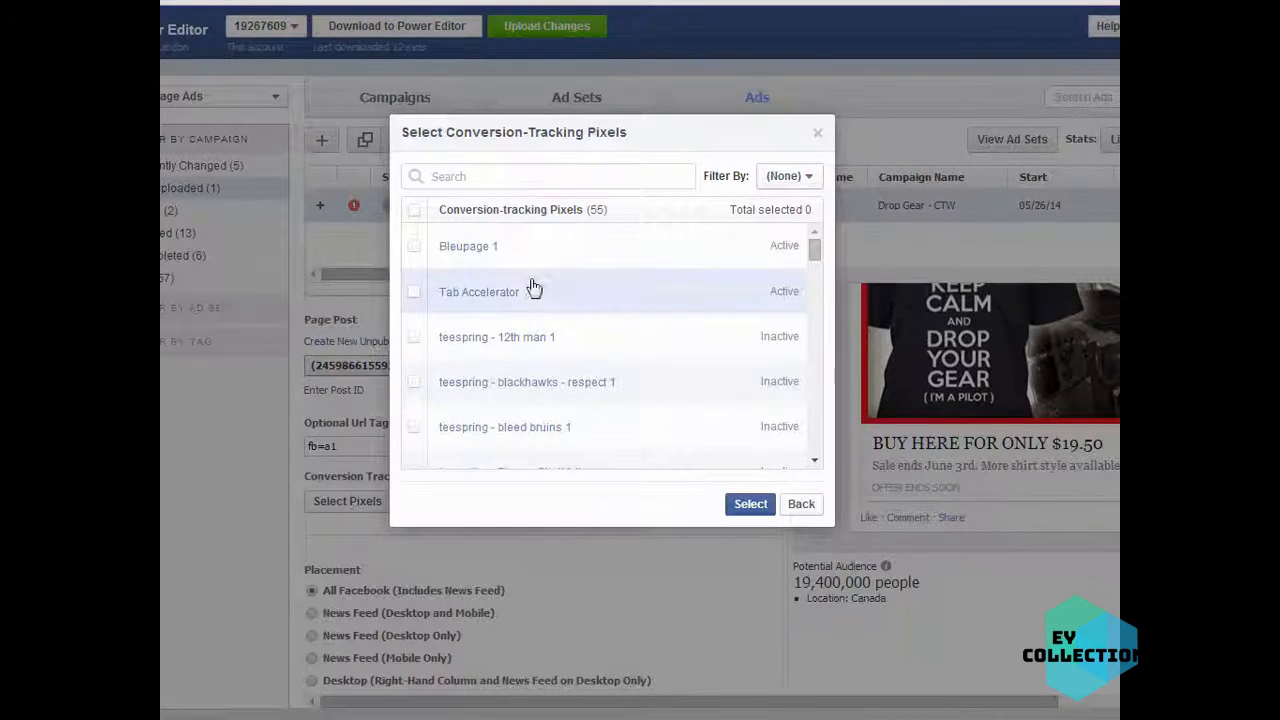
pyautogui.click(545, 176)
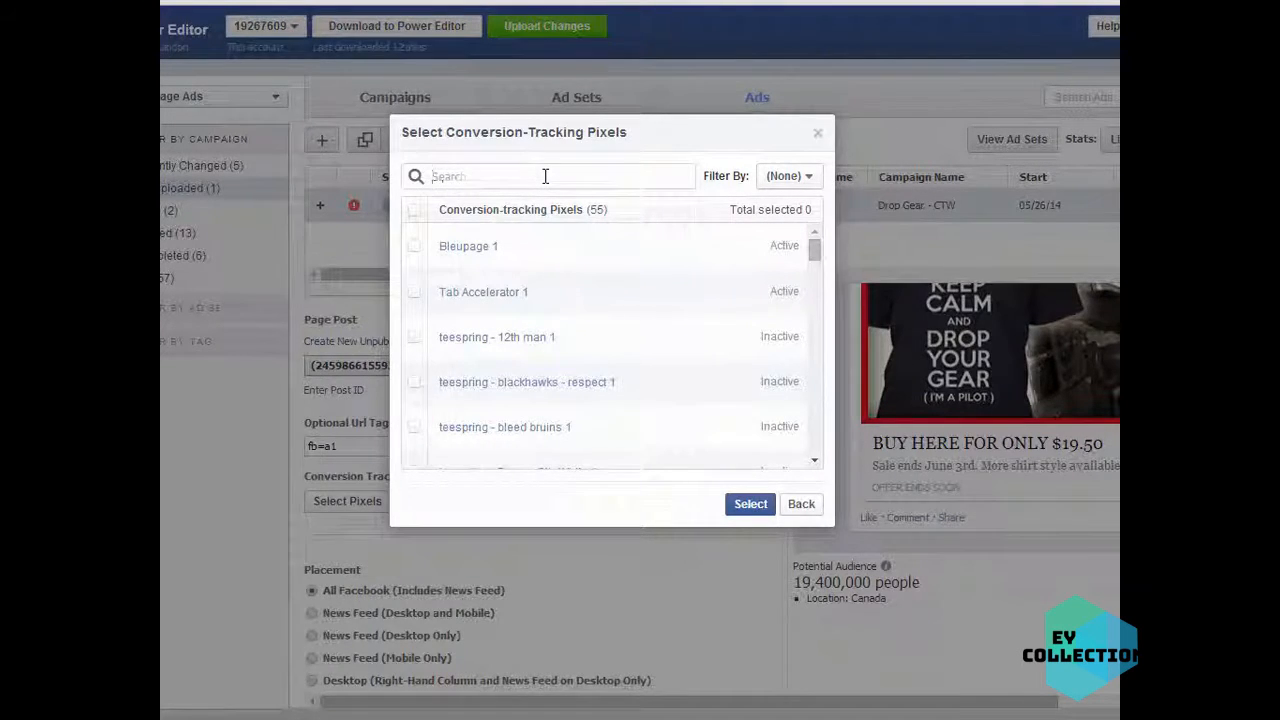
pyautogui.write('drop')
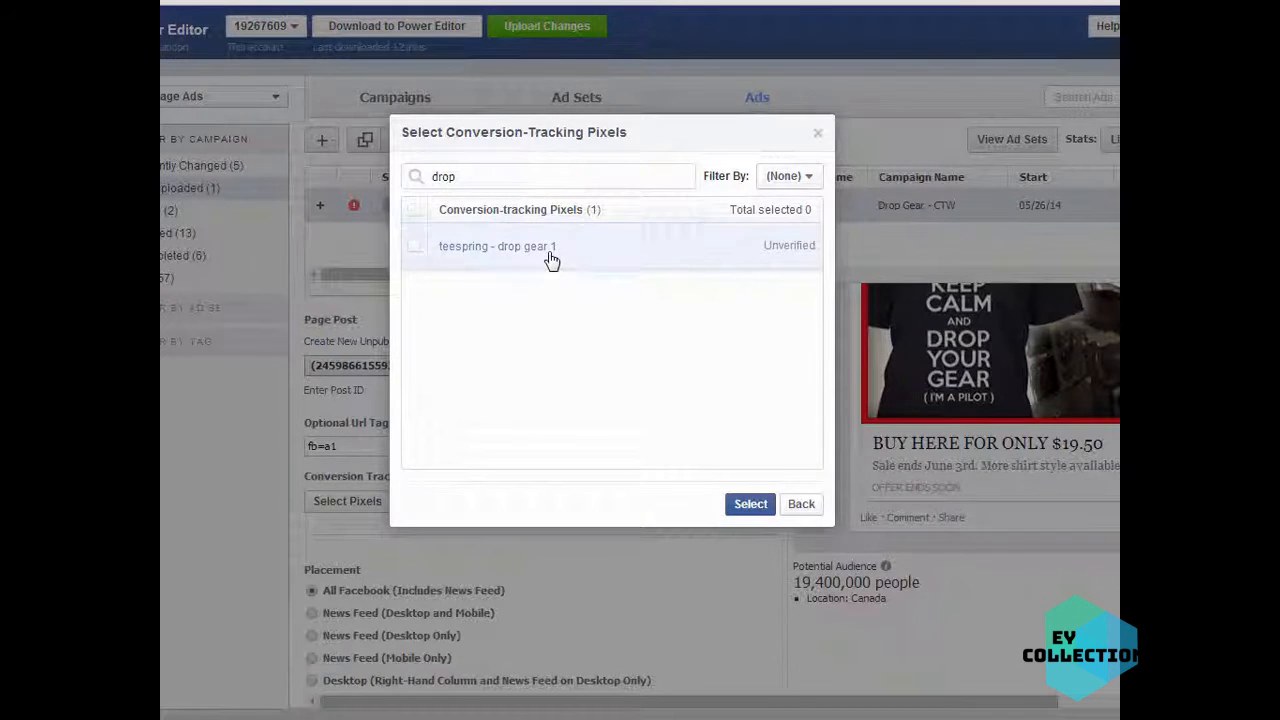
pyautogui.click(548, 248)
pyautogui.click(750, 504)
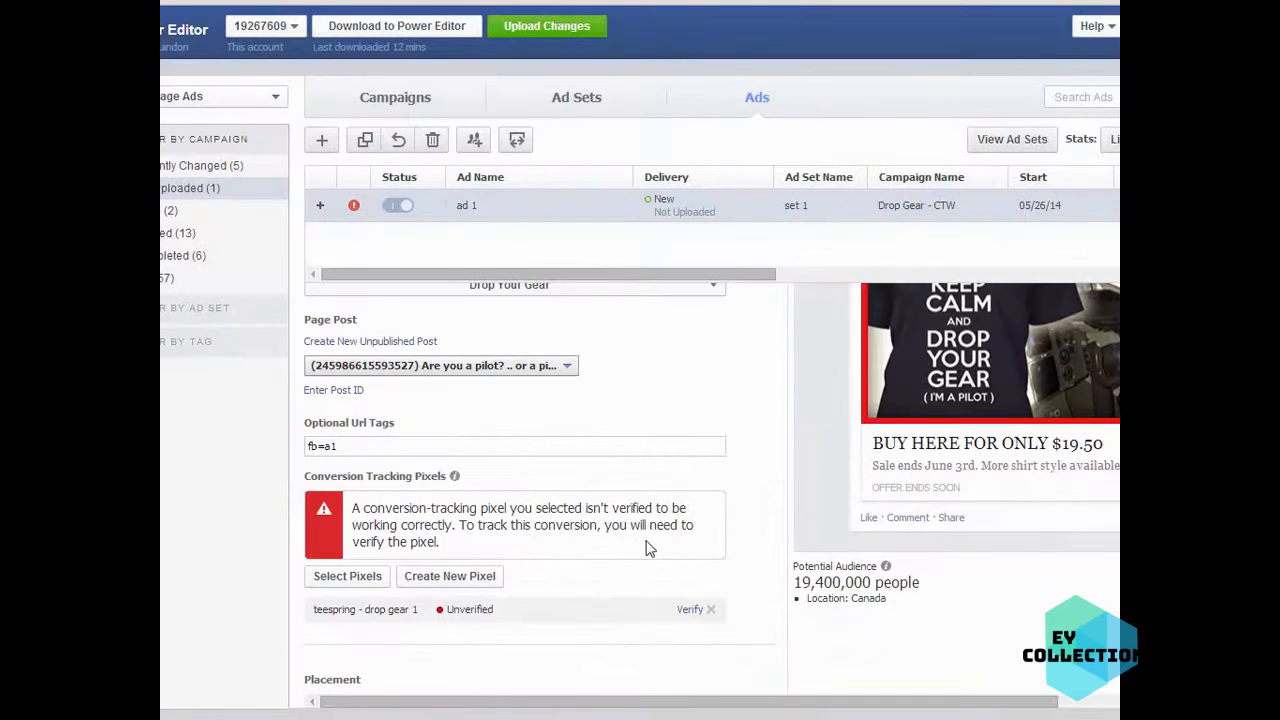
# Step: Set the ad's placement to News Feed (Desktop and Mobile)
pyautogui.scroll(-3, 600, 556)
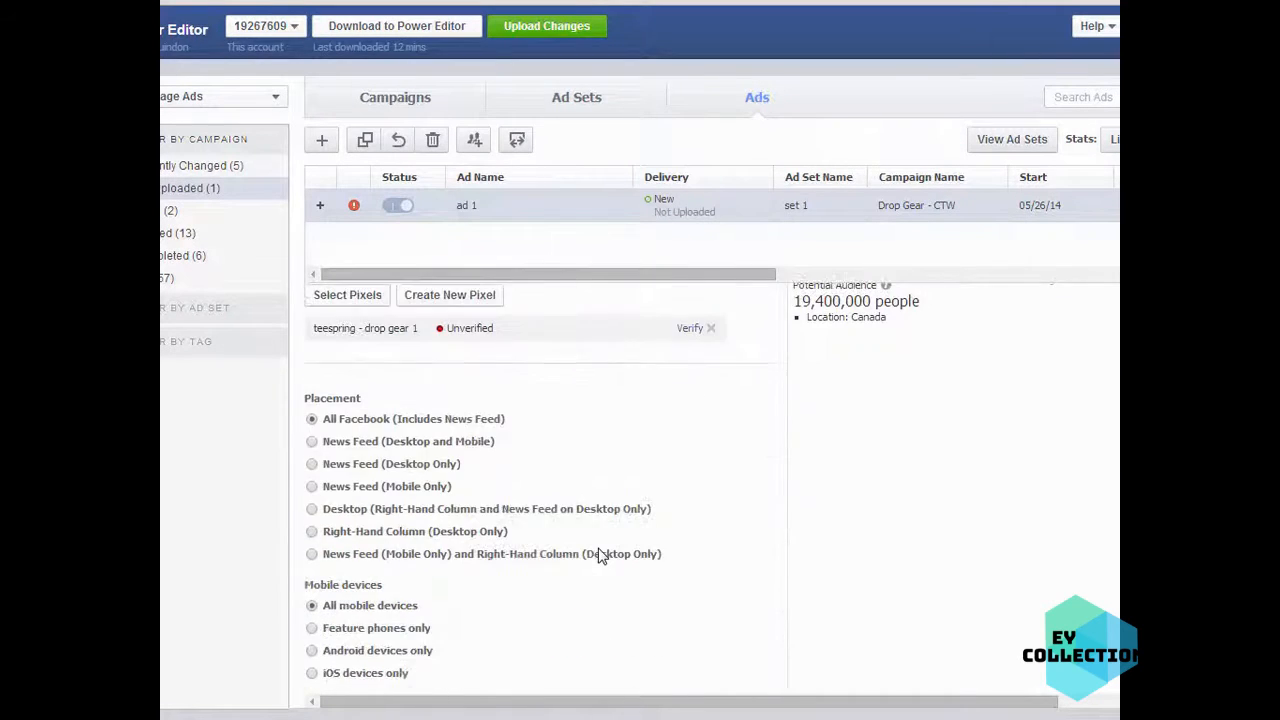
pyautogui.click(311, 443)
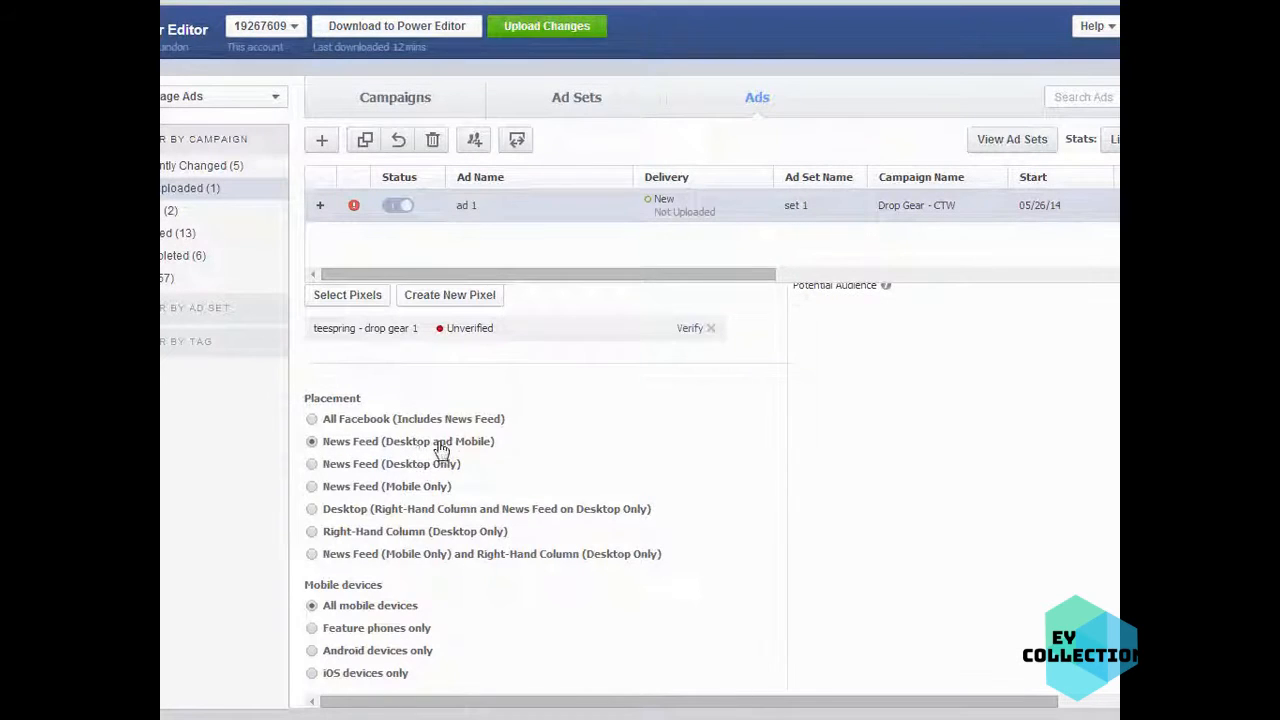
pyautogui.scroll(-2, 706, 566)
# Step: Add the United States to the ad's audience locations alongside Canada
pyautogui.scroll(8, 688, 531)
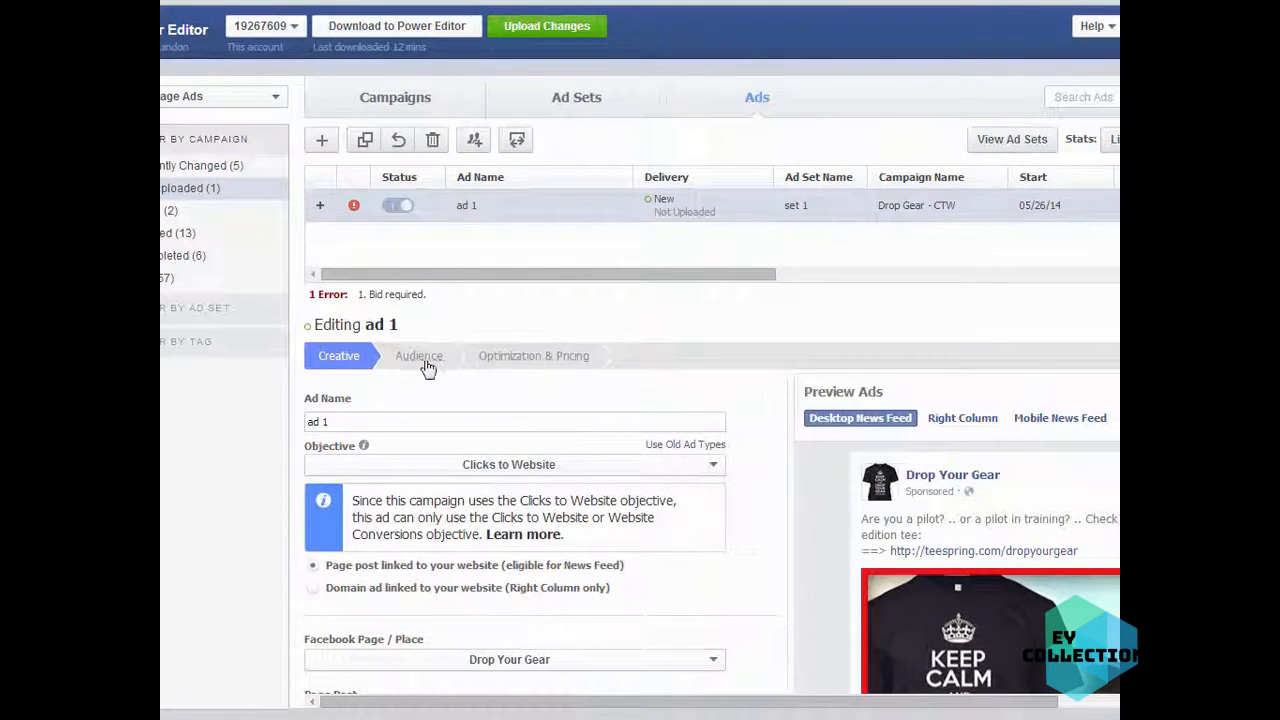
pyautogui.click(411, 366)
pyautogui.scroll(-2, 717, 530)
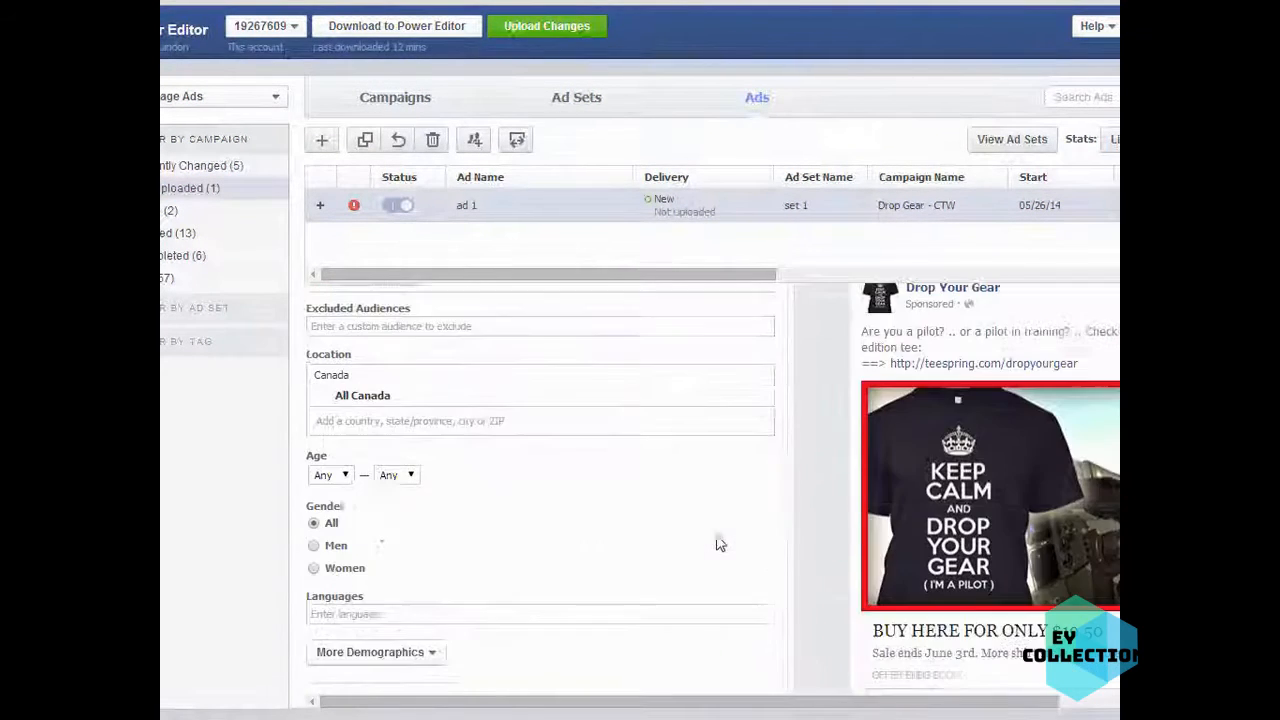
pyautogui.click(405, 420)
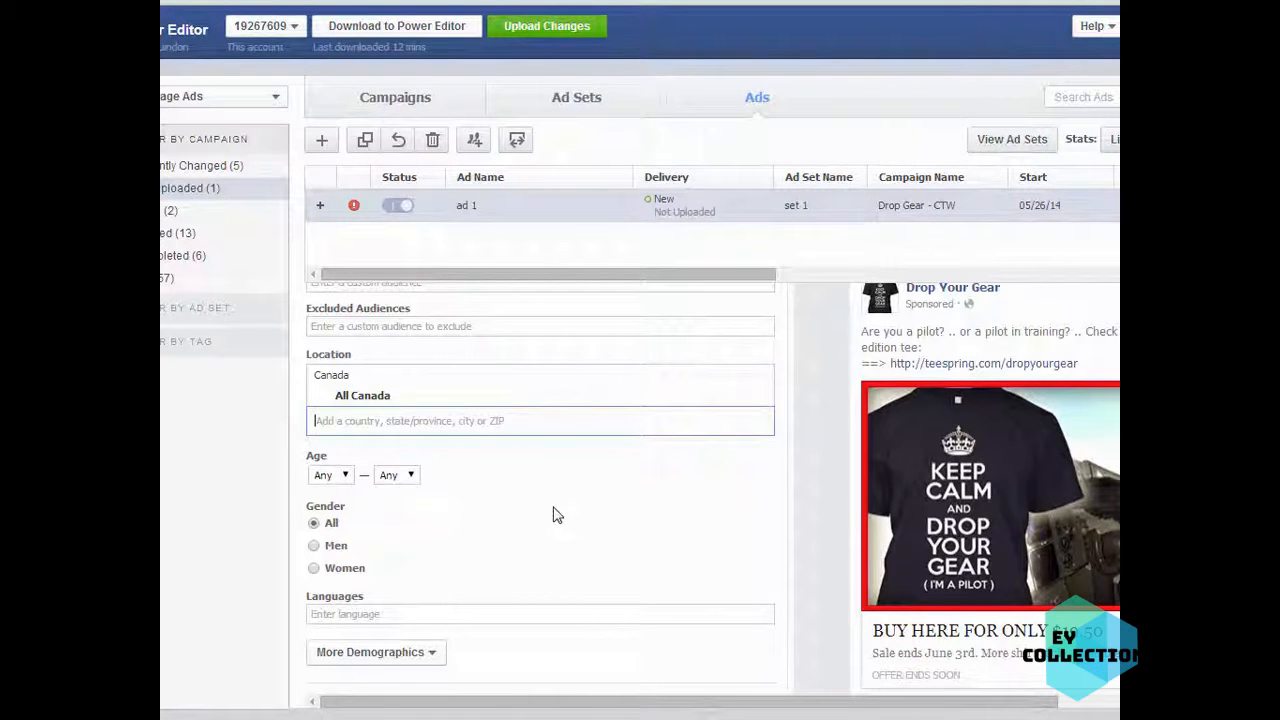
pyautogui.write('uni')
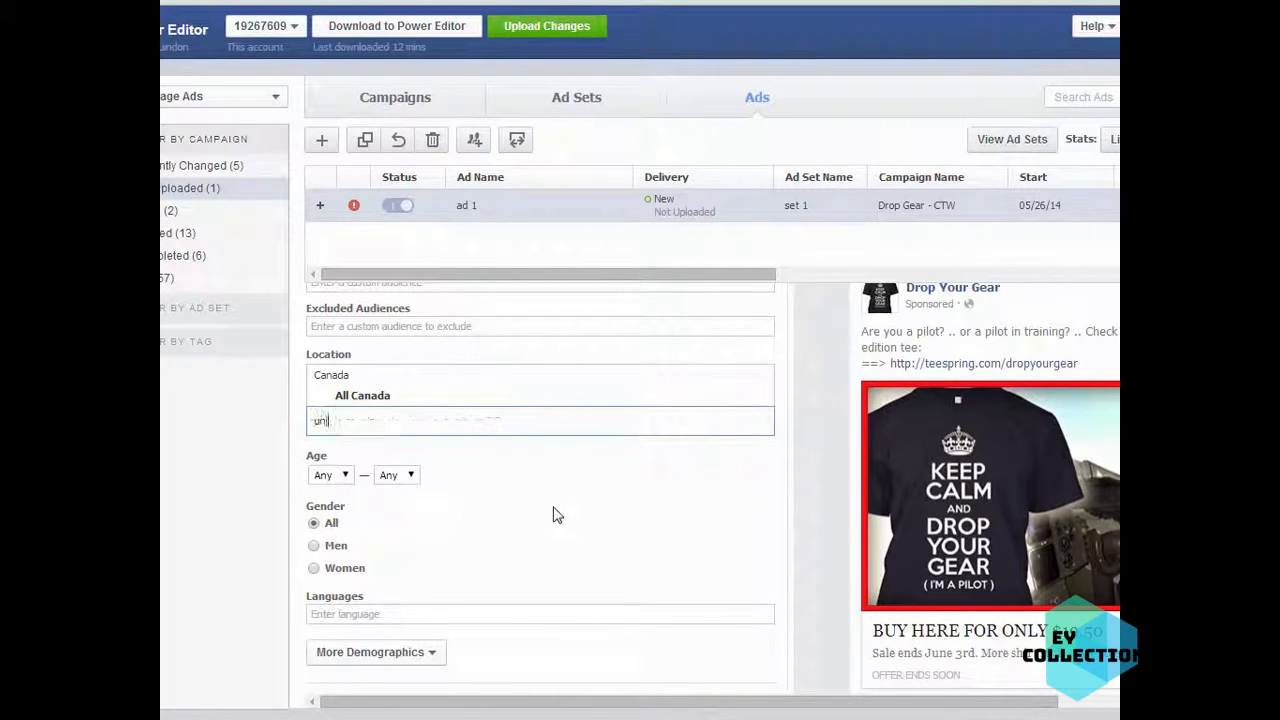
pyautogui.click(420, 449)
# Step: Limit the ad's audience to ages 18 to 64
pyautogui.click(345, 518)
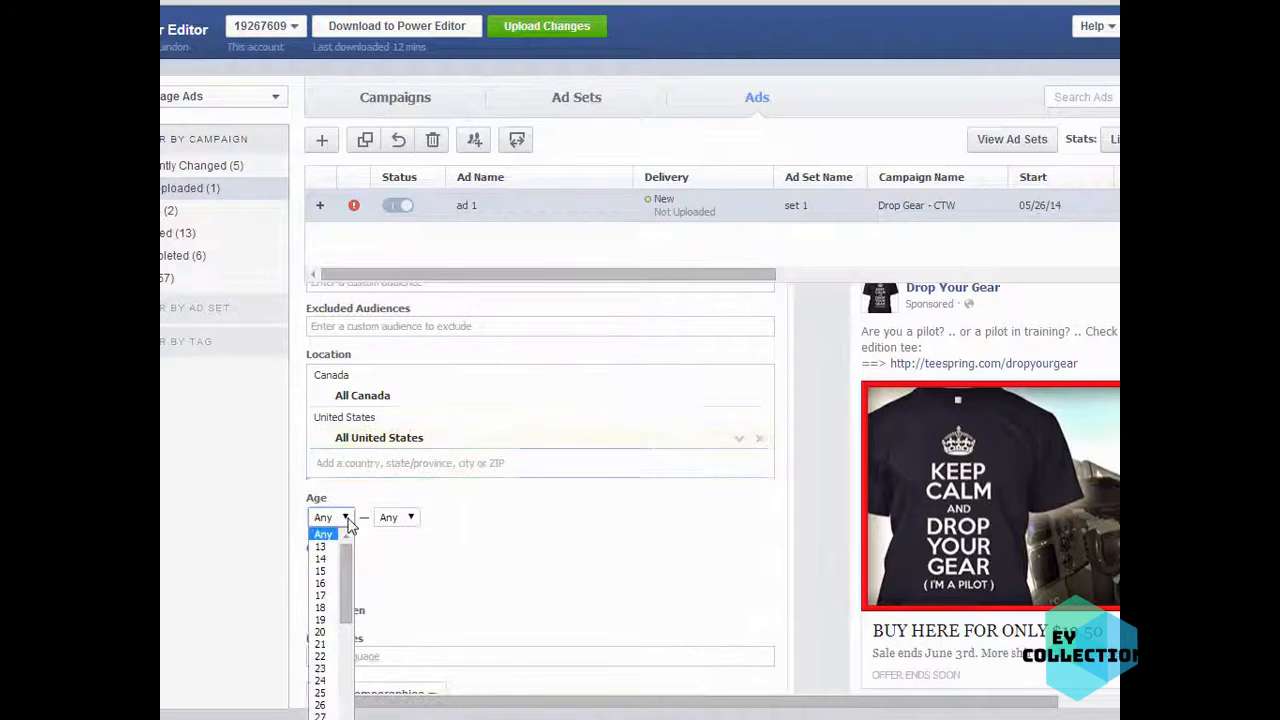
pyautogui.click(322, 607)
pyautogui.click(398, 517)
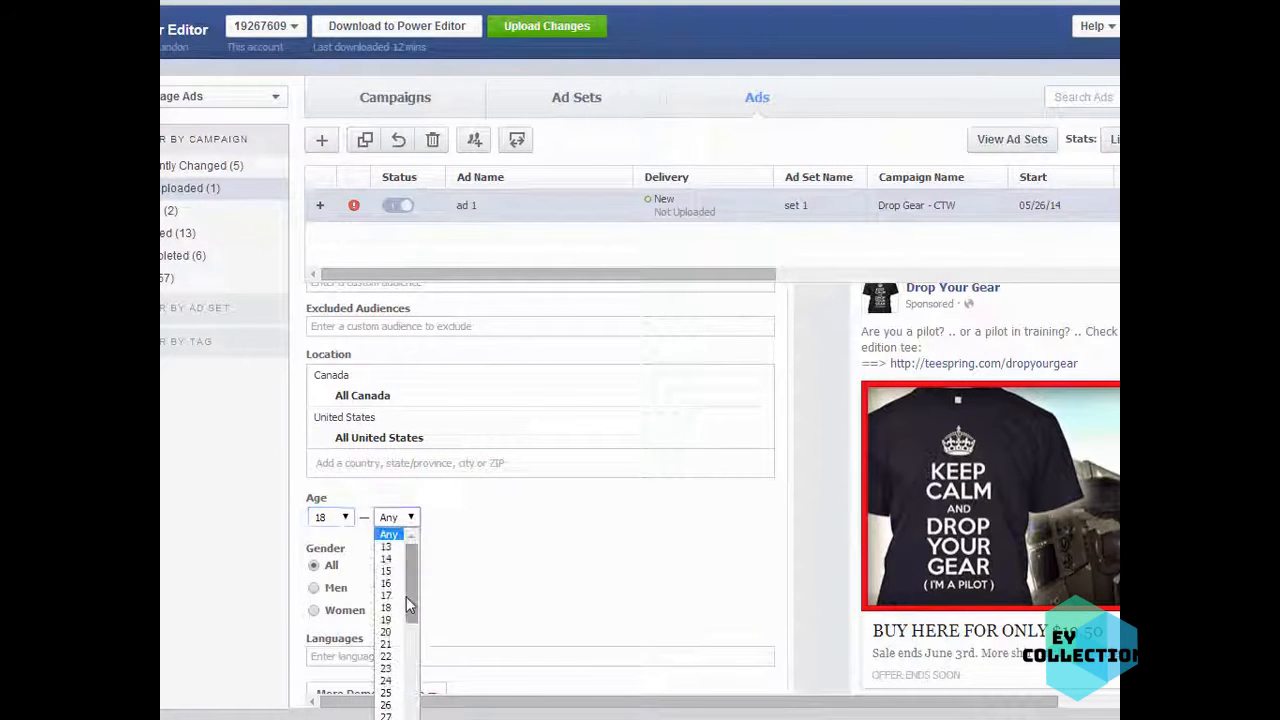
pyautogui.scroll(-10, 406, 596)
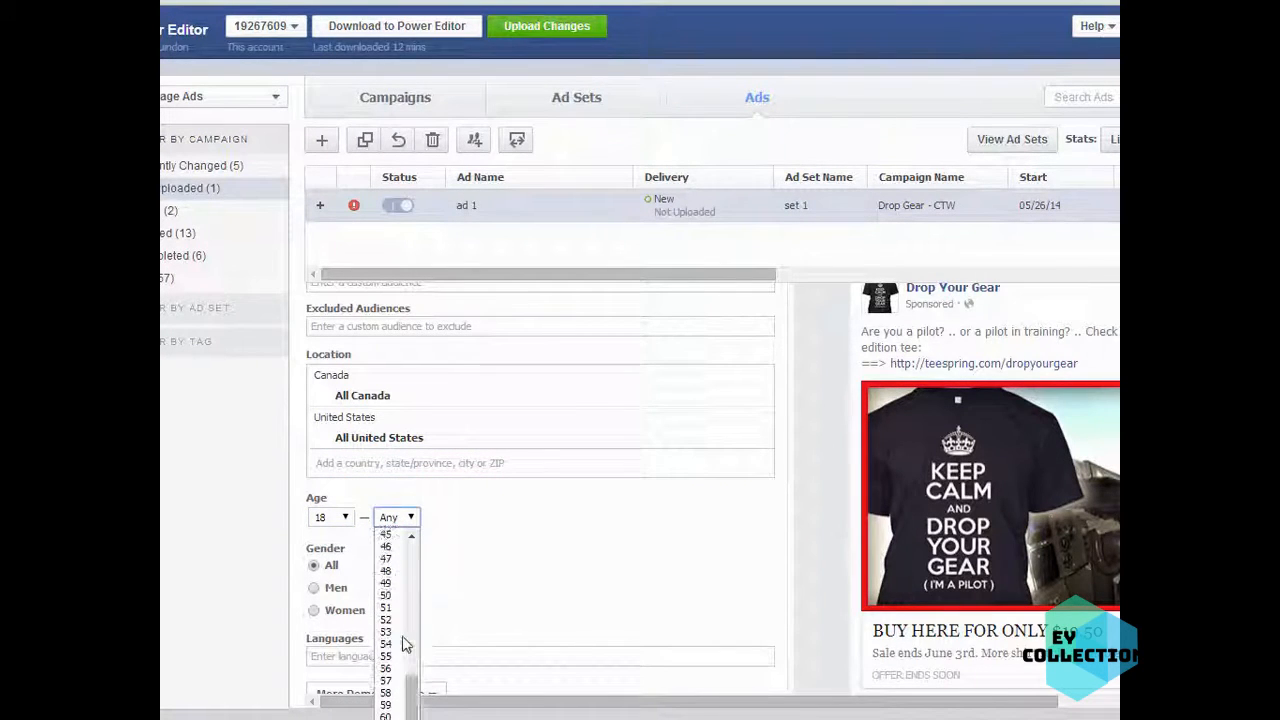
pyautogui.click(386, 719)
pyautogui.click(559, 573)
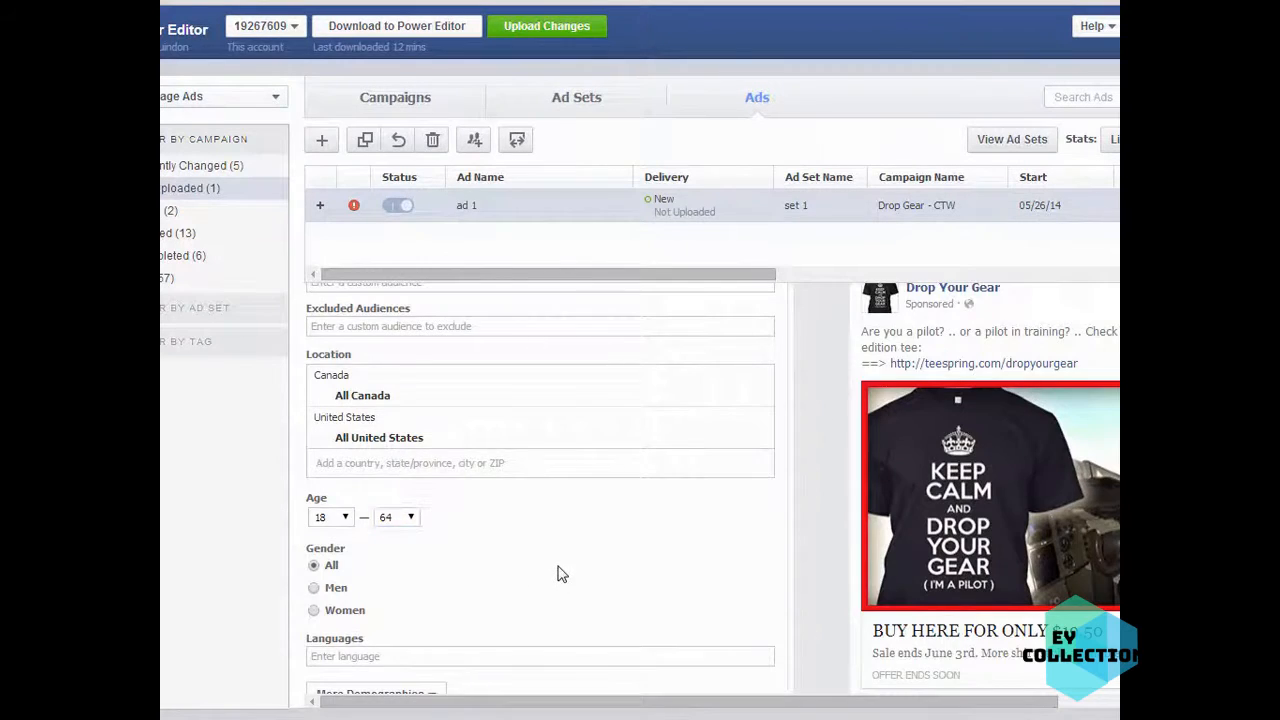
# Step: Add job titles from the work demographics to the audience targeting and include "Pilot"
pyautogui.scroll(-4, 559, 573)
pyautogui.scroll(1, 494, 470)
pyautogui.click(430, 422)
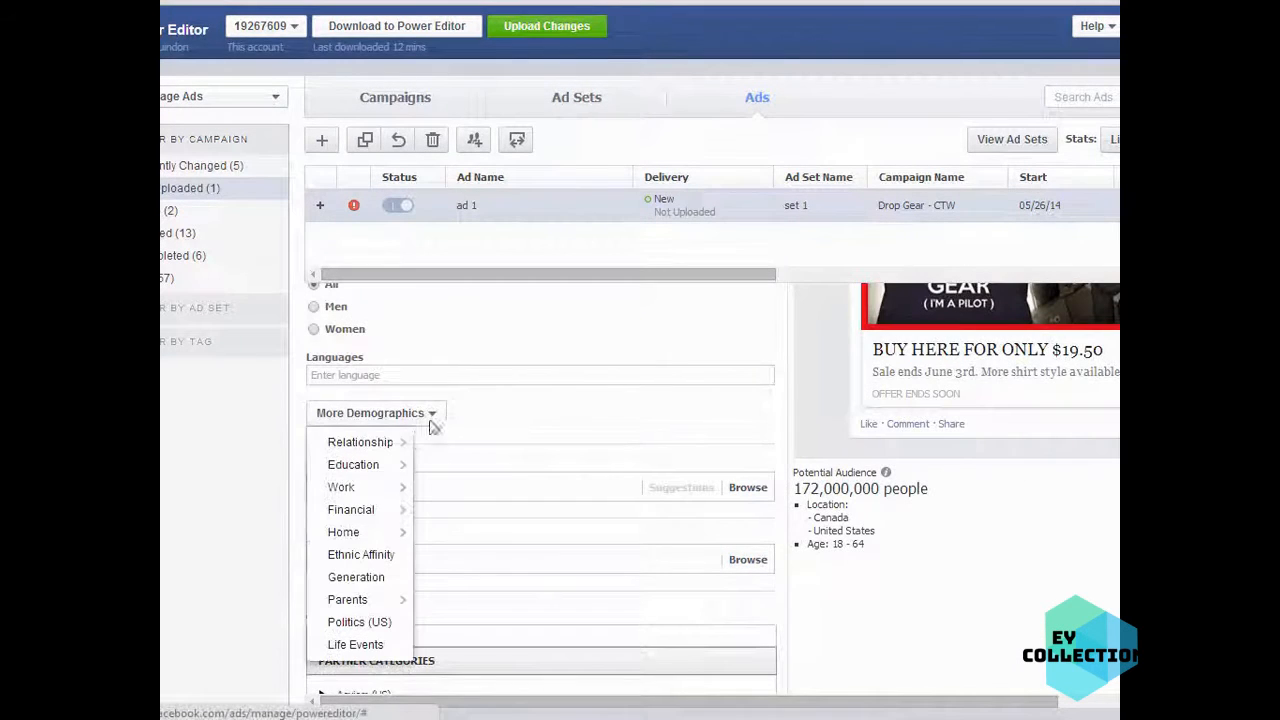
pyautogui.moveTo(370, 503)
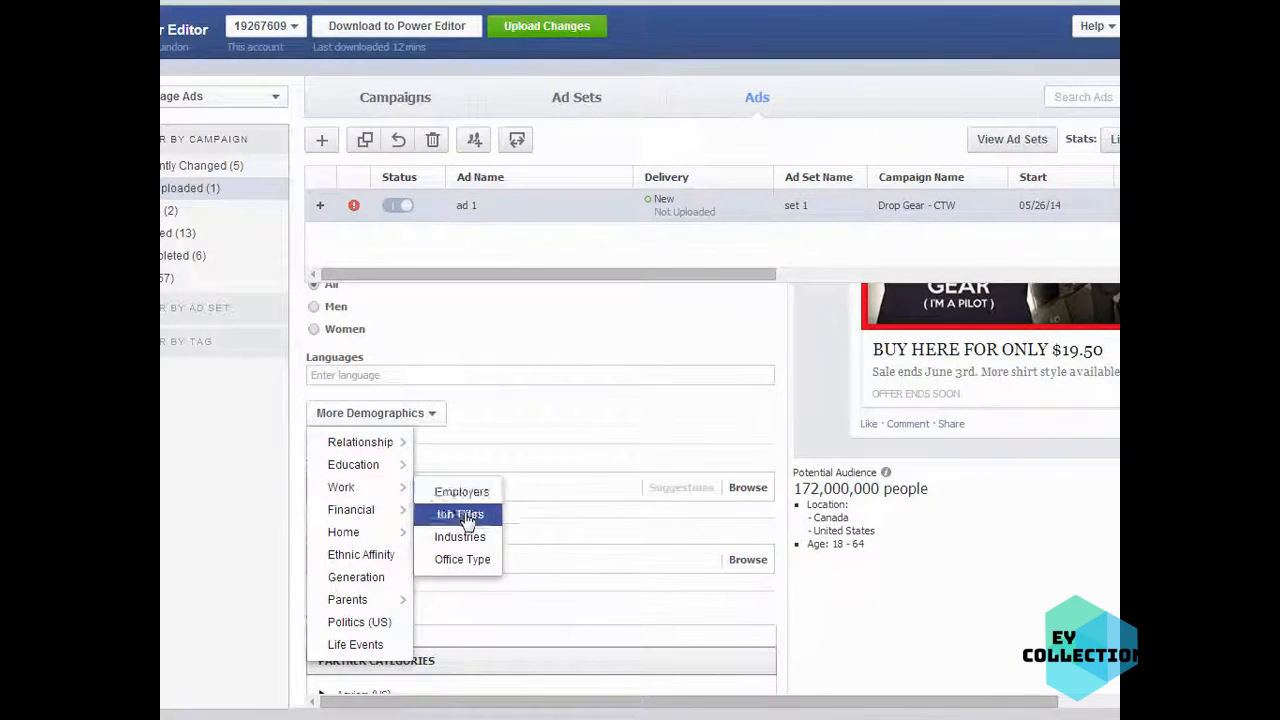
pyautogui.click(458, 514)
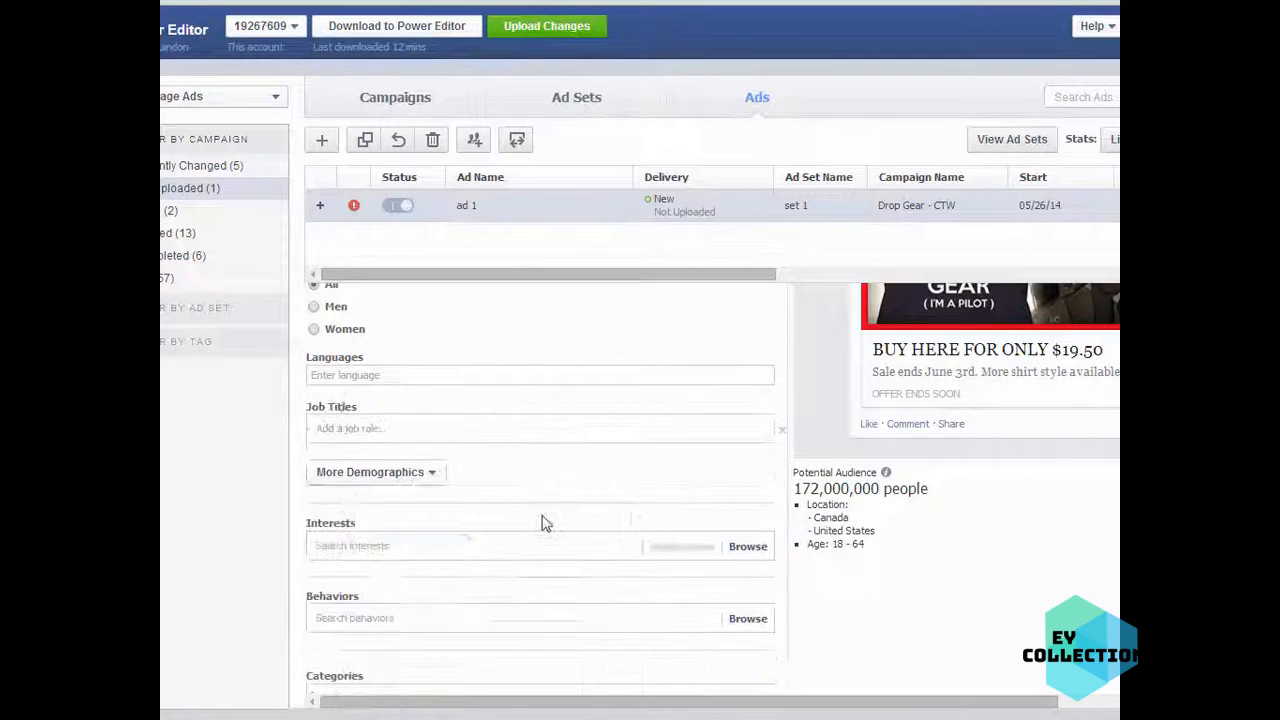
pyautogui.click(439, 430)
pyautogui.write('pilo')
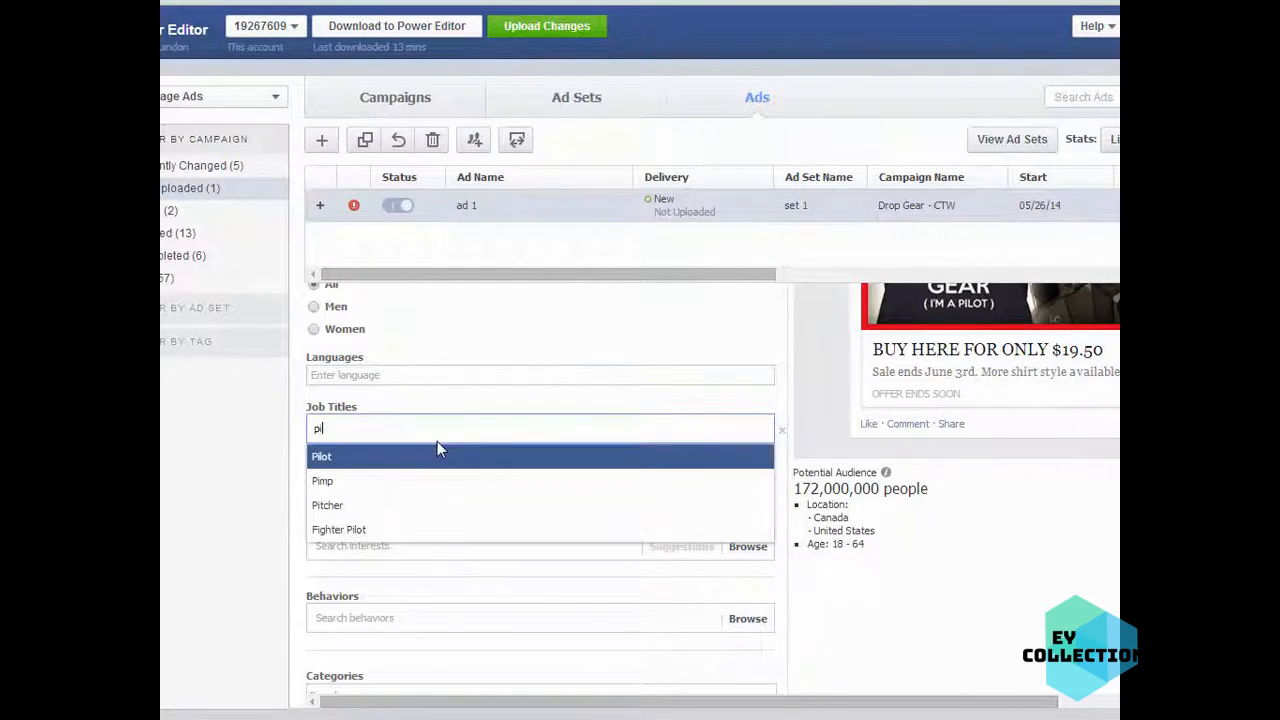
pyautogui.click(440, 466)
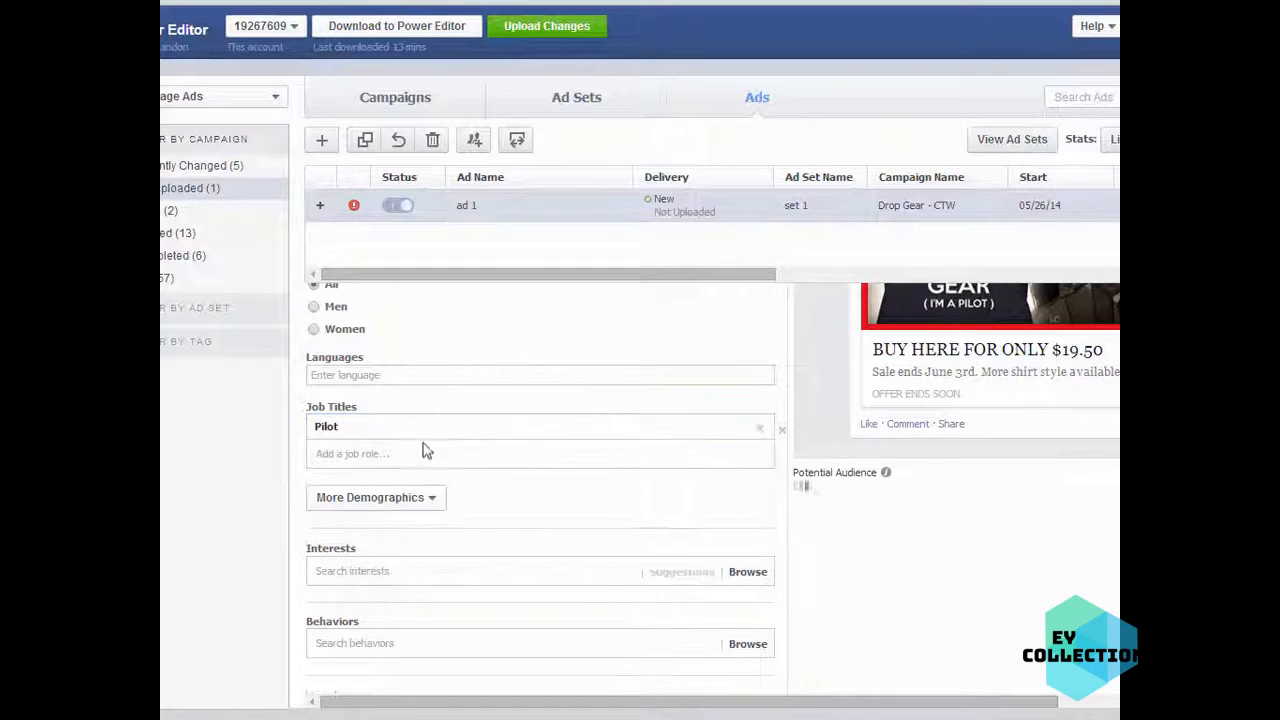
# Step: Extend the targeted job titles with "Pilot in command", "Fighter Pilot" and "First officer (aeronautics)"
pyautogui.write('pil')
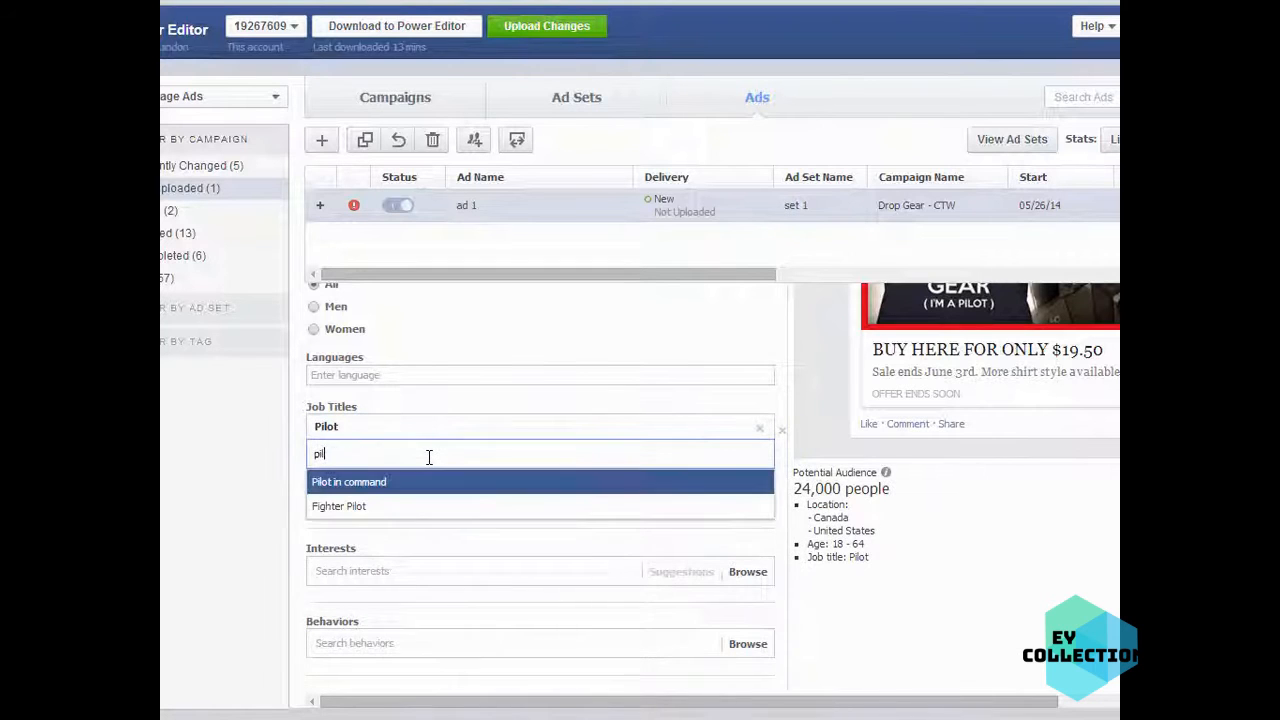
pyautogui.write('o')
pyautogui.click(418, 482)
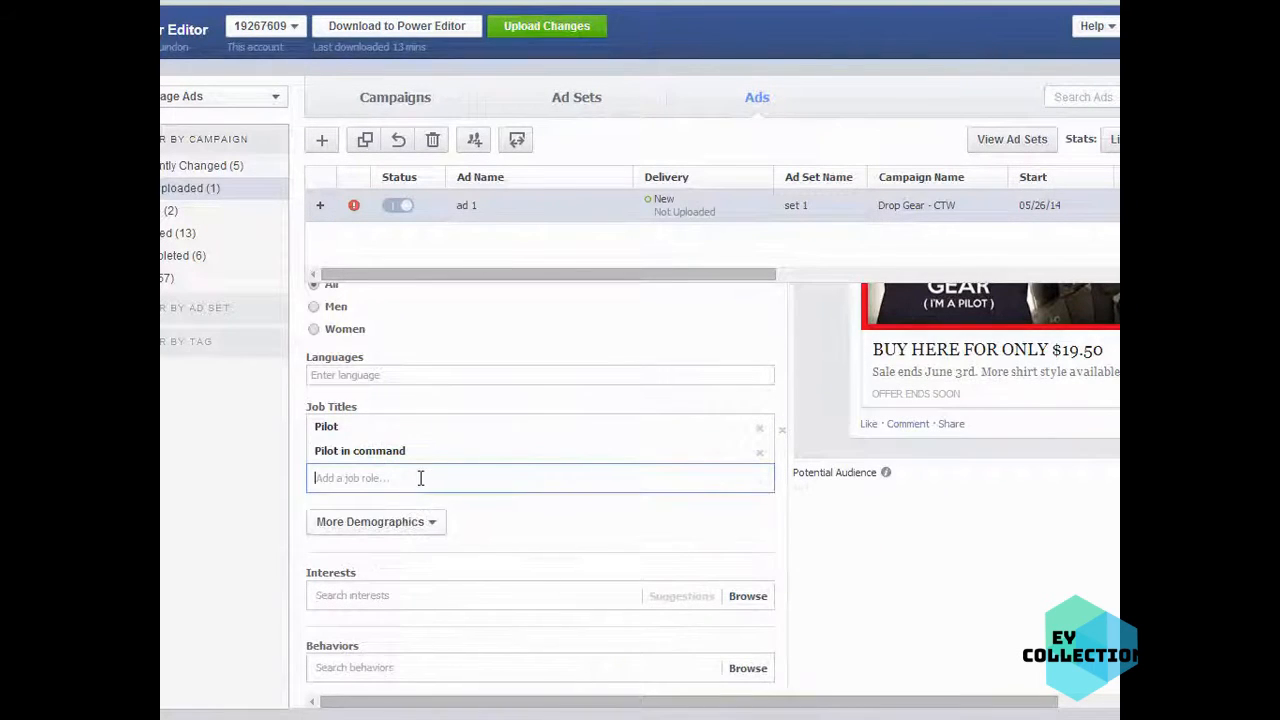
pyautogui.write('pilo')
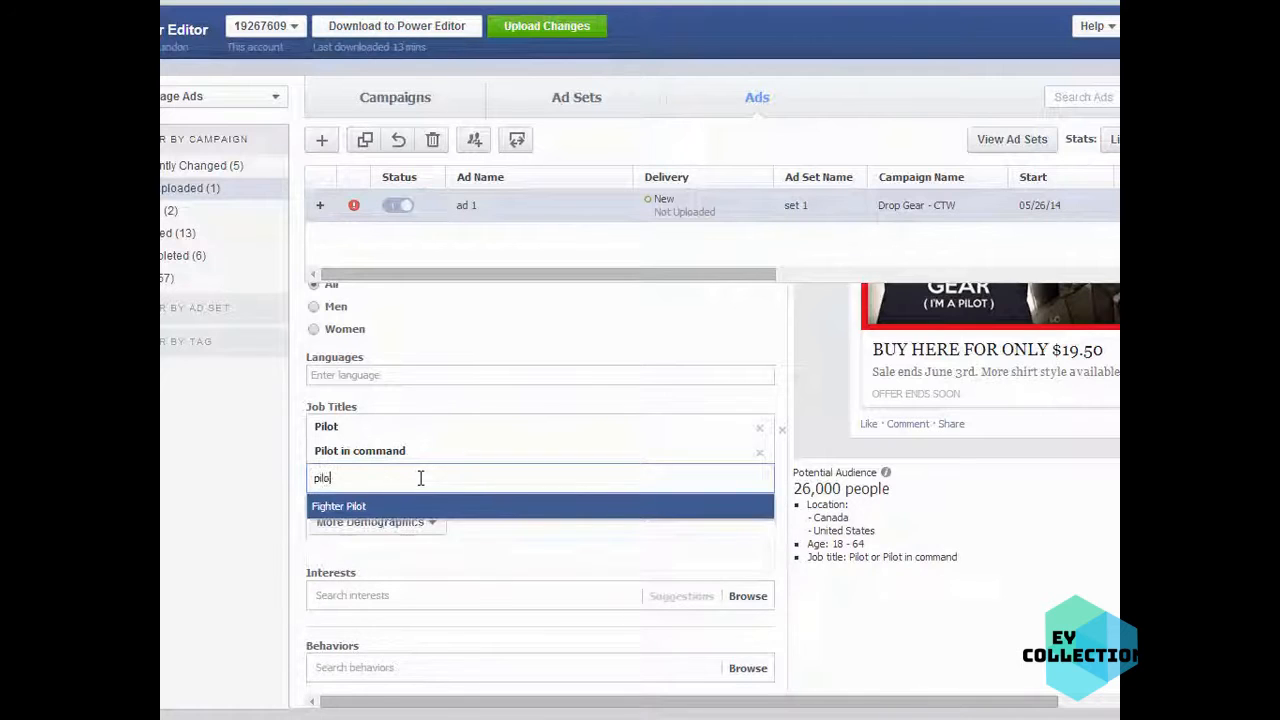
pyautogui.click(416, 502)
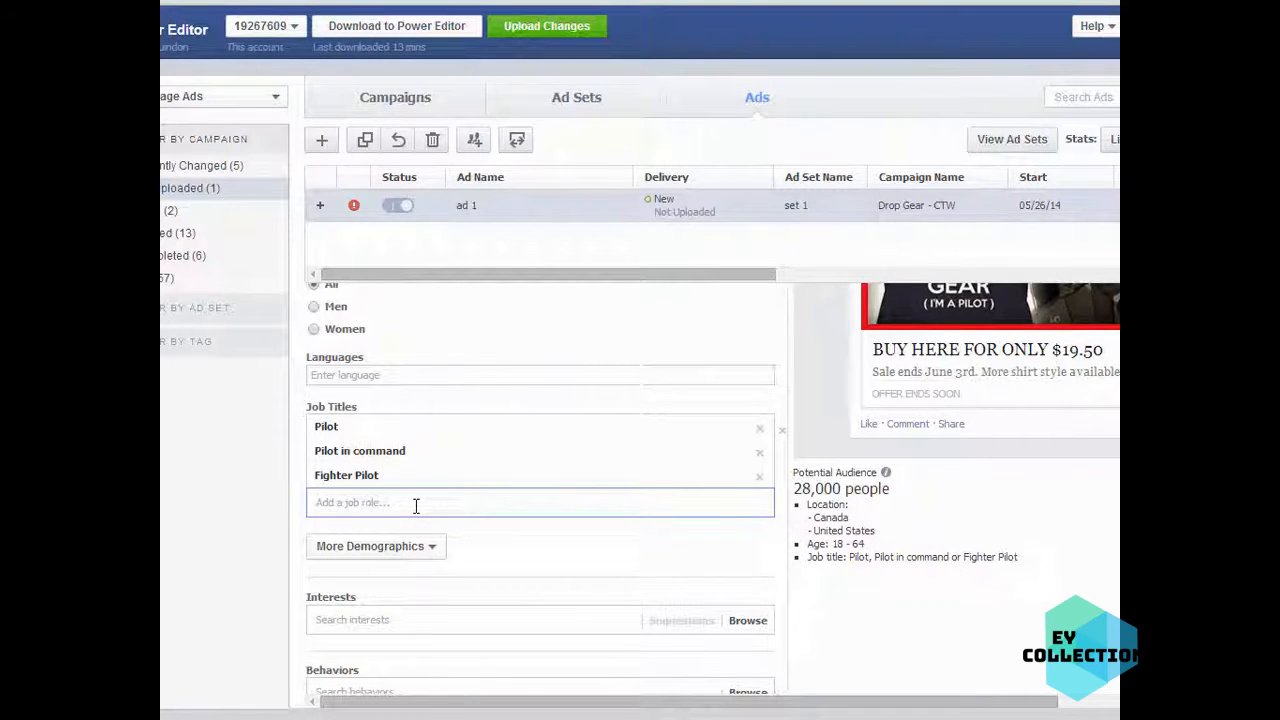
pyautogui.write('first')
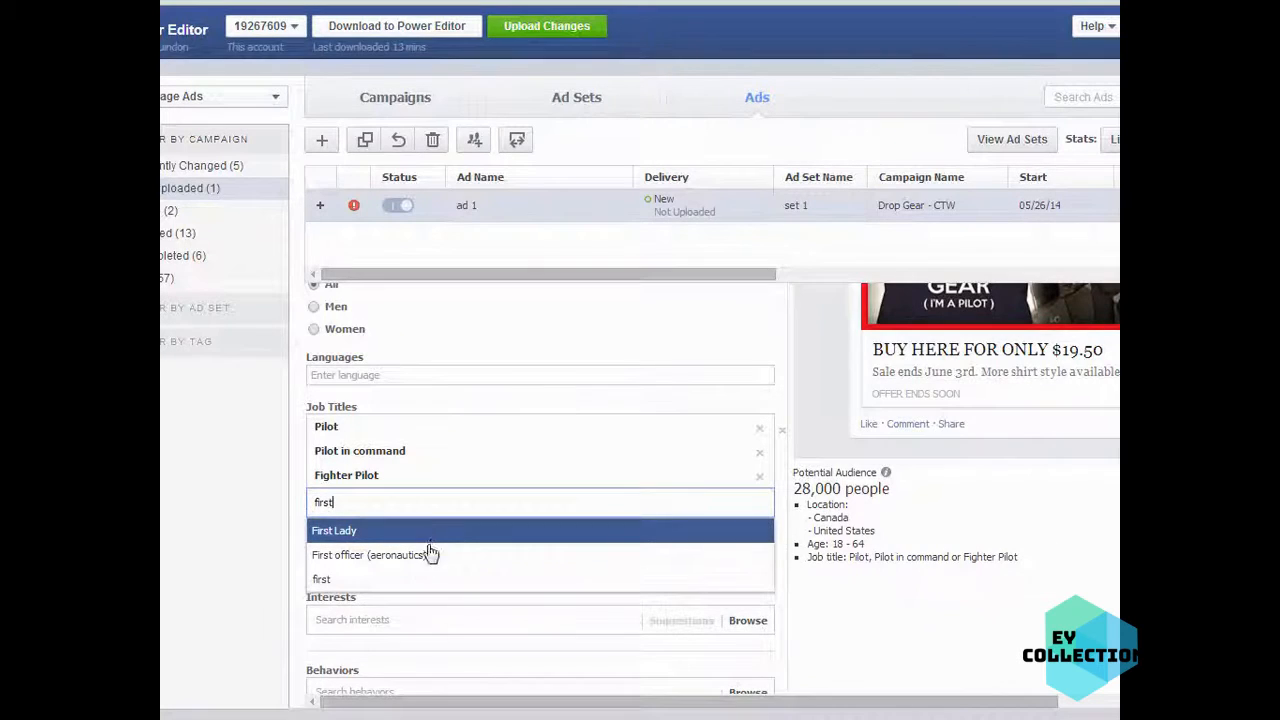
pyautogui.click(429, 554)
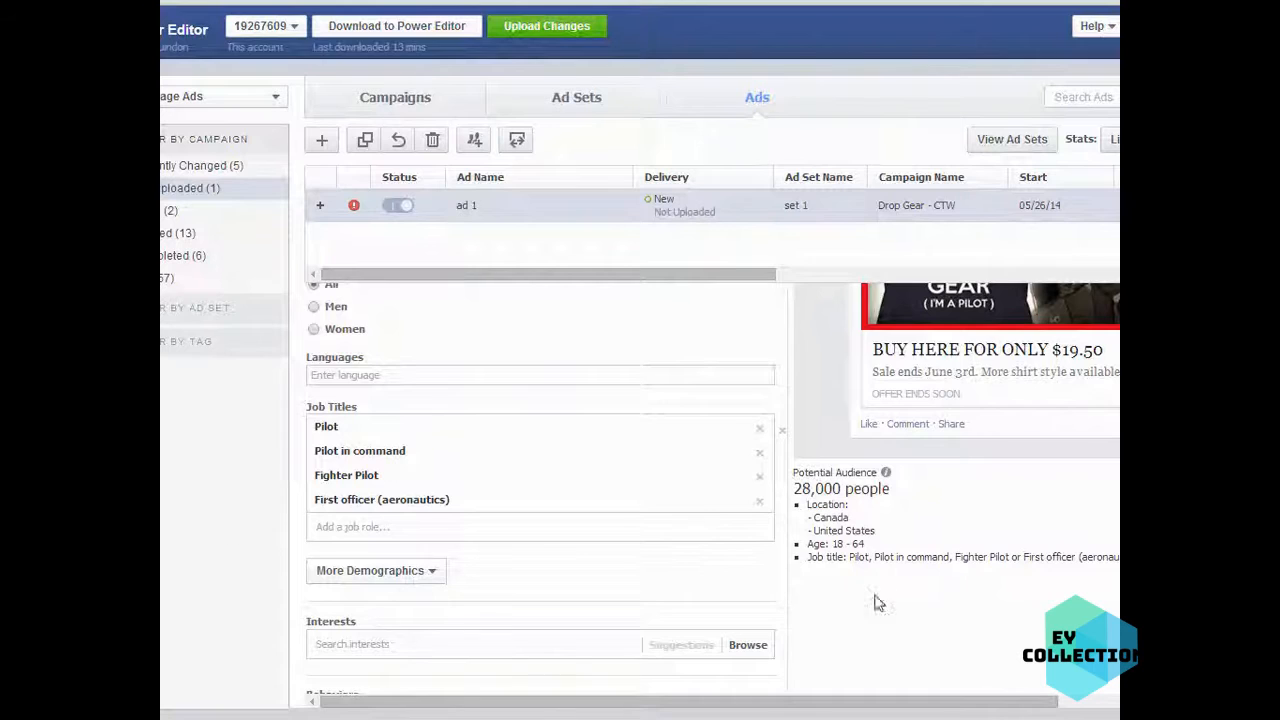
# Step: Set the ad's pricing to Optimized CPM with manually set up bids
pyautogui.scroll(-10, 875, 607)
pyautogui.scroll(-4, 875, 607)
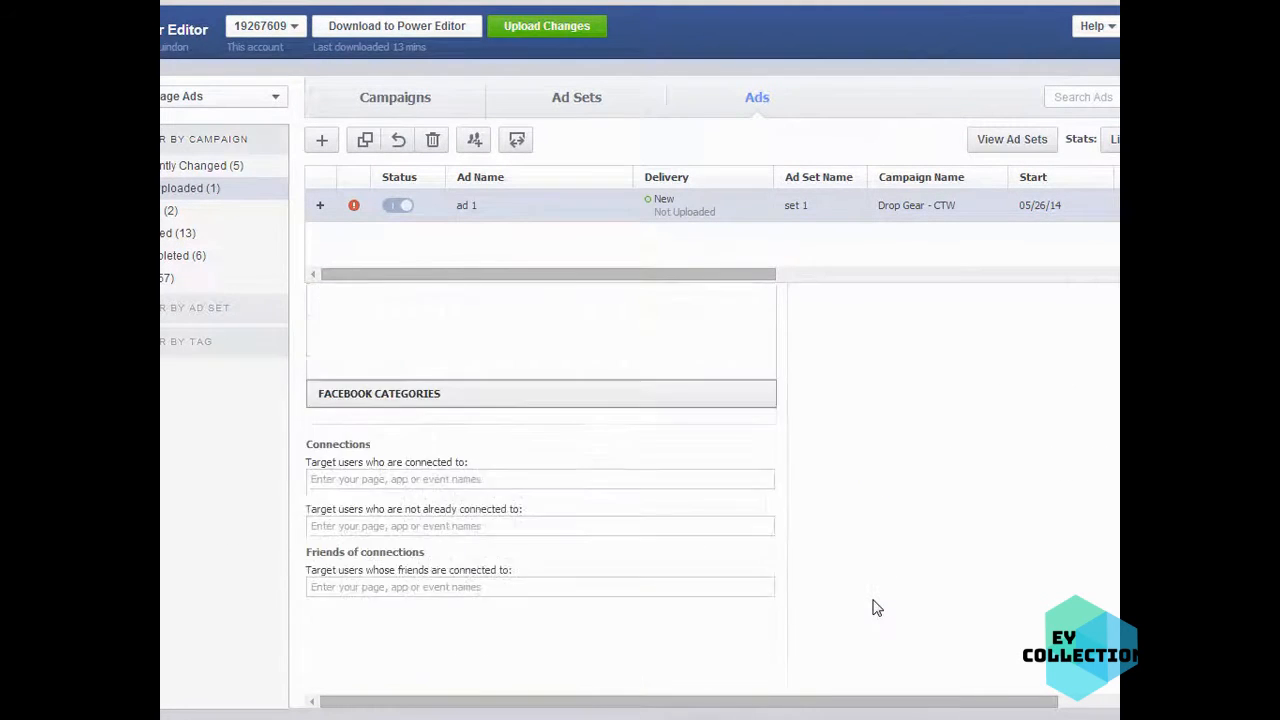
pyautogui.scroll(8, 870, 608)
pyautogui.scroll(6, 868, 608)
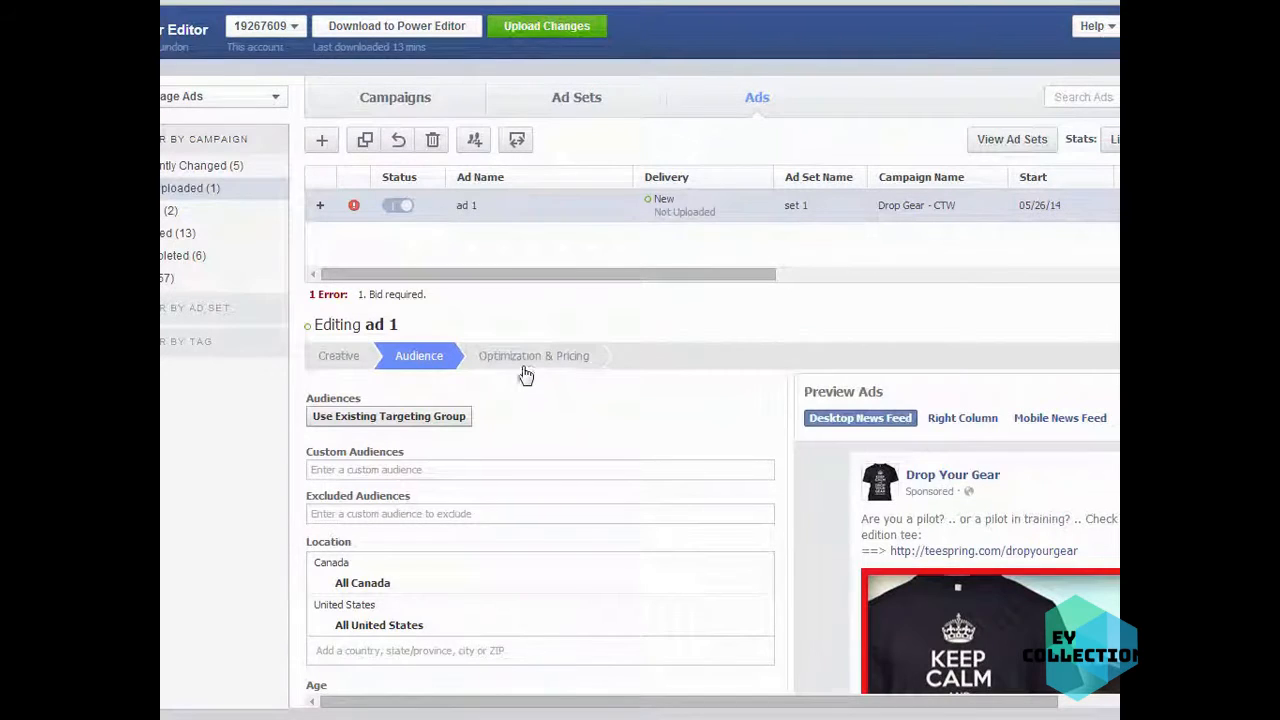
pyautogui.click(526, 363)
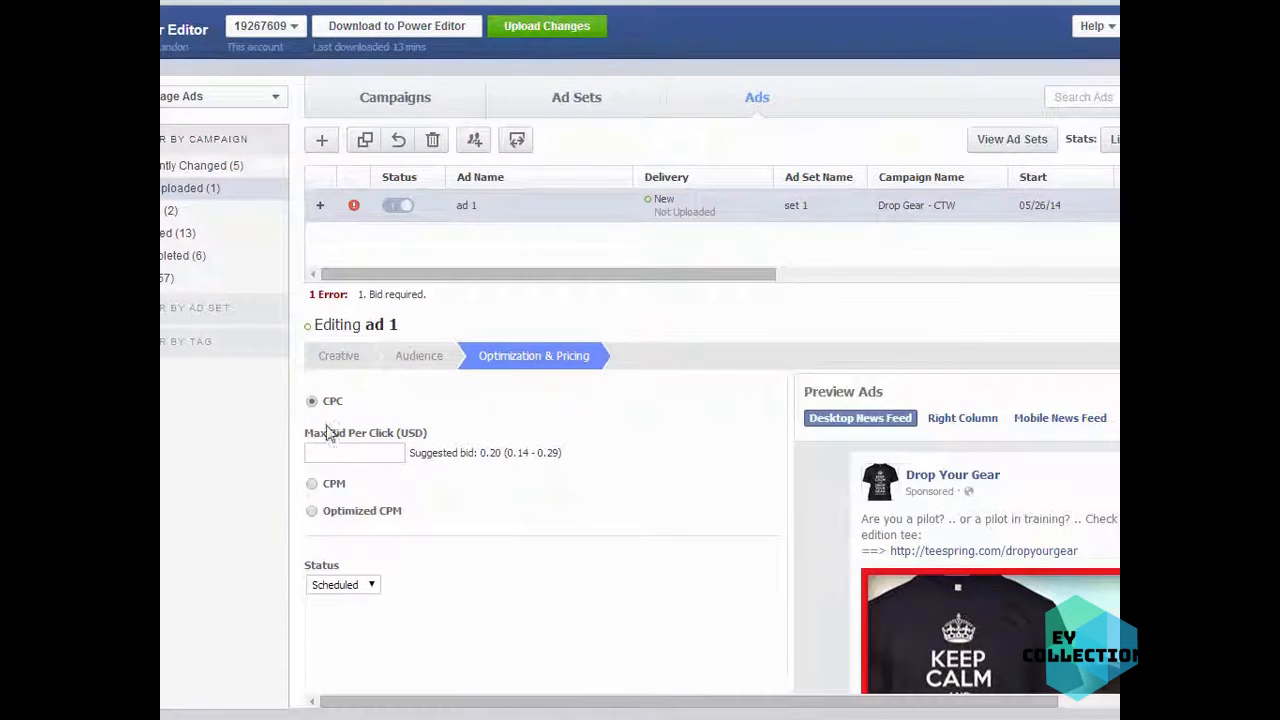
pyautogui.click(312, 511)
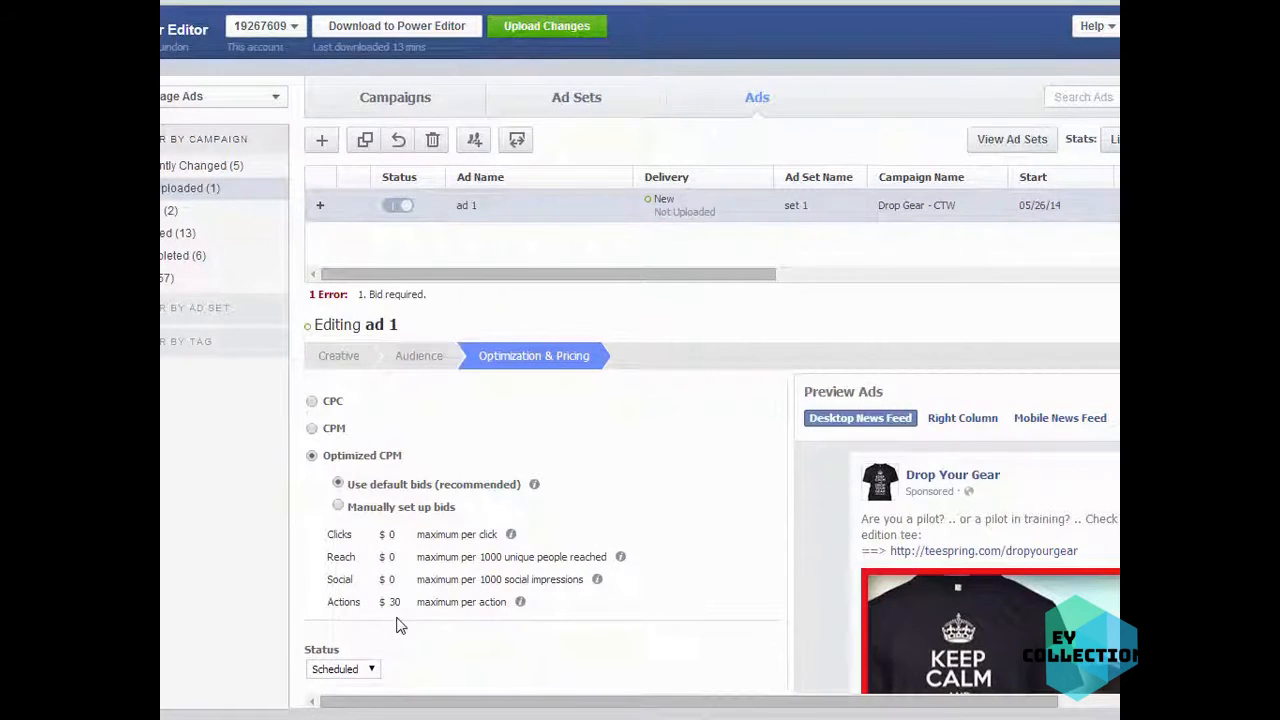
pyautogui.scroll(-2, 717, 447)
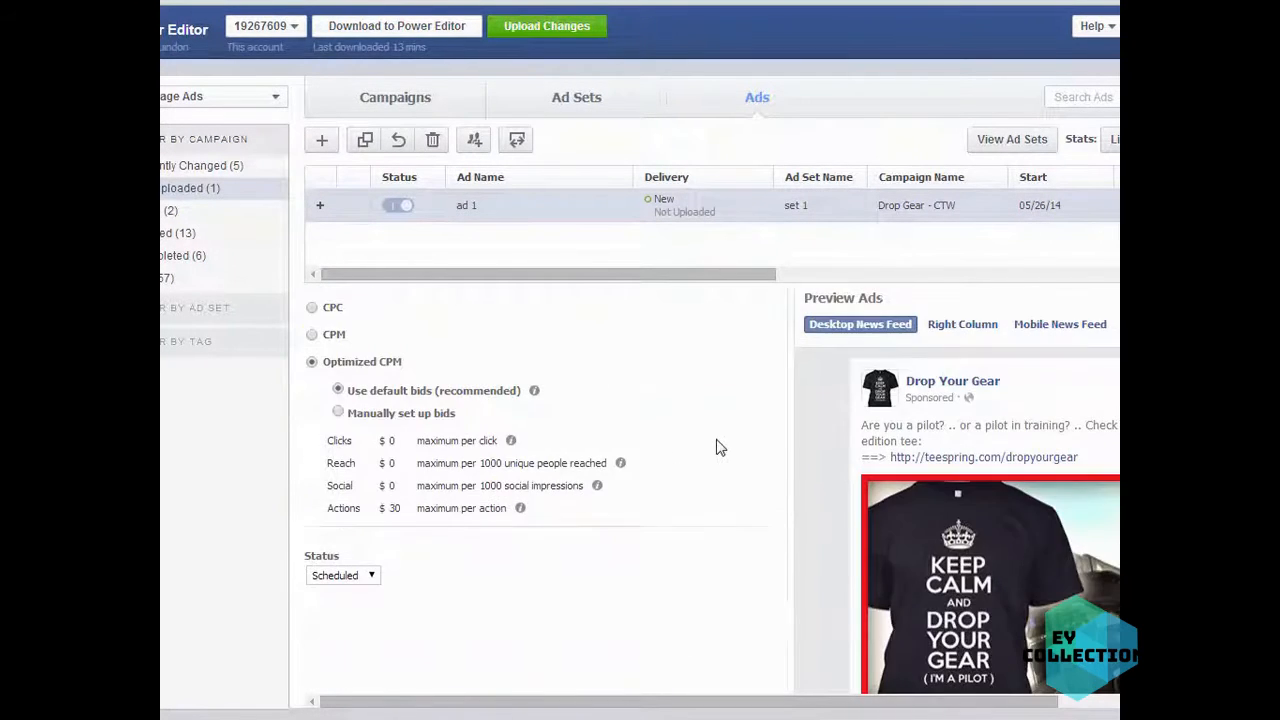
pyautogui.scroll(2, 717, 447)
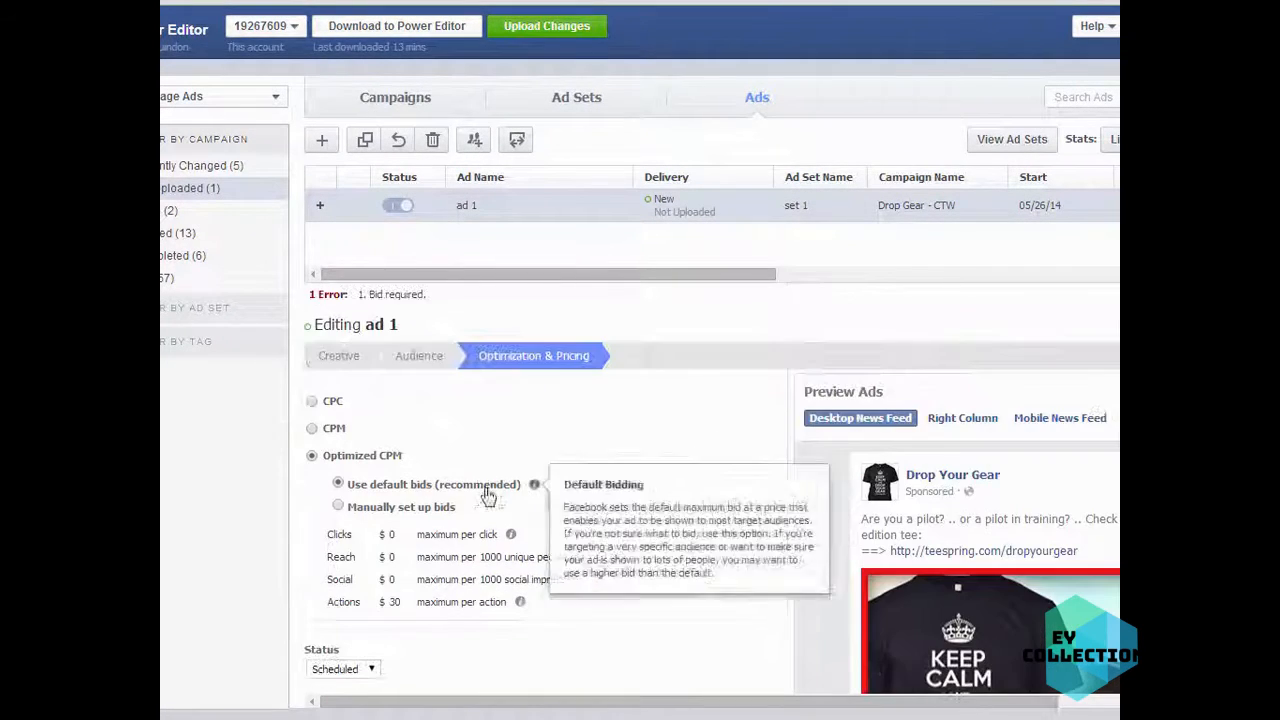
pyautogui.click(338, 506)
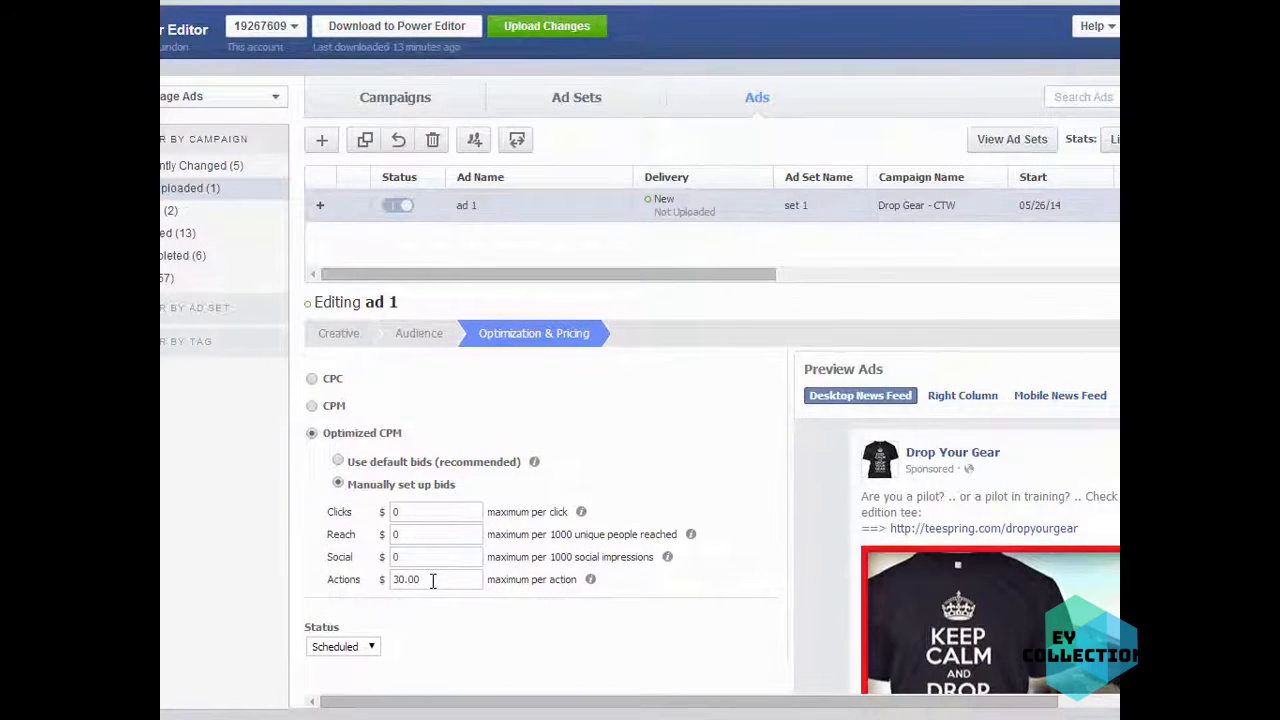
# Step: Set the manual bids to $0 maximum per action and $5.00 maximum per click
pyautogui.moveTo(400, 580); pyautogui.dragTo(392, 580)
pyautogui.click(778, 617)
pyautogui.scroll(-1, 778, 617)
pyautogui.scroll(1, 778, 617)
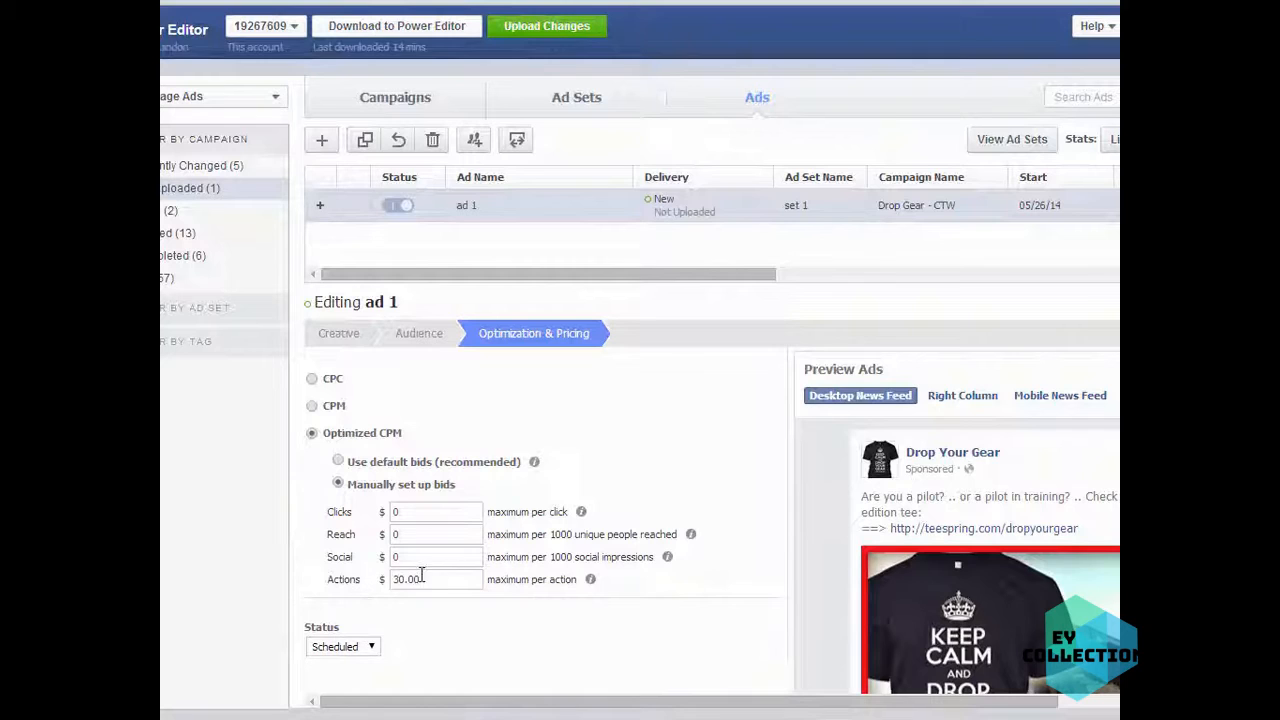
pyautogui.moveTo(425, 579); pyautogui.dragTo(374, 580)
pyautogui.write('0')
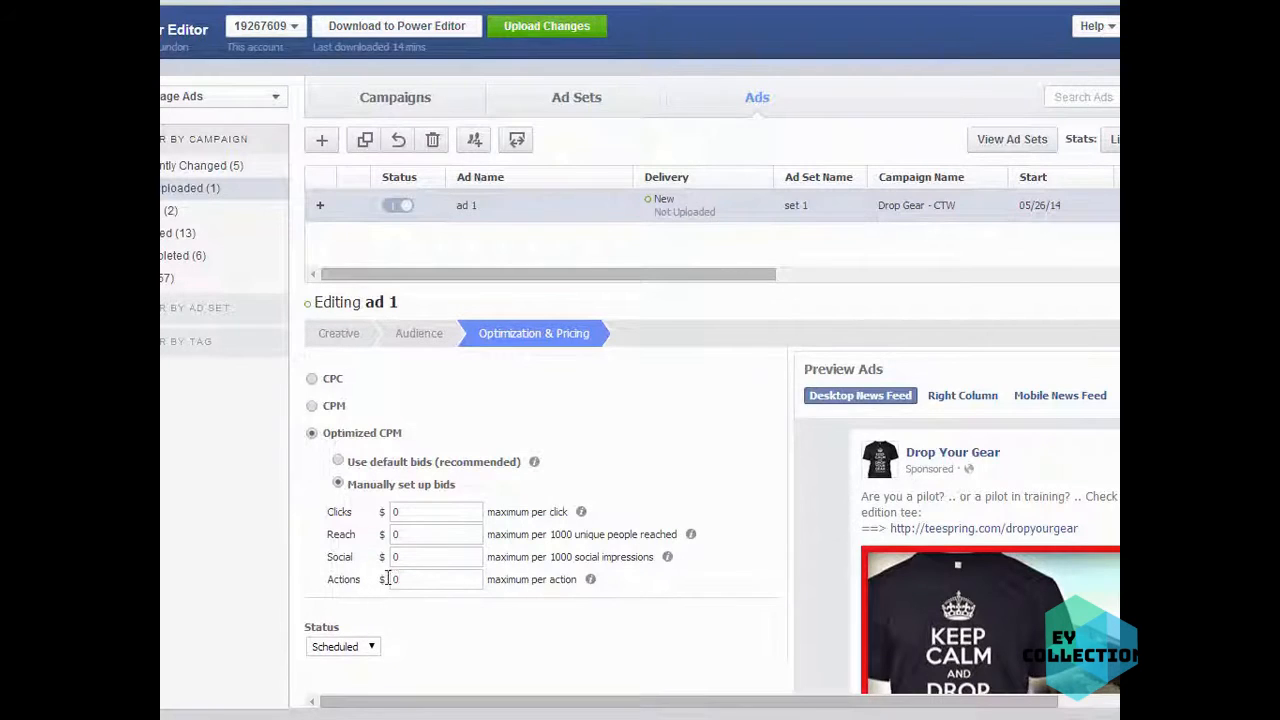
pyautogui.click(398, 511)
pyautogui.write('5.00')
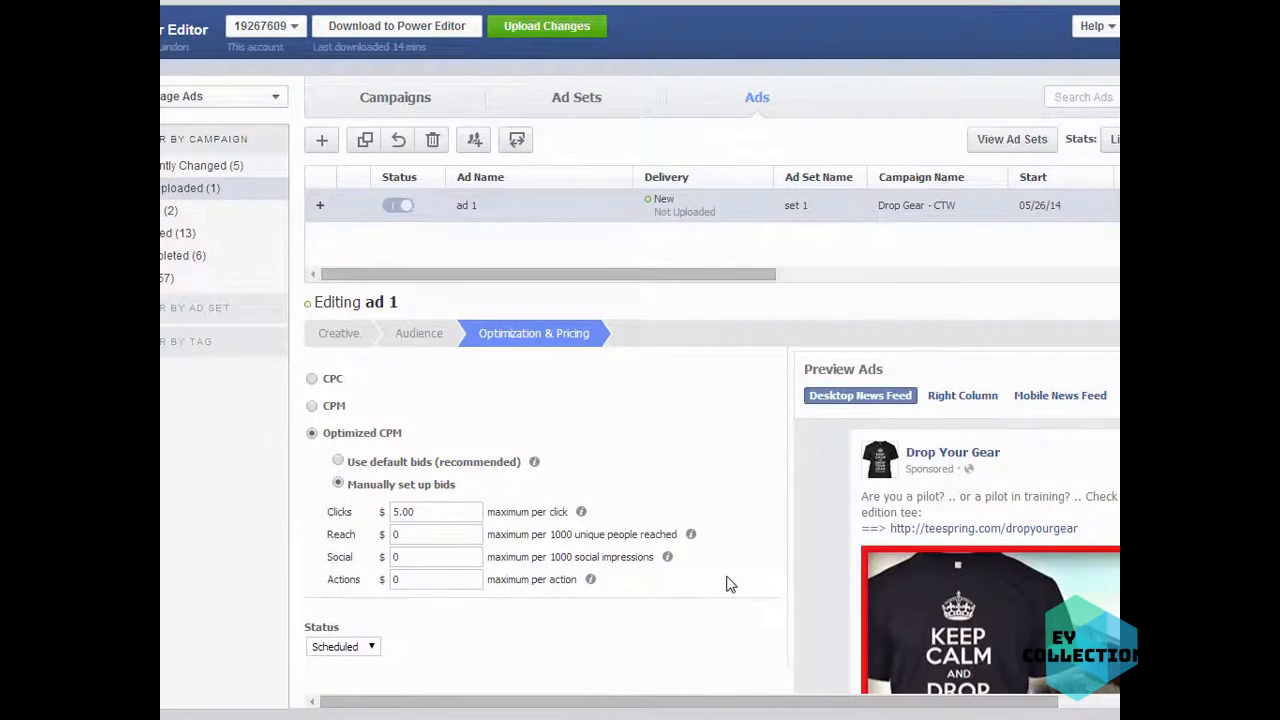
pyautogui.scroll(-5, 730, 608)
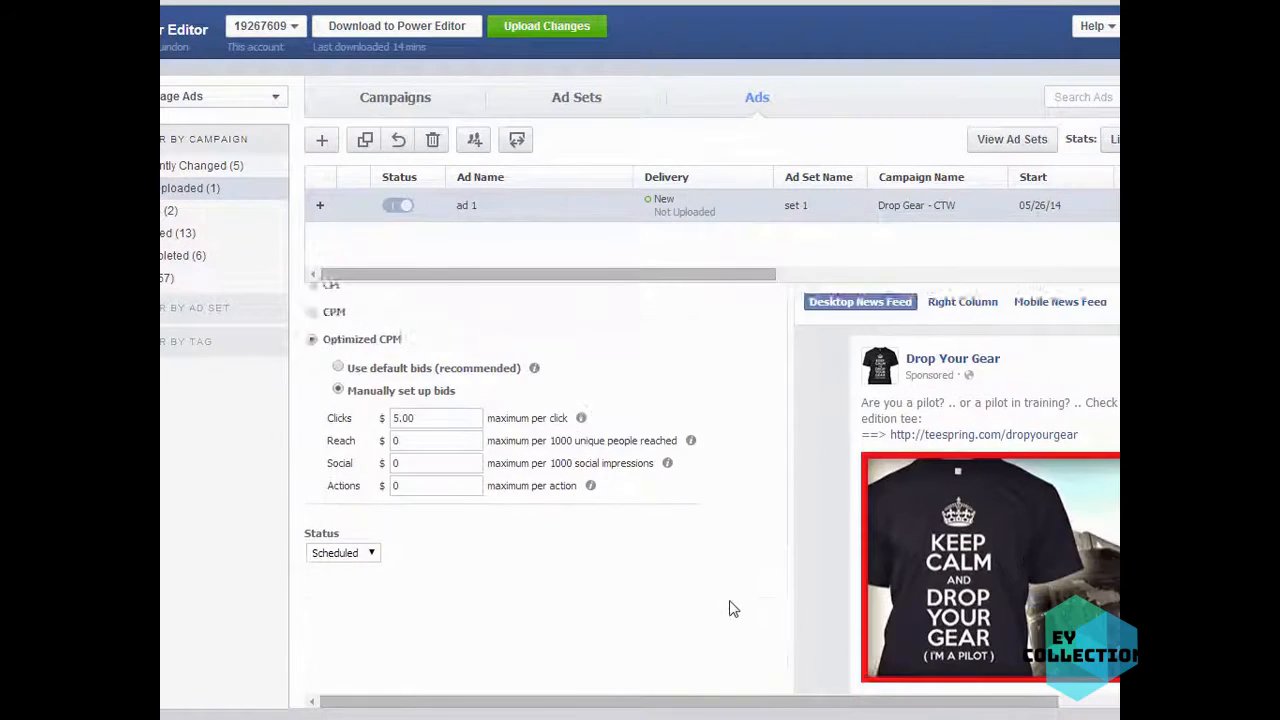
pyautogui.scroll(5, 730, 612)
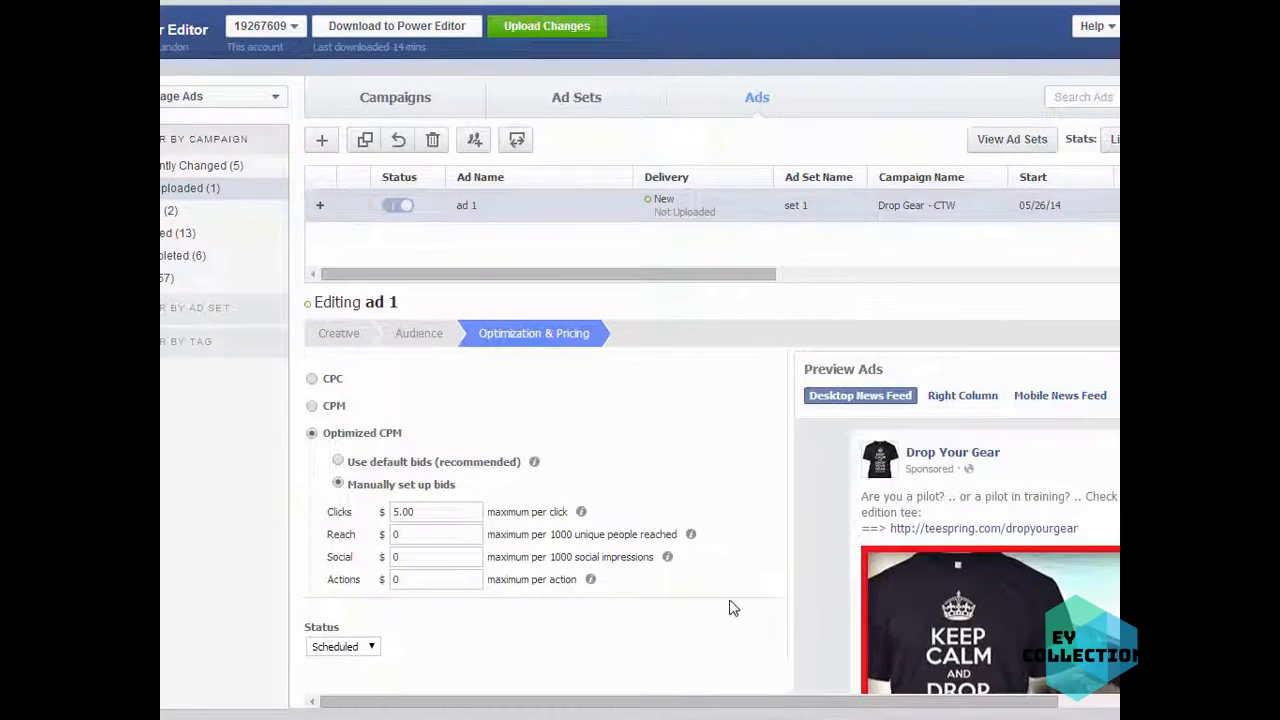
# Step: Duplicate the ad set "set 1" within the existing campaign "Drop Gear - CTW"
pyautogui.click(338, 340)
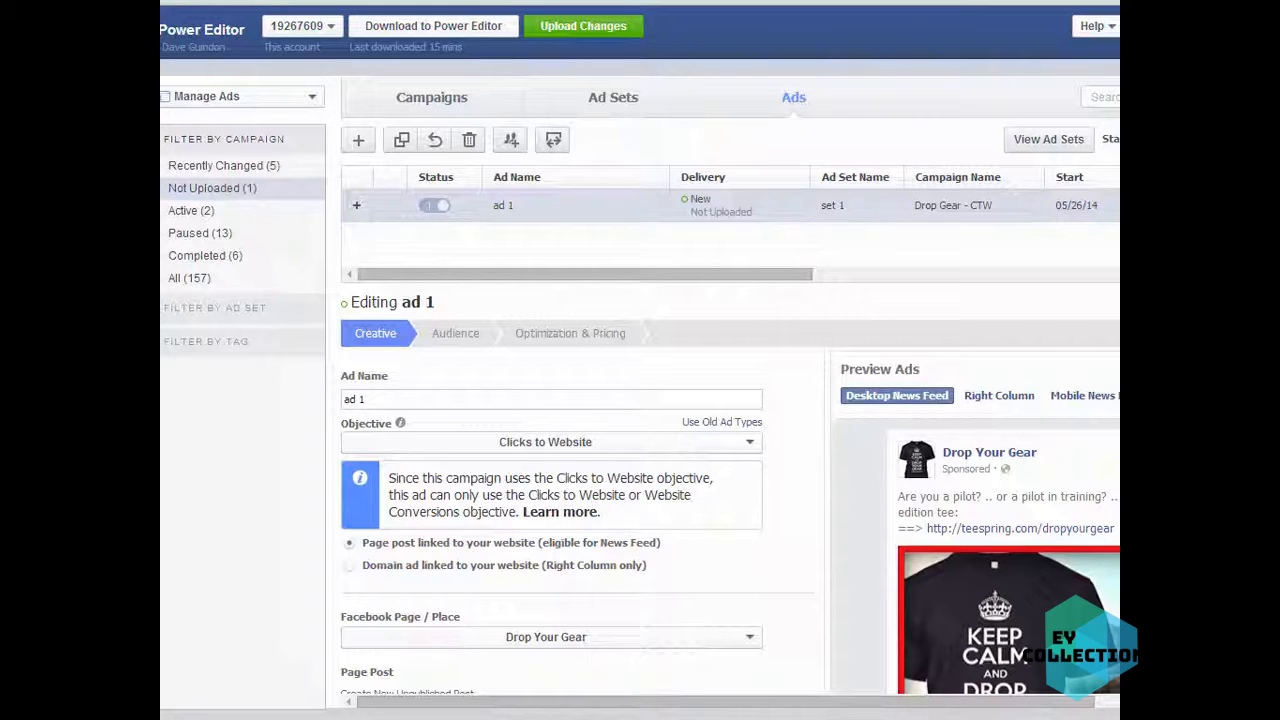
pyautogui.click(618, 100)
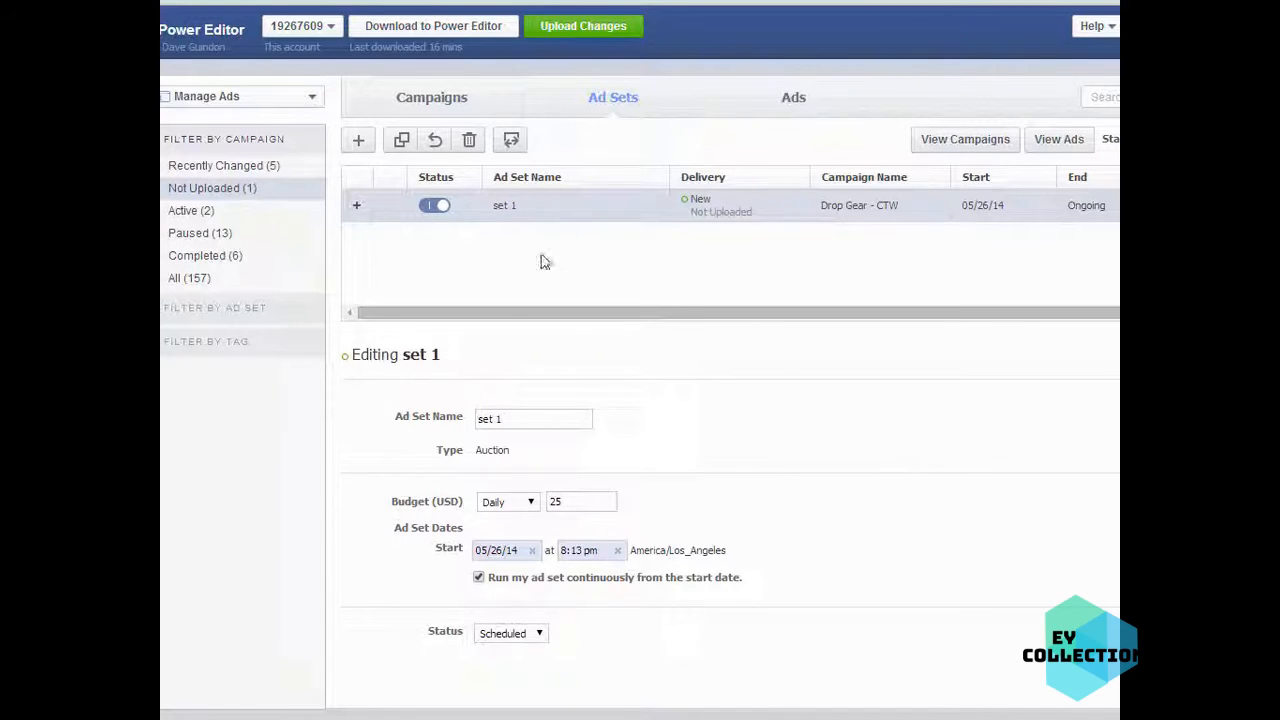
pyautogui.click(539, 205)
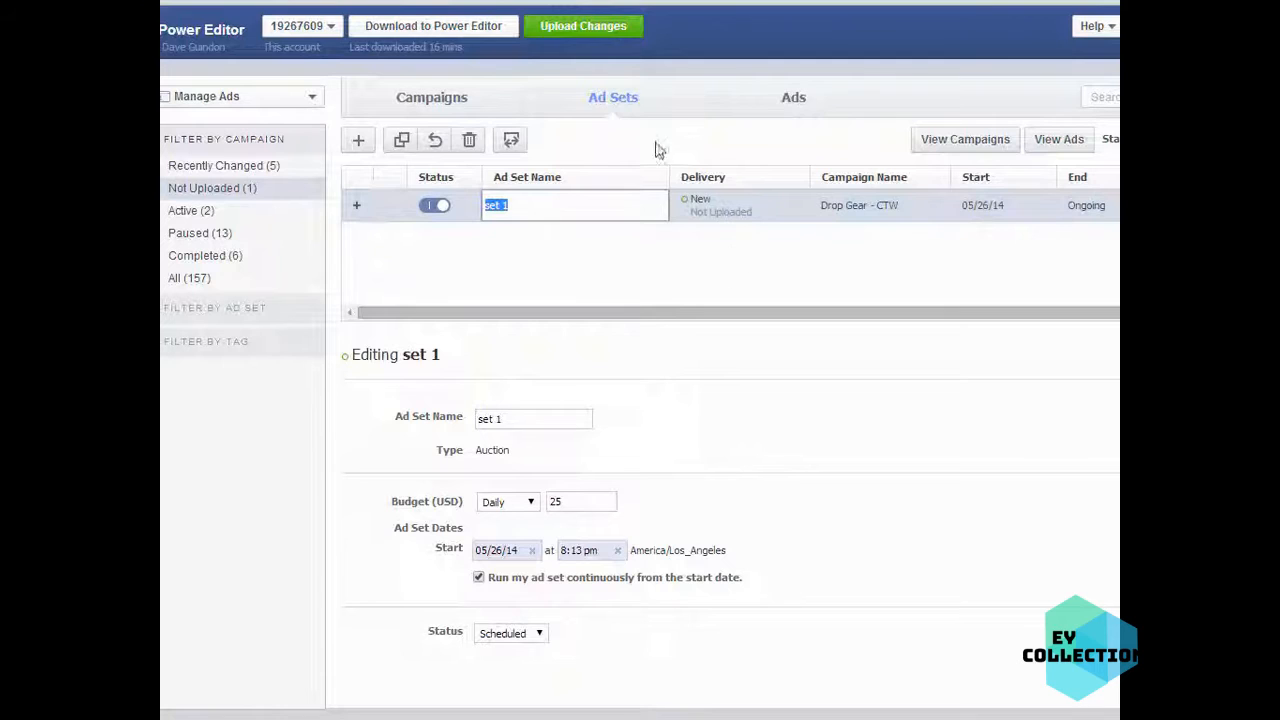
pyautogui.click(611, 103)
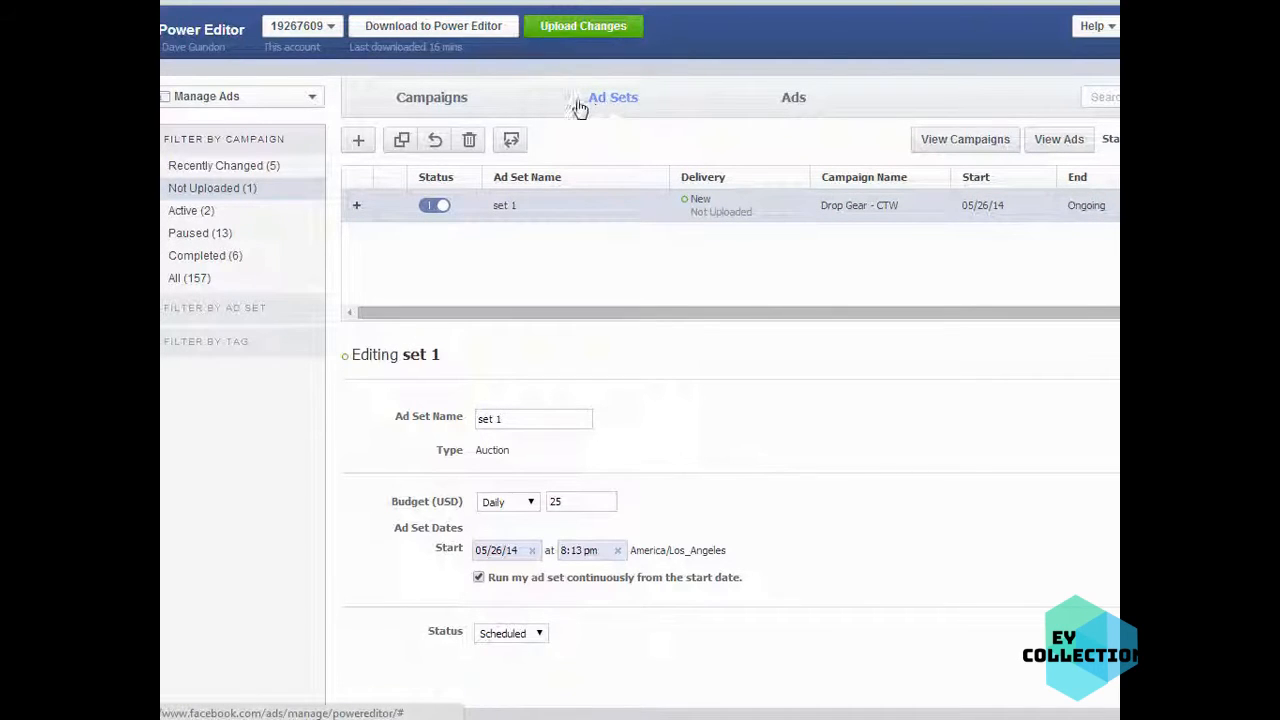
pyautogui.click(400, 142)
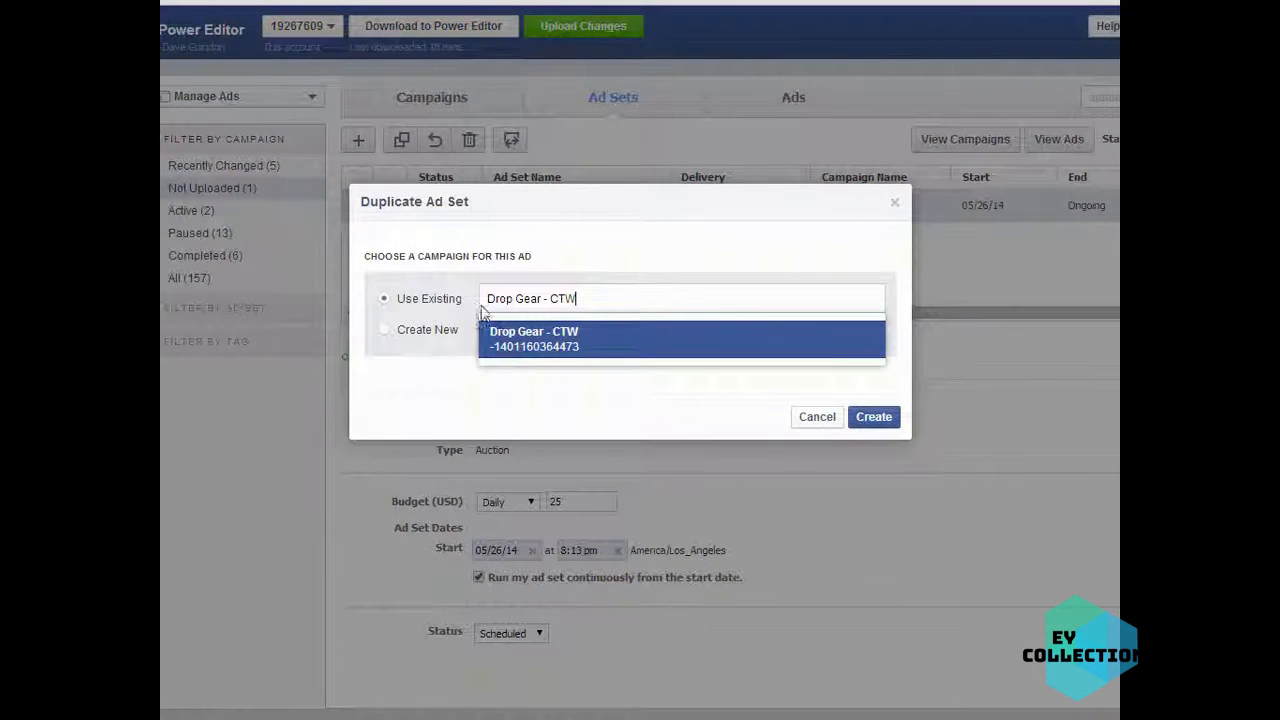
pyautogui.click(684, 431)
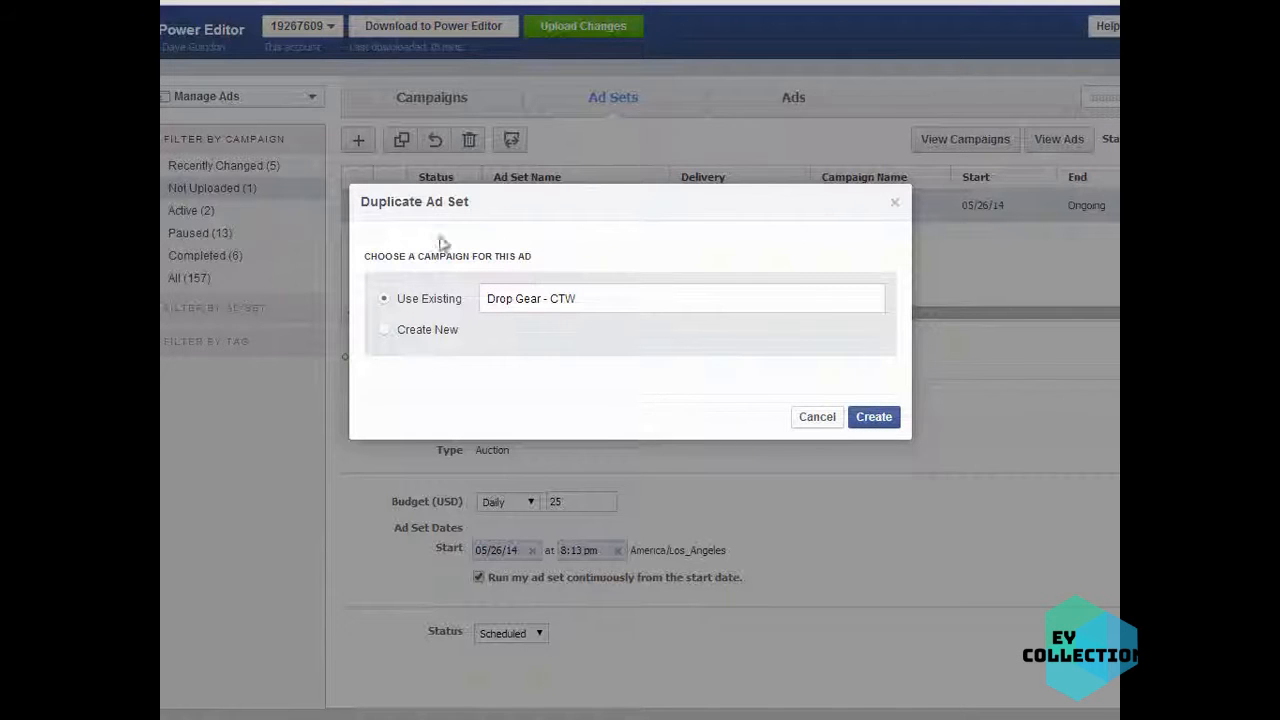
pyautogui.click(875, 424)
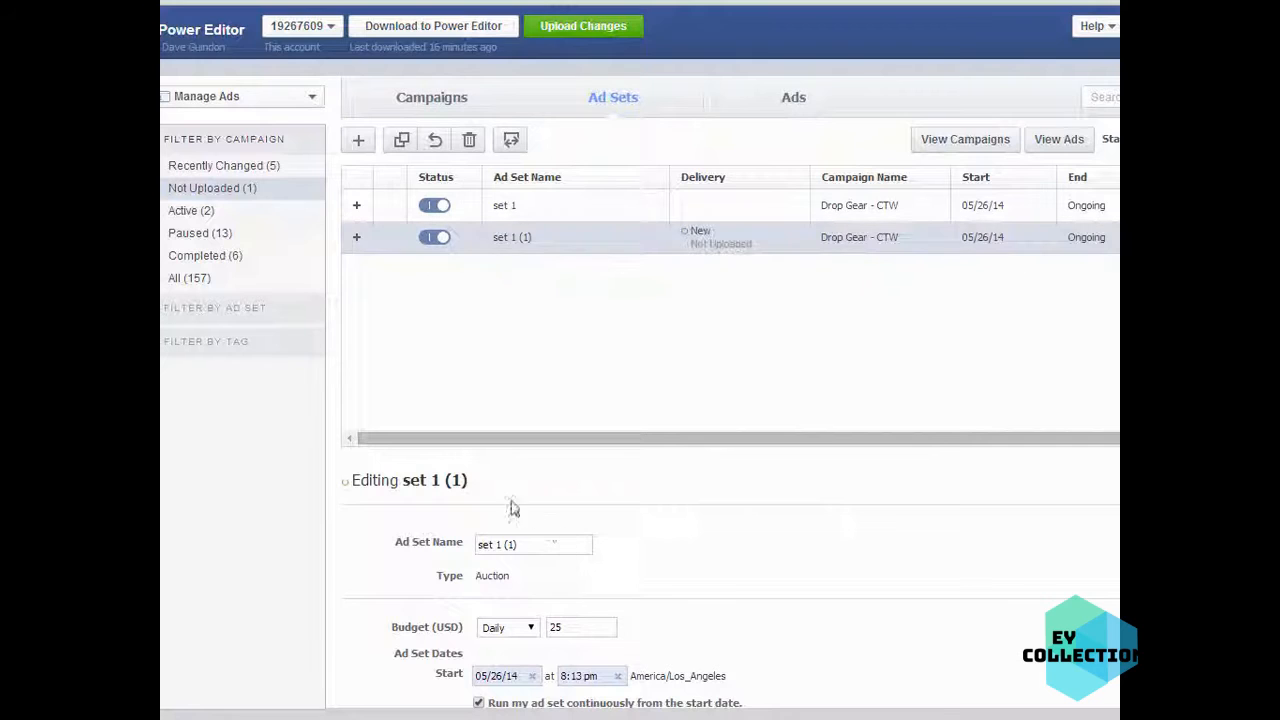
# Step: Rename the duplicated ad set "set 1 (1)" as "set 2"
pyautogui.click(537, 544)
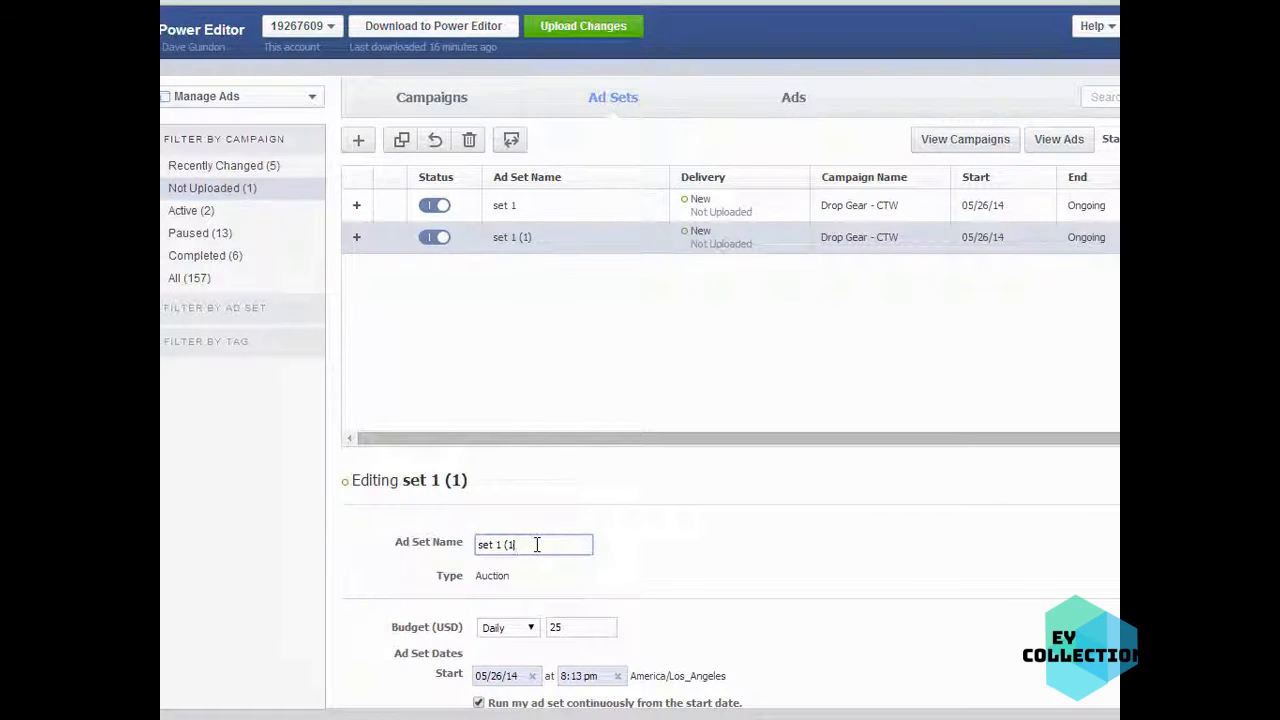
pyautogui.press('BackSpace')
pyautogui.press('BackSpace')
pyautogui.press('BackSpace')
pyautogui.press('BackSpace')
pyautogui.press('BackSpace')
pyautogui.write('2')
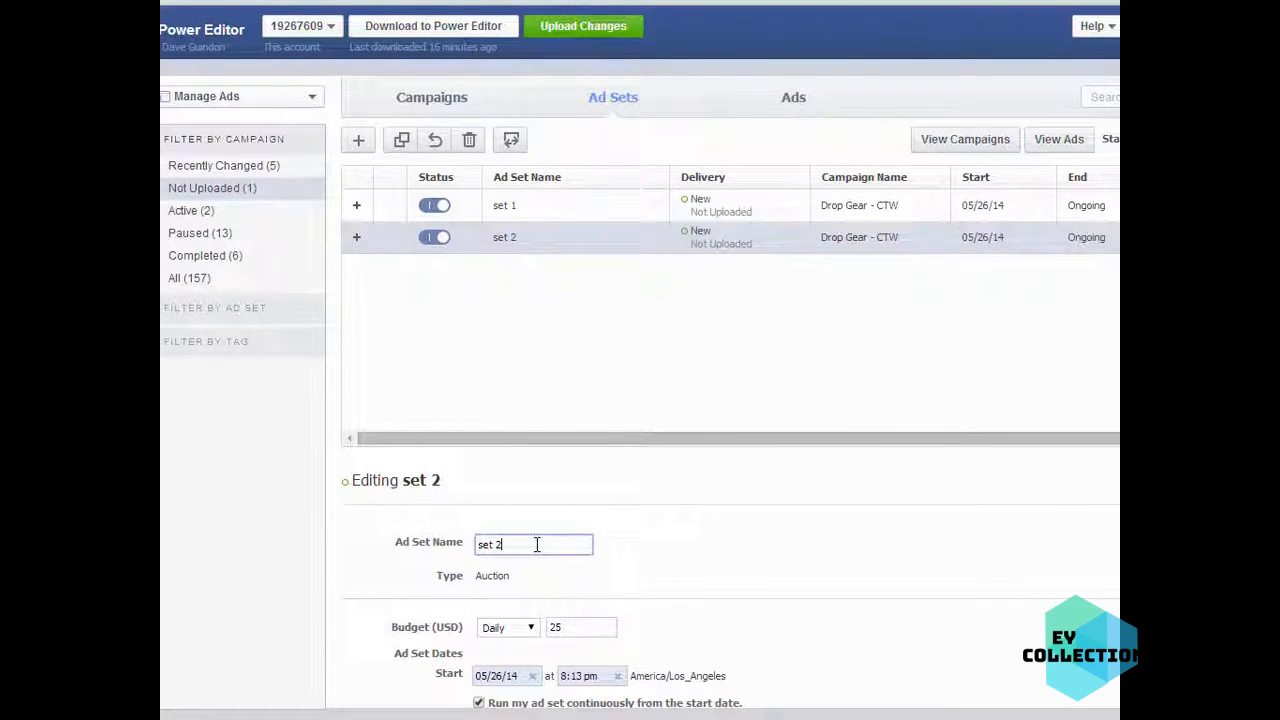
pyautogui.click(785, 630)
pyautogui.scroll(-1, 785, 630)
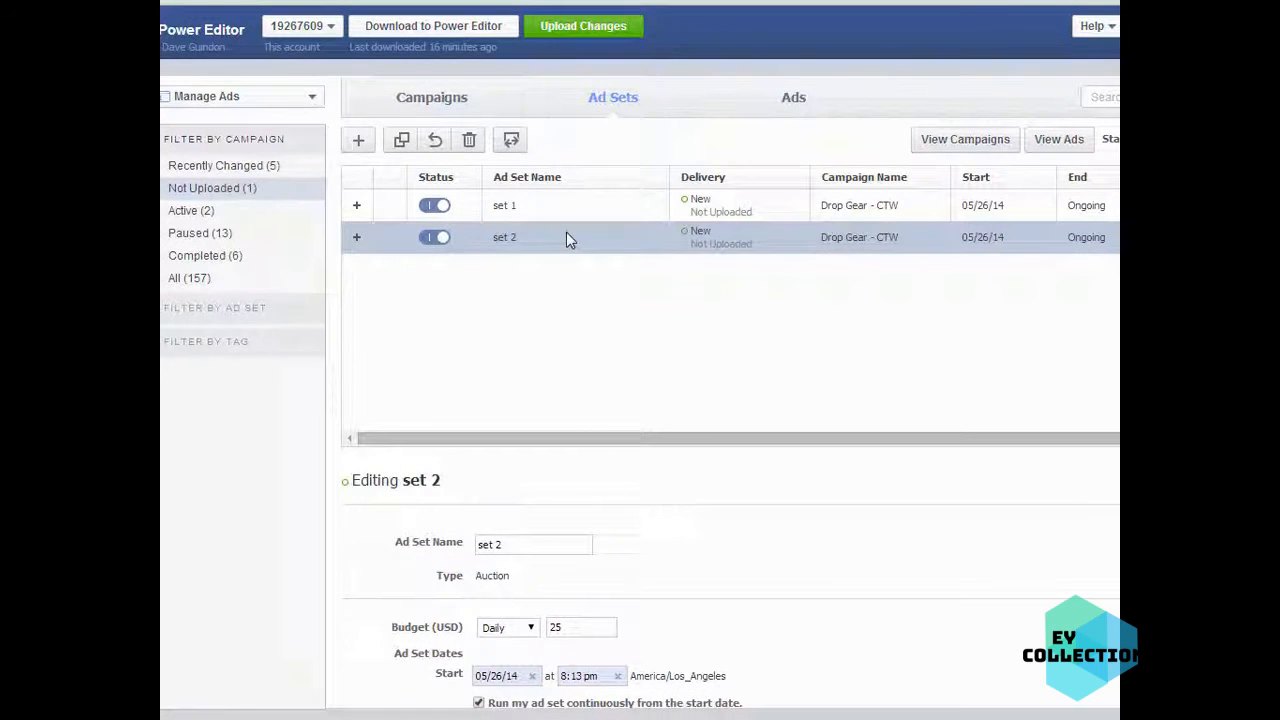
# Step: Open the creative settings of the "ad 1" belonging to ad set "set 2"
pyautogui.click(805, 103)
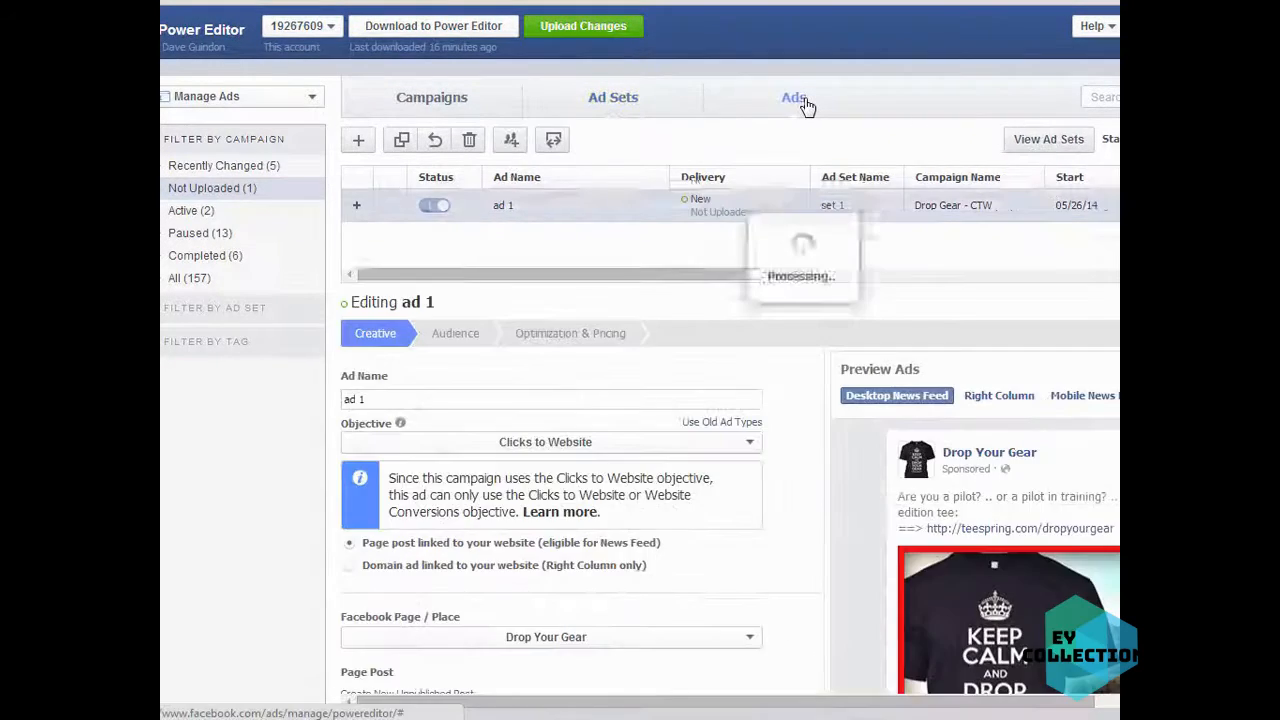
pyautogui.moveTo(721, 281); pyautogui.dragTo(721, 321)
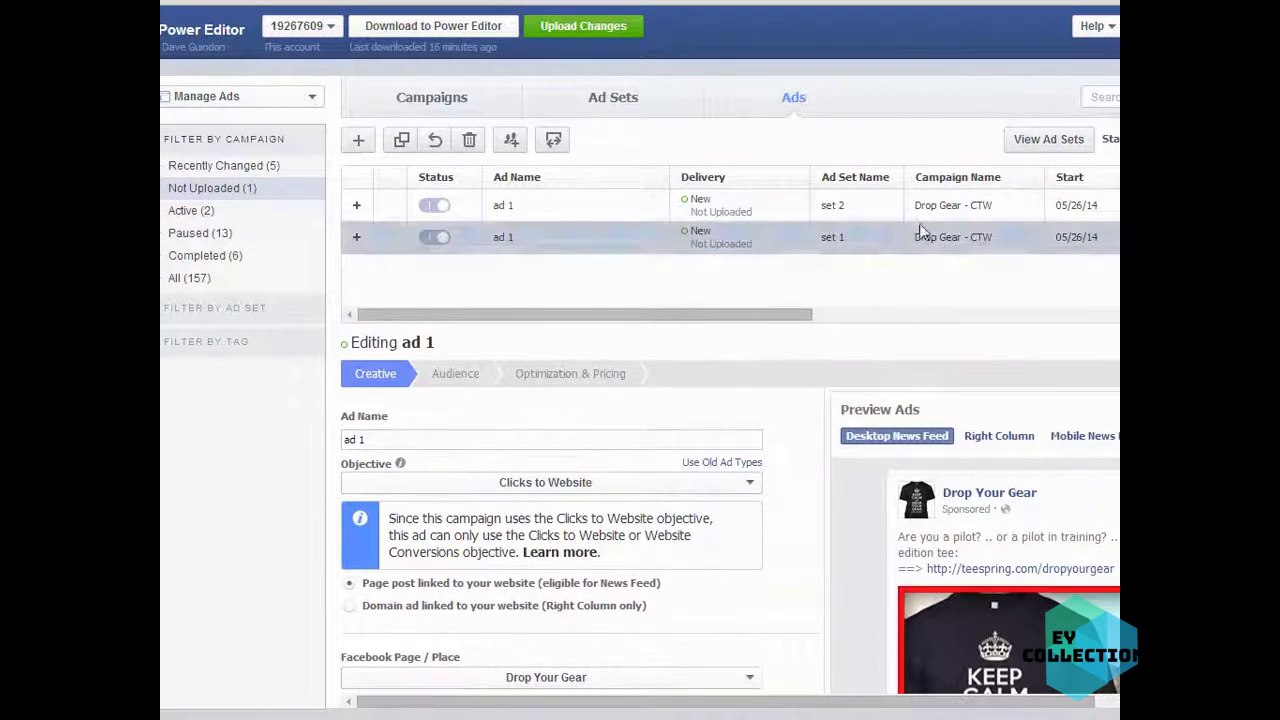
pyautogui.click(844, 206)
pyautogui.click(823, 239)
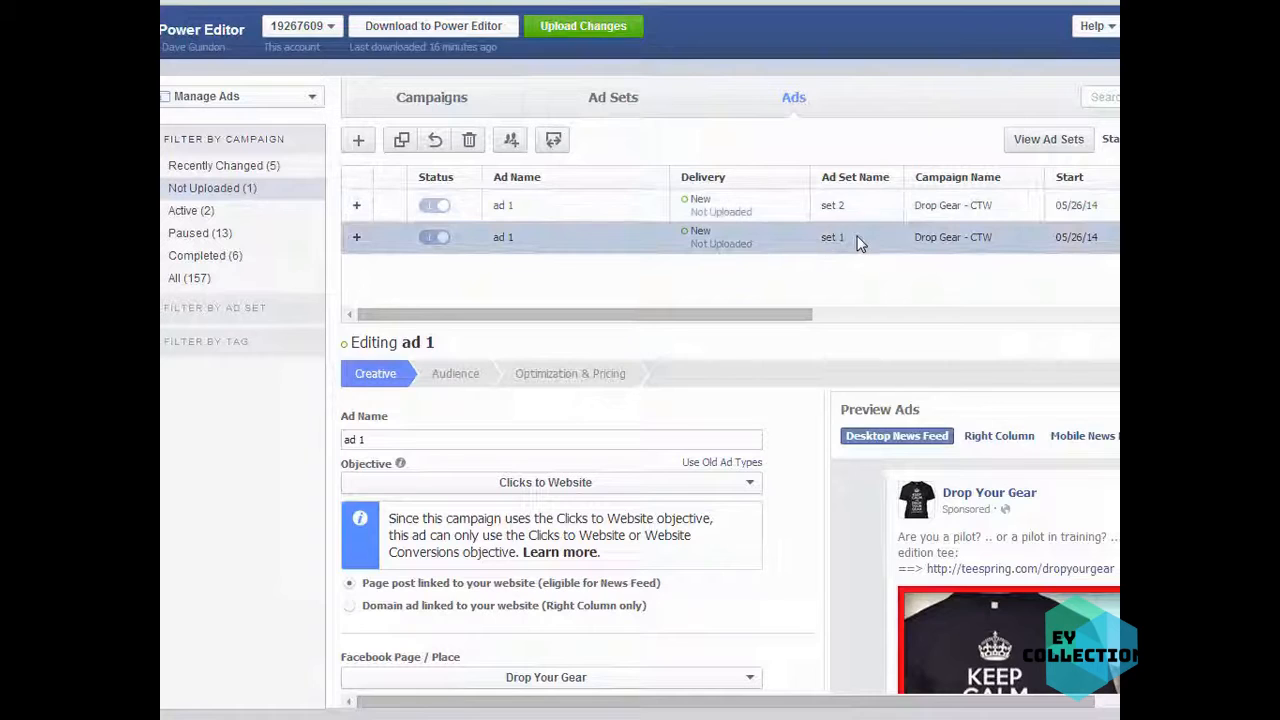
pyautogui.click(803, 206)
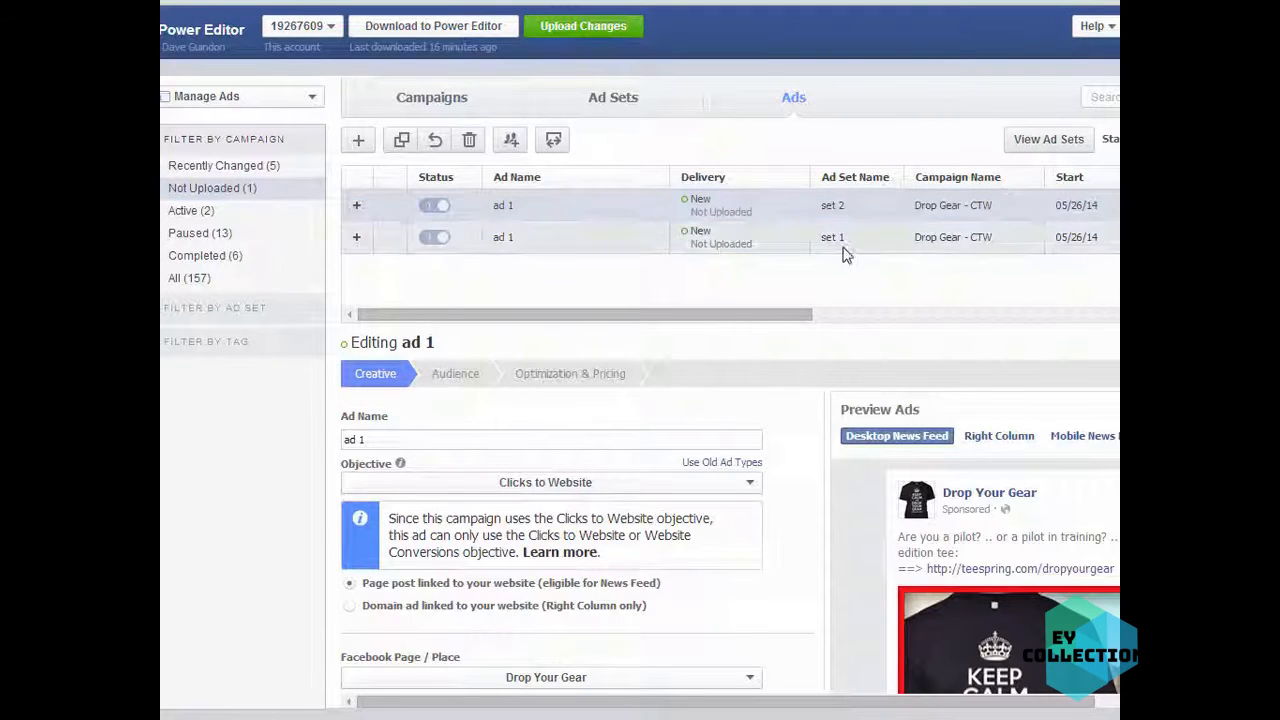
pyautogui.scroll(-5, 806, 560)
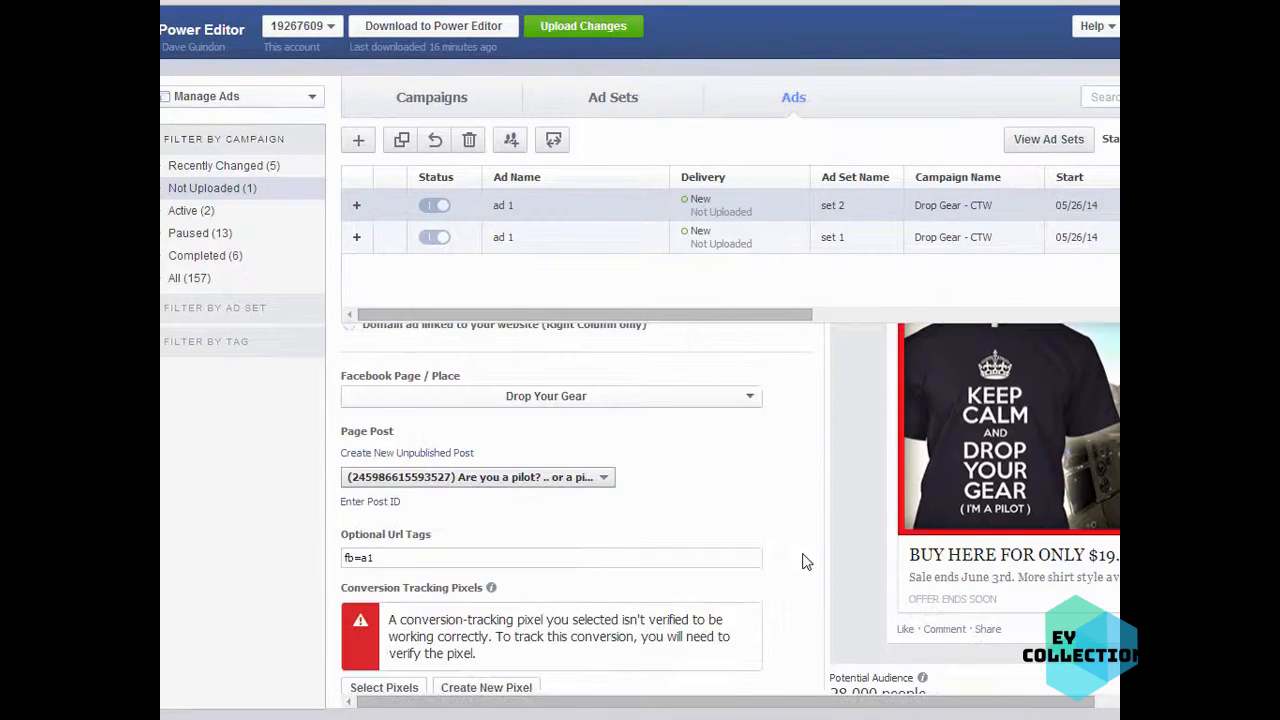
pyautogui.scroll(1, 806, 562)
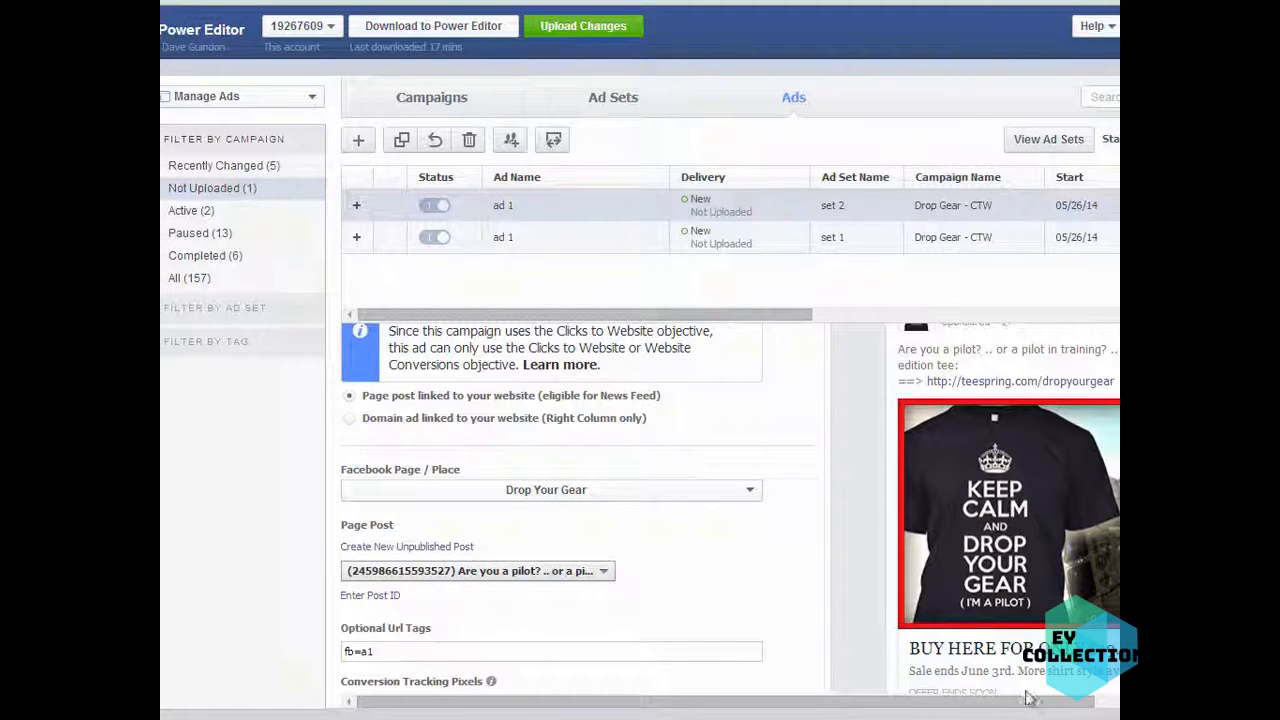
pyautogui.click(418, 547)
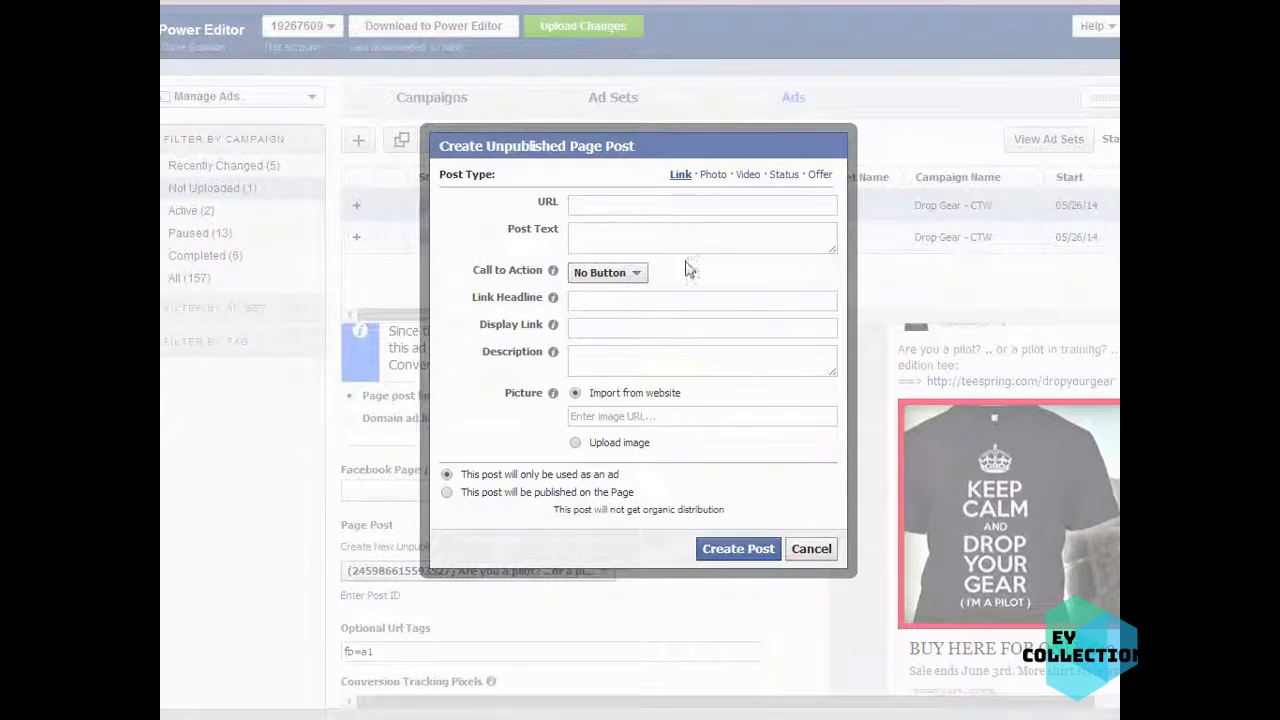
pyautogui.click(620, 443)
pyautogui.click(640, 448)
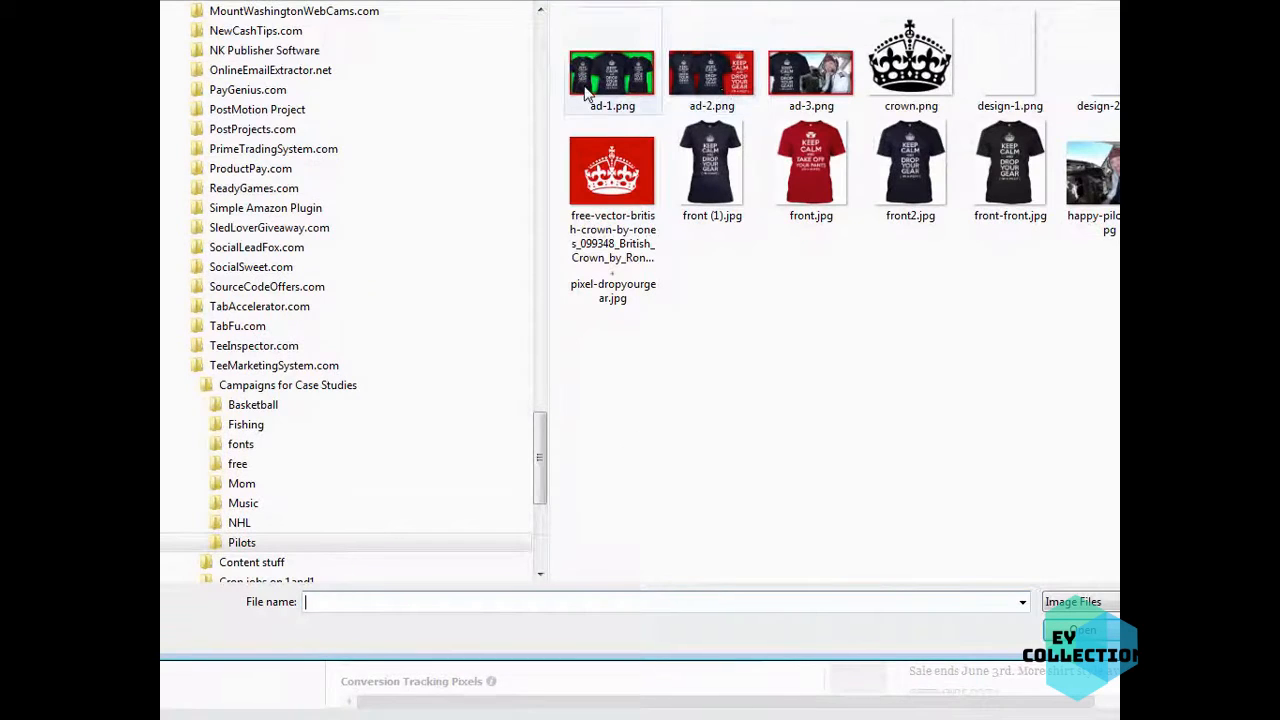
pyautogui.click(625, 90)
pyautogui.click(1082, 630)
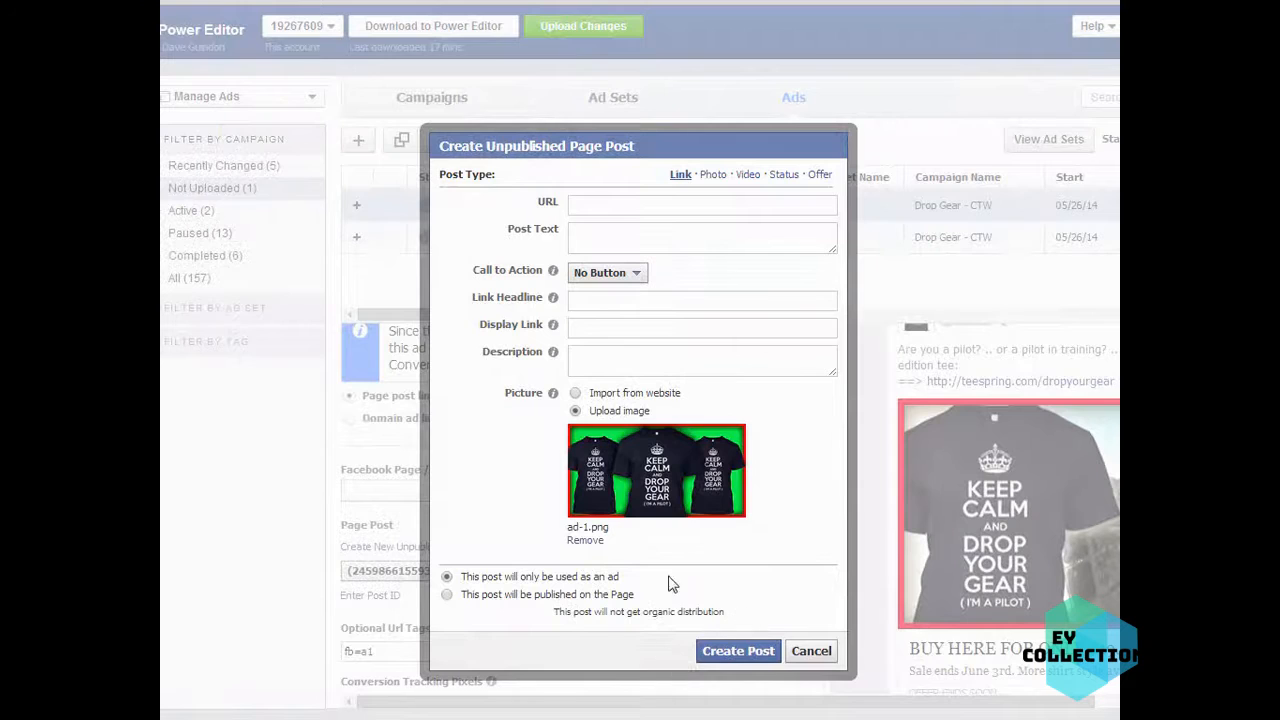
pyautogui.click(579, 201)
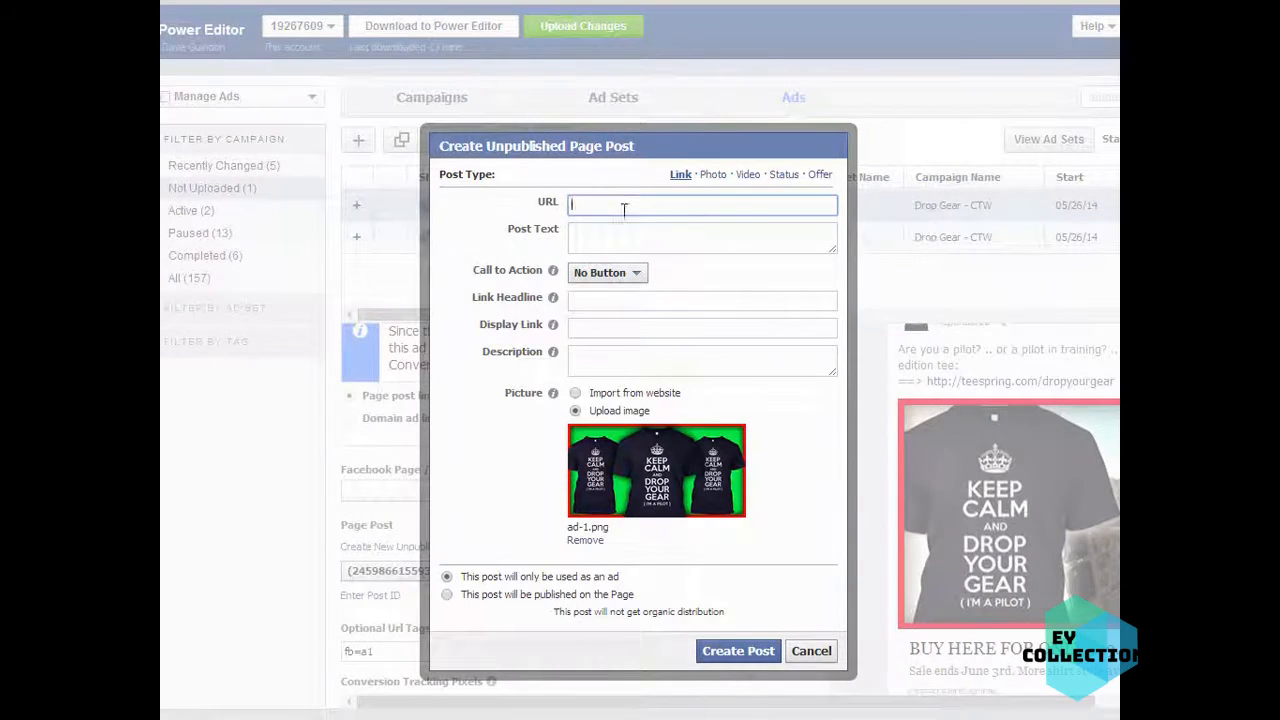
pyautogui.write('http://teespring.com/dropyourgear')
# Step: Enter "Are you a pilot? .. or a pilot in training?" as the post text and enlarge its text box
pyautogui.click(643, 240)
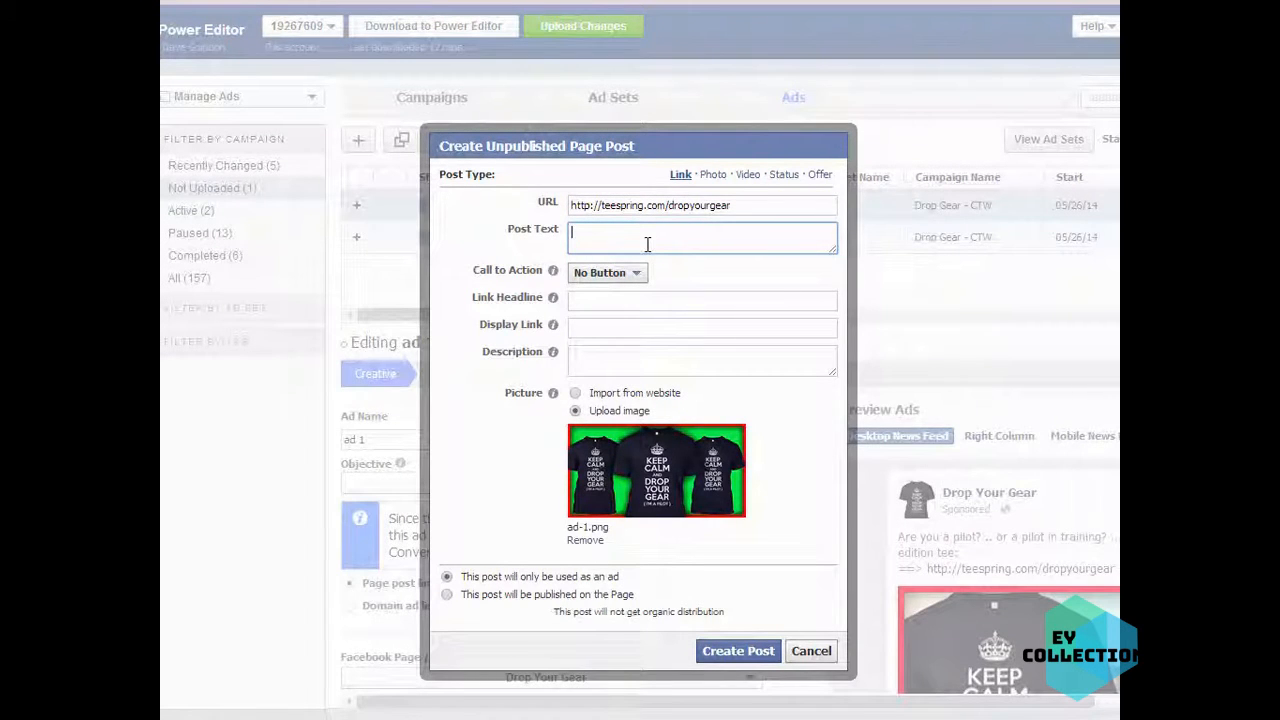
pyautogui.write('Are you a p')
pyautogui.press('BackSpace')
pyautogui.press('BackSpace')
pyautogui.press('BackSpace')
pyautogui.press('BackSpace')
pyautogui.write('n training')
pyautogui.moveTo(836, 257); pyautogui.dragTo(818, 320)
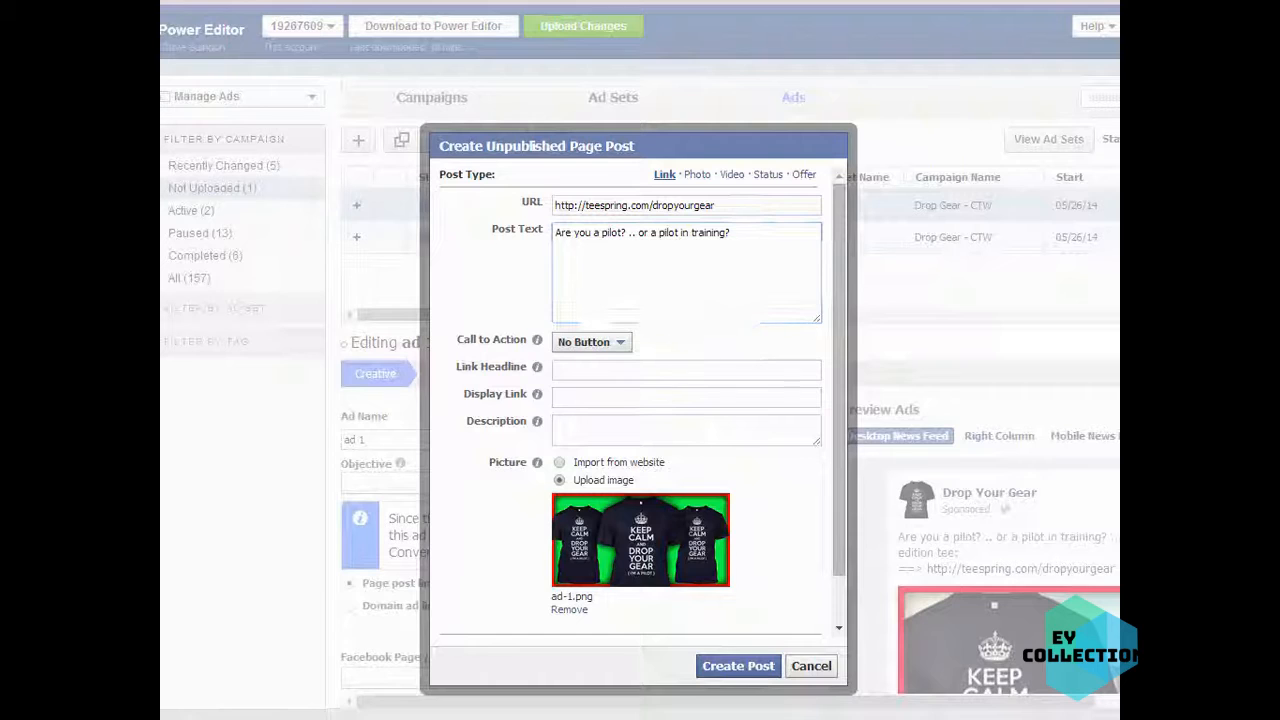
# Step: Switch to Tee Inspector and open its Data Bank
pyautogui.moveTo(575, 95); pyautogui.dragTo(553, 177)
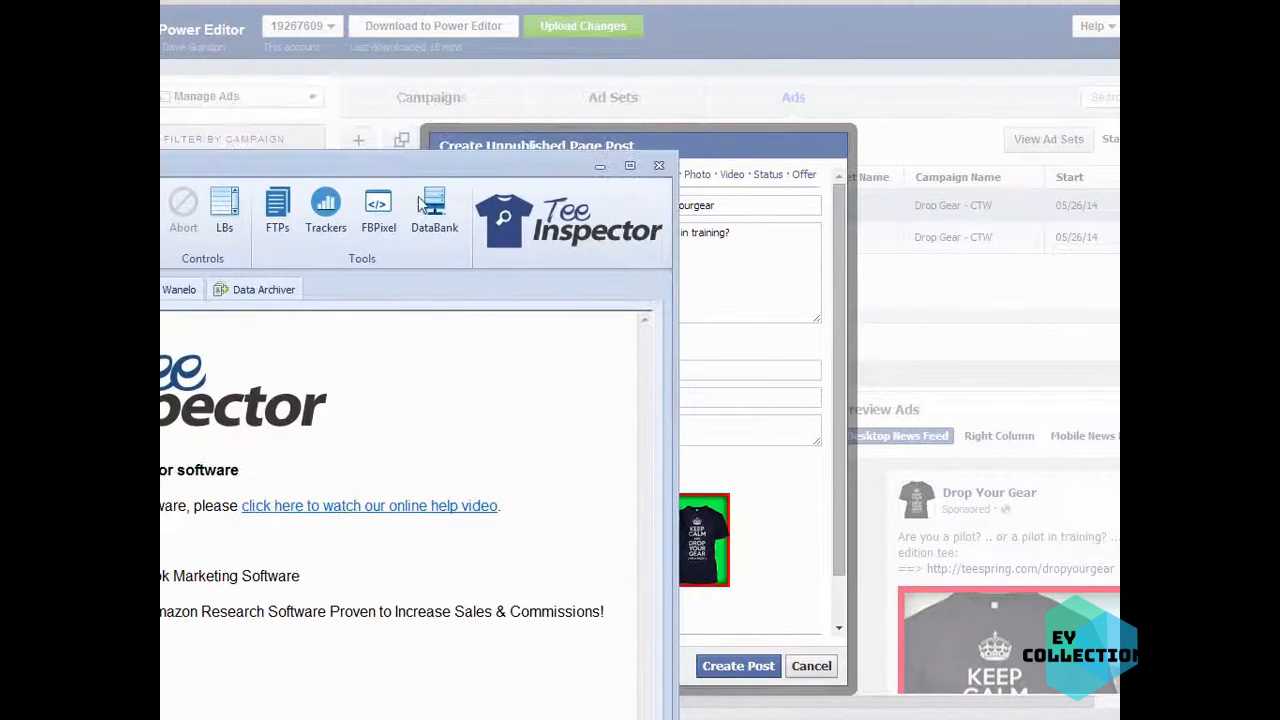
pyautogui.click(435, 215)
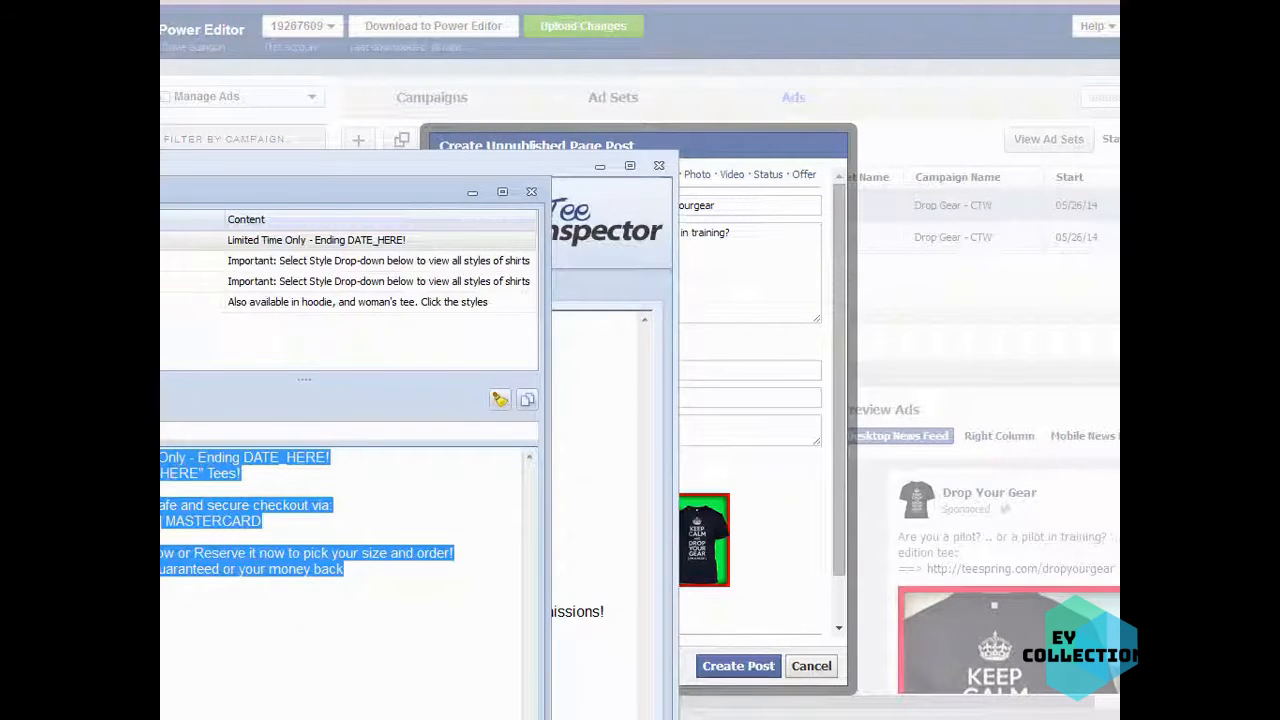
pyautogui.moveTo(420, 196); pyautogui.dragTo(567, 99)
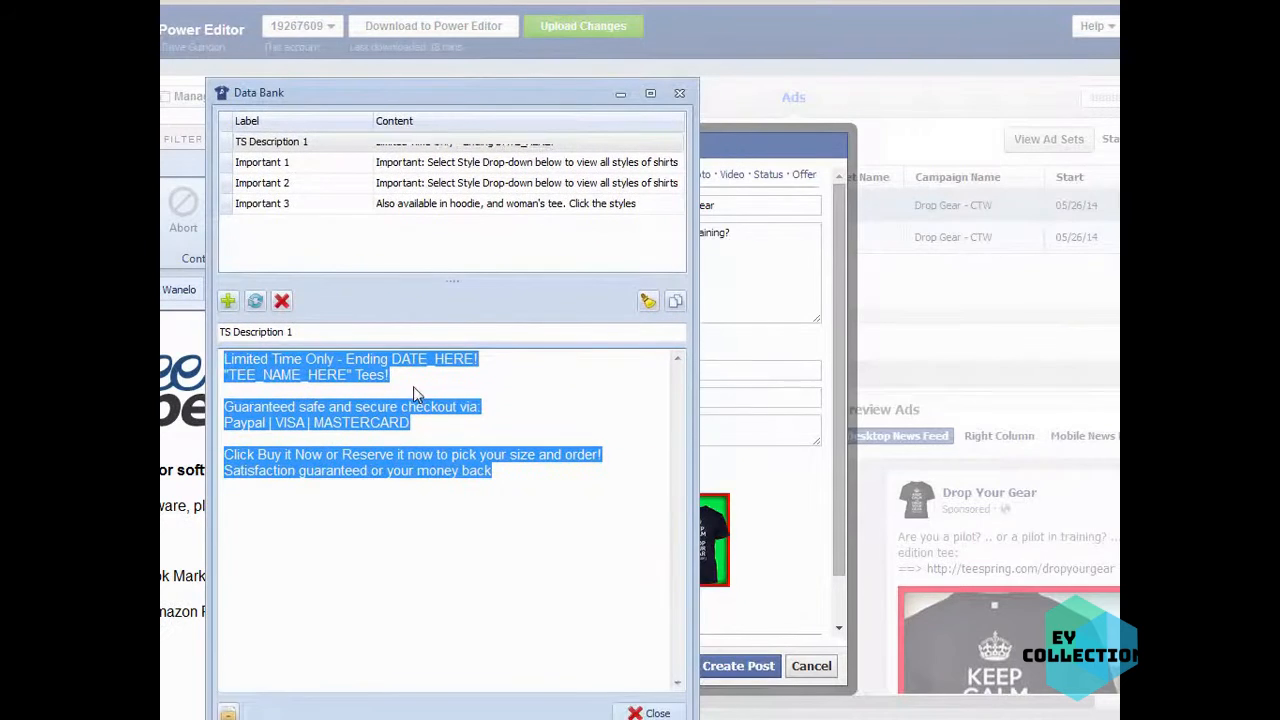
pyautogui.click(416, 598)
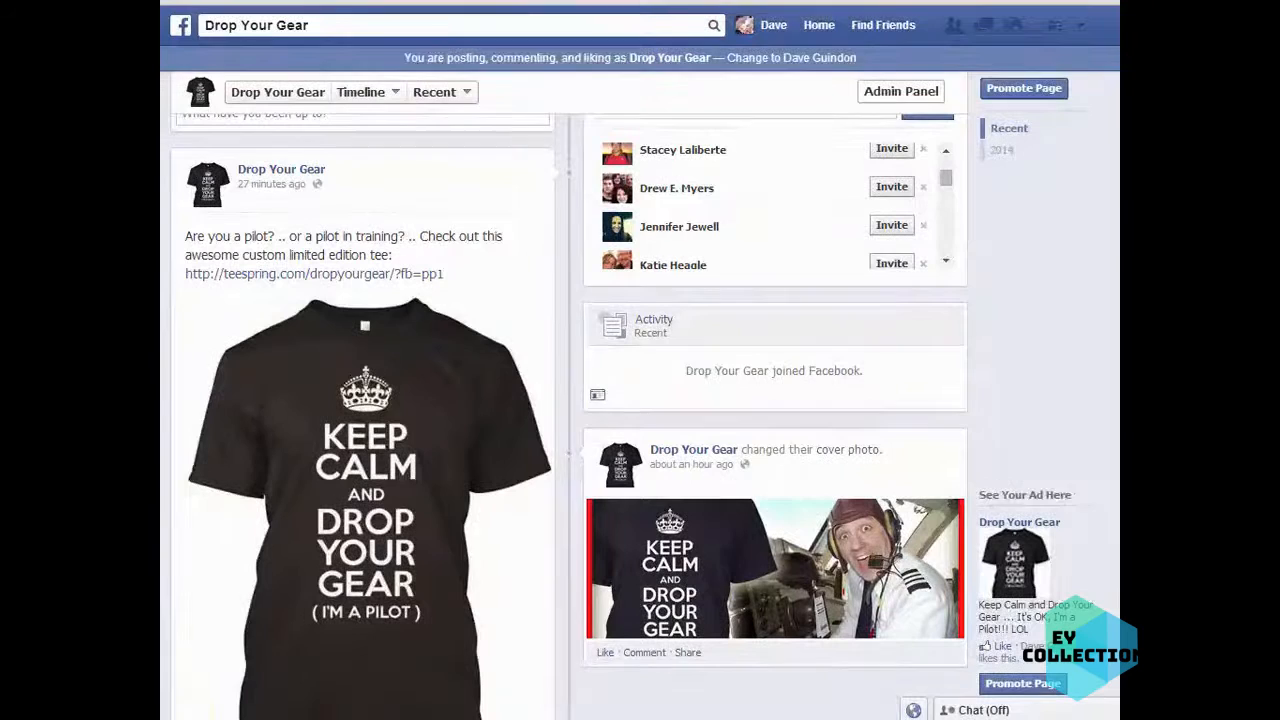
# Step: Copy the pilot tee post's text with its link from the Drop Your Gear page into a blank Data Bank entry
pyautogui.moveTo(468, 282); pyautogui.dragTo(190, 230)
pyautogui.hotkey('ctrl', 'c')
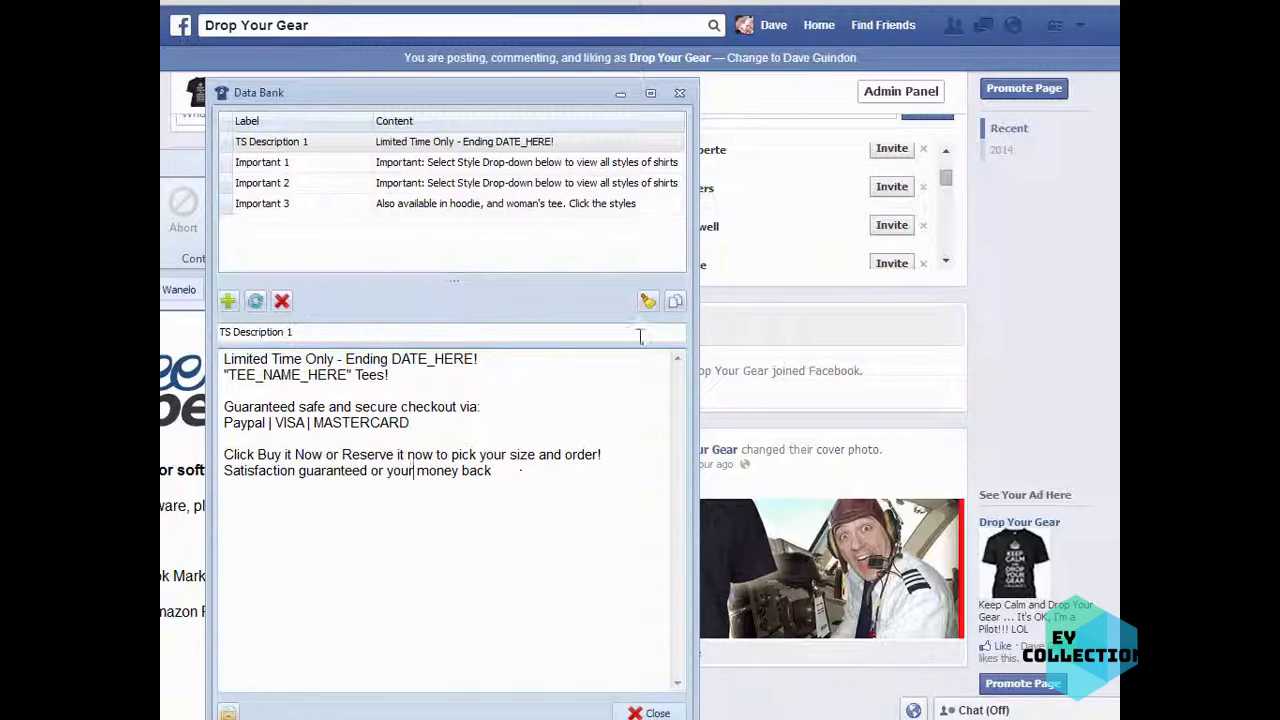
pyautogui.click(648, 301)
pyautogui.click(269, 400)
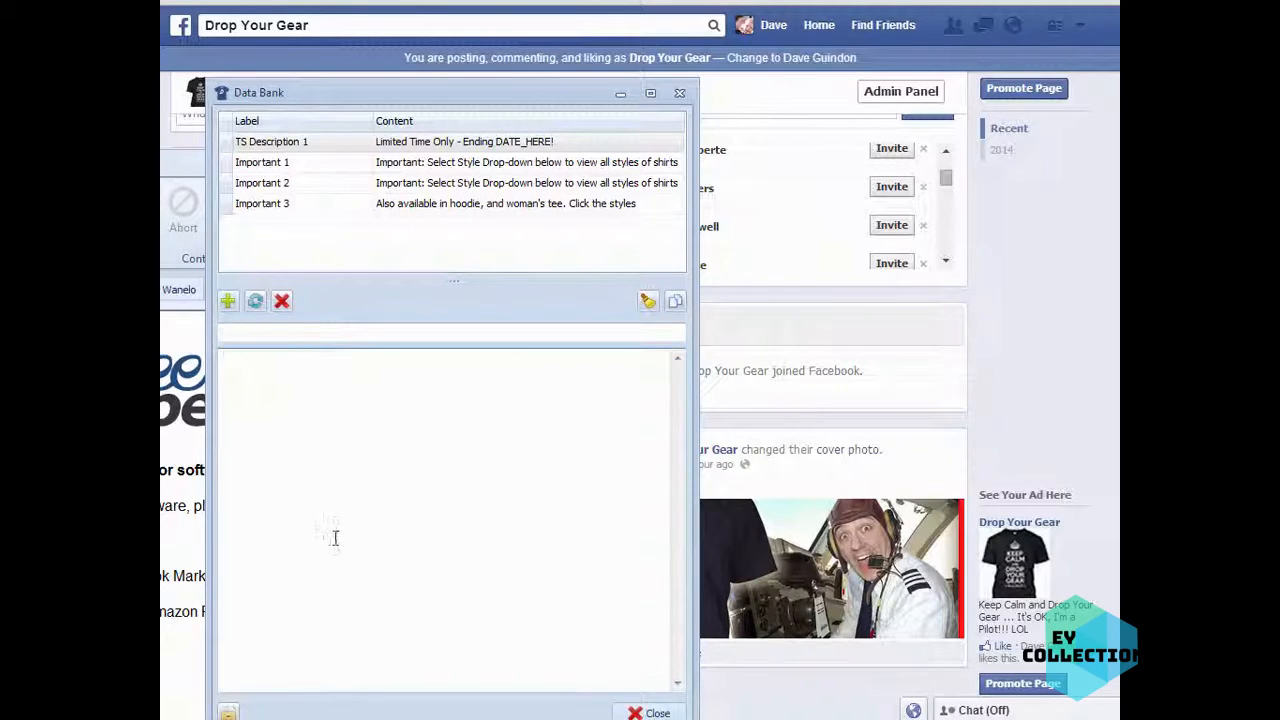
pyautogui.hotkey('ctrl', 'v')
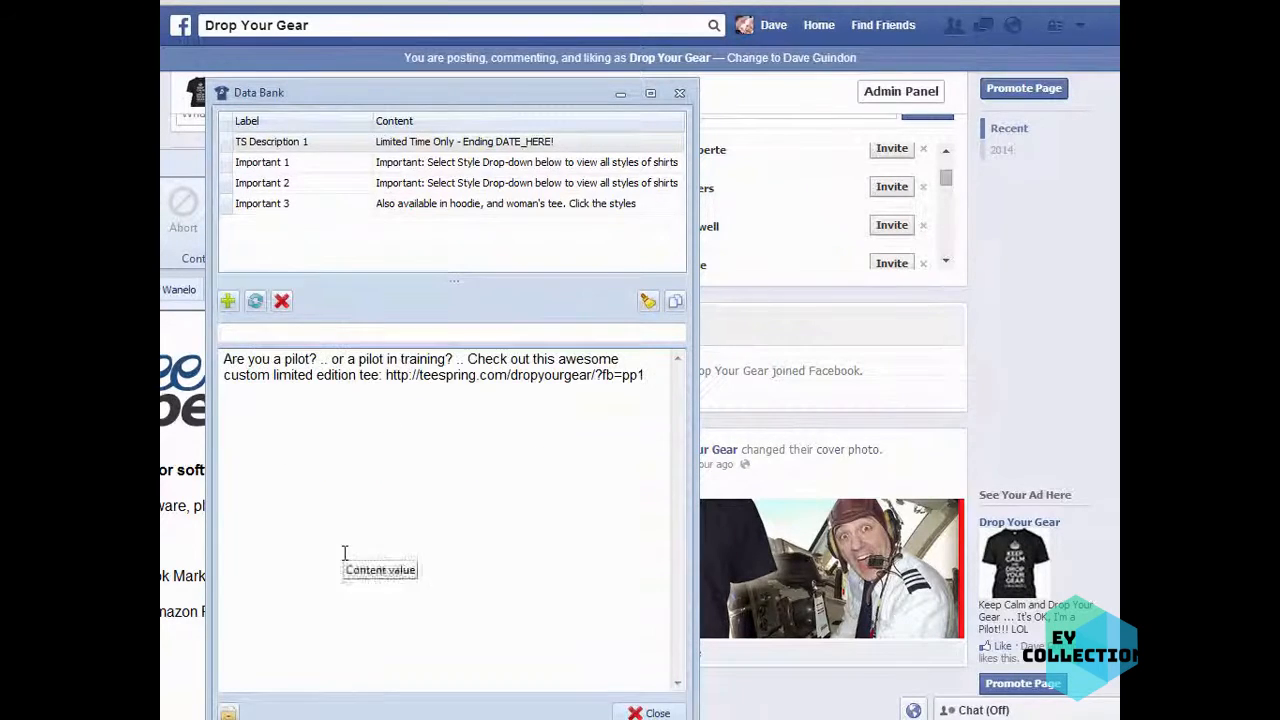
# Step: Replace the teespring link in the Data Bank content with the placeholder TEELINKHERE
pyautogui.moveTo(648, 374); pyautogui.dragTo(386, 375)
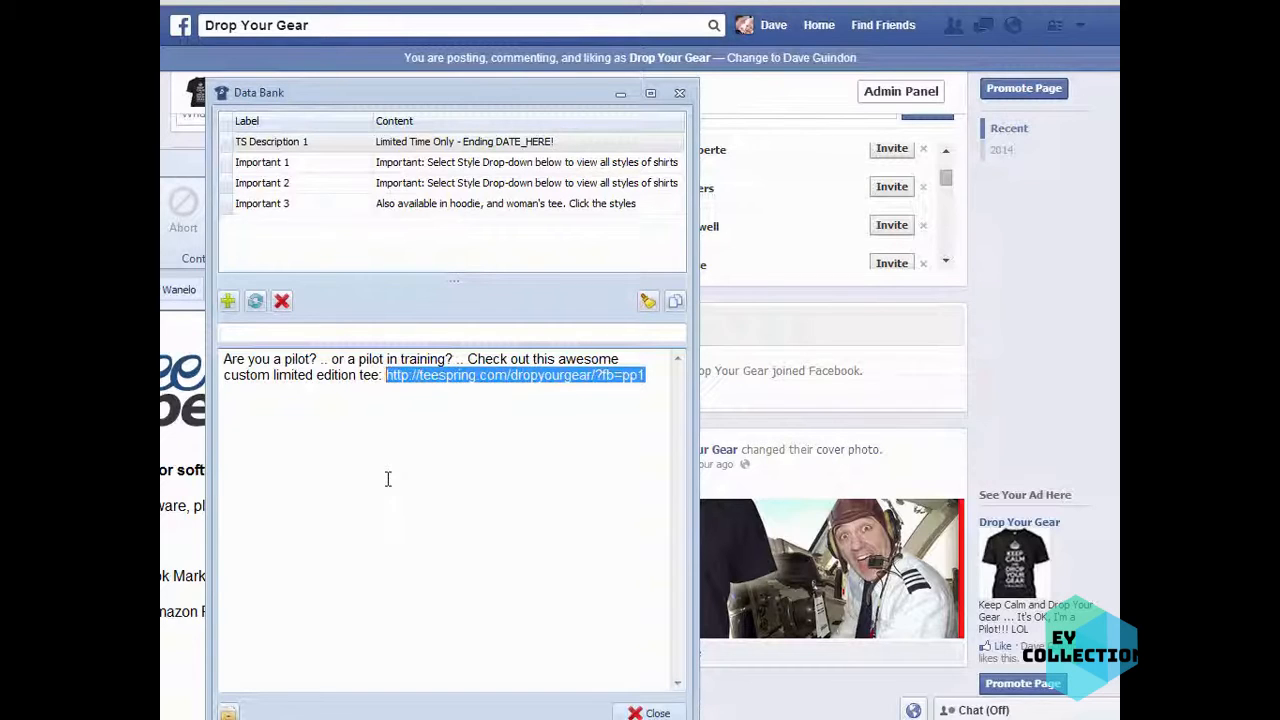
pyautogui.write('TEELINKH')
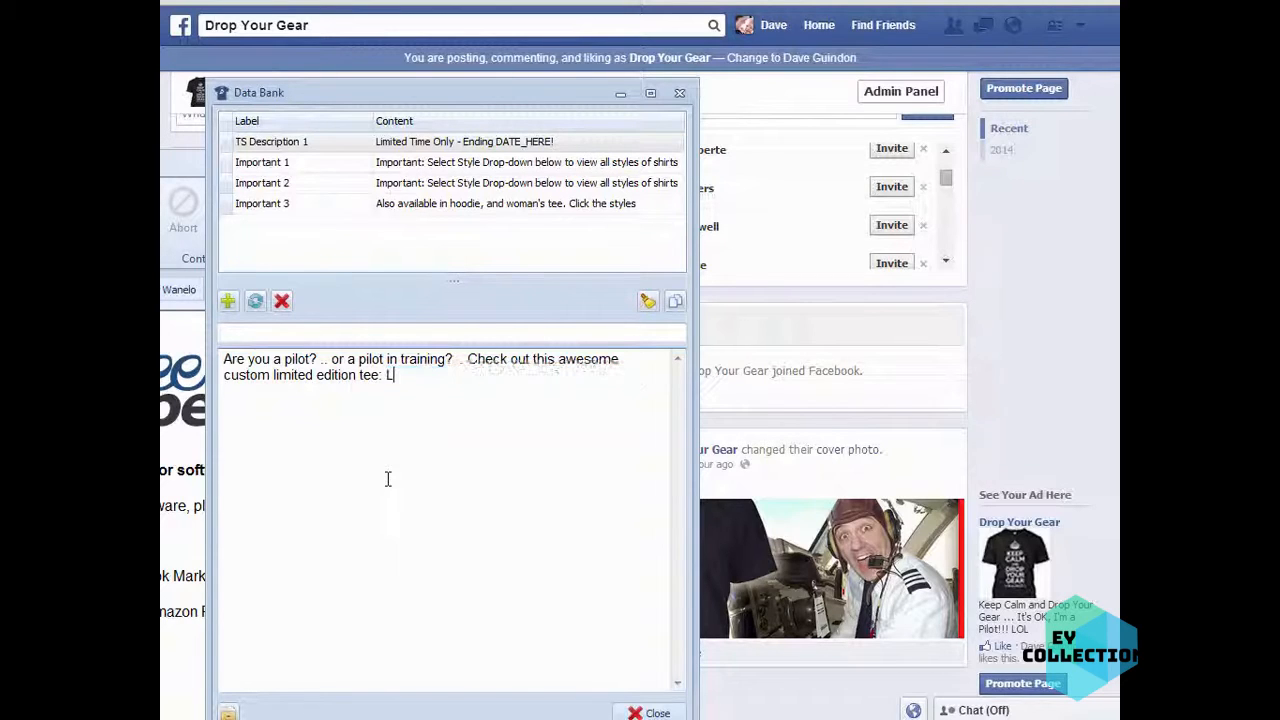
pyautogui.write('ERE')
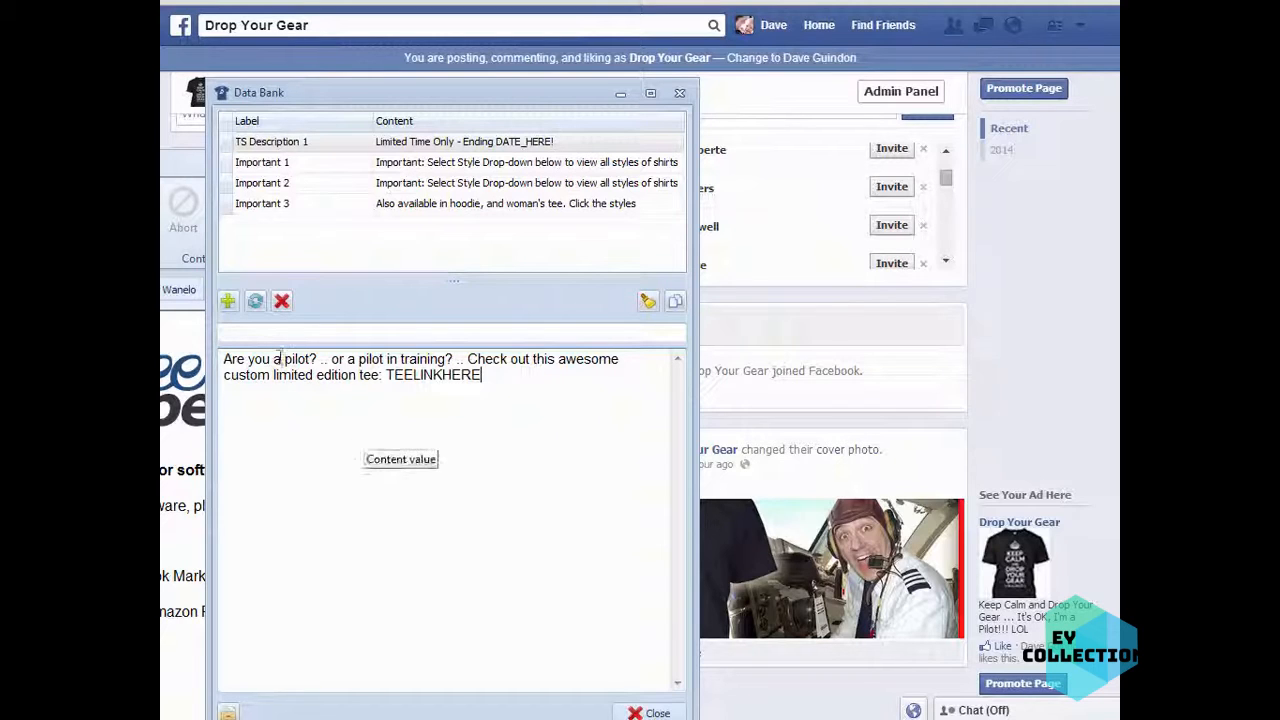
# Step: Label the Data Bank content "FB Ad Post 1", add it to the list and load the new entry
pyautogui.click(271, 334)
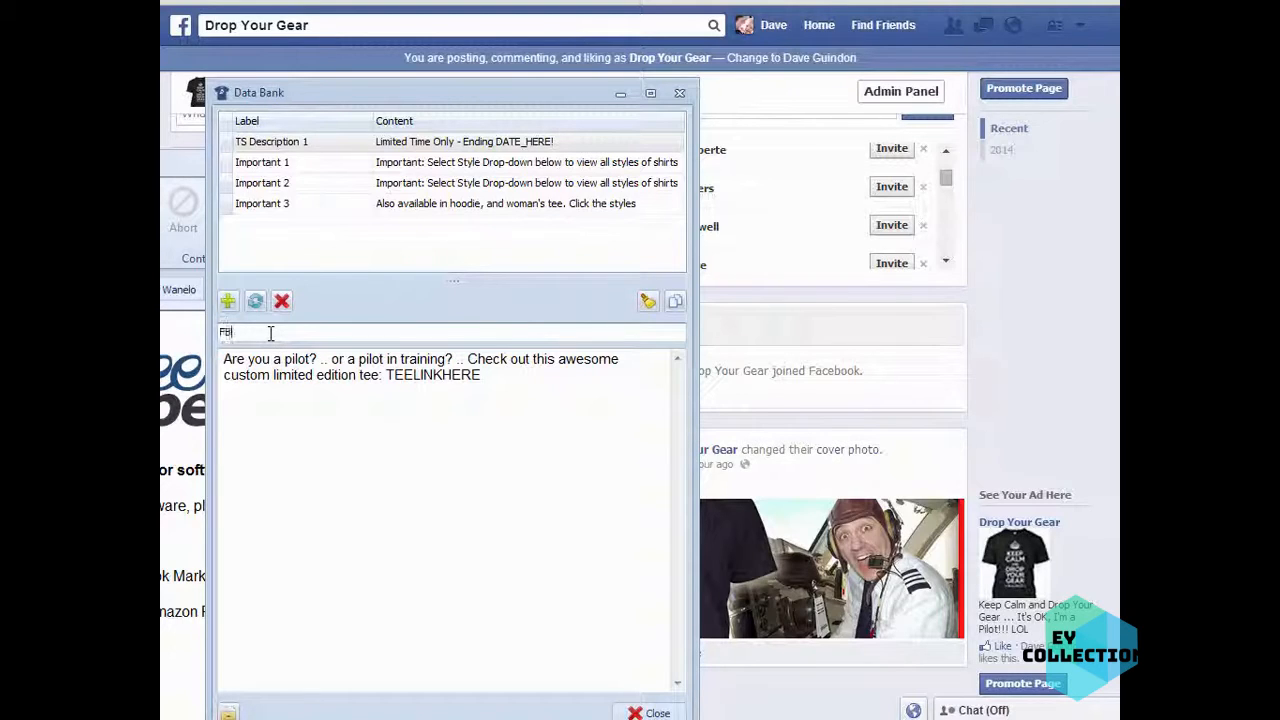
pyautogui.write('FB Ad Post 1')
pyautogui.click(228, 300)
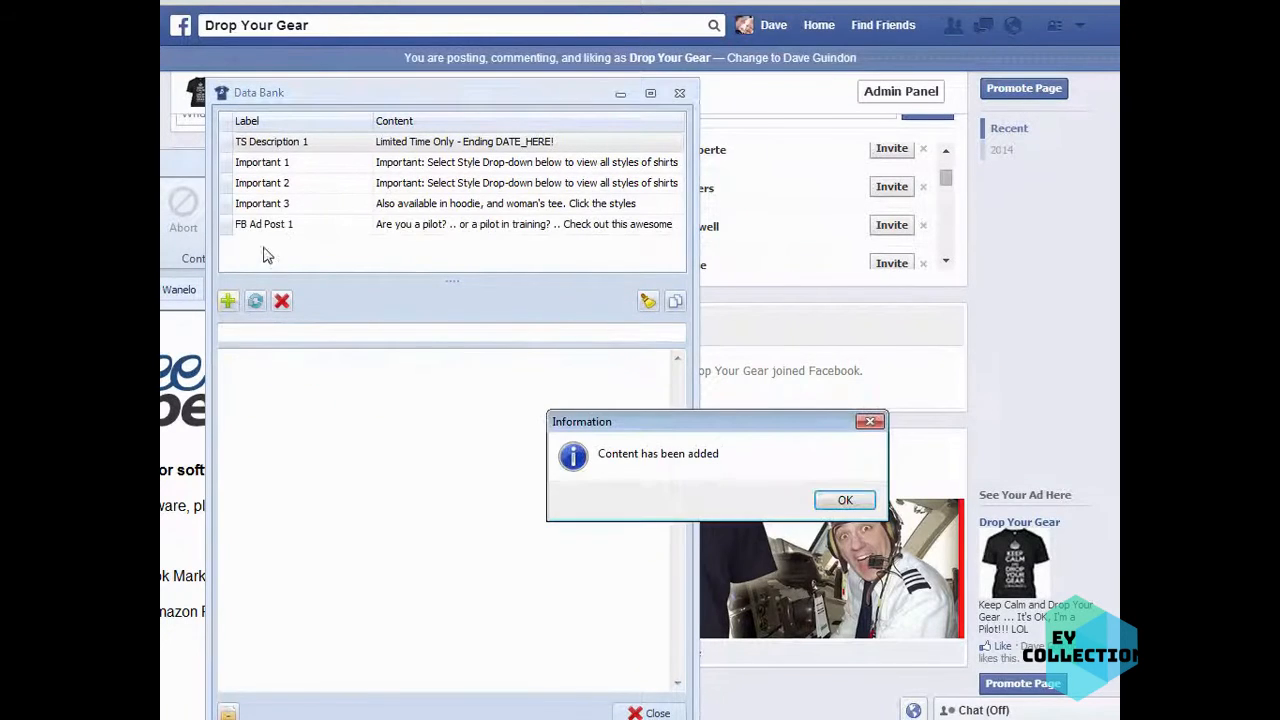
pyautogui.click(848, 500)
pyautogui.click(405, 233)
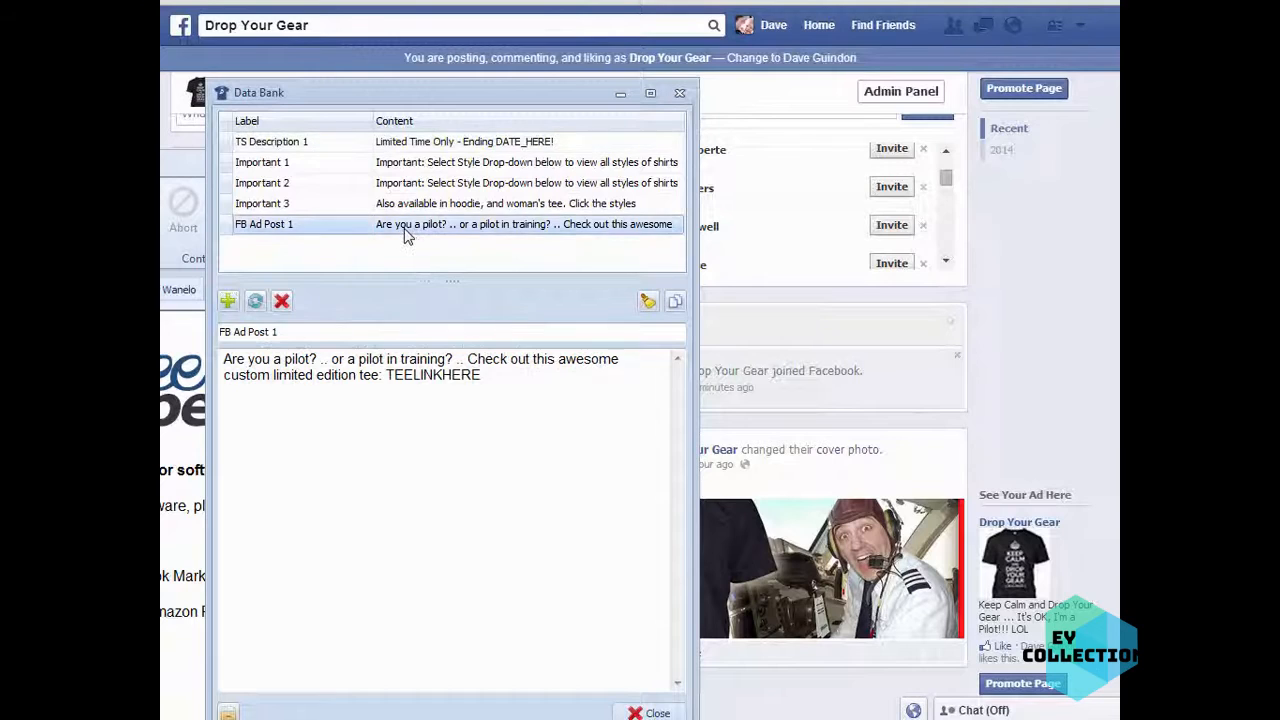
pyautogui.moveTo(522, 98); pyautogui.dragTo(220, 148)
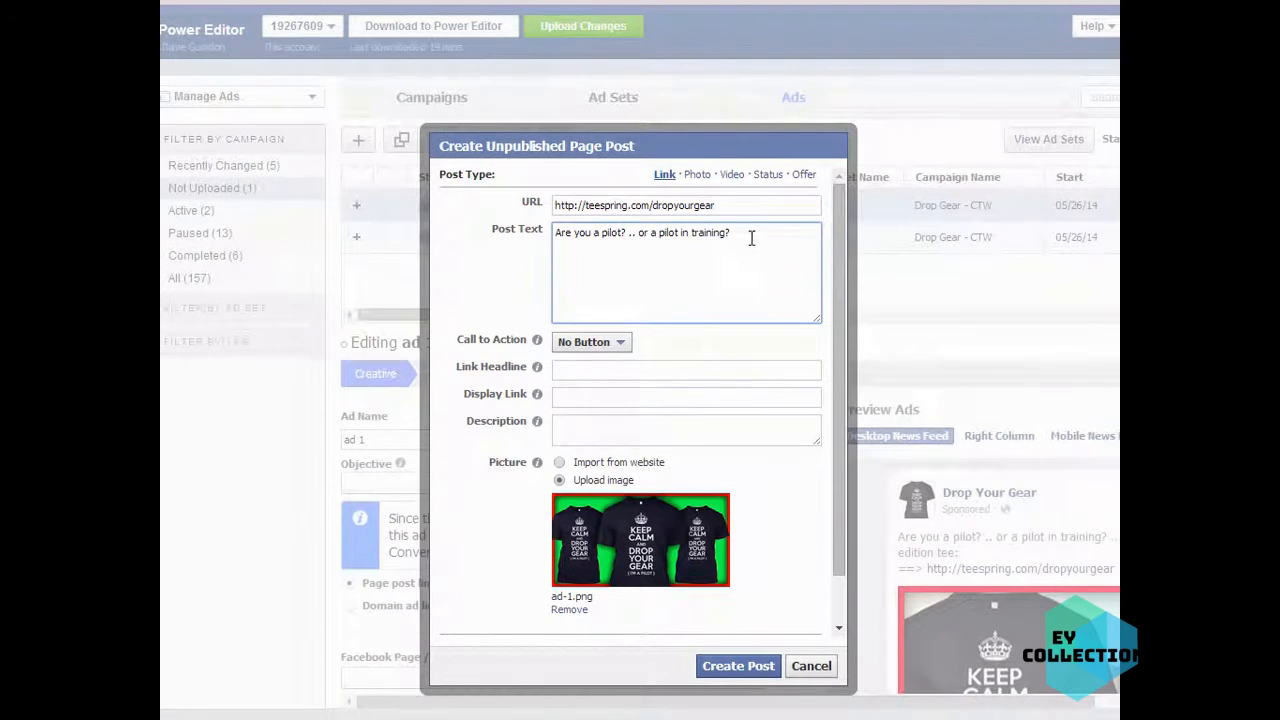
# Step: Replace the unpublished post's text in Power Editor with the "FB Ad Post 1" content copied from the Data Bank
pyautogui.moveTo(751, 234); pyautogui.dragTo(530, 236)
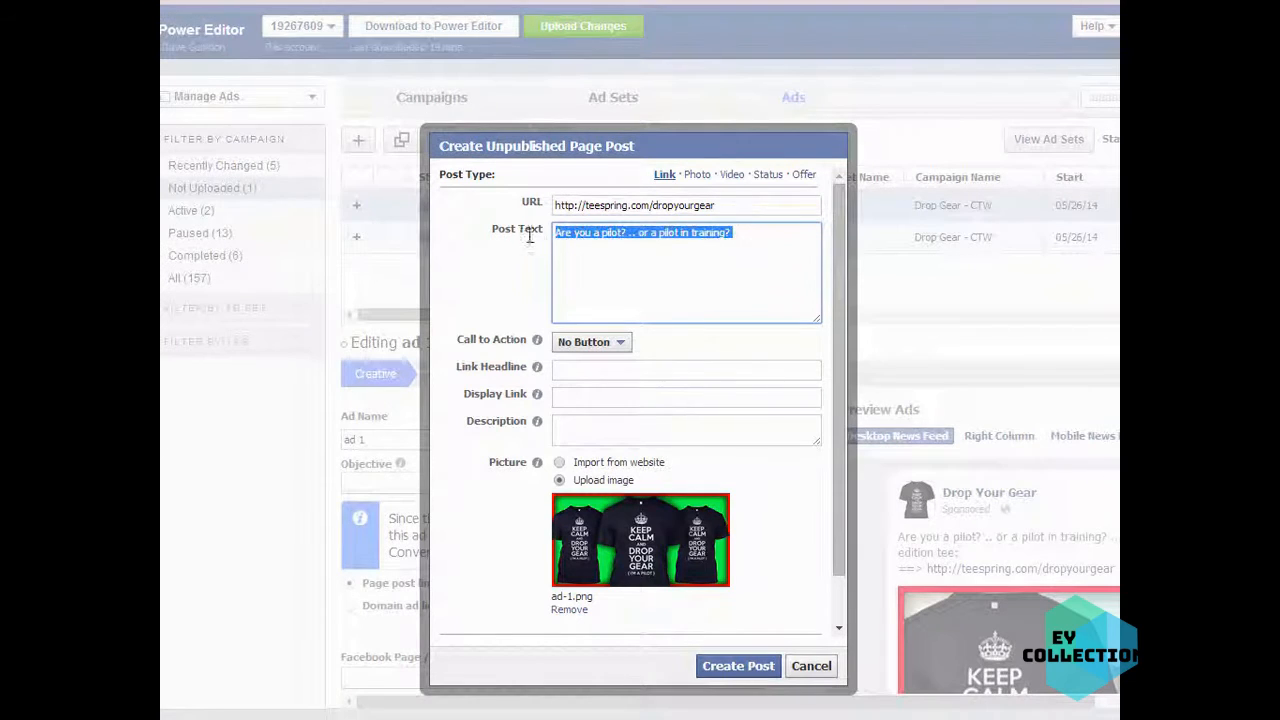
pyautogui.press('BackSpace')
pyautogui.hotkey('alt', 'Tab')
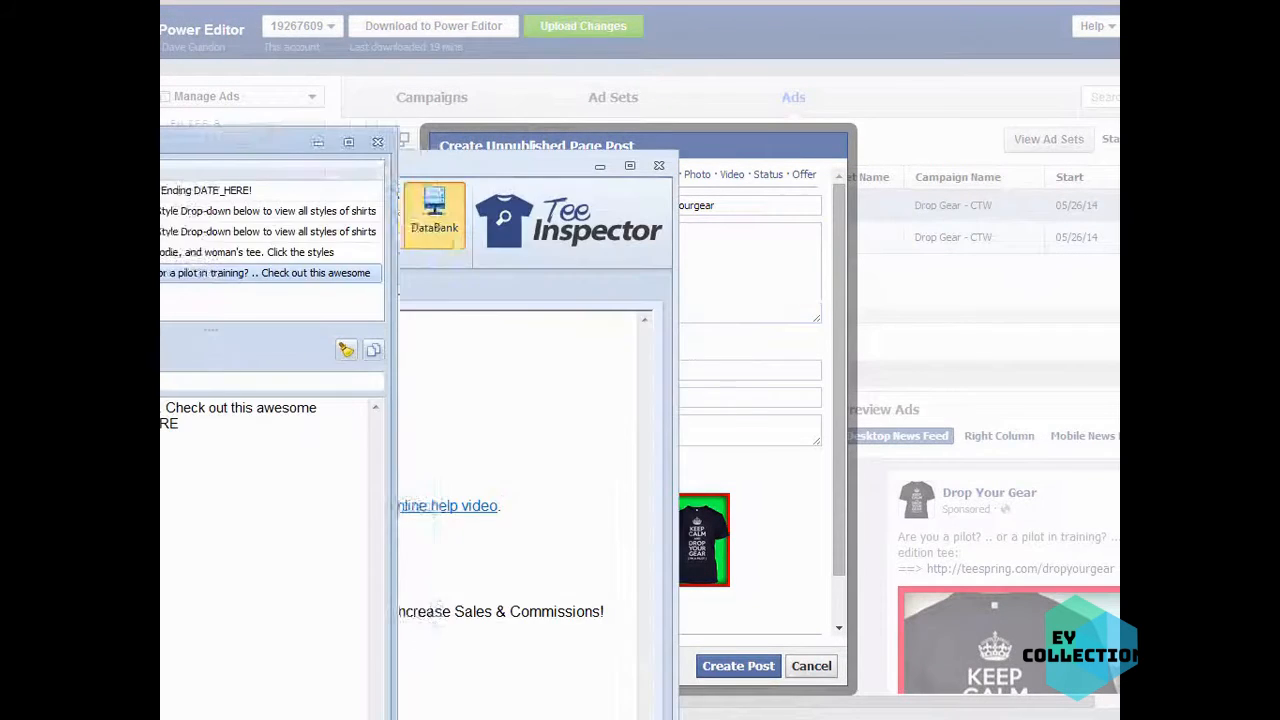
pyautogui.moveTo(80, 151); pyautogui.dragTo(337, 69)
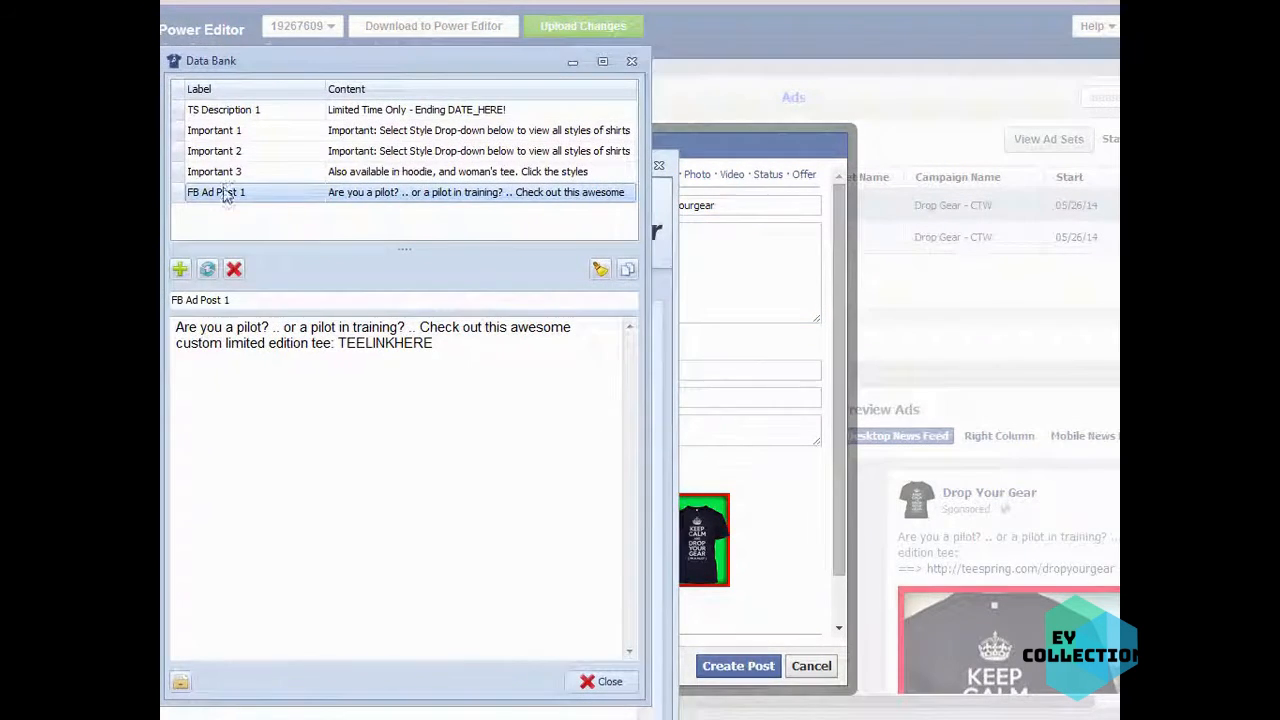
pyautogui.doubleClick(360, 197)
pyautogui.hotkey('ctrl', 'c')
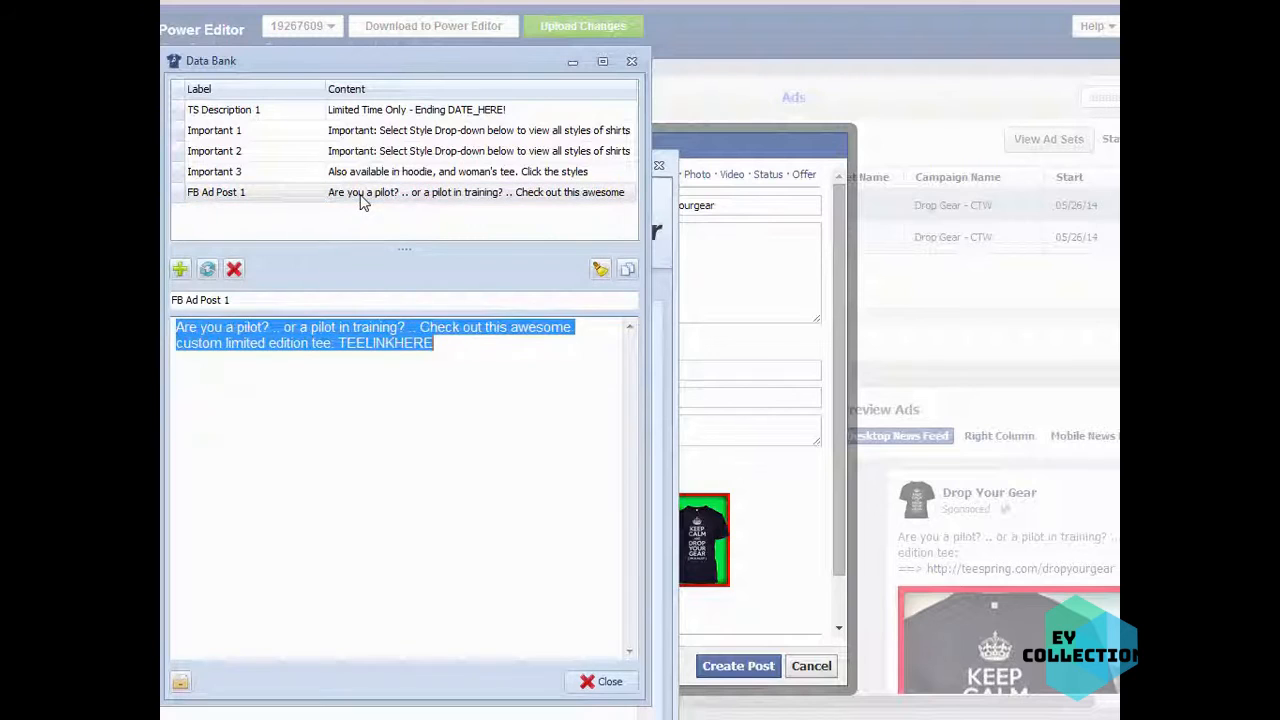
pyautogui.click(742, 148)
pyautogui.rightClick(646, 251)
pyautogui.click(660, 357)
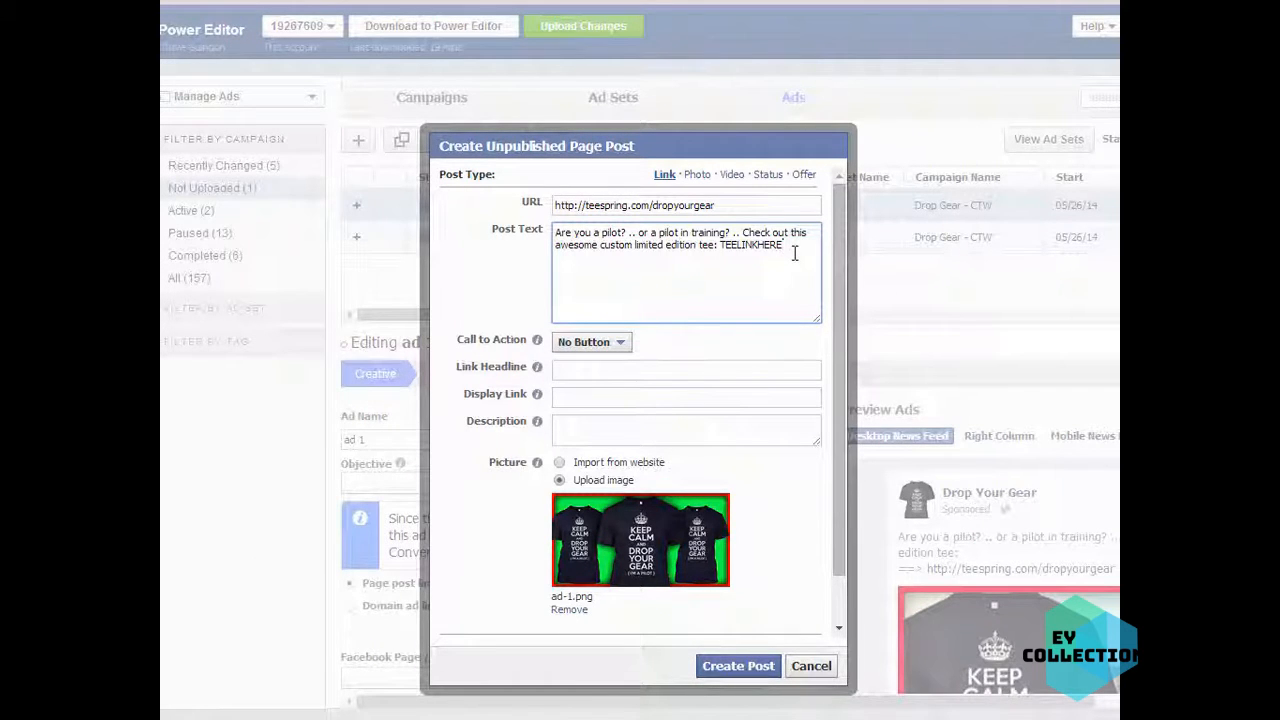
pyautogui.press('BackSpace')
pyautogui.press('BackSpace')
pyautogui.press('BackSpace')
pyautogui.press('BackSpace')
pyautogui.press('BackSpace')
pyautogui.press('BackSpace')
pyautogui.press('BackSpace')
pyautogui.press('BackSpace')
pyautogui.press('BackSpace')
pyautogui.press('BackSpace')
pyautogui.press('BackSpace')
pyautogui.moveTo(726, 204); pyautogui.dragTo(545, 205)
pyautogui.hotkey('ctrl', 'c')
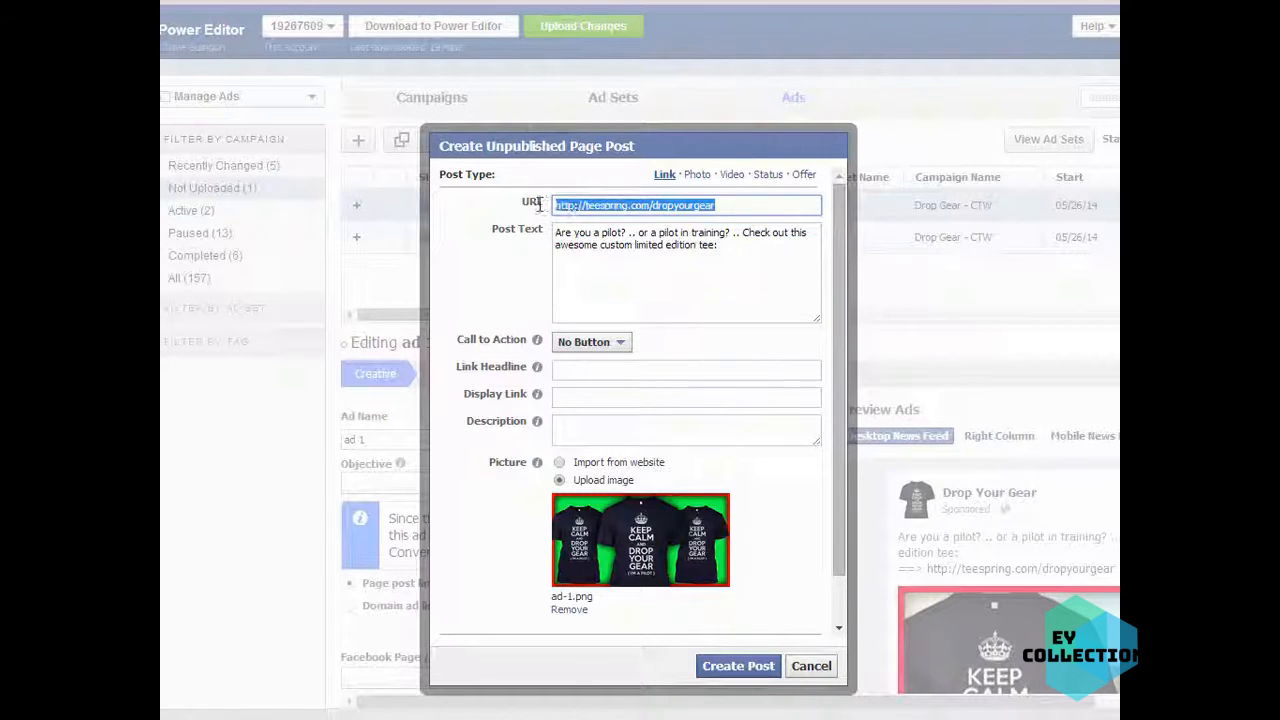
pyautogui.click(746, 251)
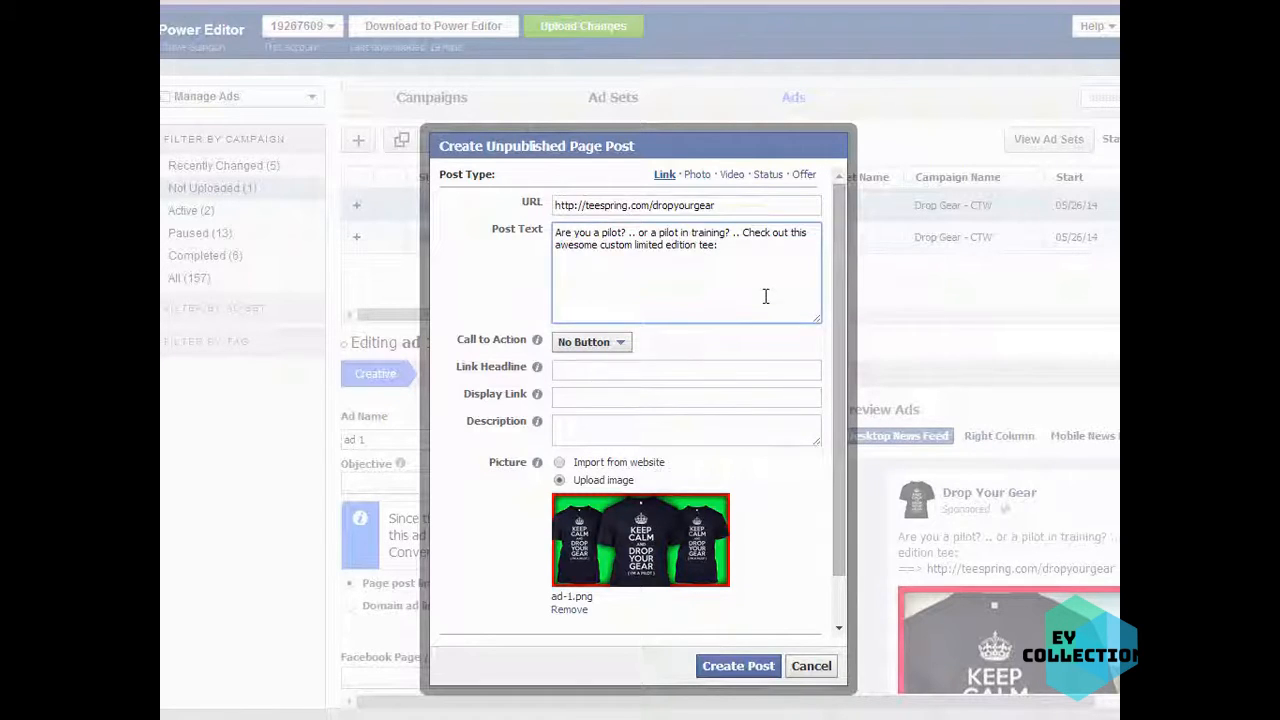
pyautogui.hotkey('ctrl', 'v')
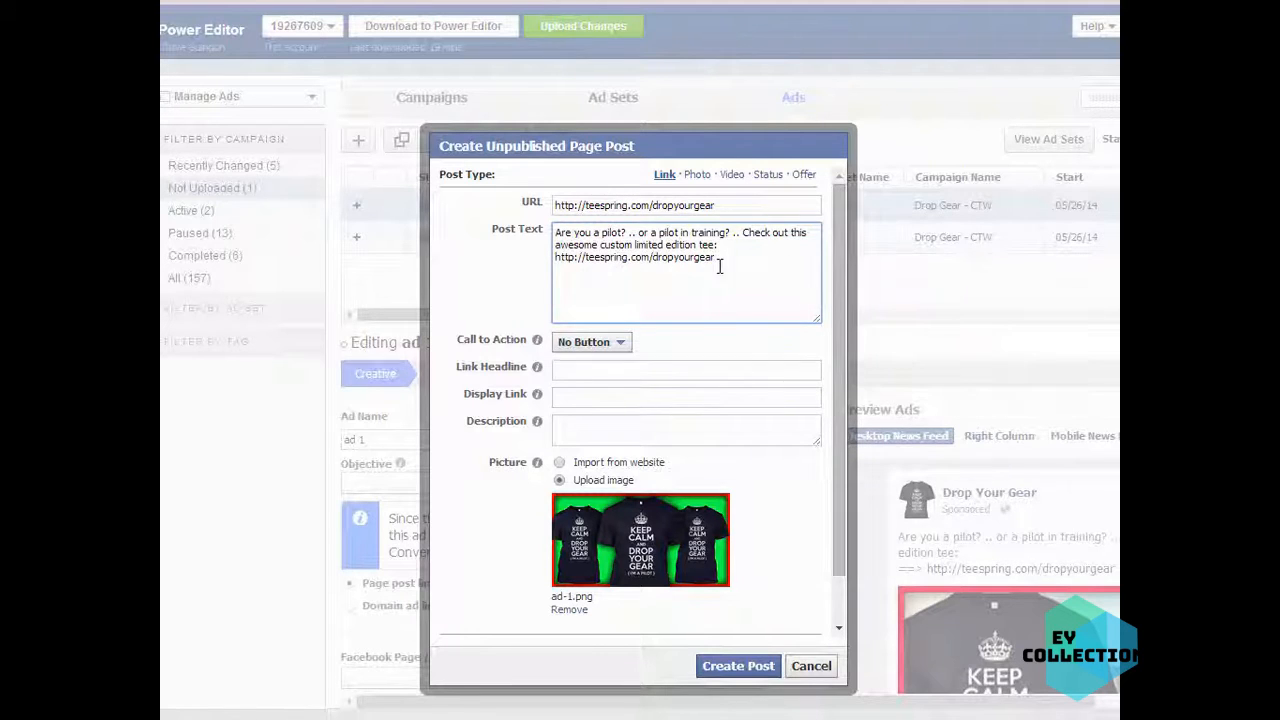
# Step: Set the post's call to action to Shop Now and its link headline to "BUY HERE FOR ONLY $19.50"
pyautogui.click(620, 342)
pyautogui.click(610, 386)
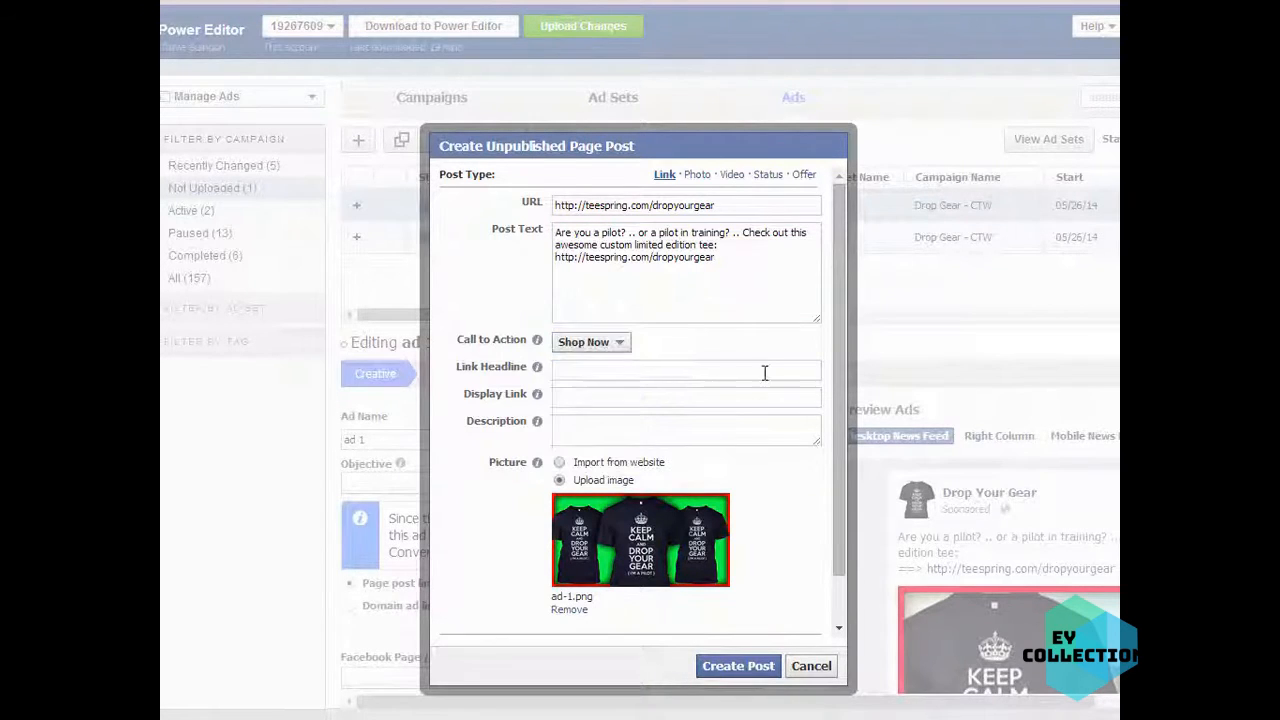
pyautogui.click(660, 371)
pyautogui.write('CL')
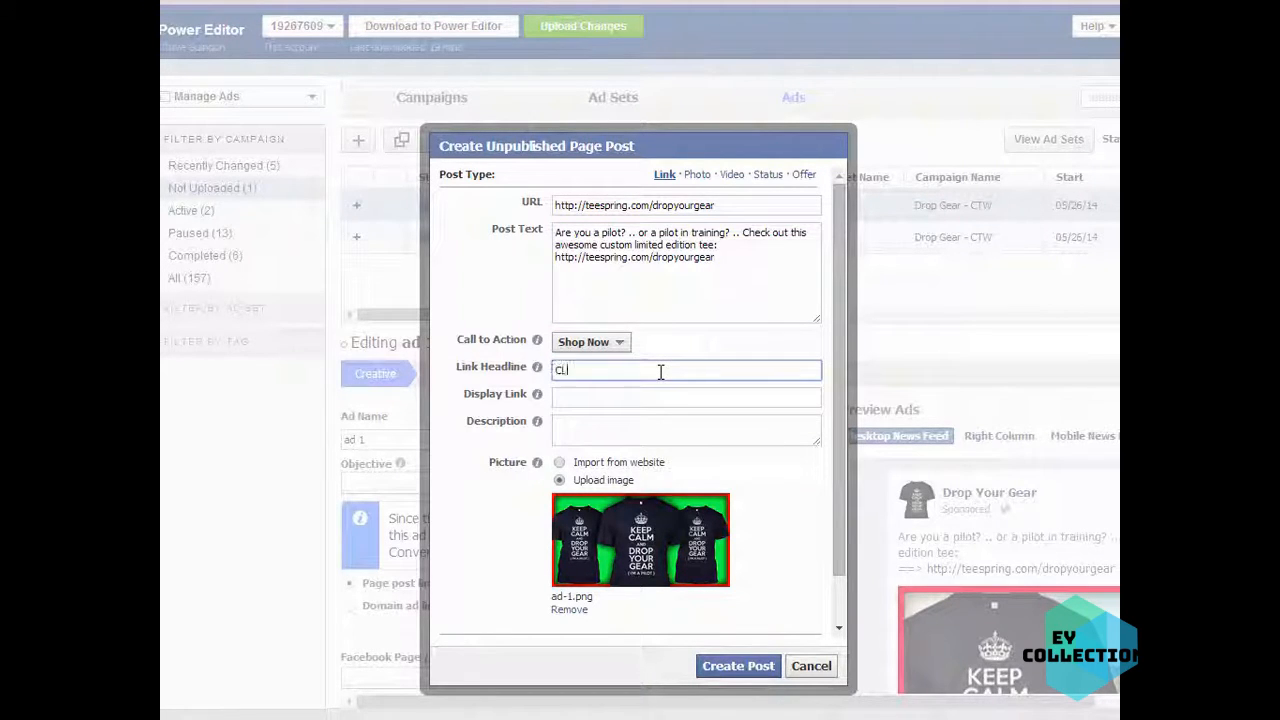
pyautogui.write('ICK HERE TO BUY,F')
pyautogui.press('BackSpace')
pyautogui.press('BackSpace')
pyautogui.press('BackSpace')
pyautogui.press('BackSpace')
pyautogui.press('BackSpace')
pyautogui.press('BackSpace')
pyautogui.press('BackSpace')
pyautogui.press('BackSpace')
pyautogui.press('BackSpace')
pyautogui.press('BackSpace')
pyautogui.press('BackSpace')
pyautogui.press('BackSpace')
pyautogui.press('BackSpace')
pyautogui.press('BackSpace')
pyautogui.write('BUY HERE FOR ONLY $10')
pyautogui.press('BackSpace')
pyautogui.write('=')
# Step: Copy the link headline and replace the loaded content in the Data Bank with it
pyautogui.moveTo(700, 371); pyautogui.dragTo(517, 378)
pyautogui.hotkey('ctrl', 'c')
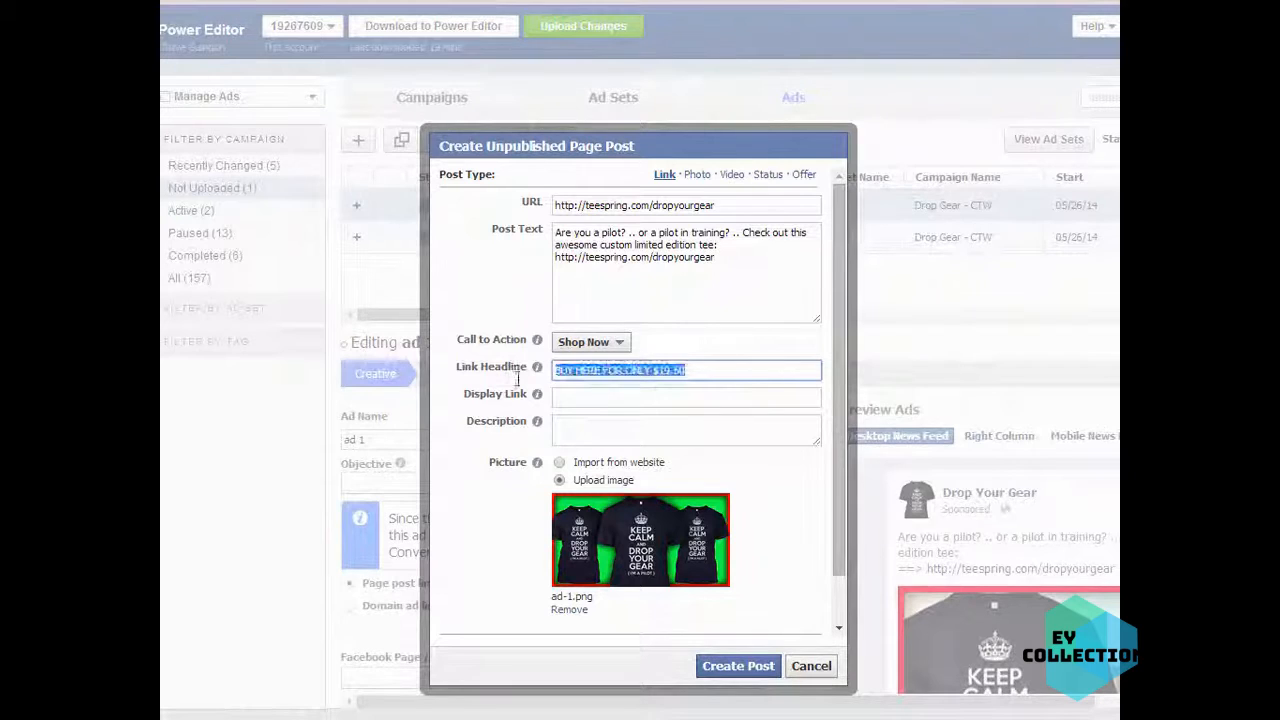
pyautogui.click(420, 717)
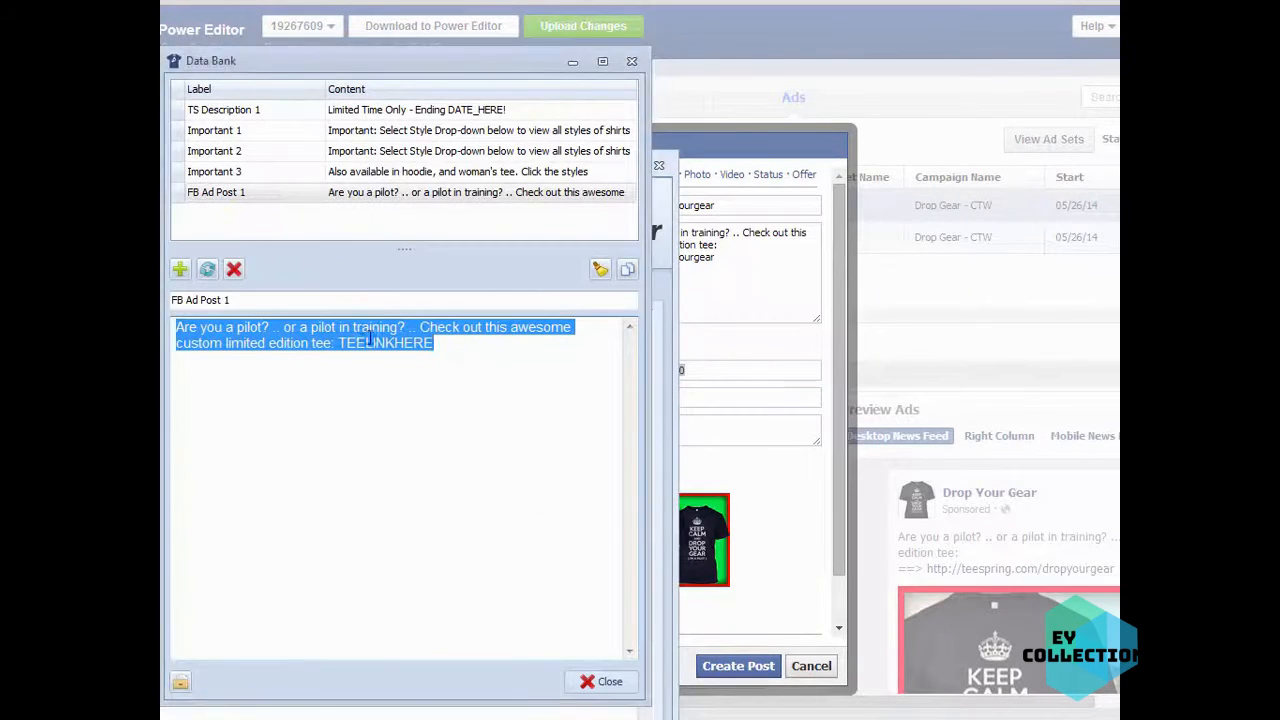
pyautogui.click(475, 350)
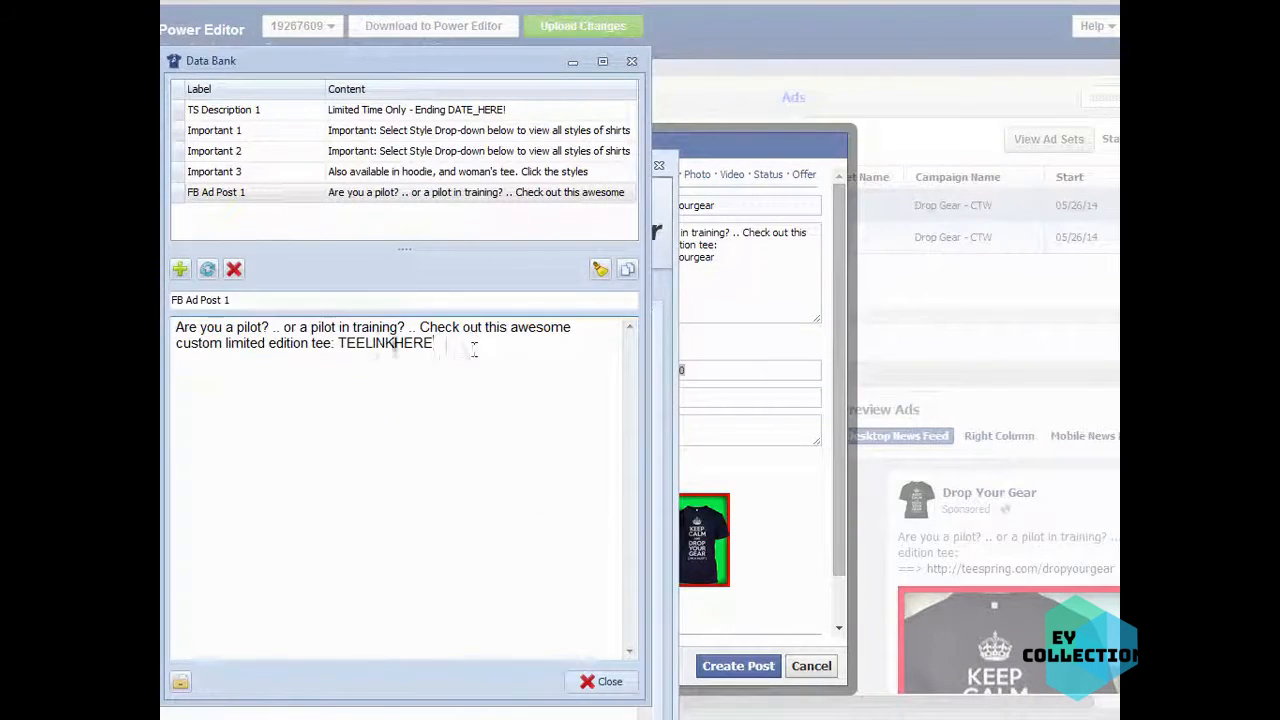
pyautogui.hotkey('ctrl', 'a')
pyautogui.hotkey('ctrl', 'v')
# Step: Label the headline content "Link Headline 1" and add it to the Data Bank as a new entry
pyautogui.tripleClick(286, 301)
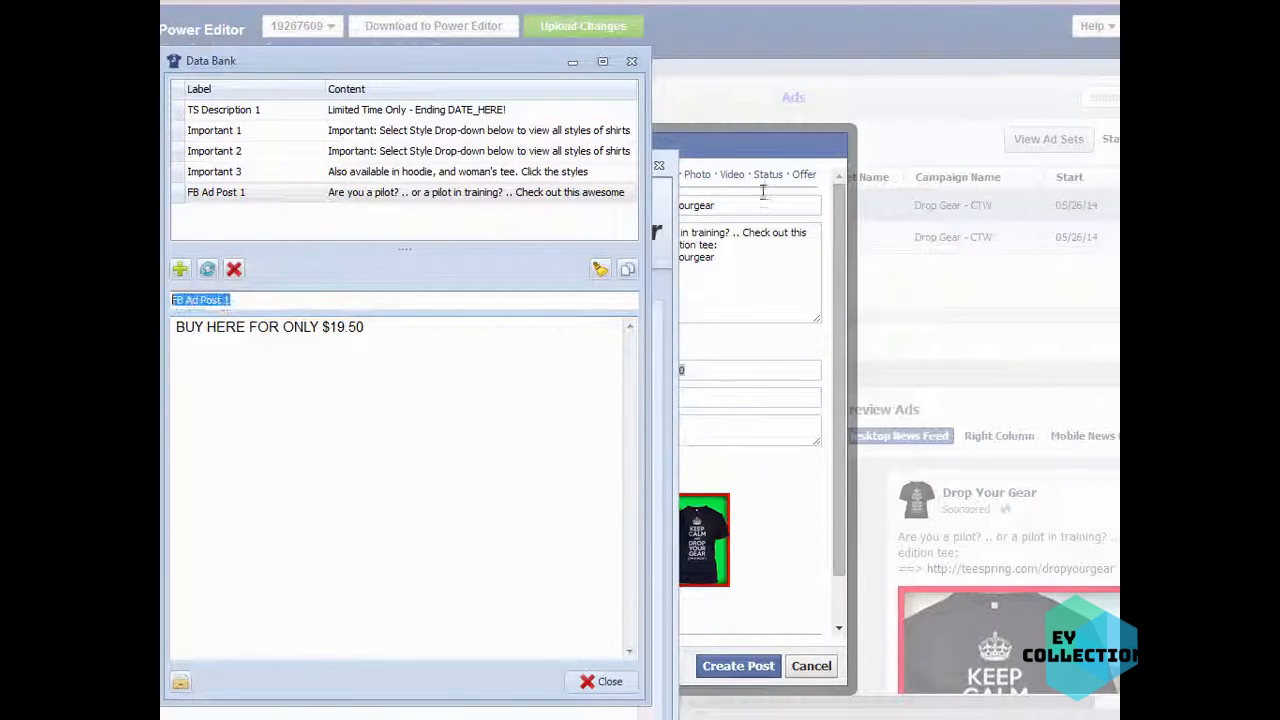
pyautogui.click(741, 137)
pyautogui.hotkey('alt', 'Tab')
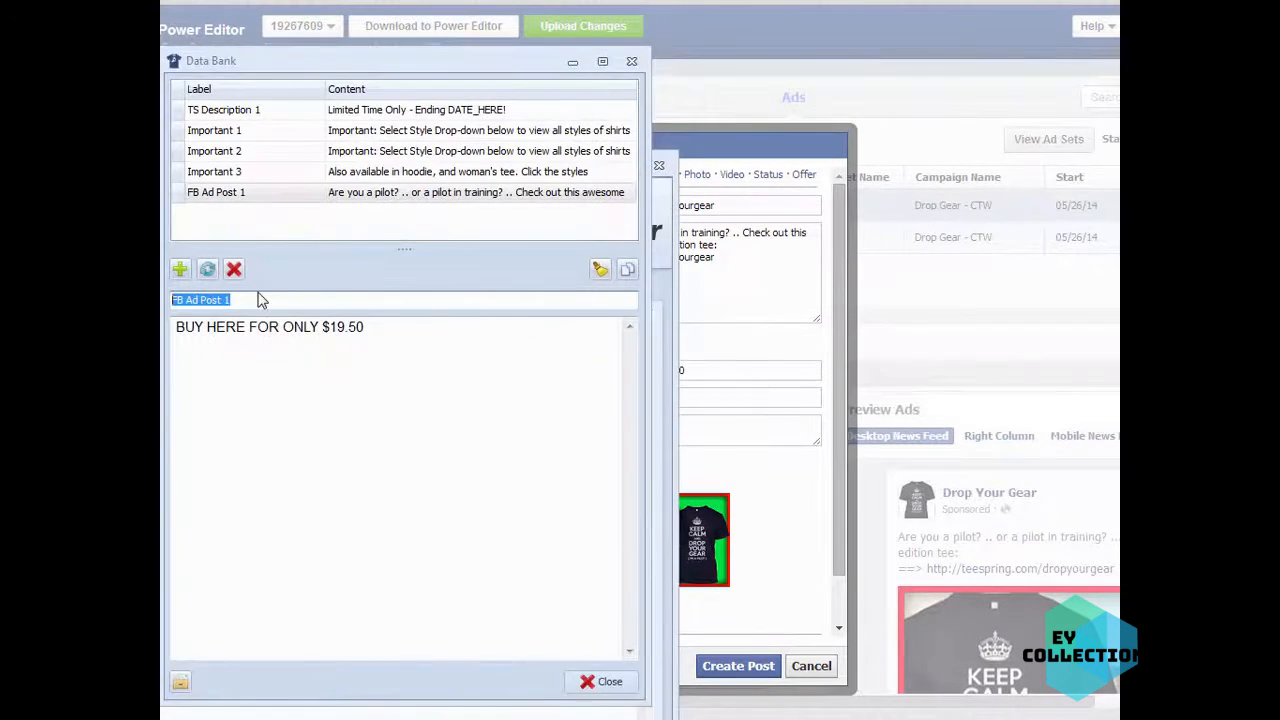
pyautogui.write('Head')
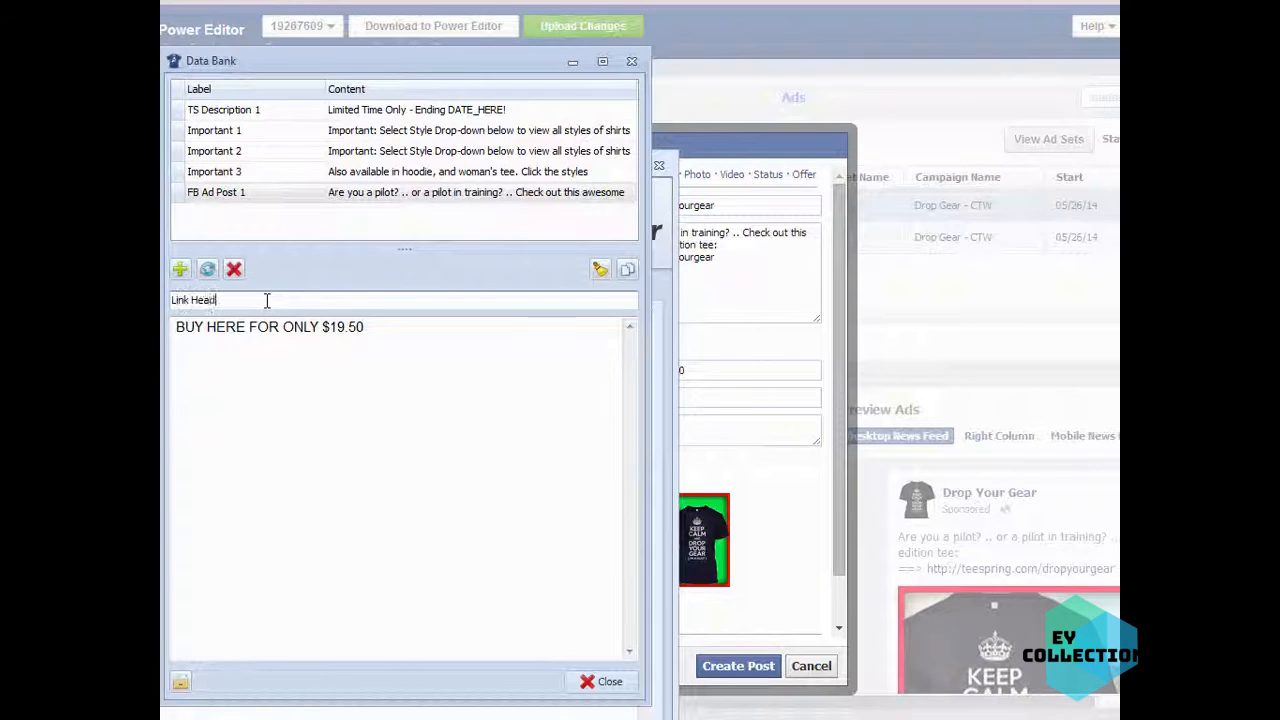
pyautogui.write('line 1')
pyautogui.click(180, 269)
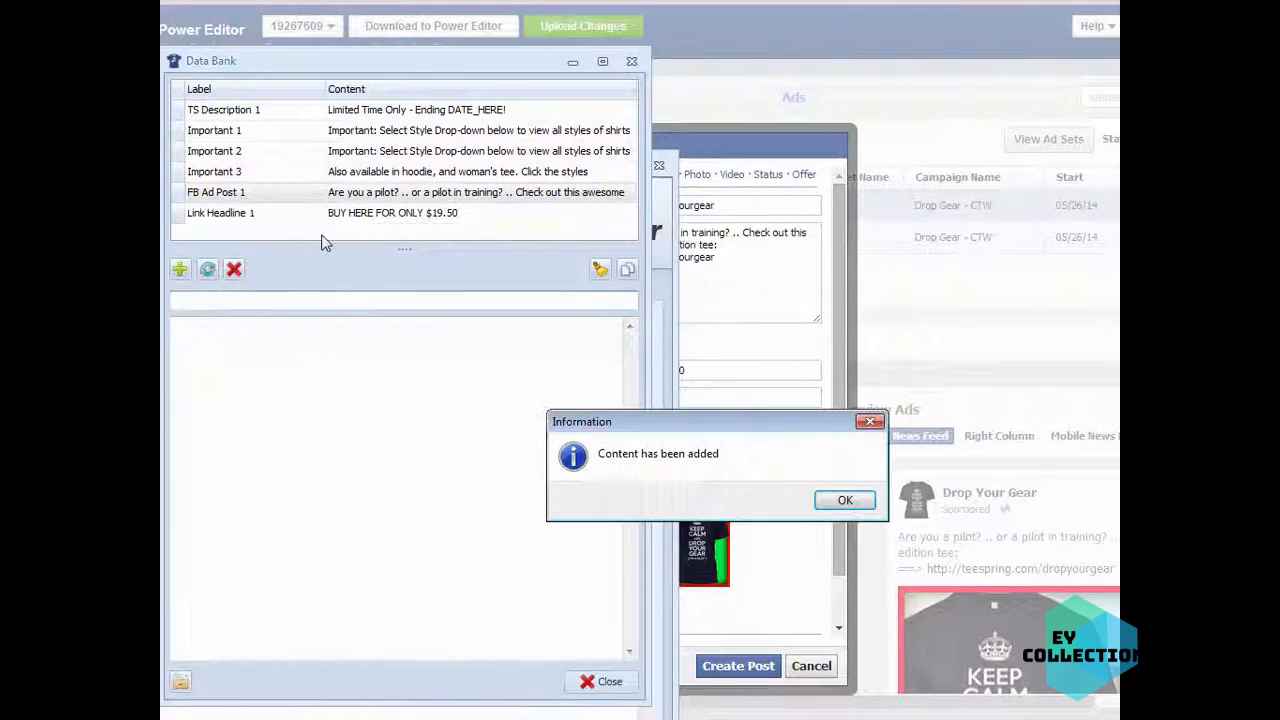
pyautogui.click(846, 500)
# Step: Look through the saved Facebook headlines, display links and descriptions in the other content library, and its Teespring section
pyautogui.moveTo(523, 63); pyautogui.dragTo(571, 137)
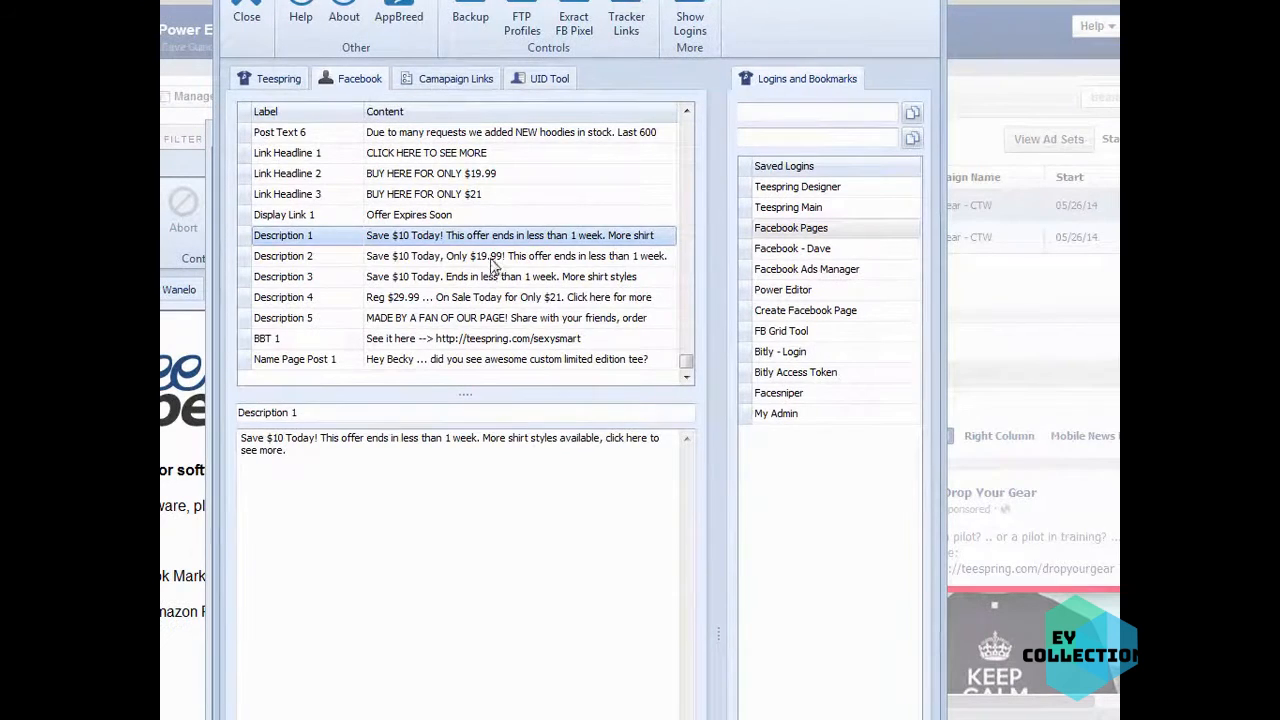
pyautogui.press('Down')
pyautogui.press('Down')
pyautogui.press('Down')
pyautogui.press('Down')
pyautogui.press('Down')
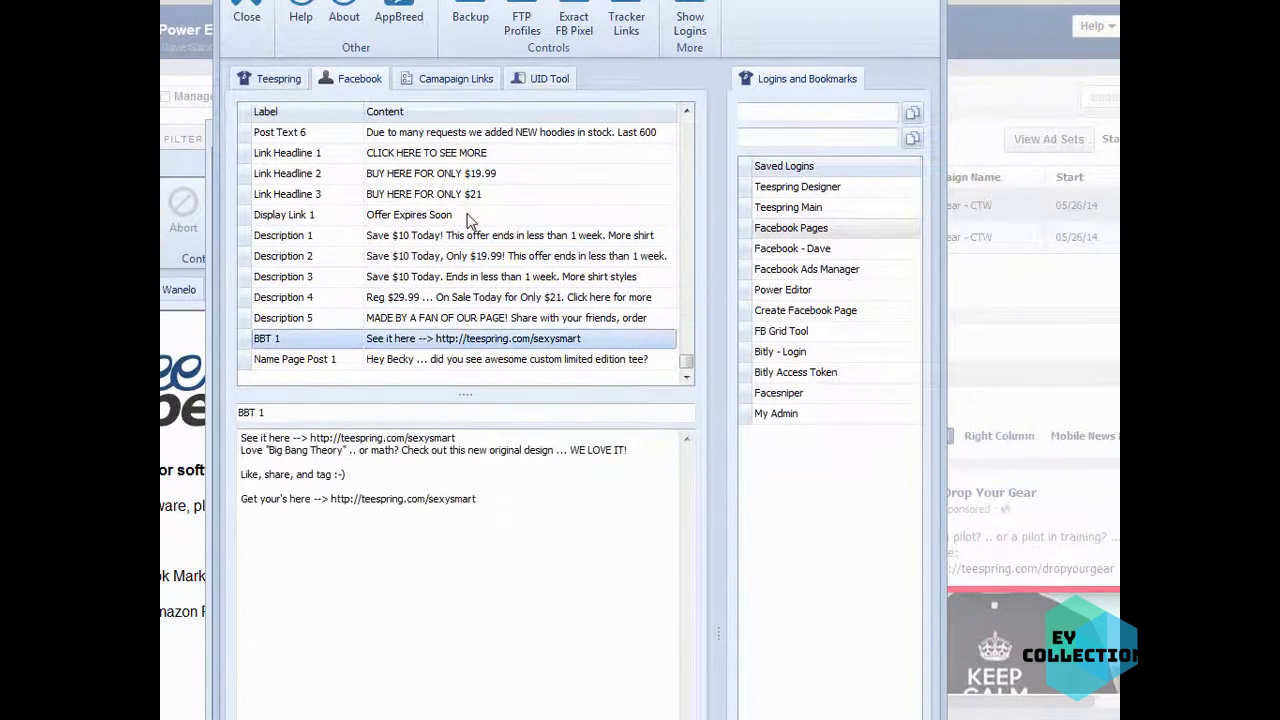
pyautogui.moveTo(467, 215); pyautogui.dragTo(459, 80)
pyautogui.click(280, 80)
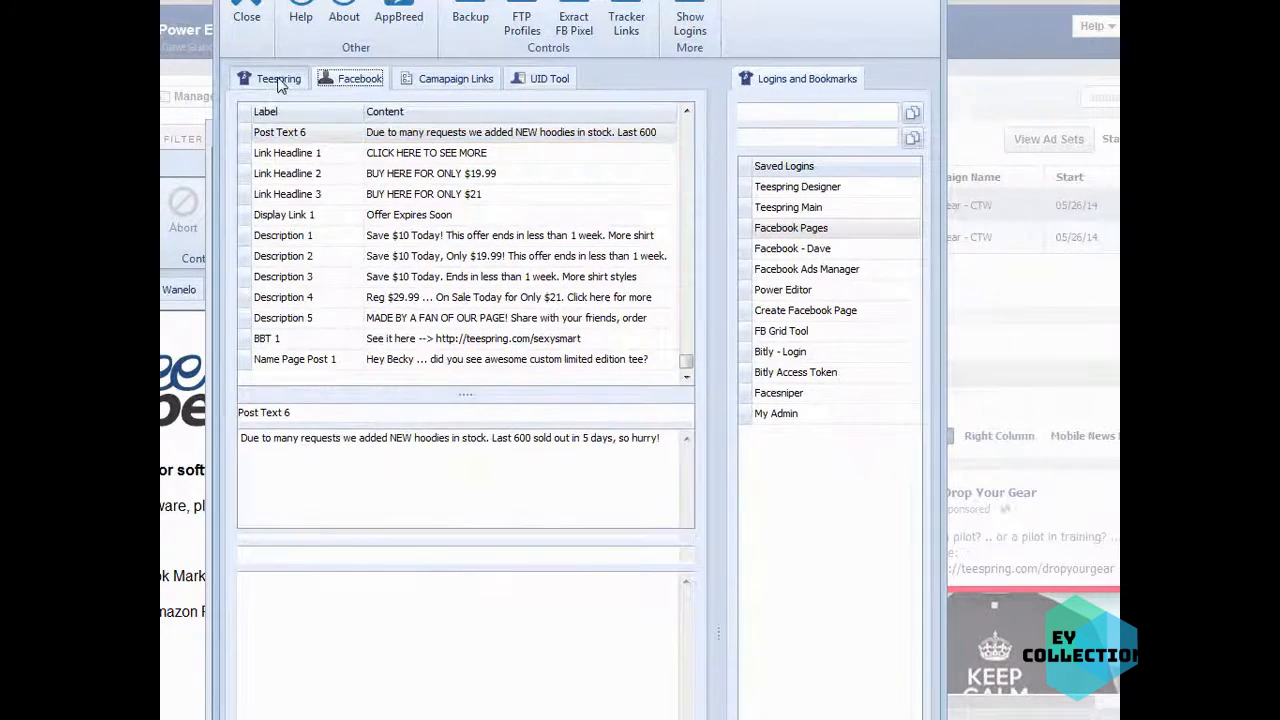
pyautogui.click(350, 80)
pyautogui.moveTo(820, 1); pyautogui.dragTo(812, 0)
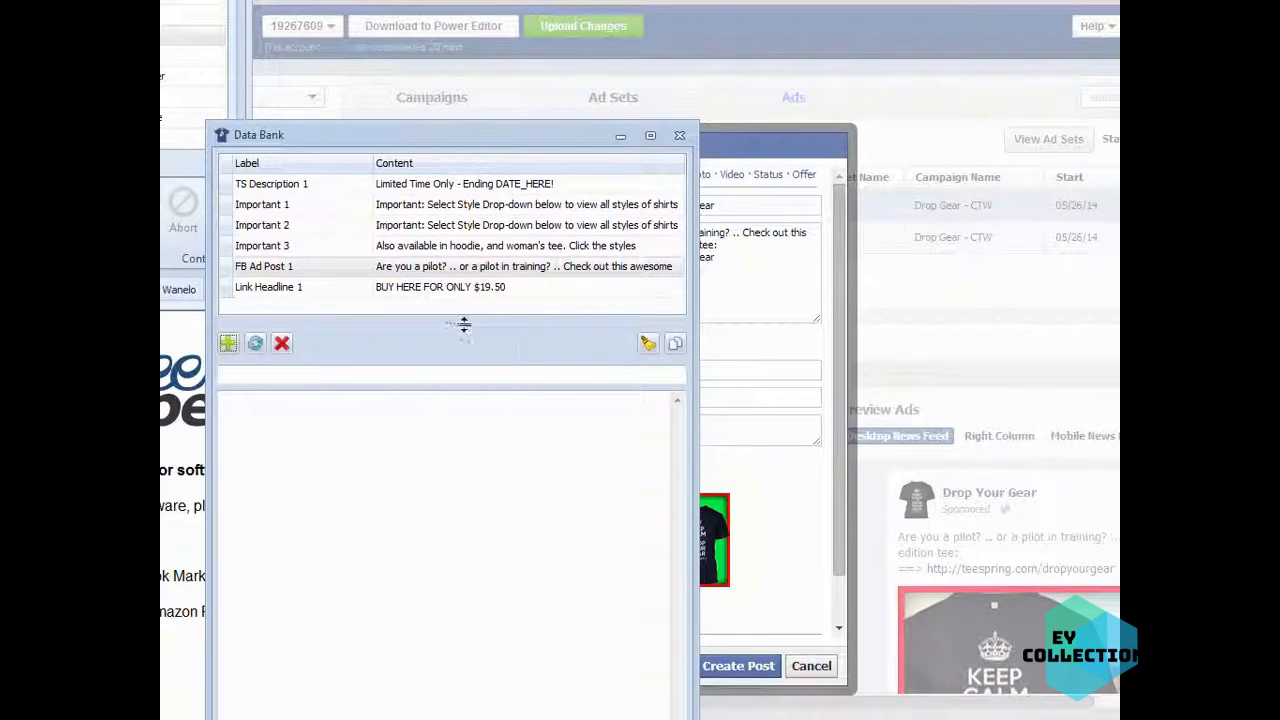
# Step: Enlarge the Data Bank's entry list and move its window aside
pyautogui.moveTo(463, 323); pyautogui.dragTo(469, 383)
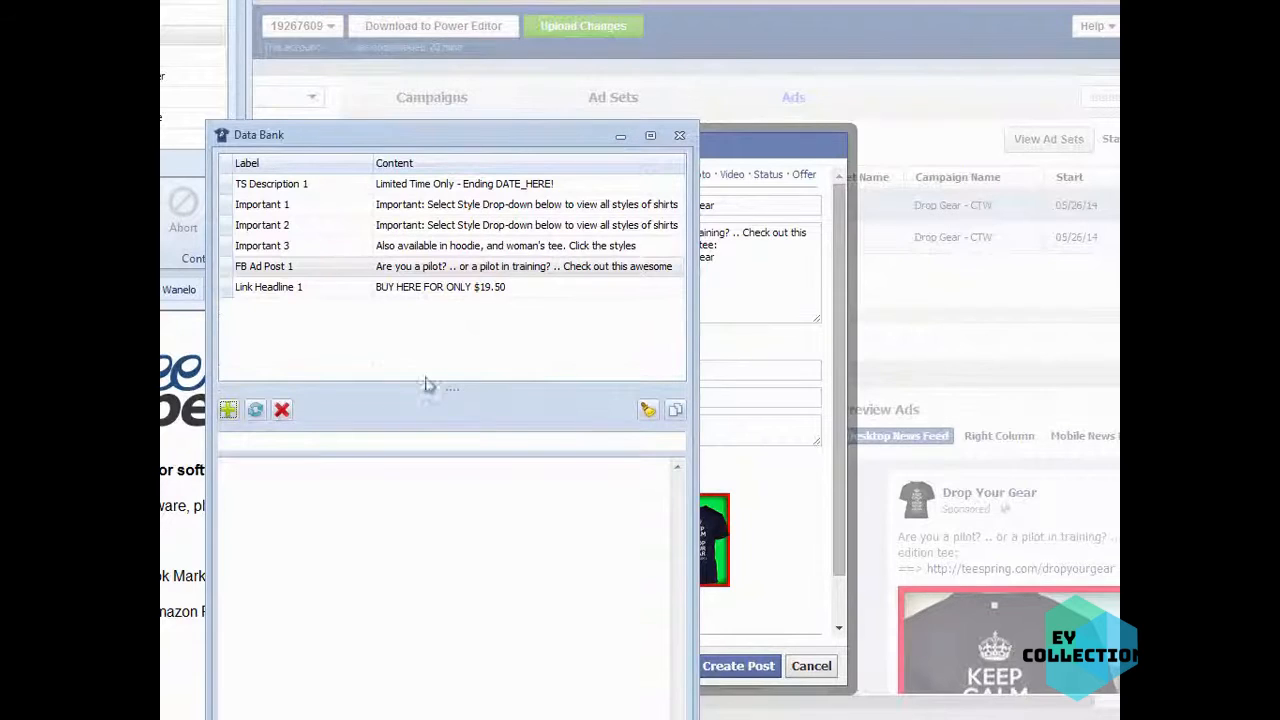
pyautogui.moveTo(560, 125); pyautogui.dragTo(430, 143)
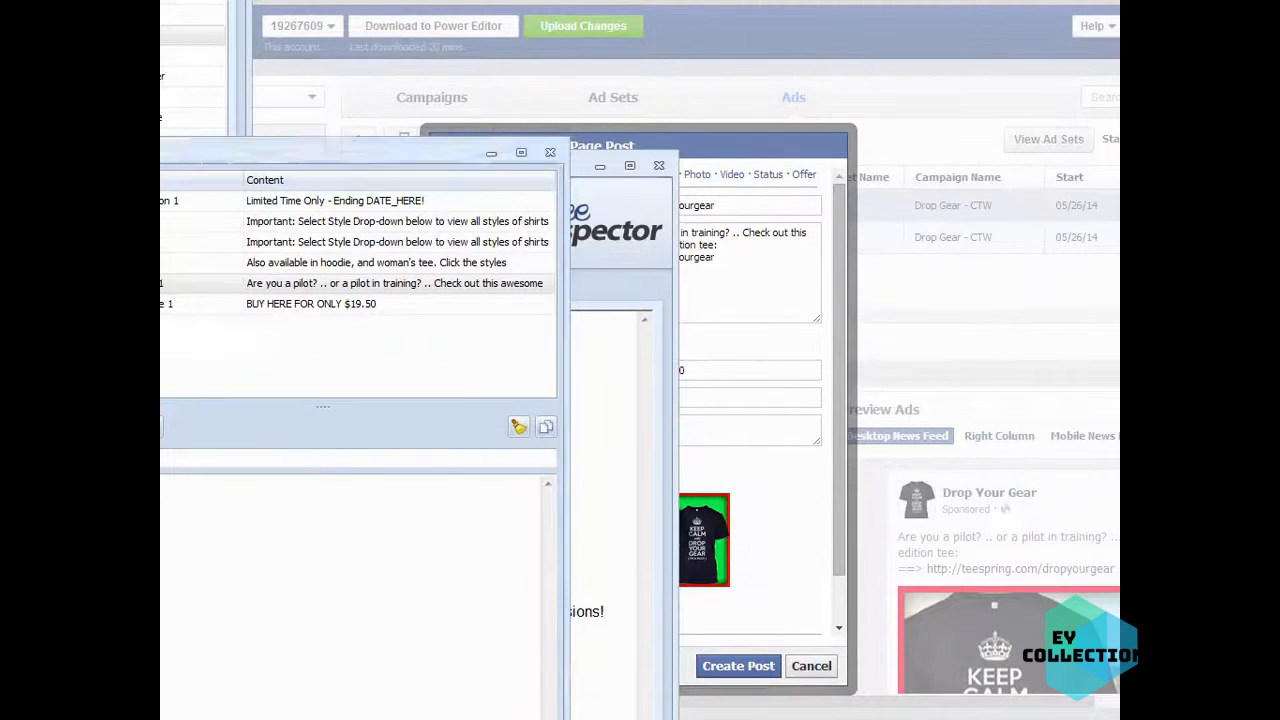
# Step: Back in Power Editor, set the unpublished post's display link to "OFFER ENDS SOON"
pyautogui.click(612, 399)
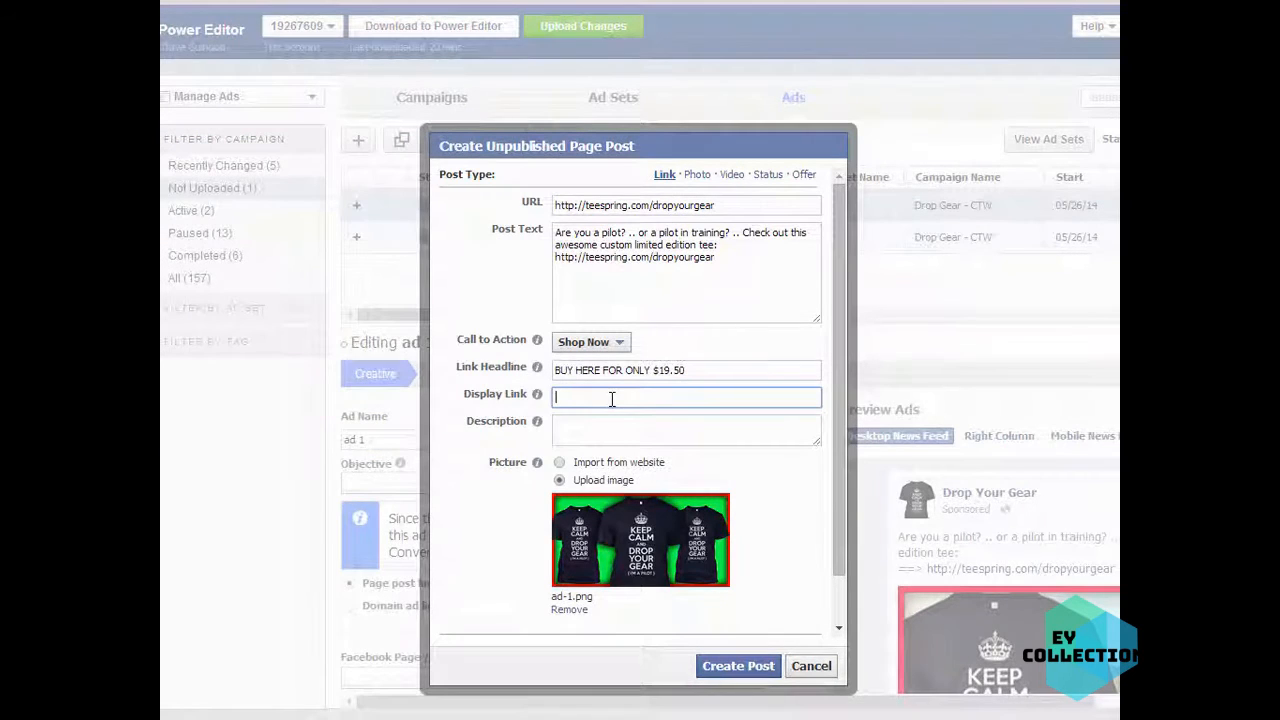
pyautogui.write('OFFER ')
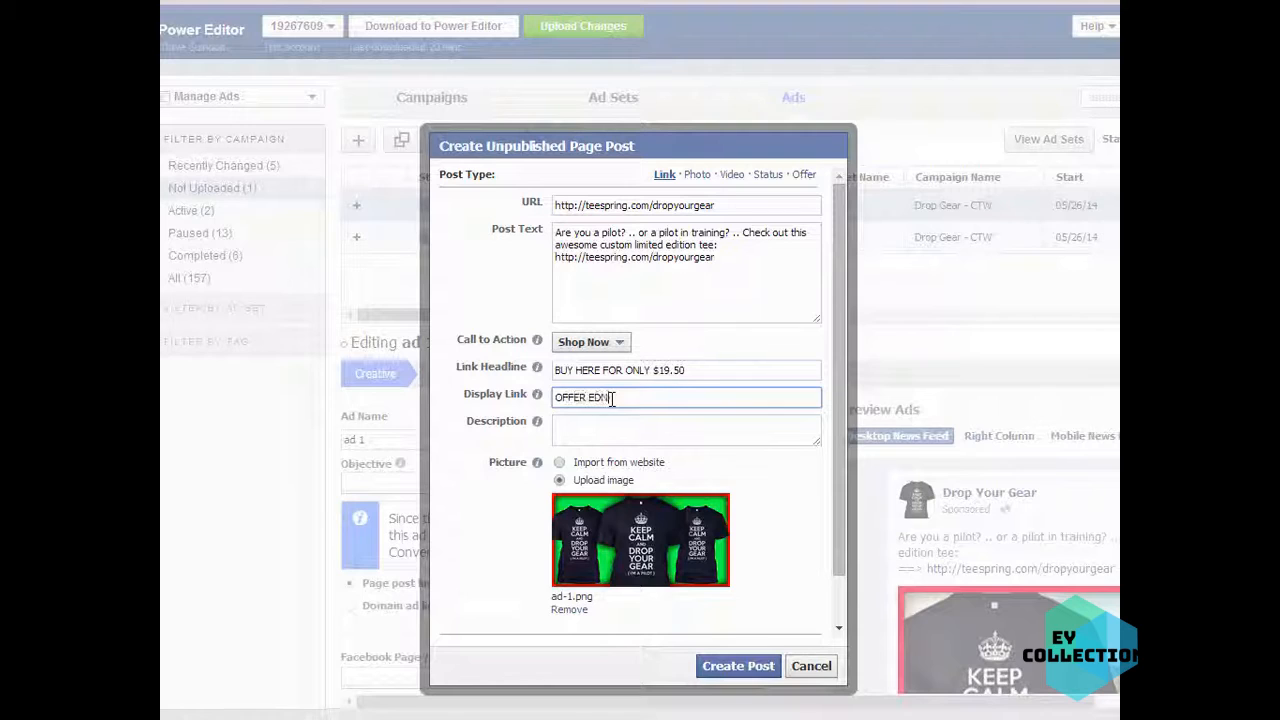
pyautogui.write('EDN')
pyautogui.press('BackSpace')
pyautogui.press('BackSpace')
pyautogui.write('NDS SOO')
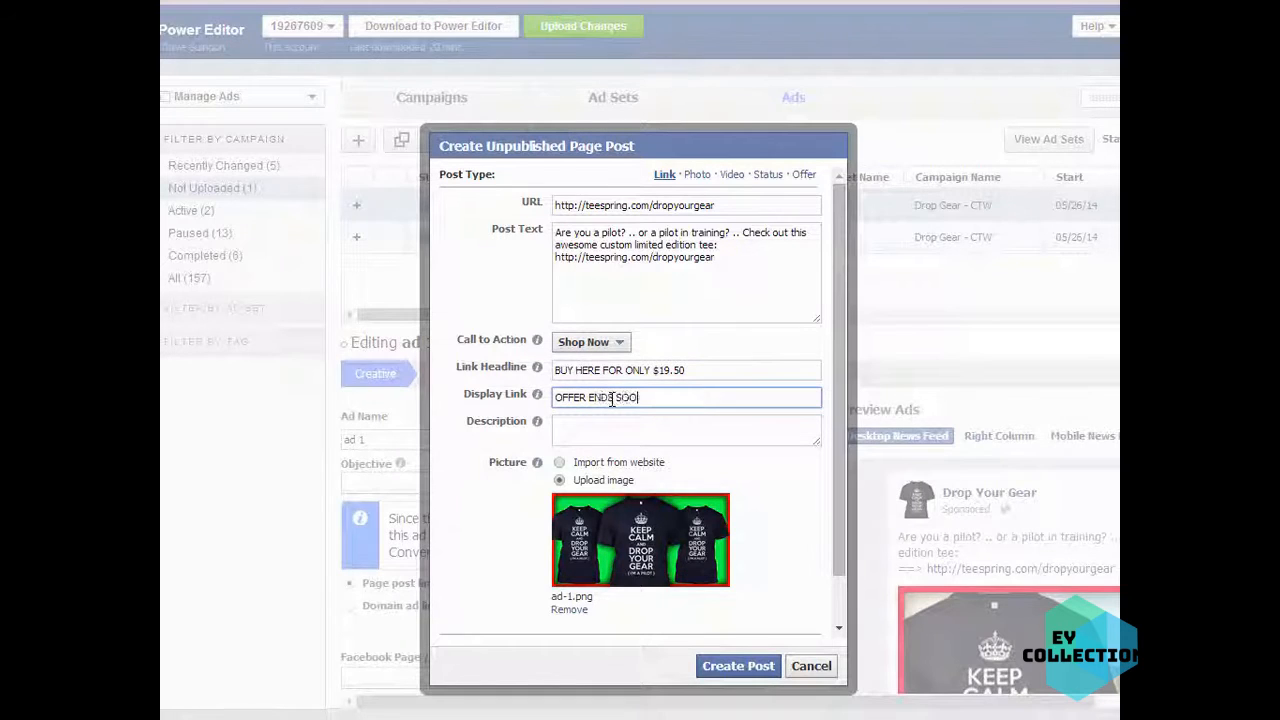
# Step: Enter the post's description "Sale ends June 3rd. Grab it before this ends forever!"
pyautogui.click(606, 431)
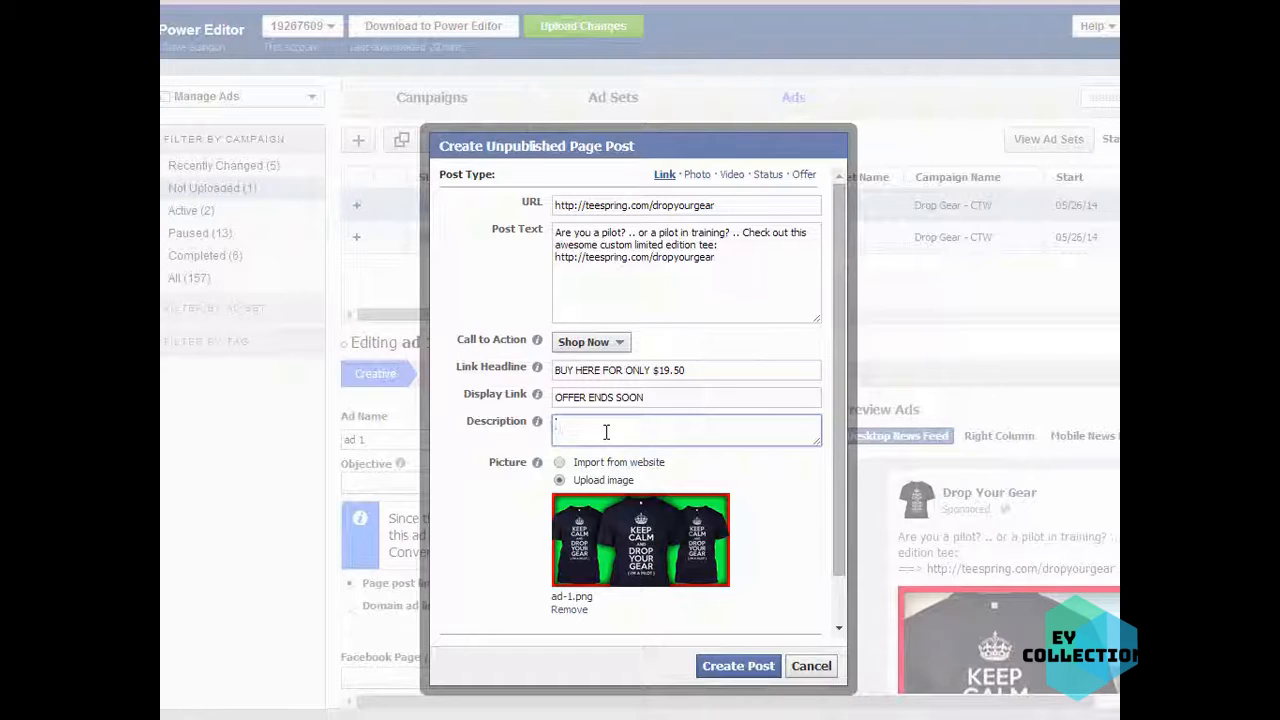
pyautogui.write('Sale en')
pyautogui.write('ds ApriJune 30')
pyautogui.write('d. More e')
pyautogui.press('BackSpace')
pyautogui.press('BackSpace')
pyautogui.press('BackSpace')
pyautogui.press('BackSpace')
pyautogui.press('BackSpace')
pyautogui.press('BackSpace')
pyautogui.press('BackSpace')
pyautogui.press('BackSpace')
pyautogui.press('BackSpace')
pyautogui.press('BackSpace')
pyautogui.write('t f')
pyautogui.press('BackSpace')
pyautogui.press('BackSpace')
pyautogui.press('BackSpace')
pyautogui.press('BackSpace')
pyautogui.press('BackSpace')
pyautogui.write('ab it before this')
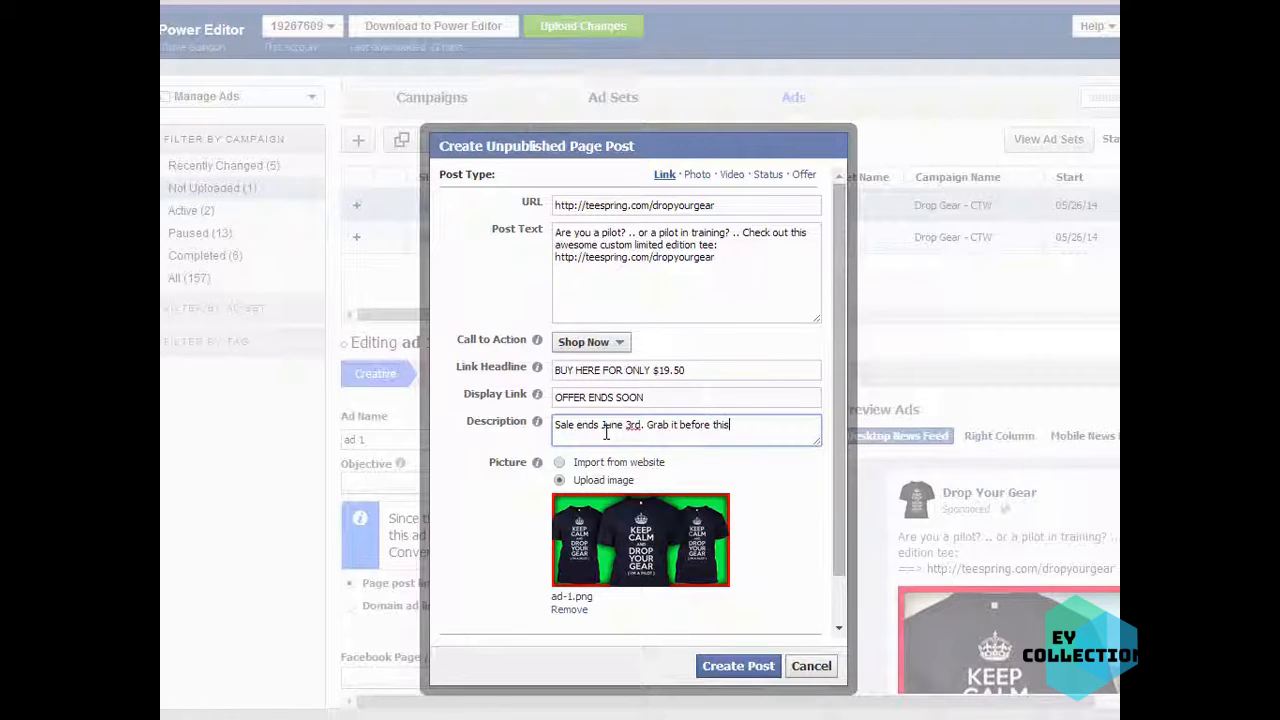
pyautogui.write(' ends forever!')
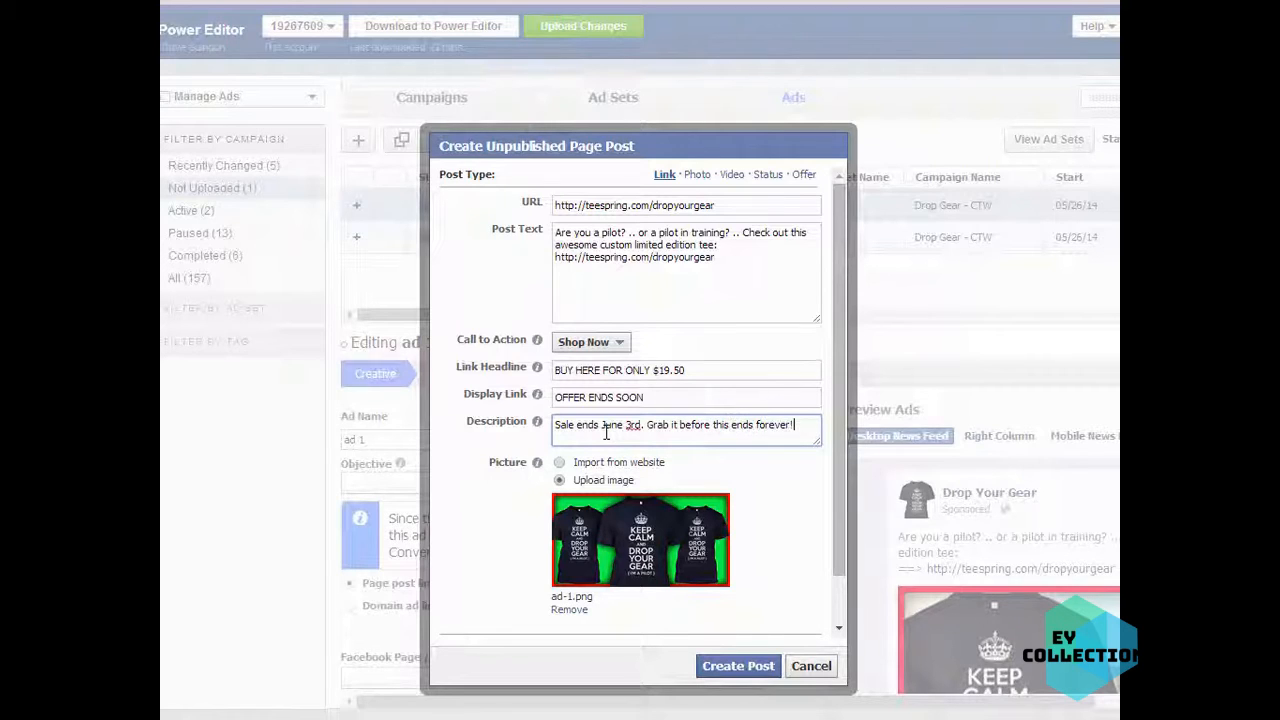
# Step: Add "Click here now.." to the end of the unpublished page post's description and create the post
pyautogui.write(' Click here now!')
pyautogui.press('BackSpace')
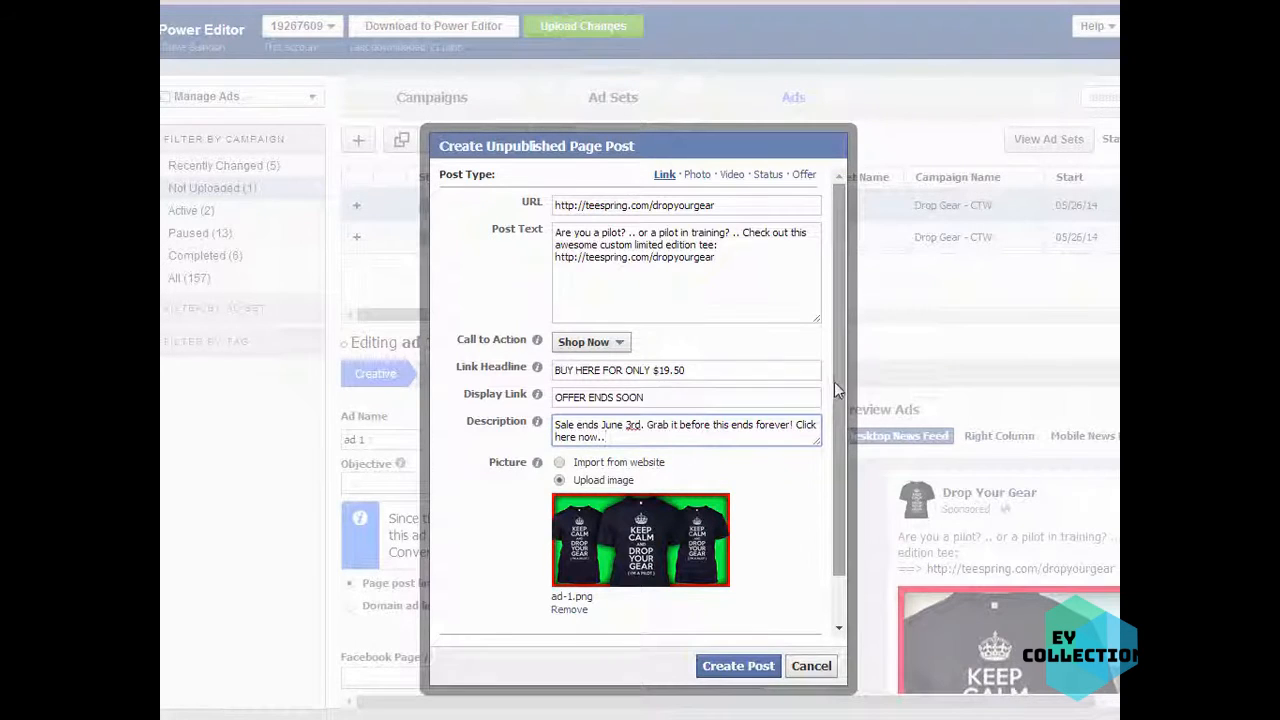
pyautogui.scroll(-1, 836, 384)
pyautogui.scroll(1, 839, 456)
pyautogui.scroll(-1, 806, 586)
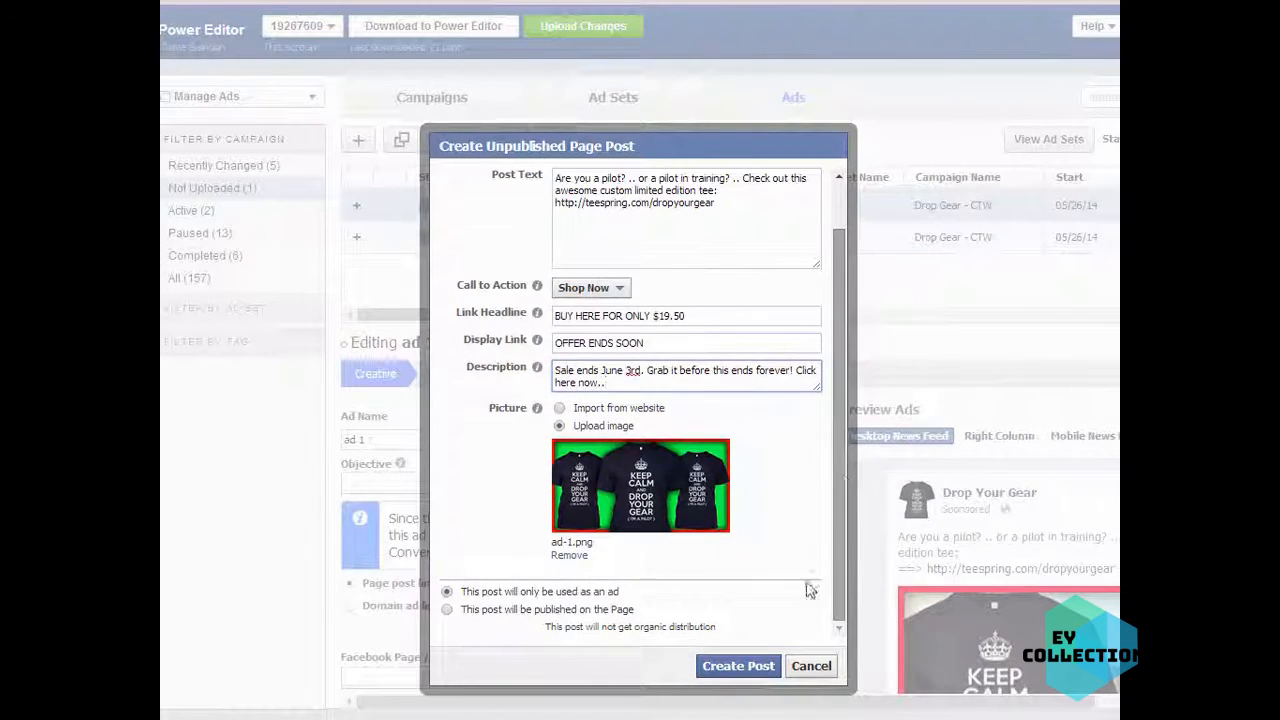
pyautogui.click(738, 667)
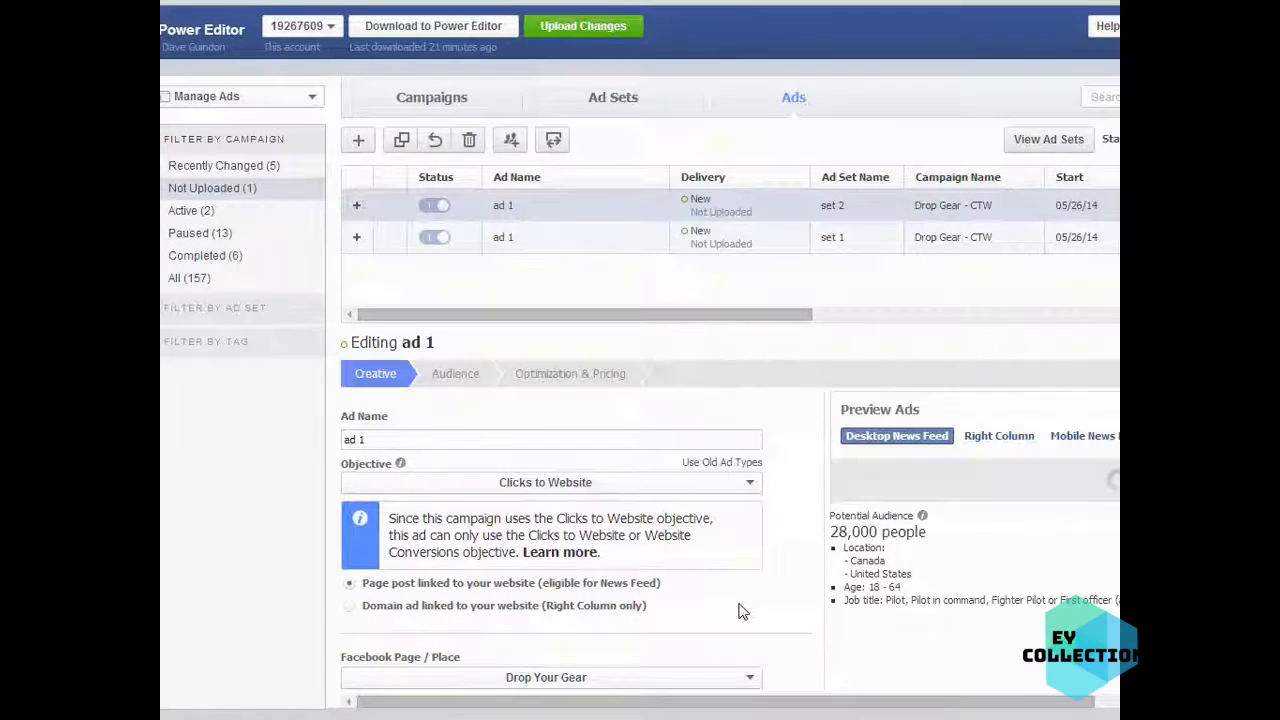
# Step: Check the new post in the ad preview and set the ad's optional URL tags to fb=a2
pyautogui.moveTo(1156, 617); pyautogui.dragTo(1085, 617)
pyautogui.moveTo(887, 704); pyautogui.dragTo(1014, 706)
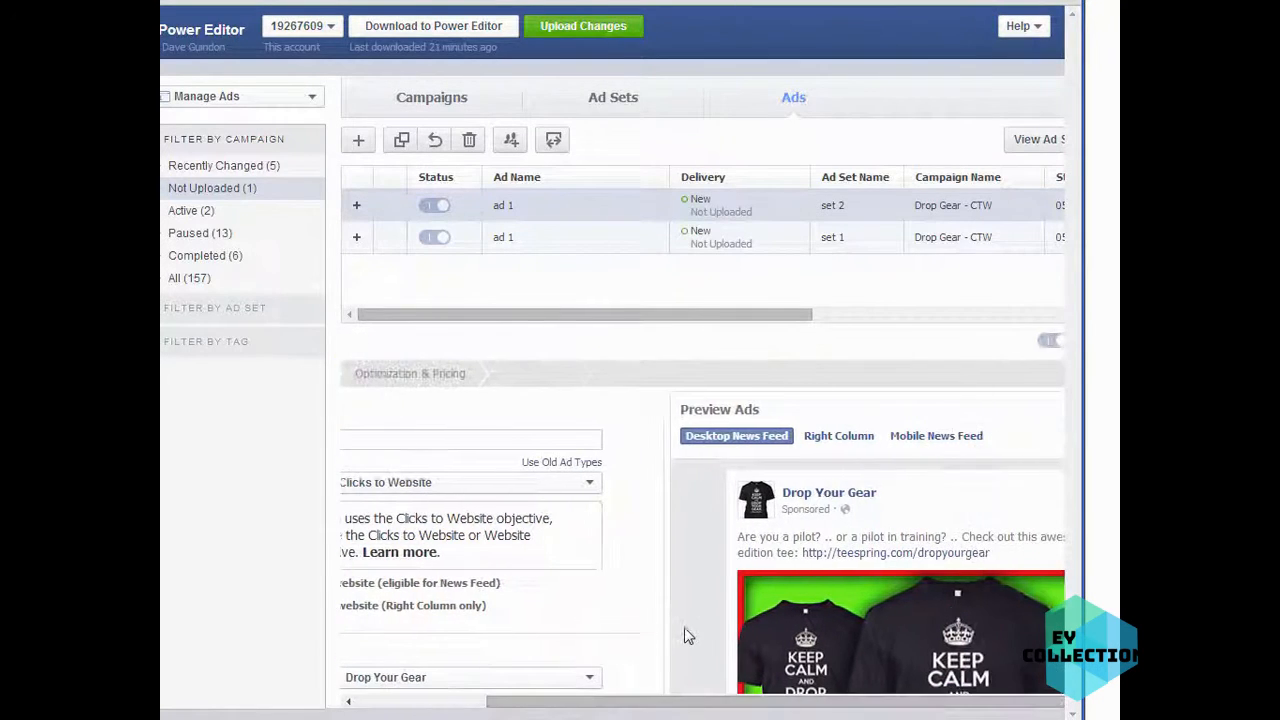
pyautogui.scroll(-2, 685, 630)
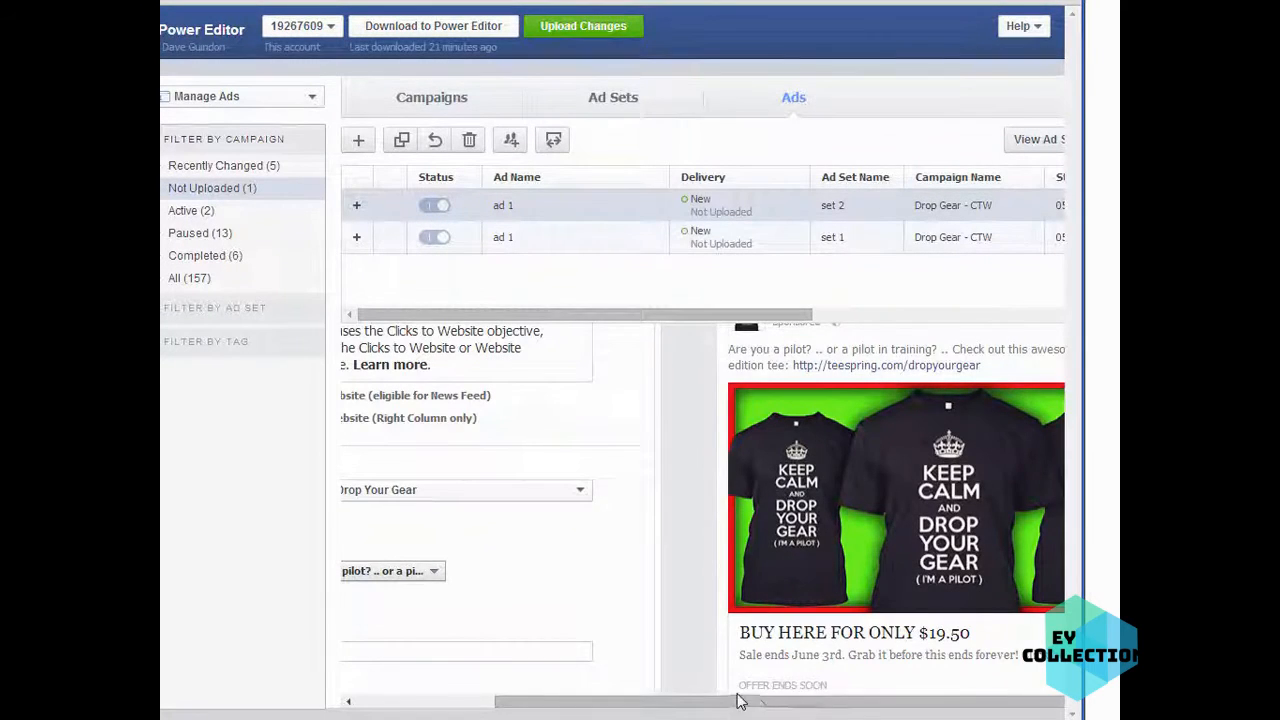
pyautogui.moveTo(660, 705); pyautogui.dragTo(517, 708)
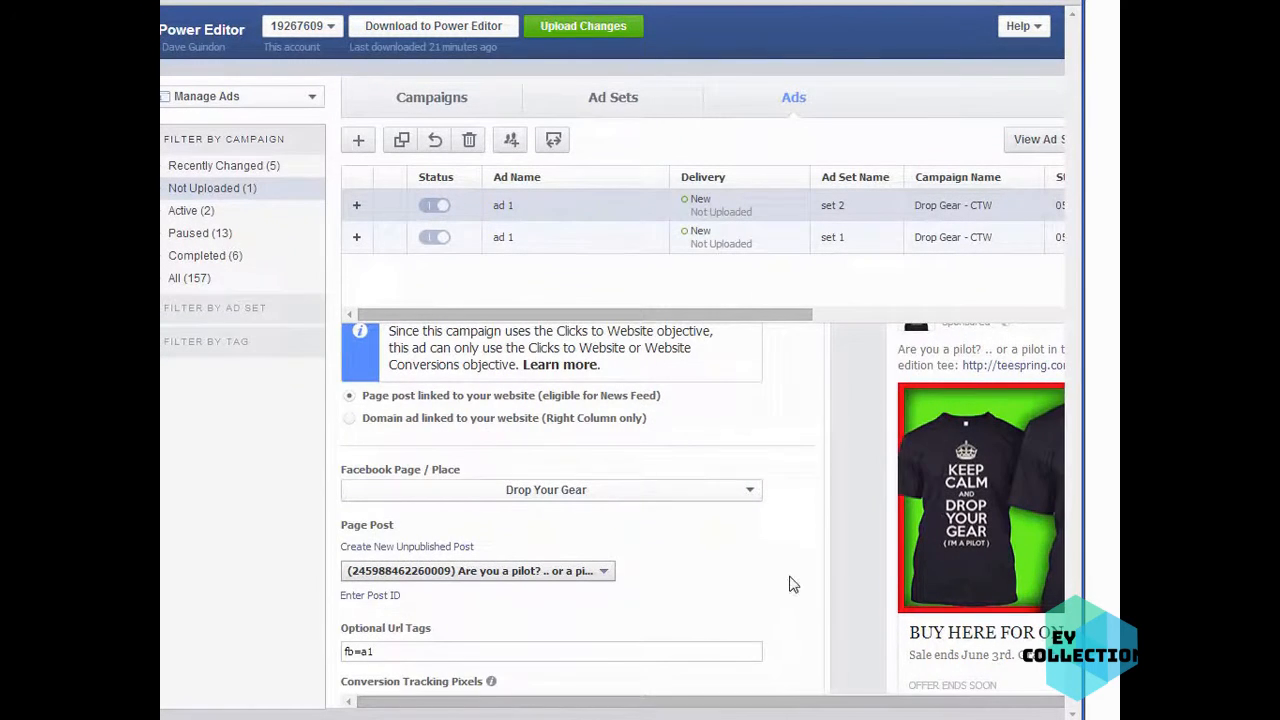
pyautogui.scroll(-1, 805, 612)
pyautogui.scroll(-1, 808, 614)
pyautogui.click(394, 464)
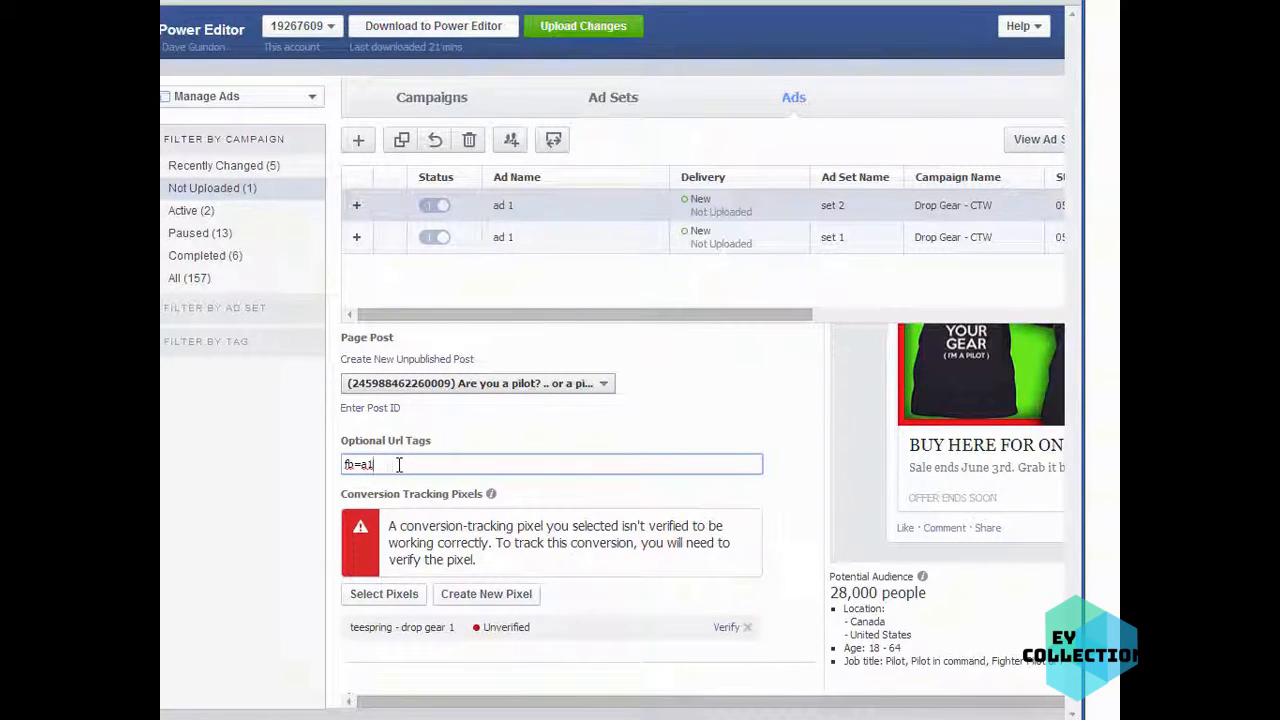
pyautogui.scroll(-1, 643, 594)
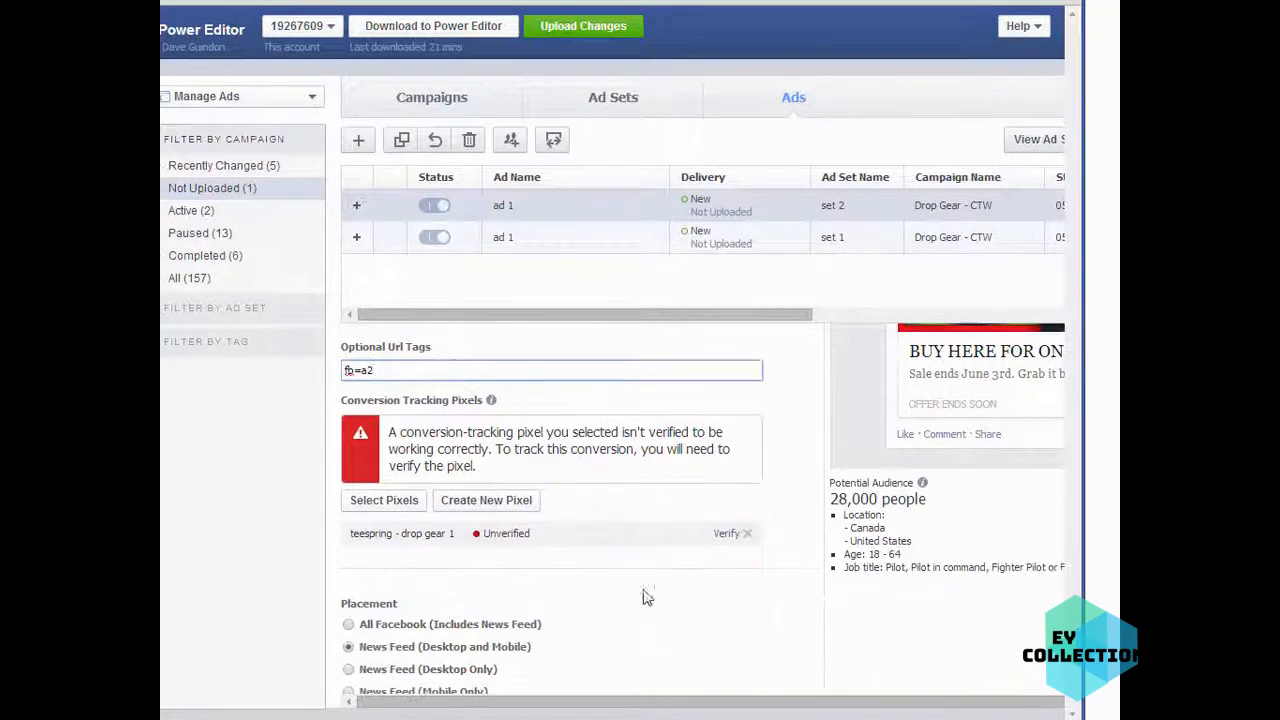
# Step: Remove the entire Job Titles targeting from the audience of the ad in set 2
pyautogui.scroll(3, 632, 619)
pyautogui.scroll(2, 632, 619)
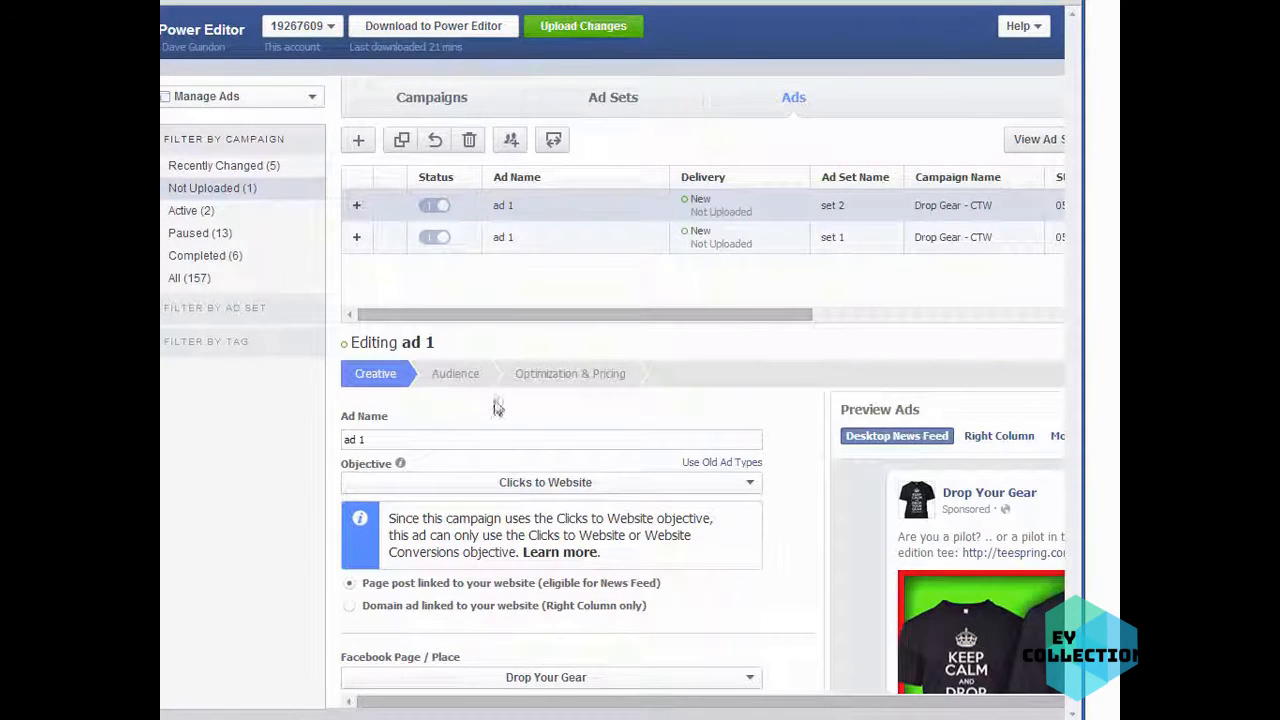
pyautogui.click(446, 381)
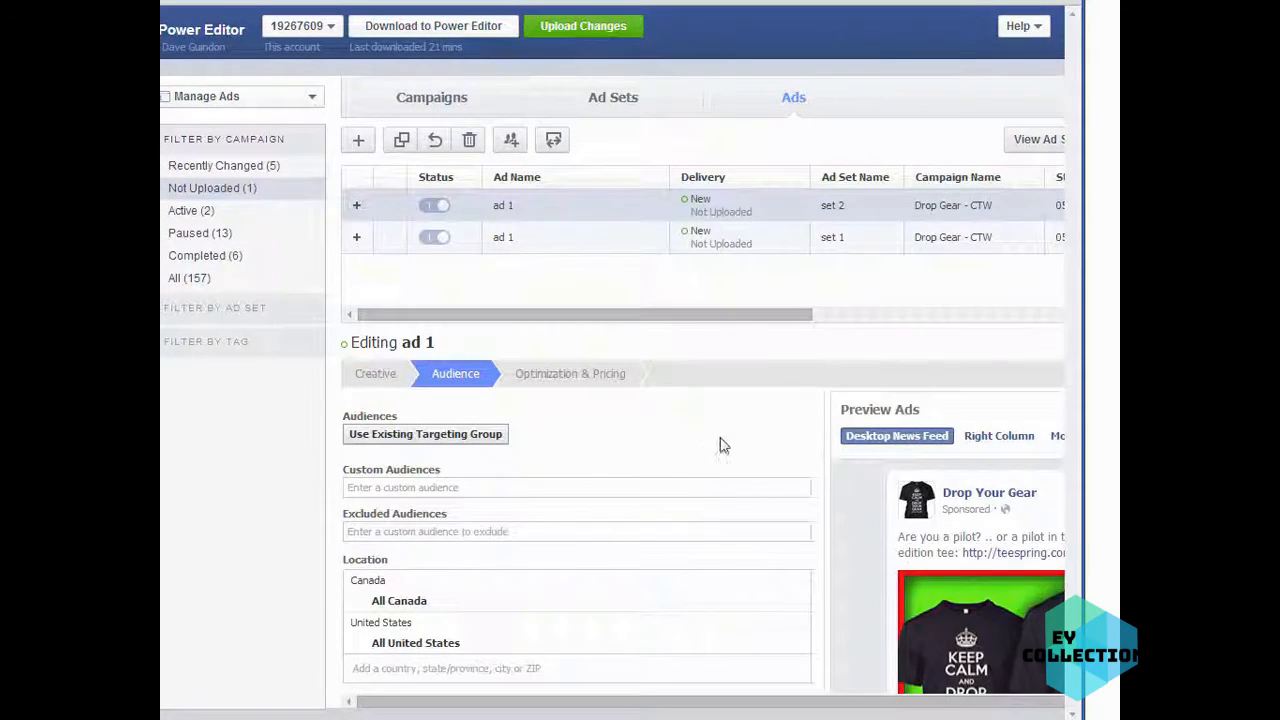
pyautogui.scroll(-1, 800, 608)
pyautogui.scroll(-2, 700, 622)
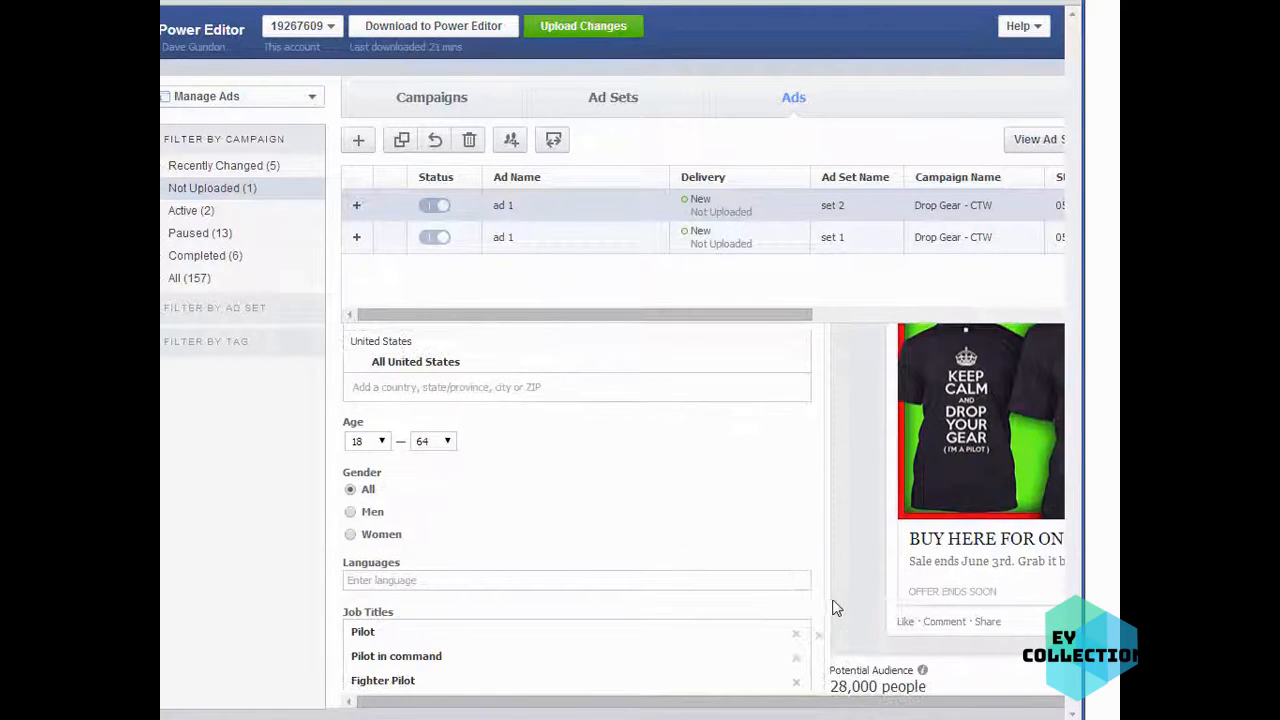
pyautogui.scroll(-2, 846, 624)
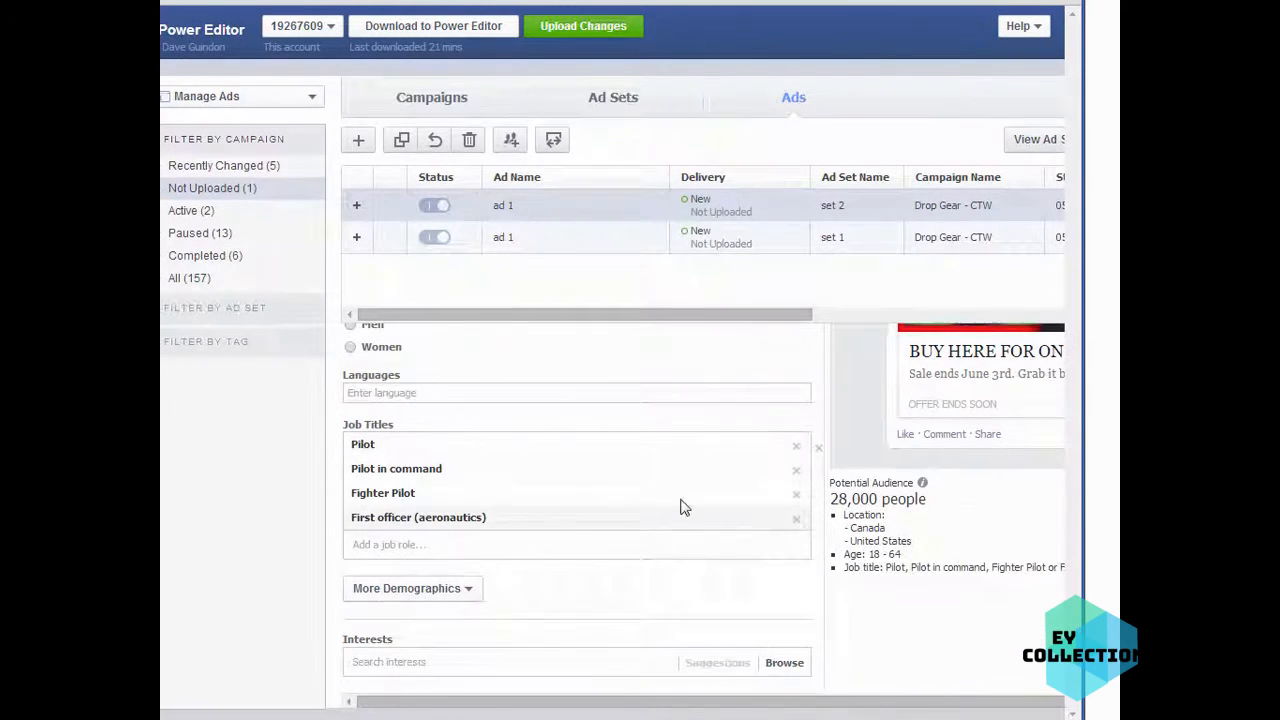
pyautogui.click(817, 449)
pyautogui.scroll(-1, 889, 606)
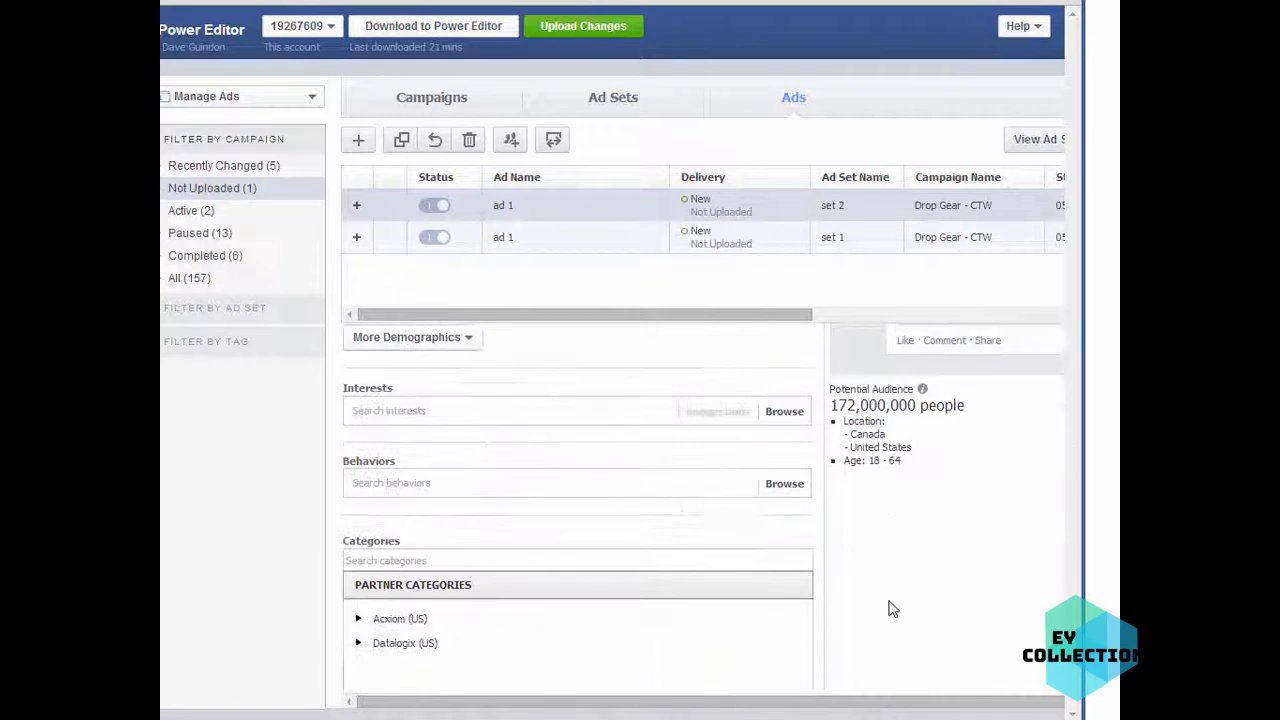
# Step: Add the Schools criterion from the education demographics to the ad's audience
pyautogui.click(396, 411)
pyautogui.click(898, 652)
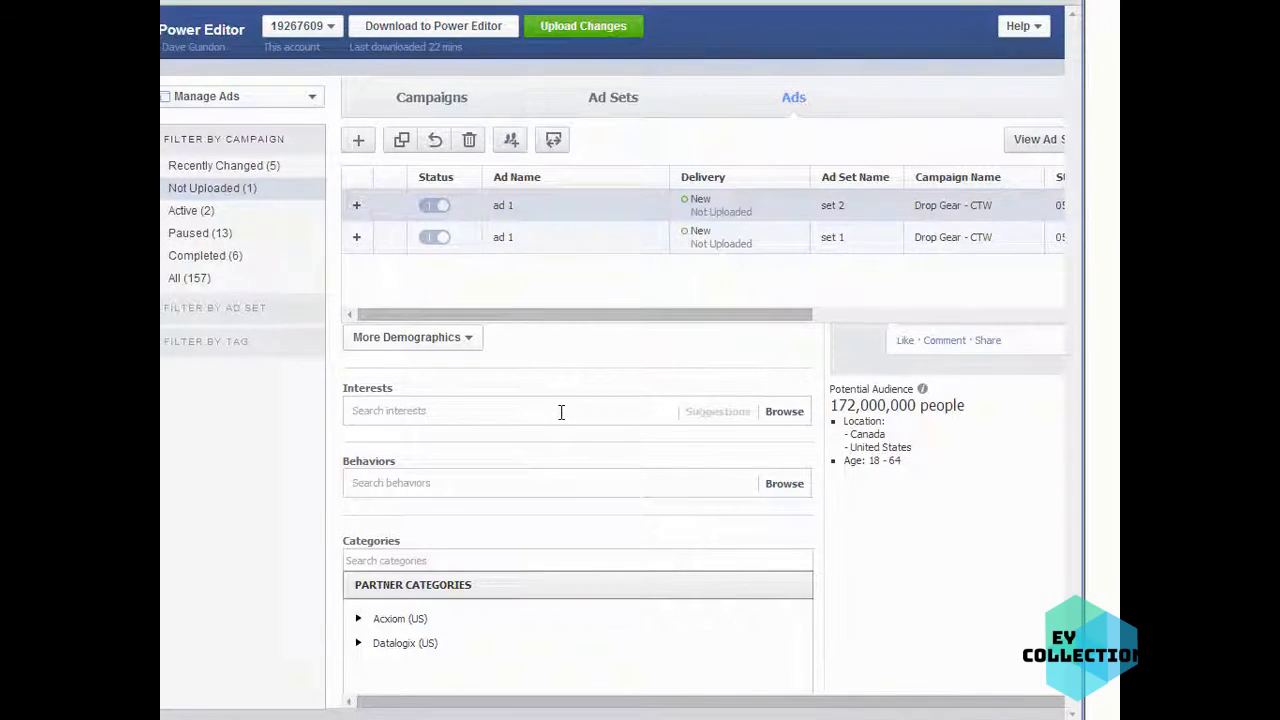
pyautogui.scroll(2, 796, 568)
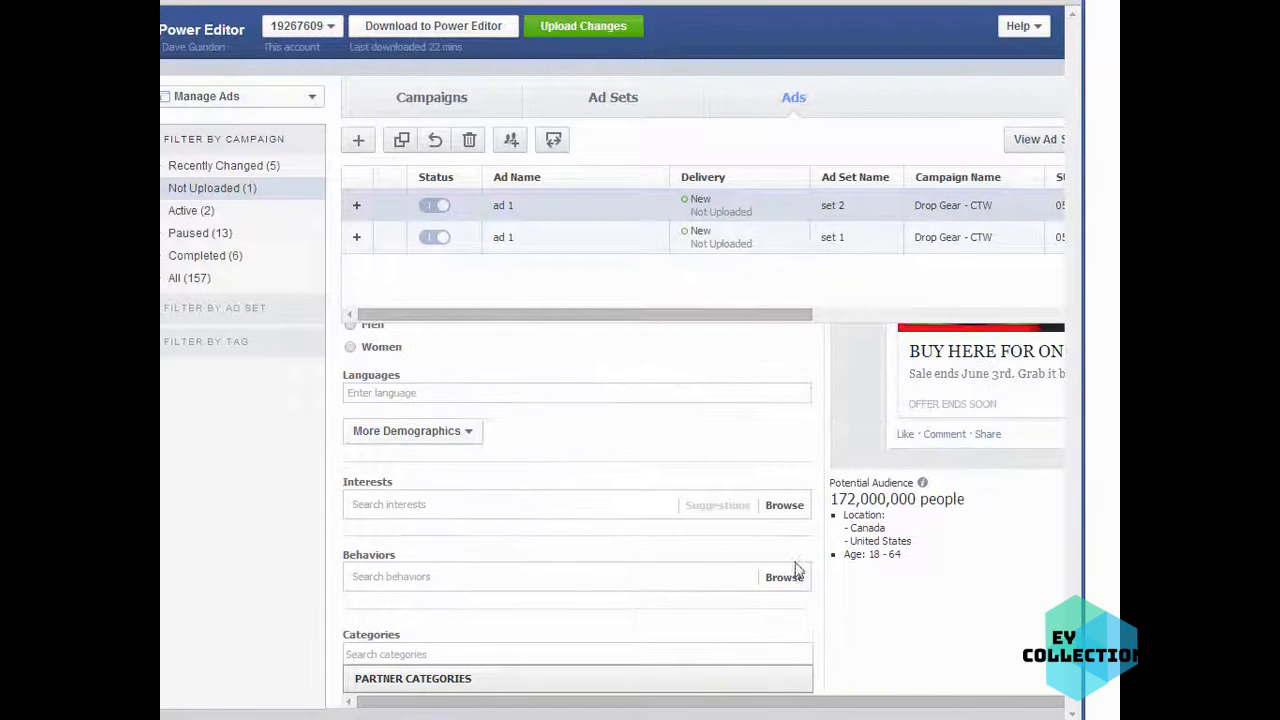
pyautogui.click(458, 432)
pyautogui.moveTo(421, 481)
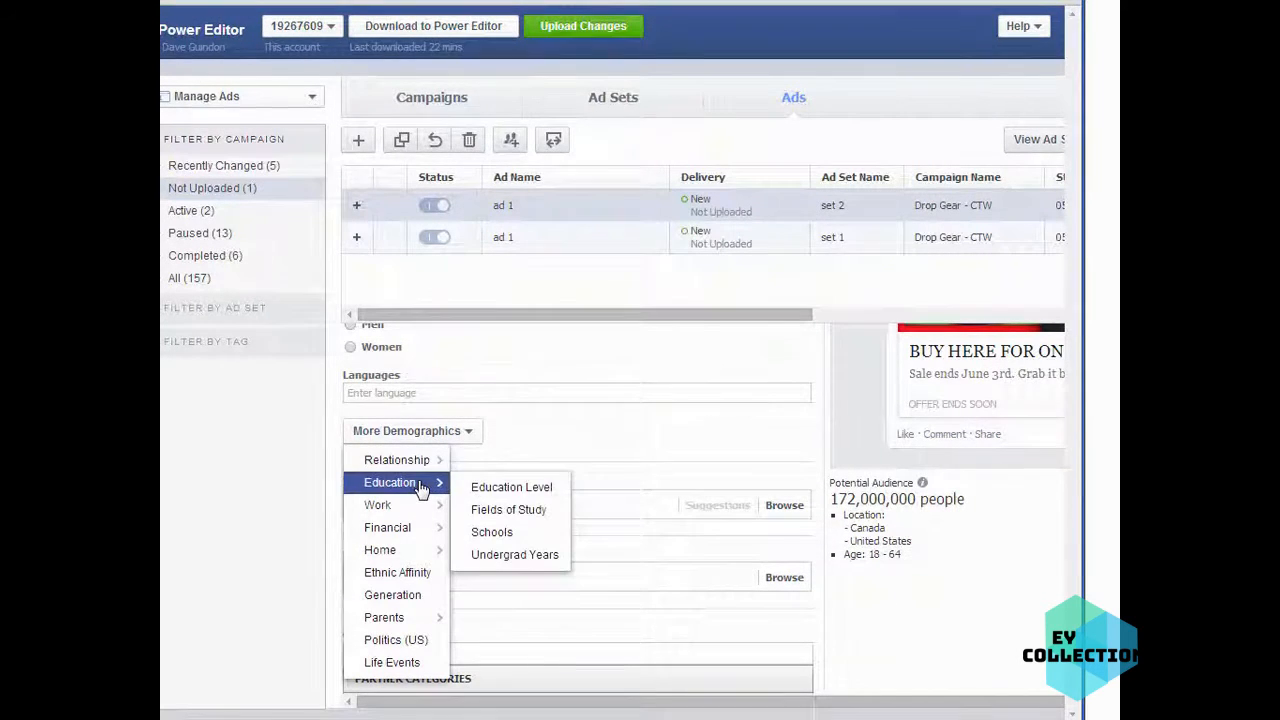
pyautogui.click(503, 535)
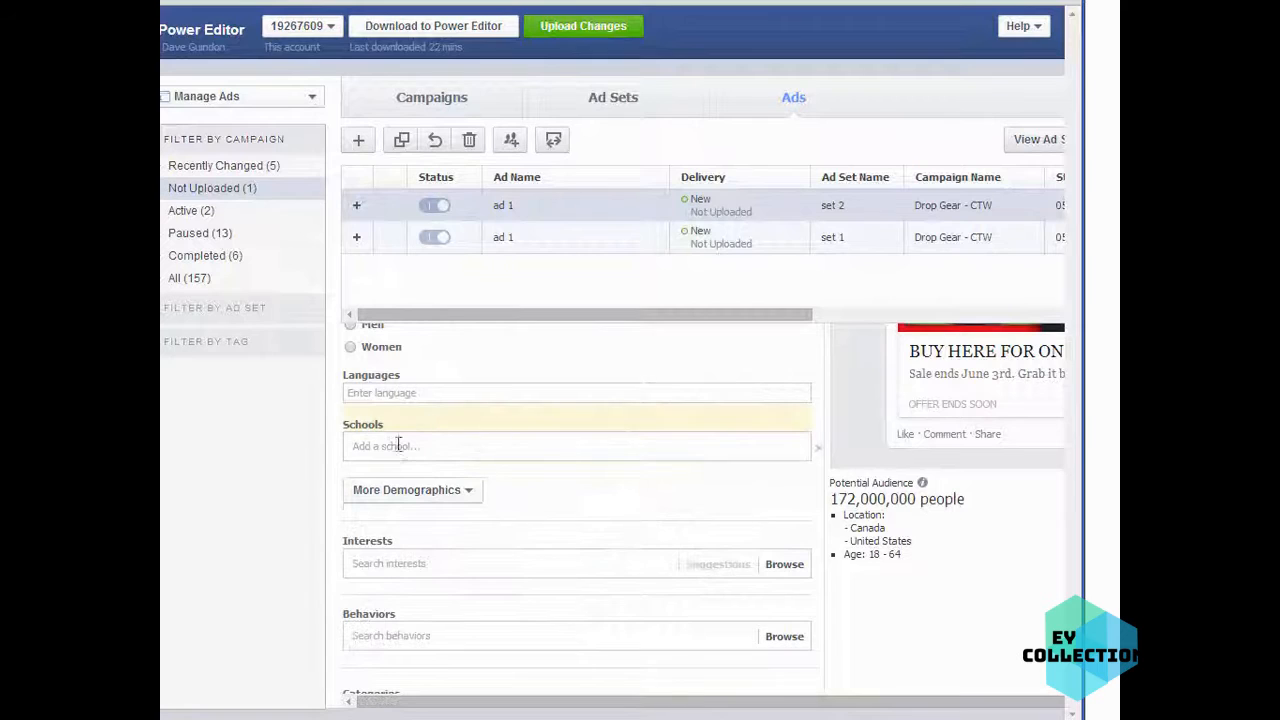
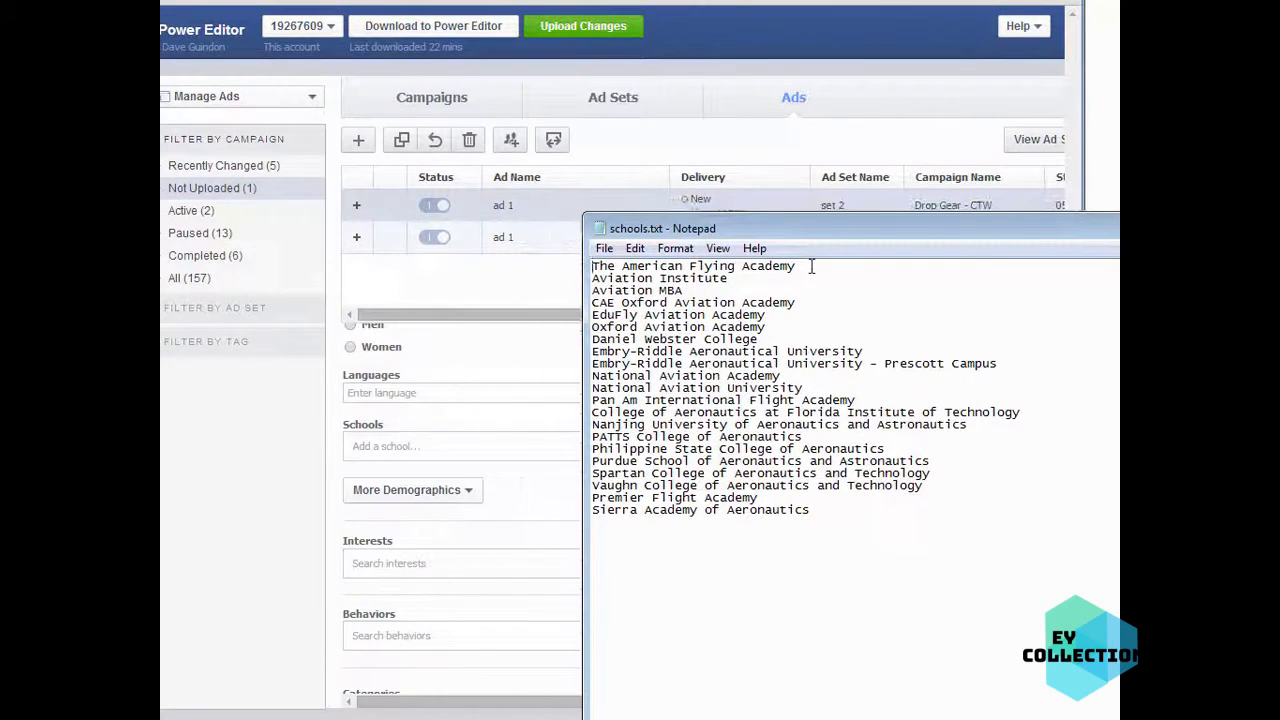
# Step: Copy "The American Flying Academy" from schools.txt in Notepad and add it to the targeted schools in Power Editor
pyautogui.moveTo(808, 266); pyautogui.dragTo(592, 266)
pyautogui.hotkey('ctrl', 'c')
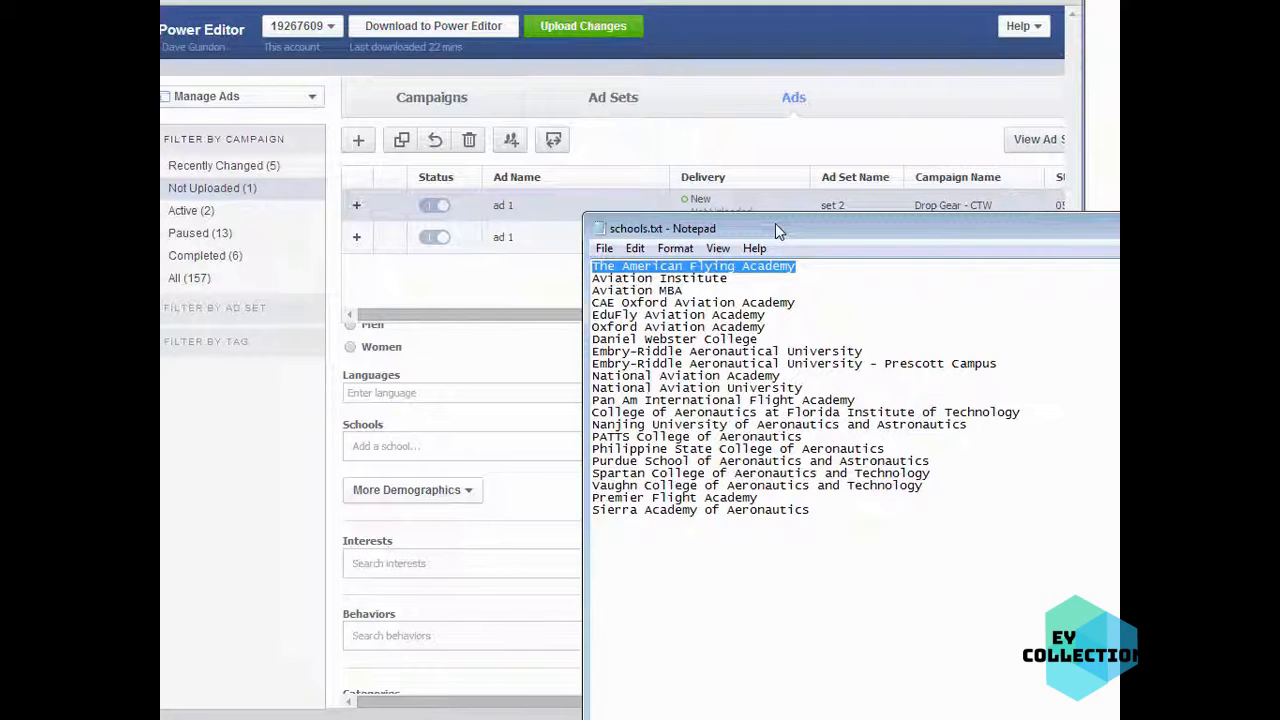
pyautogui.moveTo(778, 235); pyautogui.dragTo(806, 204)
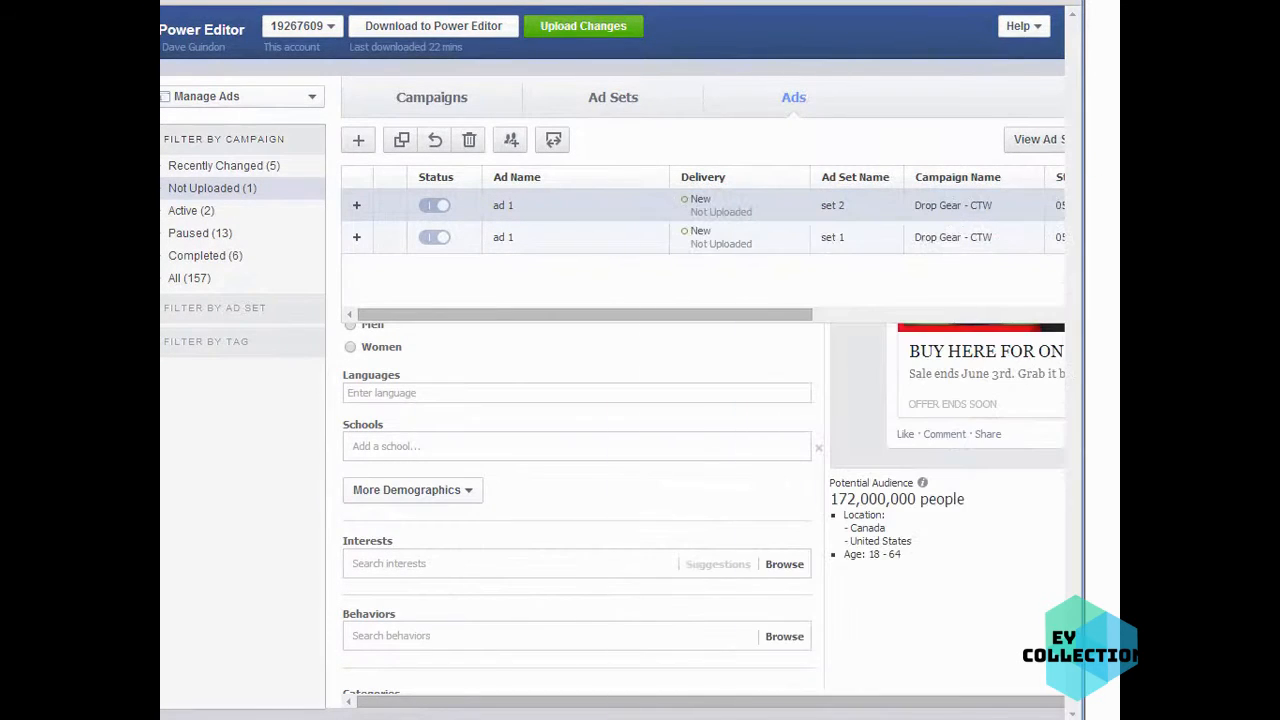
pyautogui.click(413, 446)
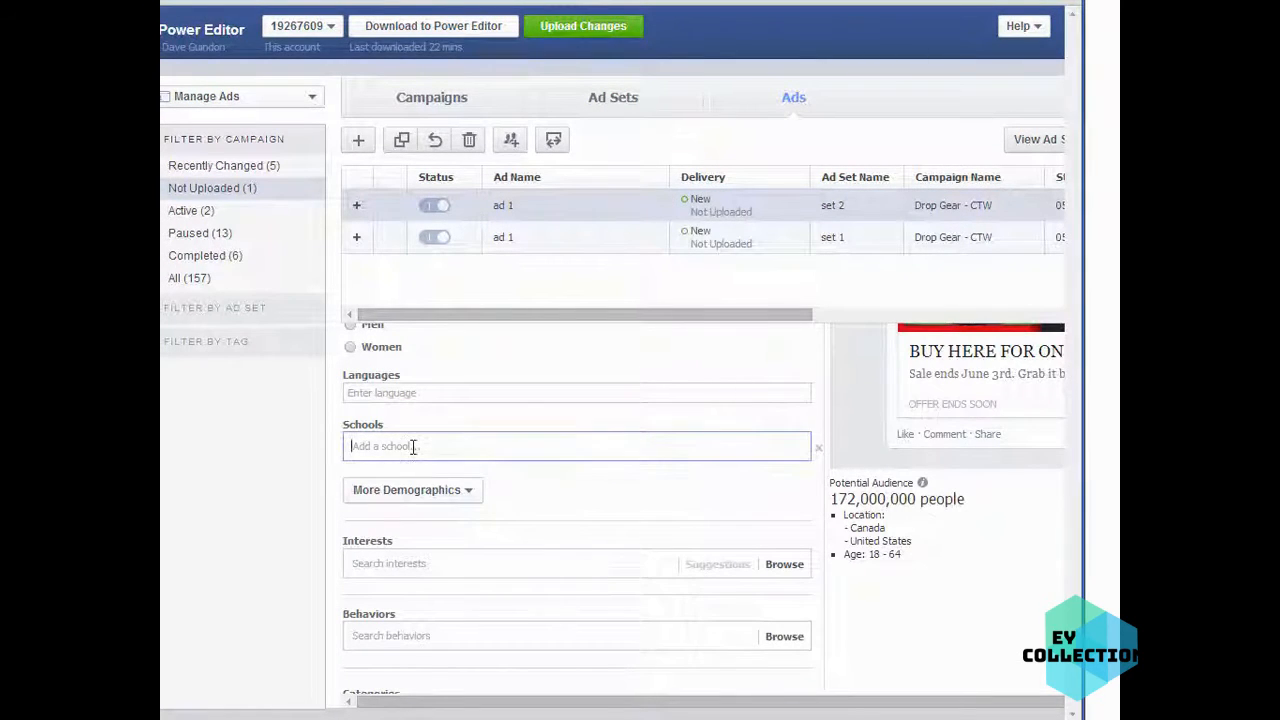
pyautogui.hotkey('ctrl', 'v')
pyautogui.click(474, 474)
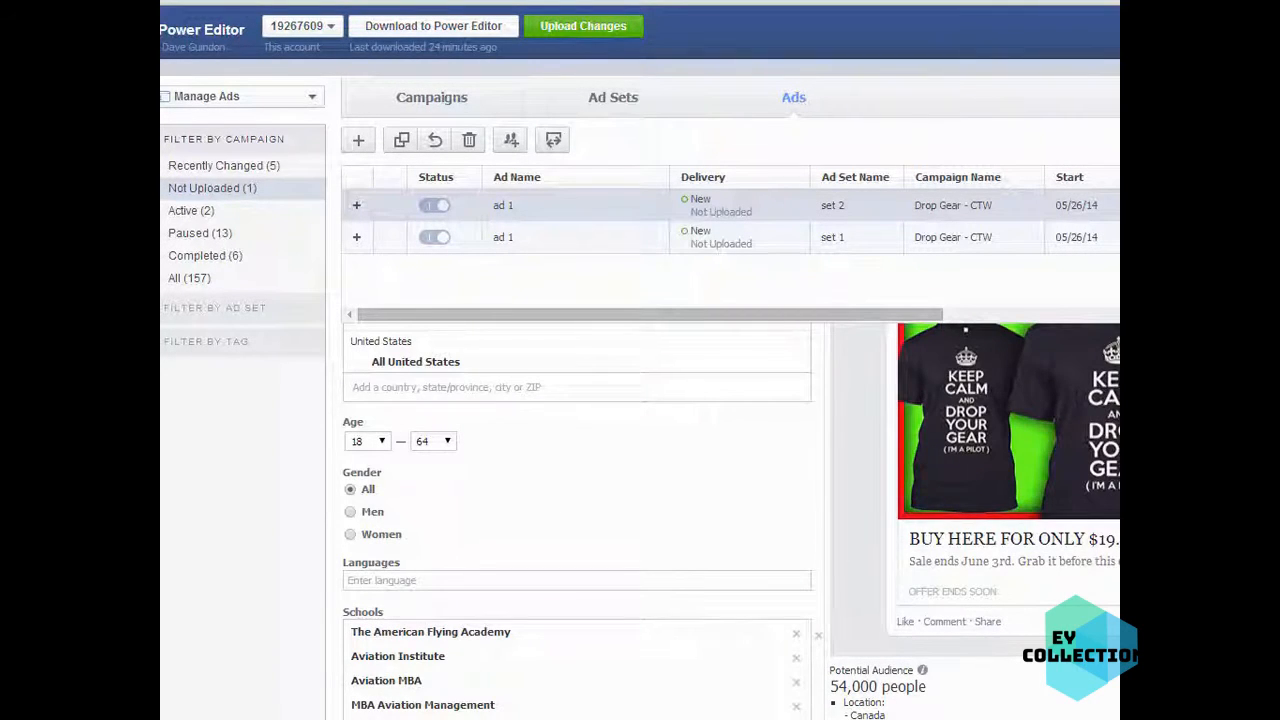
# Step: Review the full list of targeted schools along with the ad's location, age, gender and potential audience
pyautogui.scroll(-3, 886, 483)
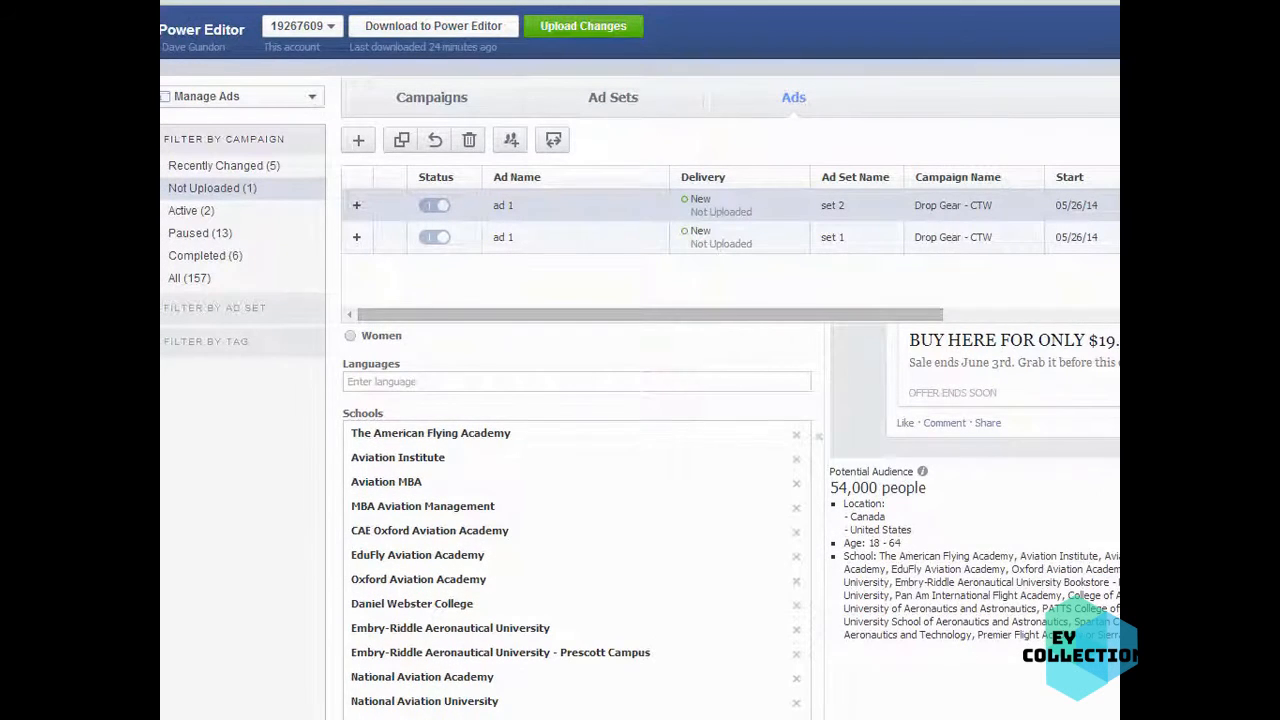
pyautogui.scroll(3, 730, 520)
pyautogui.scroll(3, 730, 520)
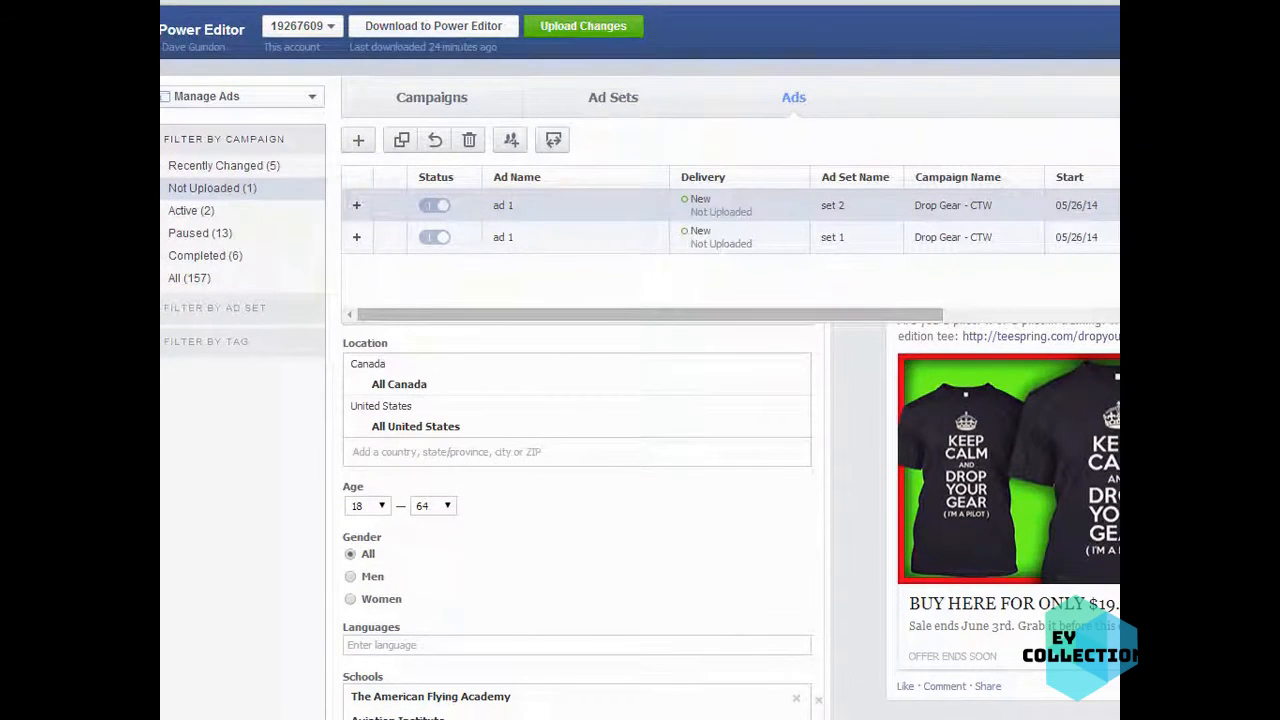
pyautogui.scroll(-2, 730, 520)
pyautogui.scroll(-2, 730, 520)
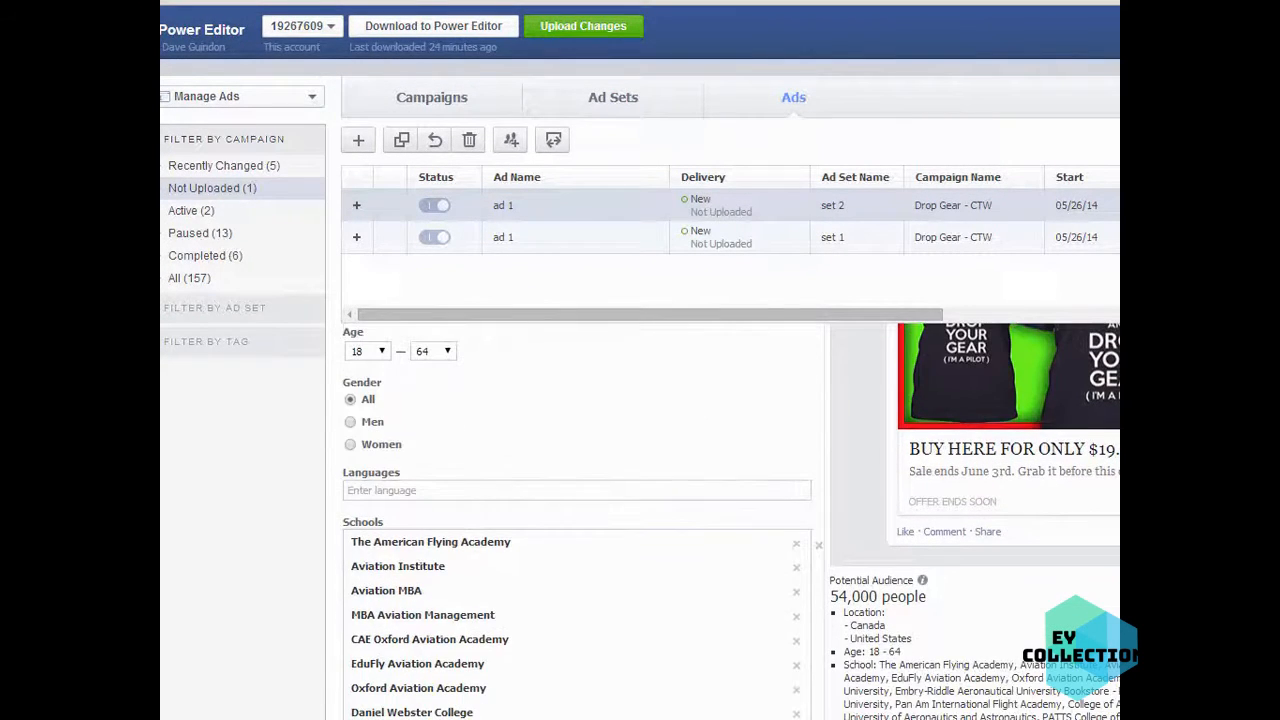
pyautogui.scroll(1, 730, 520)
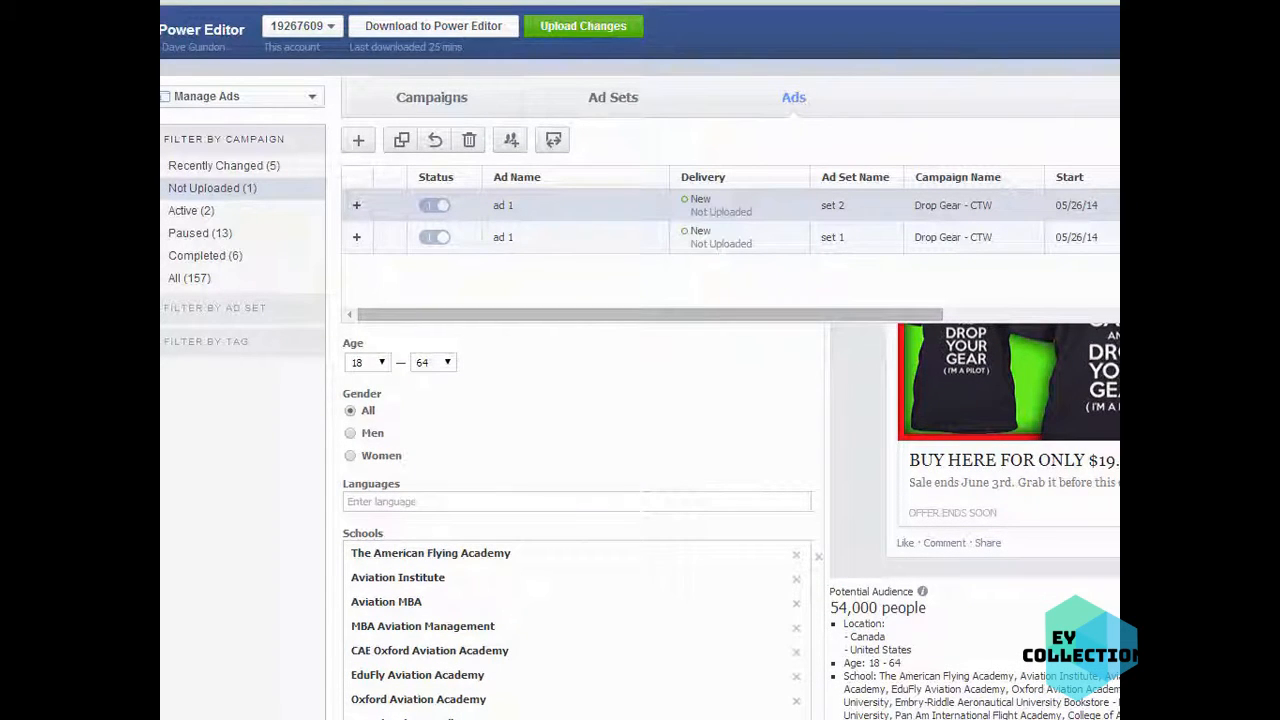
pyautogui.scroll(-3, 730, 520)
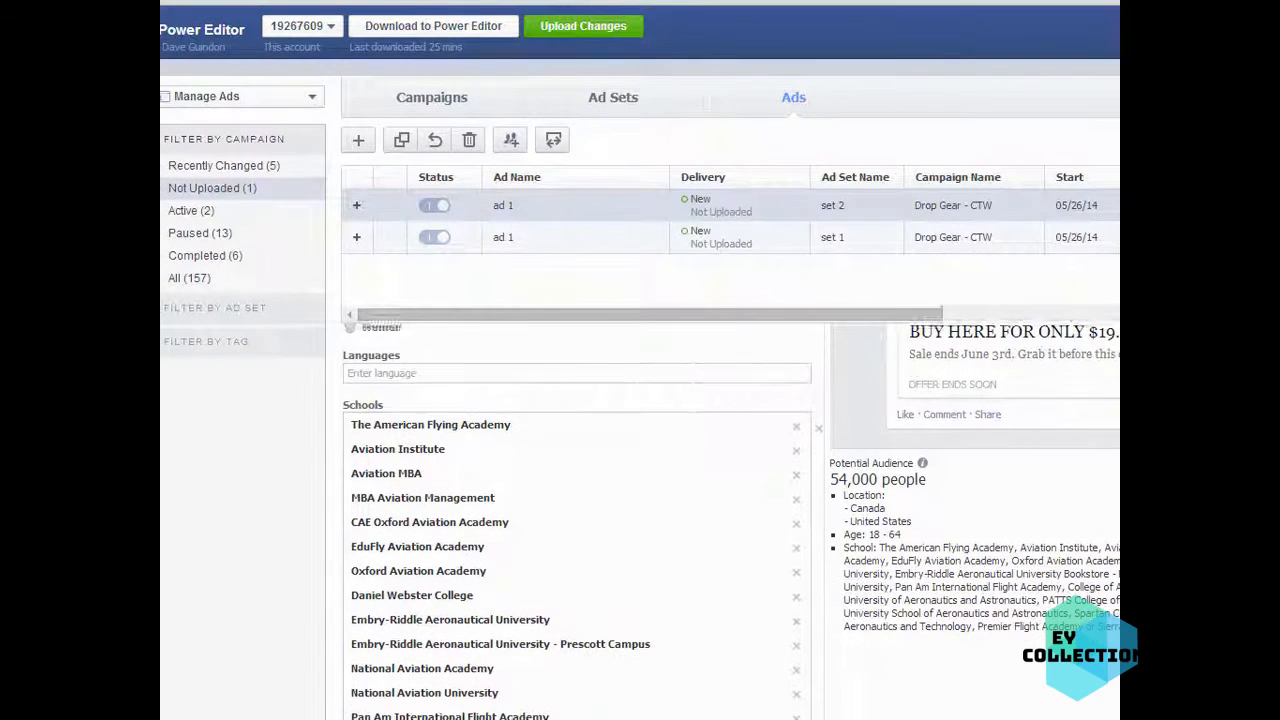
pyautogui.scroll(-12, 730, 520)
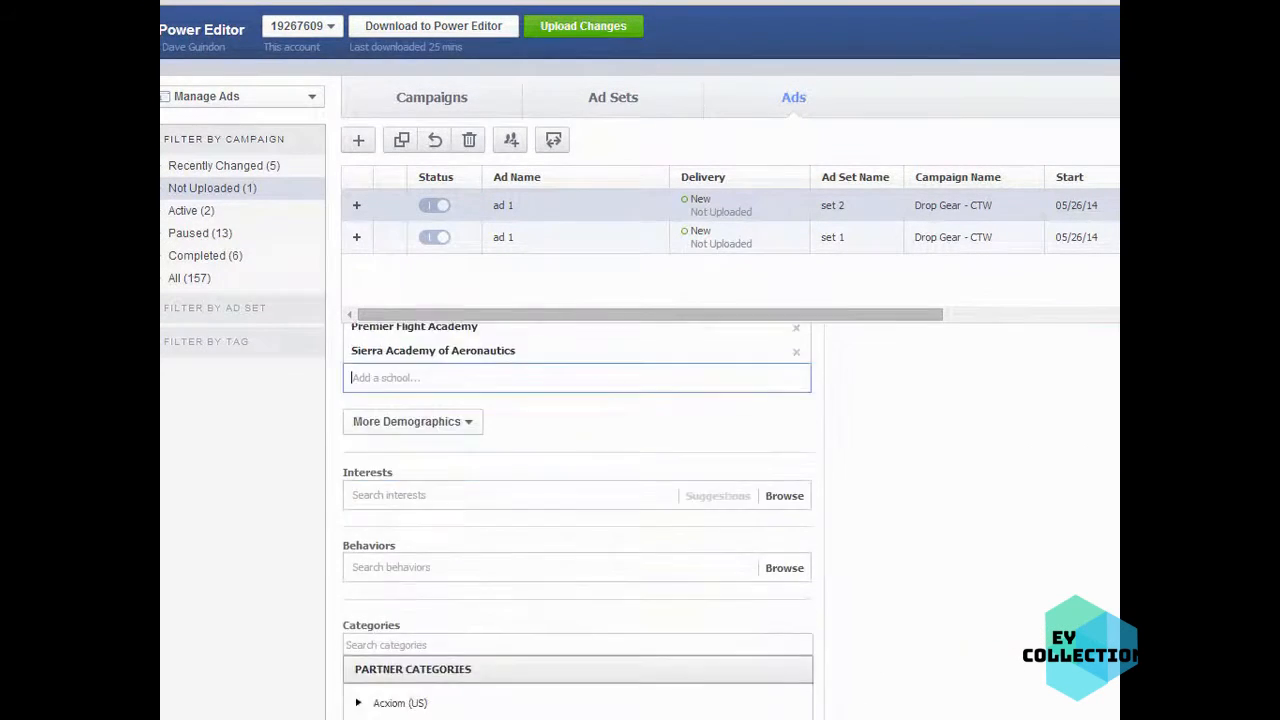
pyautogui.scroll(10, 580, 520)
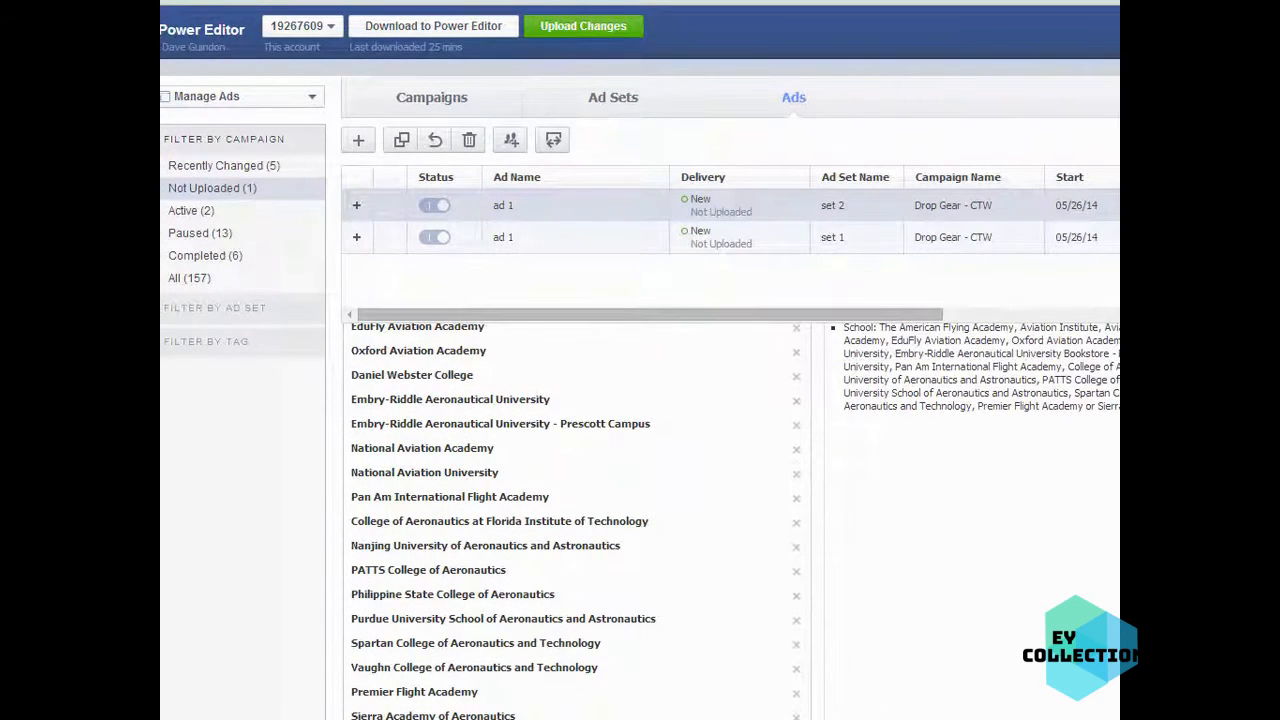
pyautogui.scroll(3, 730, 520)
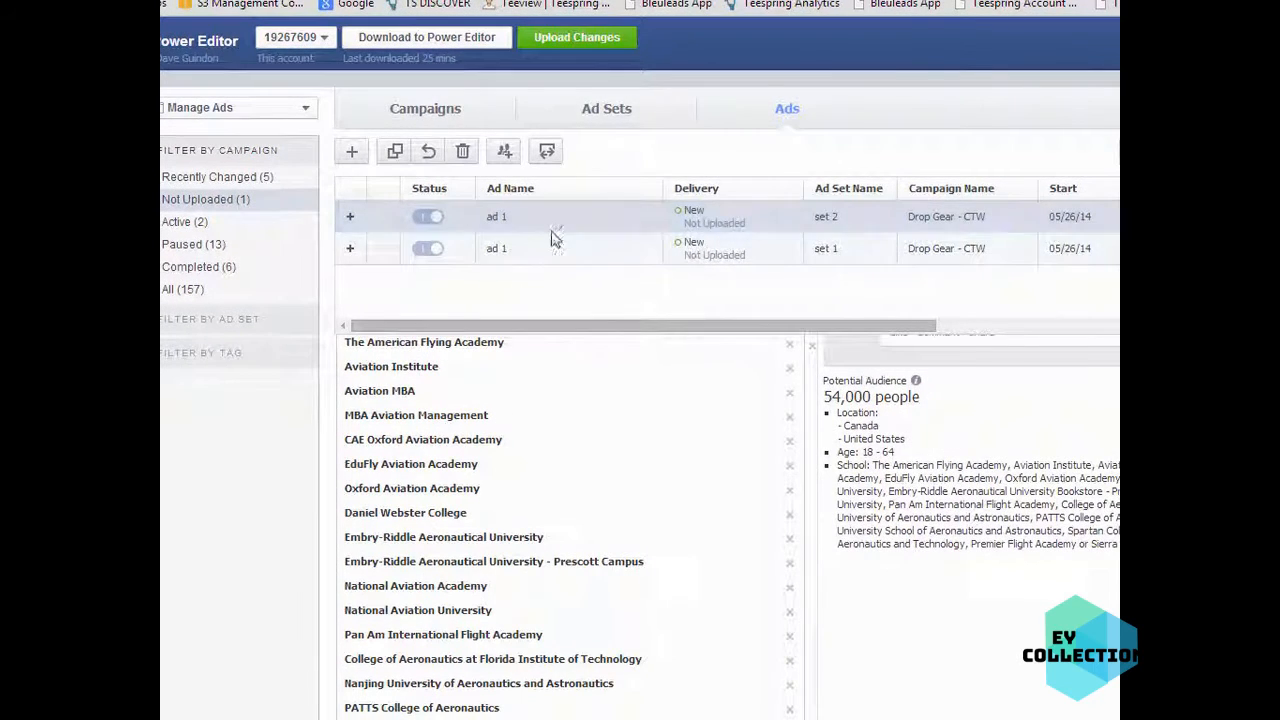
# Step: Compare the ads in set 1 and set 2, and open the optimization and pricing settings of the set 2 ad
pyautogui.click(858, 223)
pyautogui.click(852, 252)
pyautogui.click(840, 228)
pyautogui.scroll(5, 570, 527)
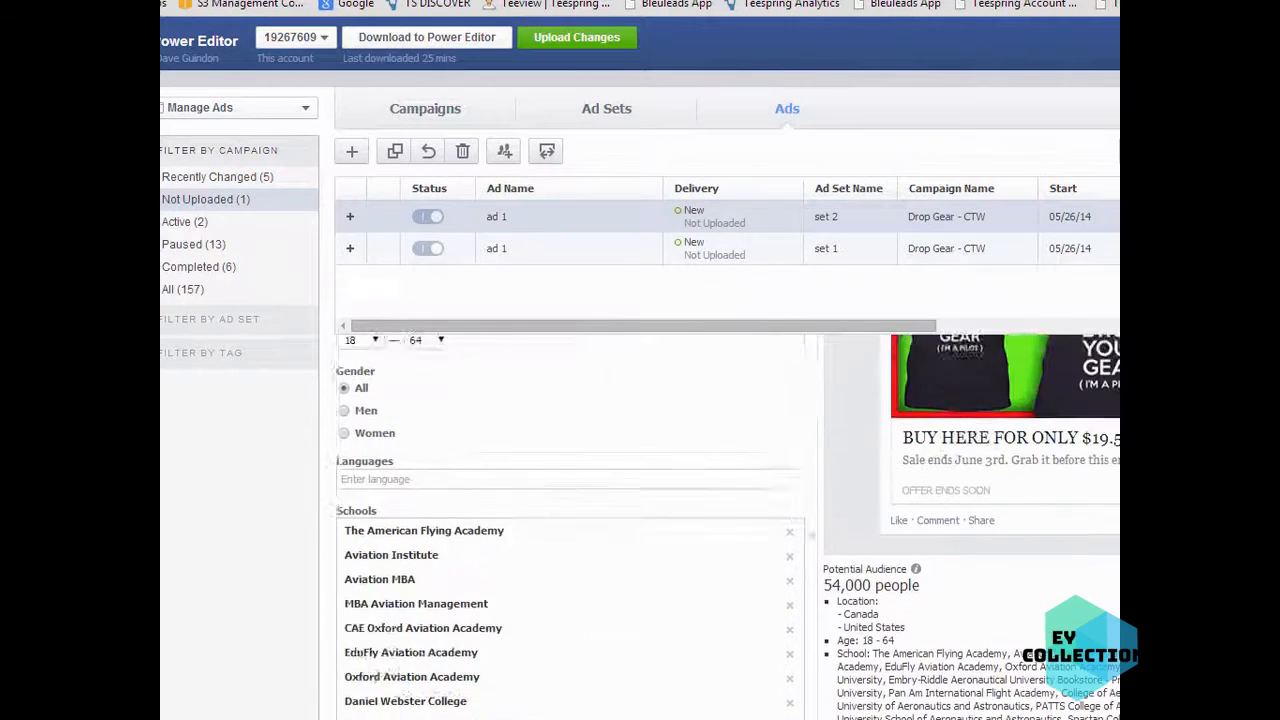
pyautogui.scroll(-4, 570, 527)
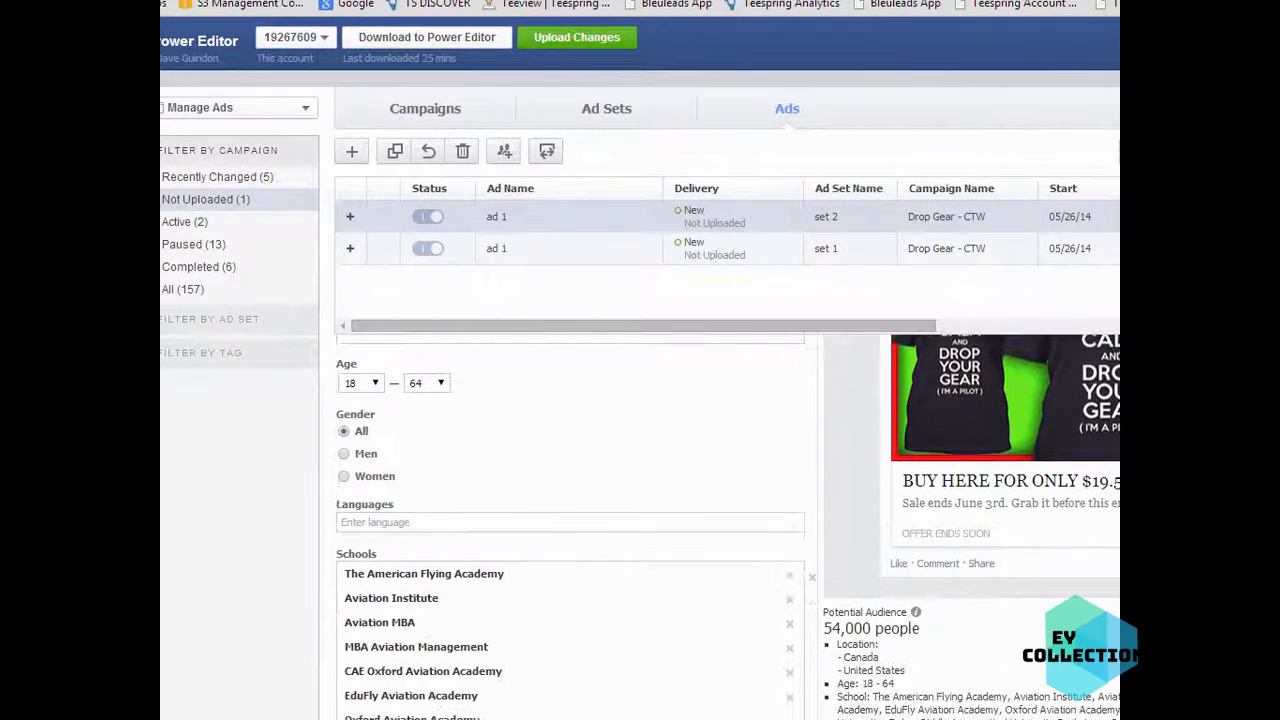
pyautogui.scroll(-1, 570, 527)
pyautogui.scroll(-5, 570, 527)
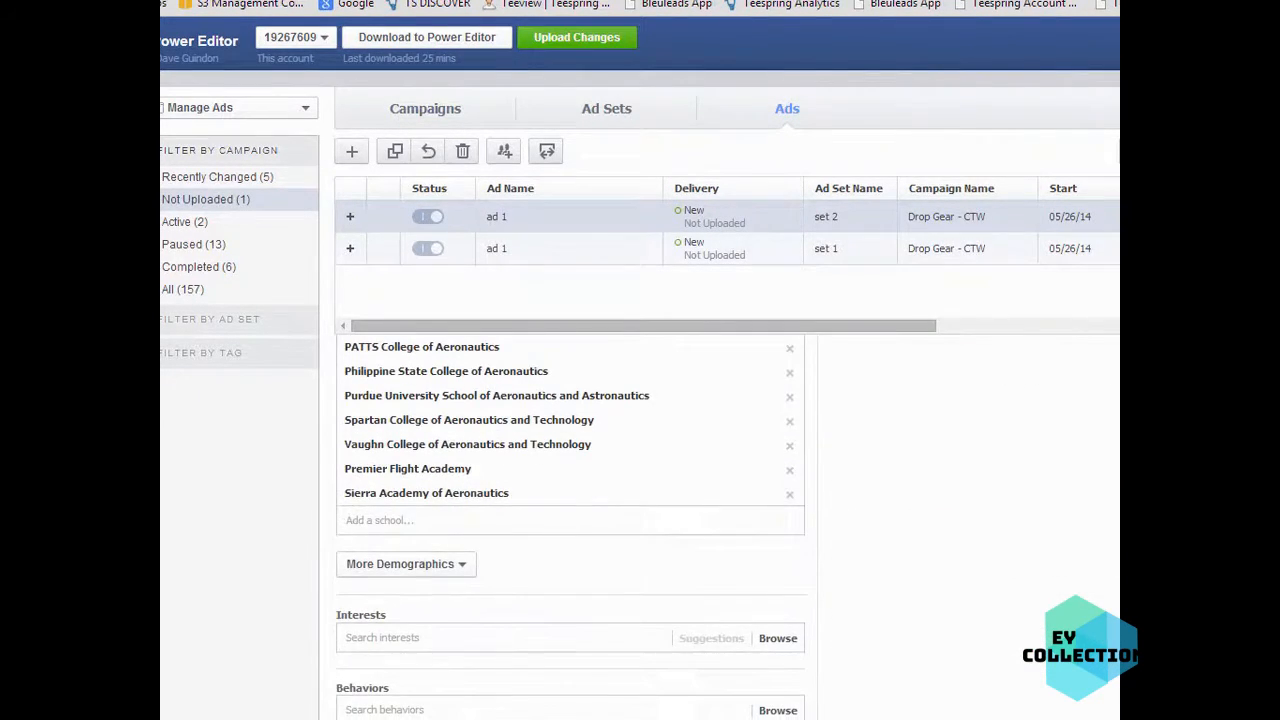
pyautogui.scroll(10, 570, 527)
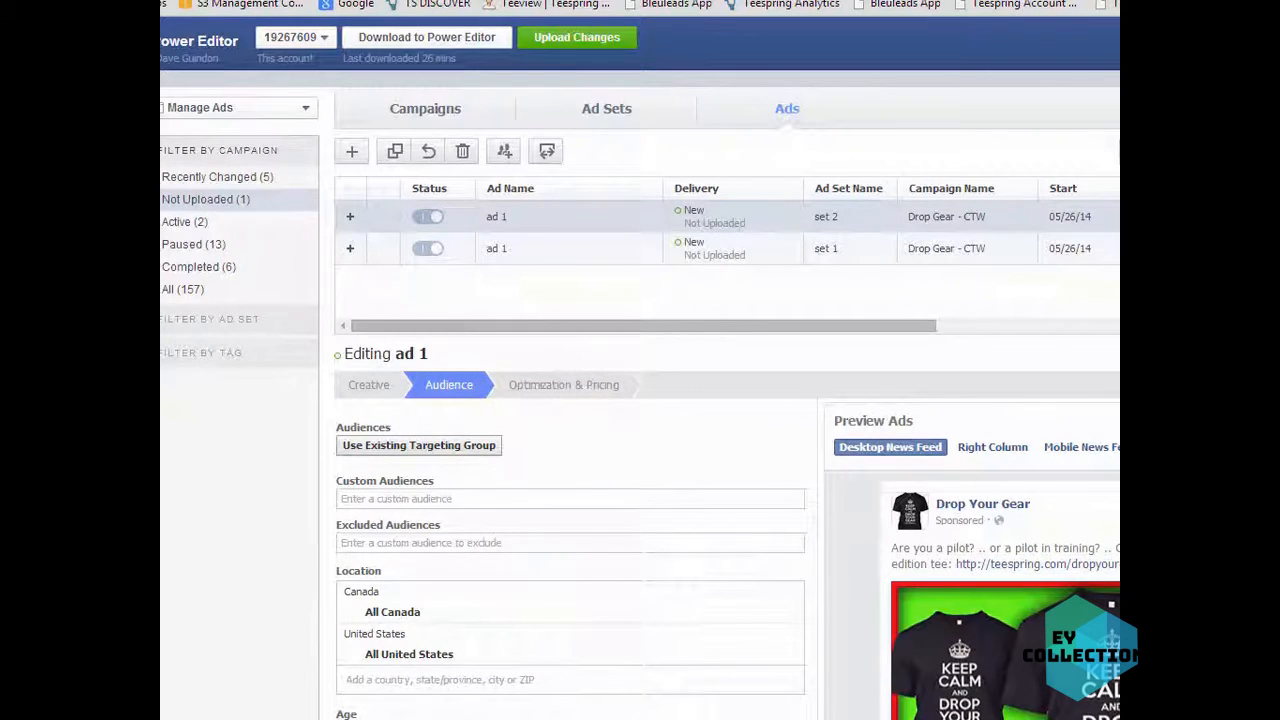
pyautogui.click(567, 395)
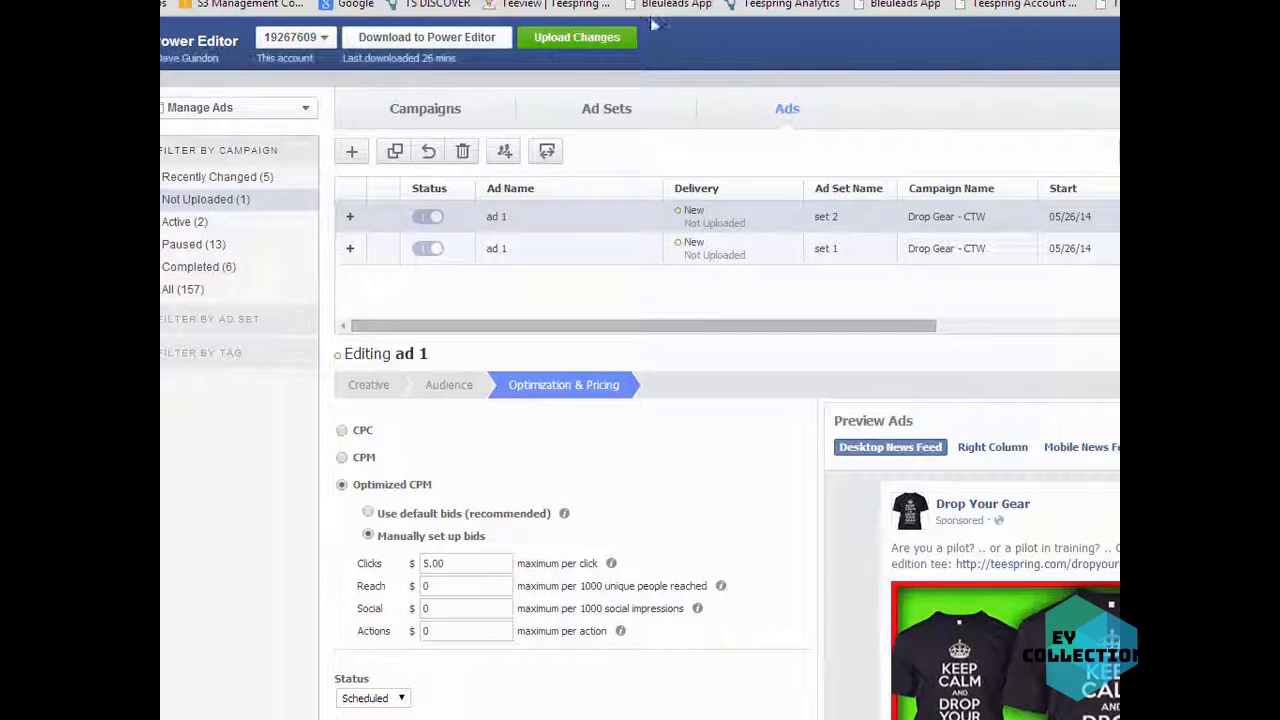
# Step: Review the set 2 ad's creative settings, URL tag, conversion pixel and placement, along with its audience and targeted schools
pyautogui.click(544, 0)
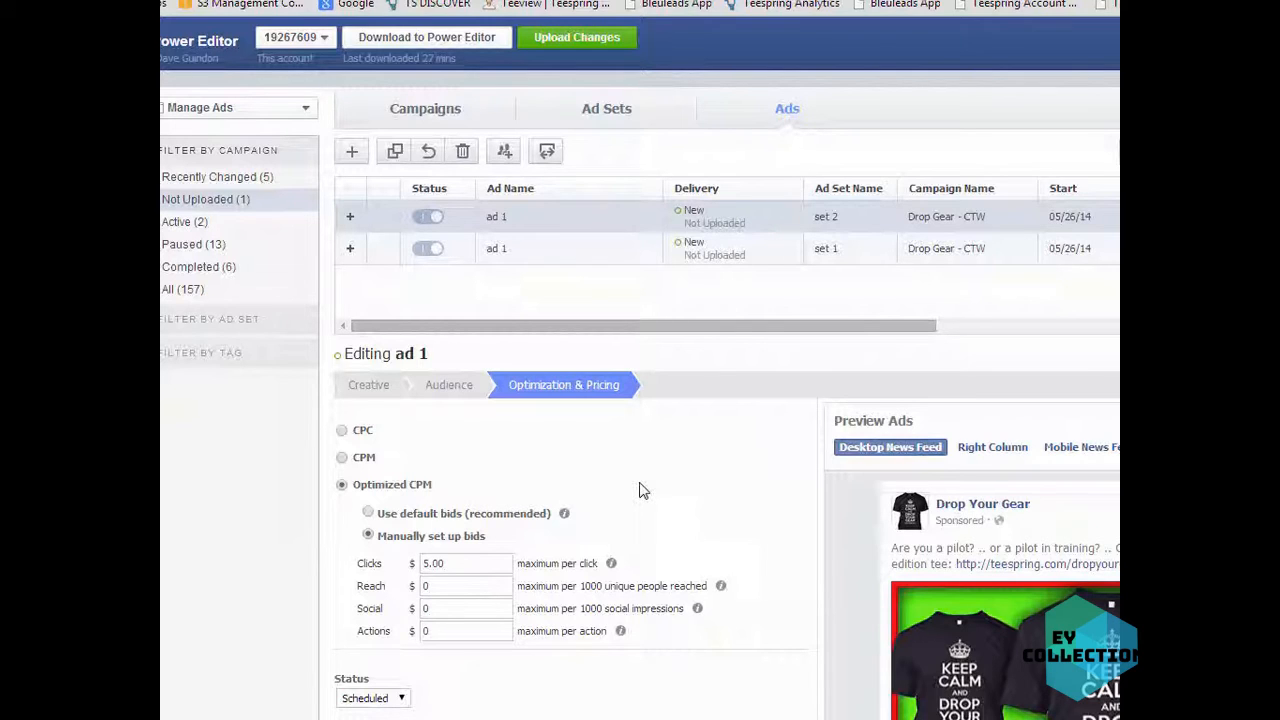
pyautogui.click(459, 393)
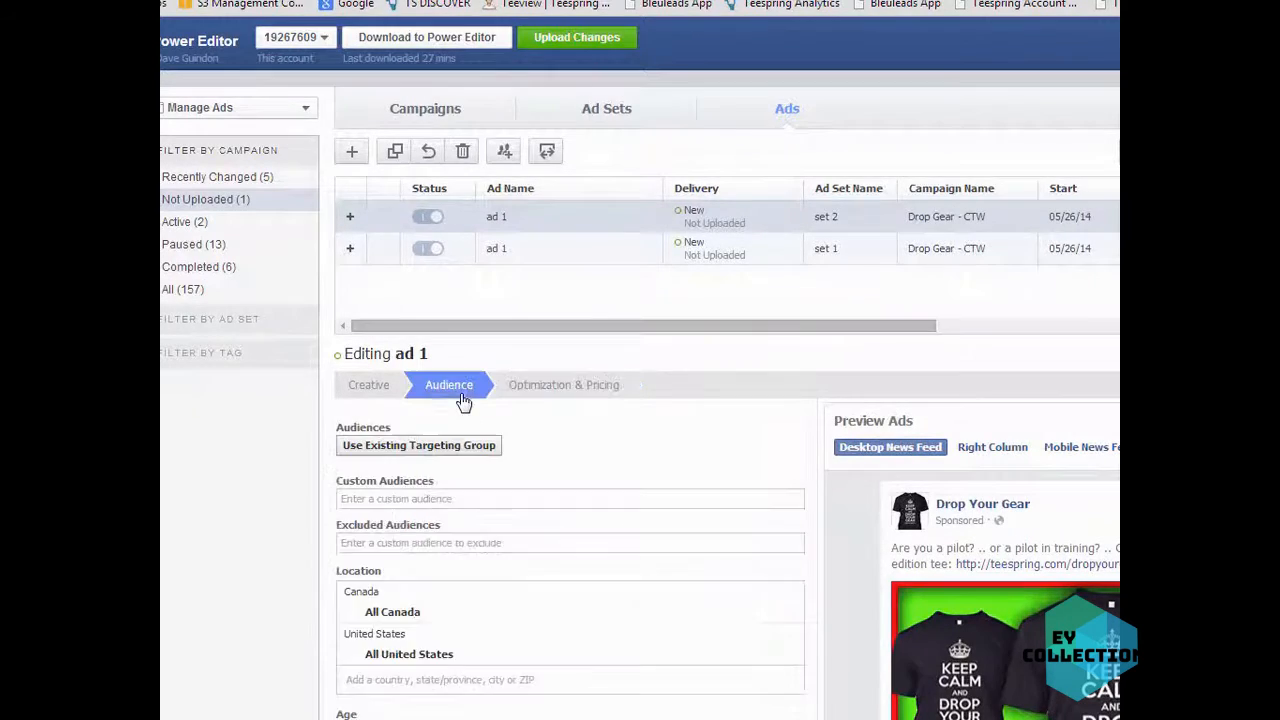
pyautogui.click(378, 391)
pyautogui.scroll(-4, 770, 654)
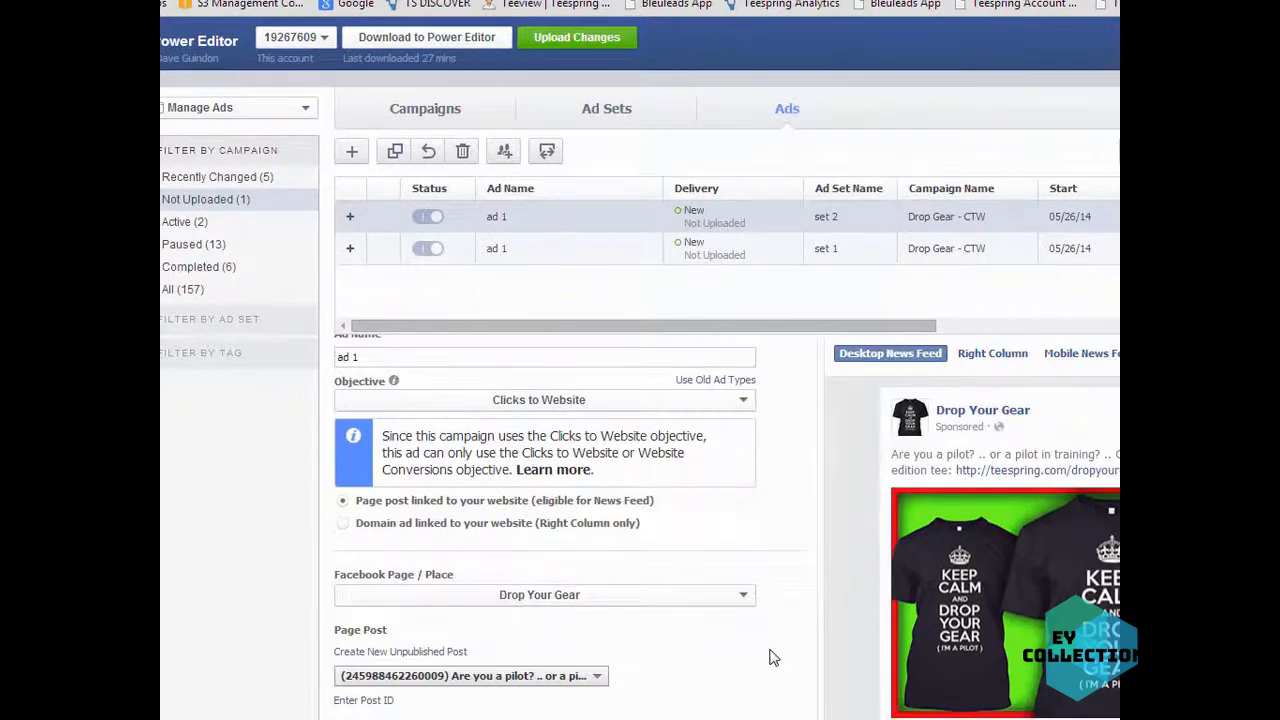
pyautogui.scroll(-1, 778, 654)
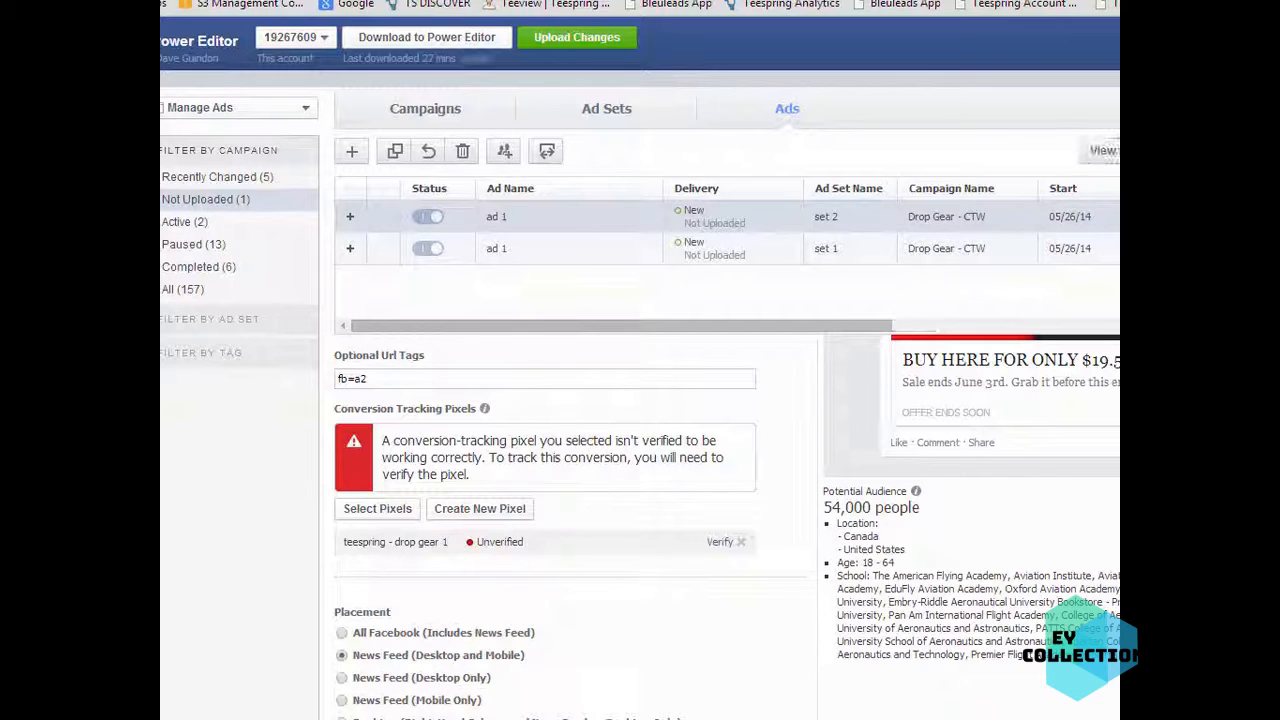
pyautogui.scroll(-1, 768, 655)
pyautogui.scroll(5, 772, 665)
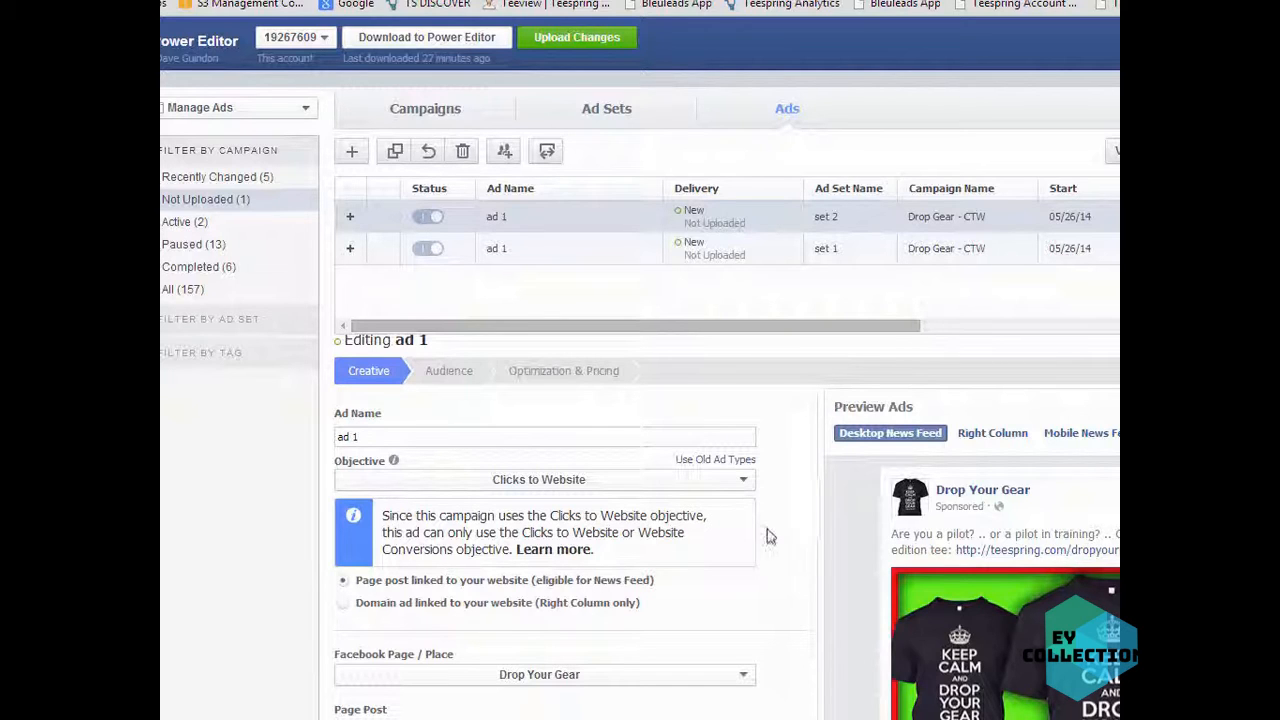
pyautogui.scroll(-2, 791, 567)
pyautogui.scroll(2, 791, 567)
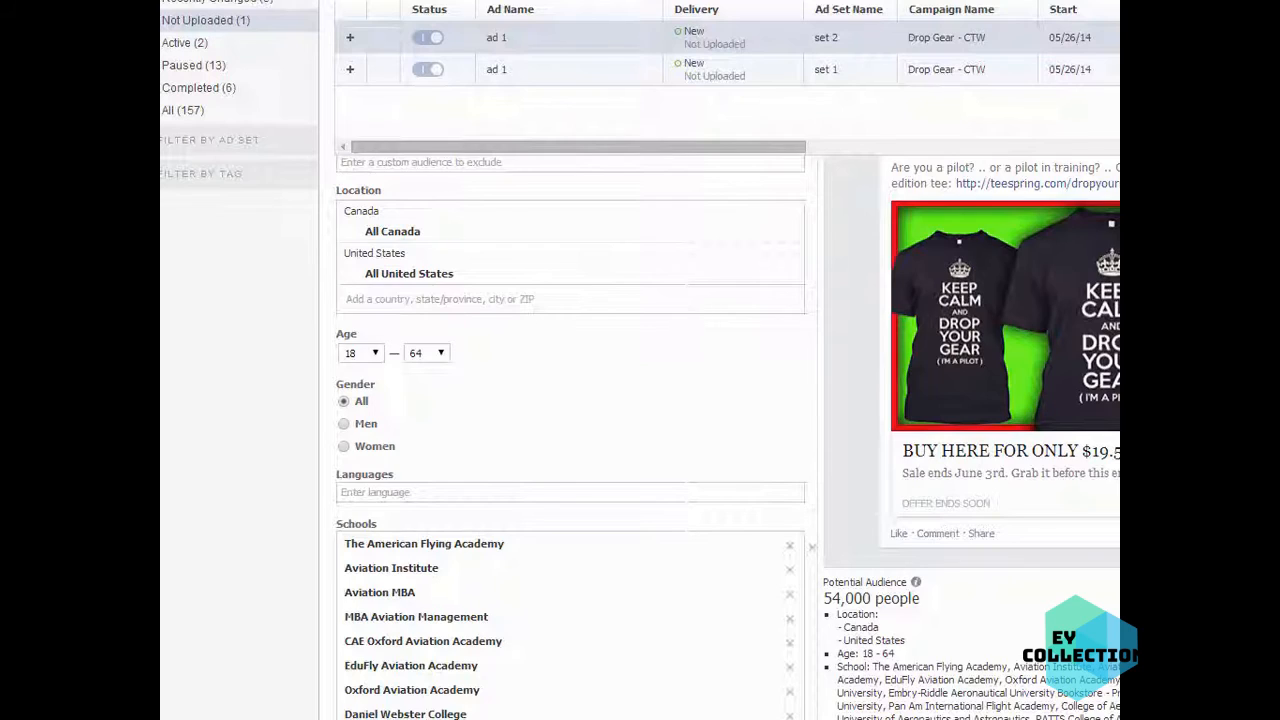
pyautogui.scroll(-8, 1043, 434)
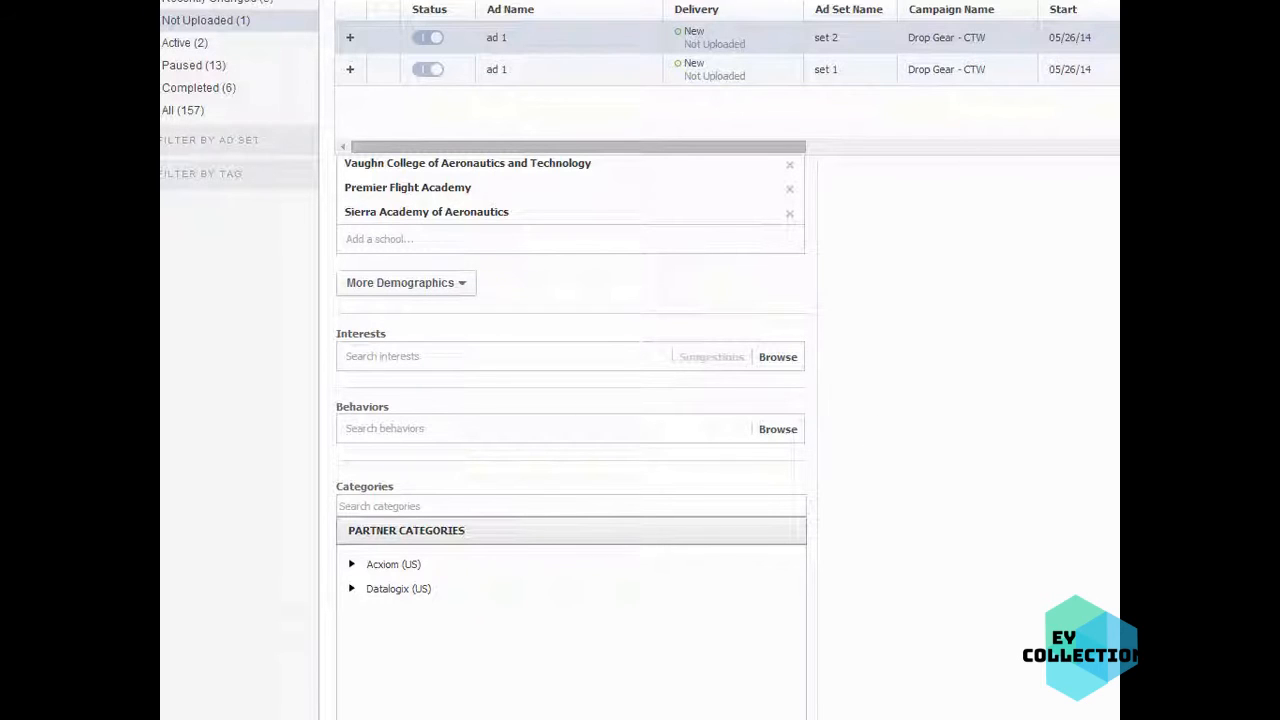
pyautogui.scroll(10, 727, 436)
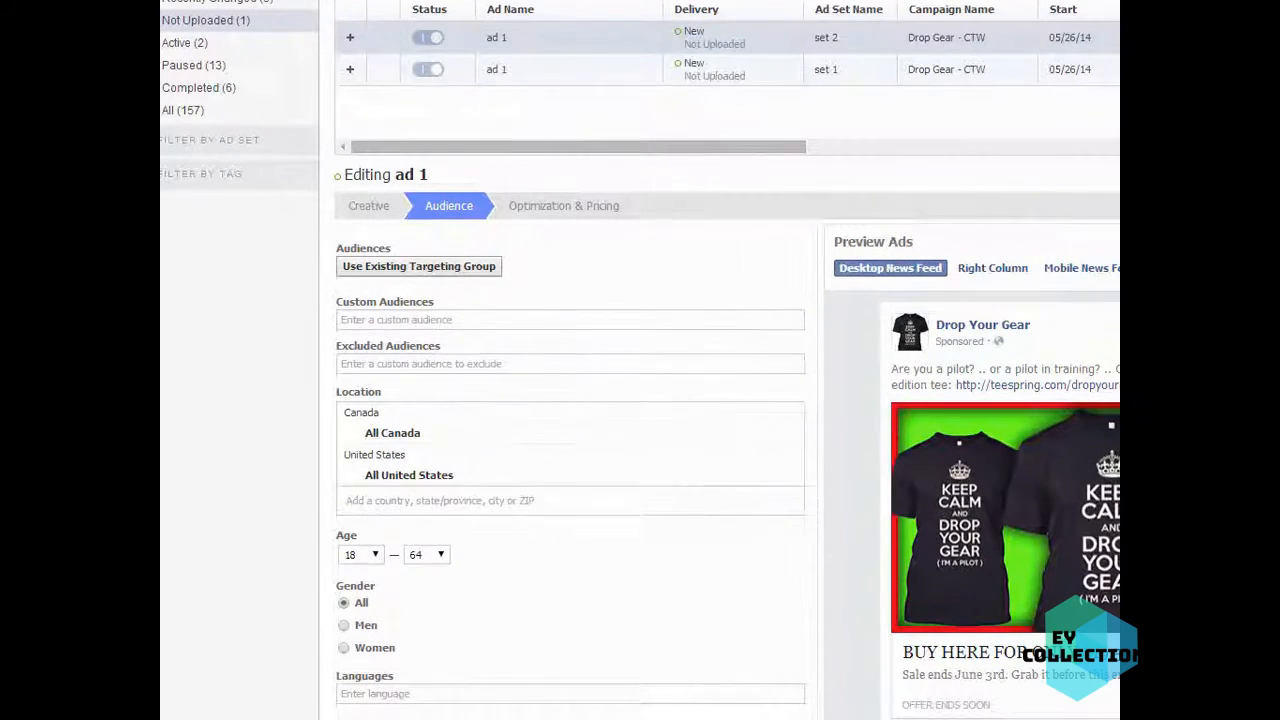
pyautogui.scroll(2, 567, 118)
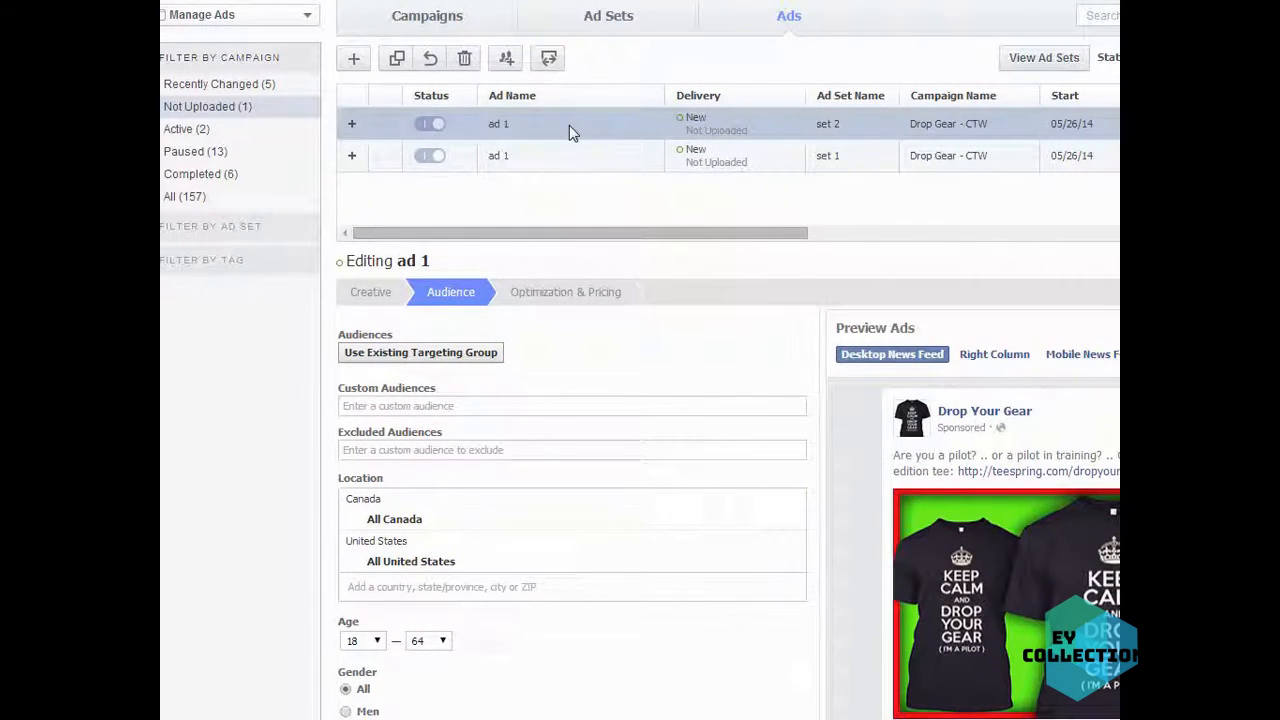
# Step: Duplicate ad set "set 2" within the existing Drop Gear - CTW campaign and rename the copy "set 3"
pyautogui.click(573, 30)
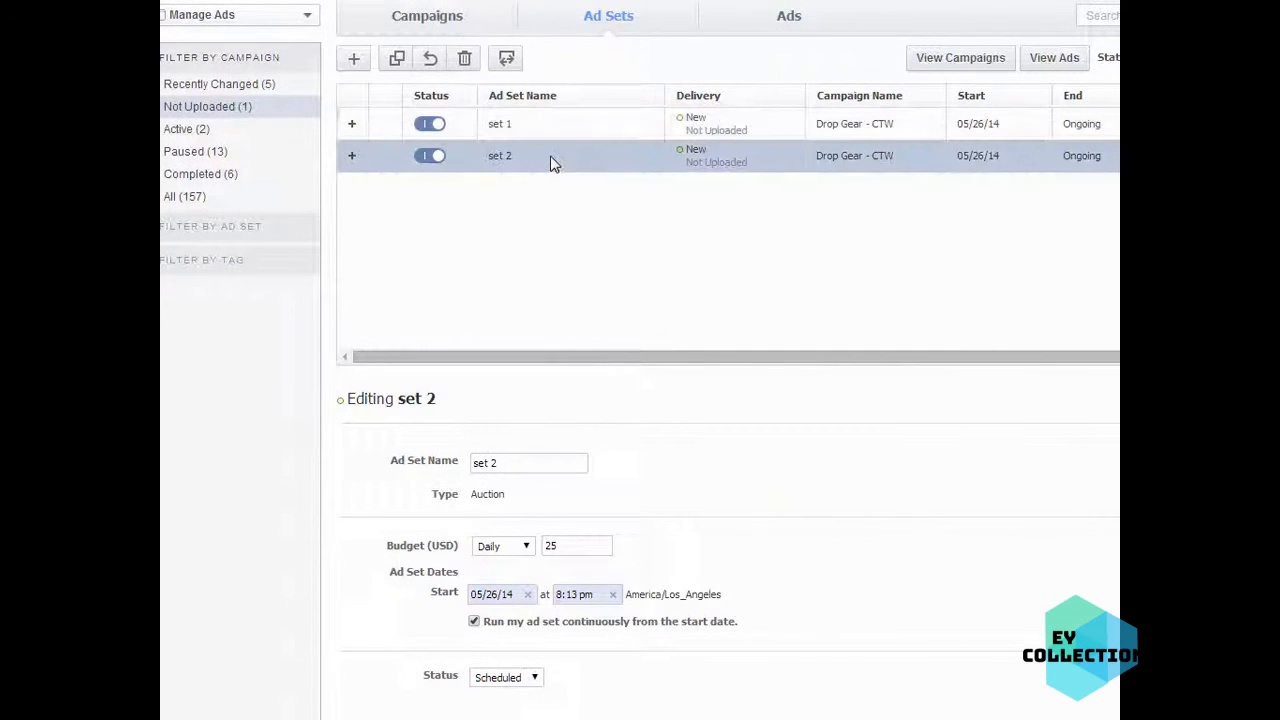
pyautogui.click(396, 60)
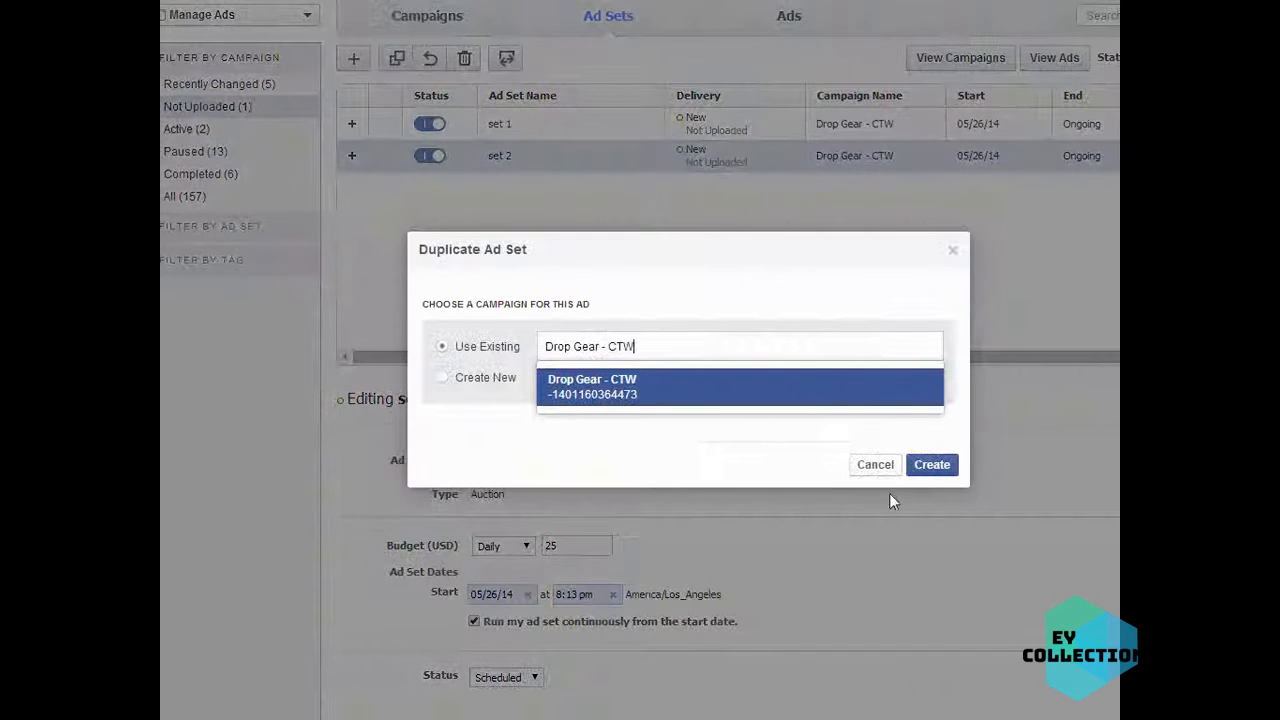
pyautogui.click(915, 468)
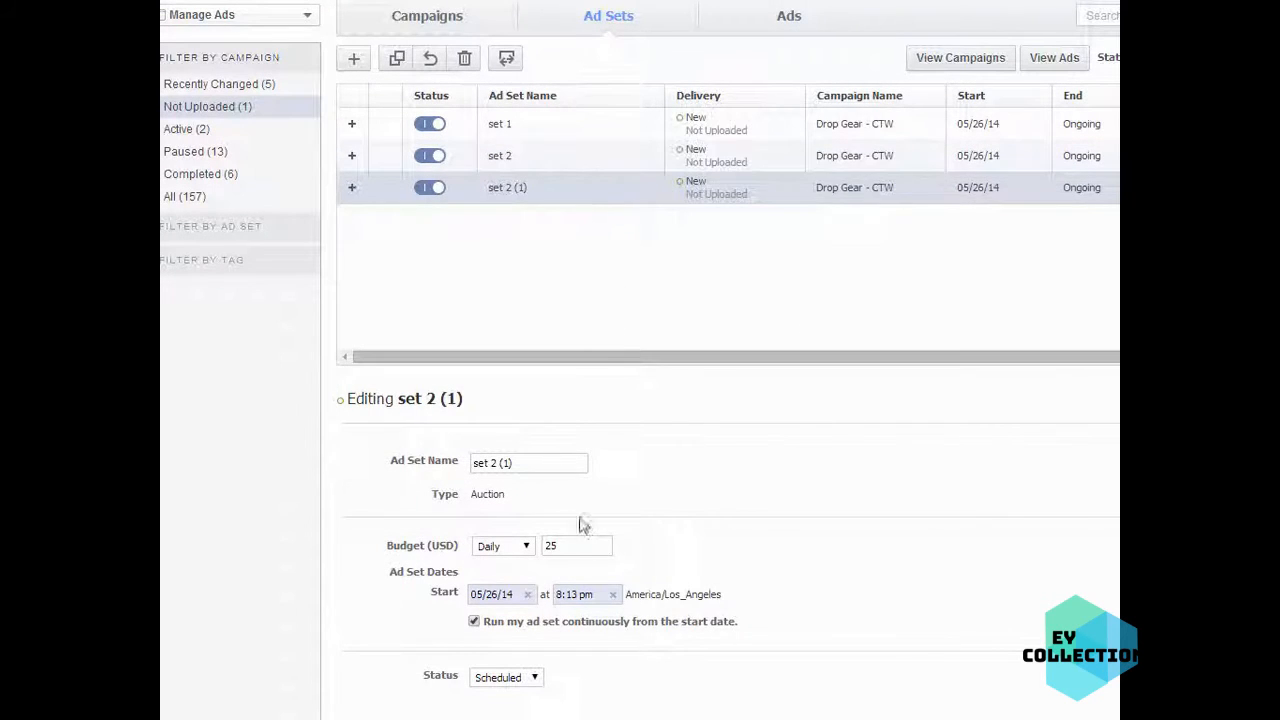
pyautogui.moveTo(516, 463); pyautogui.dragTo(493, 463)
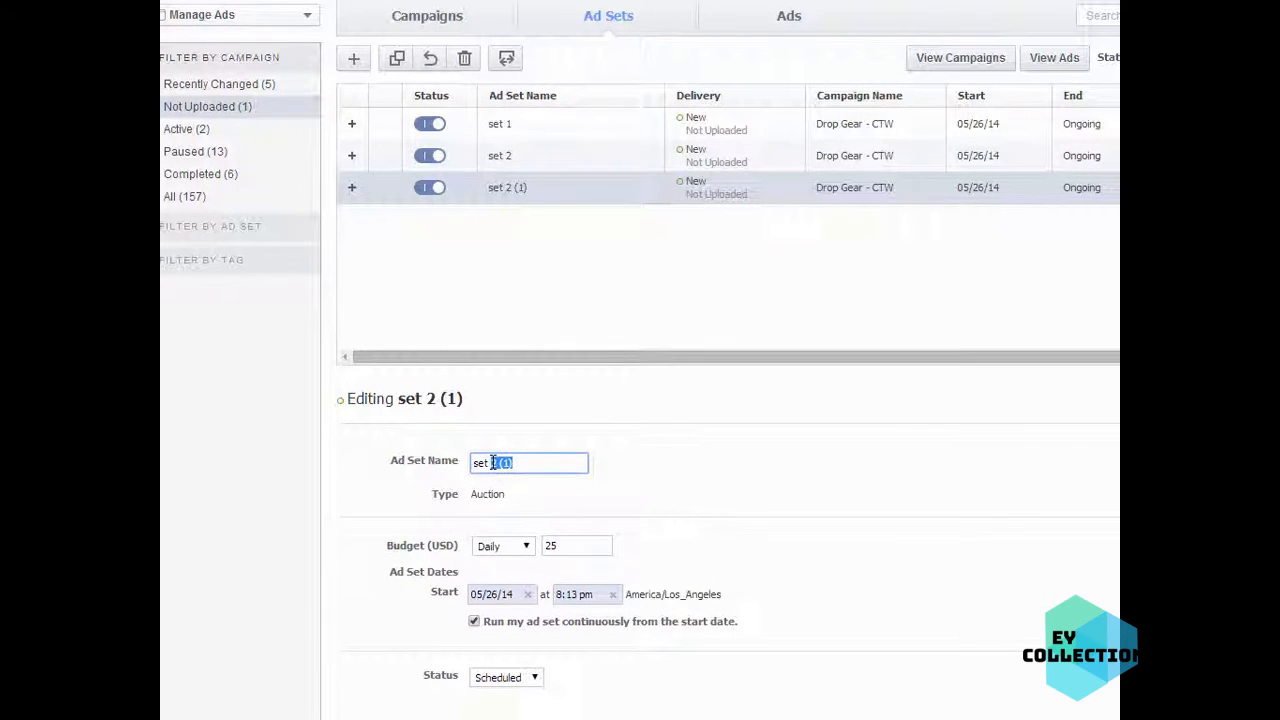
pyautogui.write('3')
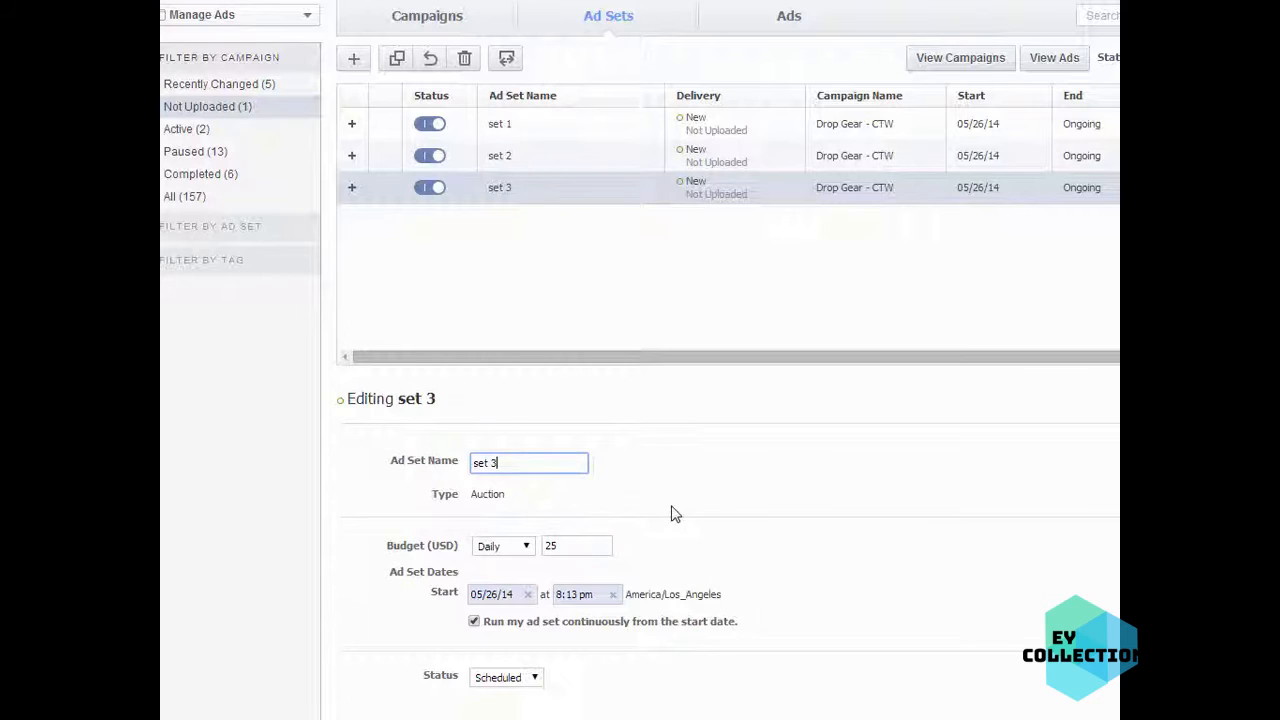
pyautogui.click(588, 545)
pyautogui.click(737, 503)
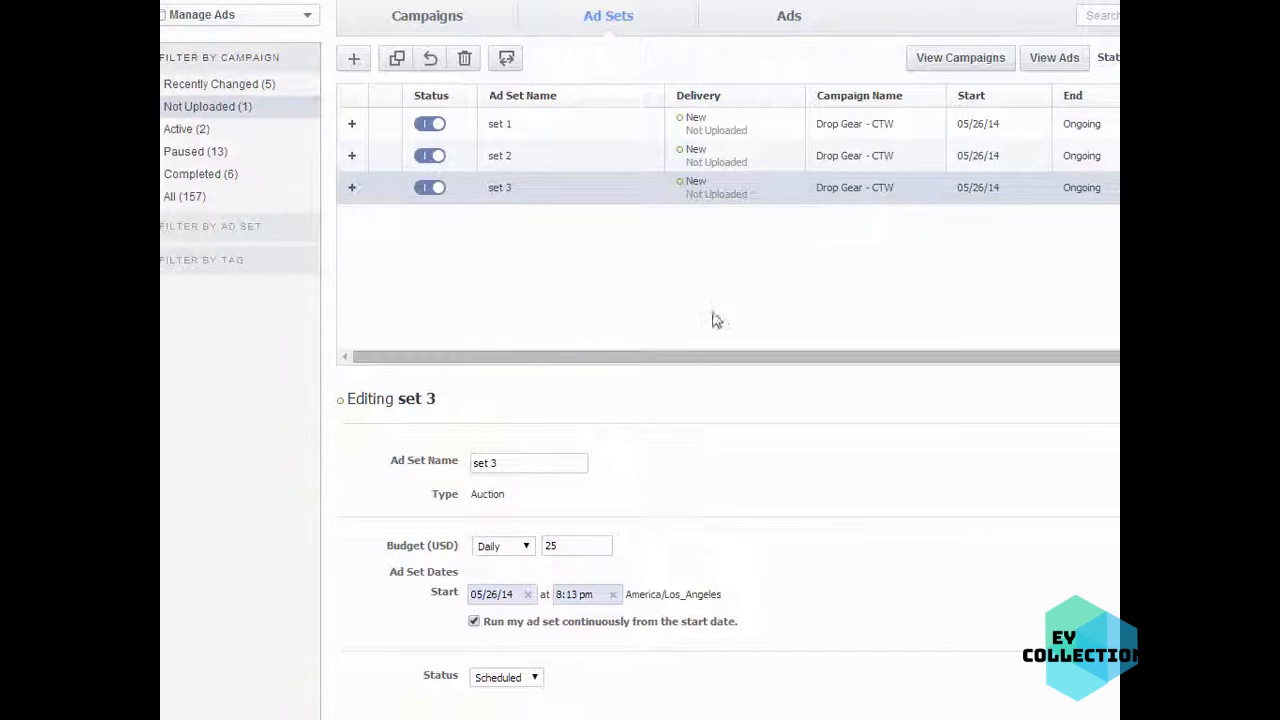
# Step: Remove the entire Schools criterion from the audience of the set 3 ad
pyautogui.click(781, 24)
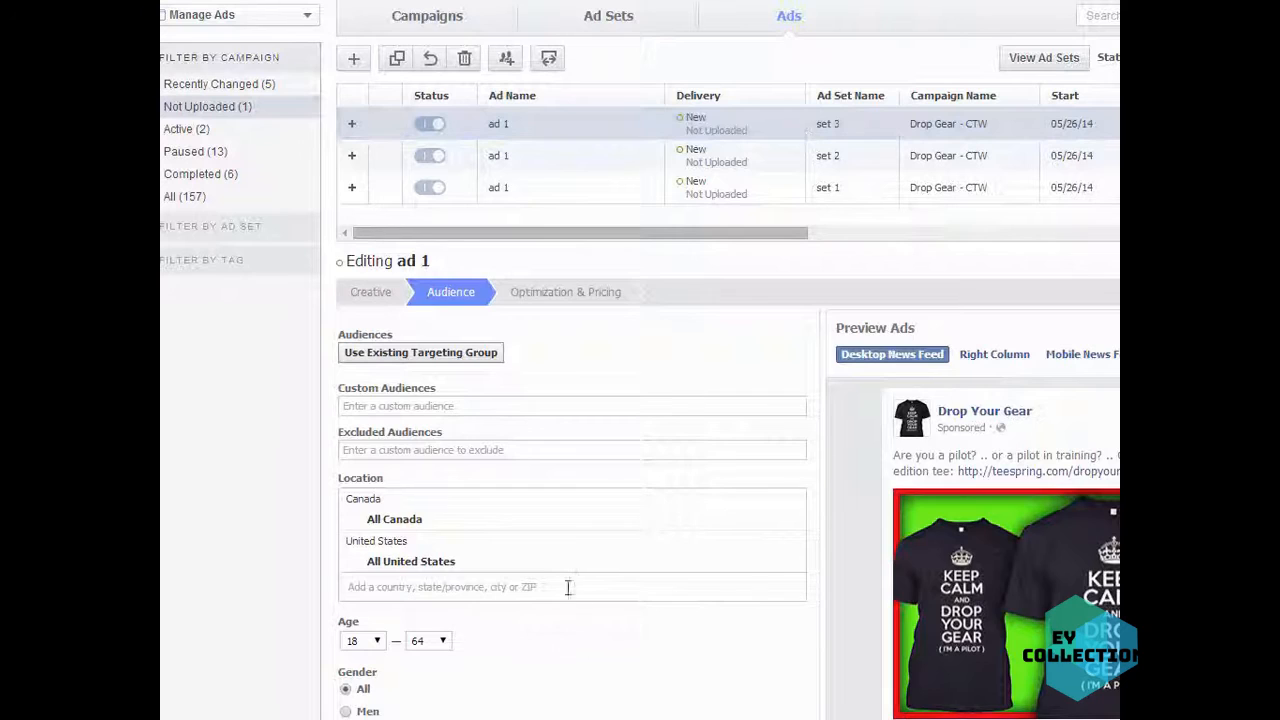
pyautogui.scroll(-1, 580, 635)
pyautogui.scroll(-3, 585, 643)
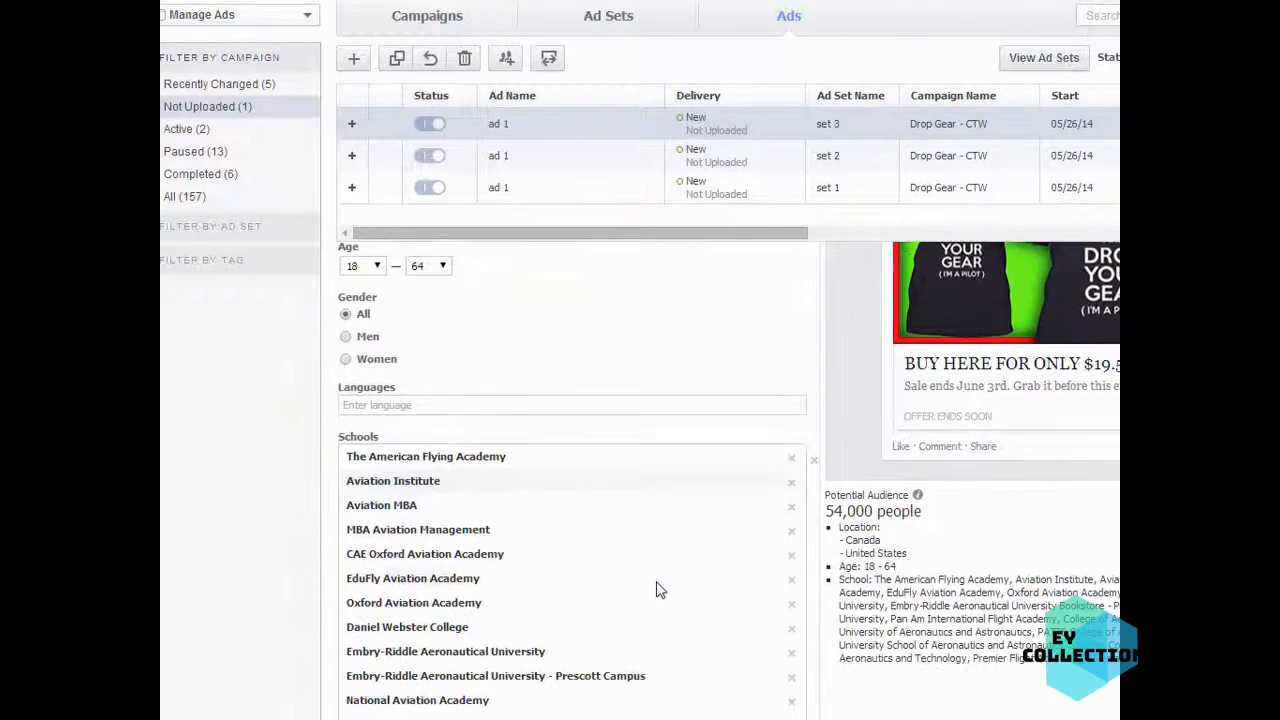
pyautogui.click(813, 461)
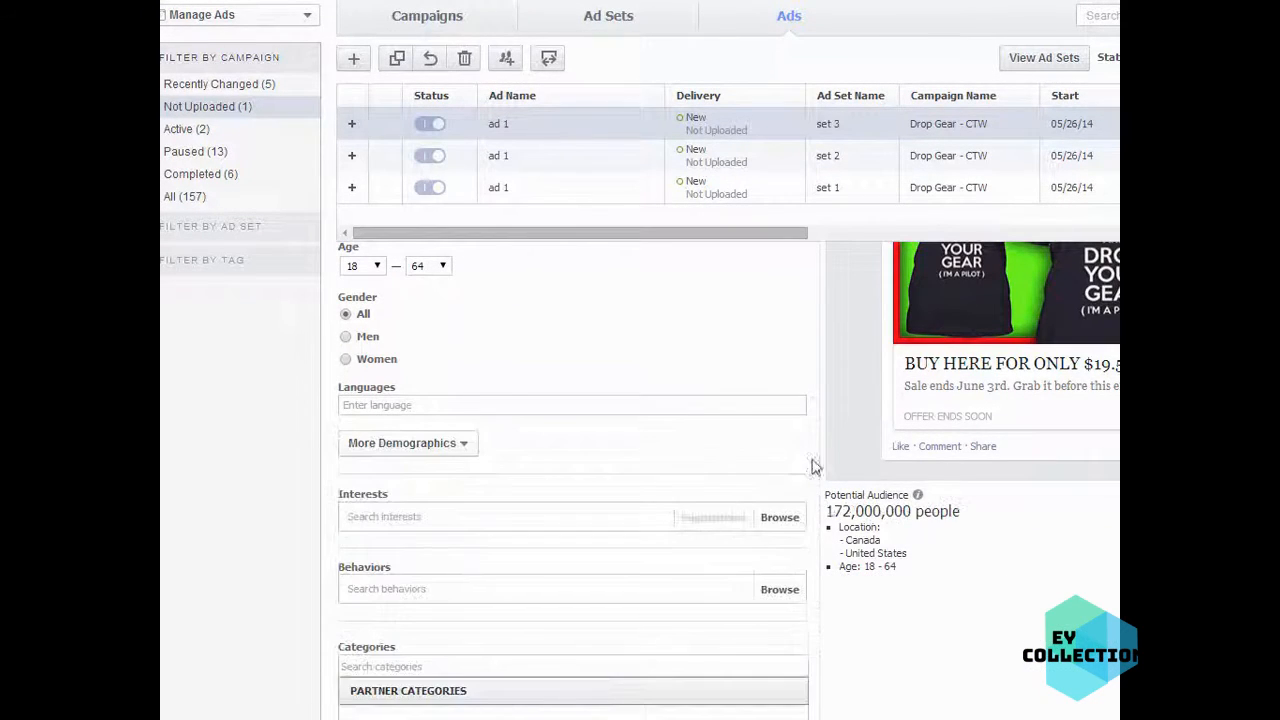
# Step: Add the interest "Pilot (aircraft)" to the set 3 ad's audience
pyautogui.scroll(-1, 955, 665)
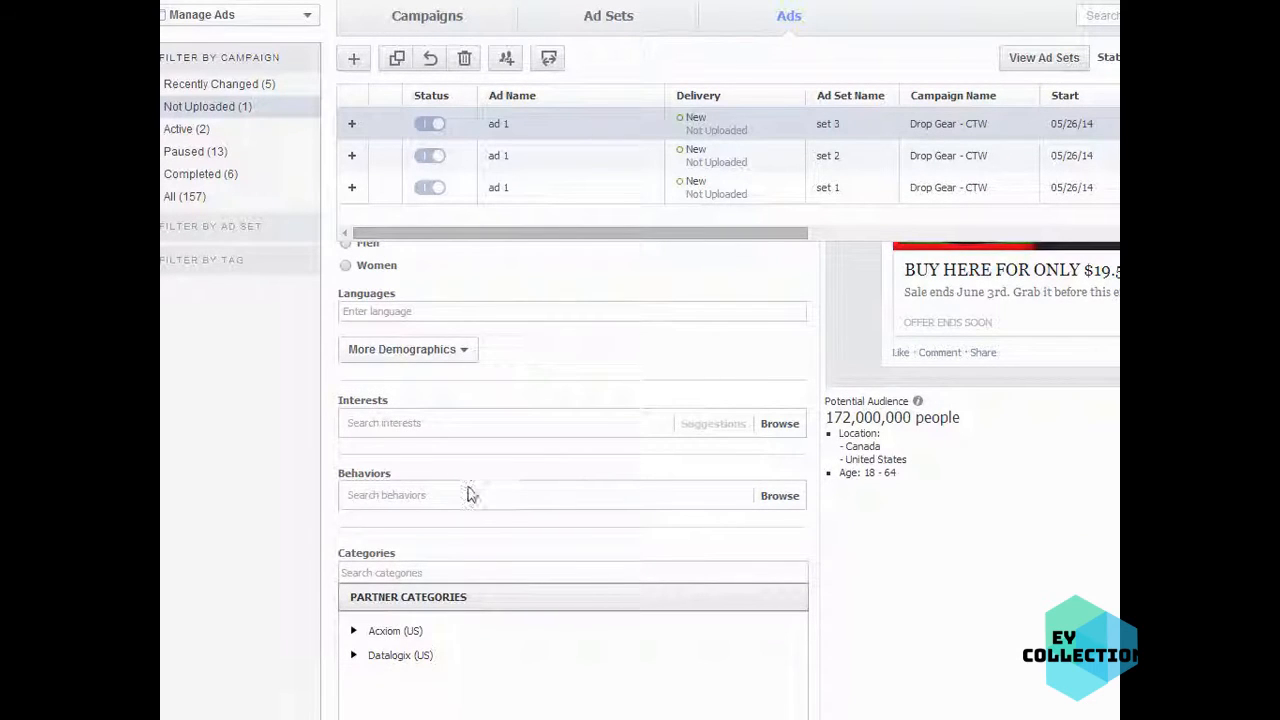
pyautogui.scroll(3, 1066, 546)
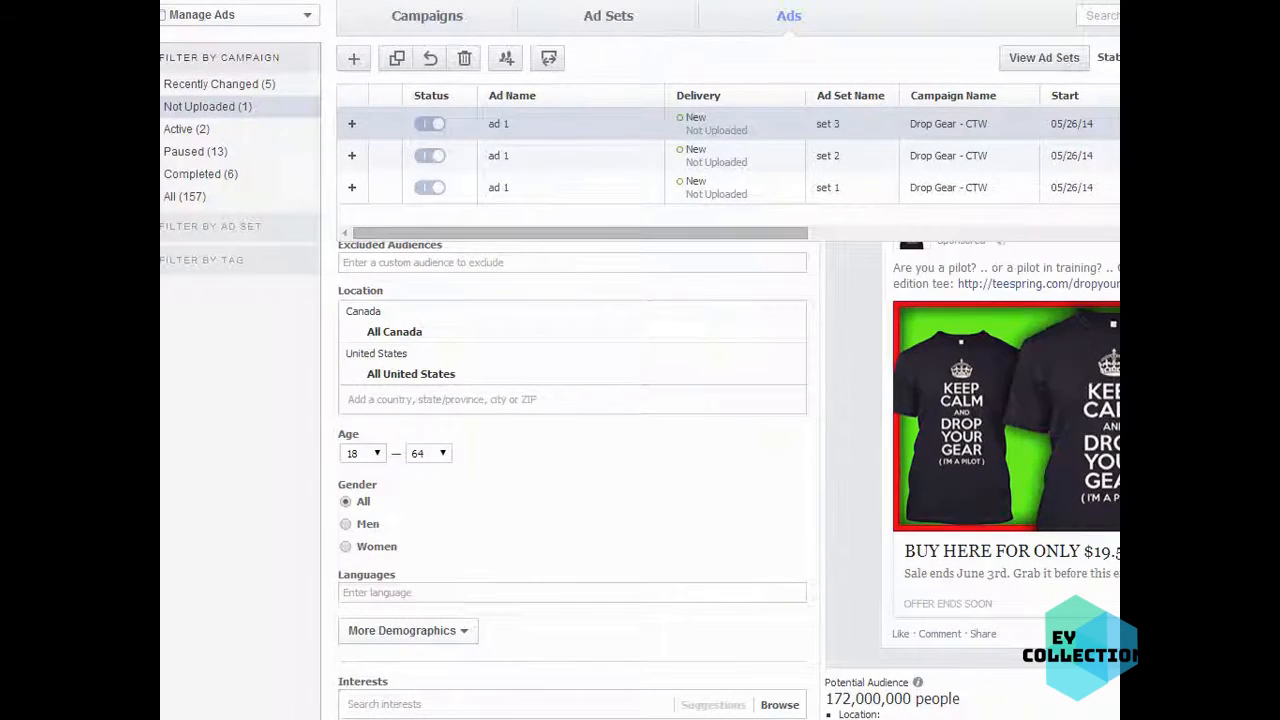
pyautogui.hscroll(2, 728, 480)
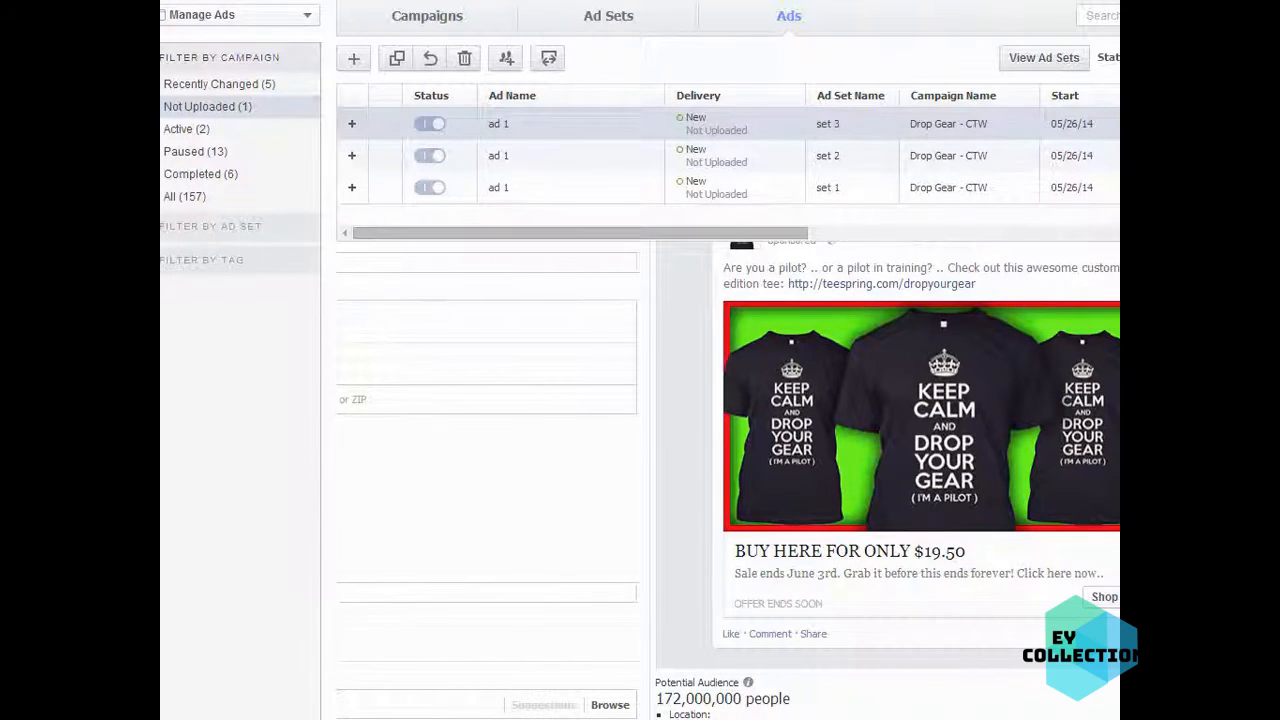
pyautogui.scroll(-3, 818, 538)
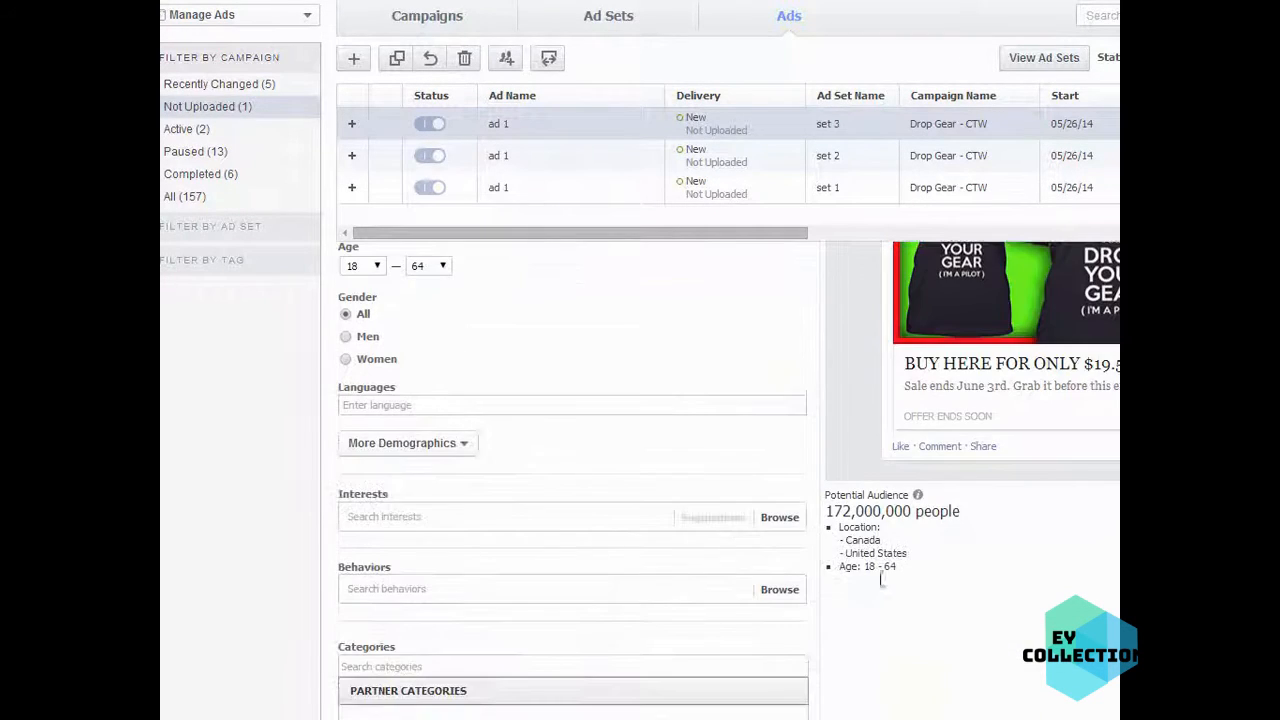
pyautogui.scroll(-2, 930, 652)
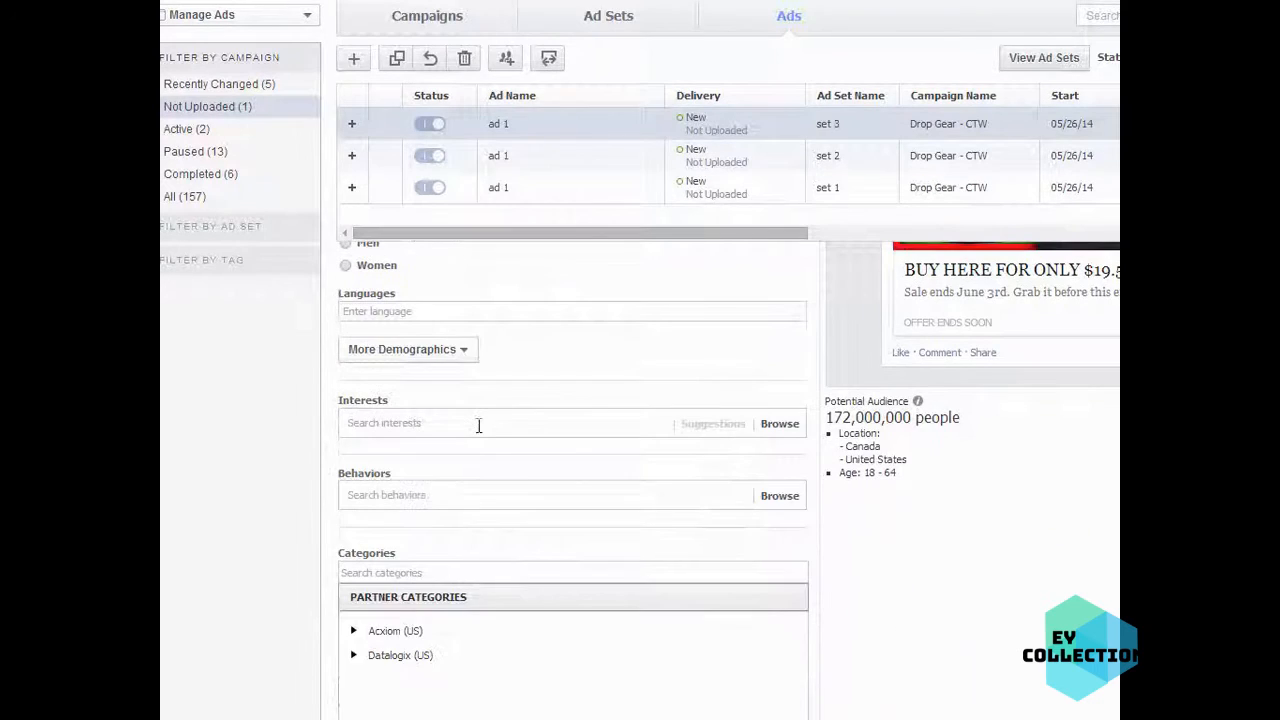
pyautogui.click(474, 427)
pyautogui.write('pi')
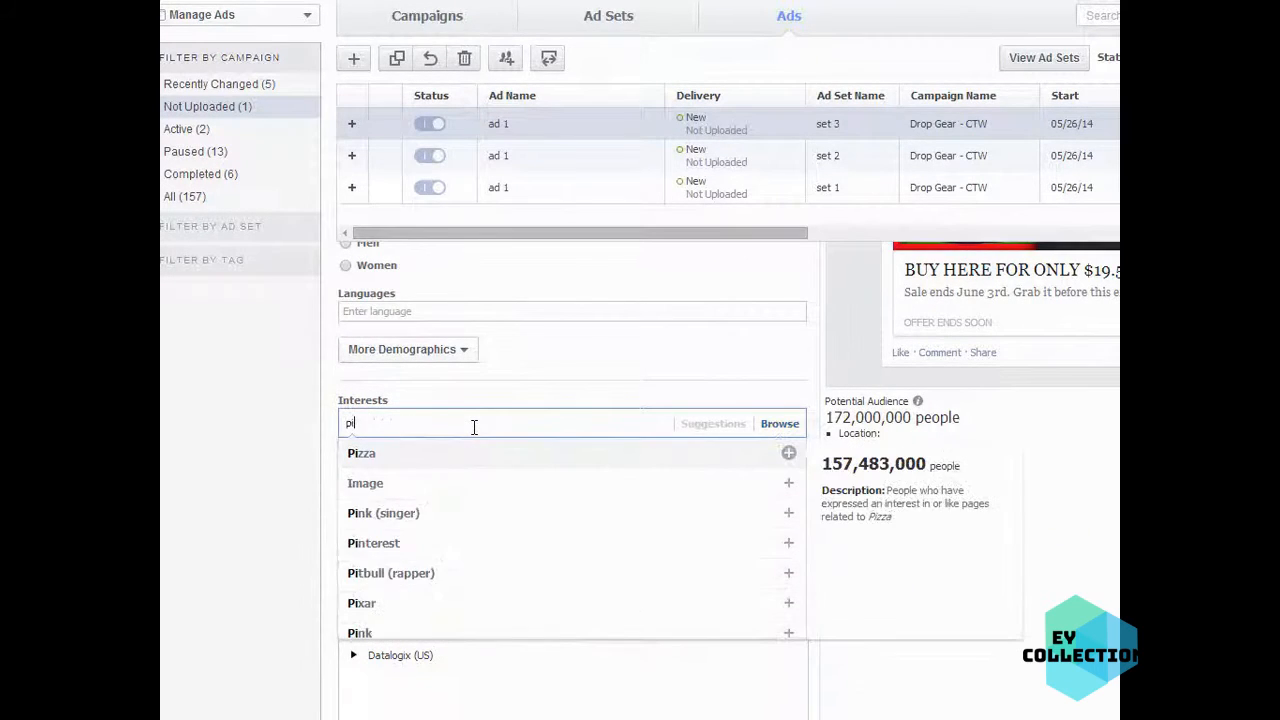
pyautogui.write('lot')
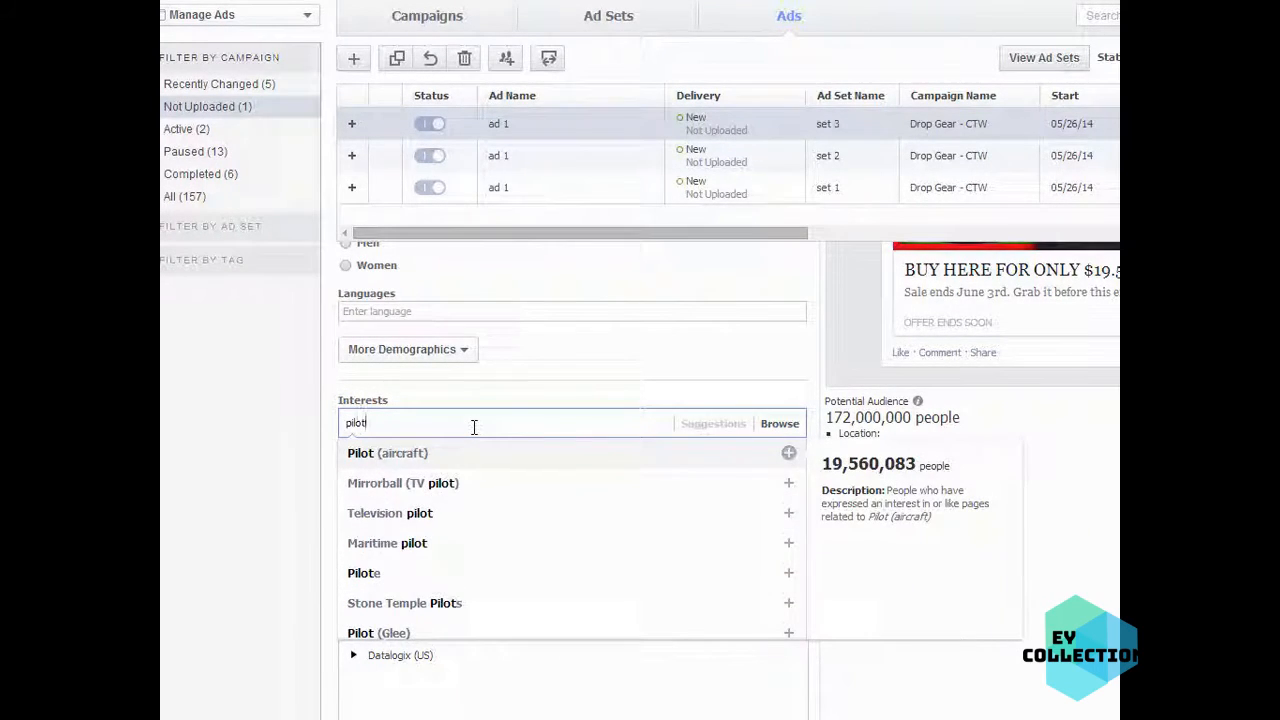
pyautogui.click(377, 455)
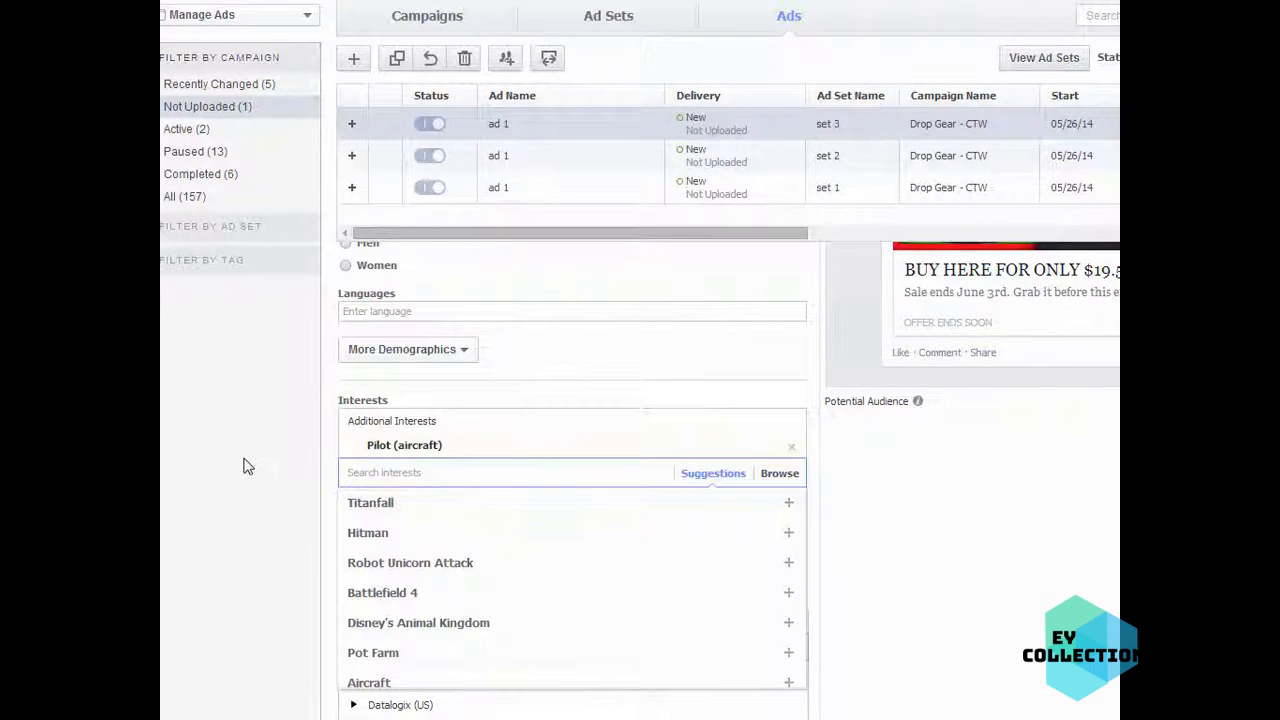
pyautogui.click(1095, 500)
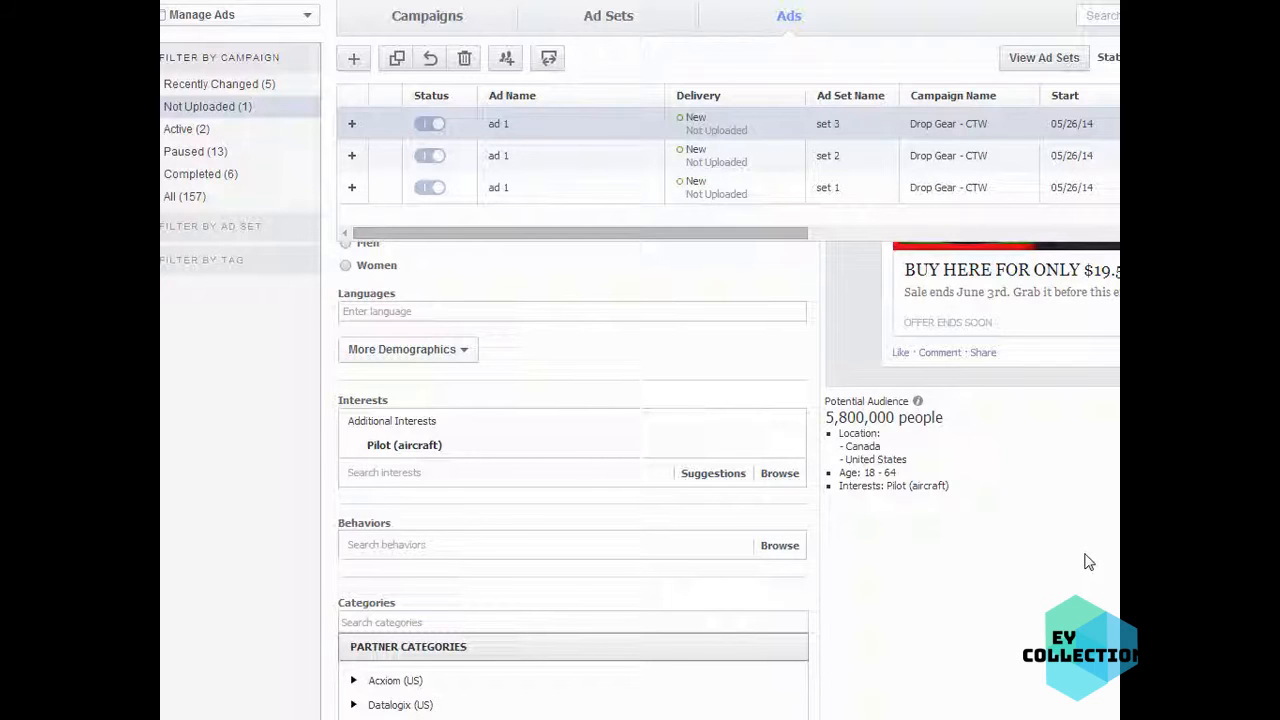
# Step: Examine the Digital activities behaviors for the set 3 ad, comparing the descriptions of the Online spenders, Active and Engaged options
pyautogui.scroll(-1, 1088, 562)
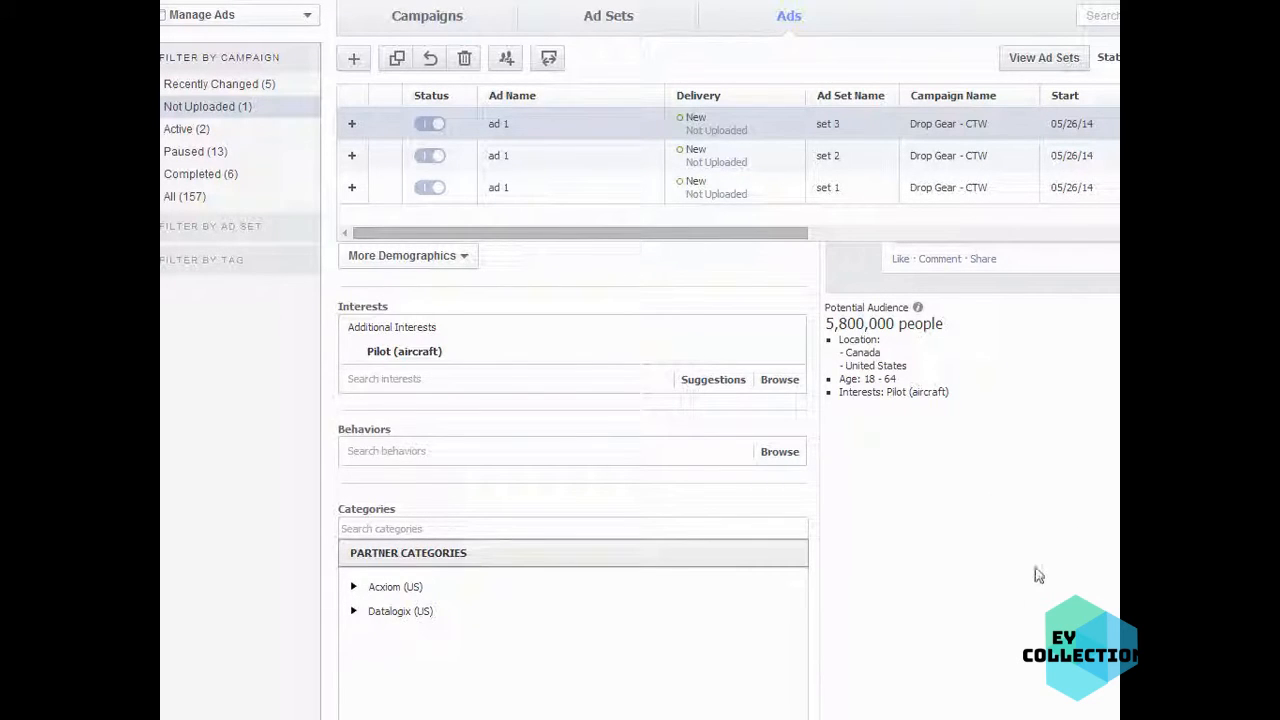
pyautogui.click(391, 451)
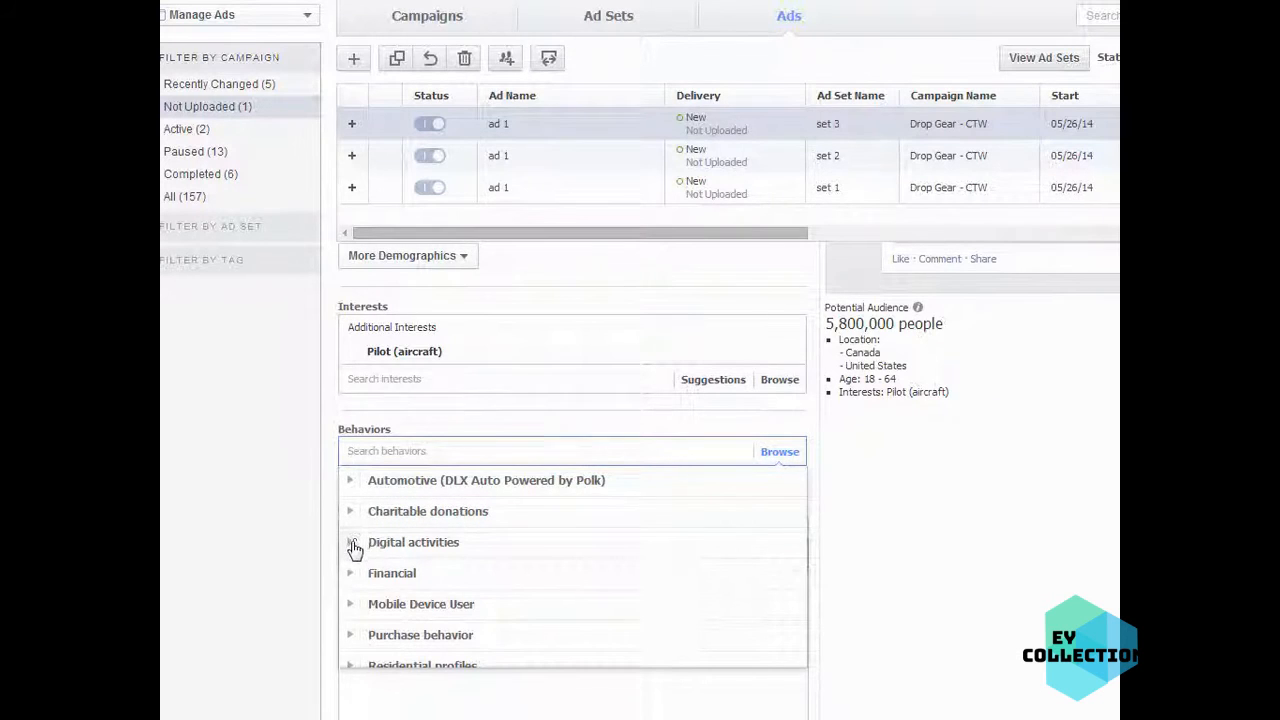
pyautogui.click(354, 546)
pyautogui.moveTo(440, 578)
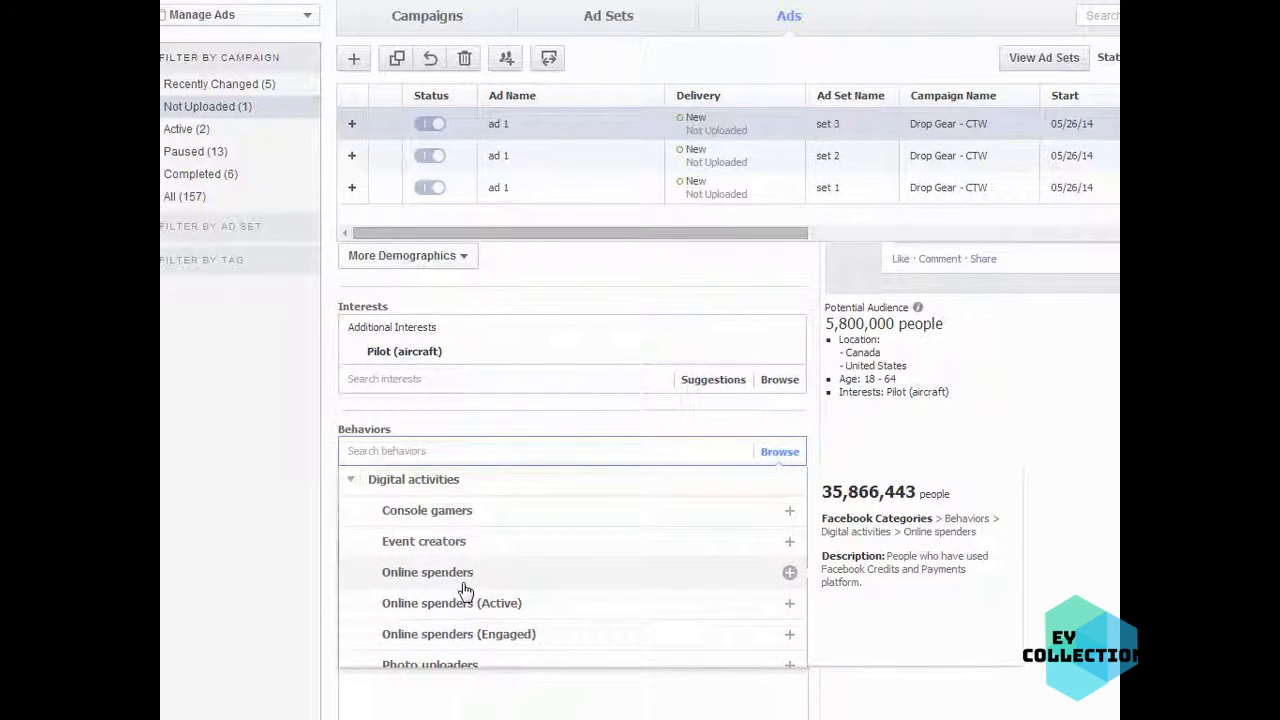
pyautogui.click(367, 488)
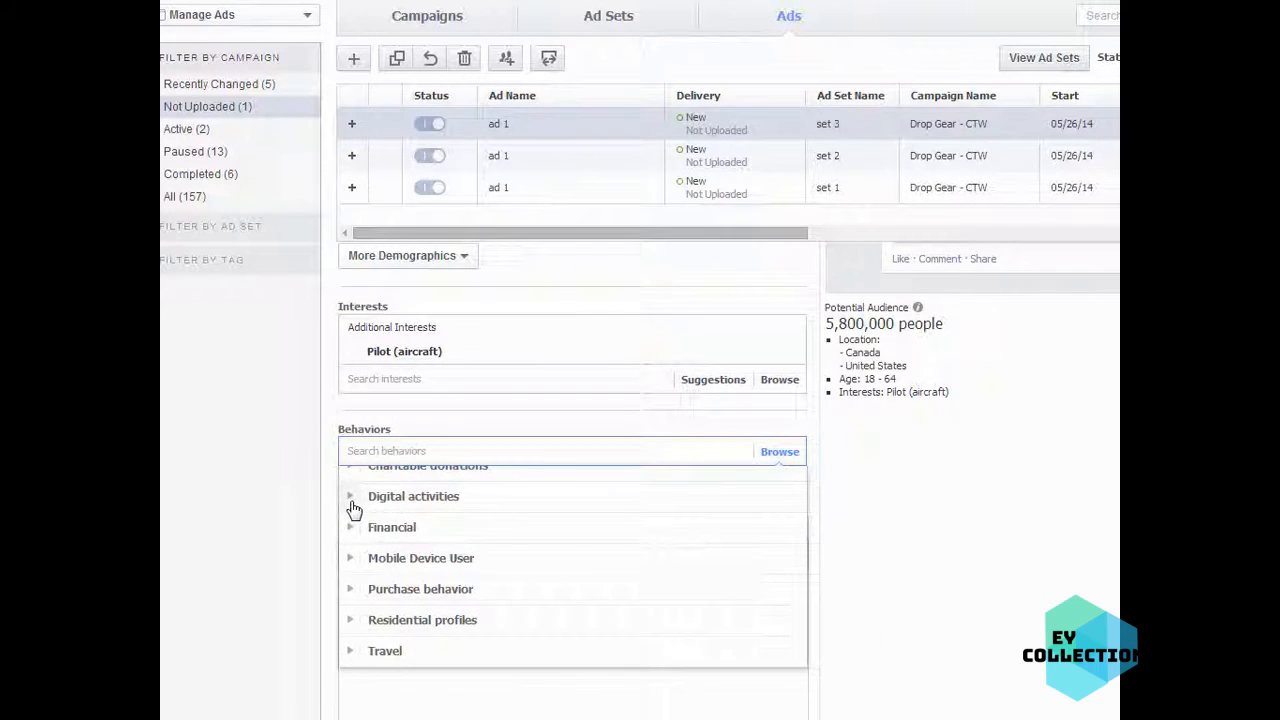
pyautogui.click(354, 500)
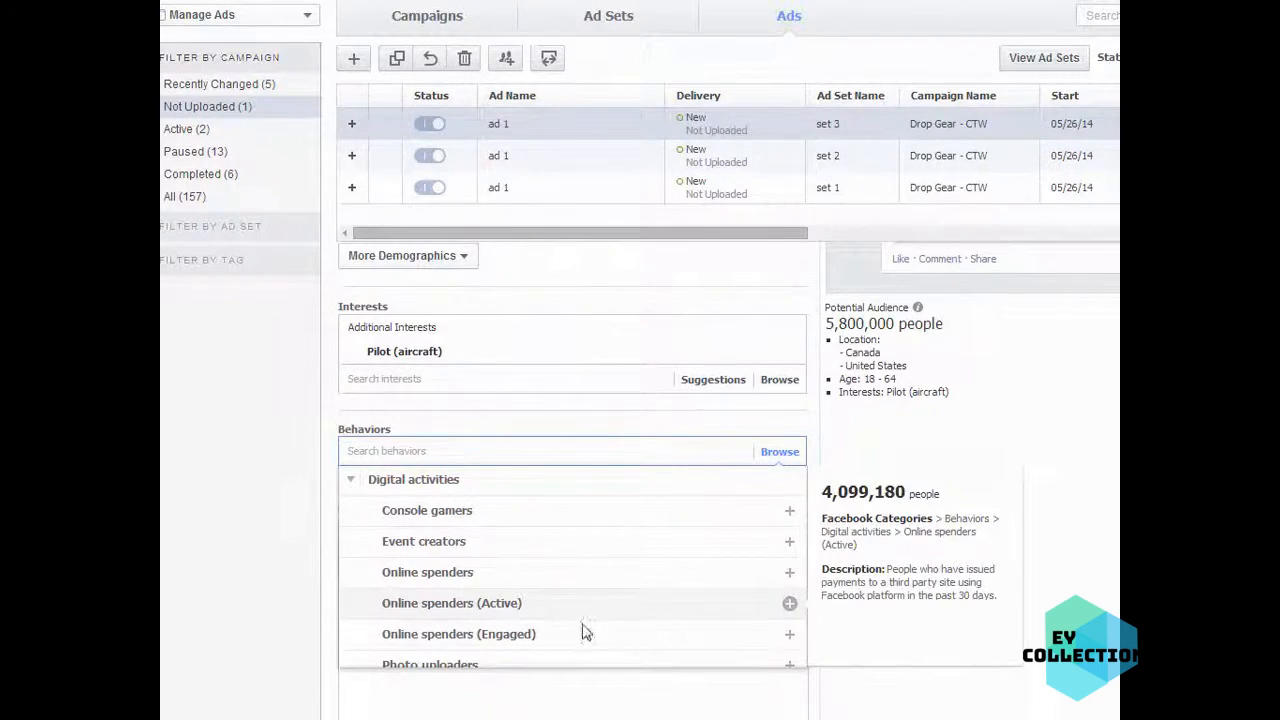
pyautogui.moveTo(556, 648)
pyautogui.scroll(-1, 440, 590)
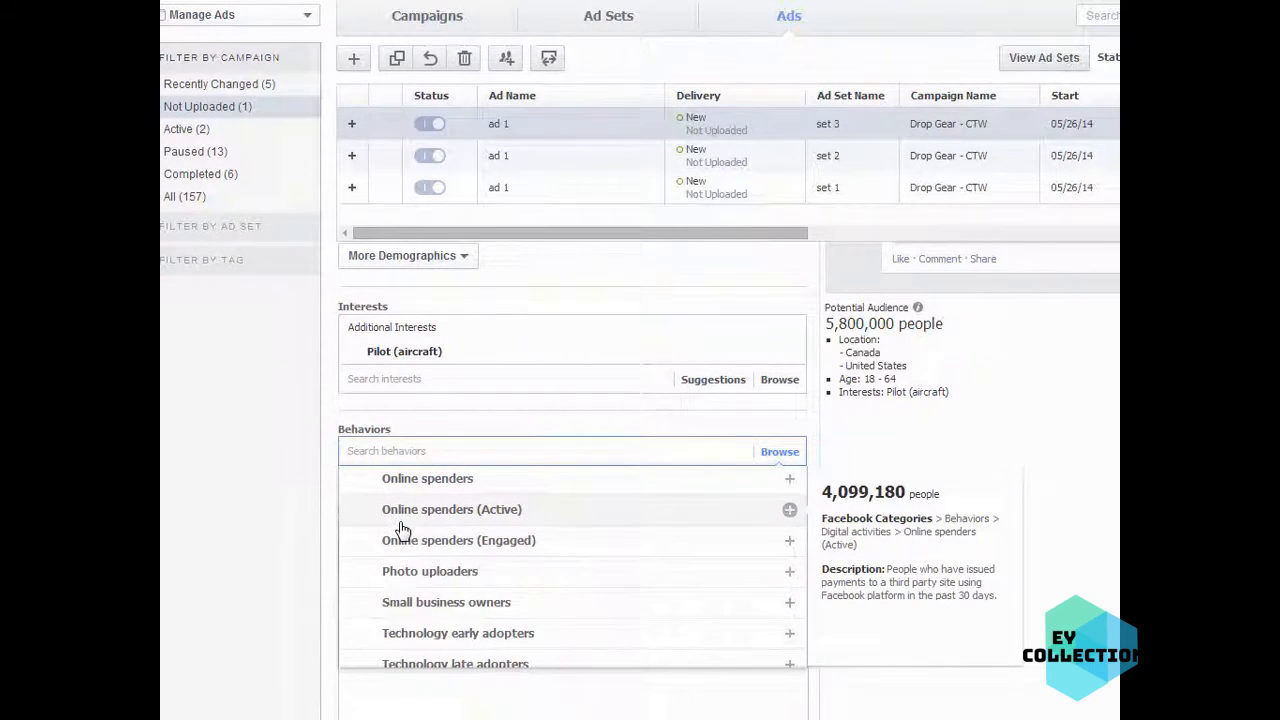
pyautogui.moveTo(407, 489)
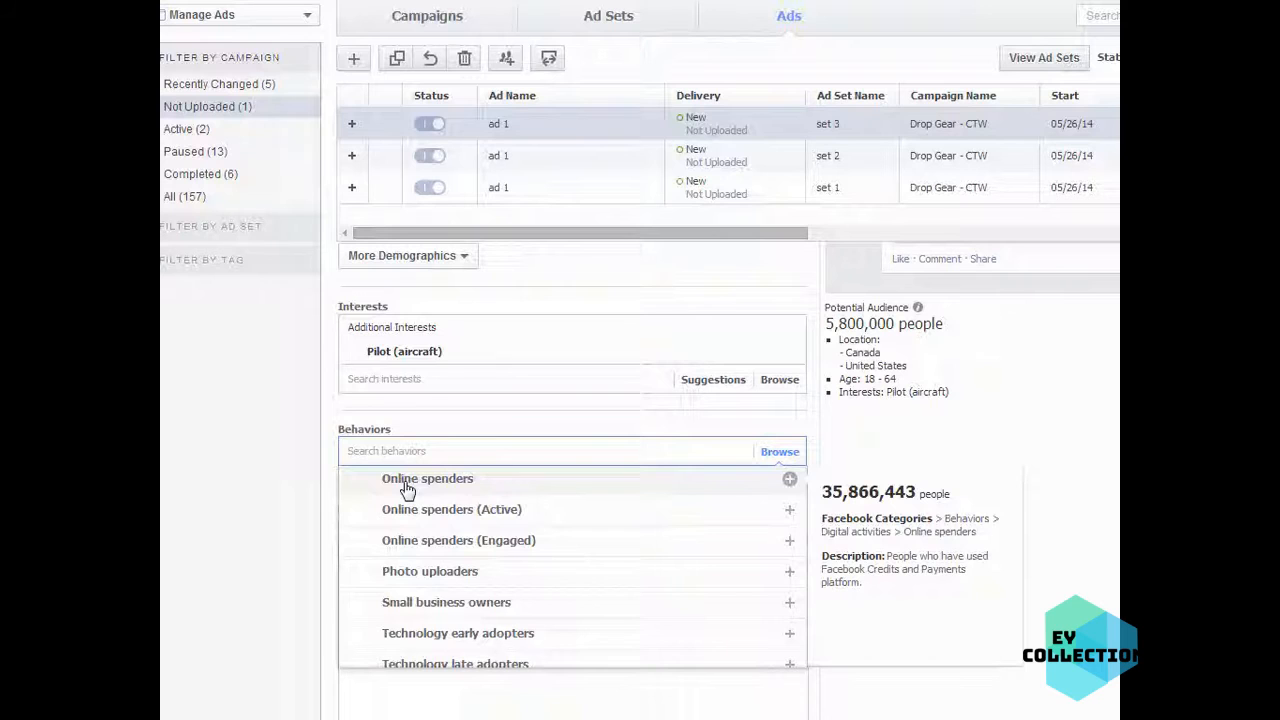
pyautogui.moveTo(409, 536)
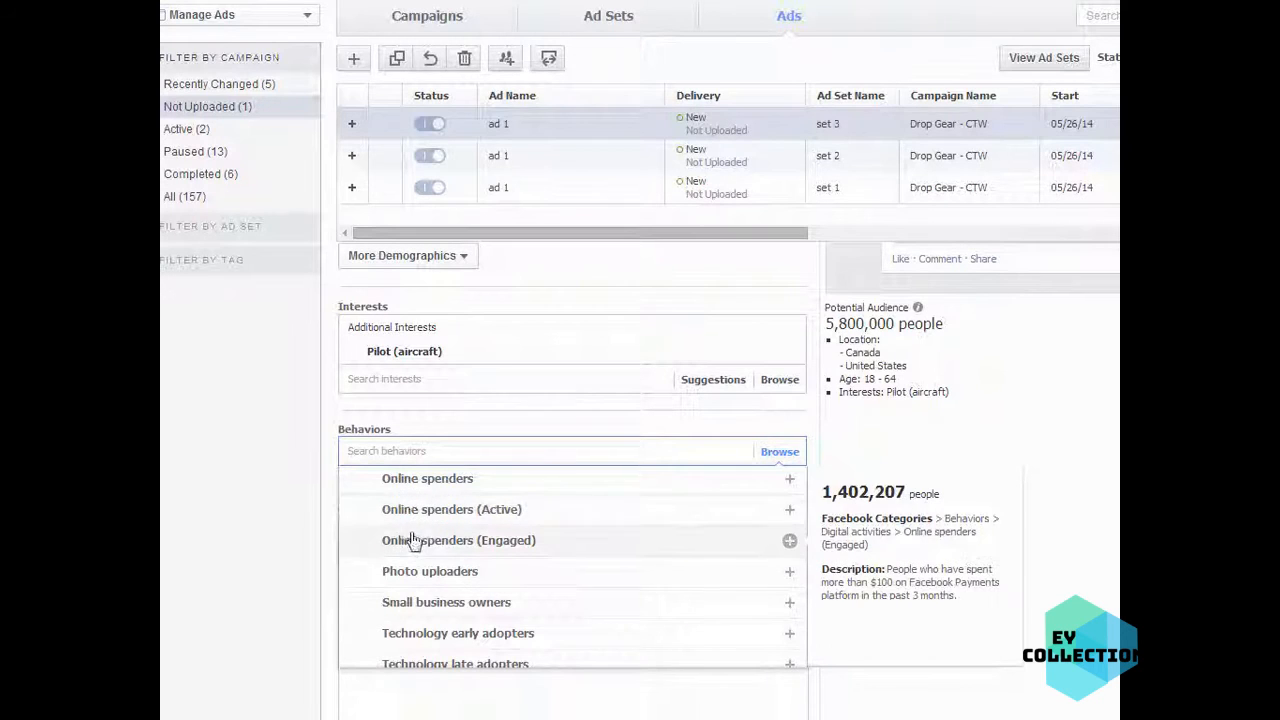
pyautogui.scroll(-2, 413, 560)
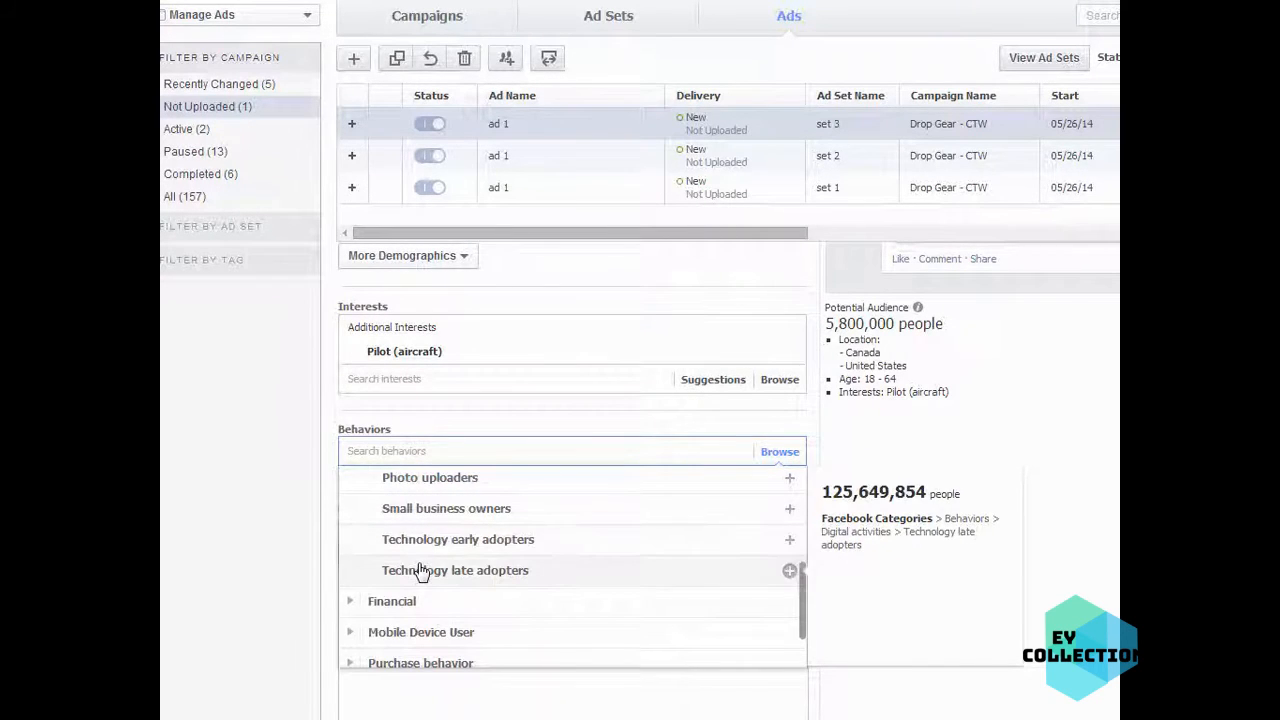
pyautogui.scroll(4, 410, 557)
pyautogui.click(352, 483)
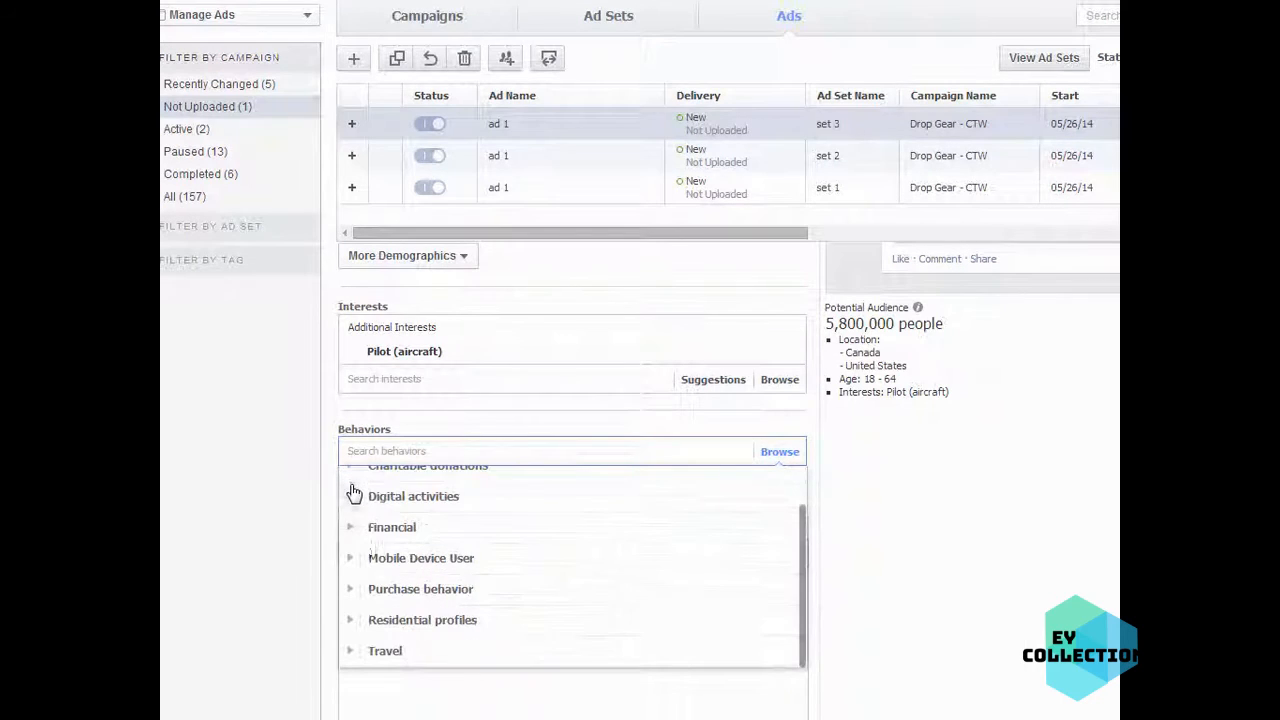
# Step: Try the Online buyers behavior from Purchase behavior > Purchase habits on the set 3 ad's audience, and remove it again
pyautogui.scroll(2, 354, 540)
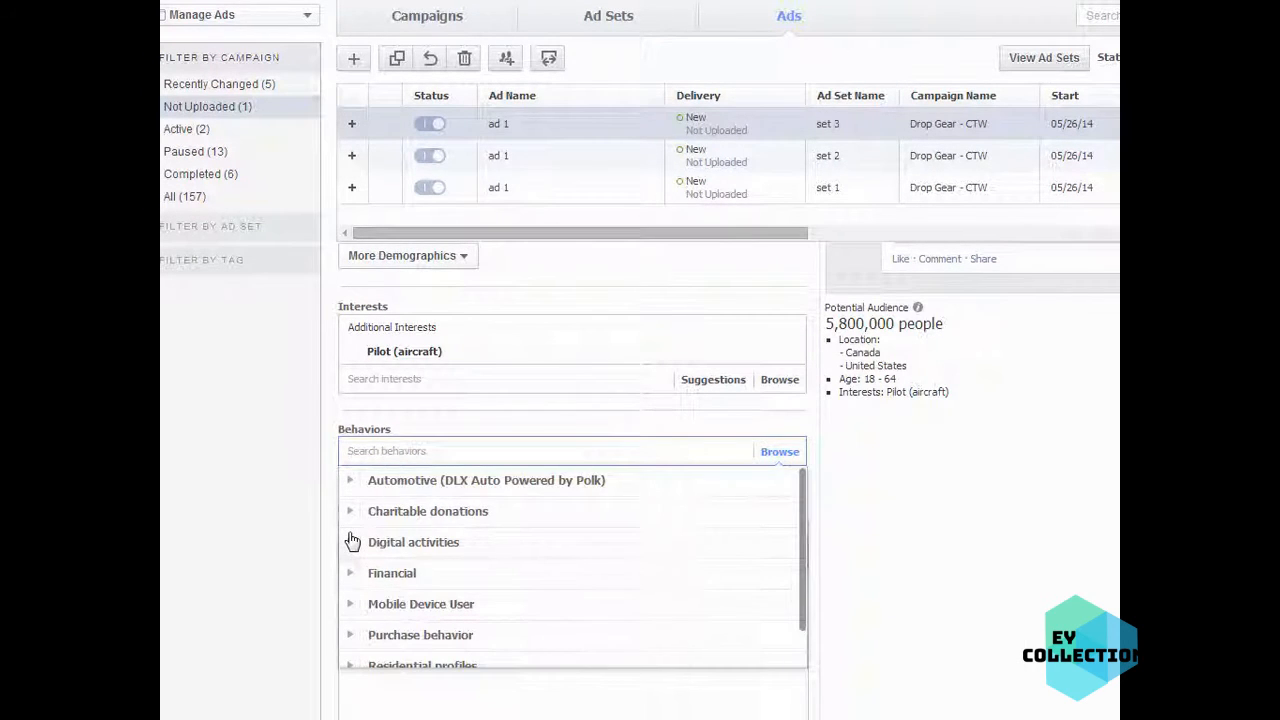
pyautogui.scroll(-2, 354, 534)
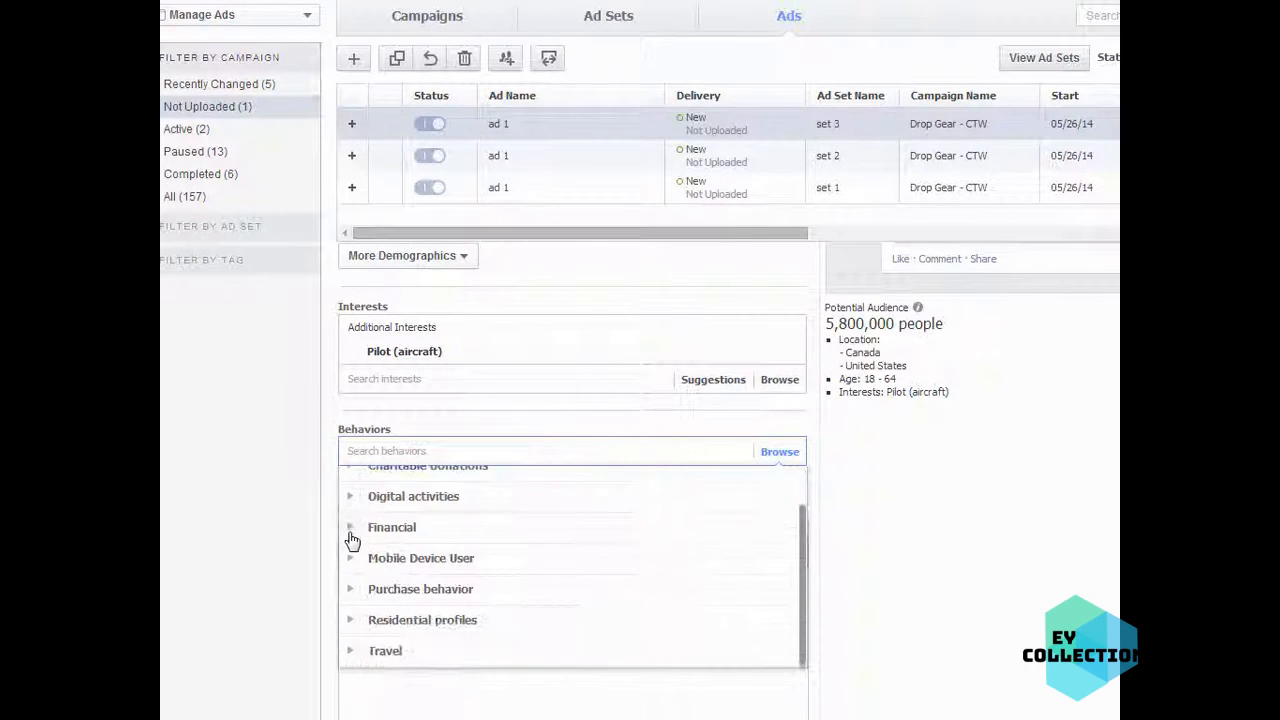
pyautogui.click(352, 590)
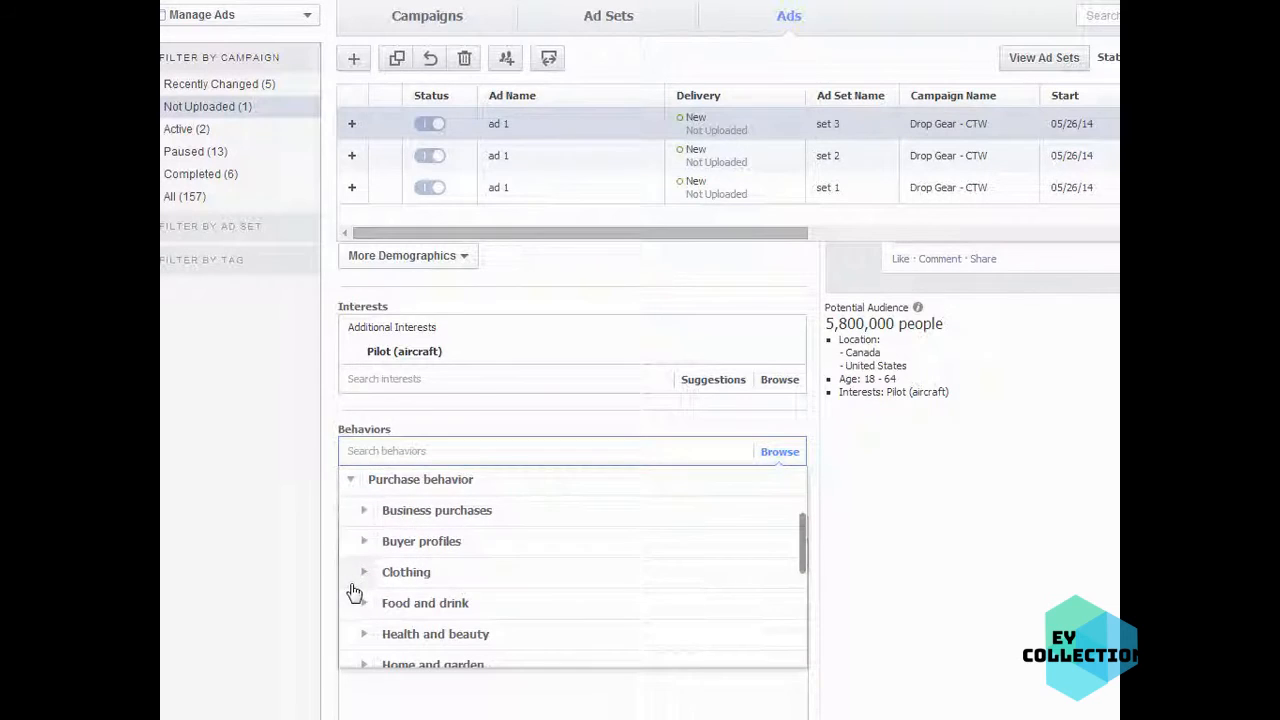
pyautogui.click(366, 513)
pyautogui.click(365, 484)
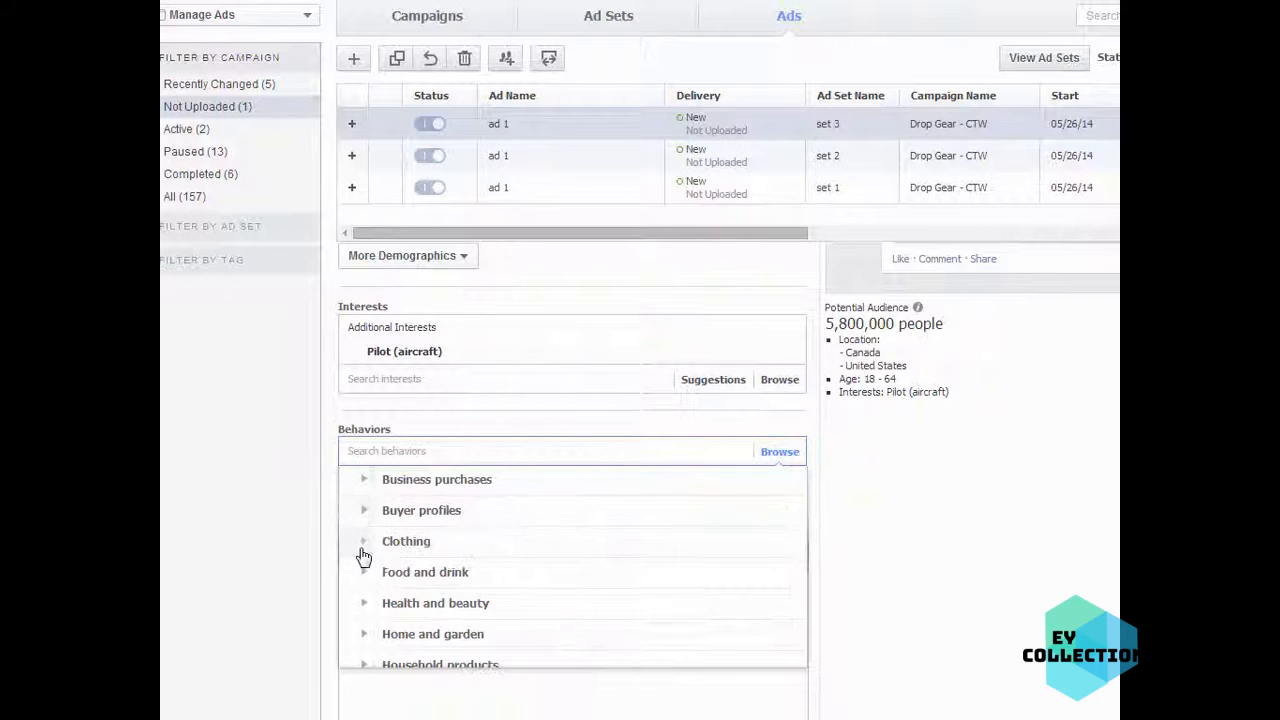
pyautogui.scroll(-3, 363, 556)
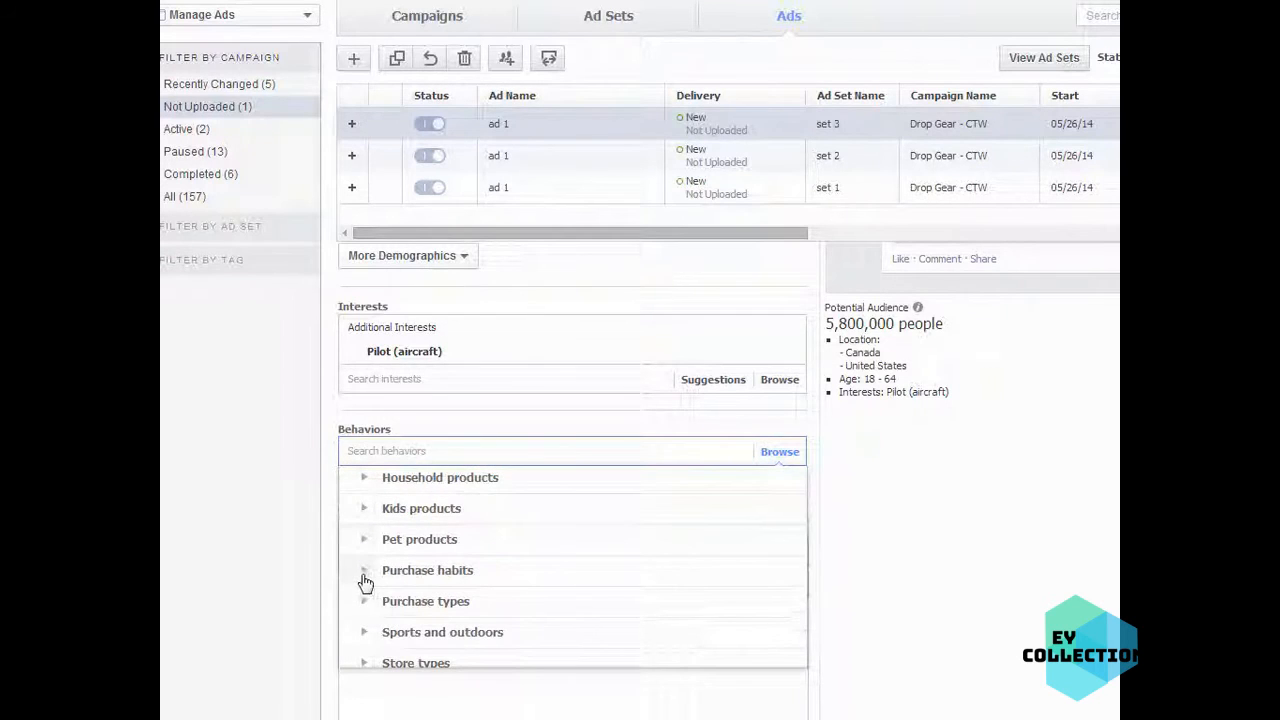
pyautogui.click(364, 572)
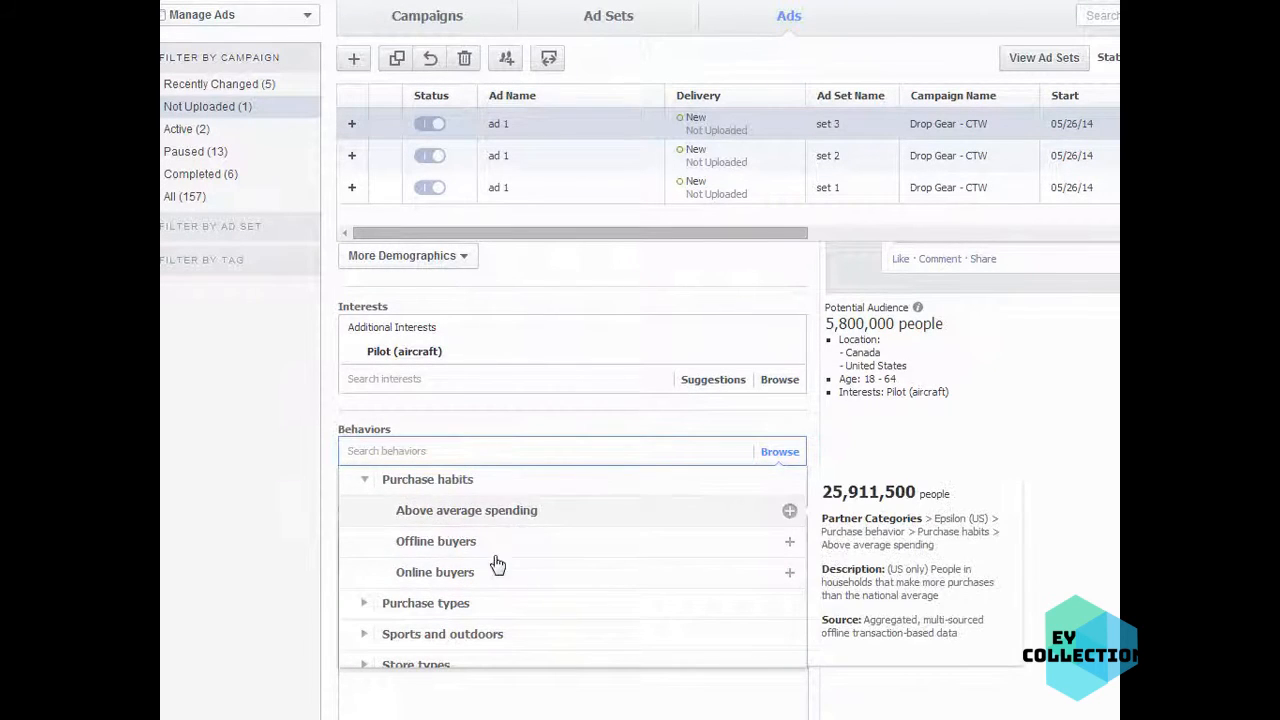
pyautogui.click(731, 578)
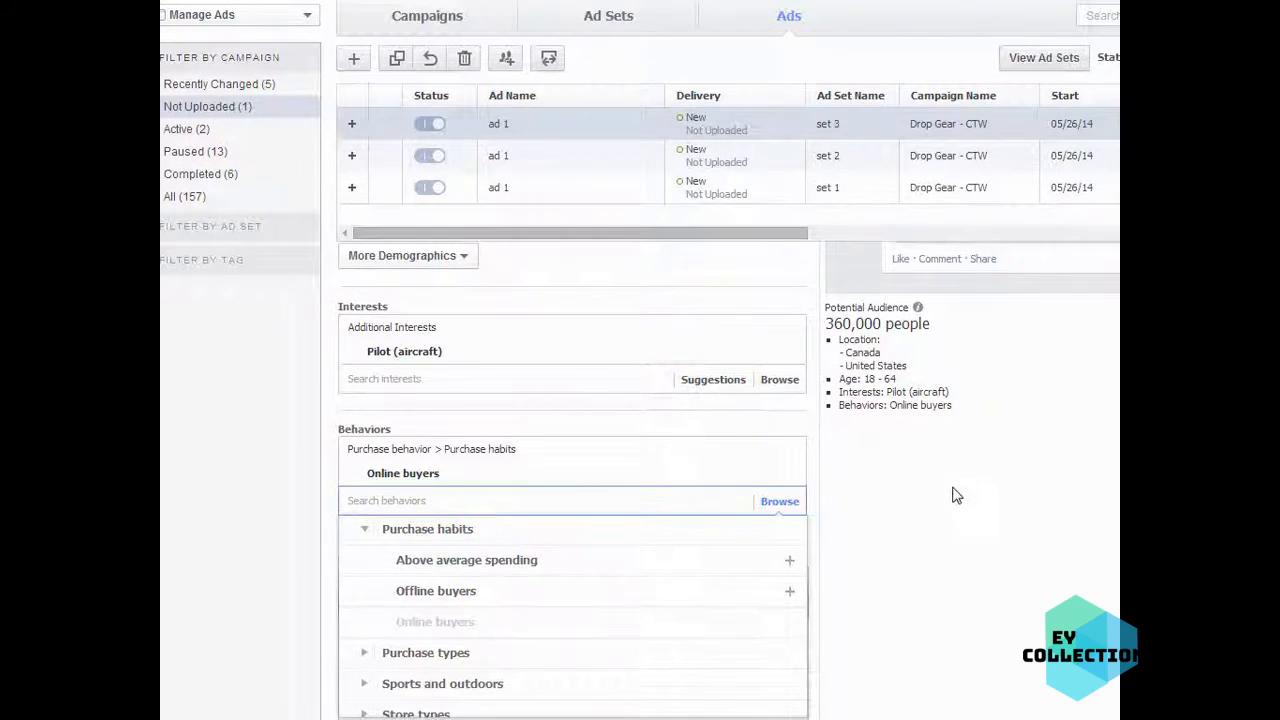
pyautogui.moveTo(739, 639)
pyautogui.moveTo(516, 620)
pyautogui.click(408, 632)
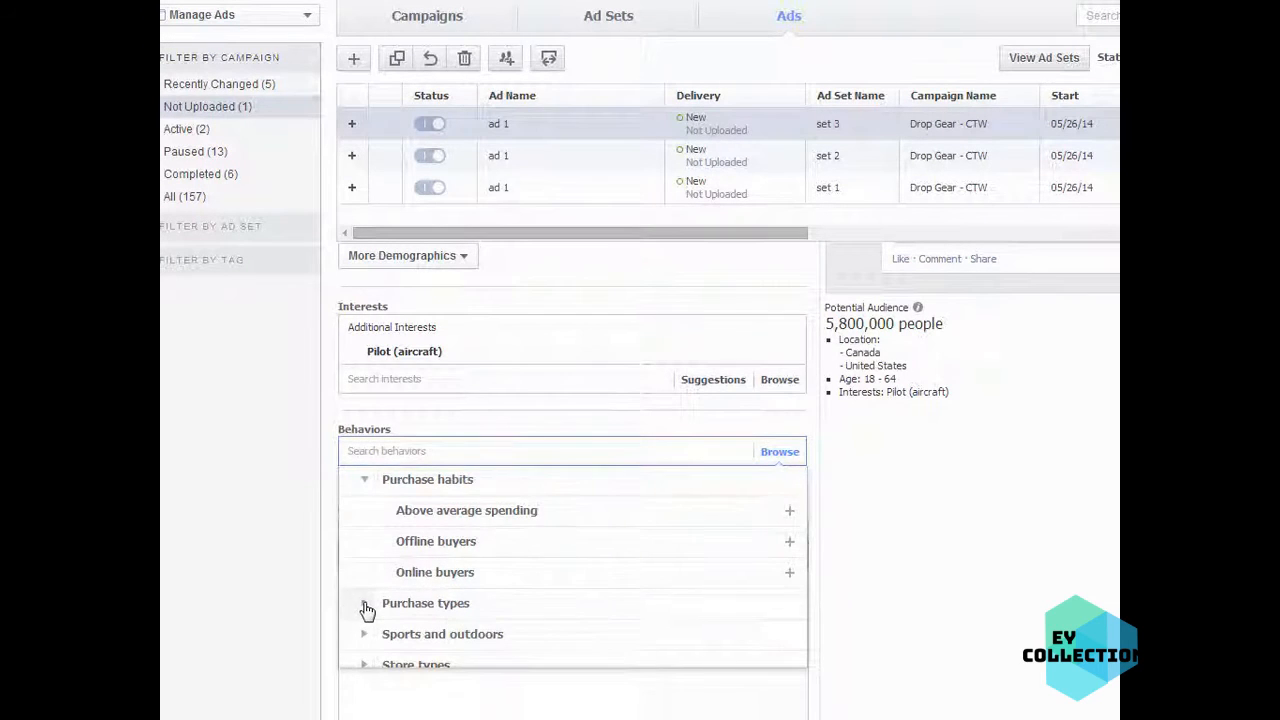
# Step: Try adding Men's apparel and Women's apparel from Purchase types to the set 3 ad's behaviors
pyautogui.click(366, 606)
pyautogui.scroll(-2, 420, 540)
pyautogui.moveTo(441, 549)
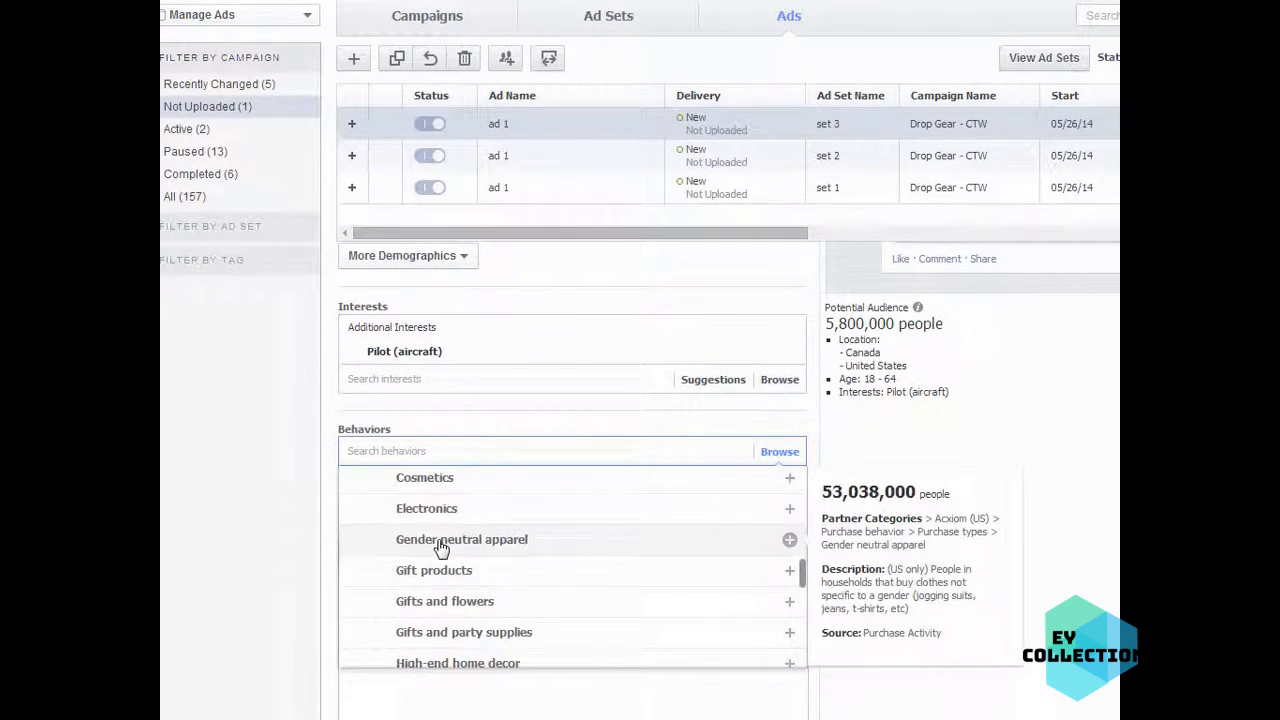
pyautogui.scroll(-2, 441, 549)
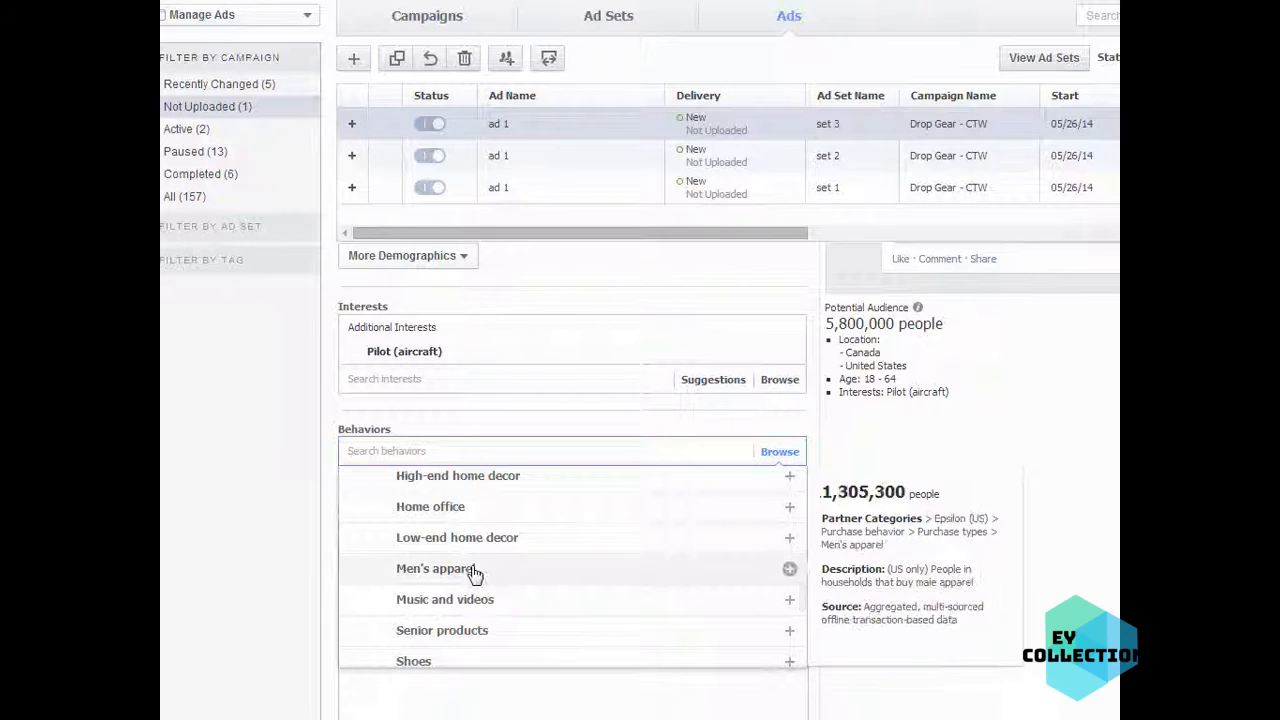
pyautogui.click(474, 570)
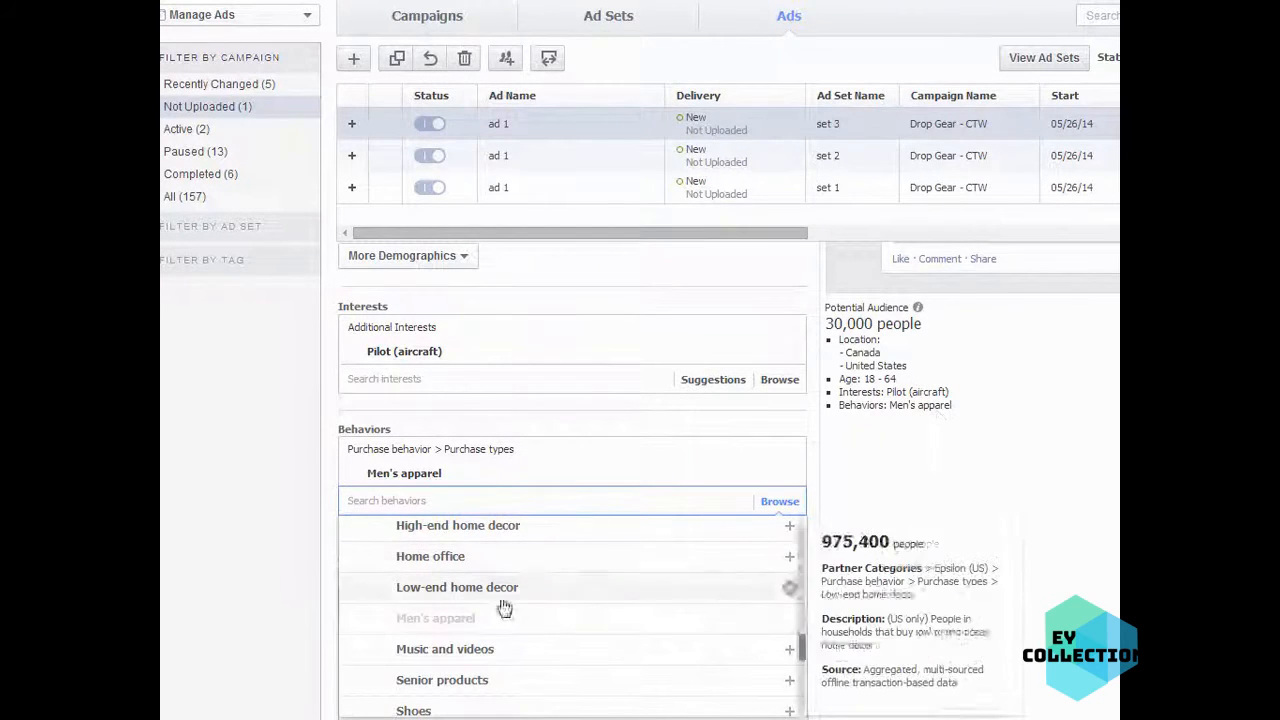
pyautogui.moveTo(466, 623)
pyautogui.scroll(-5, 466, 623)
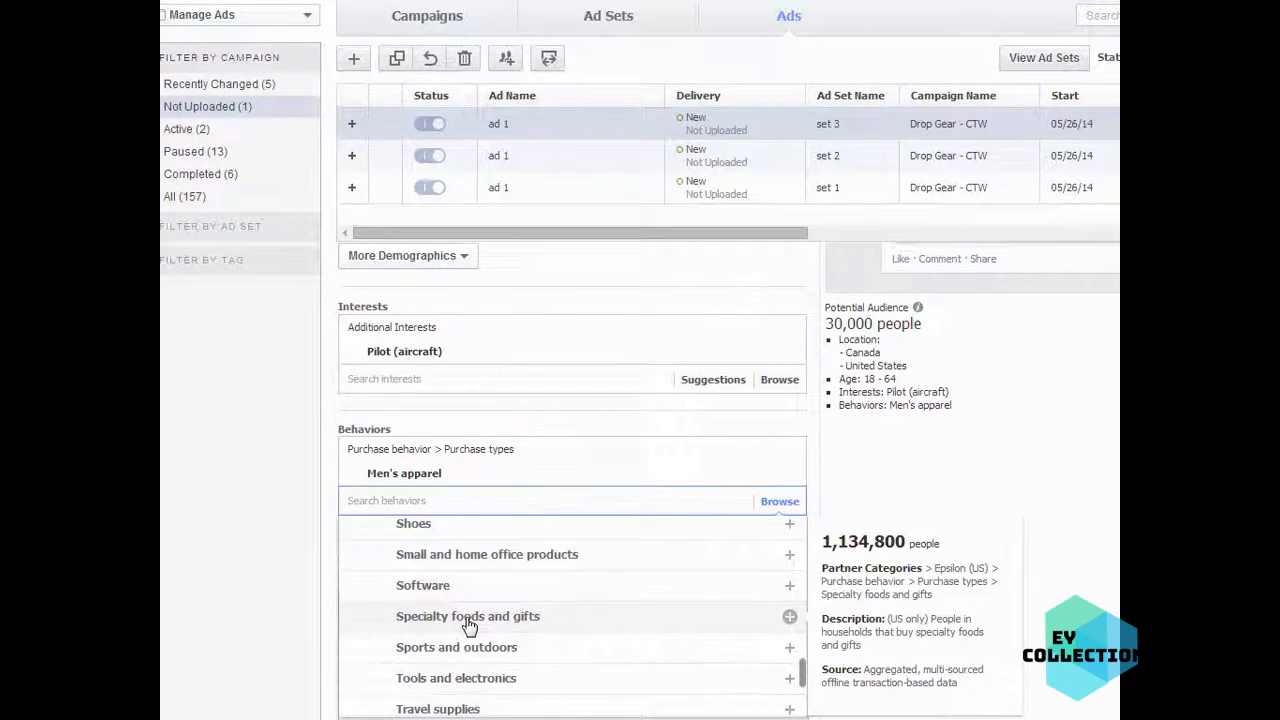
pyautogui.click(463, 680)
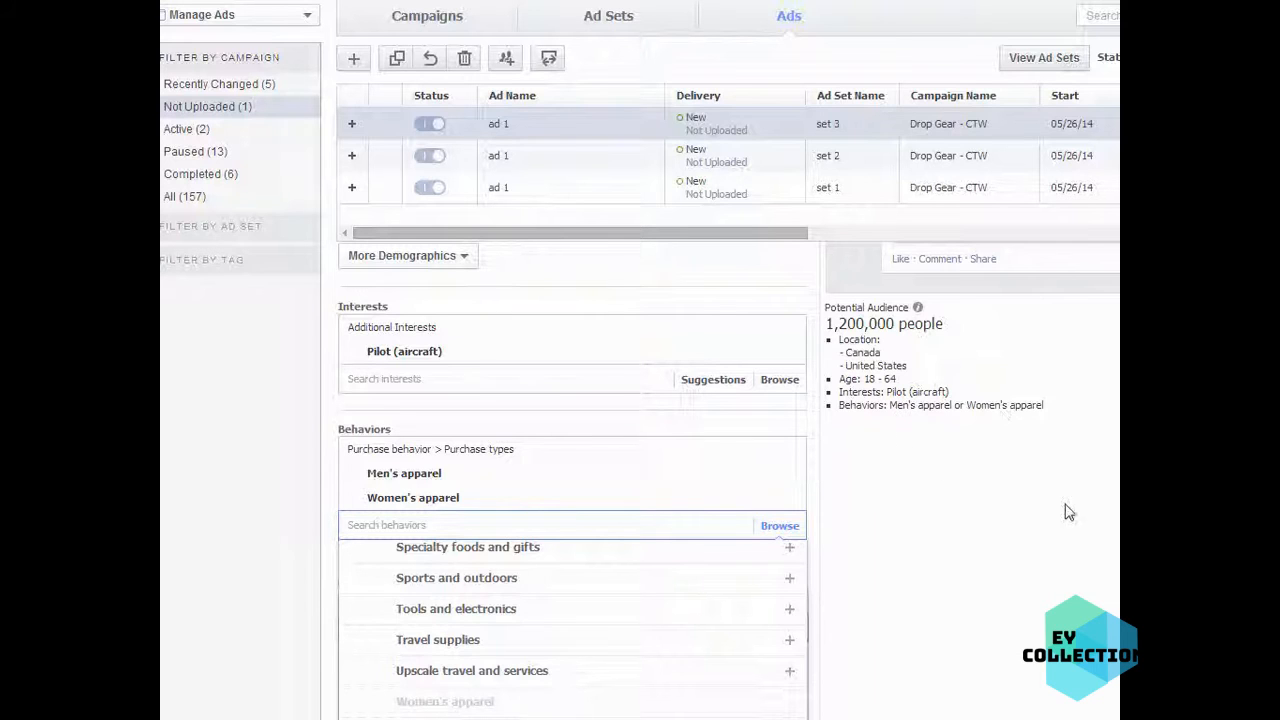
# Step: Remove both the Women's apparel and Men's apparel behaviors from the set 3 ad's audience
pyautogui.click(433, 704)
pyautogui.scroll(3, 520, 634)
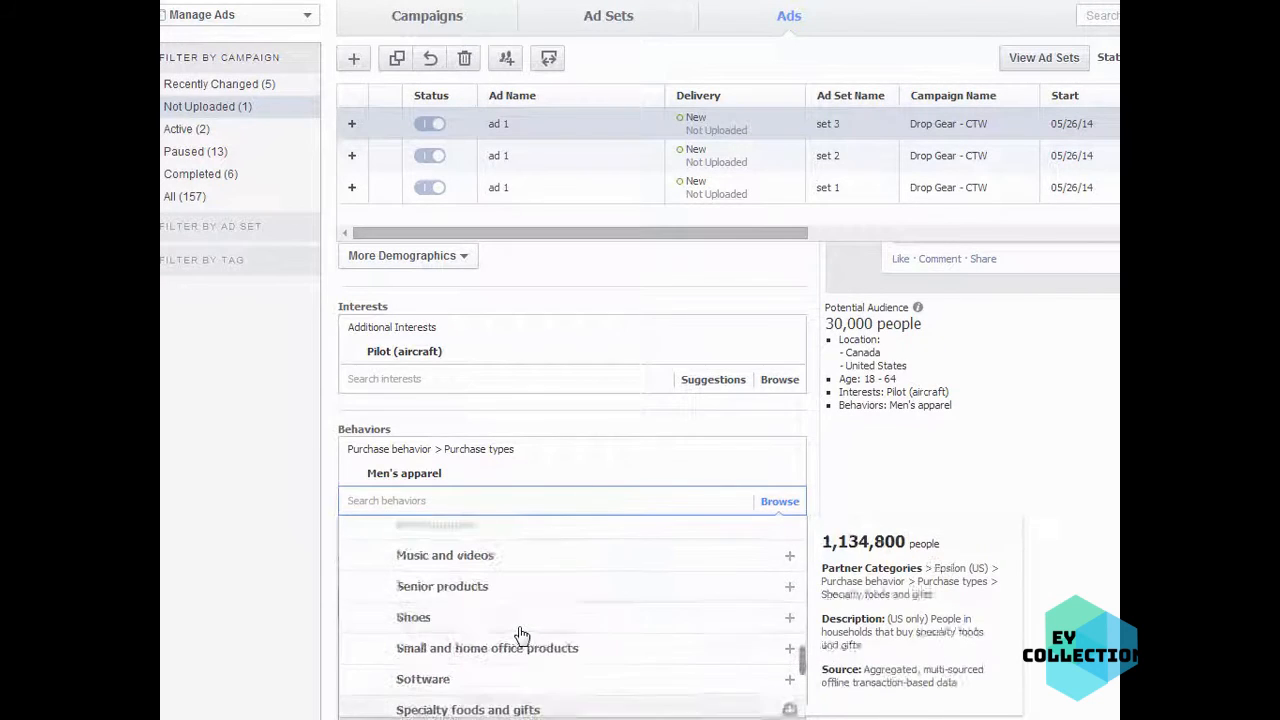
pyautogui.click(455, 627)
pyautogui.scroll(5, 386, 643)
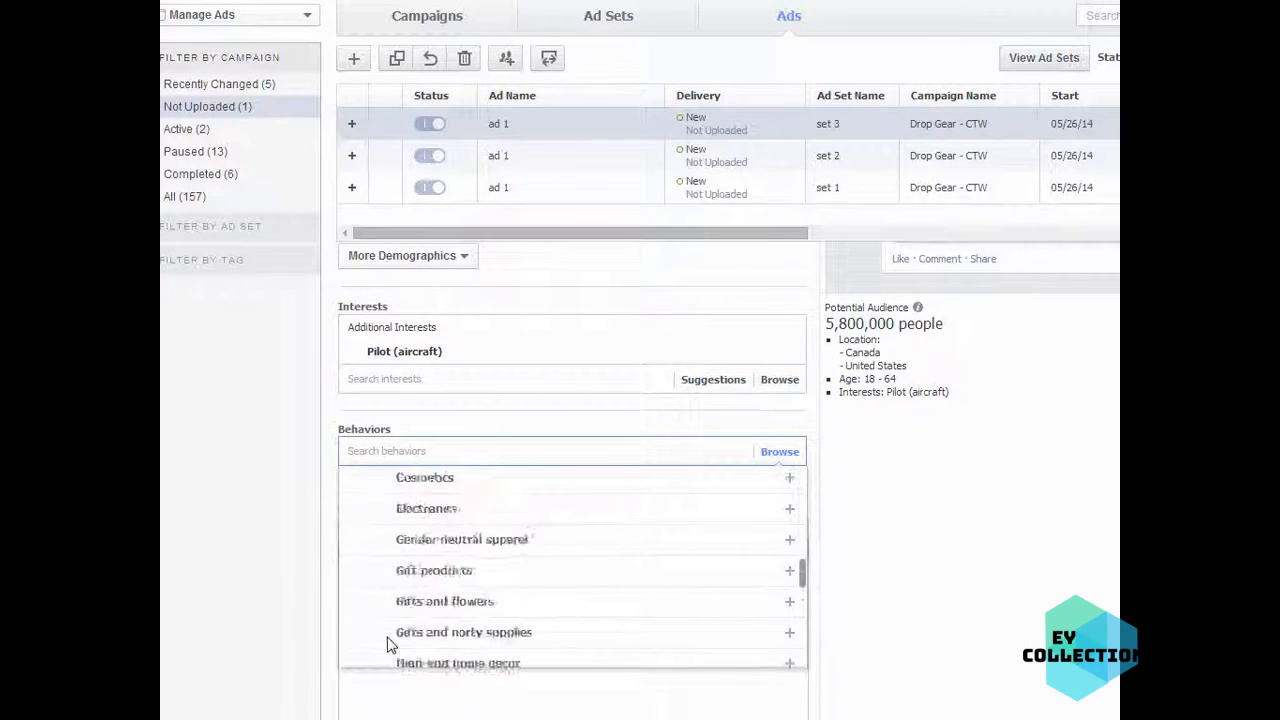
# Step: Look through the Sports and outdoors behaviors and the Purchase types list for options that suit the pilot audience
pyautogui.click(362, 483)
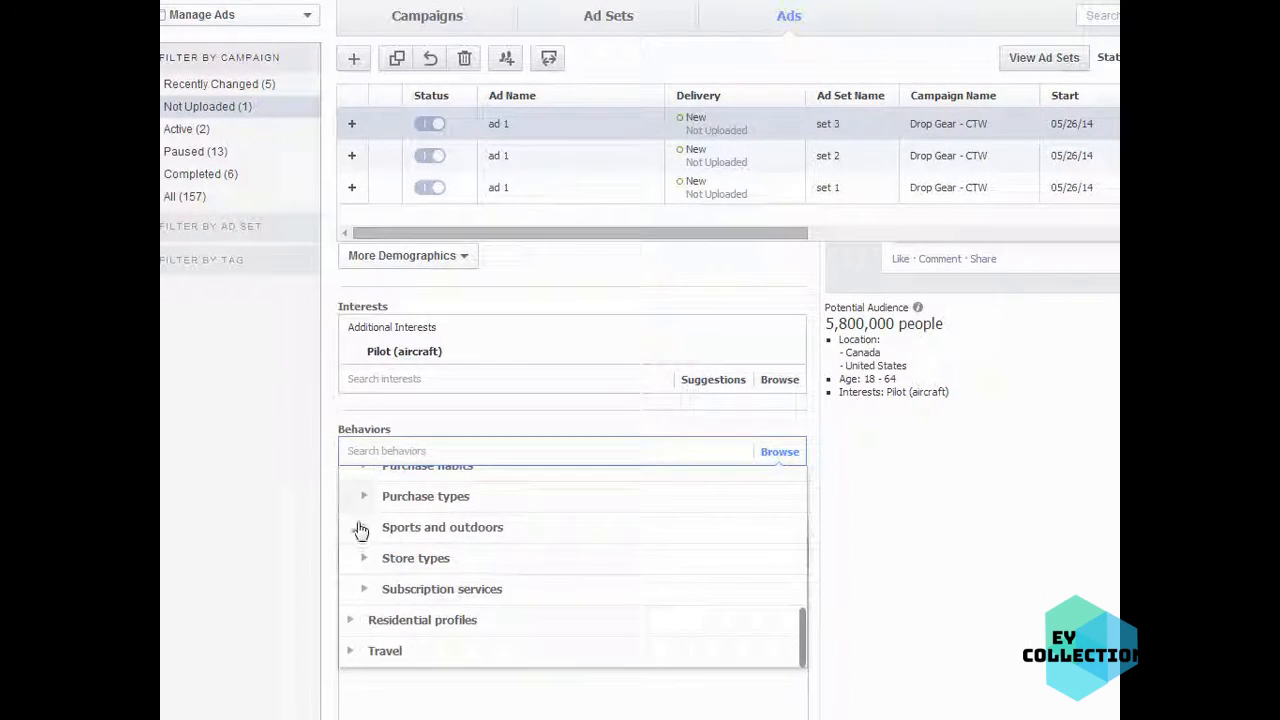
pyautogui.click(362, 531)
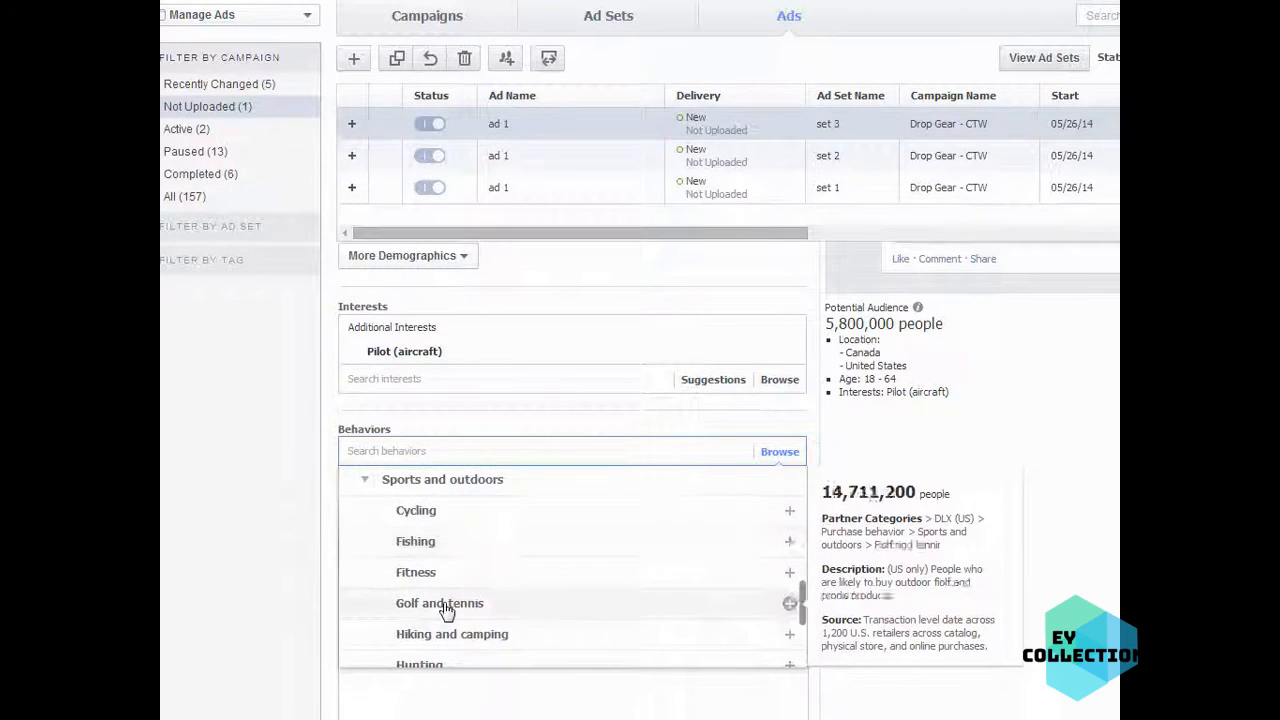
pyautogui.scroll(-4, 443, 608)
pyautogui.scroll(4, 449, 563)
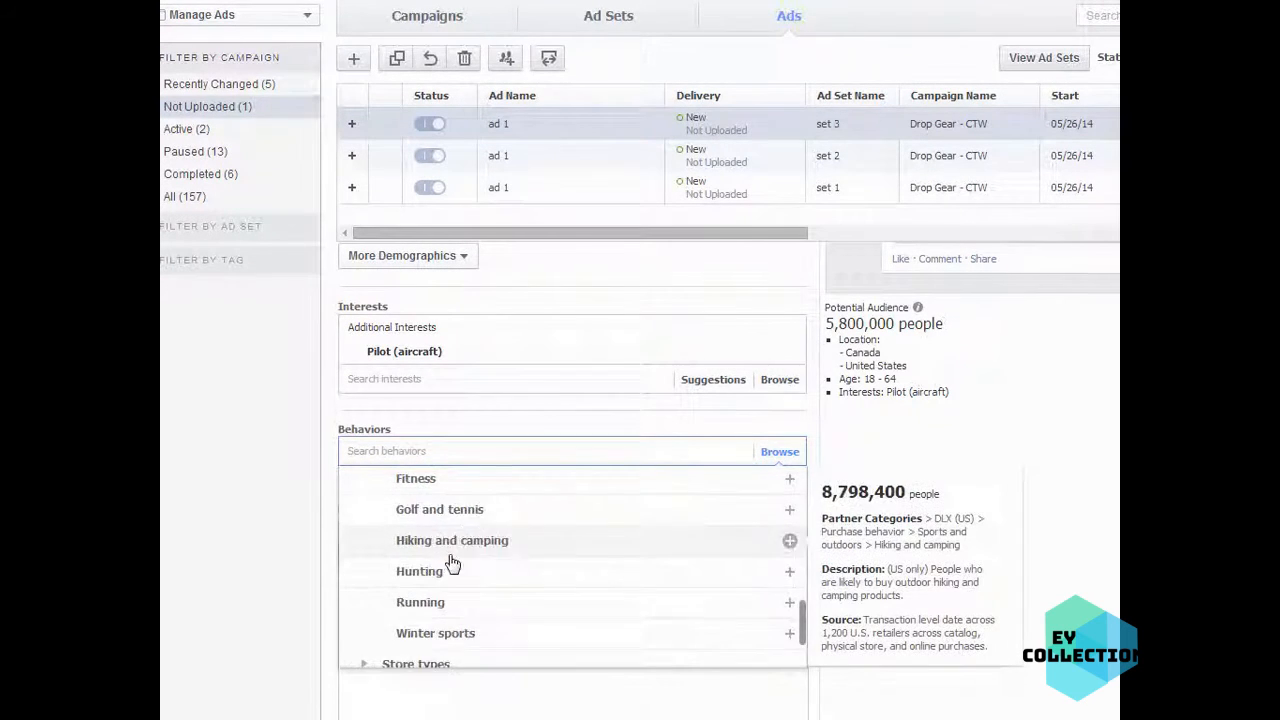
pyautogui.click(367, 484)
pyautogui.scroll(2, 366, 557)
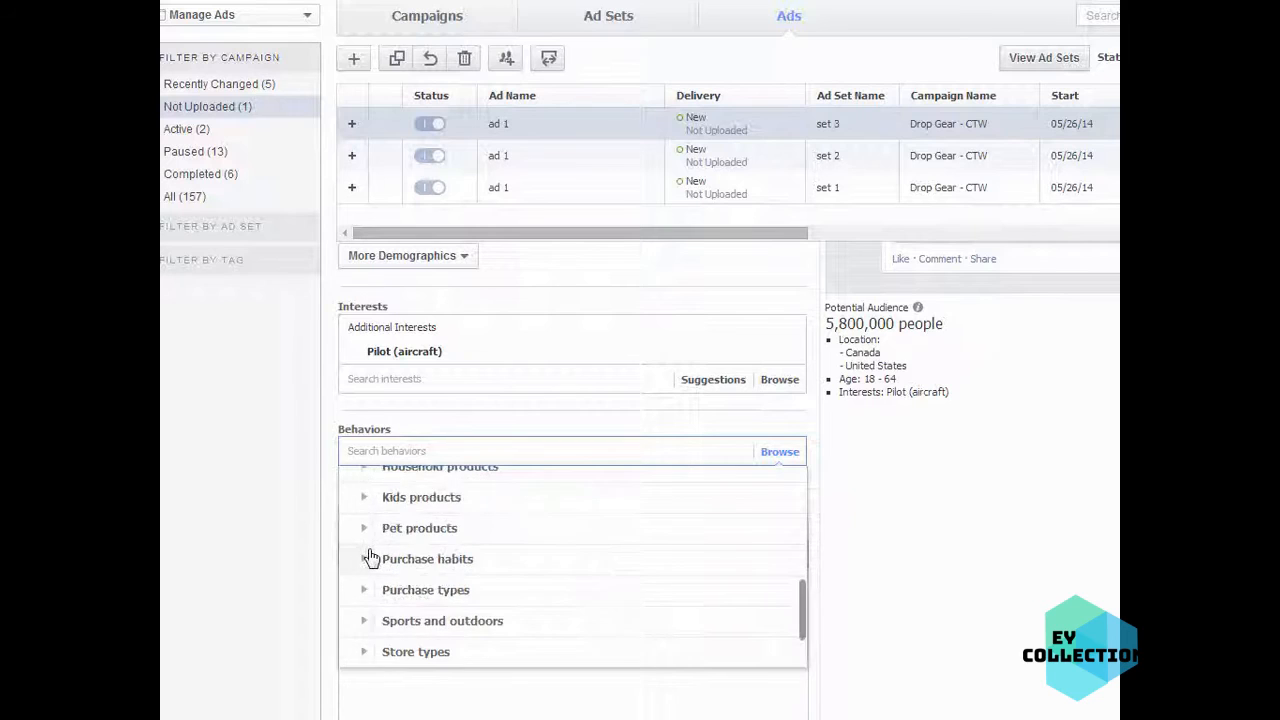
pyautogui.click(364, 592)
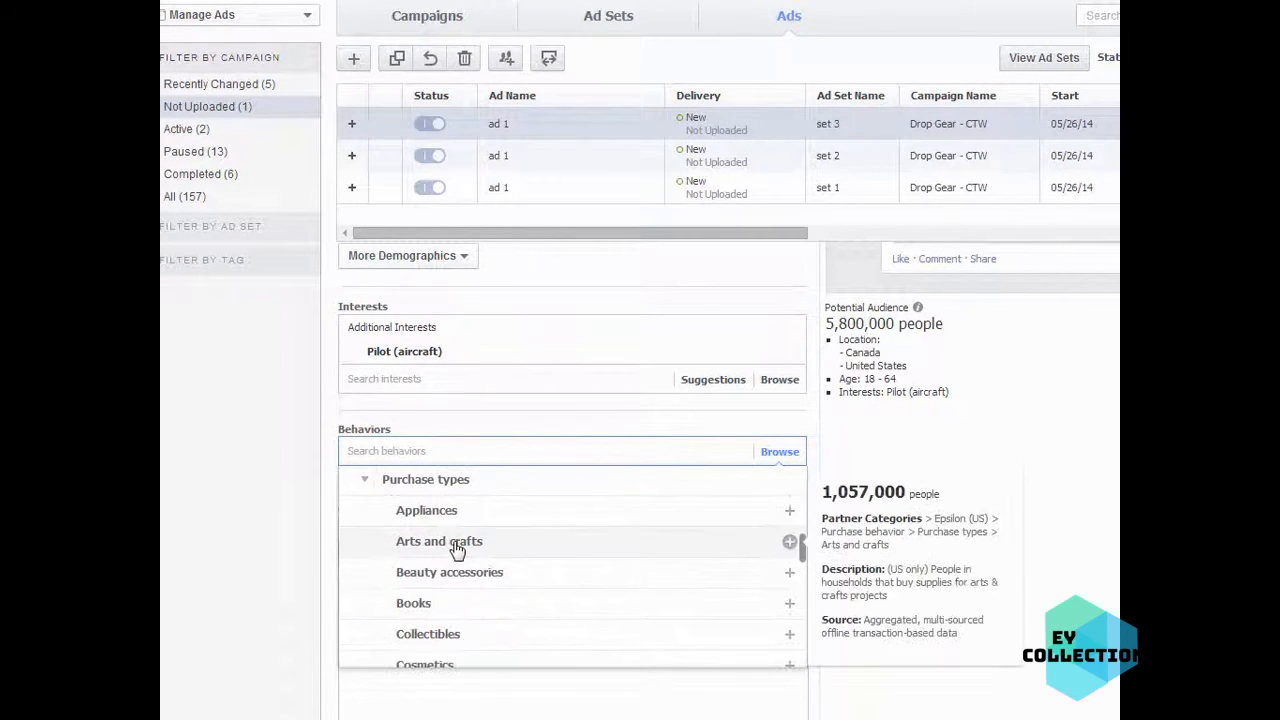
pyautogui.scroll(-6, 455, 545)
pyautogui.scroll(-1, 457, 553)
pyautogui.scroll(6, 463, 545)
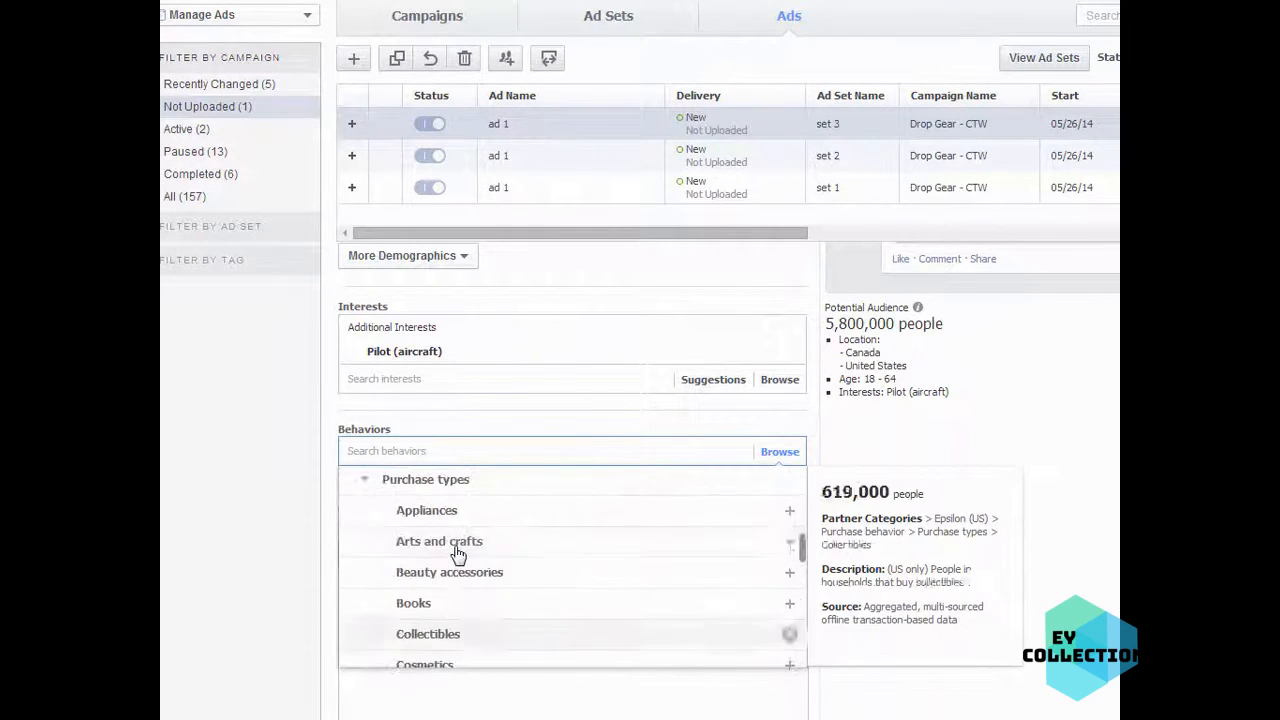
pyautogui.click(365, 580)
# Step: Look through the Buyer profiles and men's Clothing options under Purchase behavior for ones that suit the pilot audience
pyautogui.scroll(7, 425, 577)
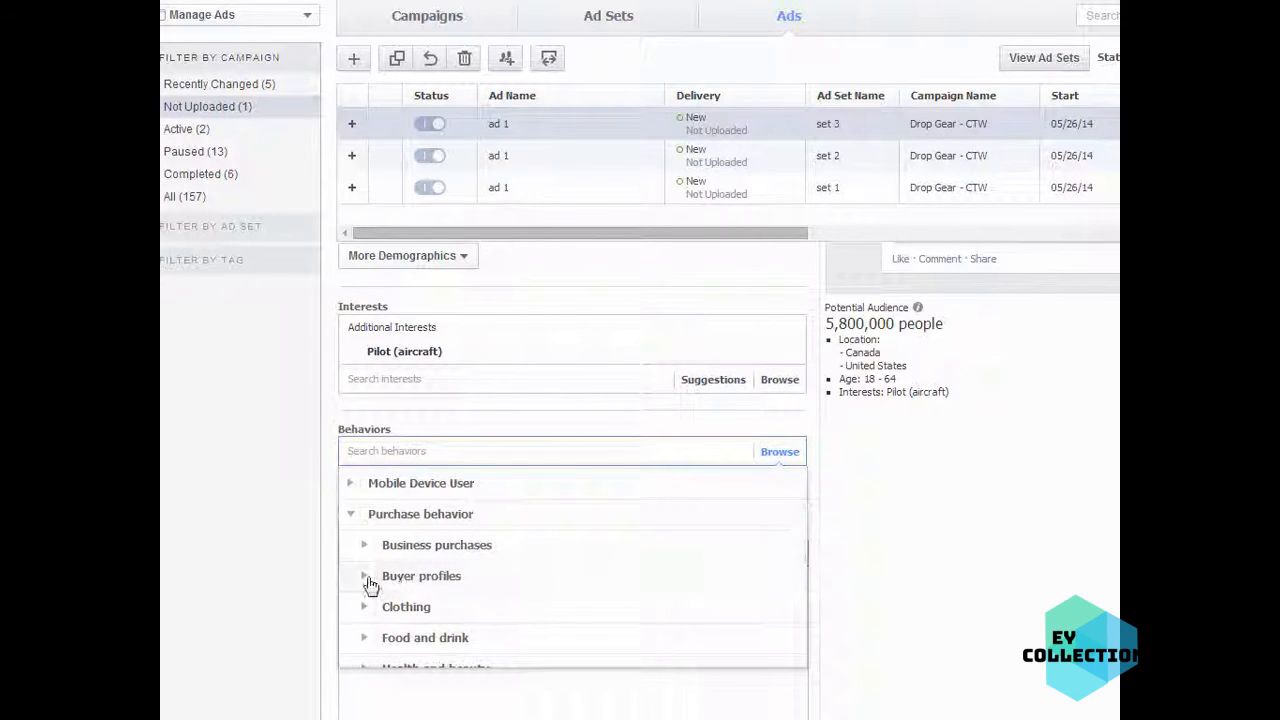
pyautogui.click(366, 580)
pyautogui.scroll(-2, 400, 570)
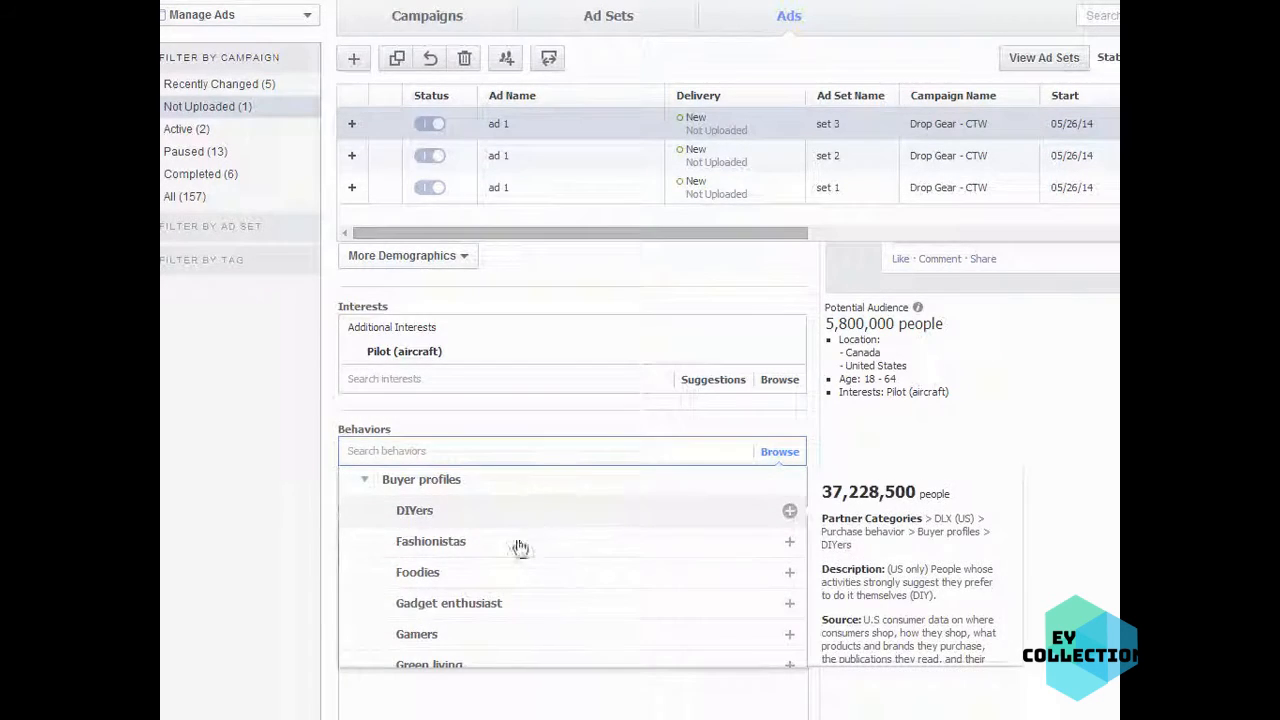
pyautogui.scroll(-1, 517, 546)
pyautogui.scroll(-1, 493, 565)
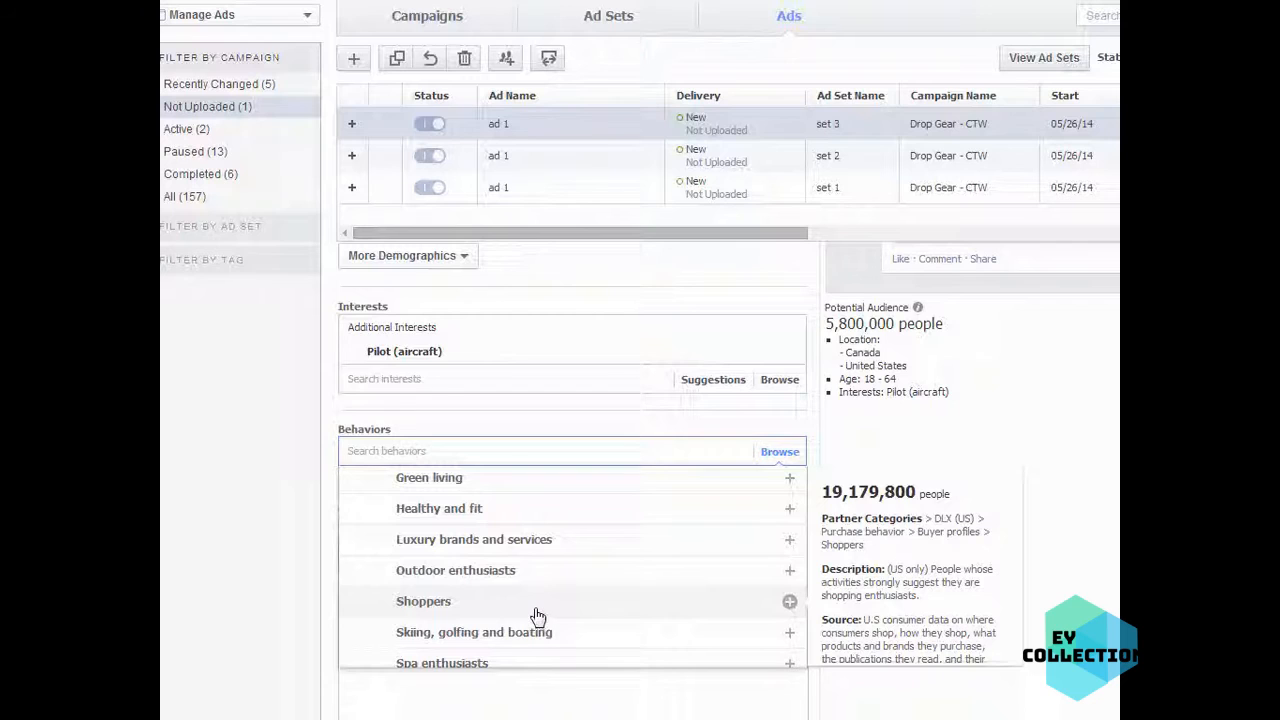
pyautogui.scroll(-1, 537, 616)
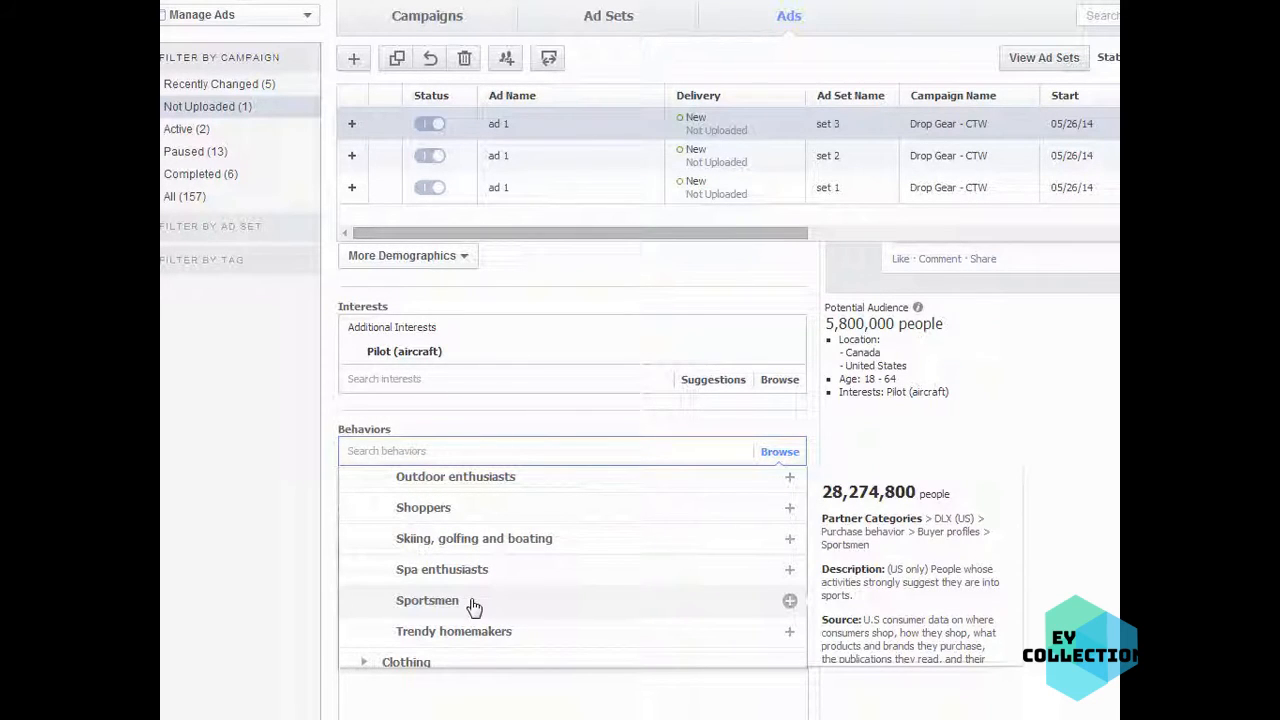
pyautogui.scroll(-1, 488, 600)
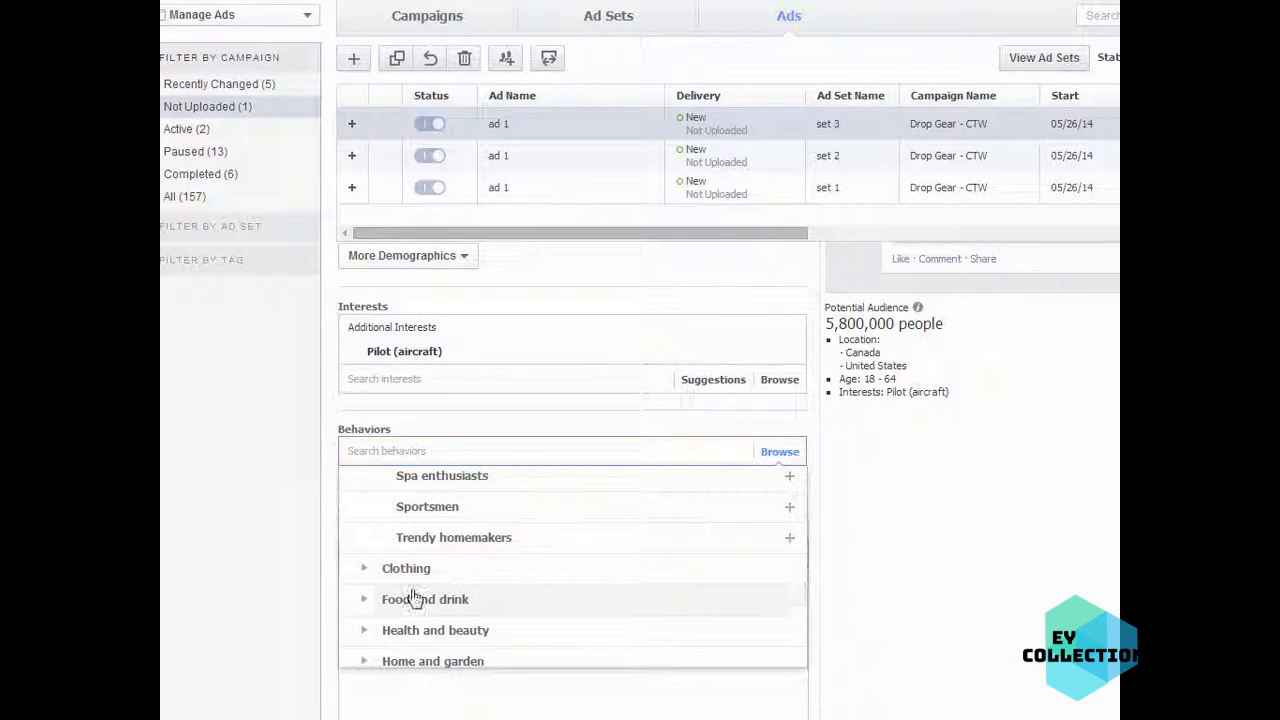
pyautogui.click(364, 568)
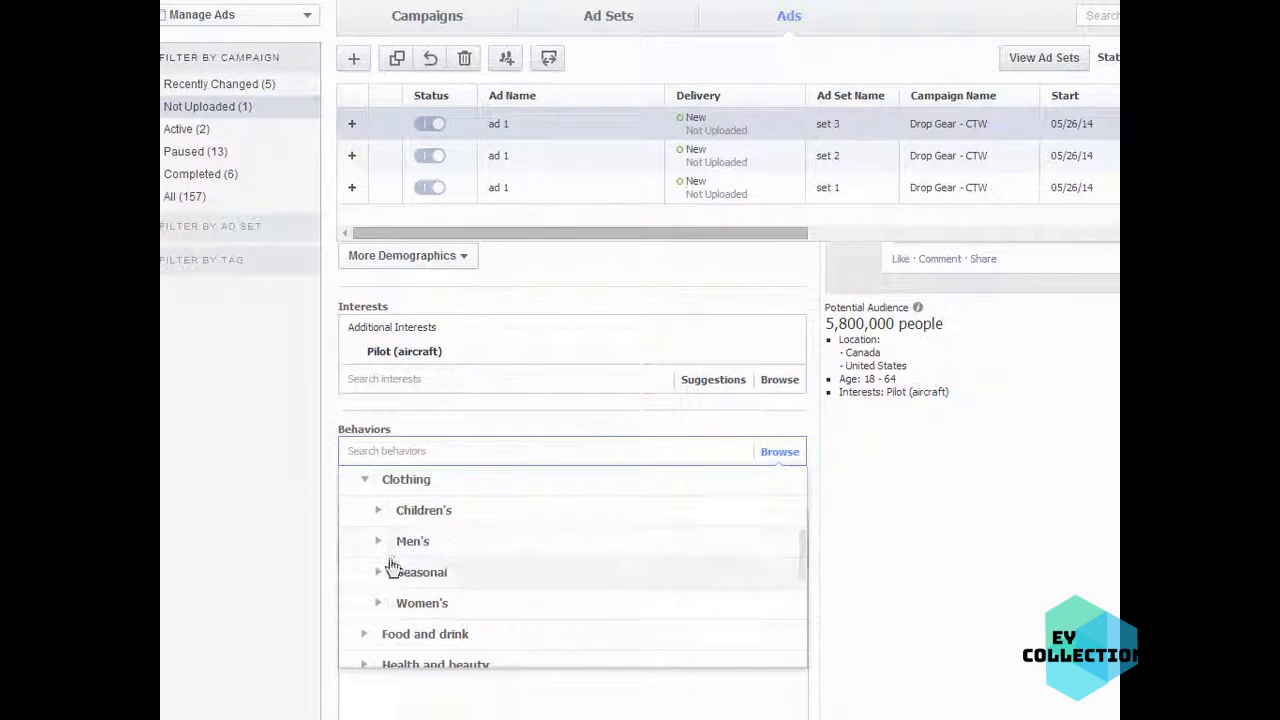
pyautogui.click(378, 545)
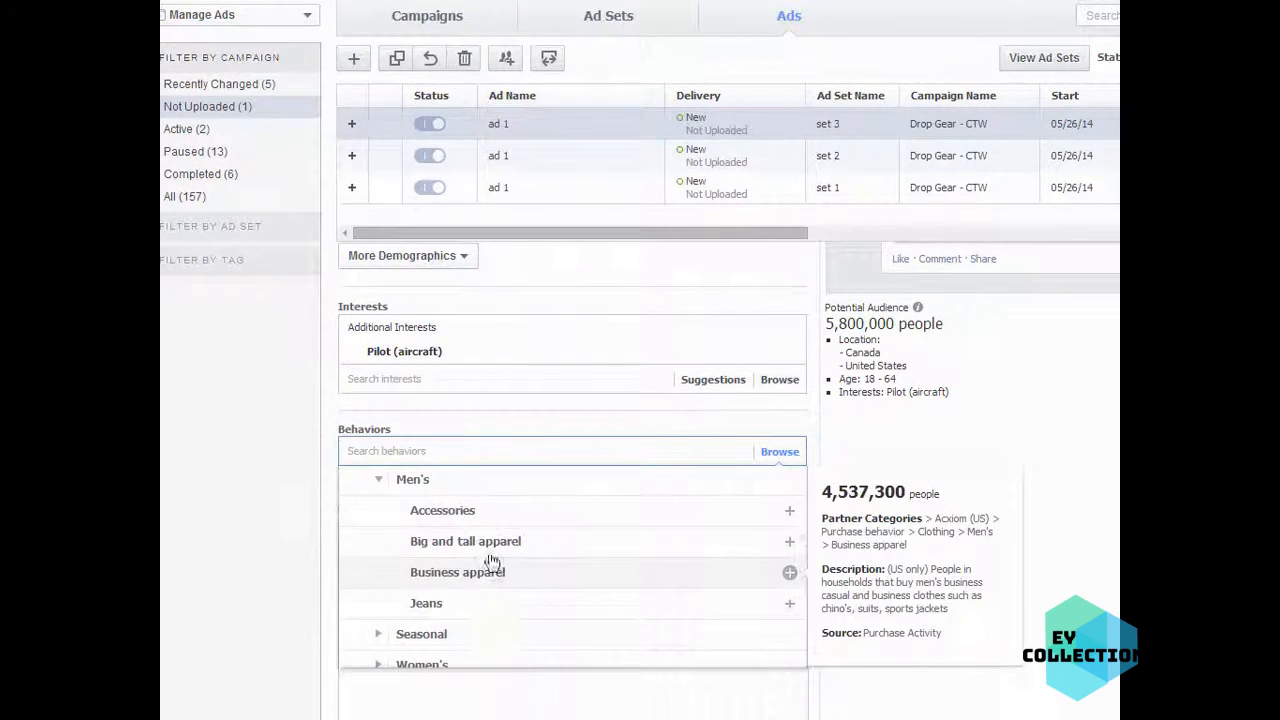
pyautogui.click(378, 480)
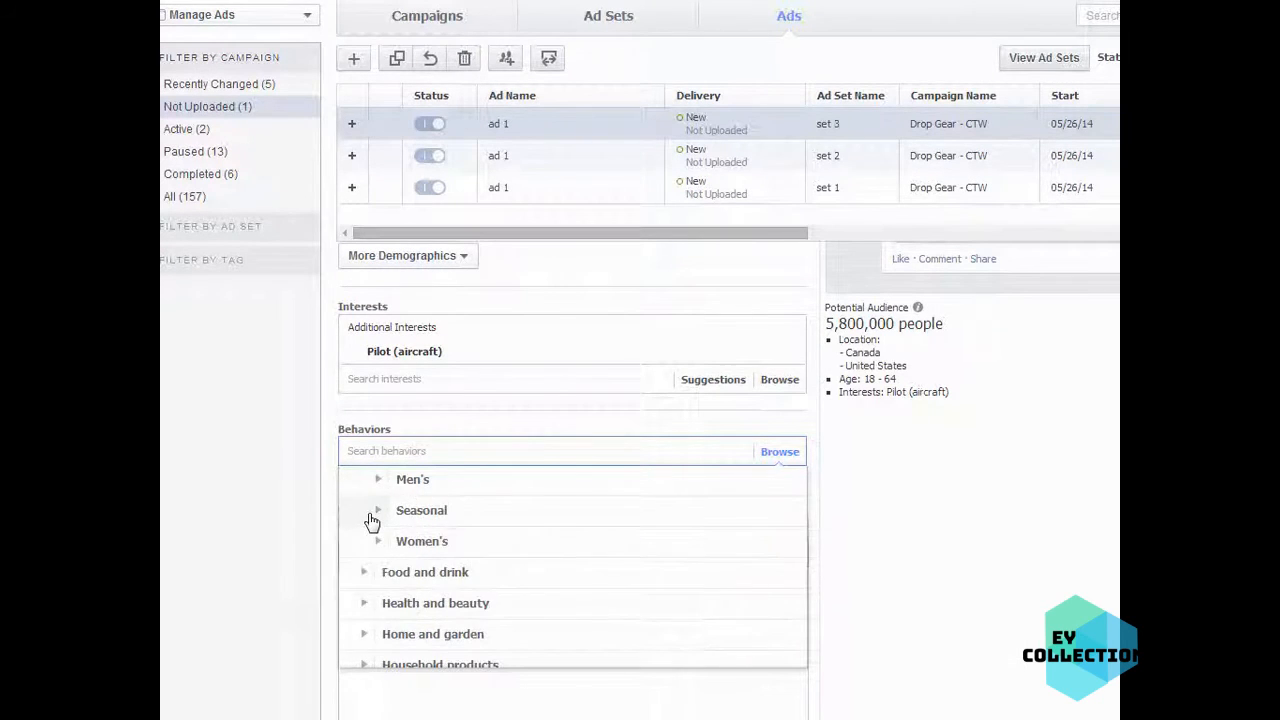
pyautogui.scroll(2, 370, 522)
pyautogui.click(350, 514)
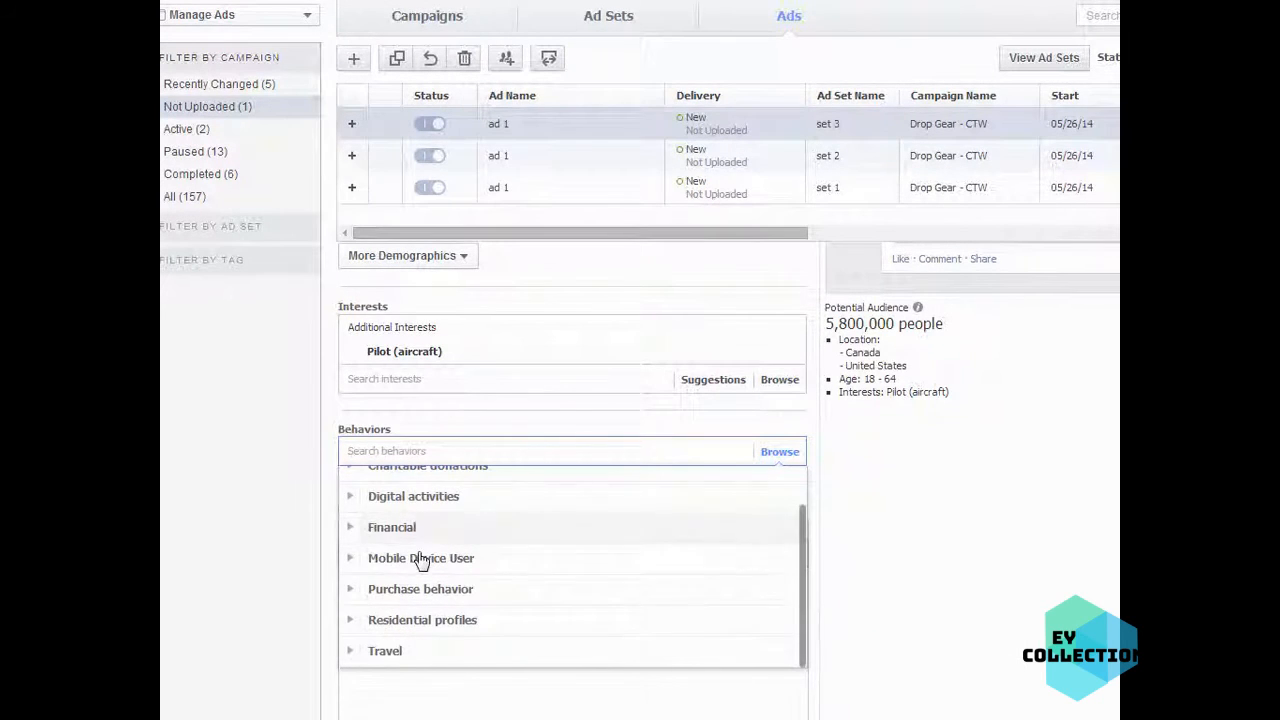
# Step: Add the Online buyers and Above average spending behaviors from Purchase behavior > Purchase habits to the set 3 ad's audience
pyautogui.click(350, 589)
pyautogui.scroll(-3, 480, 590)
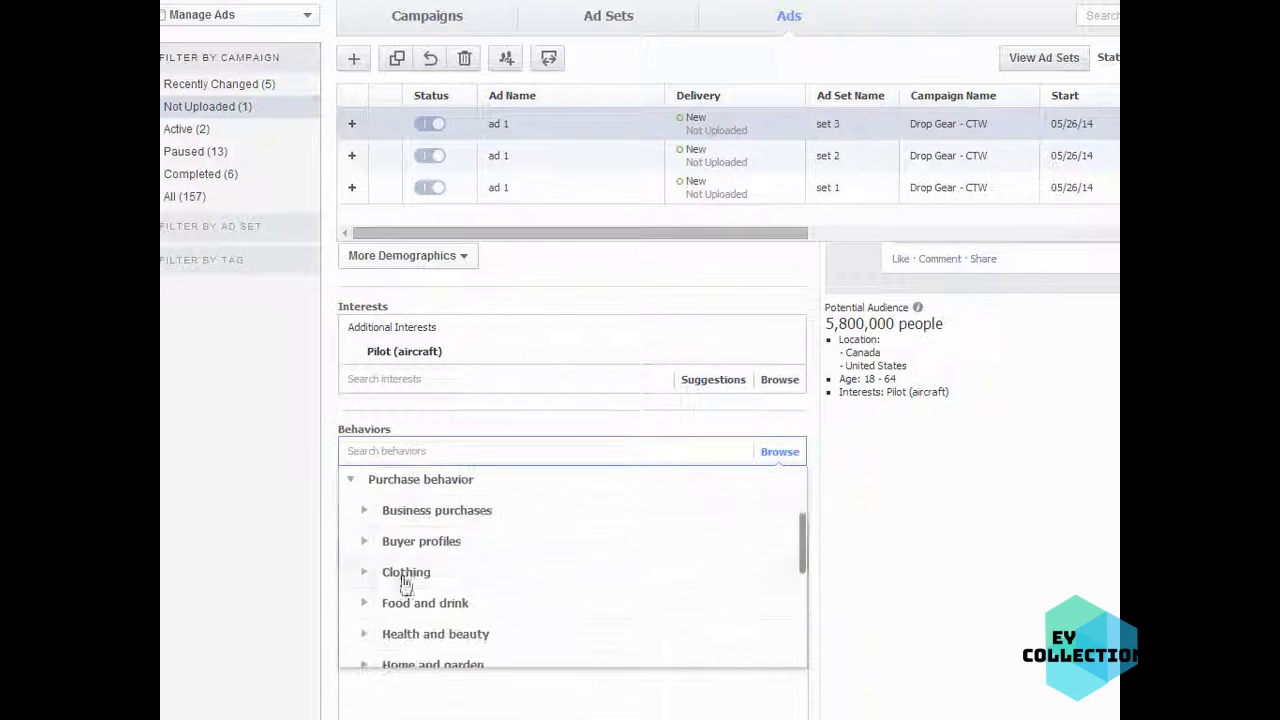
pyautogui.scroll(-2, 505, 612)
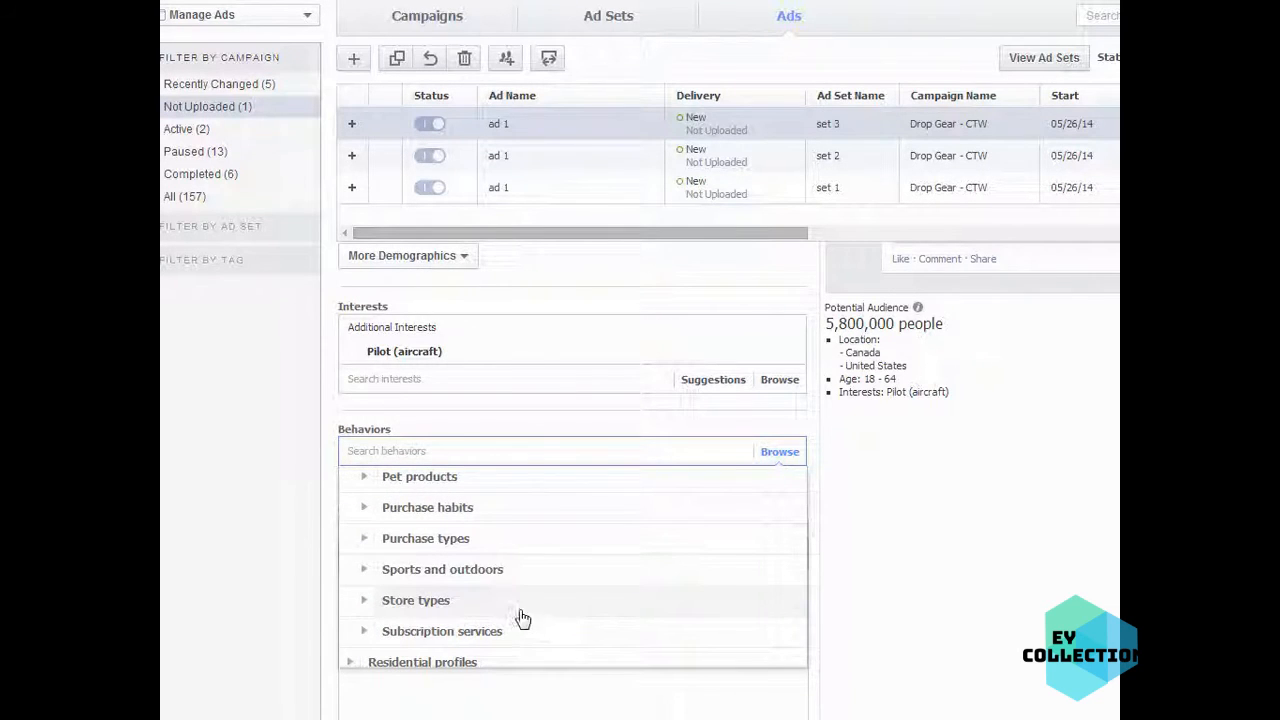
pyautogui.click(363, 510)
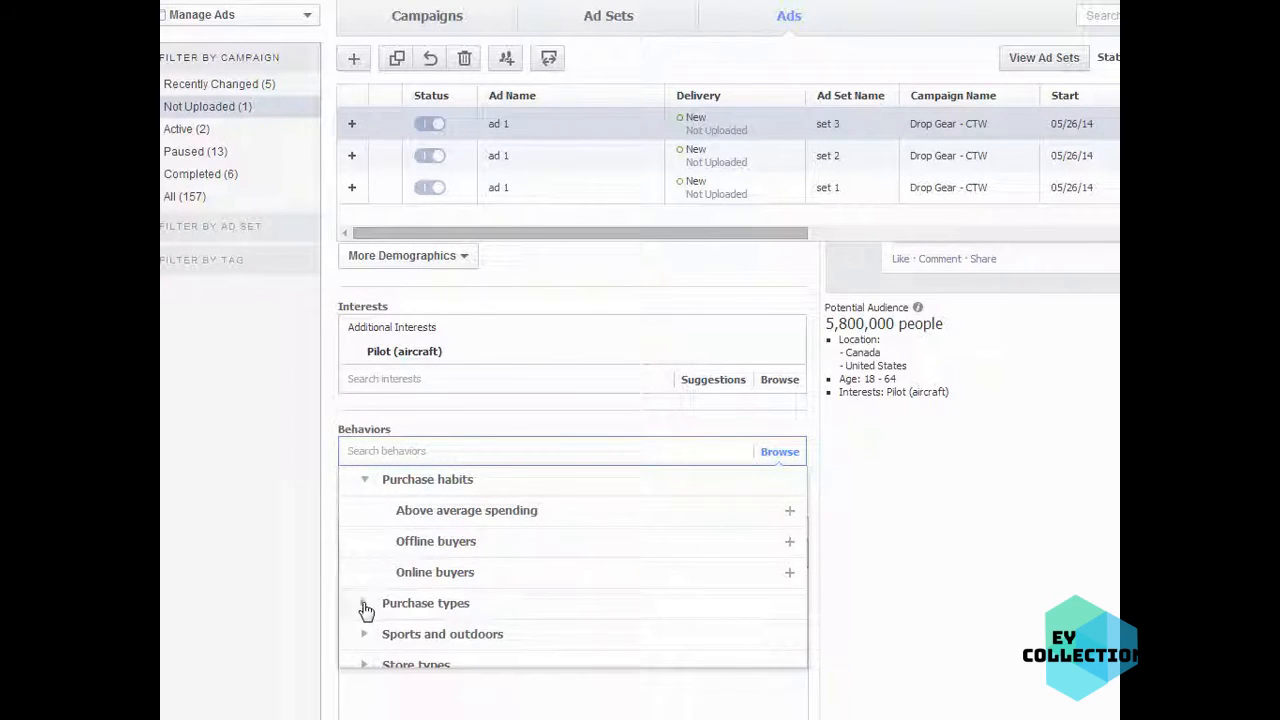
pyautogui.moveTo(500, 578)
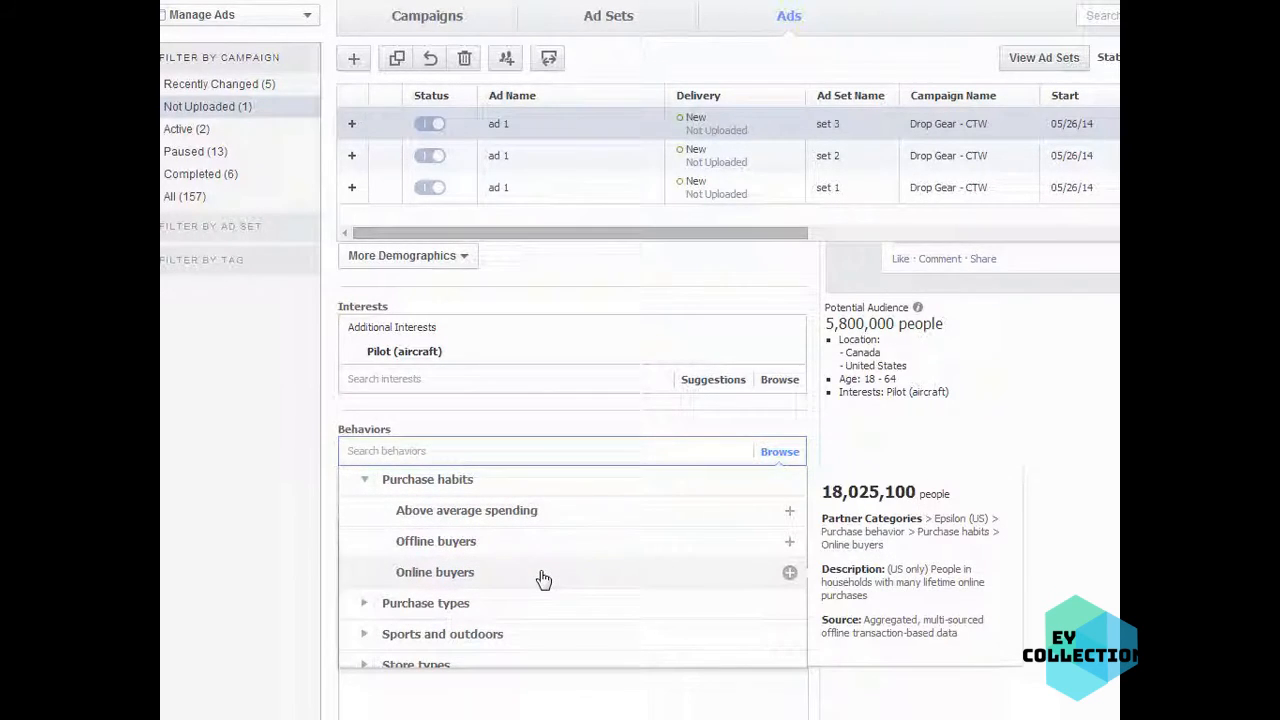
pyautogui.click(543, 580)
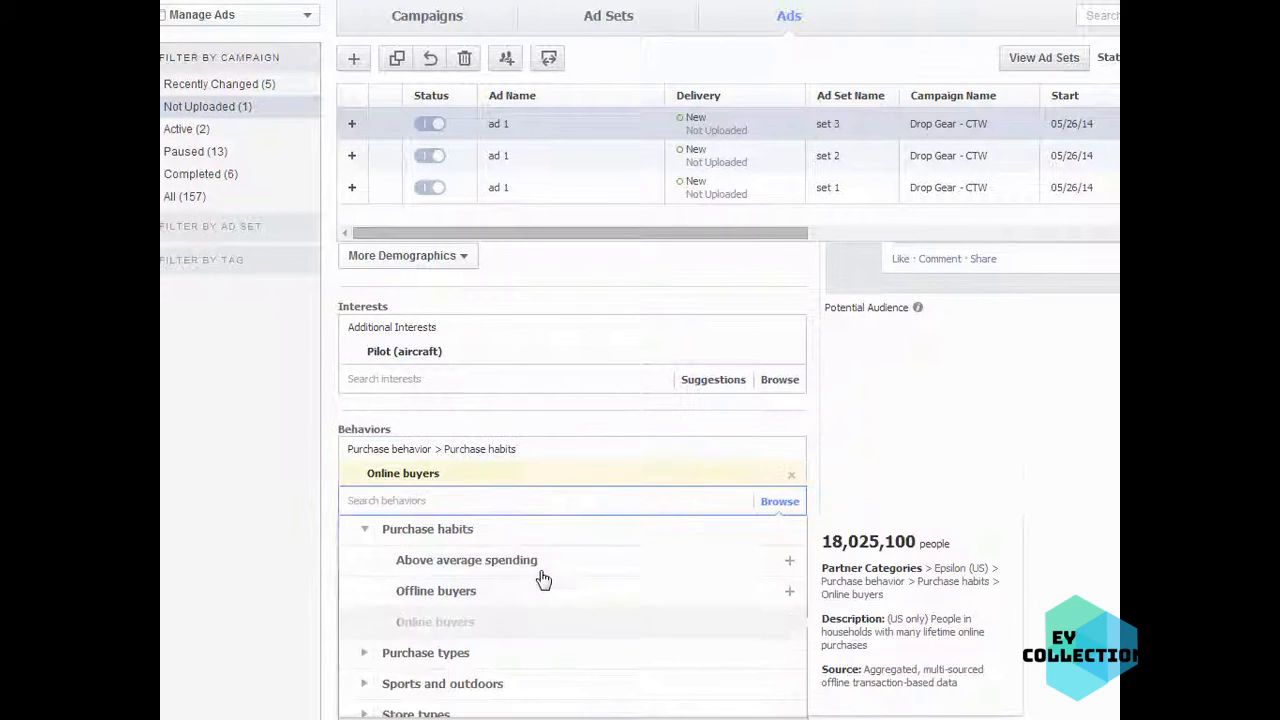
pyautogui.click(598, 566)
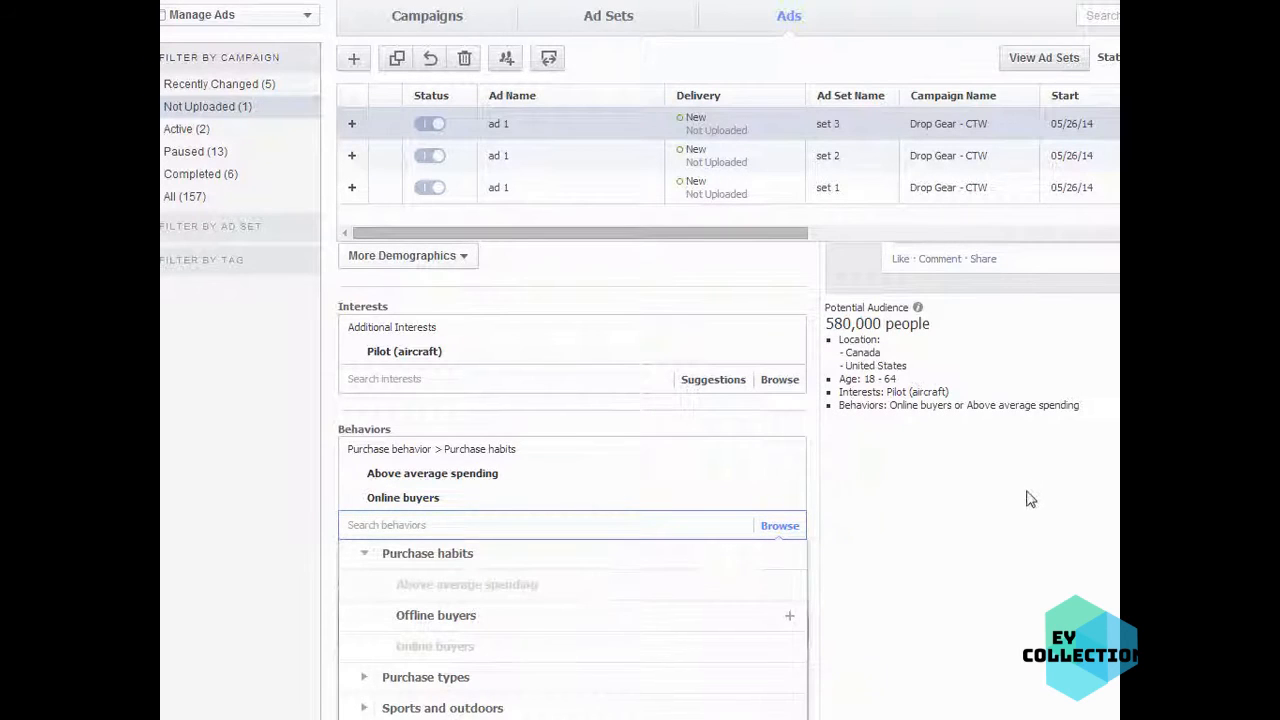
pyautogui.click(985, 578)
# Step: Add an Income demographic to the set 3 ad with all five ranges, from $40,000 - $50,000 up to over $125,000
pyautogui.scroll(2, 985, 578)
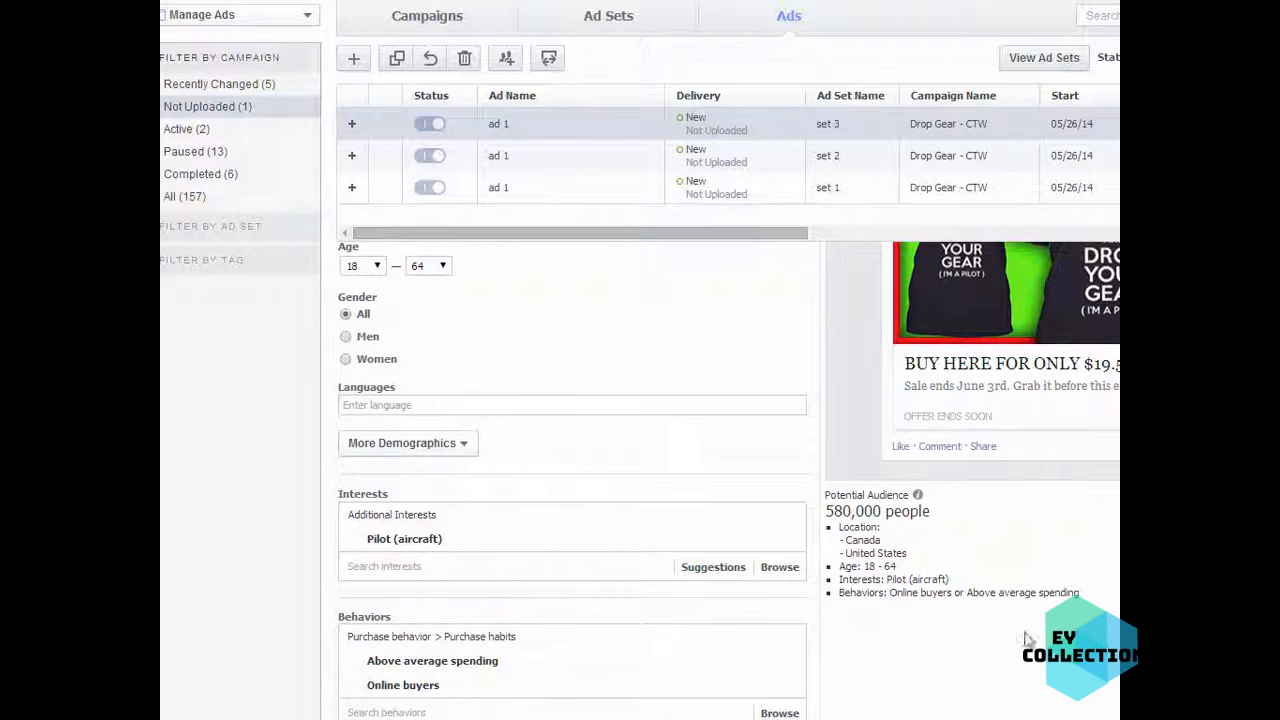
pyautogui.scroll(1, 1033, 593)
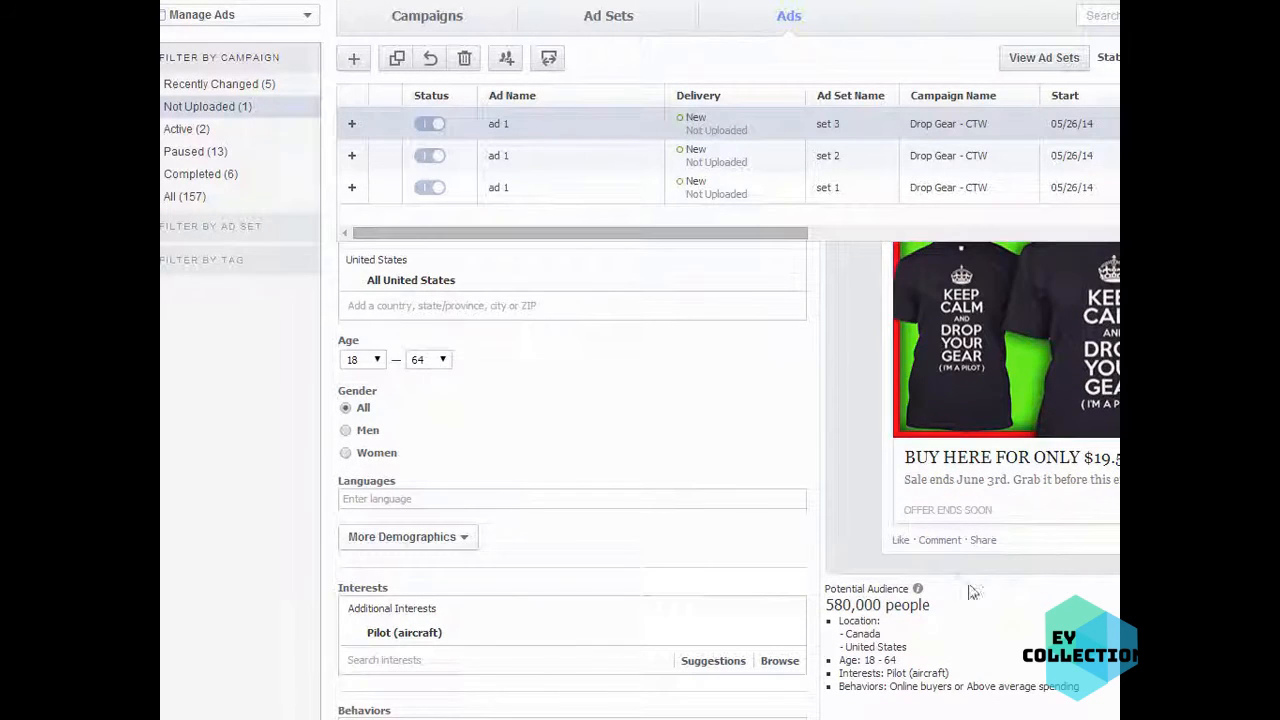
pyautogui.scroll(-1, 449, 549)
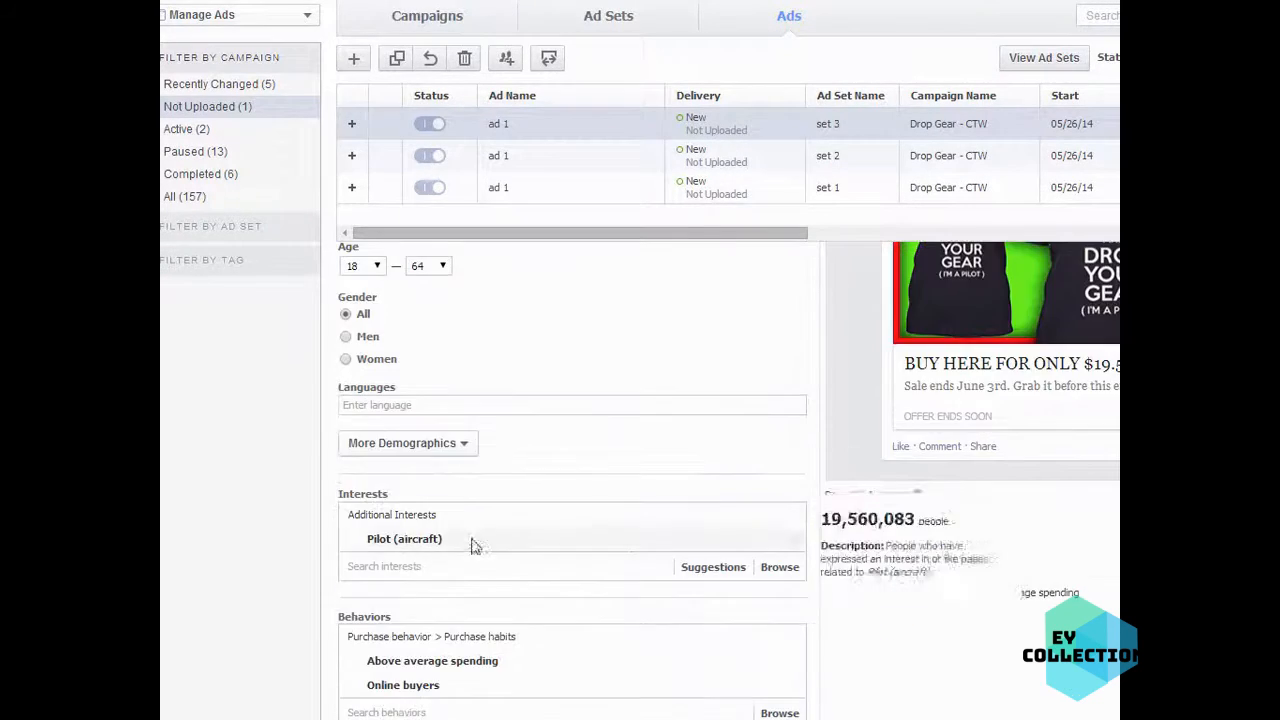
pyautogui.click(461, 452)
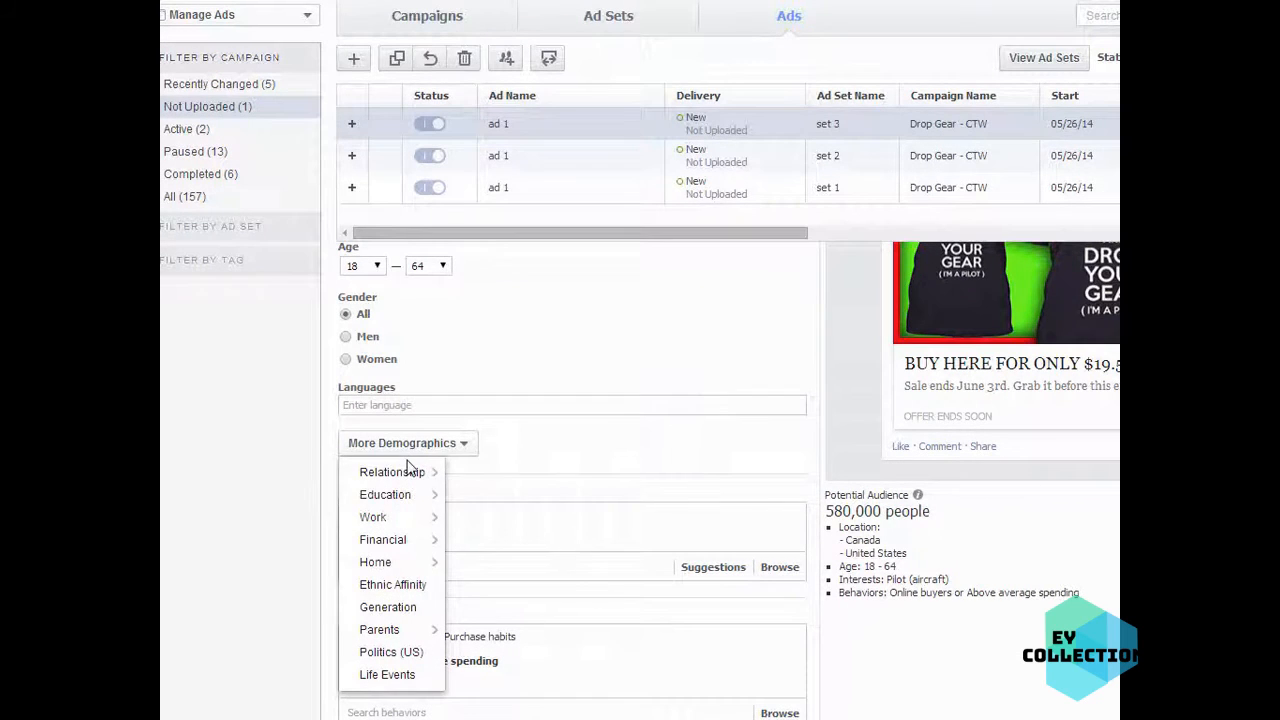
pyautogui.moveTo(406, 523)
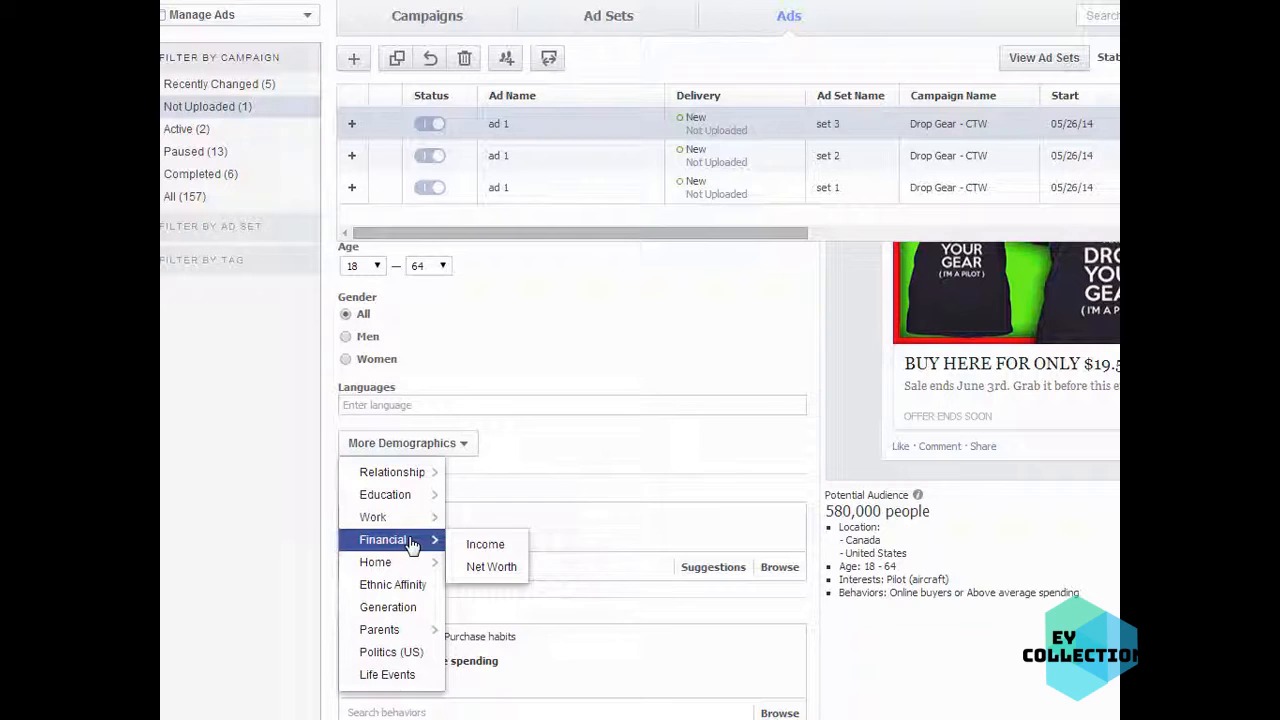
pyautogui.click(488, 545)
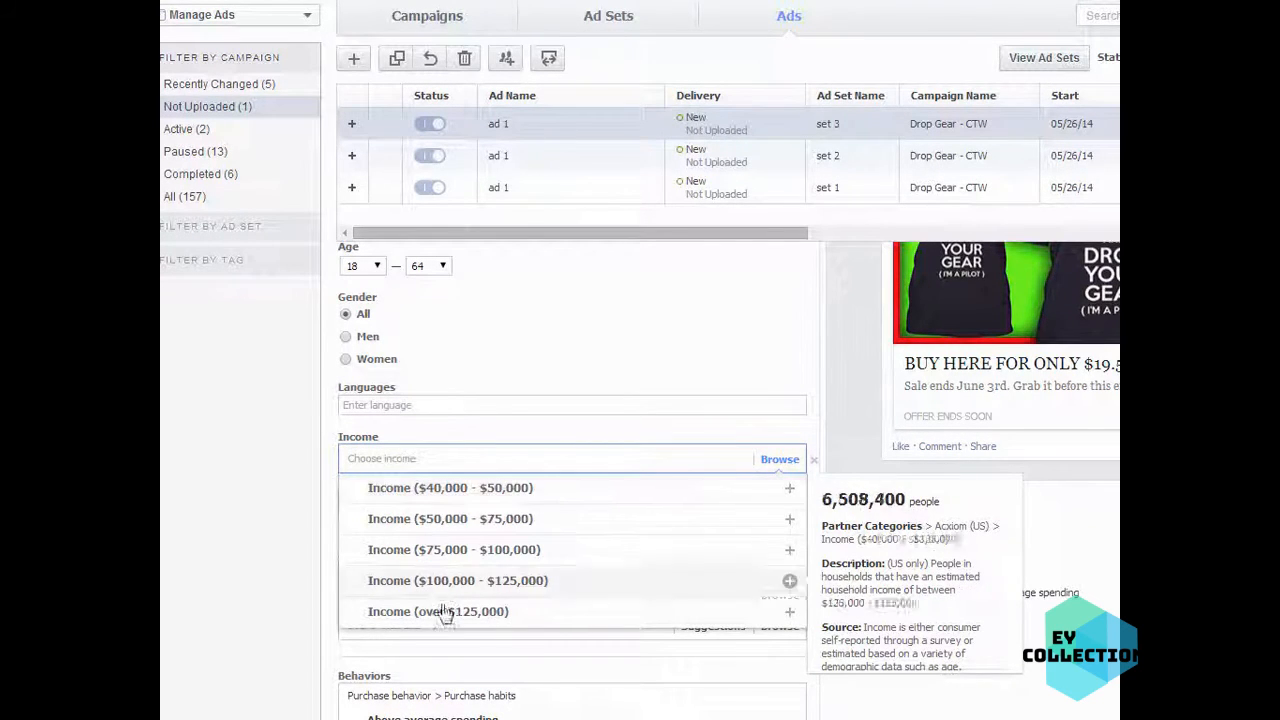
pyautogui.click(598, 500)
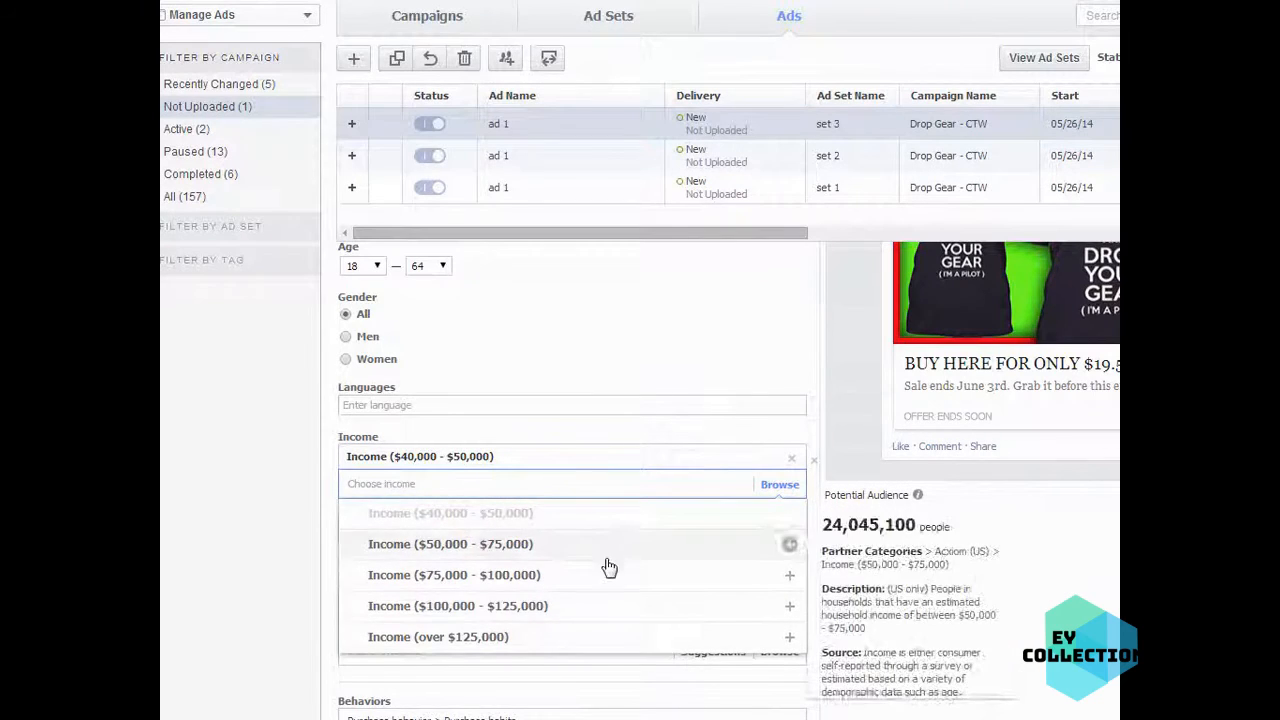
pyautogui.click(607, 550)
pyautogui.click(610, 601)
pyautogui.click(615, 655)
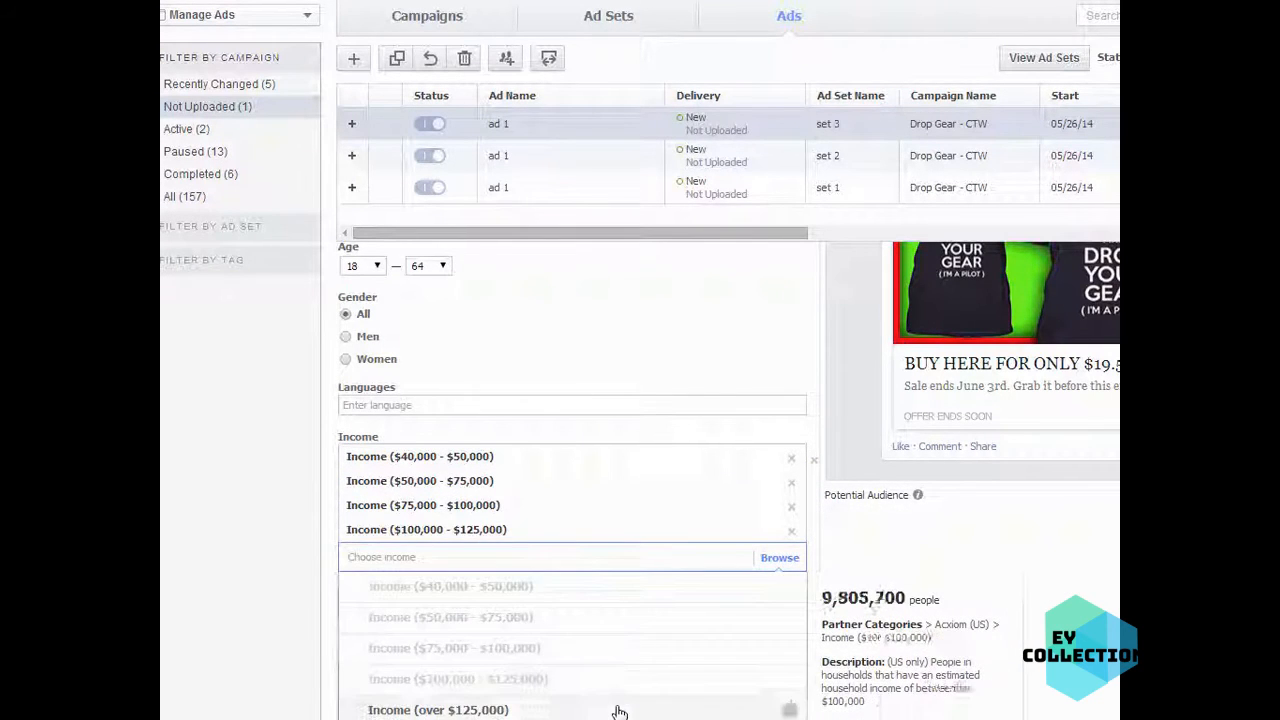
pyautogui.click(614, 705)
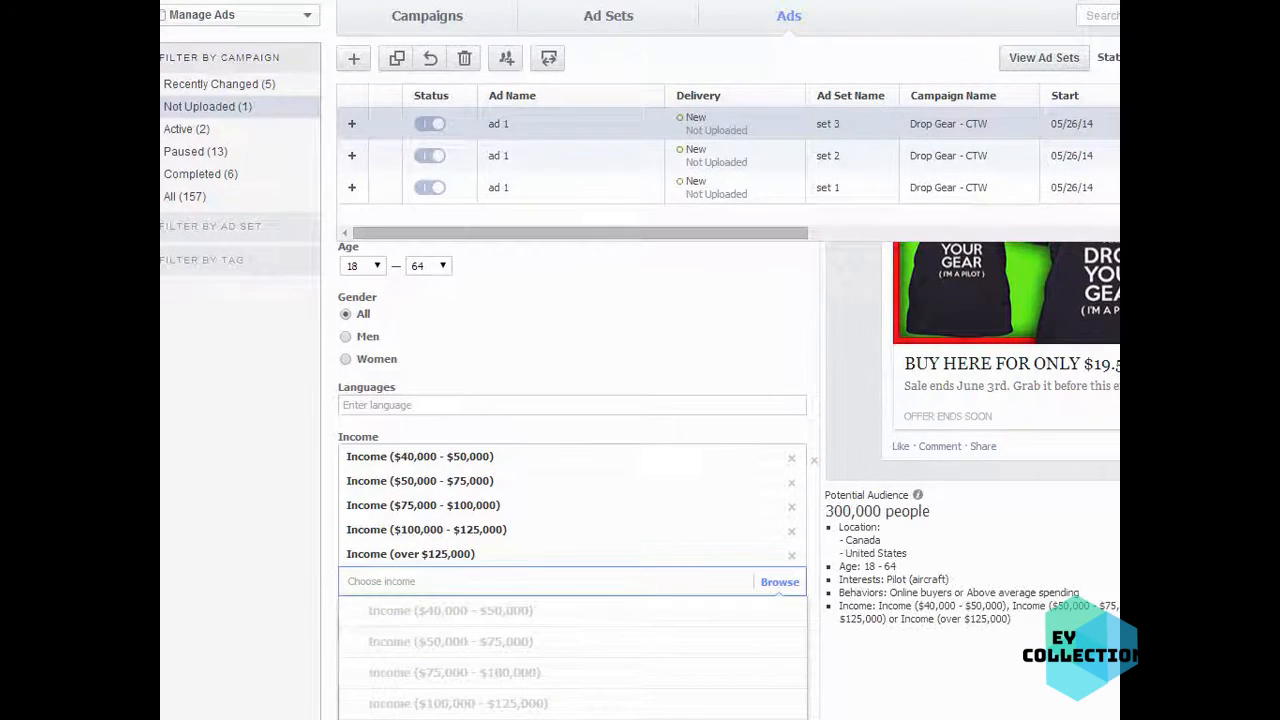
pyautogui.click(640, 338)
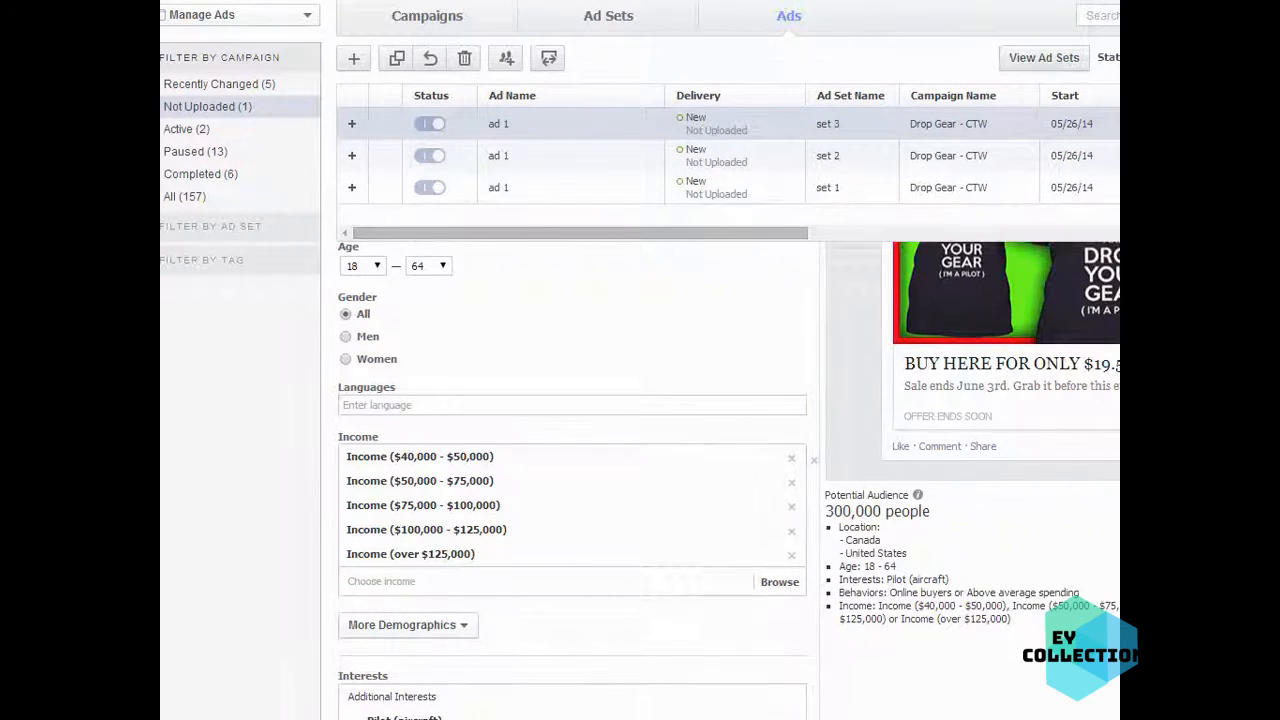
# Step: Review the set 3 ad's income, interest, behavior and location targeting against its potential audience summary
pyautogui.scroll(-2, 728, 480)
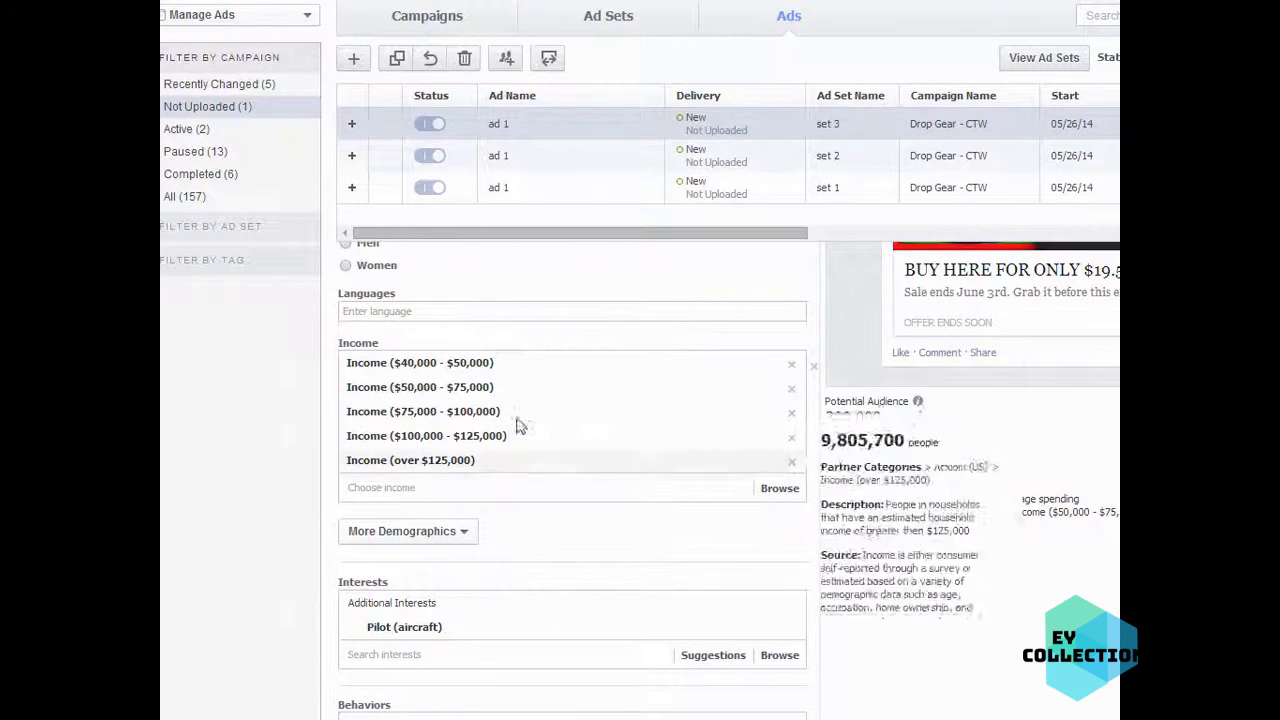
pyautogui.scroll(-1, 756, 483)
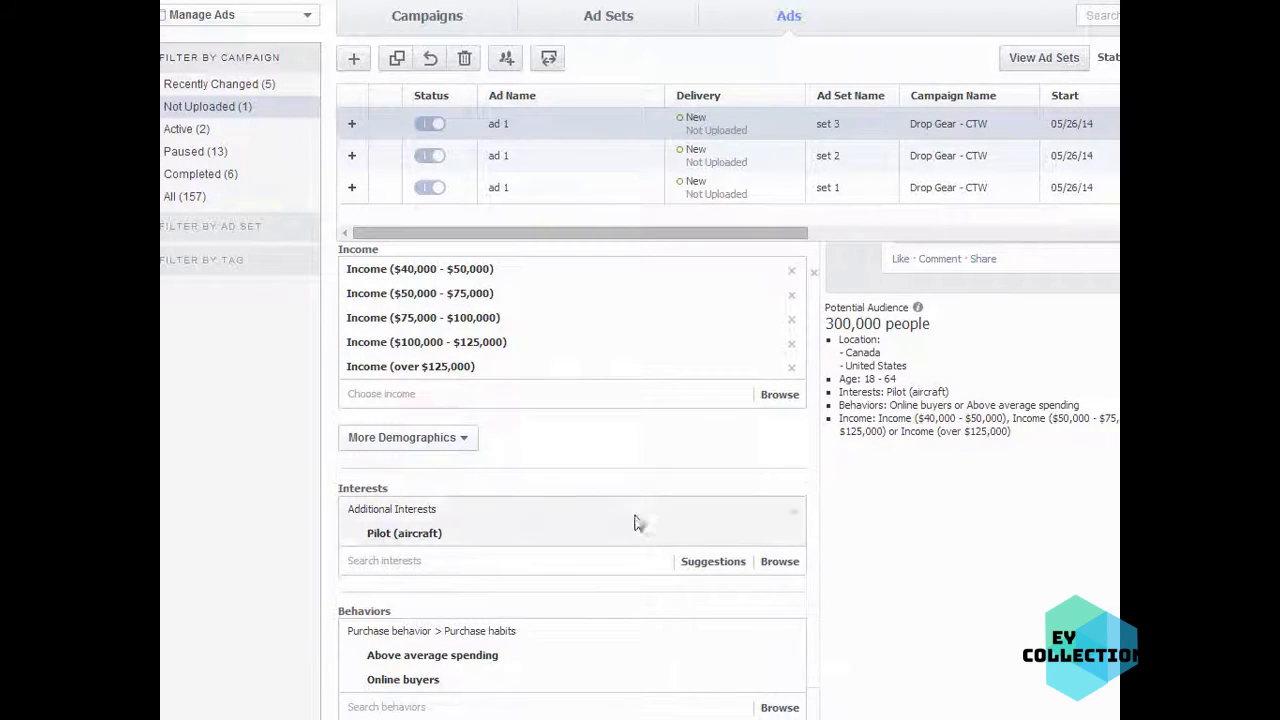
pyautogui.scroll(-1, 634, 523)
pyautogui.moveTo(561, 573)
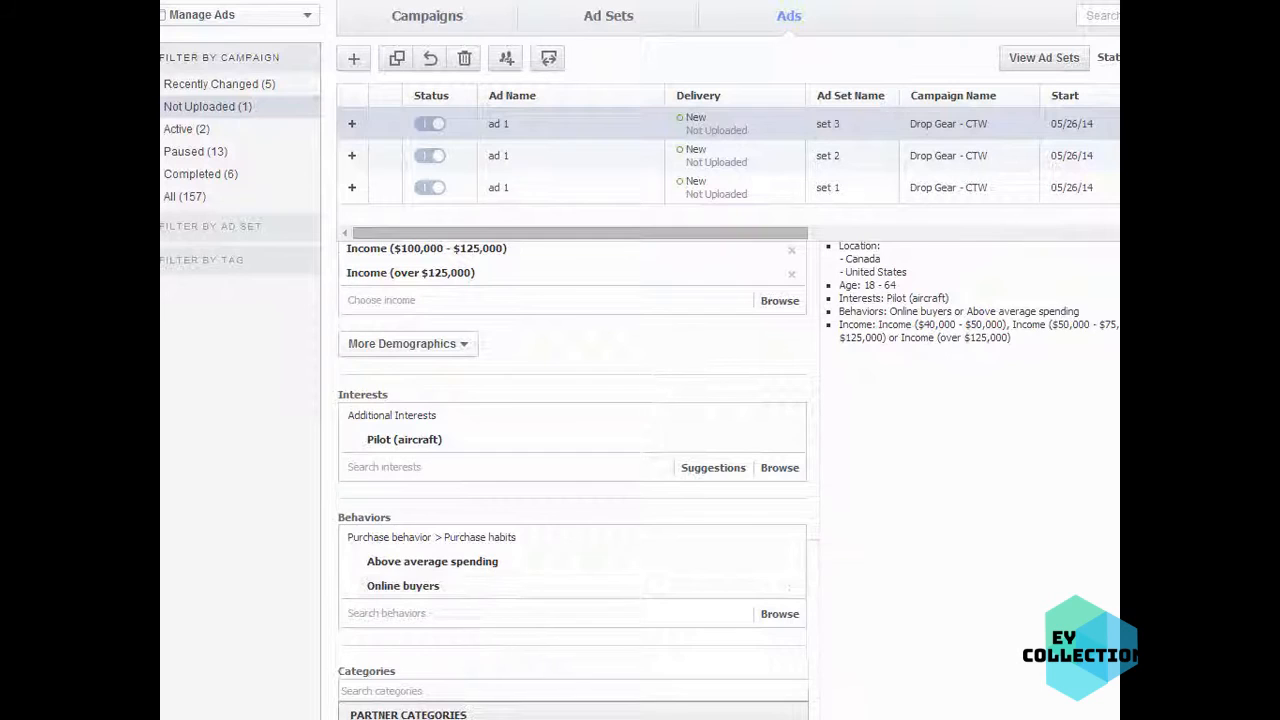
pyautogui.scroll(1, 1096, 466)
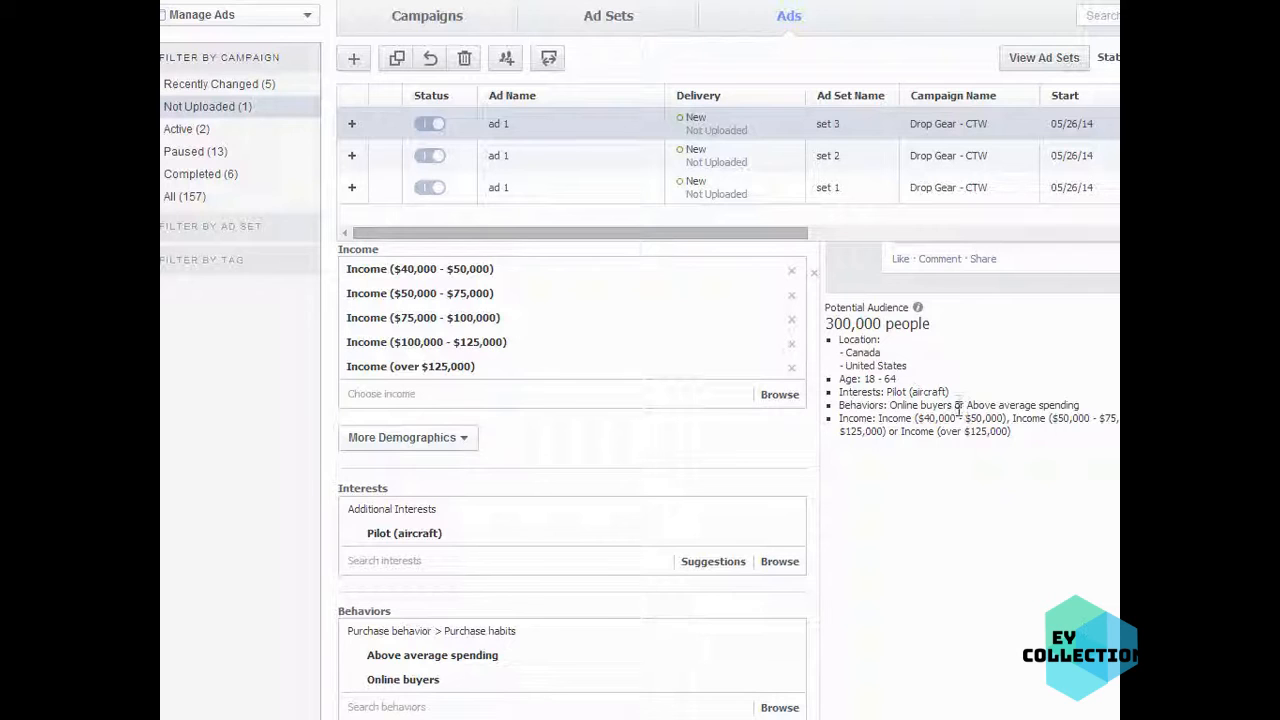
pyautogui.scroll(4, 778, 415)
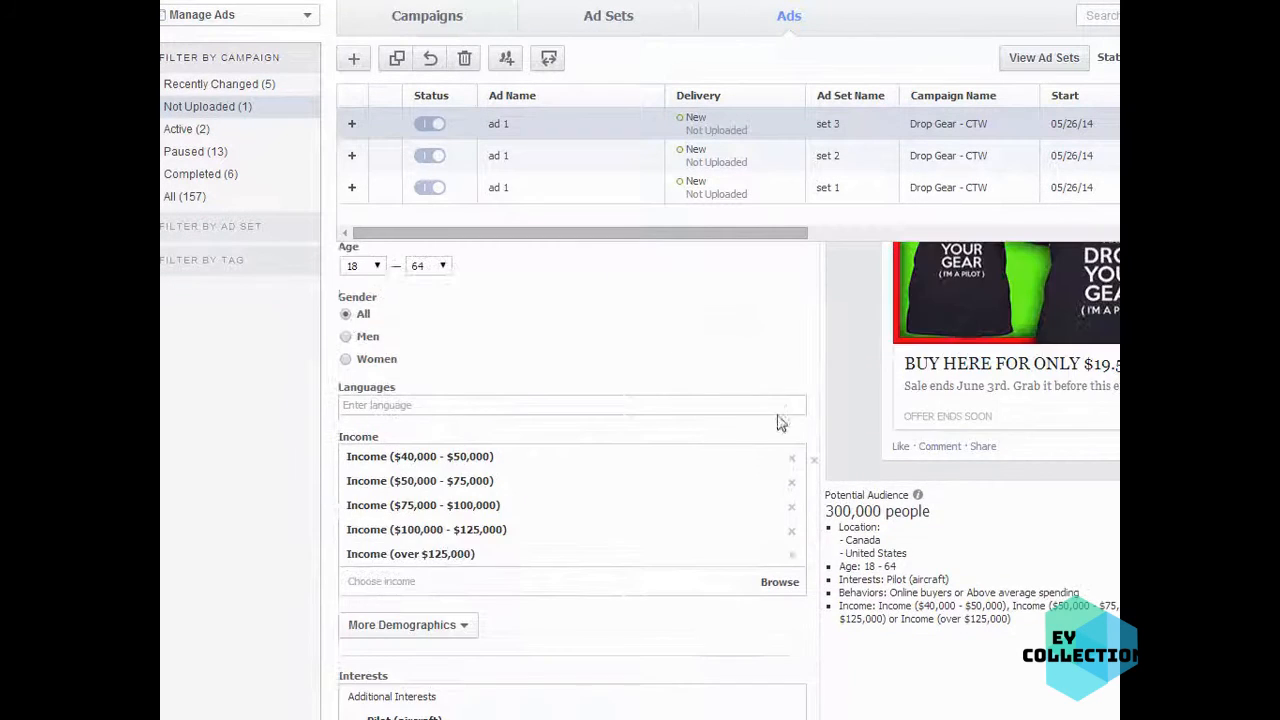
pyautogui.scroll(1, 772, 415)
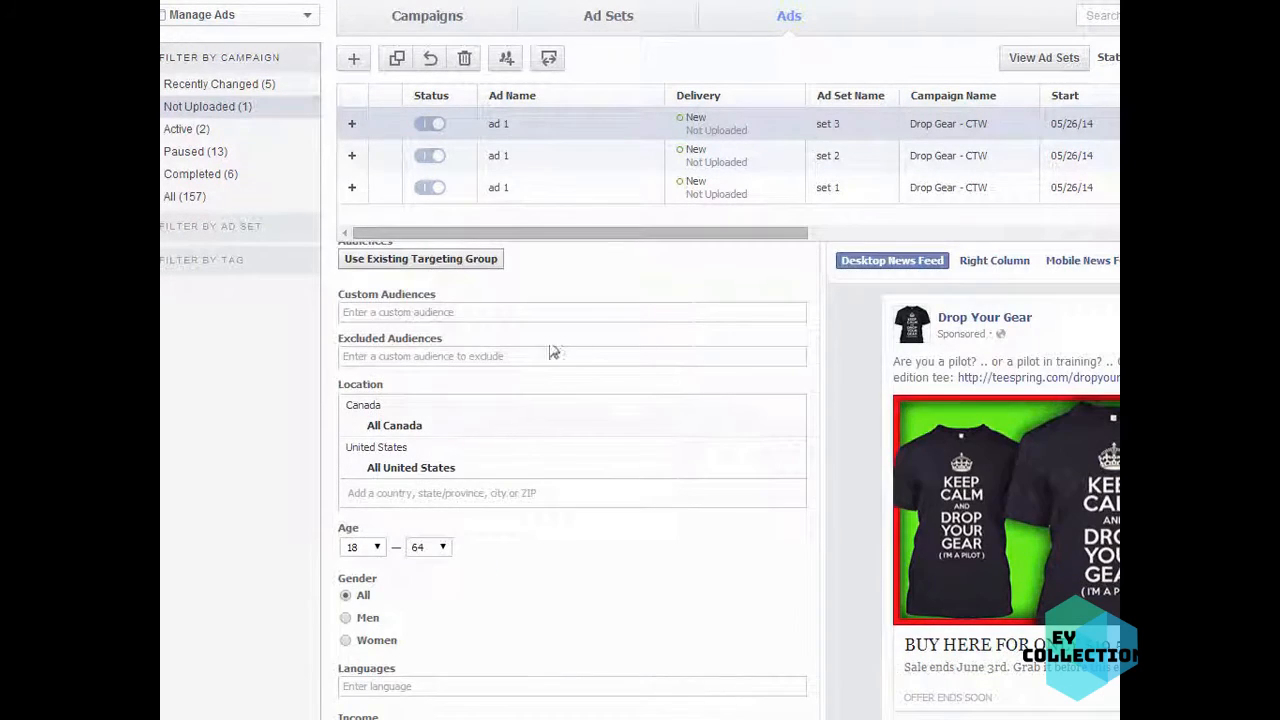
pyautogui.scroll(1, 625, 400)
# Step: Remove Canada from the set 3 ad's locations, leaving only the United States, and check the updated audience summary
pyautogui.scroll(-1, 620, 430)
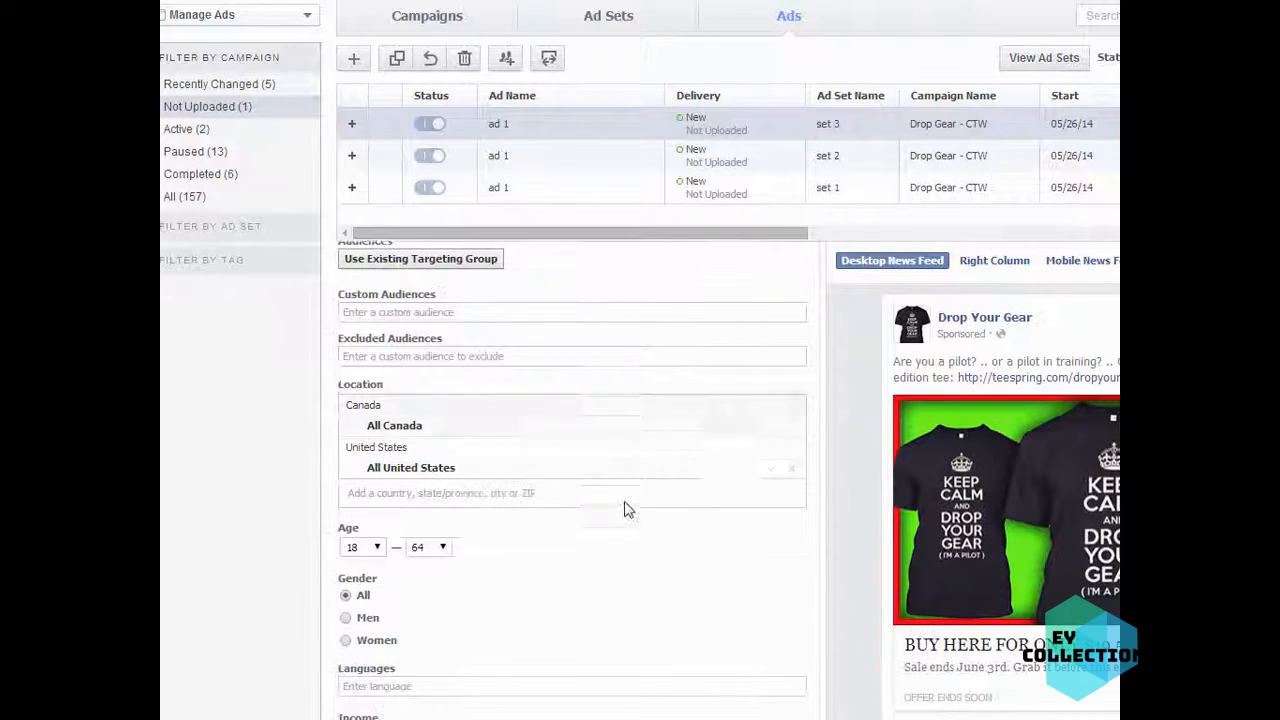
pyautogui.click(792, 428)
pyautogui.scroll(-3, 946, 524)
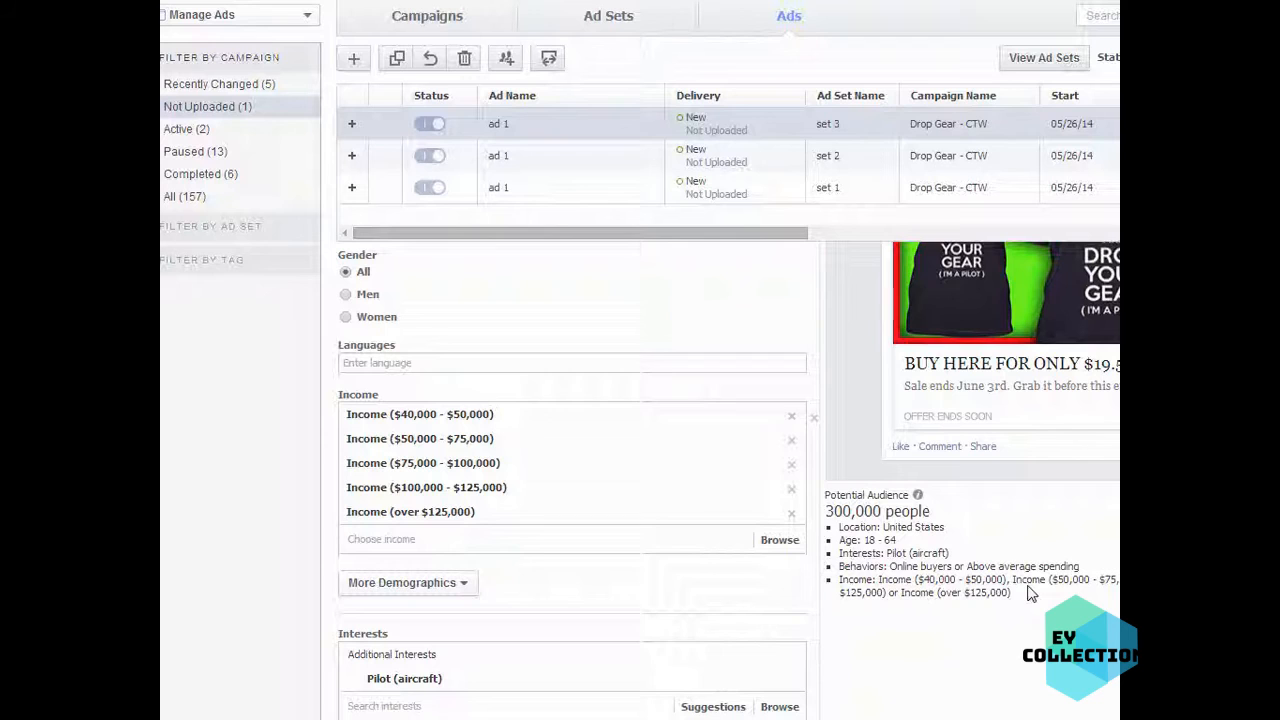
pyautogui.scroll(2, 1014, 640)
pyautogui.scroll(-3, 980, 563)
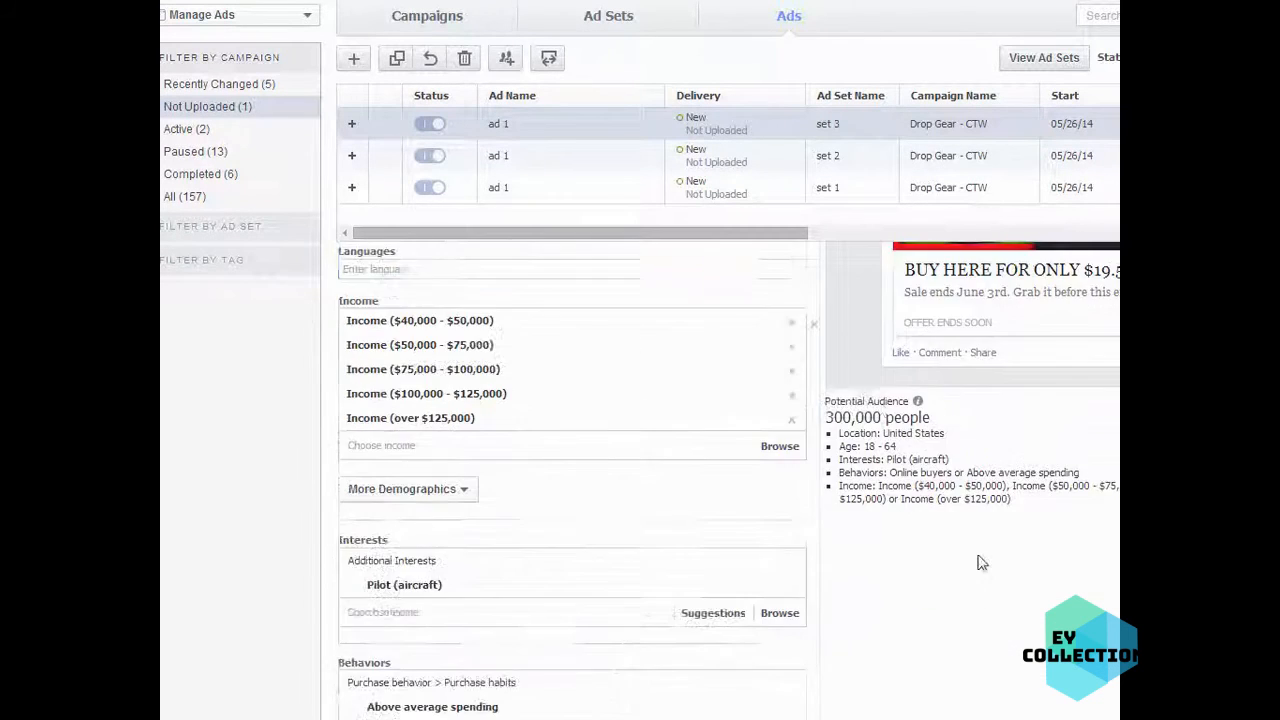
pyautogui.scroll(-2, 980, 563)
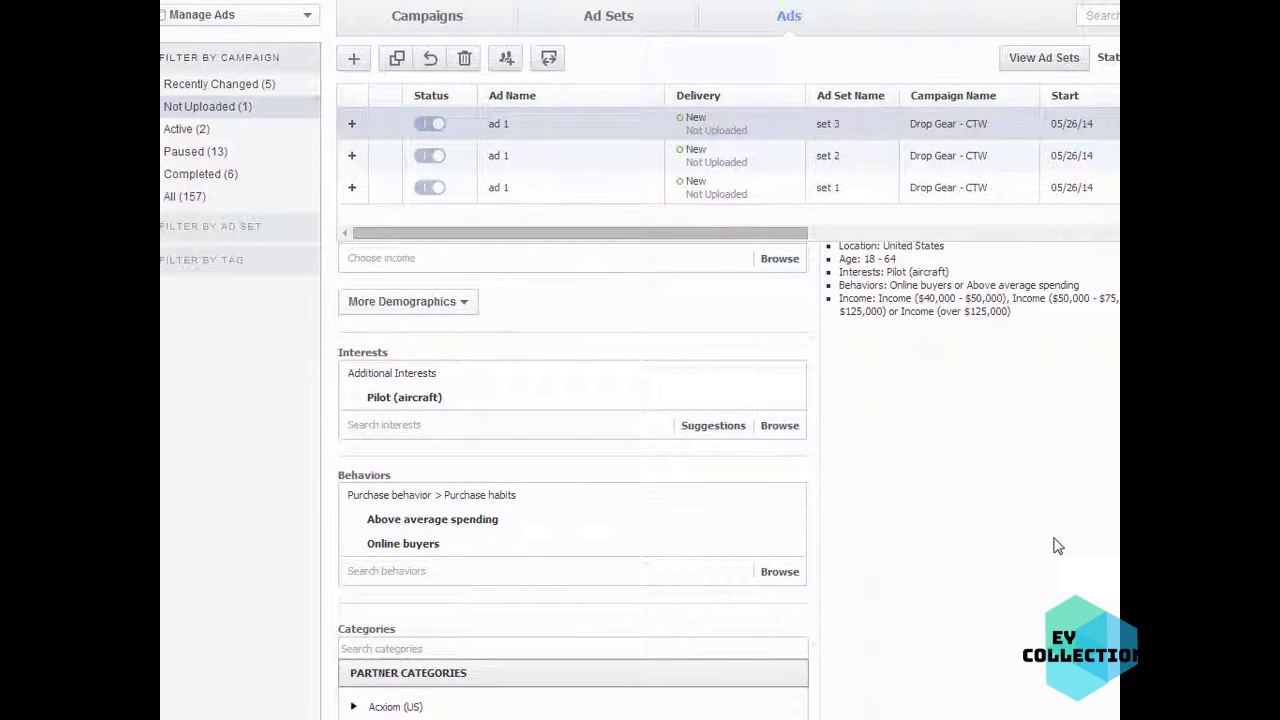
# Step: Review the set 3 ad's remaining audience fields and its optimization and pricing settings
pyautogui.scroll(-1, 1058, 546)
pyautogui.scroll(-2, 1056, 545)
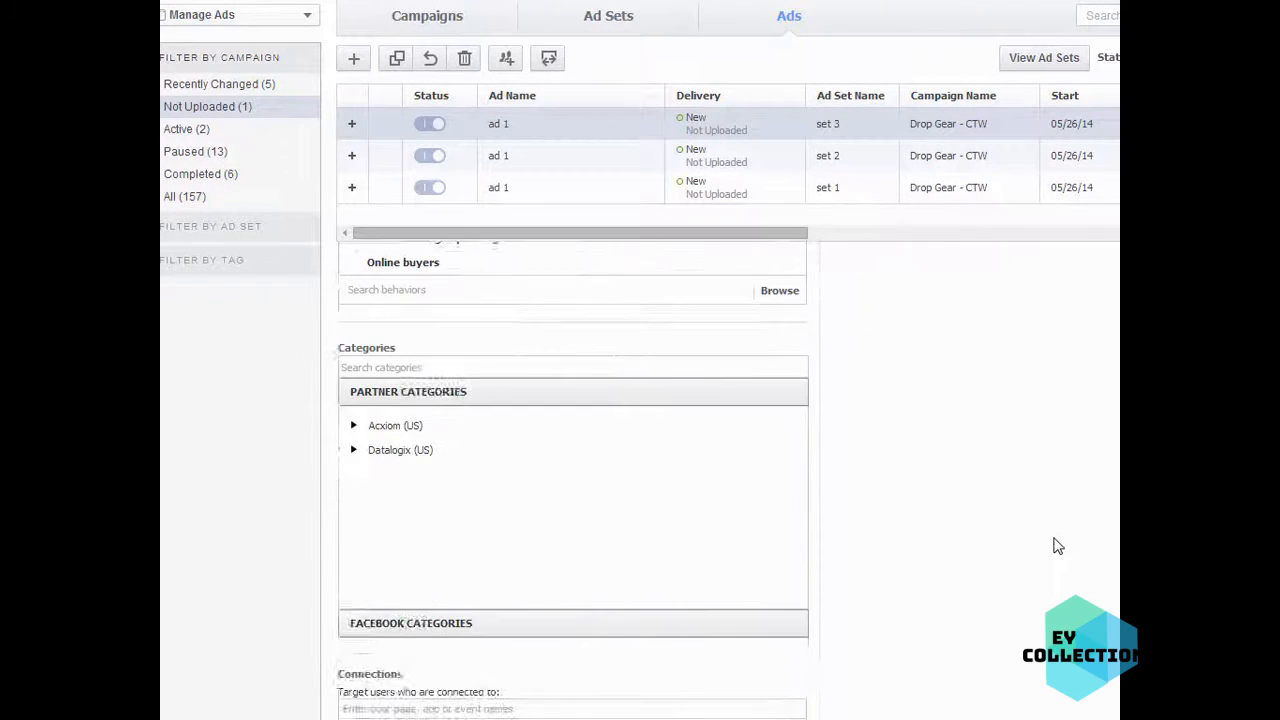
pyautogui.scroll(3, 1052, 543)
pyautogui.scroll(6, 966, 596)
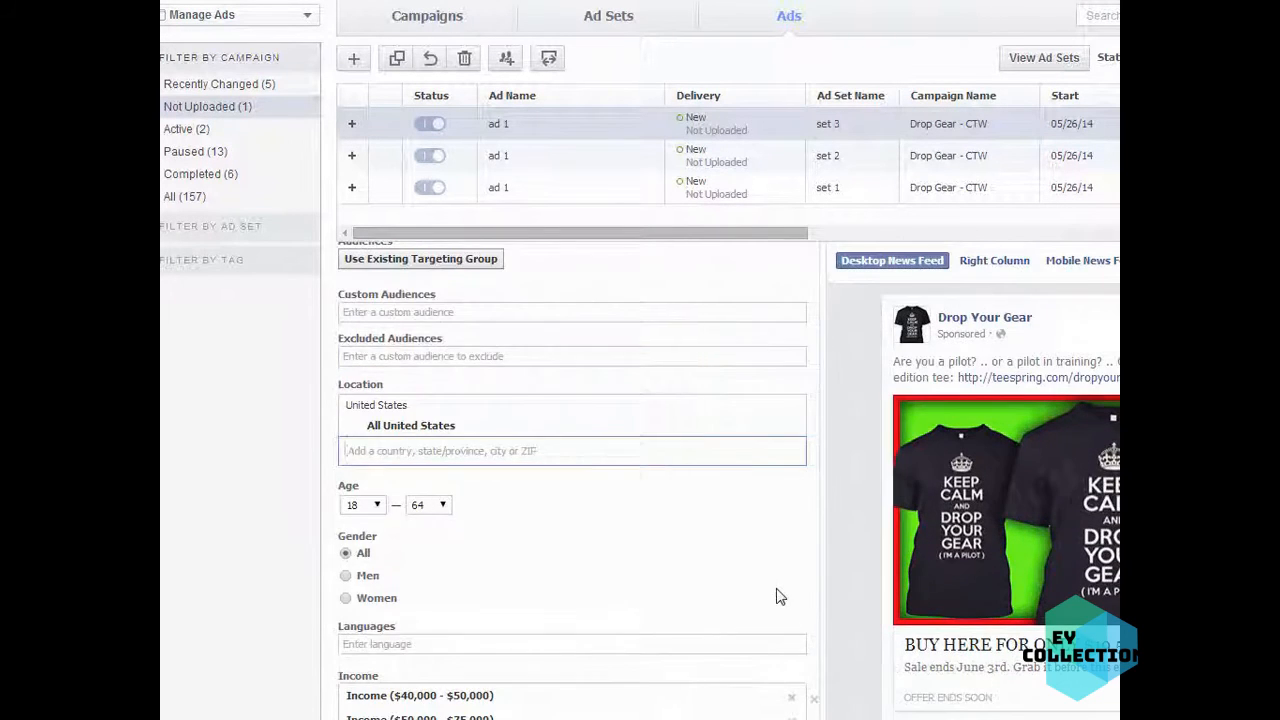
pyautogui.scroll(1, 774, 594)
pyautogui.click(540, 296)
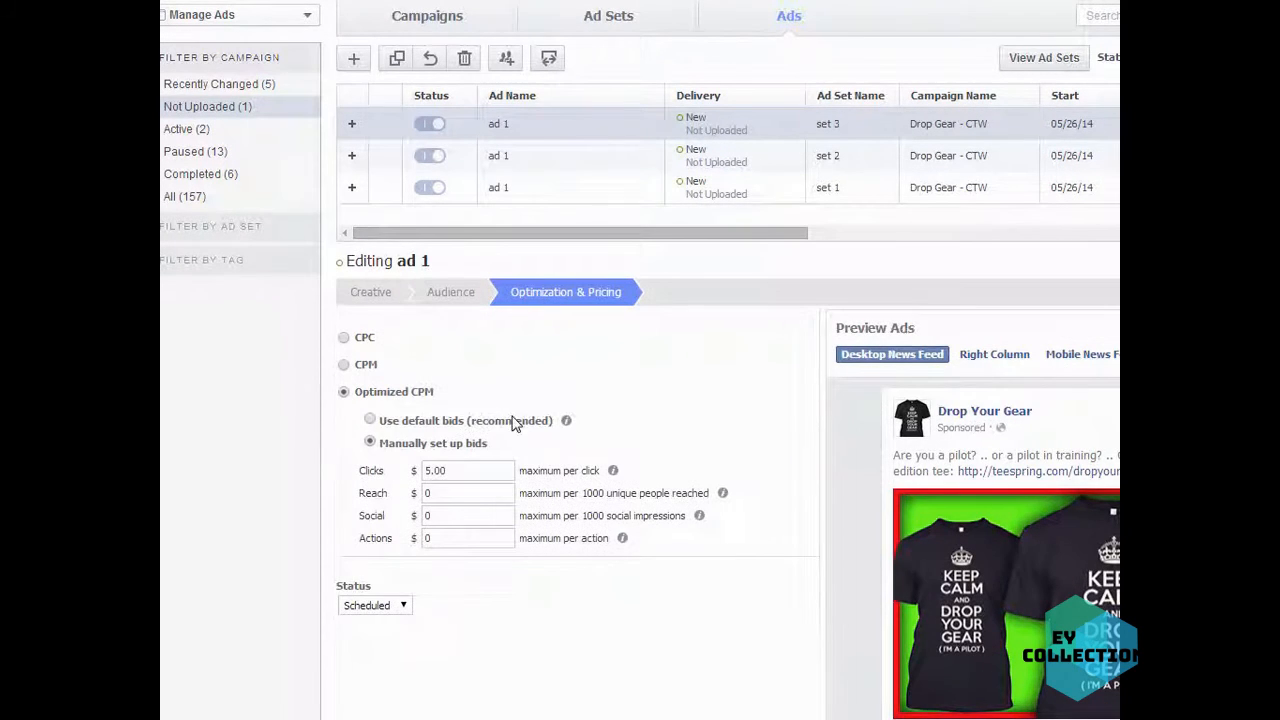
pyautogui.click(450, 298)
# Step: Set the optional URL tags in the set 3 ad's creative settings to fb=a3
pyautogui.click(381, 300)
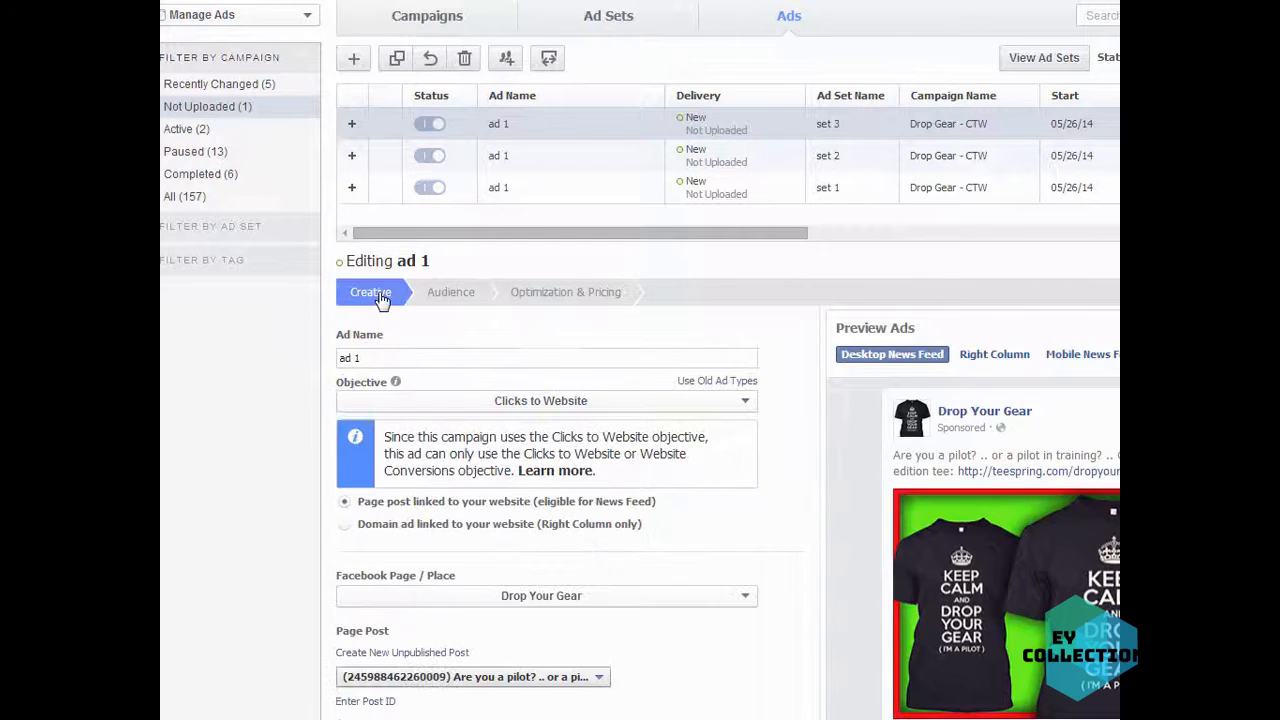
pyautogui.scroll(-1, 629, 627)
pyautogui.click(414, 663)
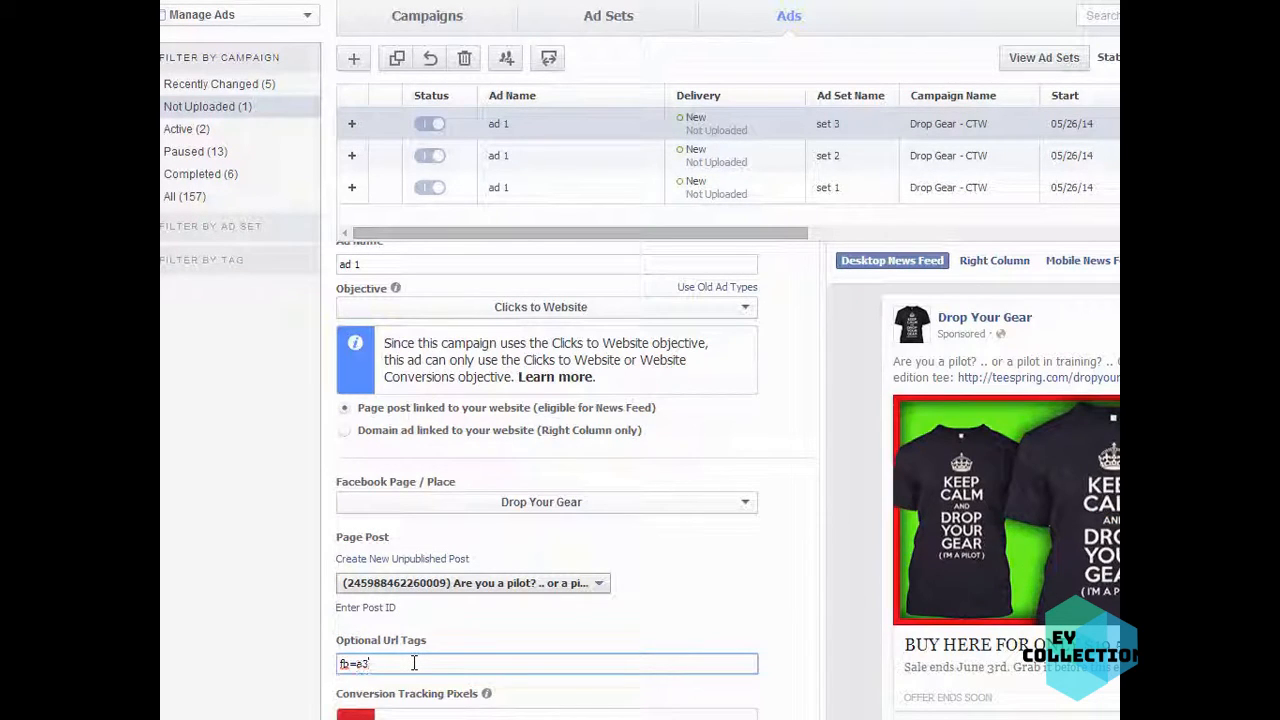
pyautogui.scroll(1, 823, 405)
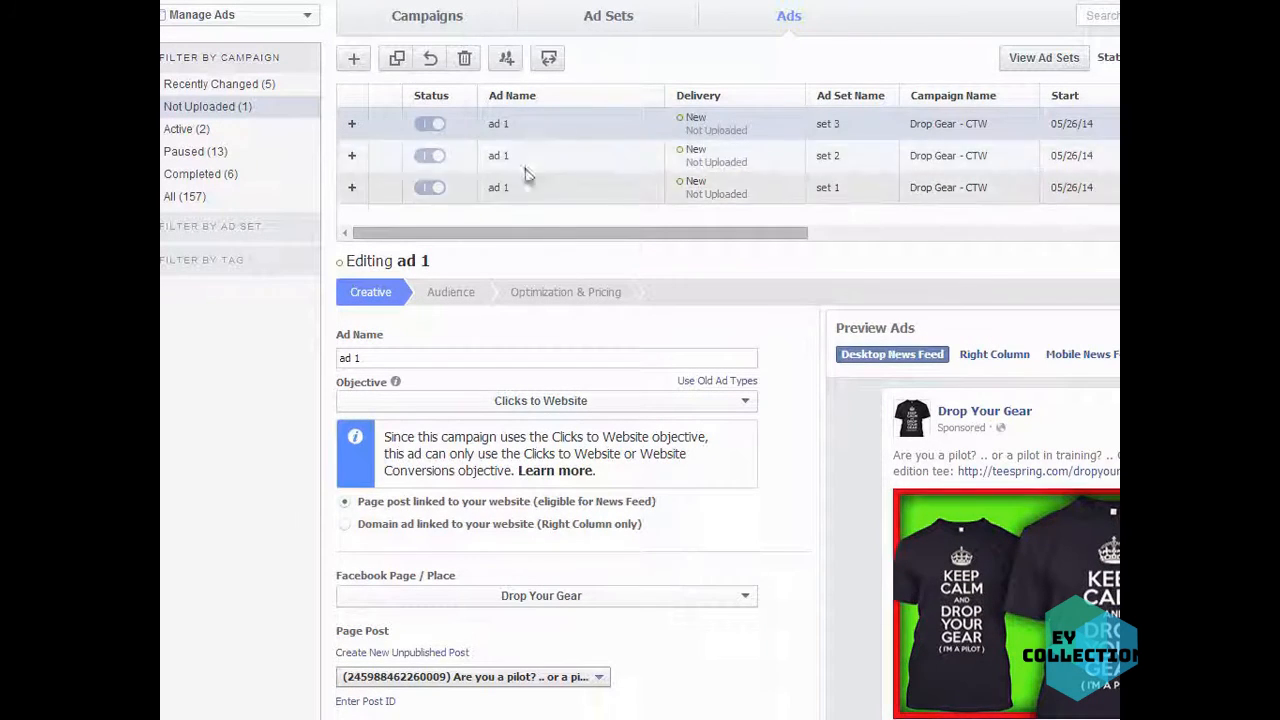
# Step: Examine the set 1 ad's audience targeting, from locations and demographics to categories, to identify what it targets
pyautogui.click(541, 124)
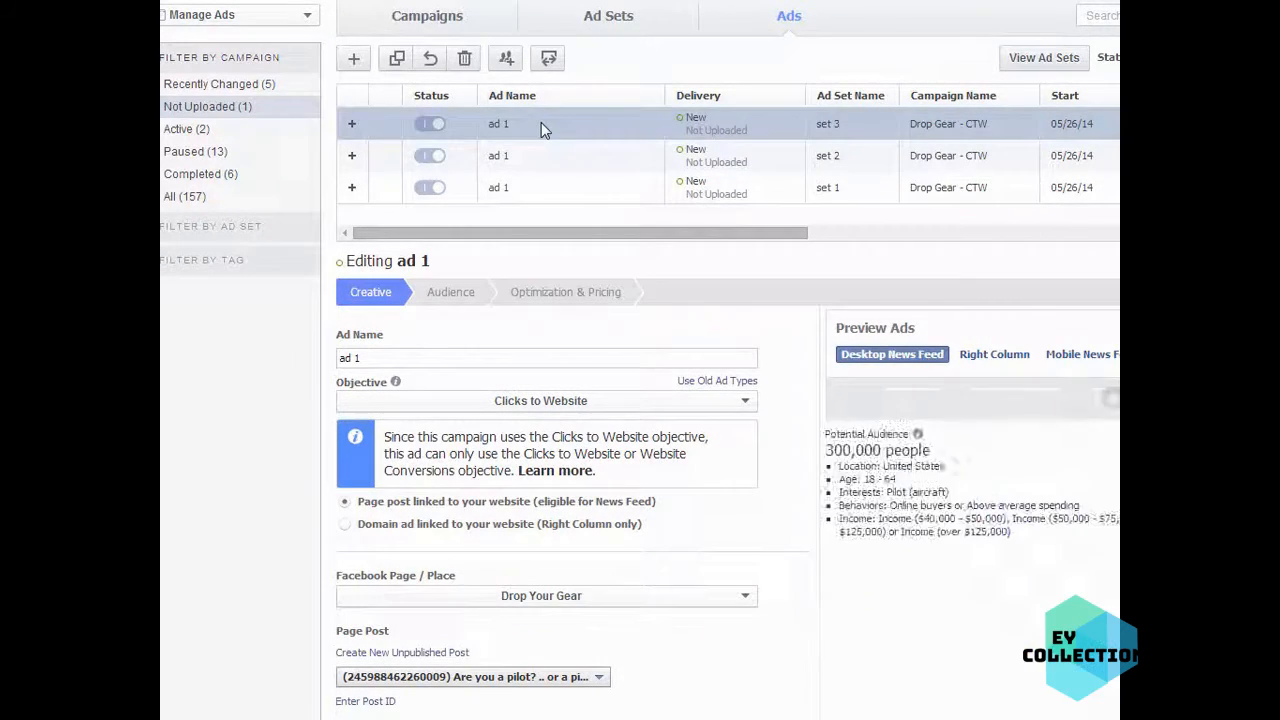
pyautogui.click(554, 187)
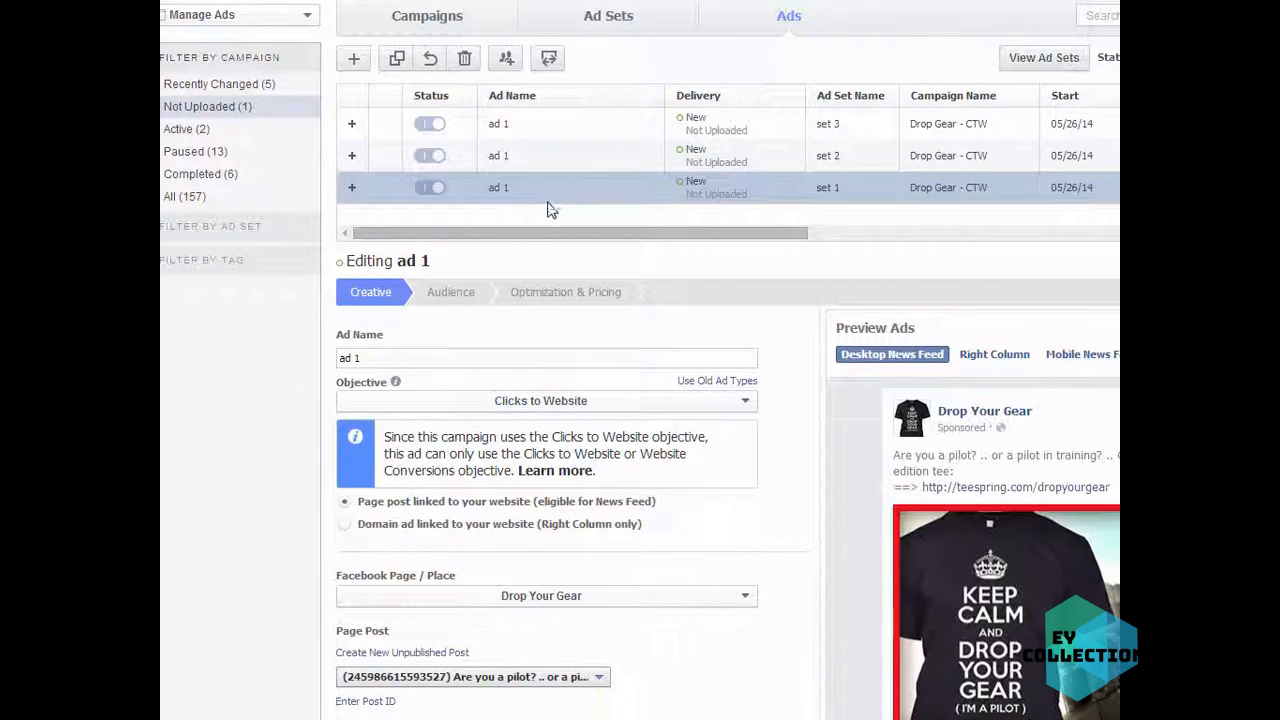
pyautogui.click(398, 358)
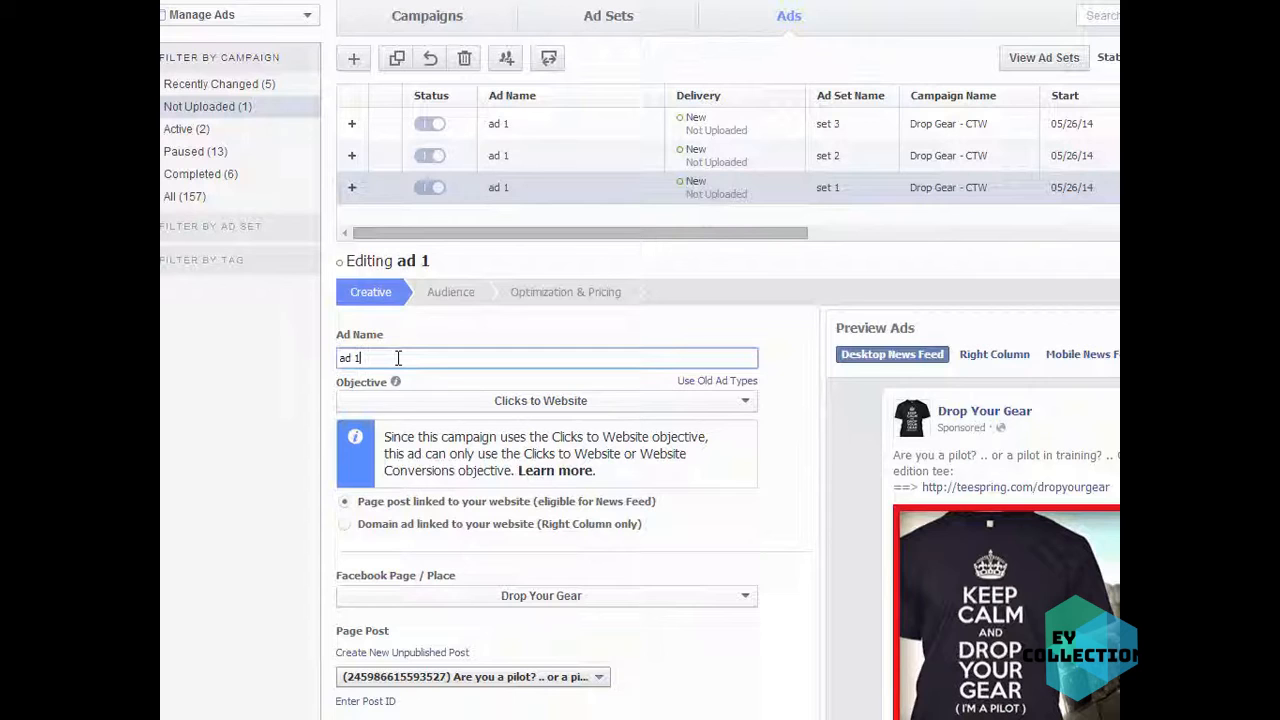
pyautogui.click(455, 295)
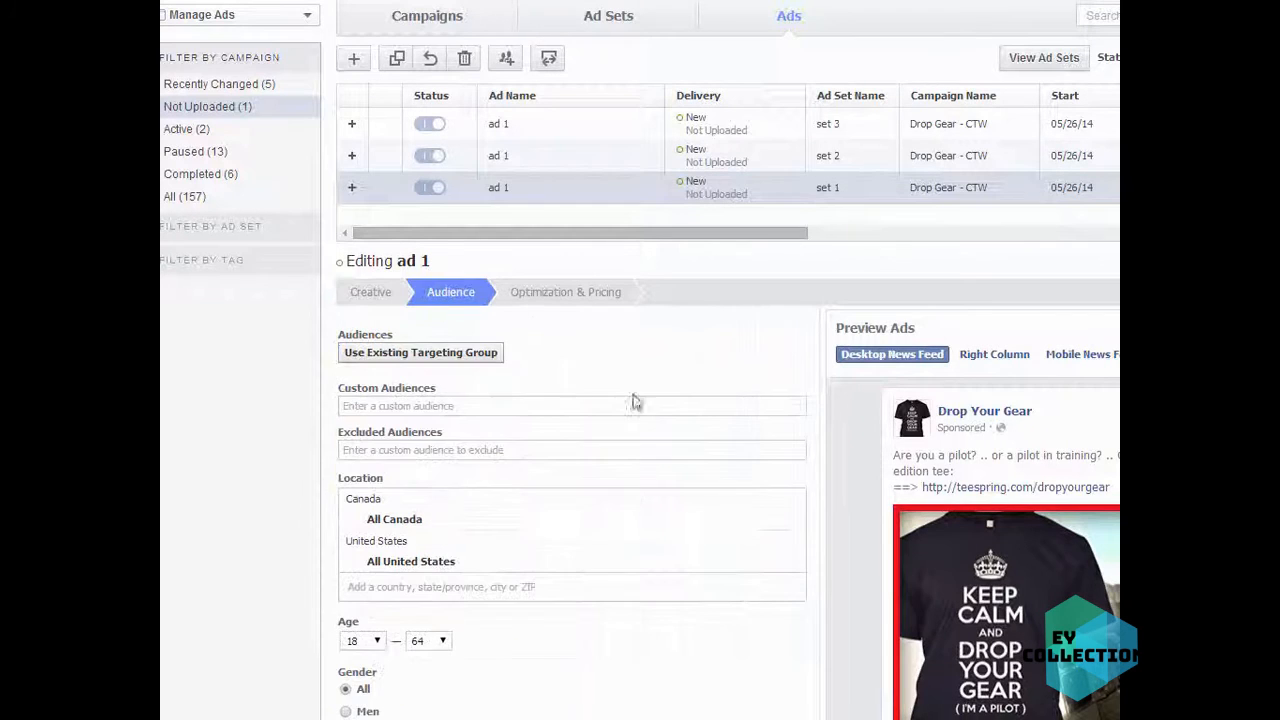
pyautogui.scroll(-2, 749, 548)
pyautogui.scroll(-2, 755, 545)
pyautogui.scroll(3, 757, 535)
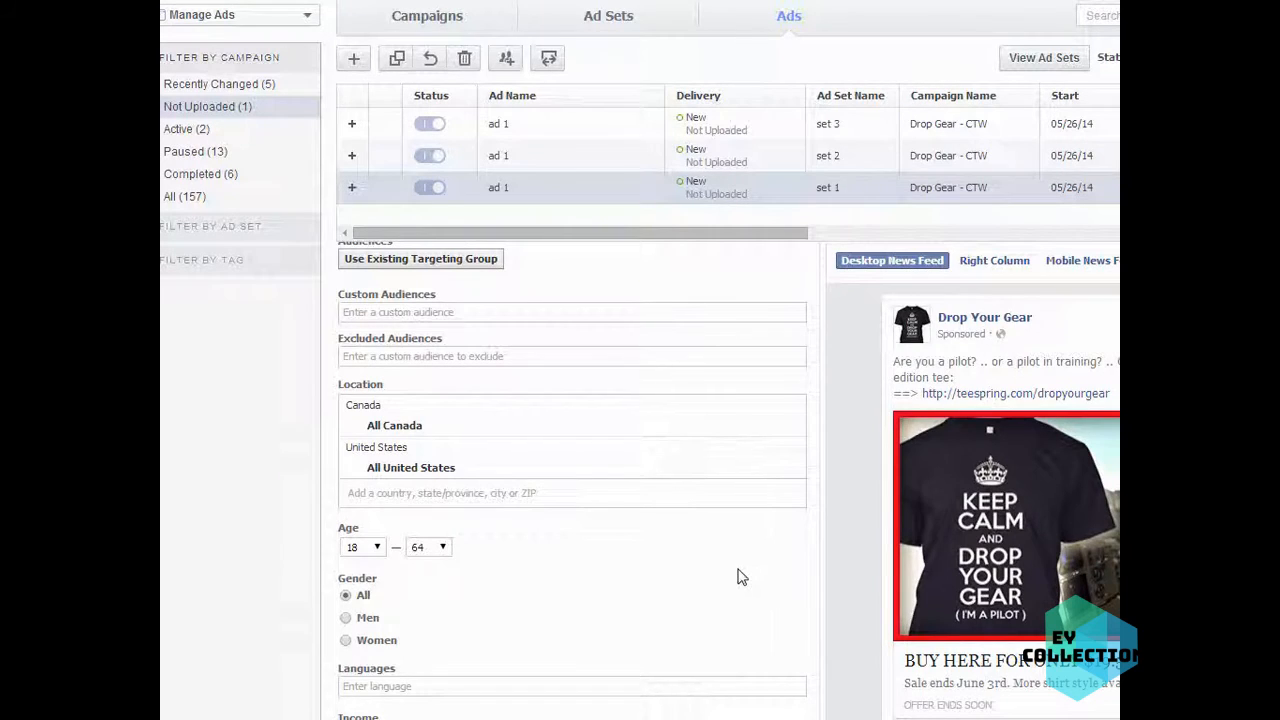
pyautogui.scroll(-3, 745, 560)
pyautogui.scroll(-3, 908, 628)
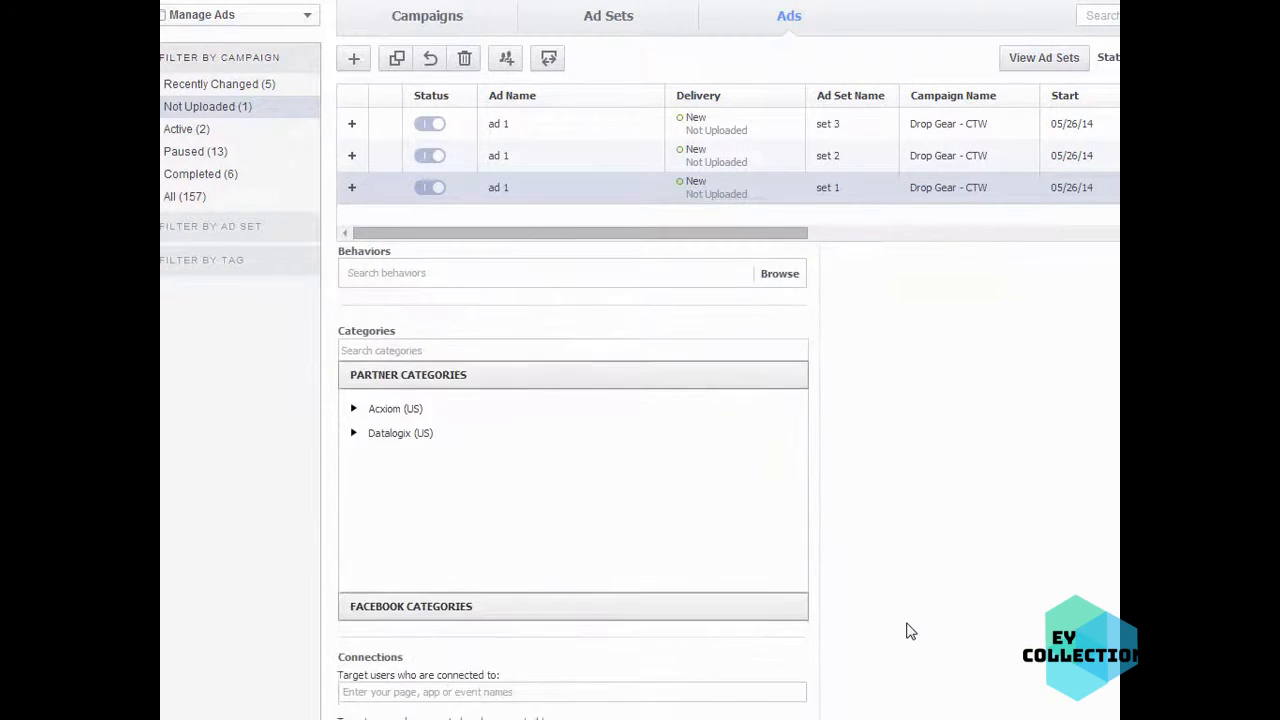
pyautogui.scroll(5, 908, 628)
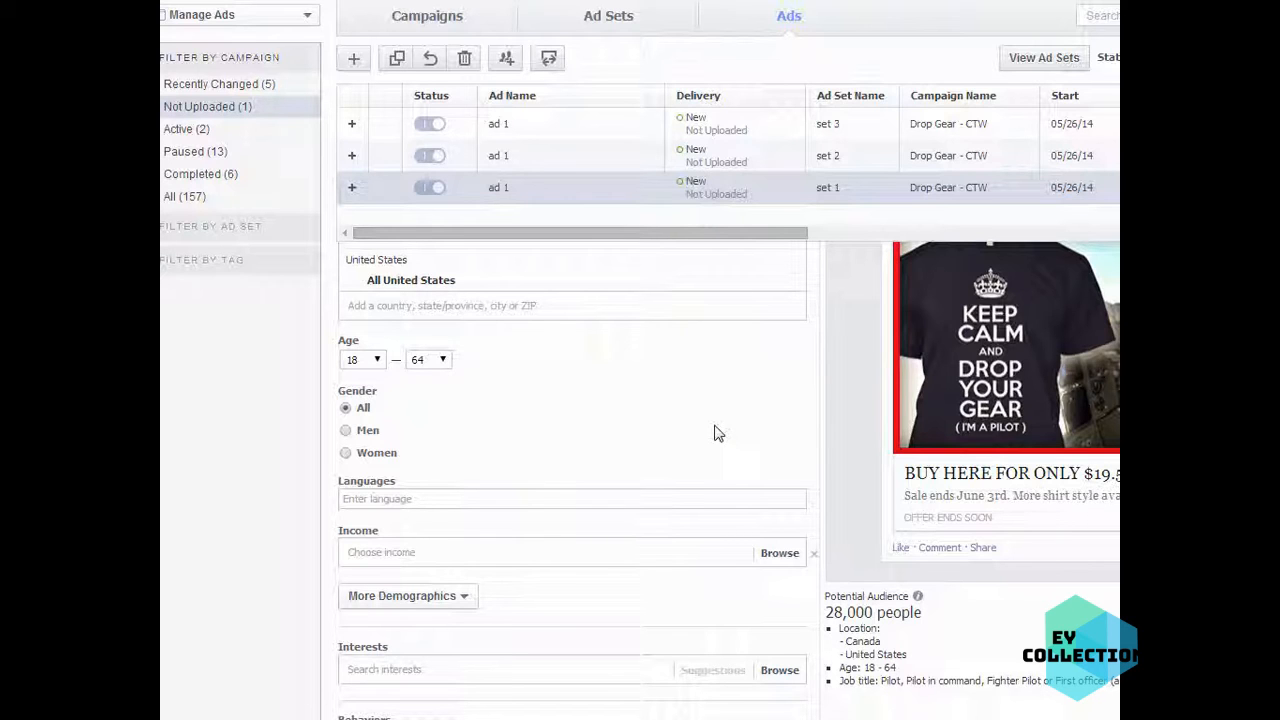
pyautogui.scroll(3, 645, 472)
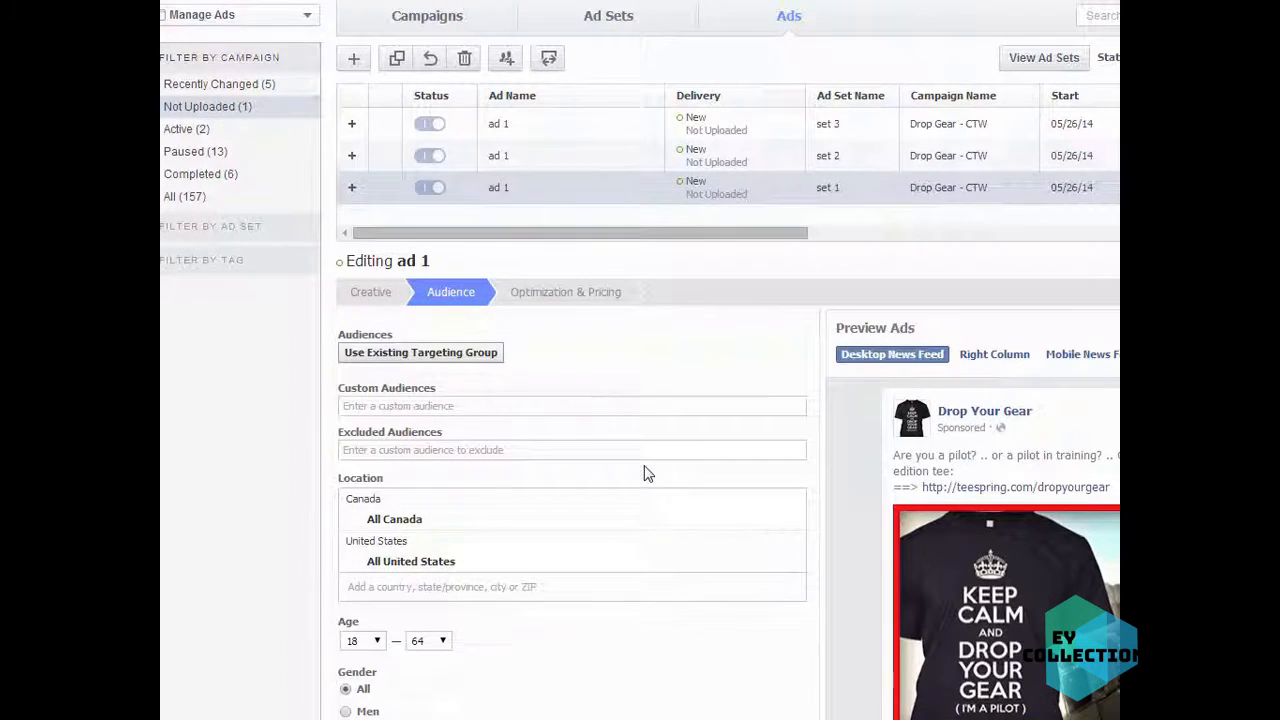
pyautogui.click(560, 295)
pyautogui.click(362, 293)
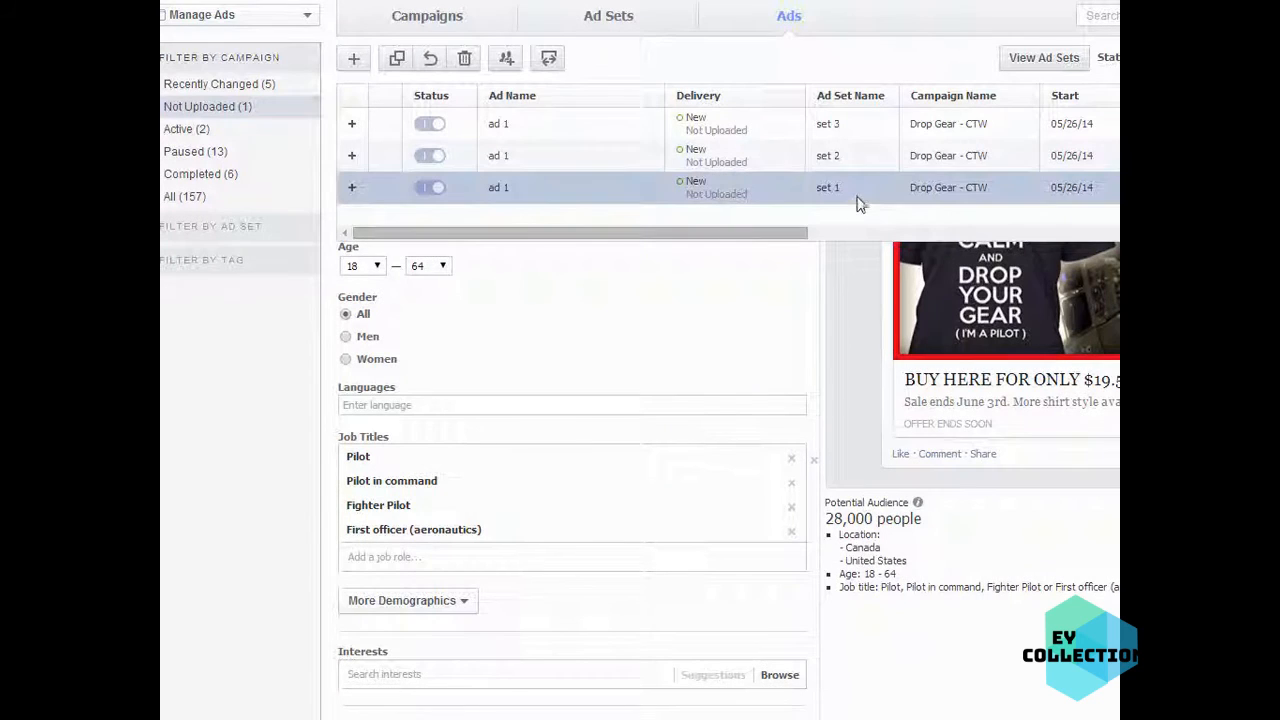
# Step: Rename the set 1 ad to "ad 1 - job titles" to match its targeting
pyautogui.click(835, 160)
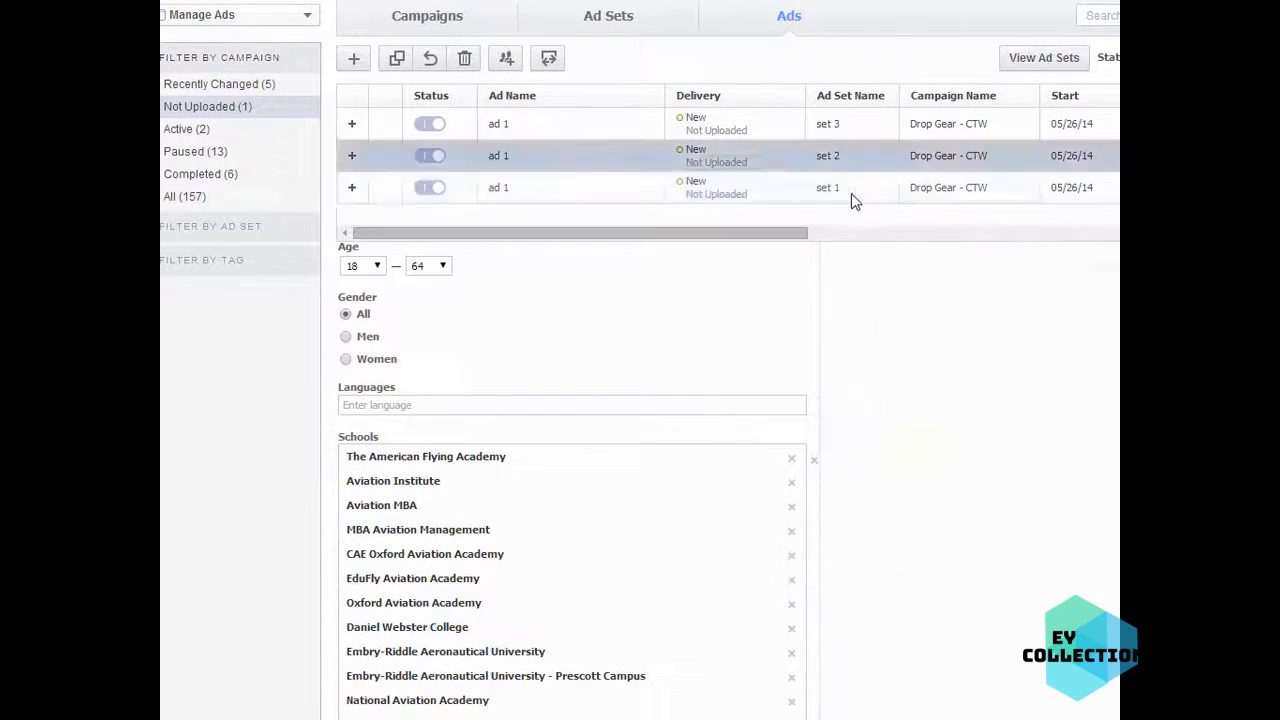
pyautogui.click(851, 193)
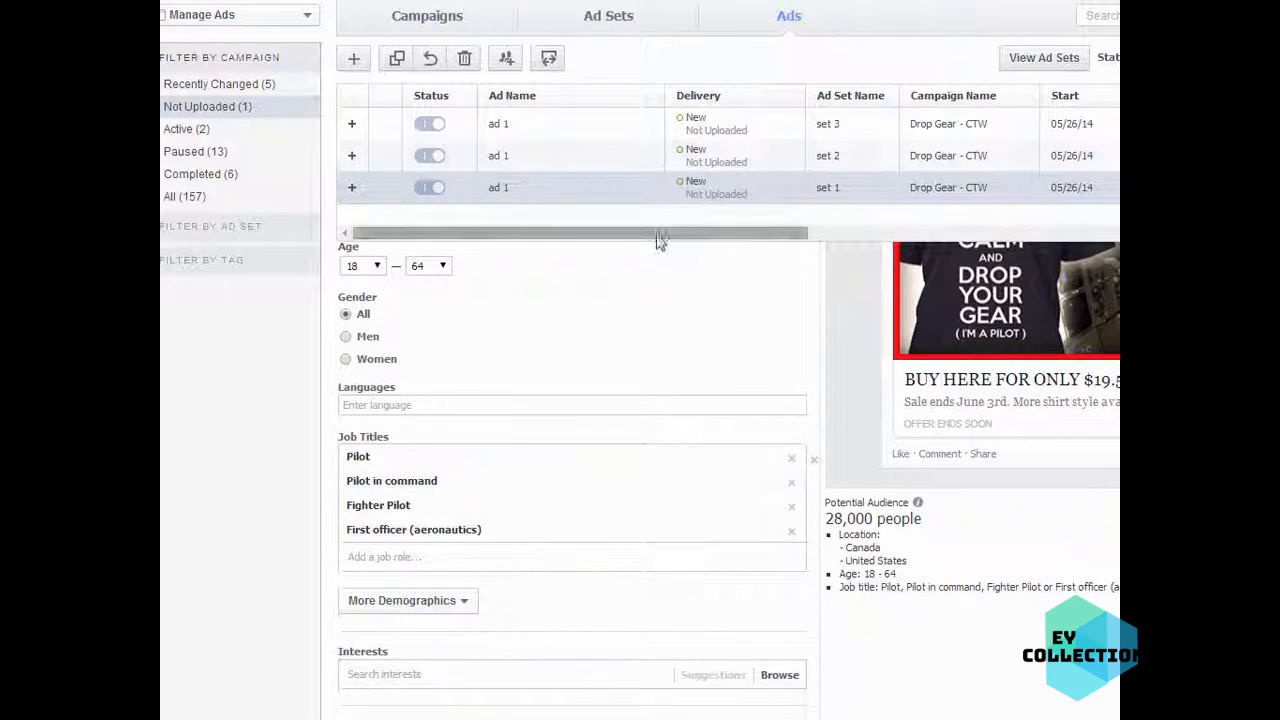
pyautogui.scroll(5, 646, 390)
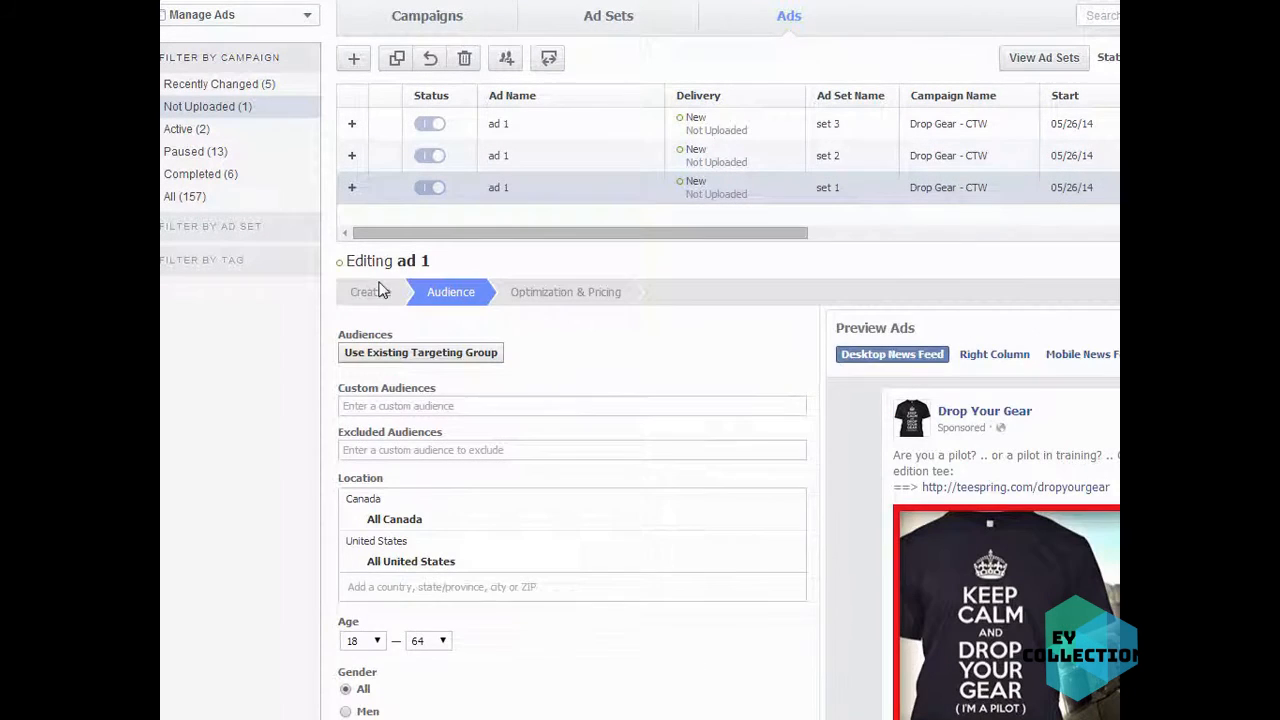
pyautogui.click(391, 301)
pyautogui.click(440, 356)
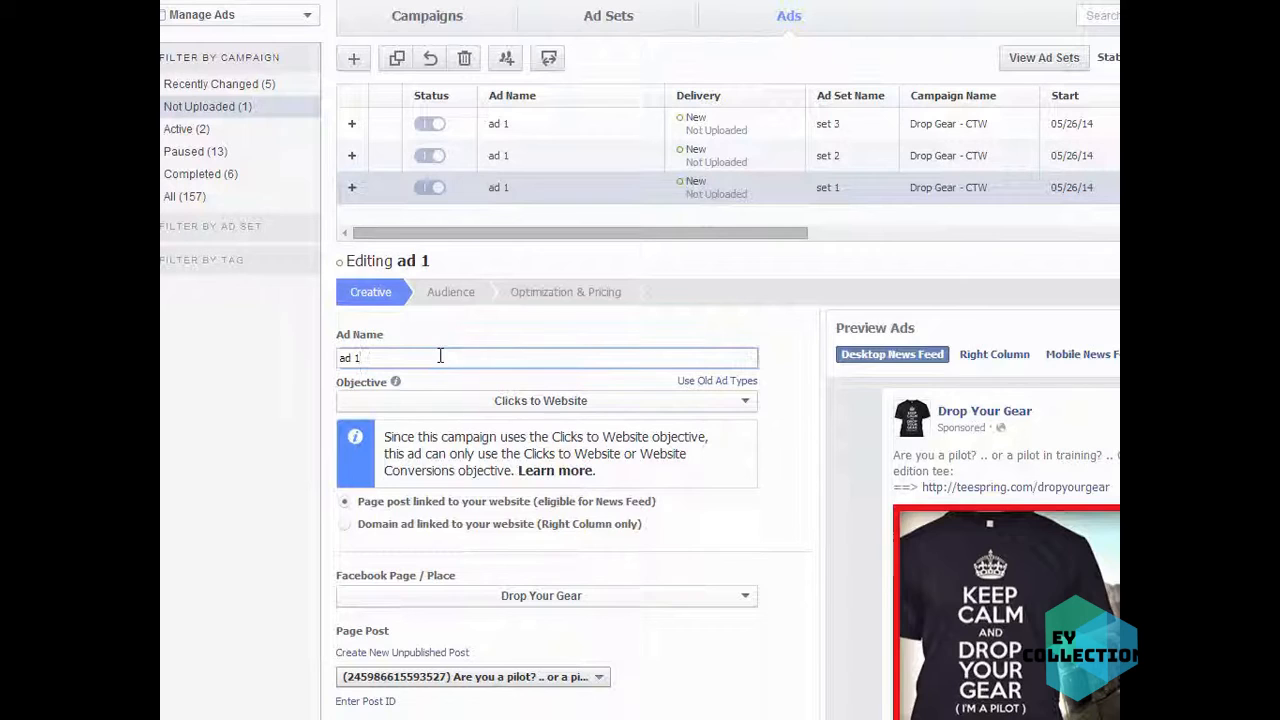
pyautogui.write('- job title')
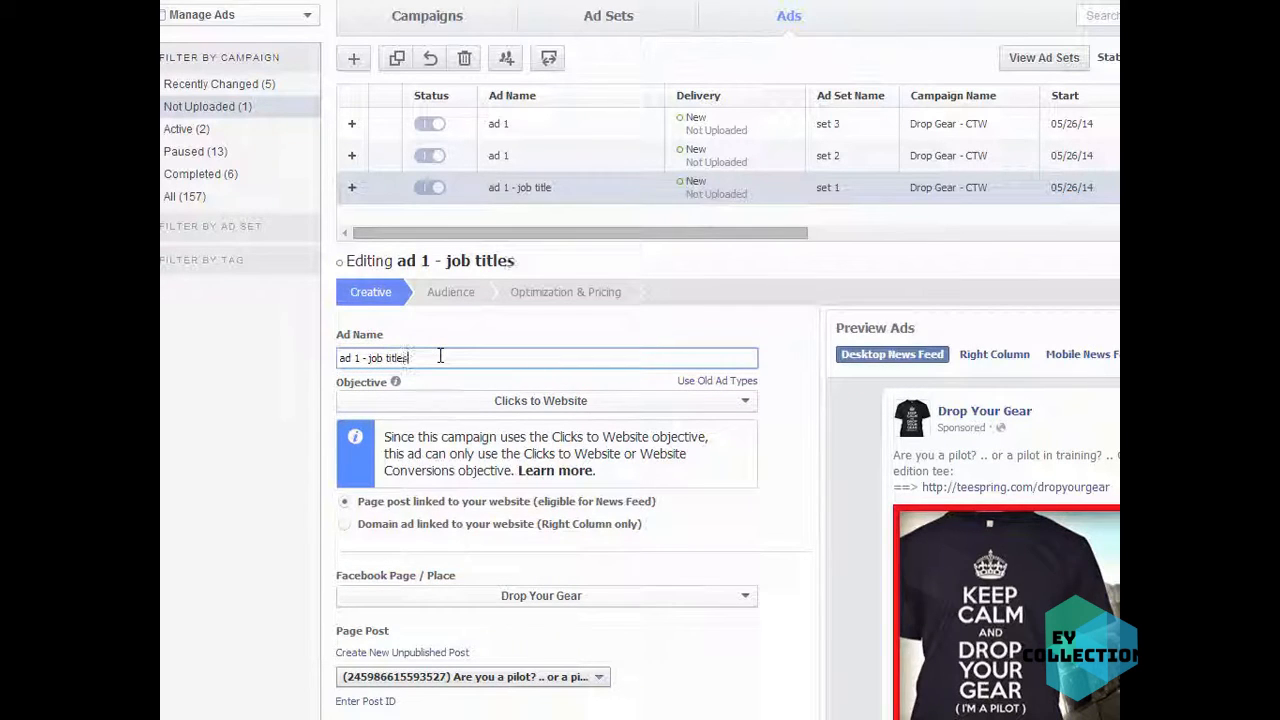
pyautogui.write('s')
# Step: Check the set 2 ad's audience and rename the ad to "ad 1 - schools"
pyautogui.click(520, 160)
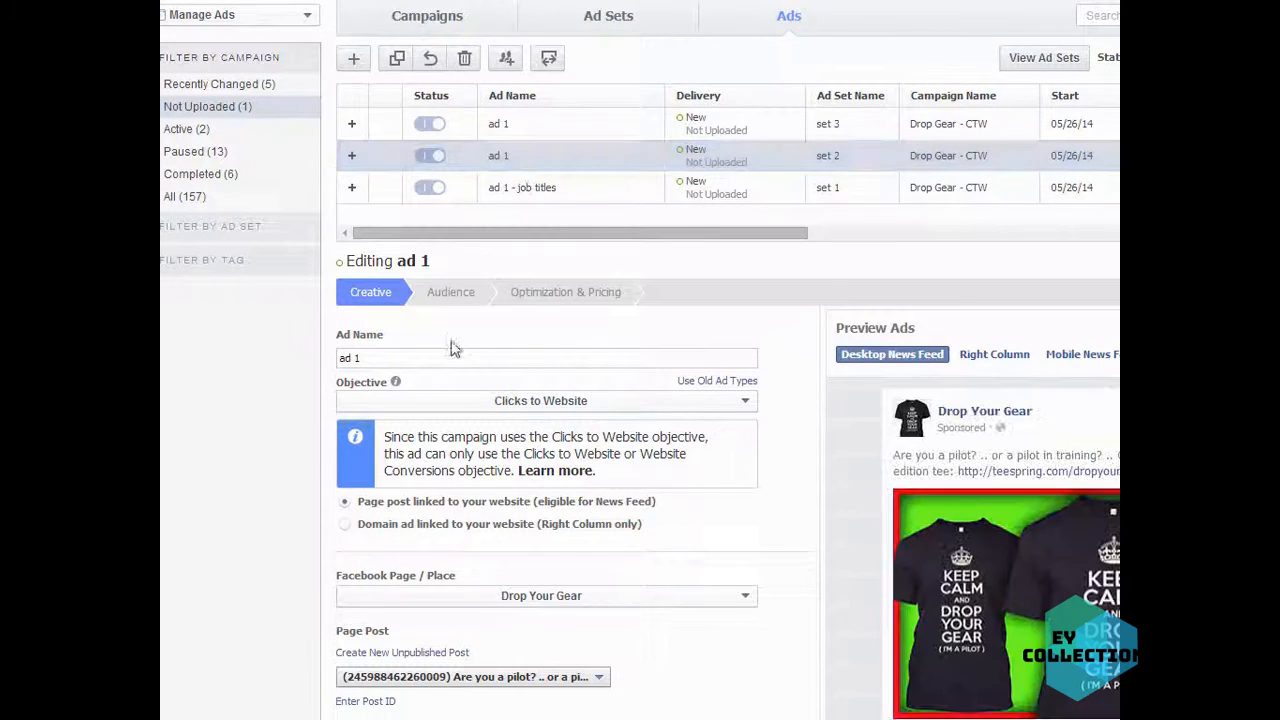
pyautogui.click(451, 295)
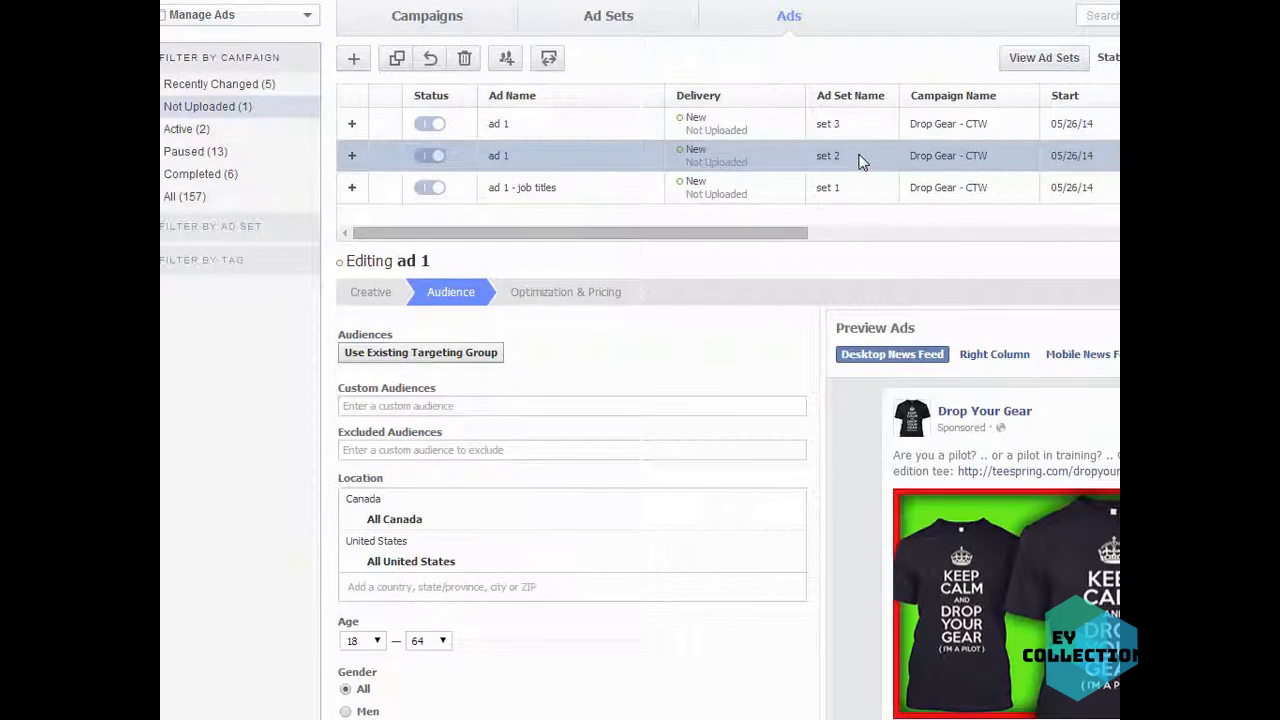
pyautogui.scroll(-3, 714, 649)
pyautogui.scroll(3, 714, 649)
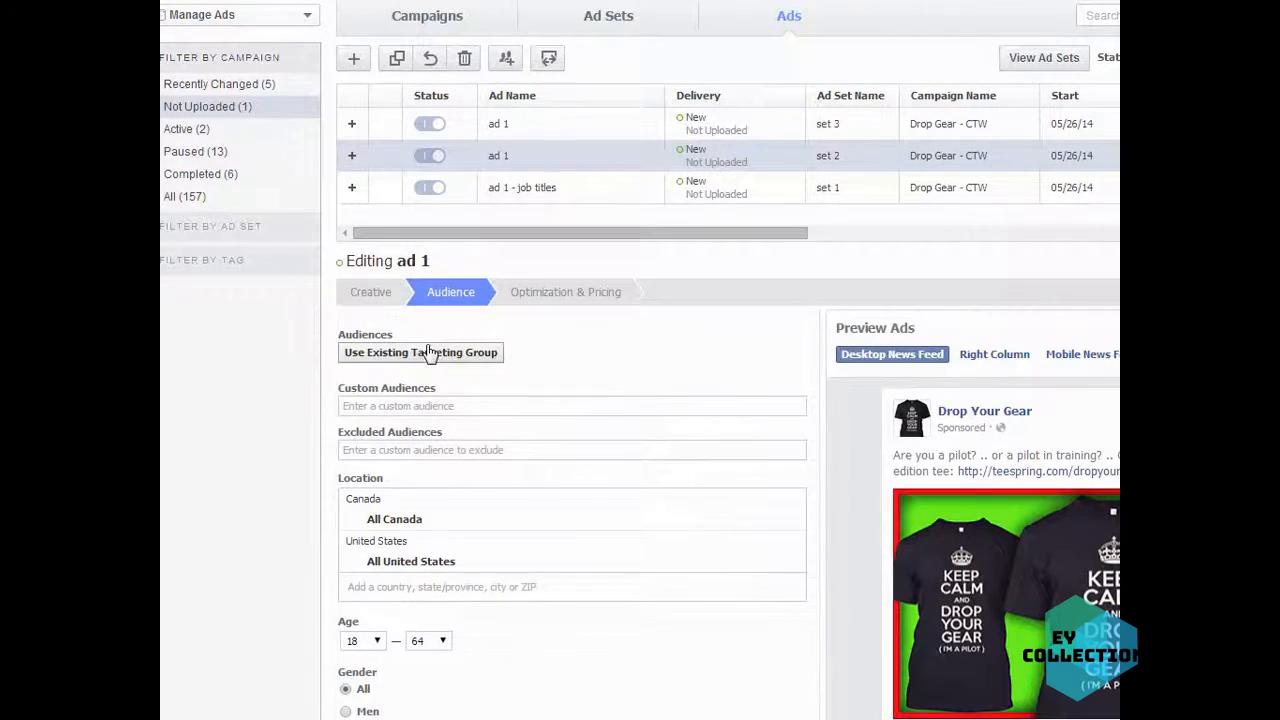
pyautogui.click(370, 291)
pyautogui.click(464, 355)
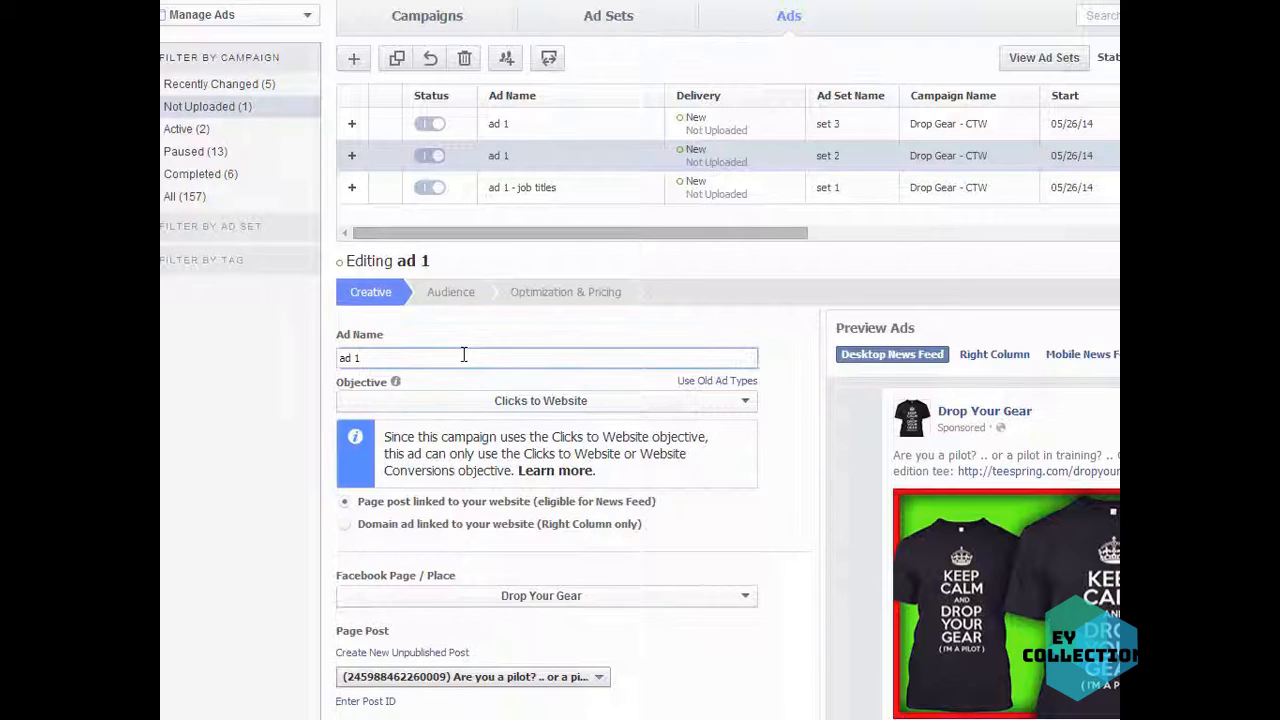
pyautogui.write('- schools')
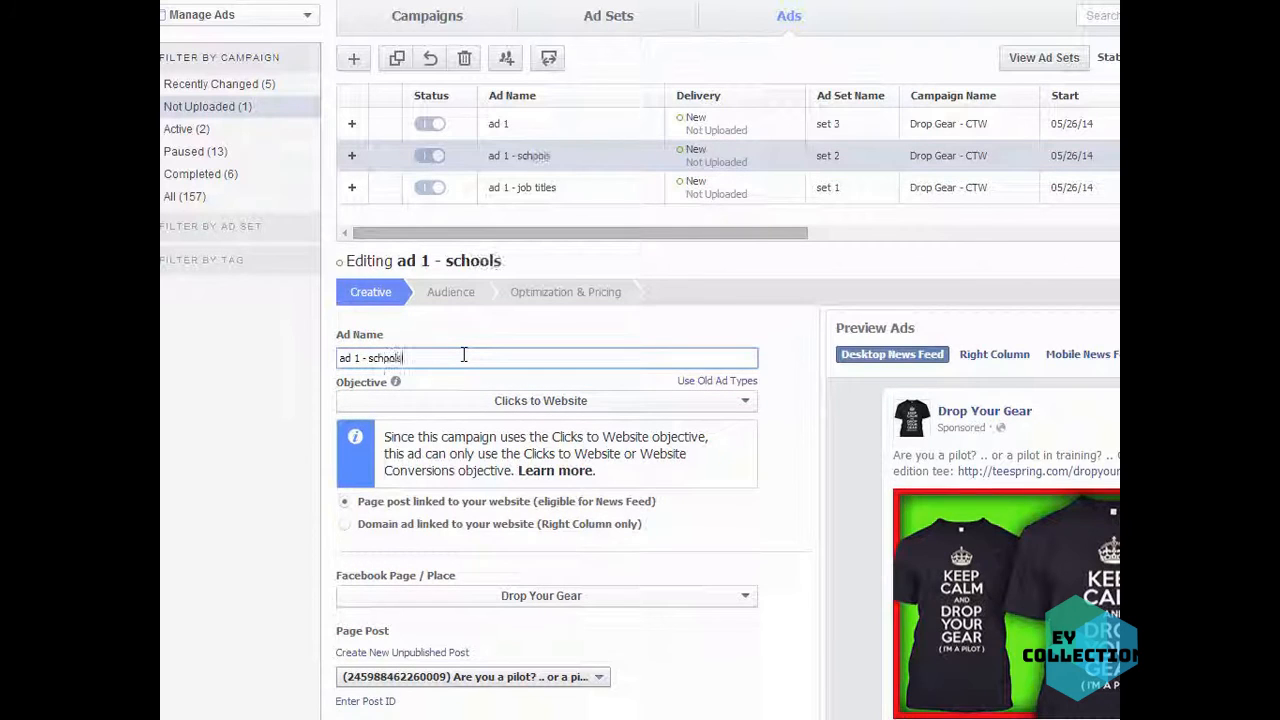
# Step: Rename the set 3 ad to "ad 1 - interests"
pyautogui.click(540, 125)
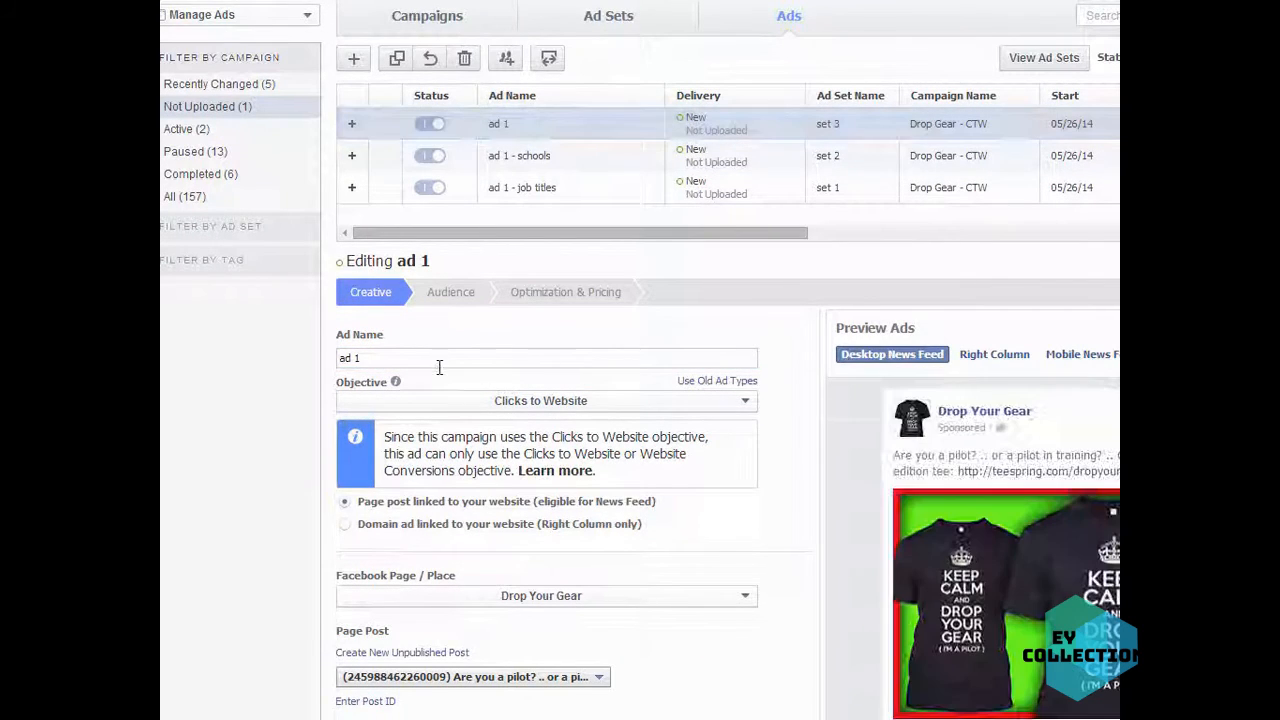
pyautogui.click(439, 357)
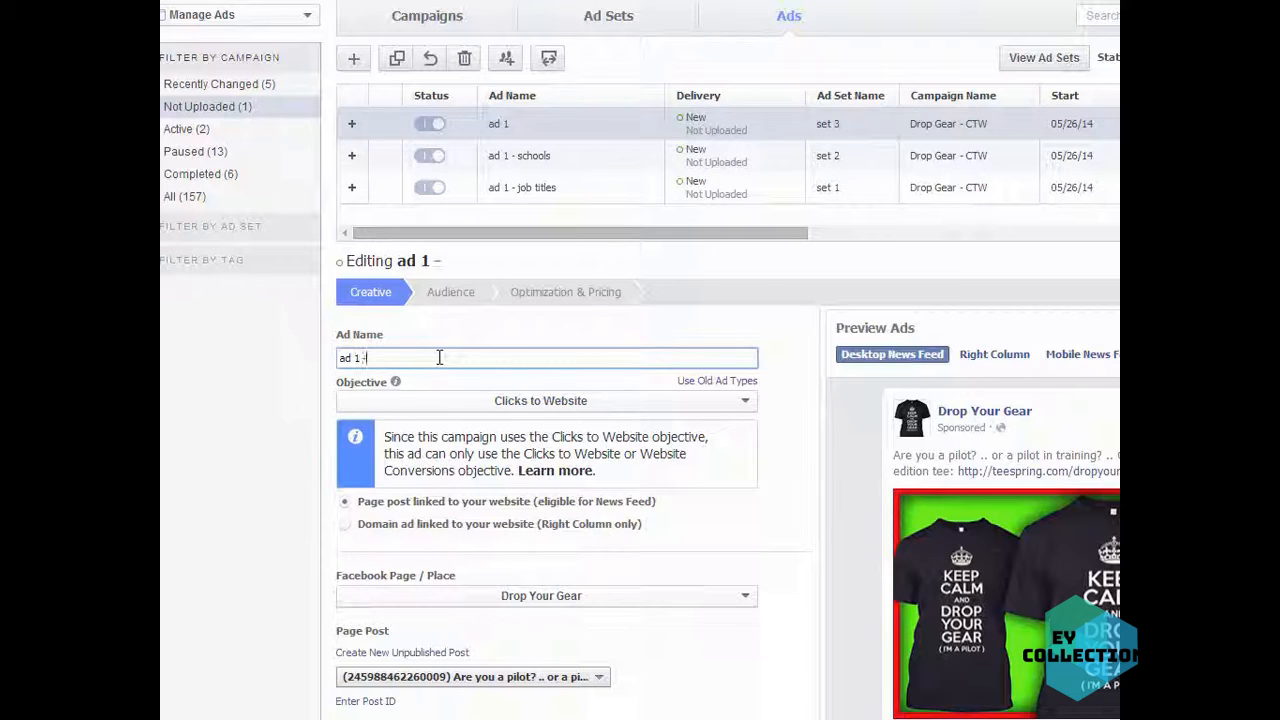
pyautogui.write('- interests')
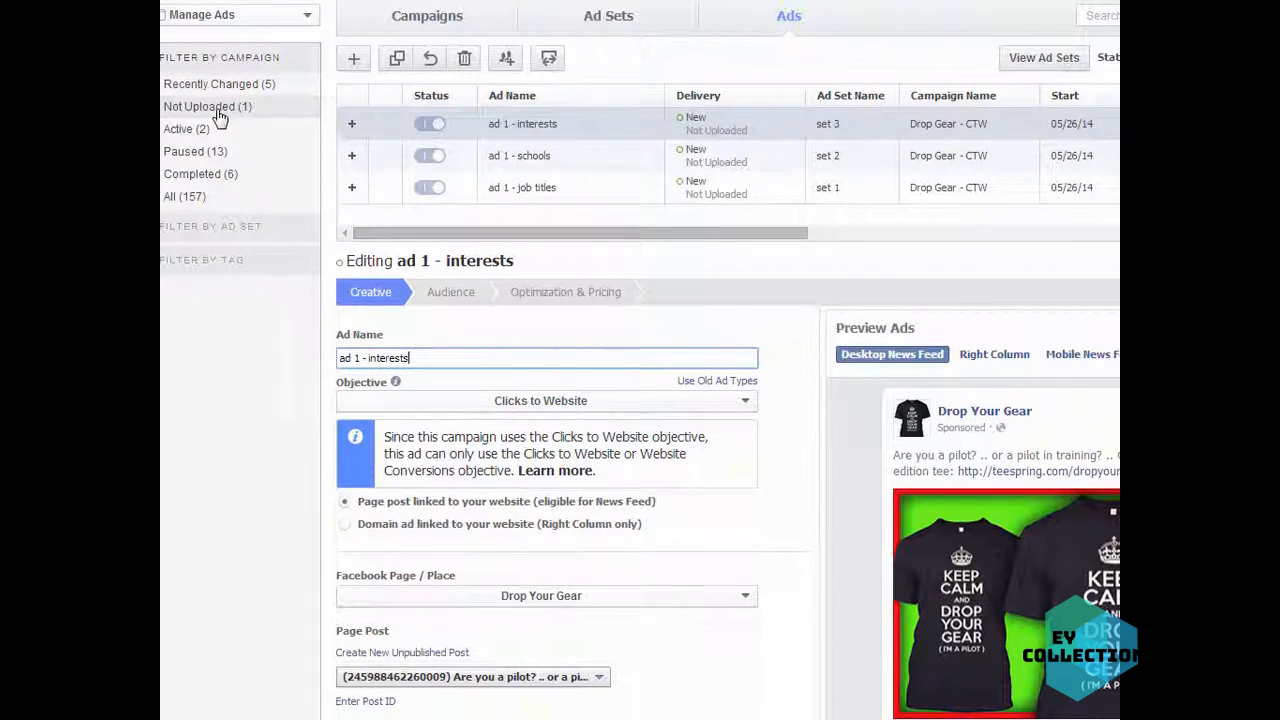
# Step: Review the Drop Gear - CTW campaign and the budget and schedule settings of its three ad sets
pyautogui.click(446, 17)
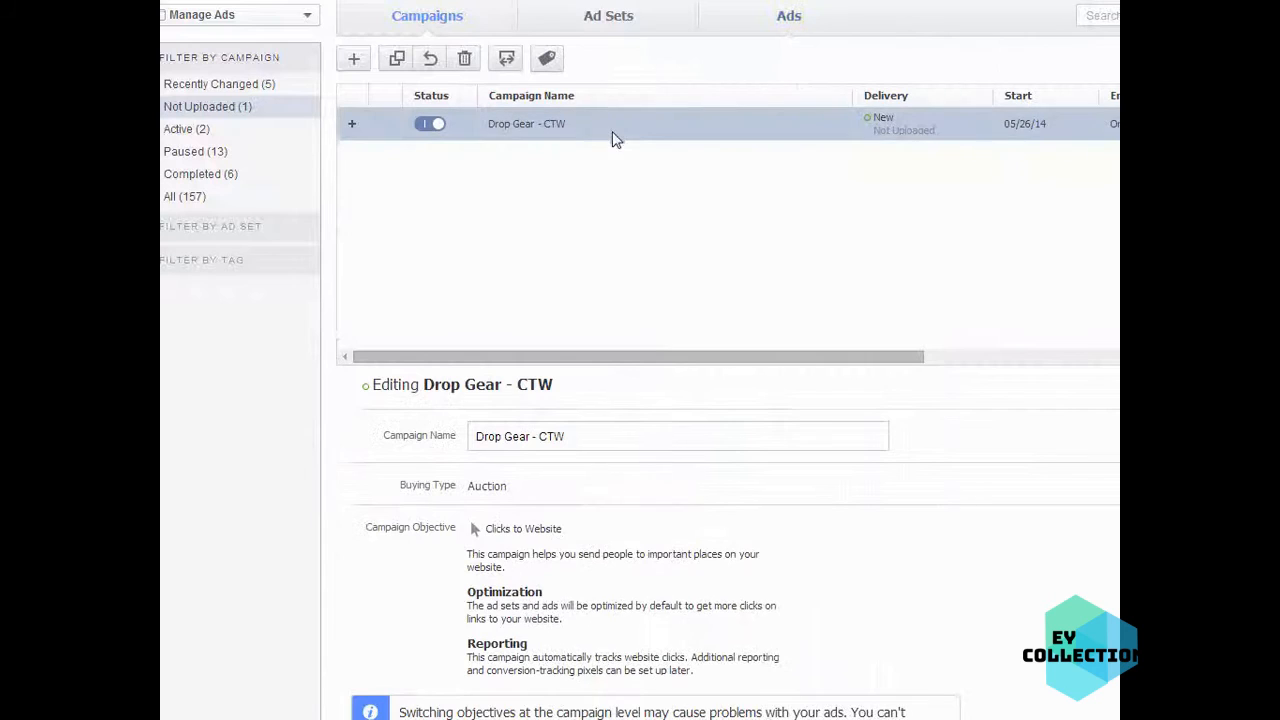
pyautogui.click(620, 16)
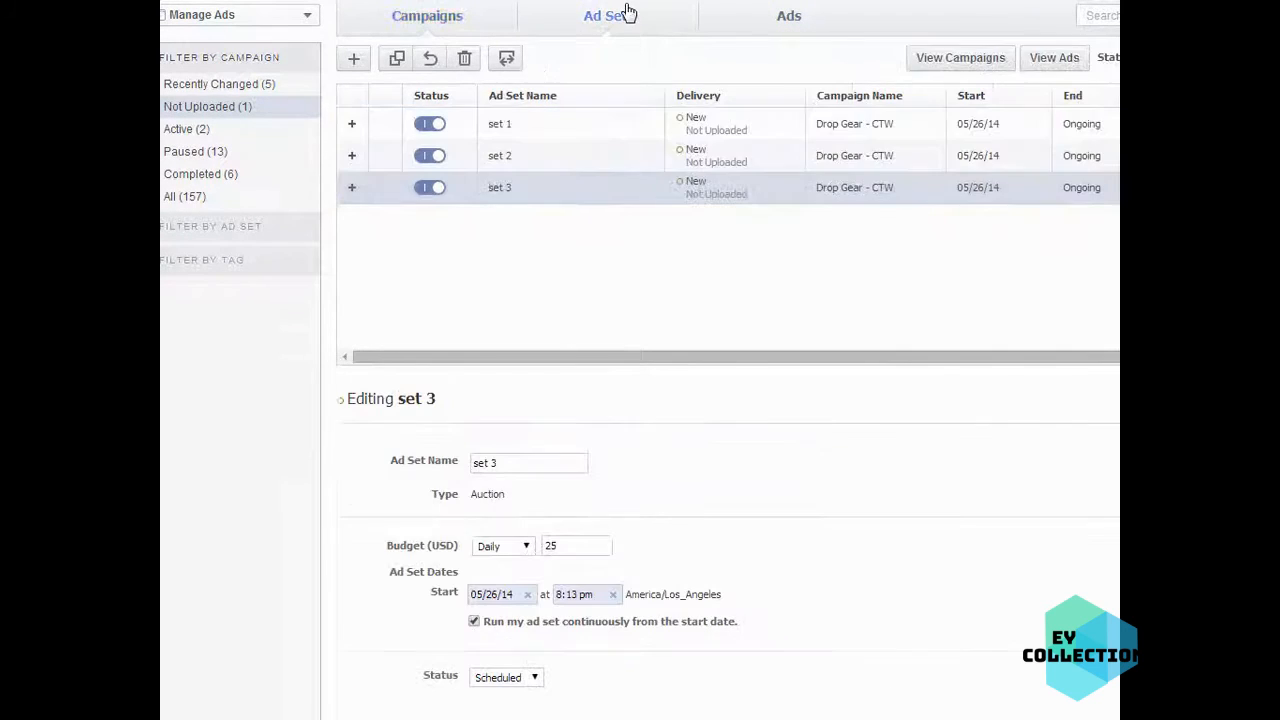
pyautogui.click(566, 134)
pyautogui.click(566, 163)
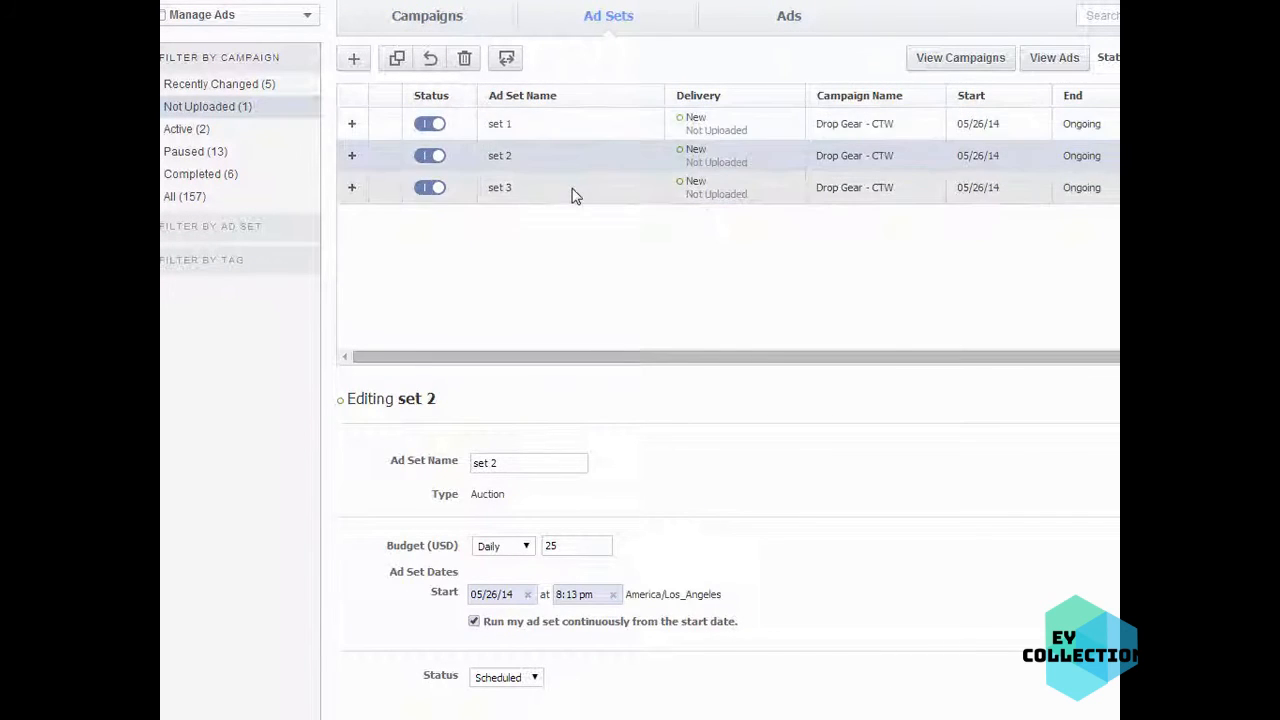
pyautogui.click(574, 200)
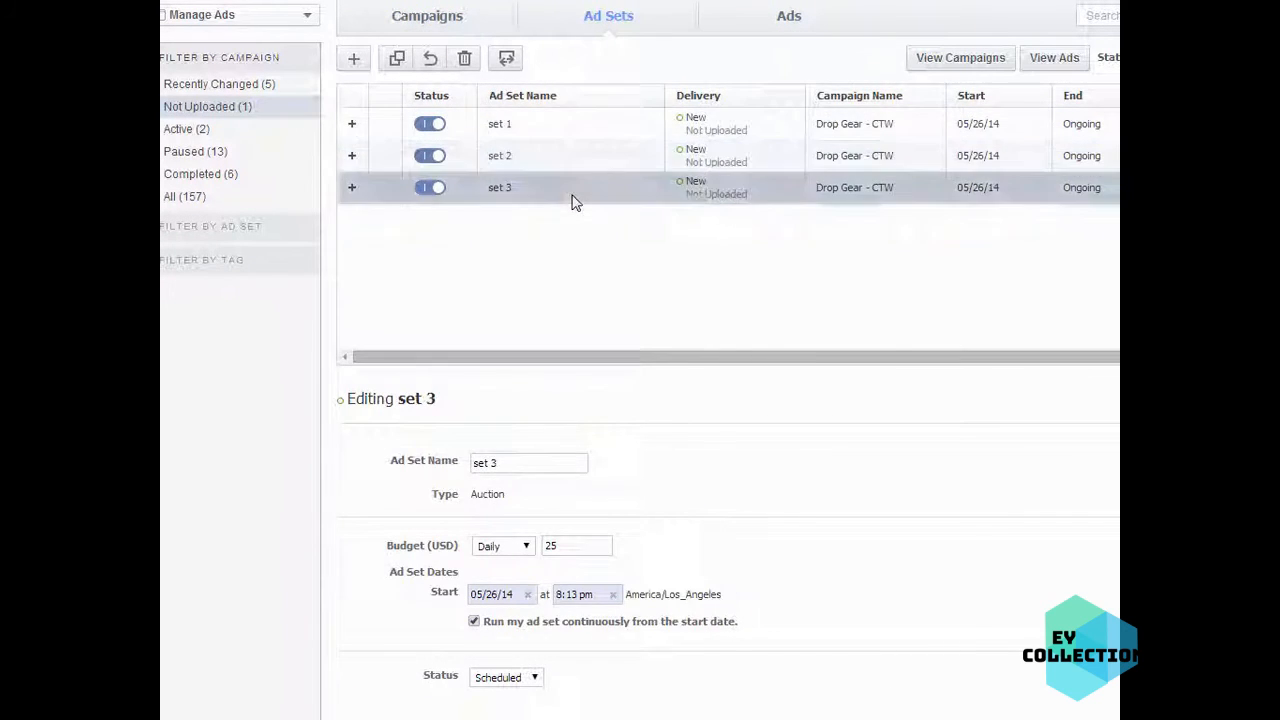
pyautogui.click(587, 139)
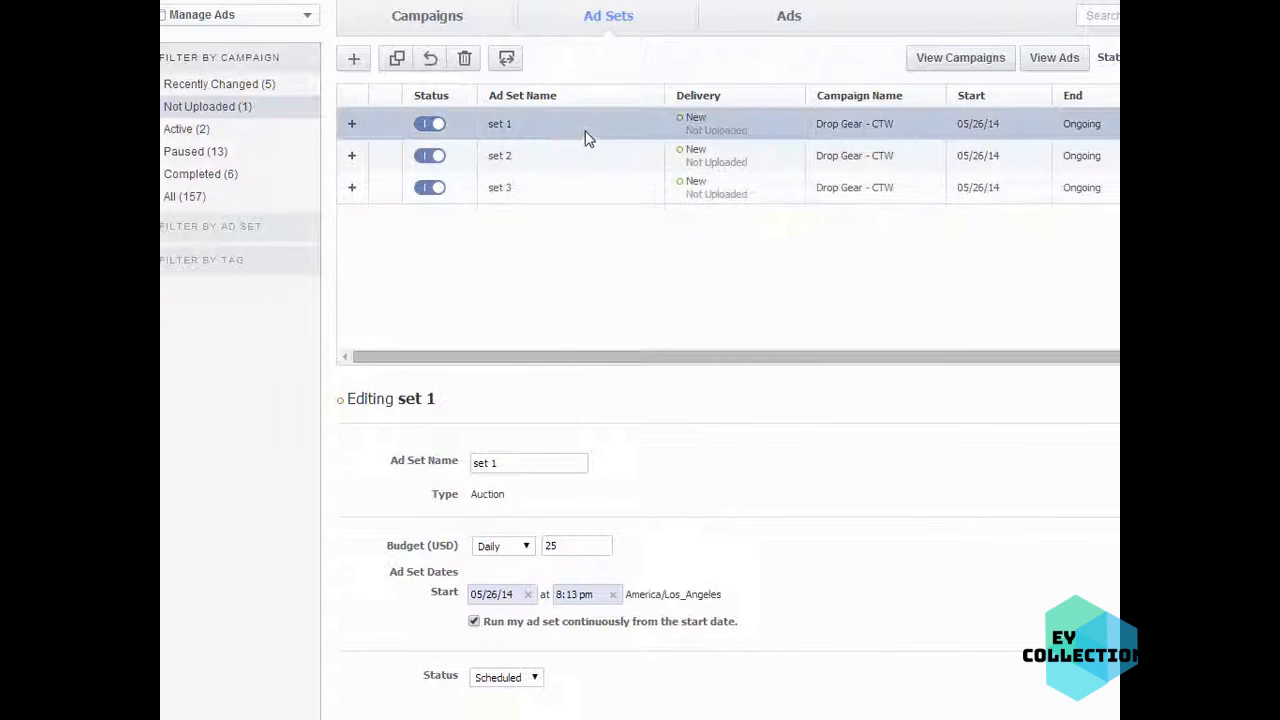
# Step: Upload the Drop Gear - CTW campaign with its ad sets and ads to Facebook
pyautogui.click(447, 22)
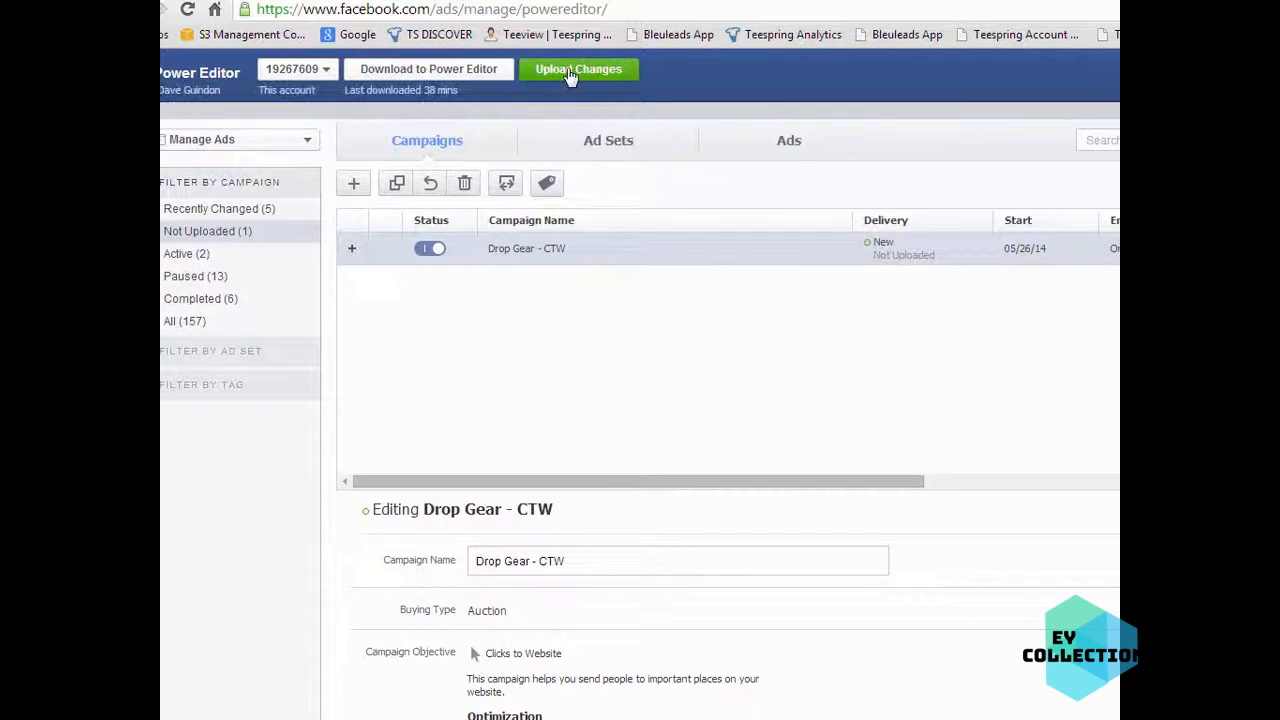
pyautogui.click(572, 70)
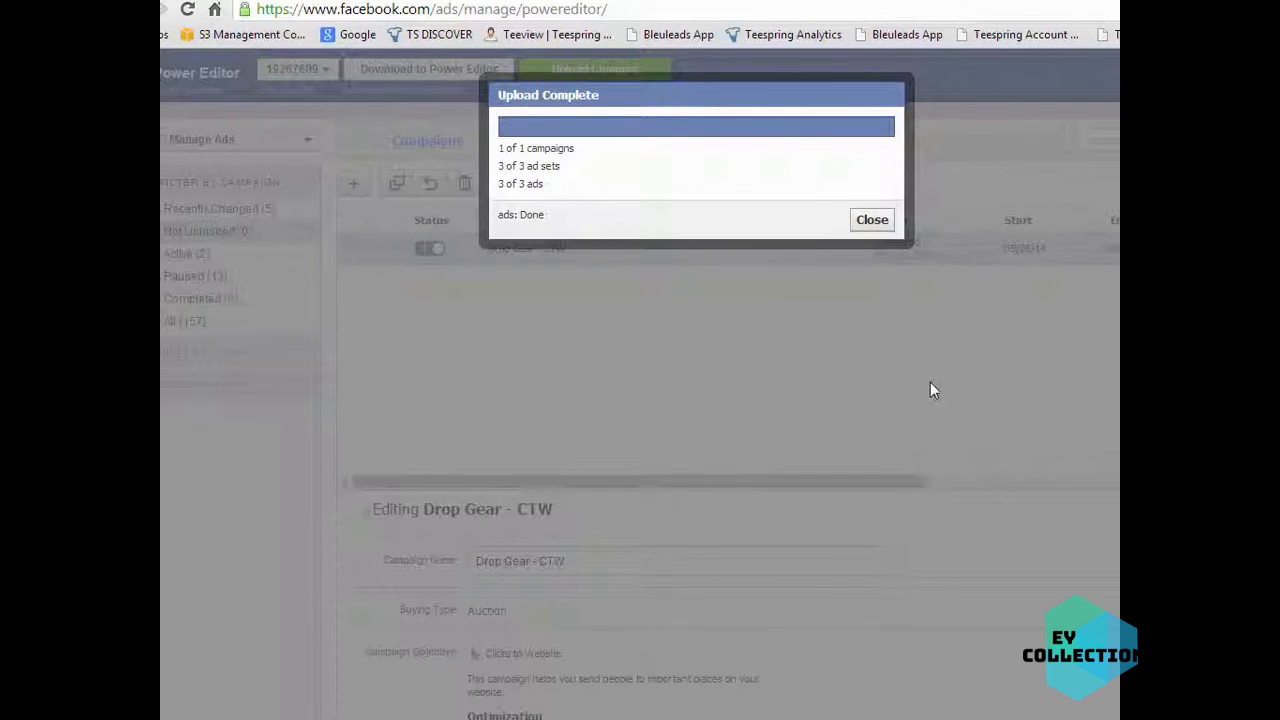
# Step: Close the completed upload, check the pilot post in the news feed and open the Drop Your Gear - Post Engagement campaign in Ads Manager
pyautogui.click(872, 221)
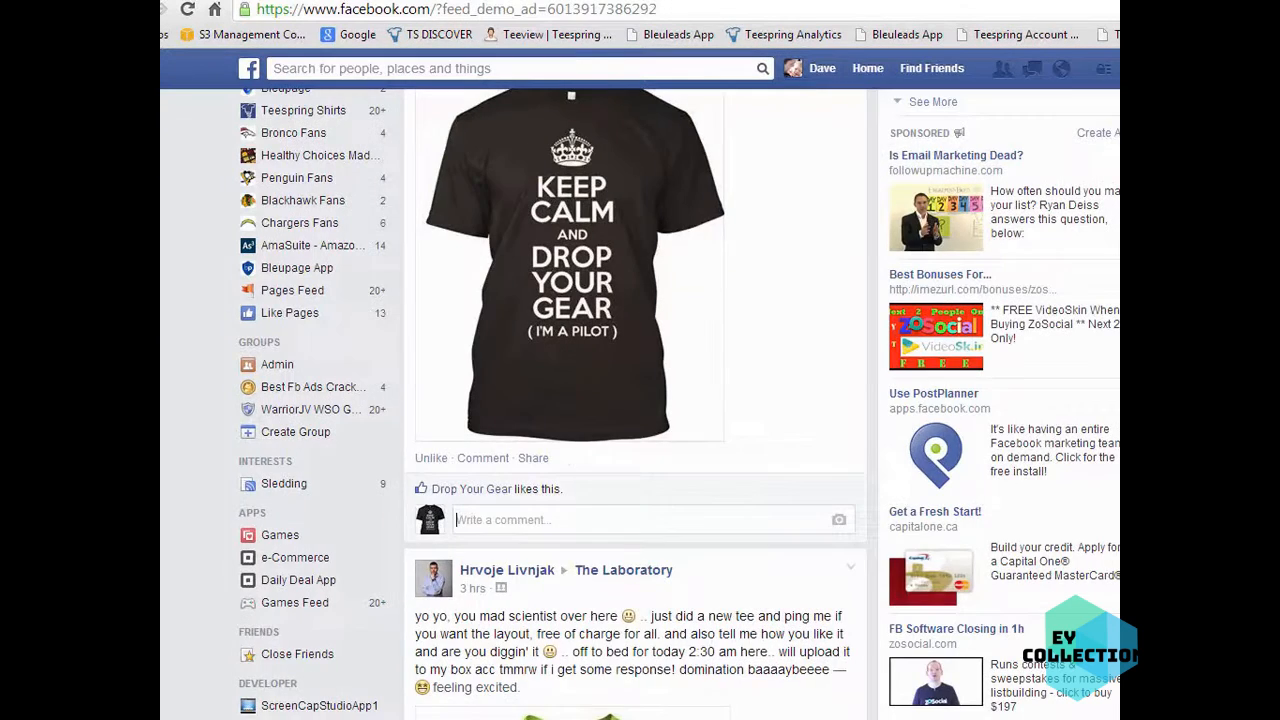
pyautogui.scroll(4, 592, 507)
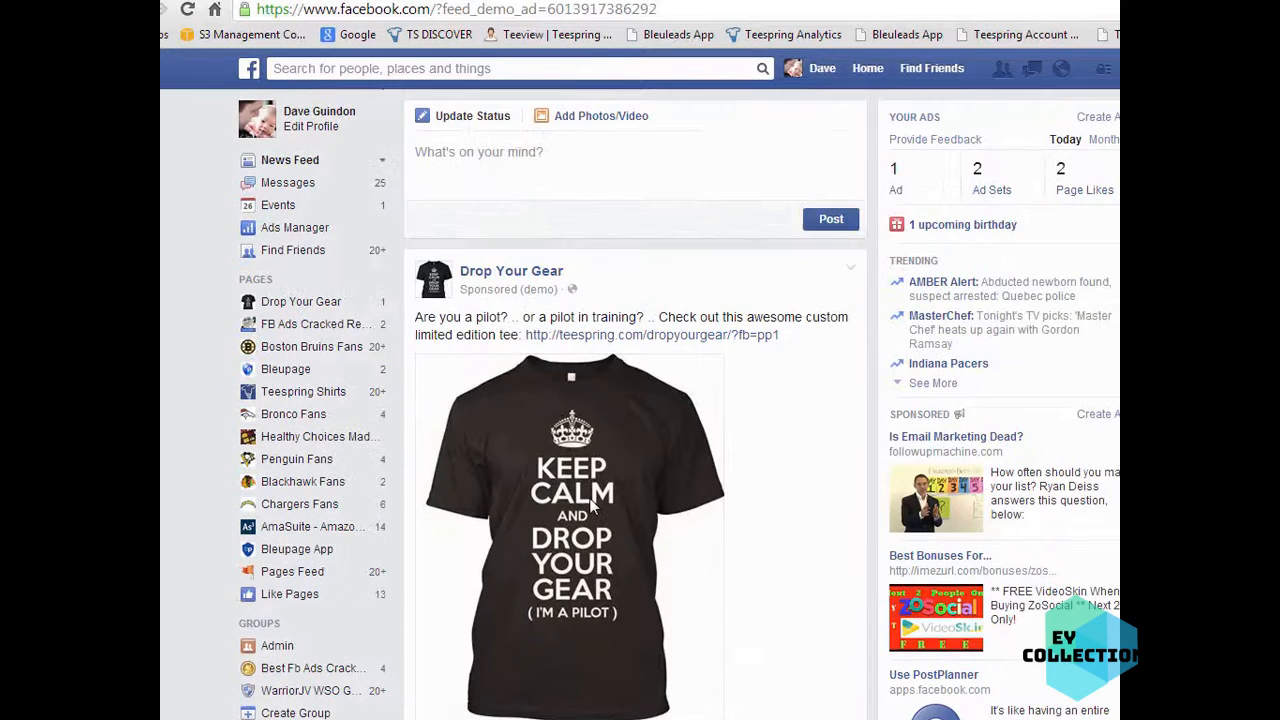
pyautogui.click(288, 228)
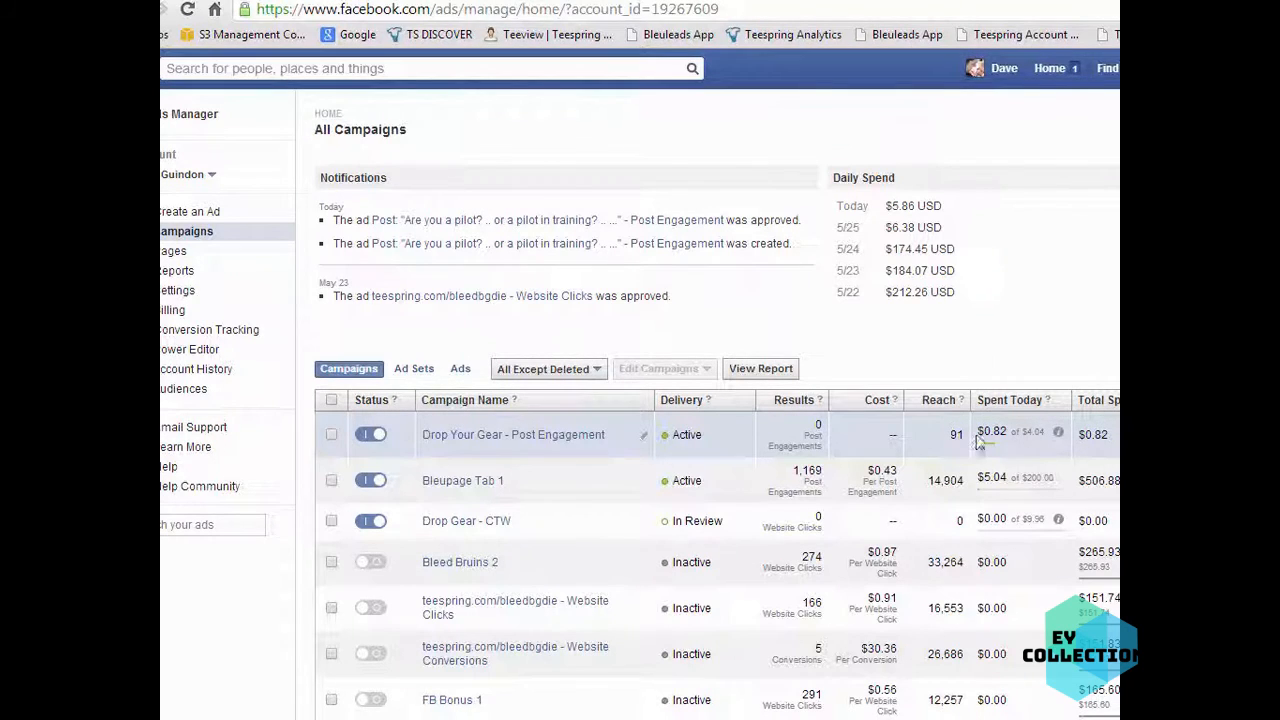
pyautogui.click(595, 437)
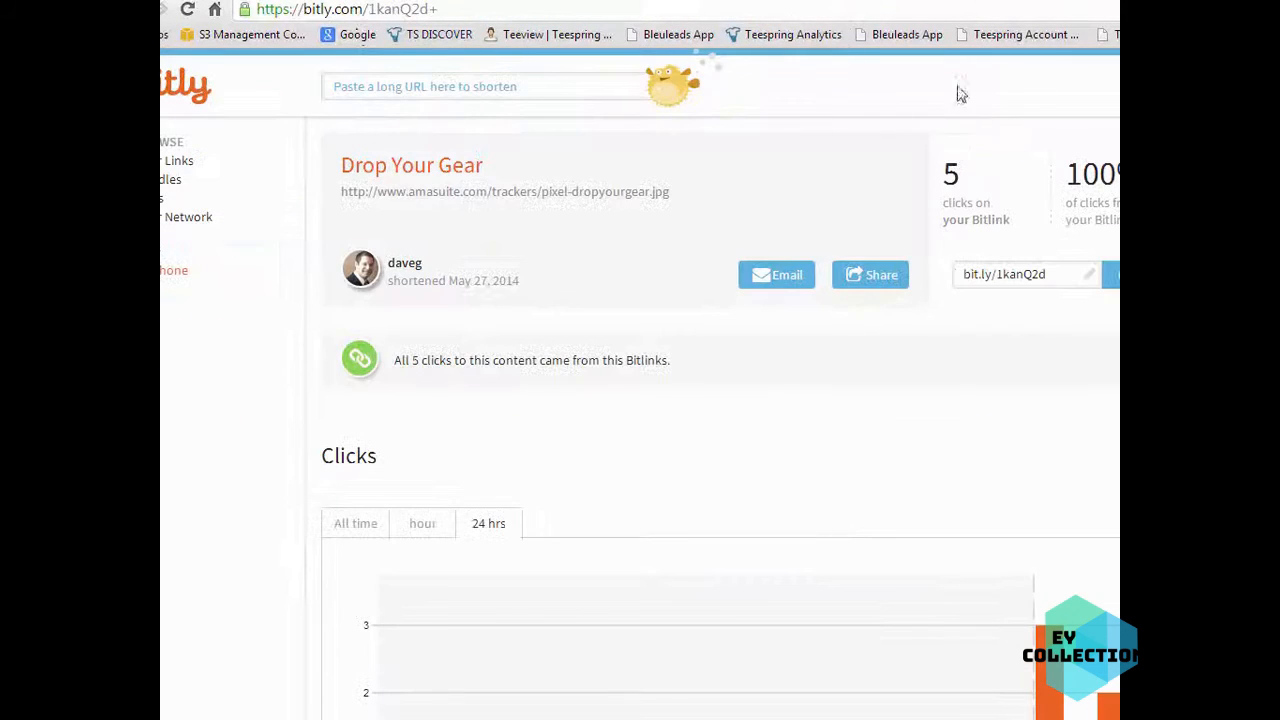
# Step: Refresh the Bitly statistics of the Drop Your Gear tracking link and check its clicks
pyautogui.click(187, 9)
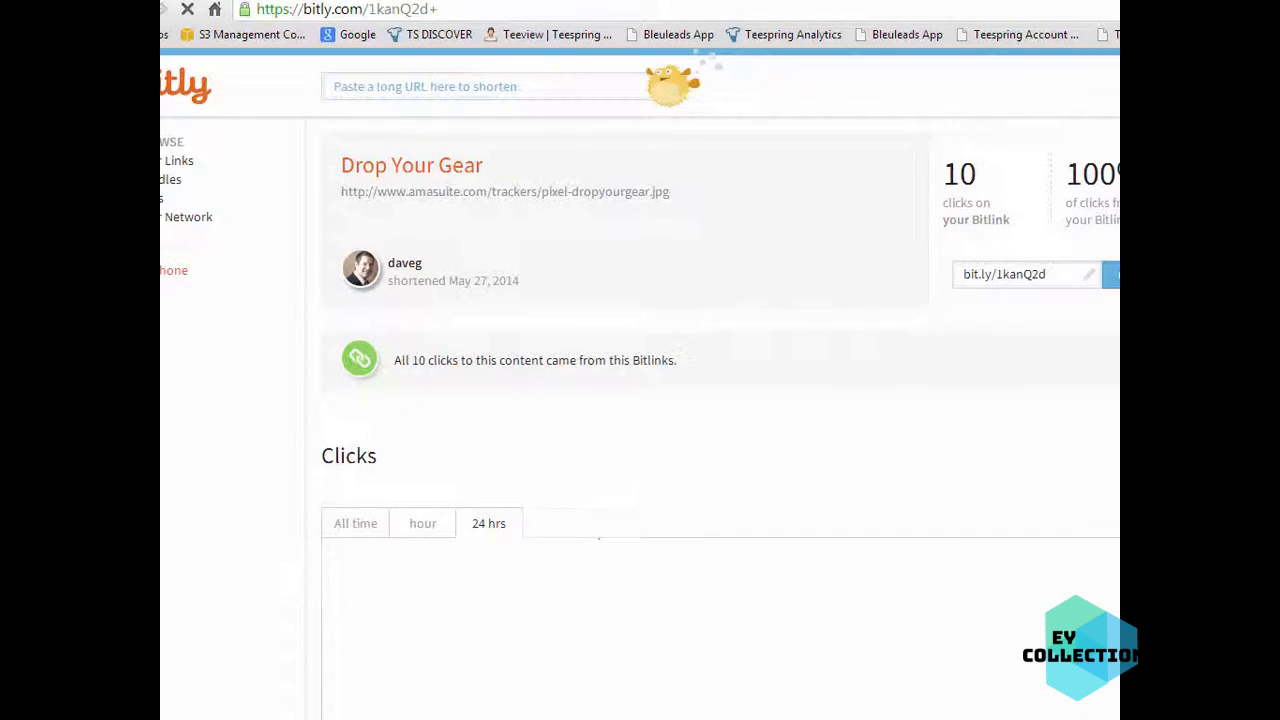
pyautogui.scroll(-3, 720, 420)
pyautogui.scroll(3, 720, 420)
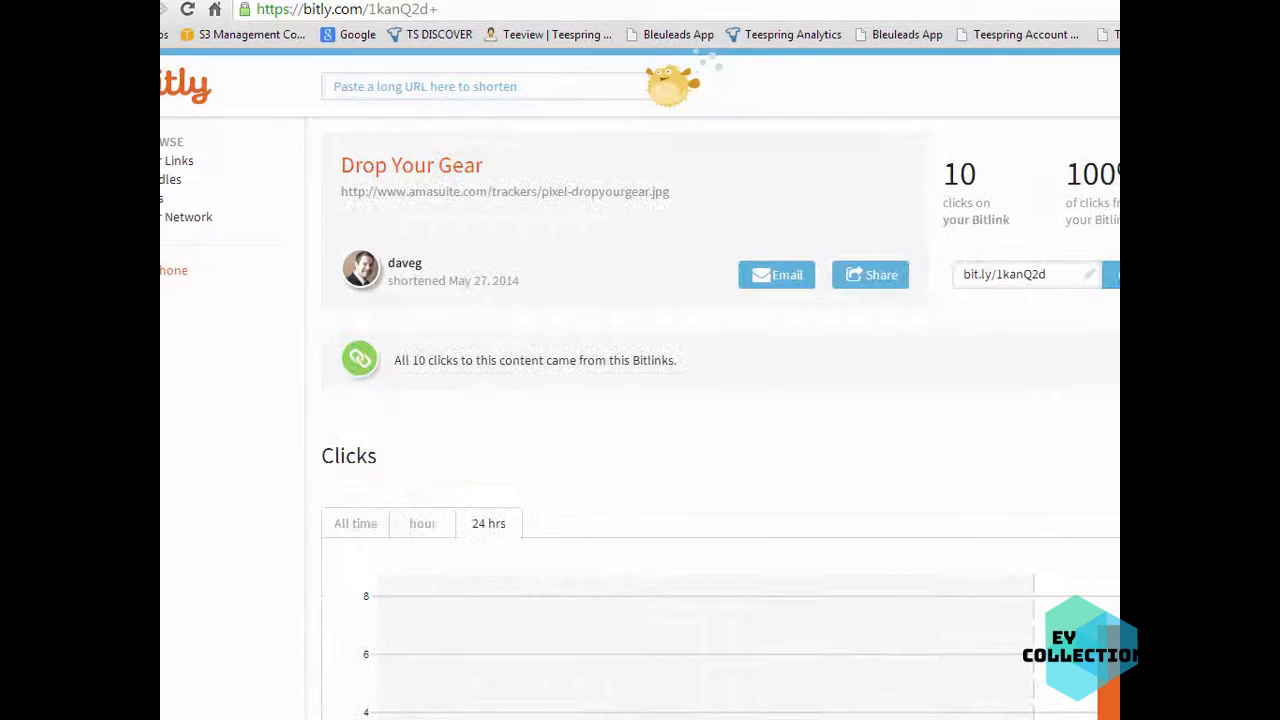
# Step: Reload the Teespring "Keep Calm and Drop Your Gear!" page and check its sales progress and remaining time
pyautogui.click(295, 1)
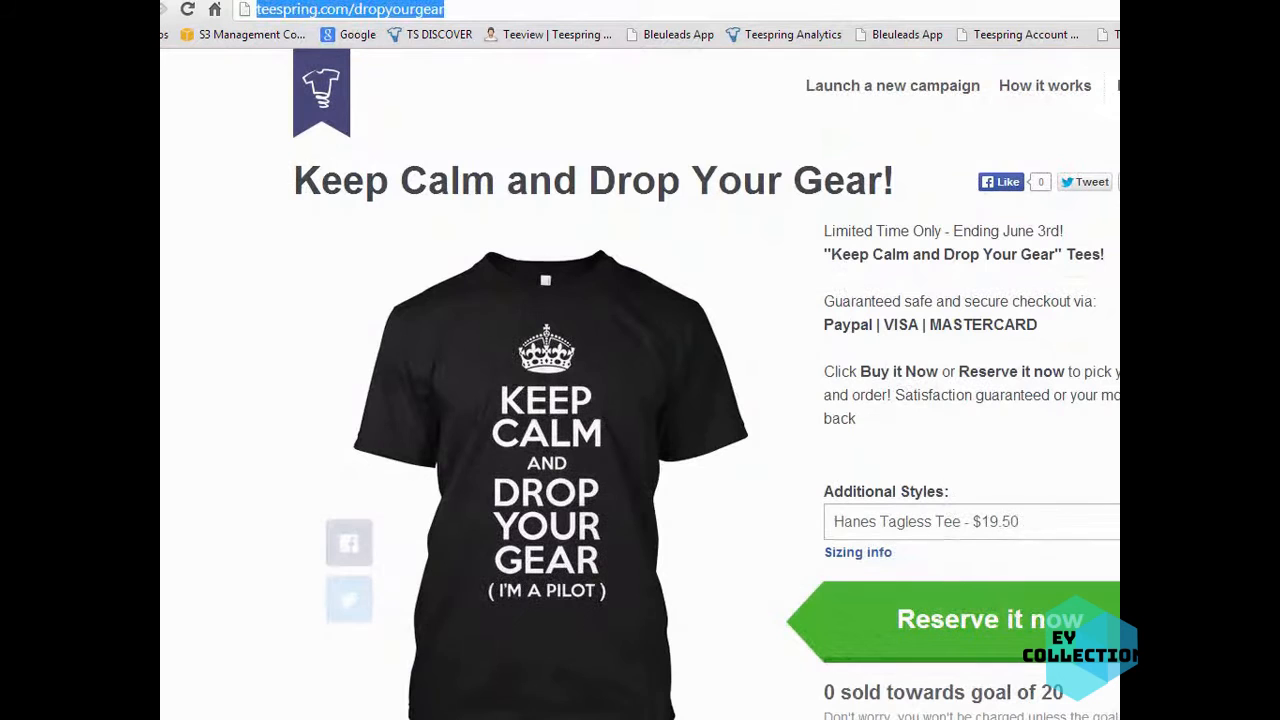
pyautogui.click(187, 9)
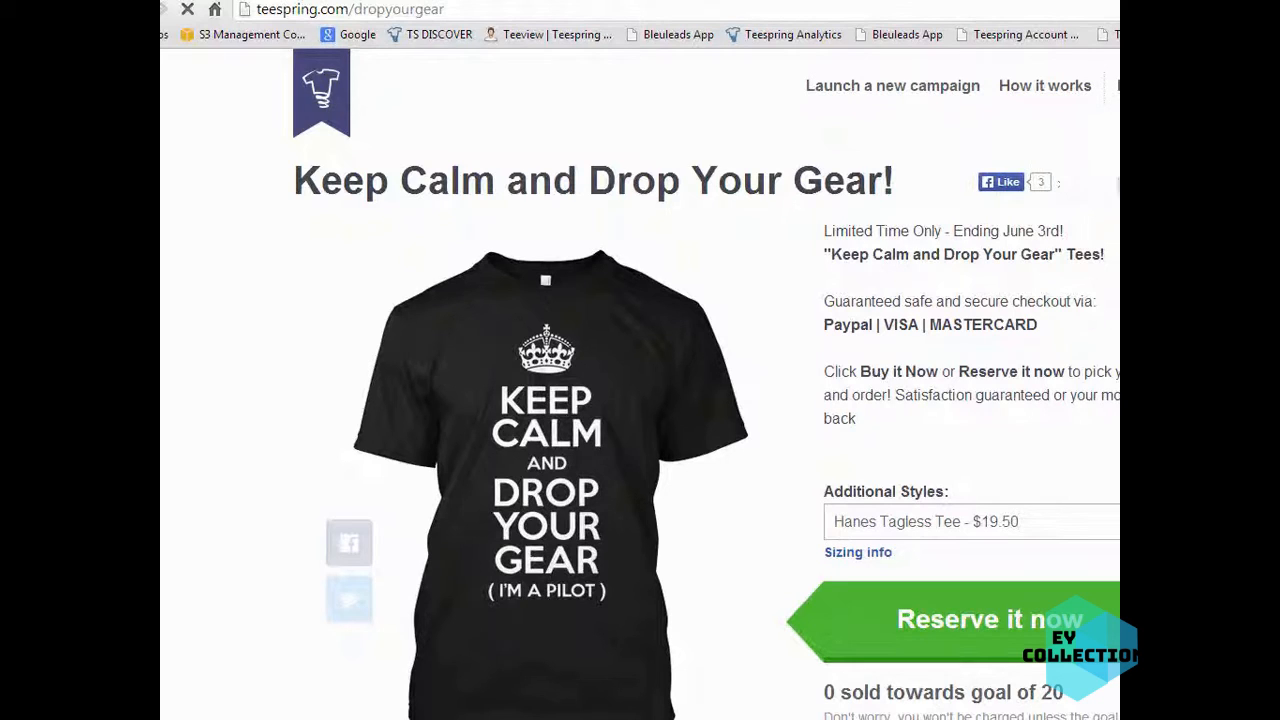
pyautogui.scroll(-3, 897, 677)
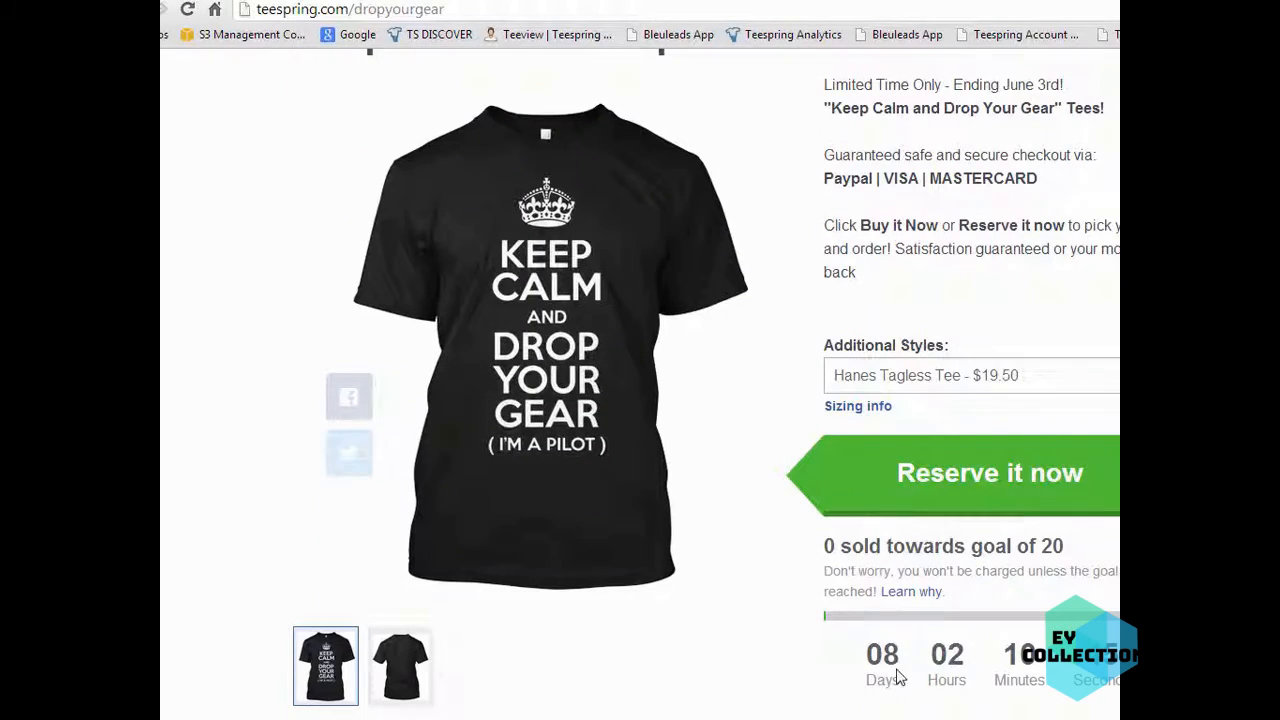
pyautogui.scroll(3, 640, 380)
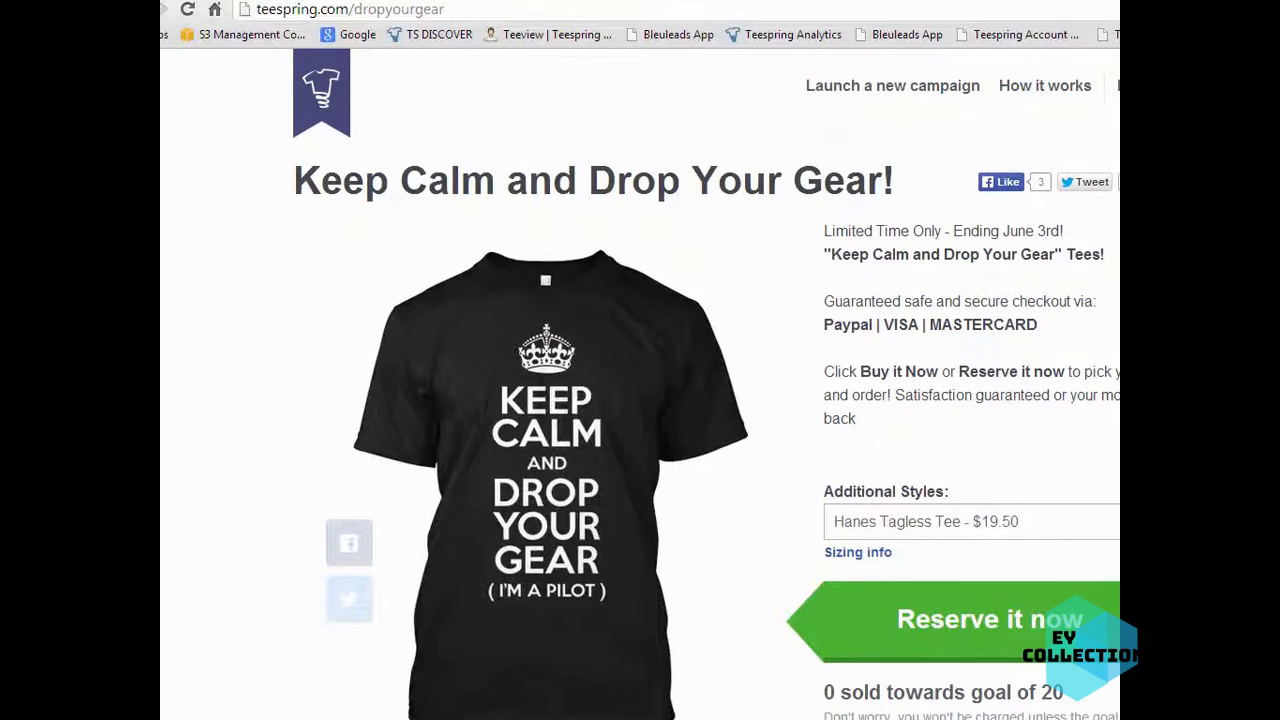
pyautogui.scroll(-2, 640, 380)
pyautogui.scroll(2, 640, 380)
pyautogui.scroll(-3, 640, 380)
pyautogui.scroll(3, 640, 380)
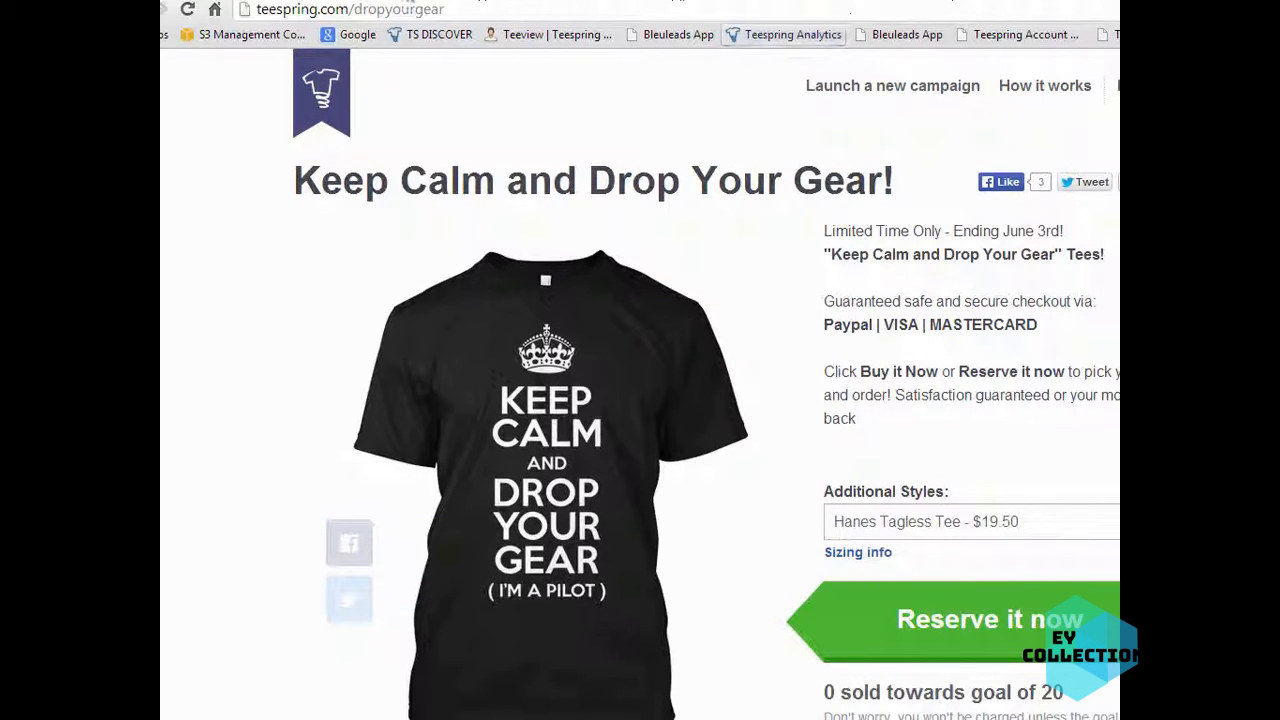
# Step: Open the Drop Gear - CTW campaign in Ads Manager and check its objective and the delivery of its ad sets
pyautogui.click(513, 1)
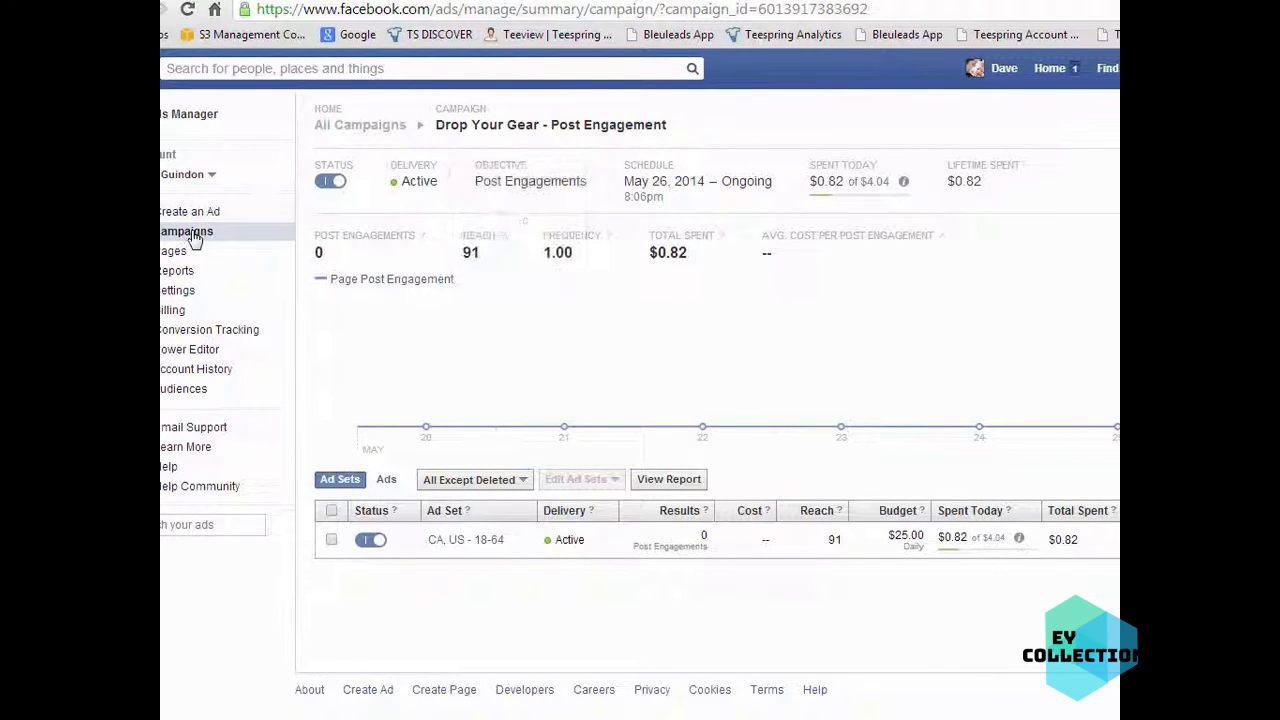
pyautogui.click(195, 236)
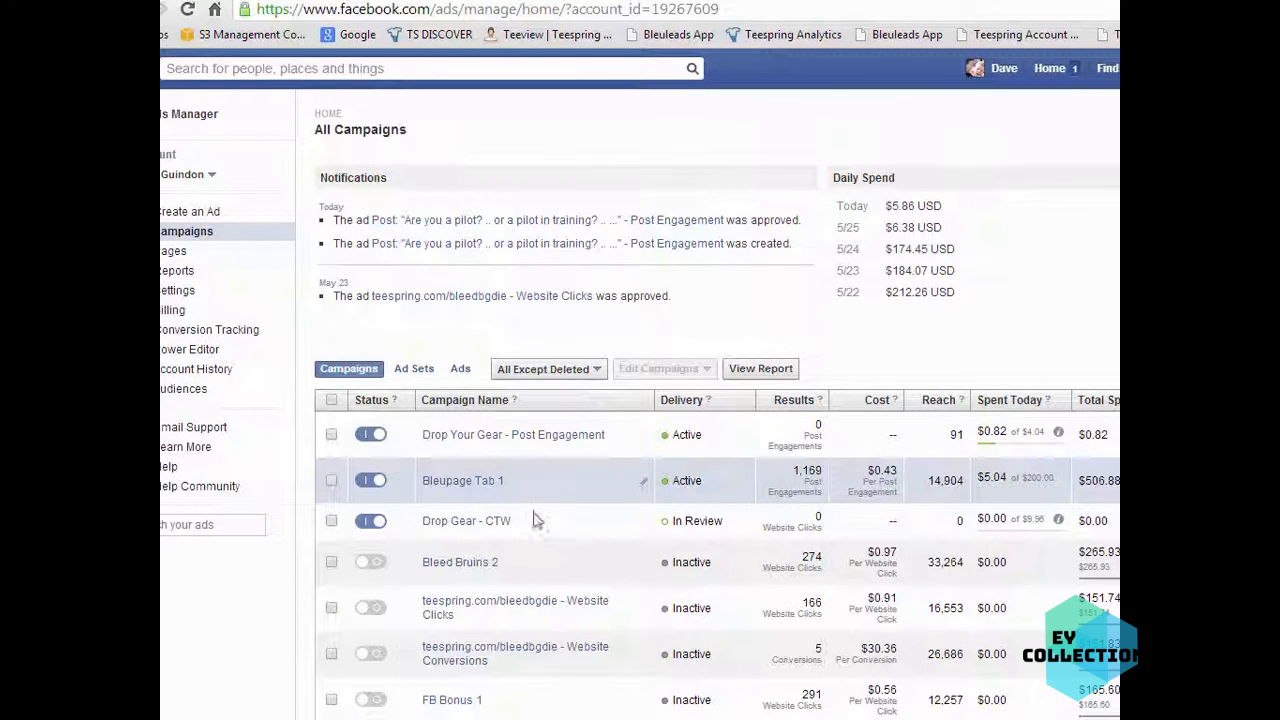
pyautogui.click(463, 523)
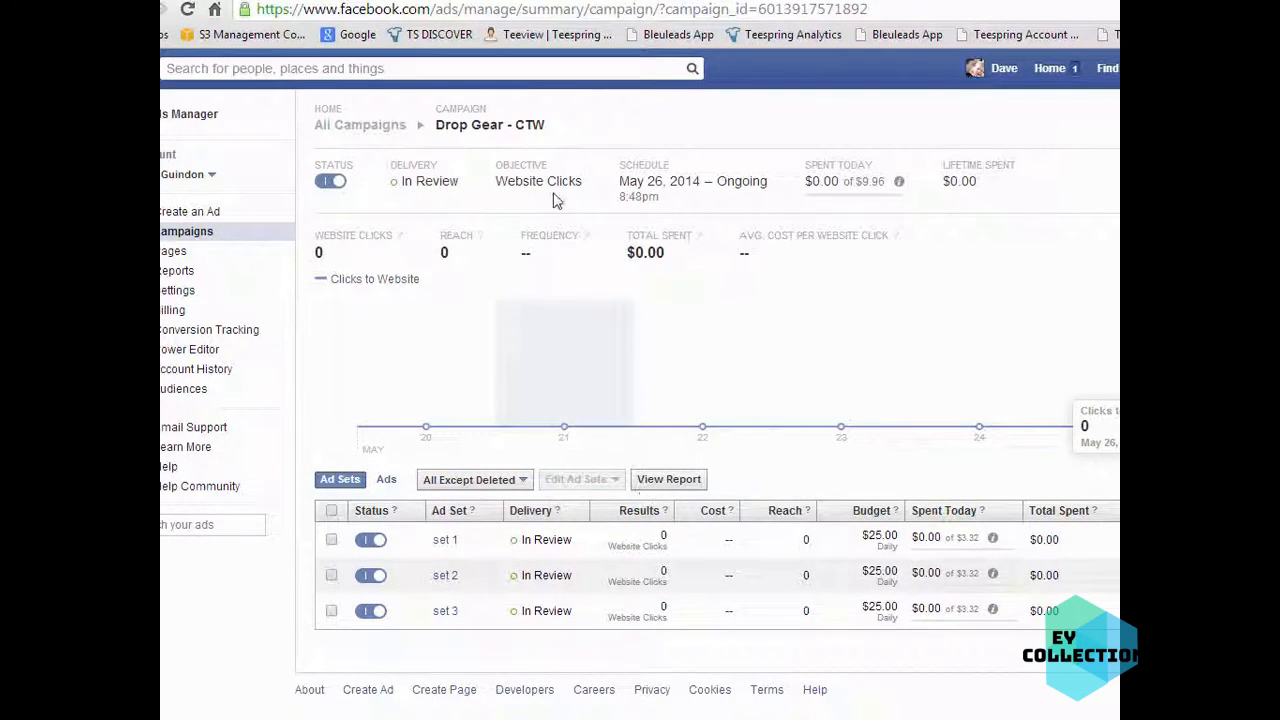
pyautogui.moveTo(583, 186); pyautogui.dragTo(493, 187)
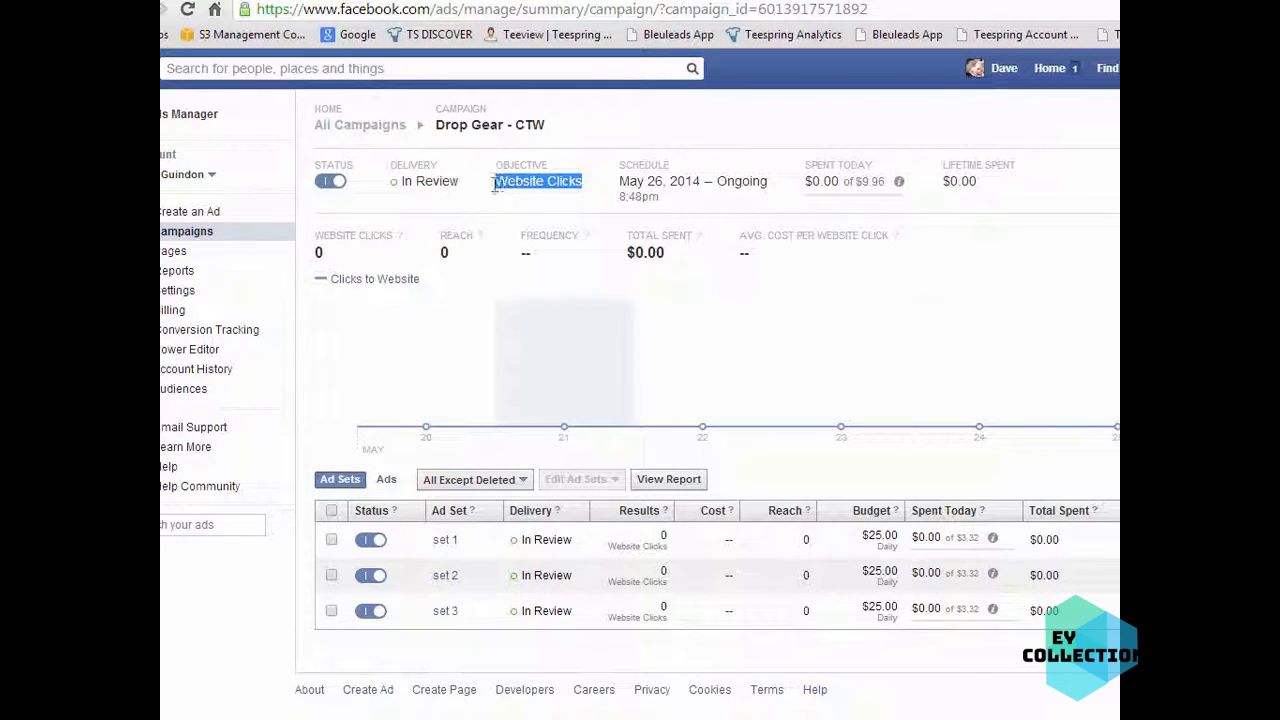
pyautogui.click(1108, 199)
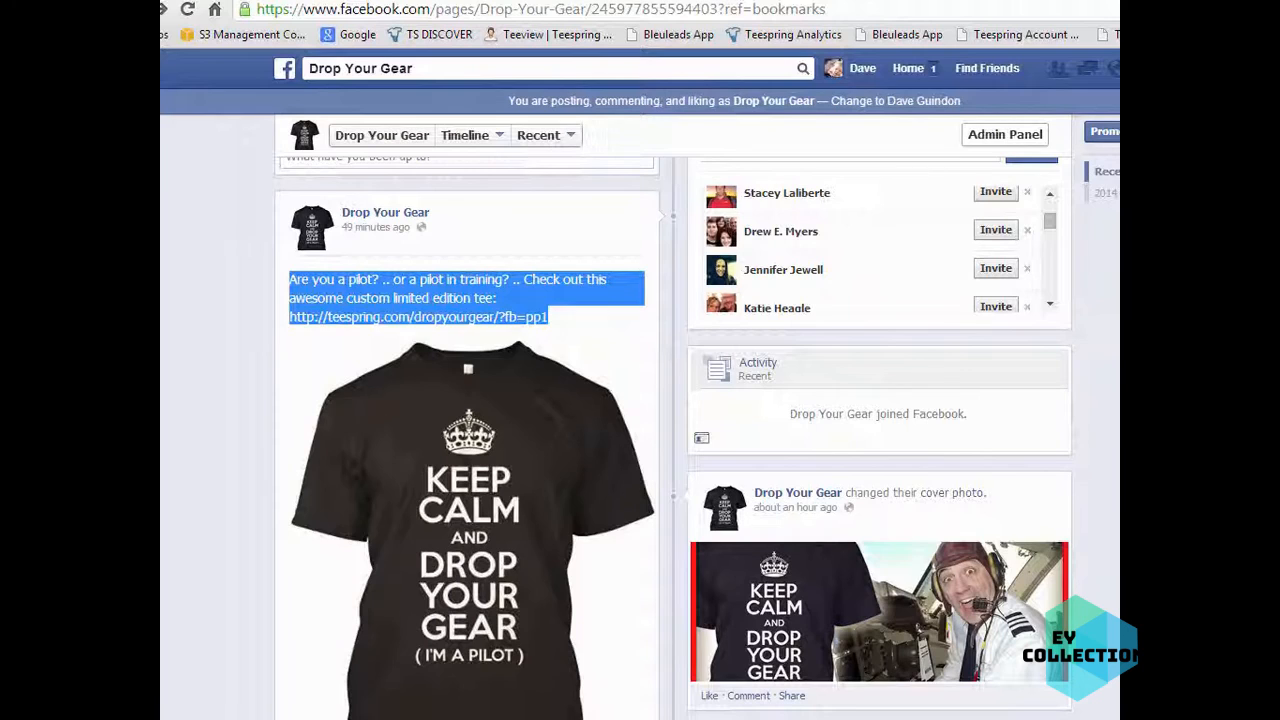
# Step: Reload the Drop Your Gear Facebook page and check the likes and comments on its pilot post
pyautogui.click(600, 320)
pyautogui.scroll(-4, 600, 400)
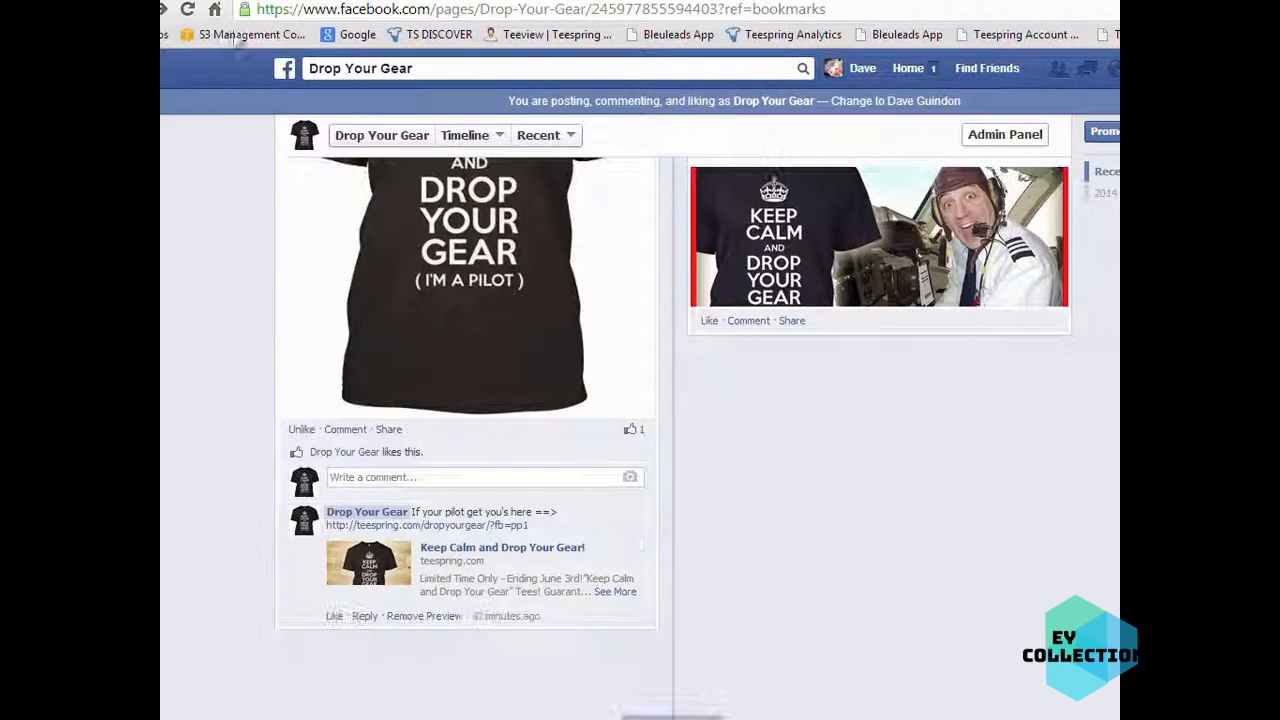
pyautogui.click(187, 9)
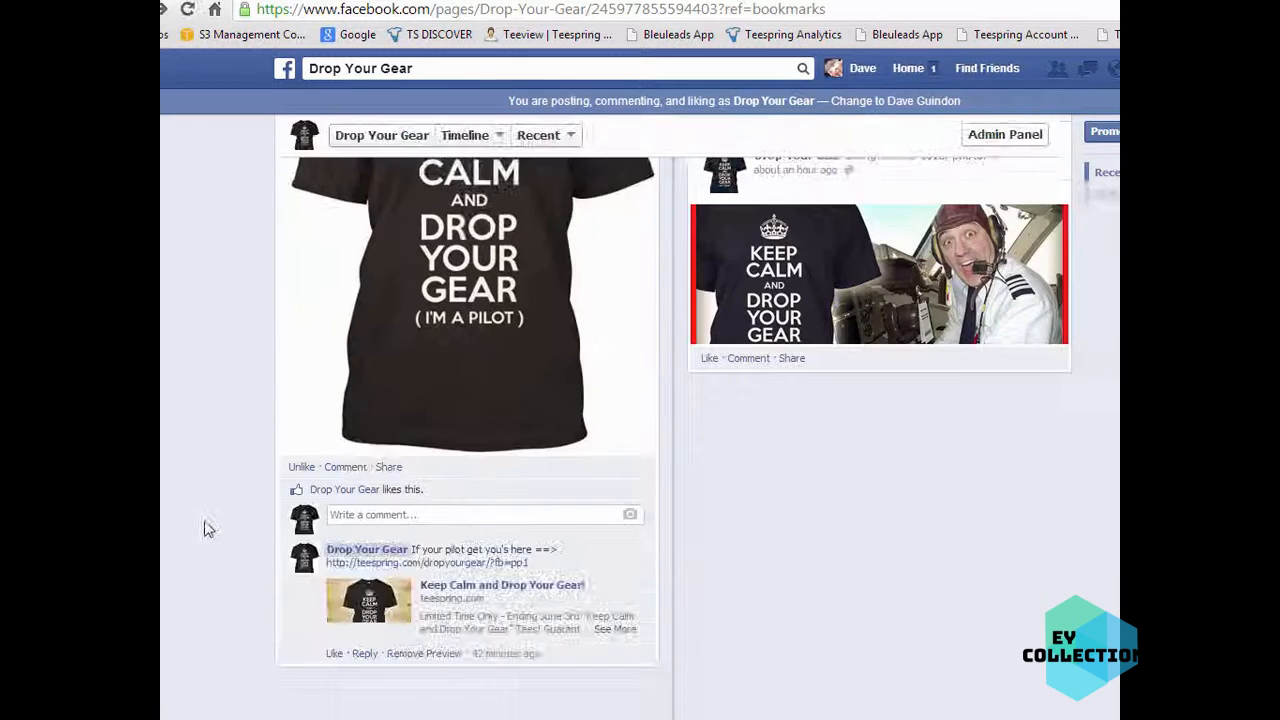
pyautogui.scroll(2, 254, 588)
pyautogui.scroll(3, 256, 587)
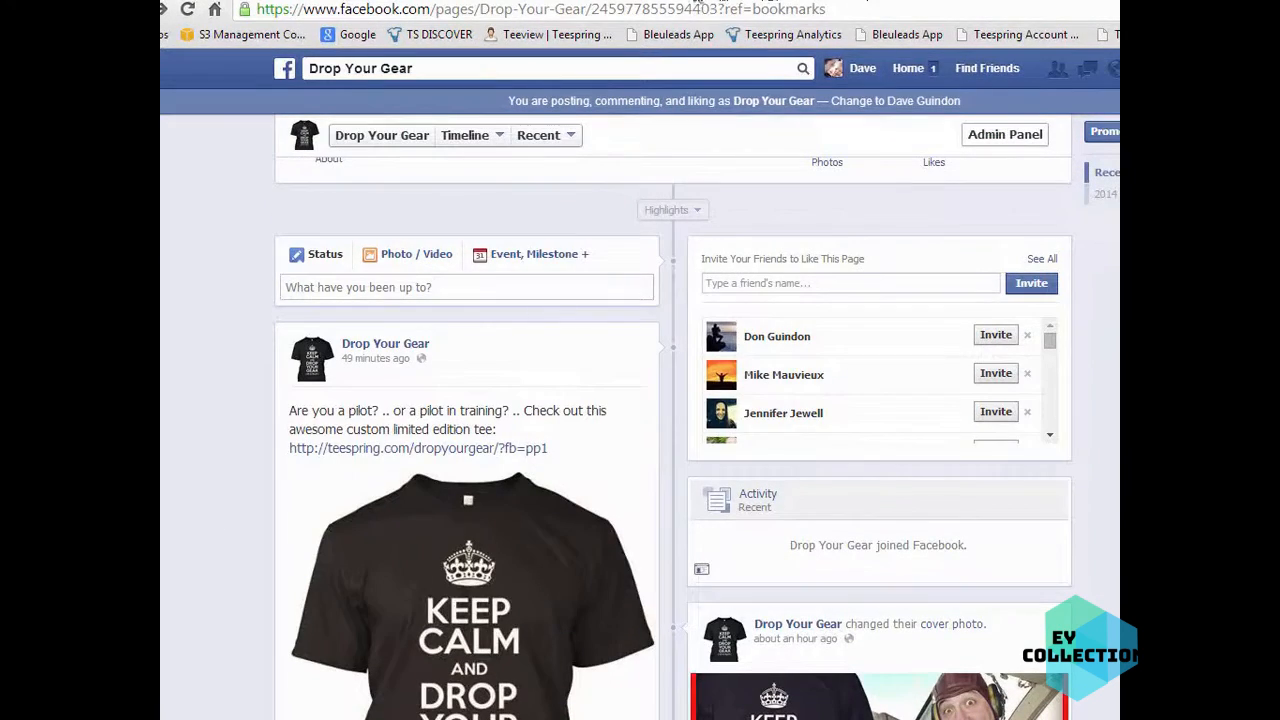
# Step: Return to Power Editor and list the ads belonging to the active campaigns
pyautogui.click(700, 1)
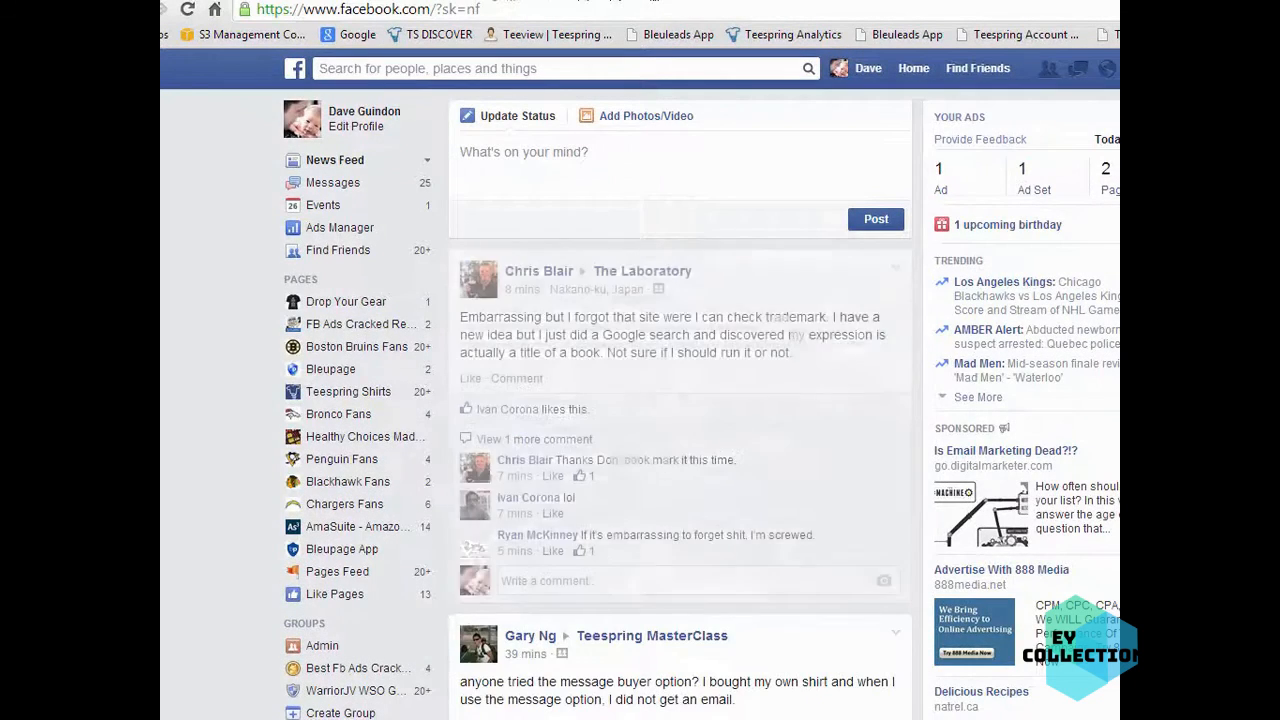
pyautogui.click(617, 1)
pyautogui.click(617, 1)
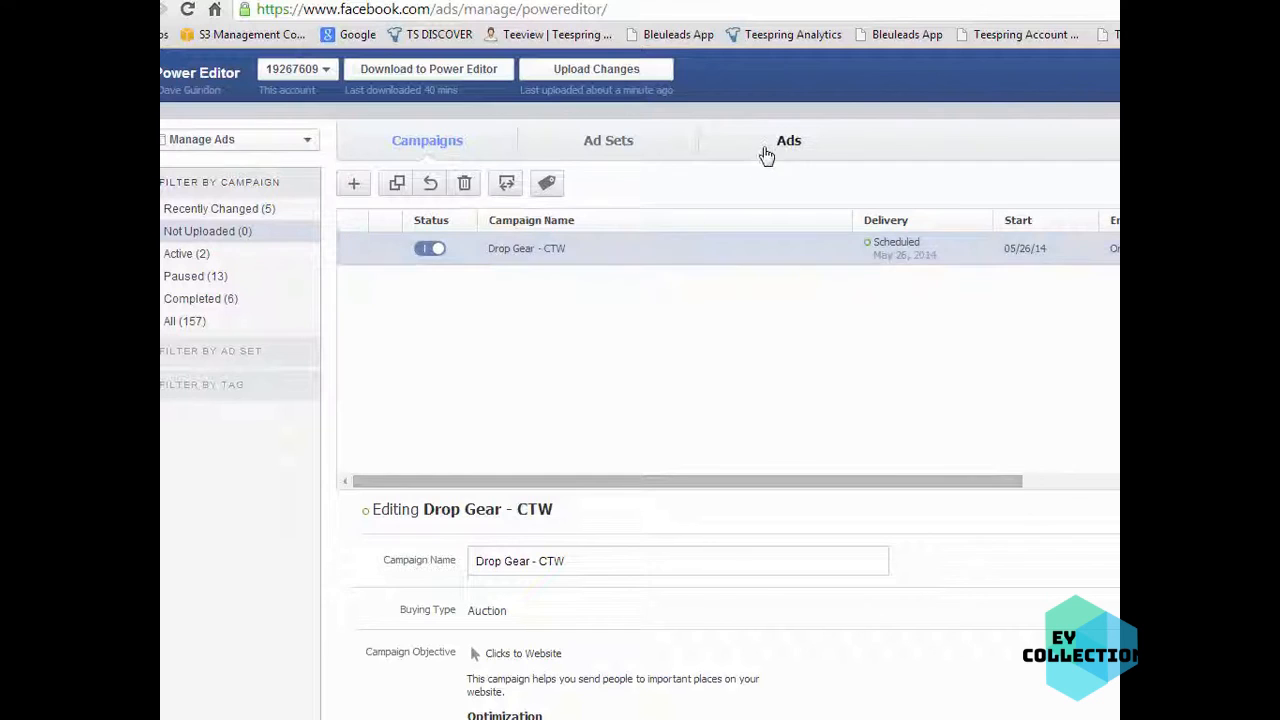
pyautogui.click(203, 255)
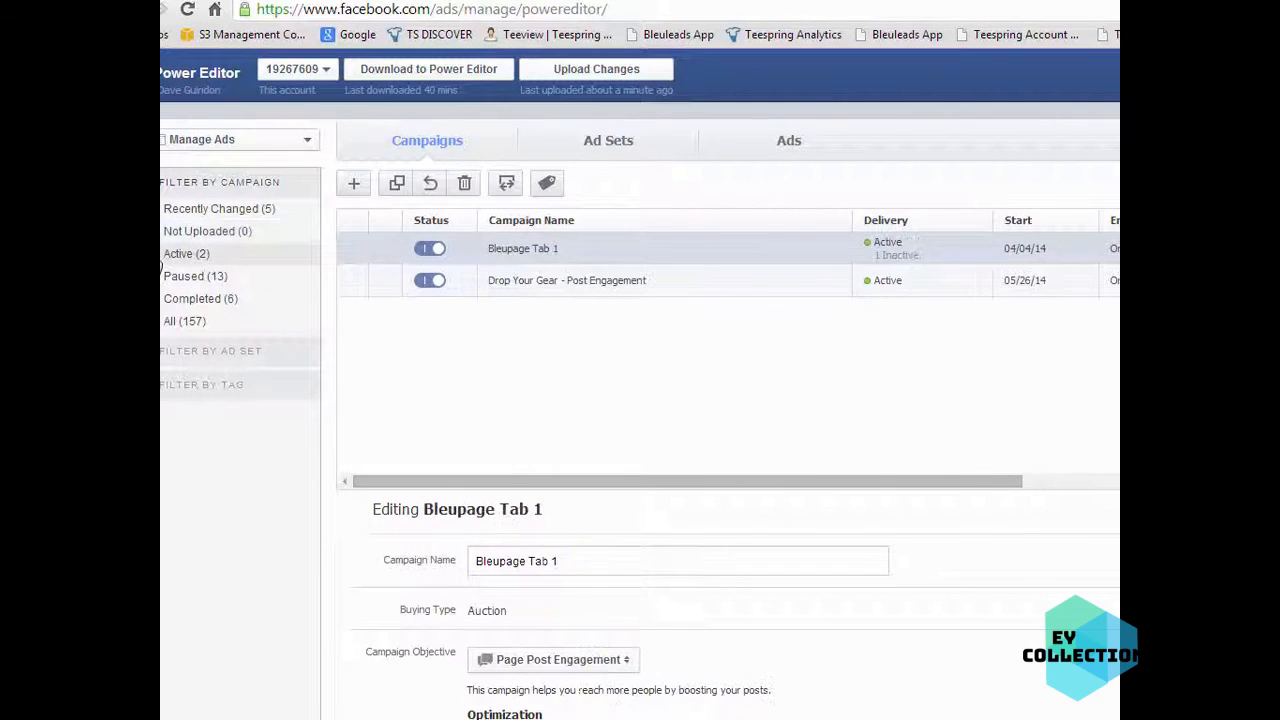
pyautogui.click(645, 287)
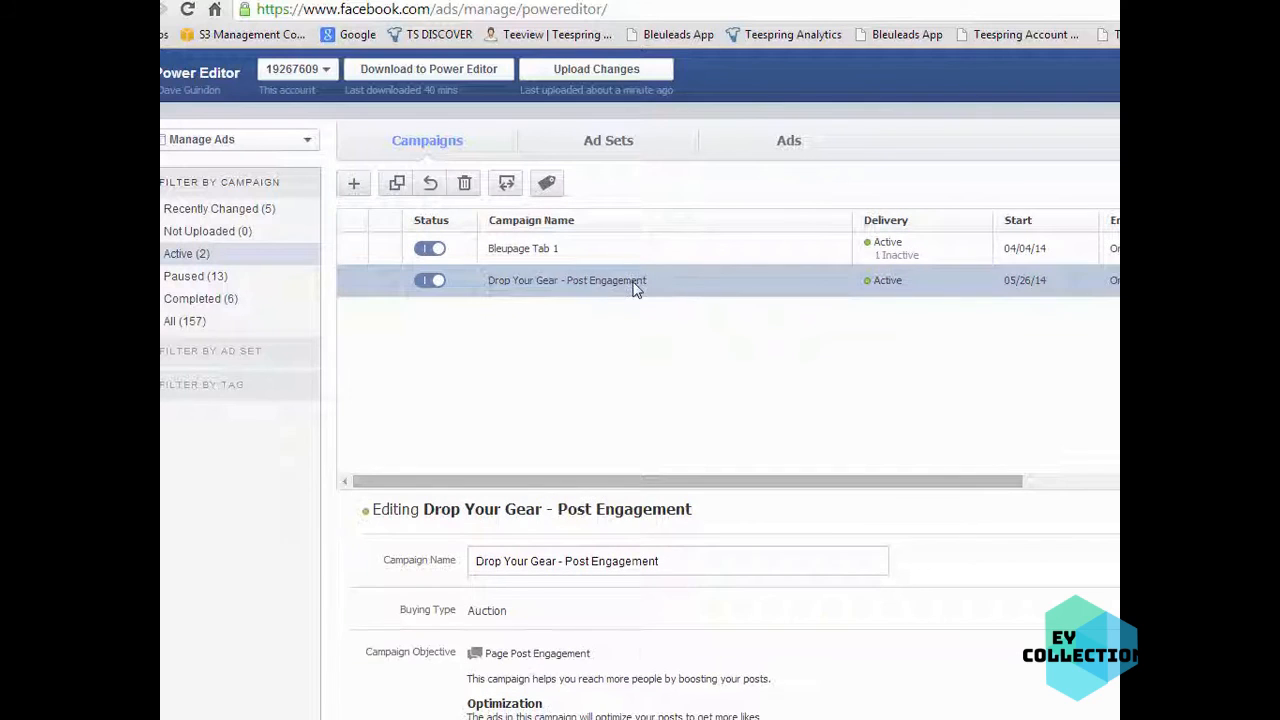
pyautogui.click(786, 148)
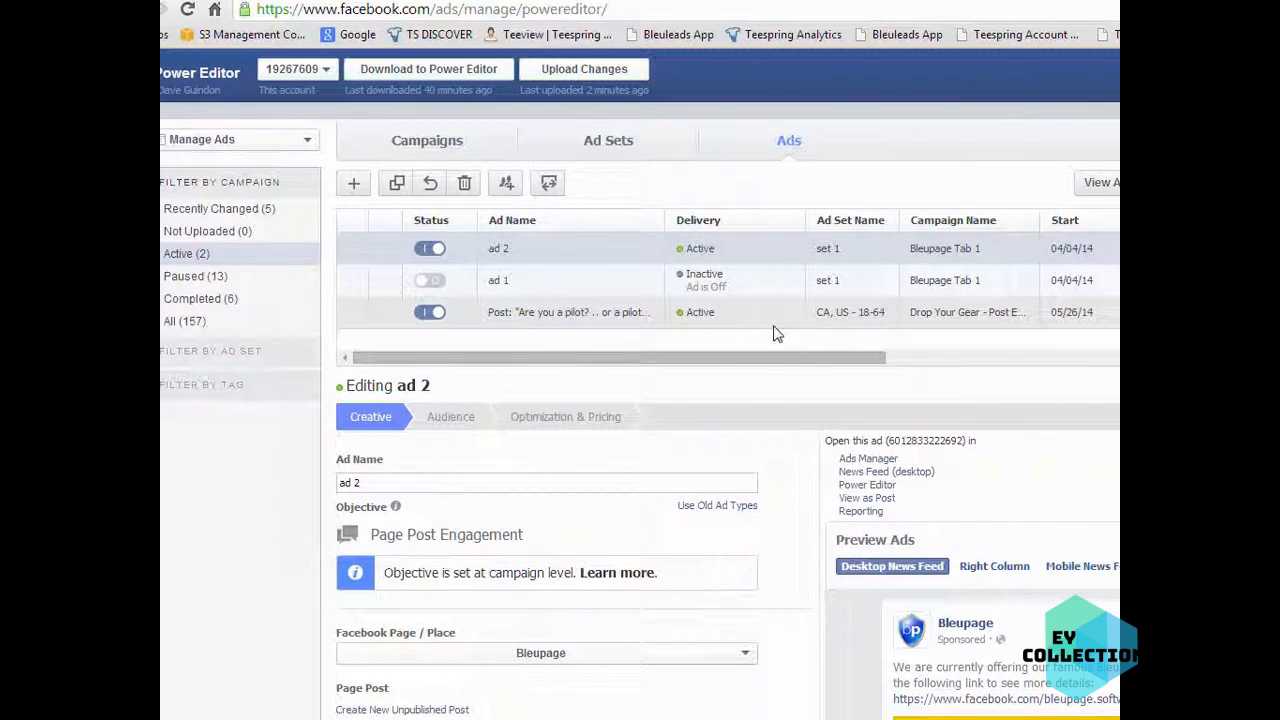
# Step: Look through the ad columns, enlarge the ad list and filter it to the recently changed Drop Your Gear - Post Engagement campaign
pyautogui.click(1000, 358)
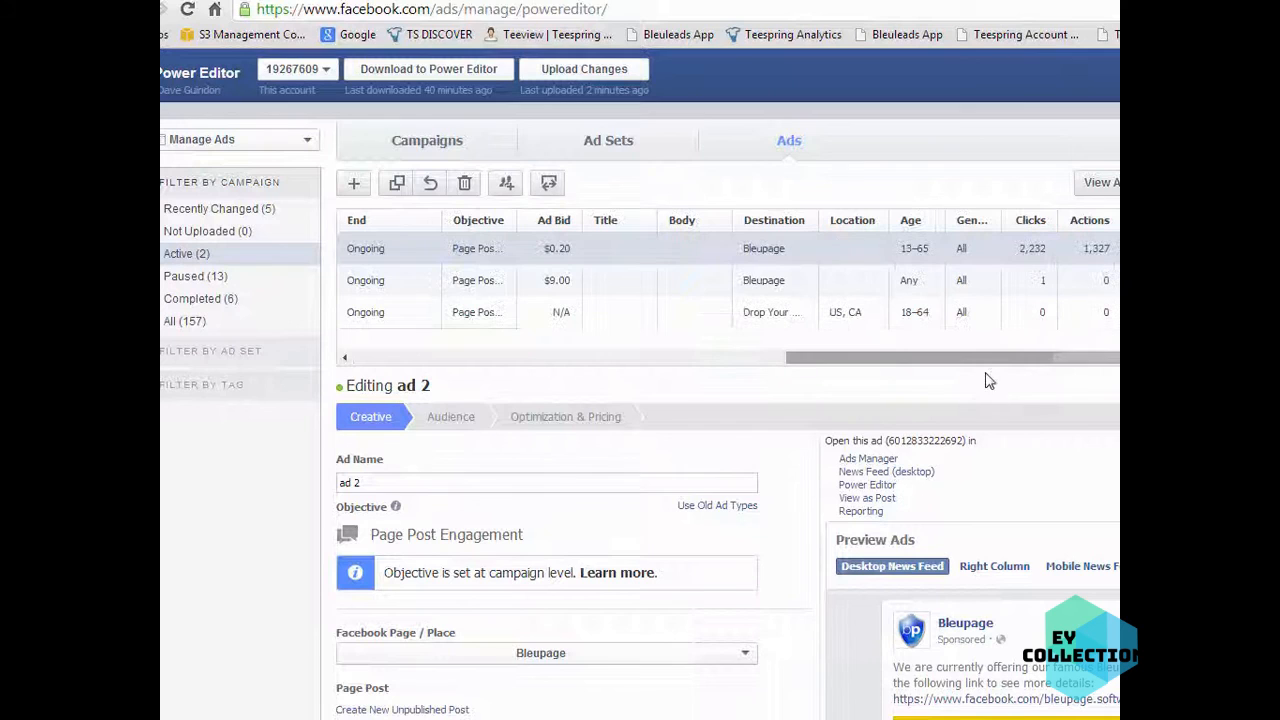
pyautogui.click(419, 358)
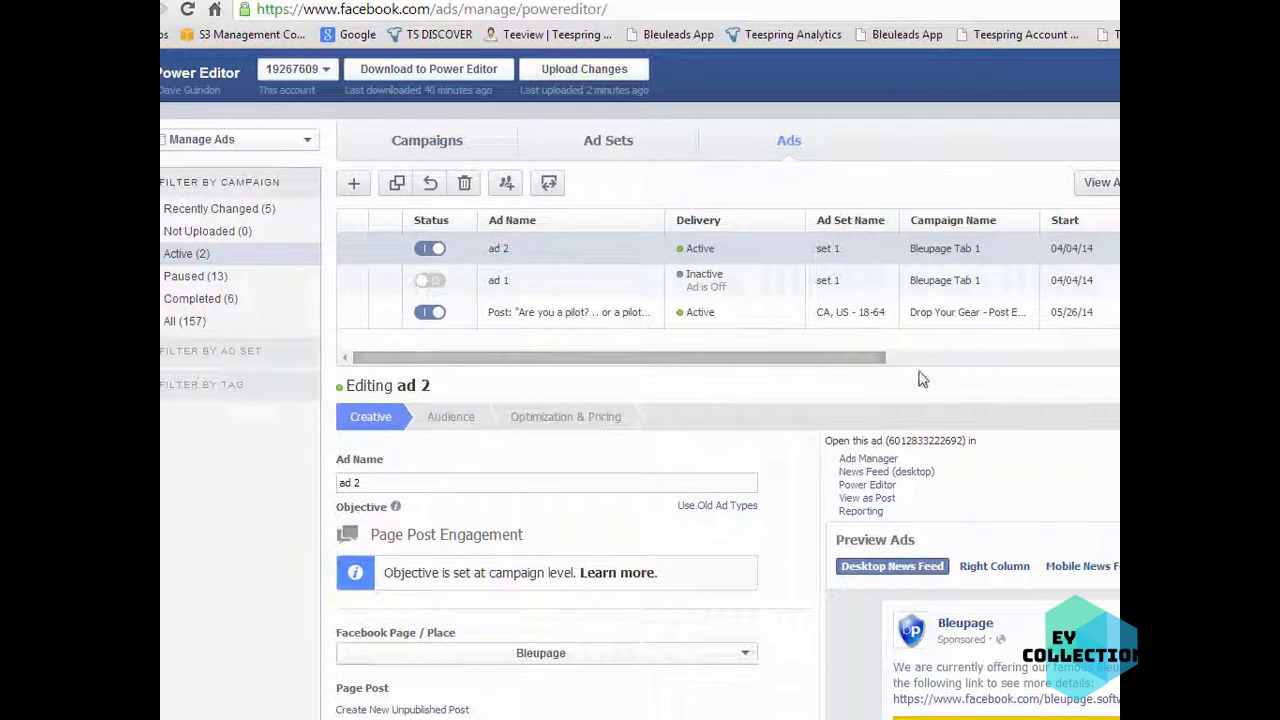
pyautogui.moveTo(917, 365); pyautogui.dragTo(897, 428)
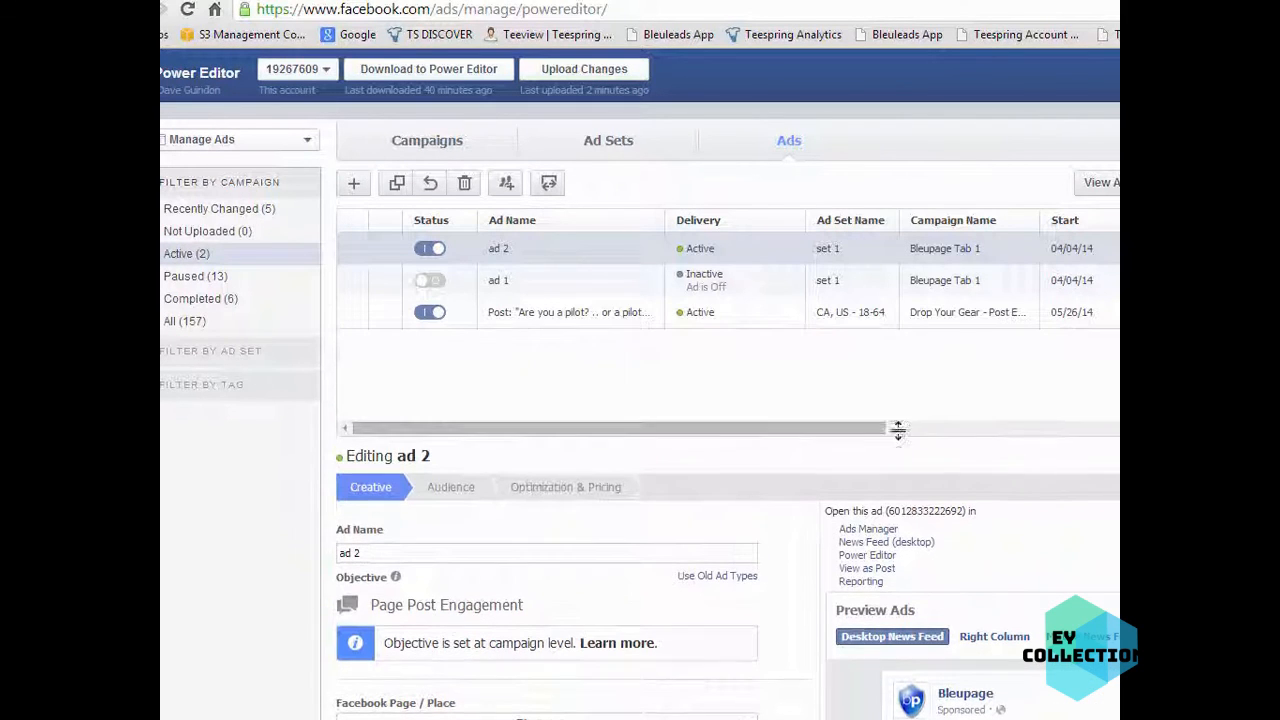
pyautogui.click(190, 208)
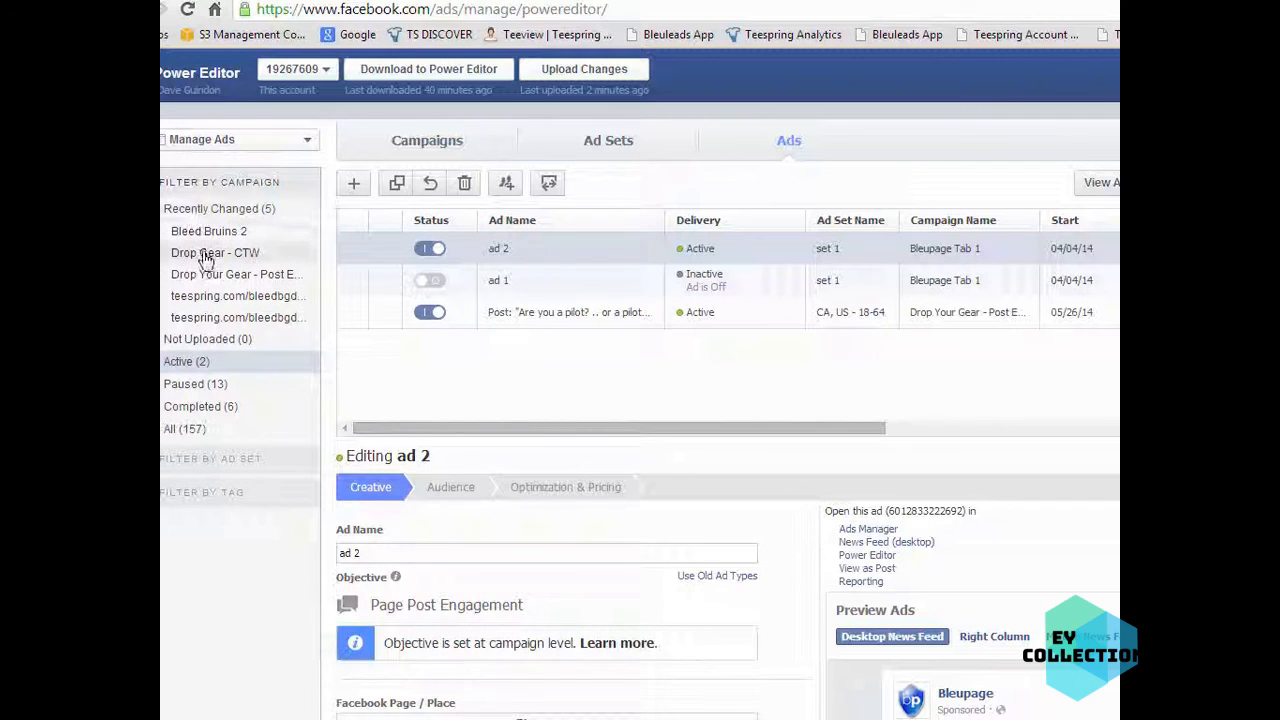
pyautogui.click(228, 275)
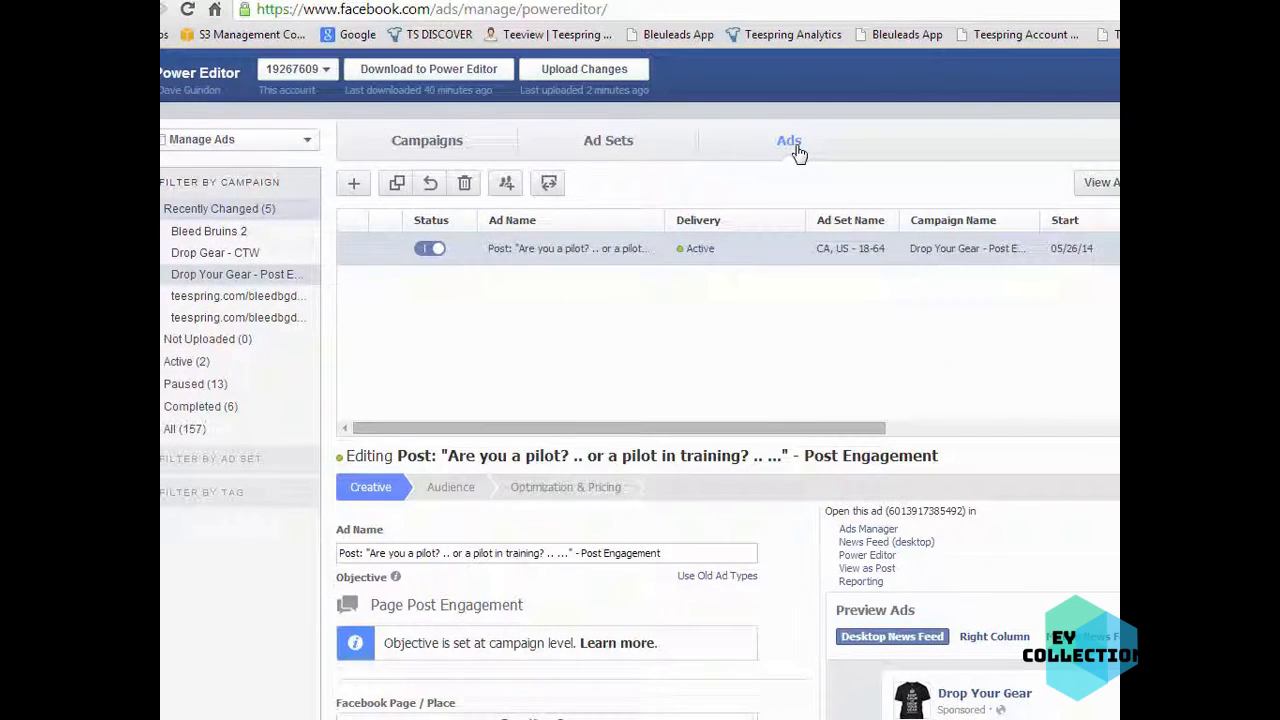
# Step: Open the Facebook post behind the Drop Gear - CTW ad "ad 1 - job titles" and paste its web address into Notepad
pyautogui.click(245, 252)
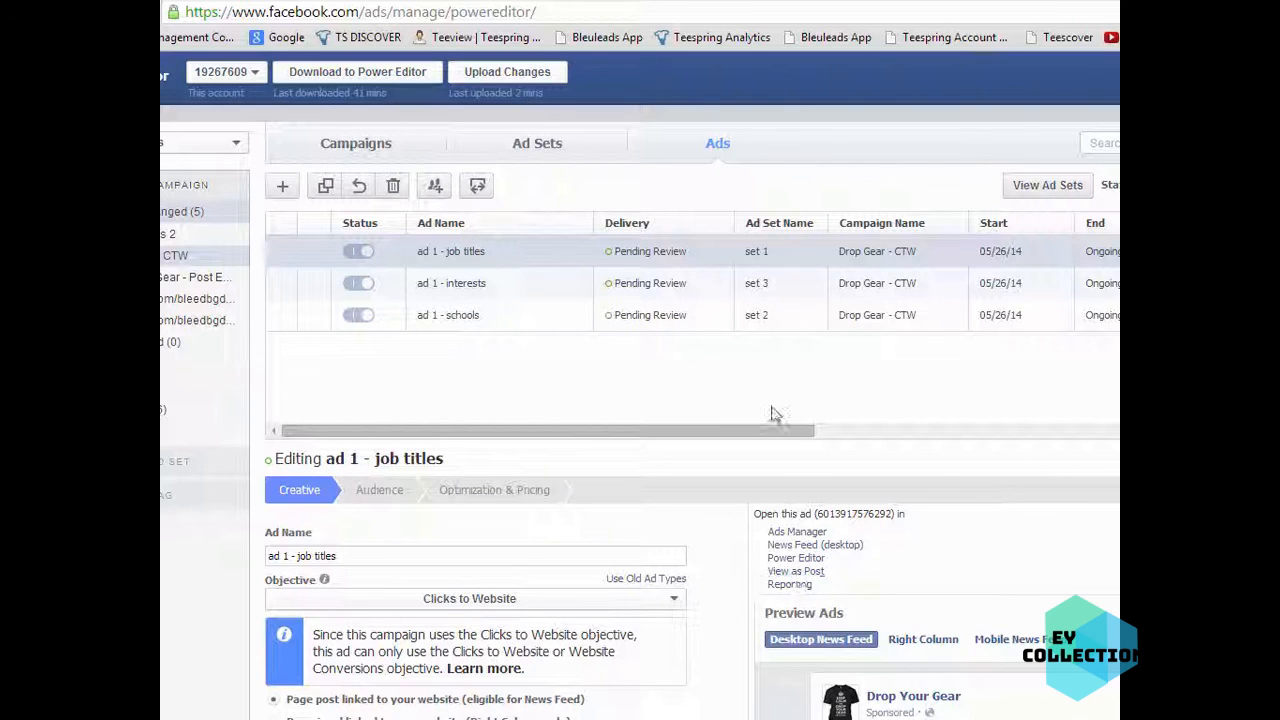
pyautogui.click(795, 572)
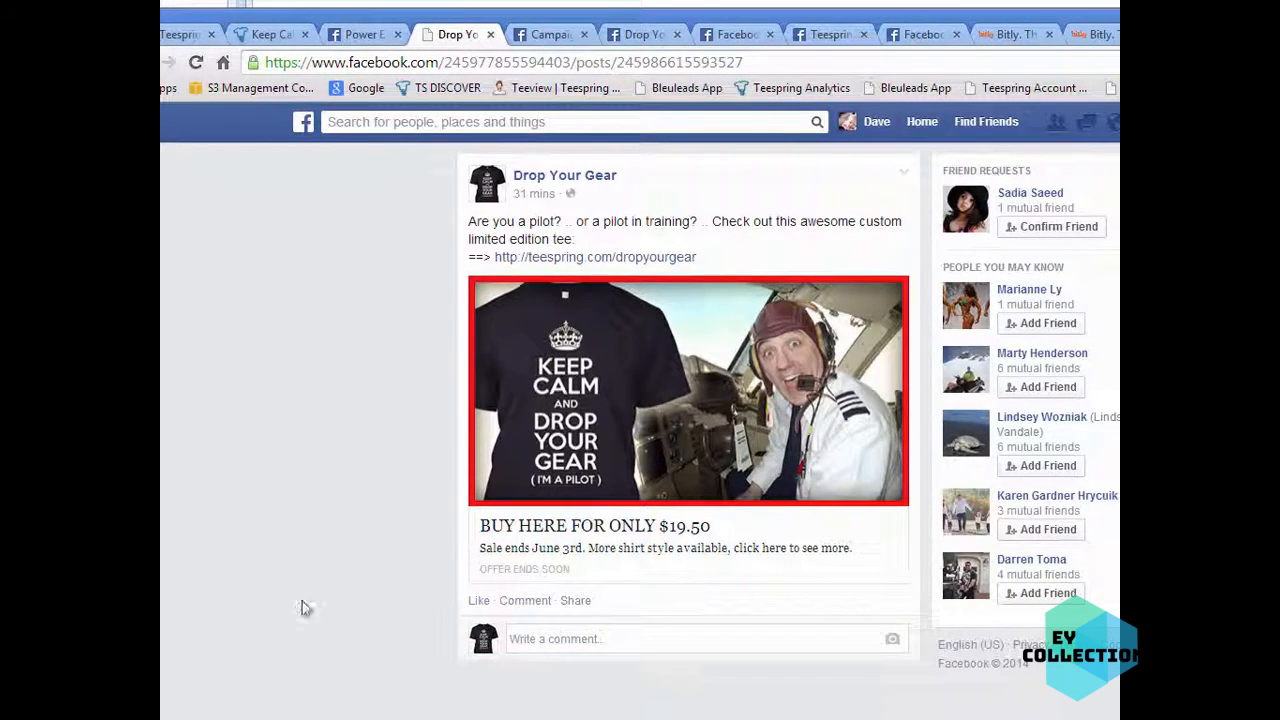
pyautogui.click(784, 62)
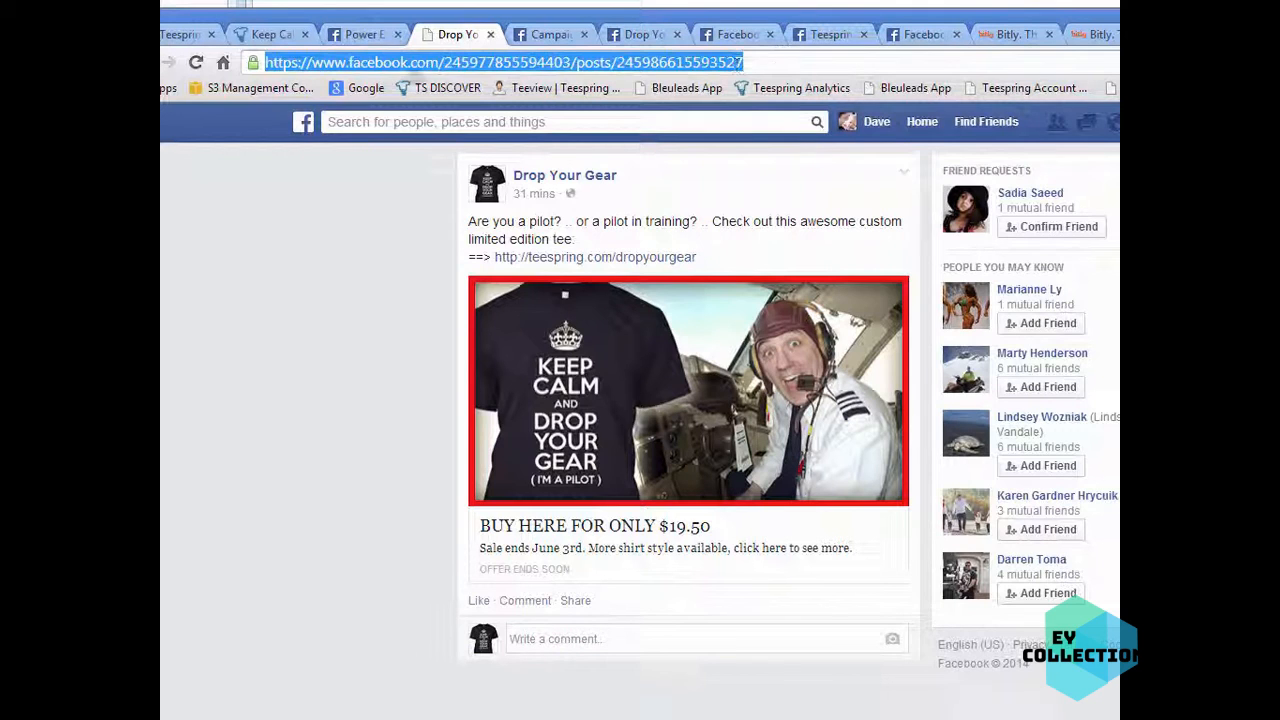
pyautogui.rightClick(376, 68)
pyautogui.click(412, 129)
pyautogui.click(816, 716)
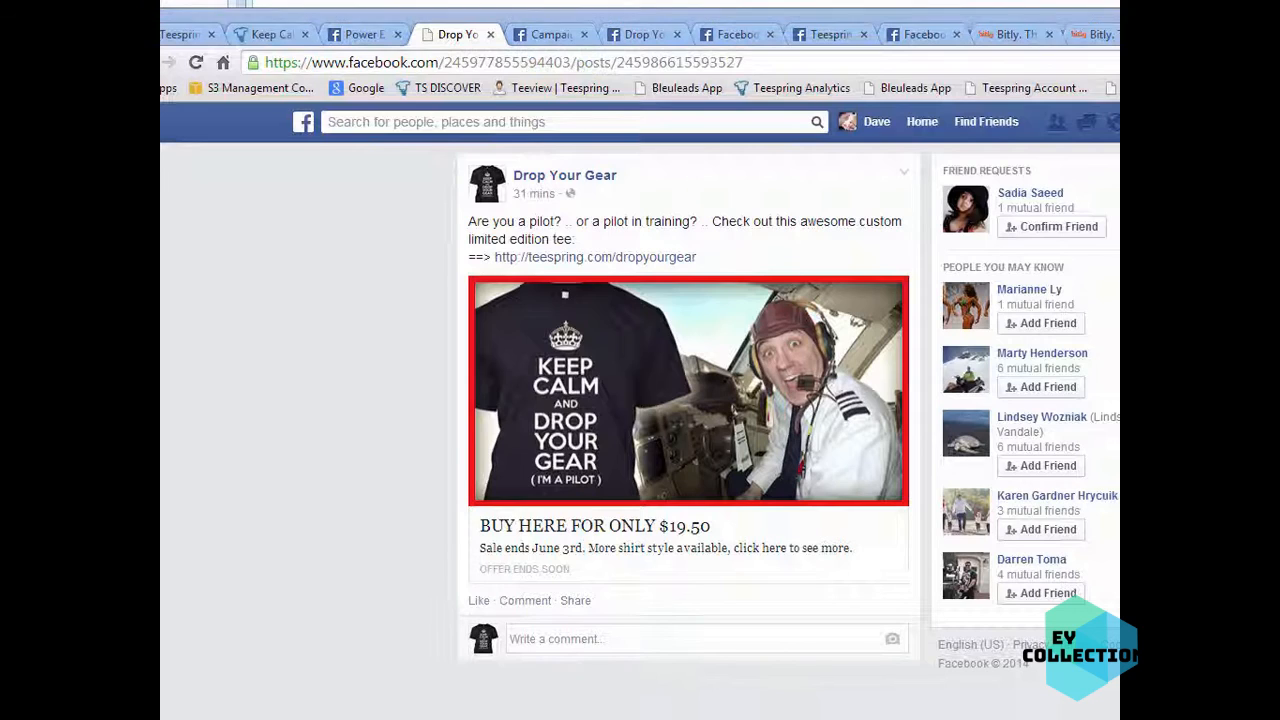
pyautogui.hotkey('ctrl', 'v')
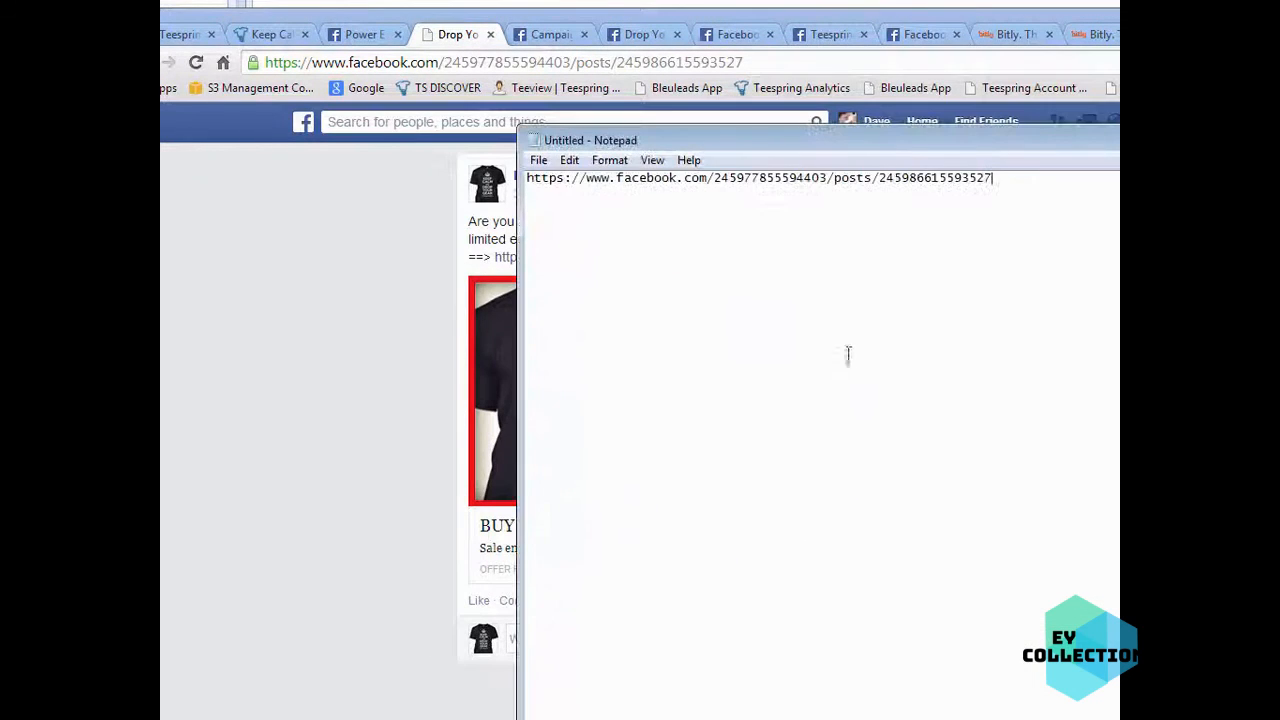
pyautogui.press('Return')
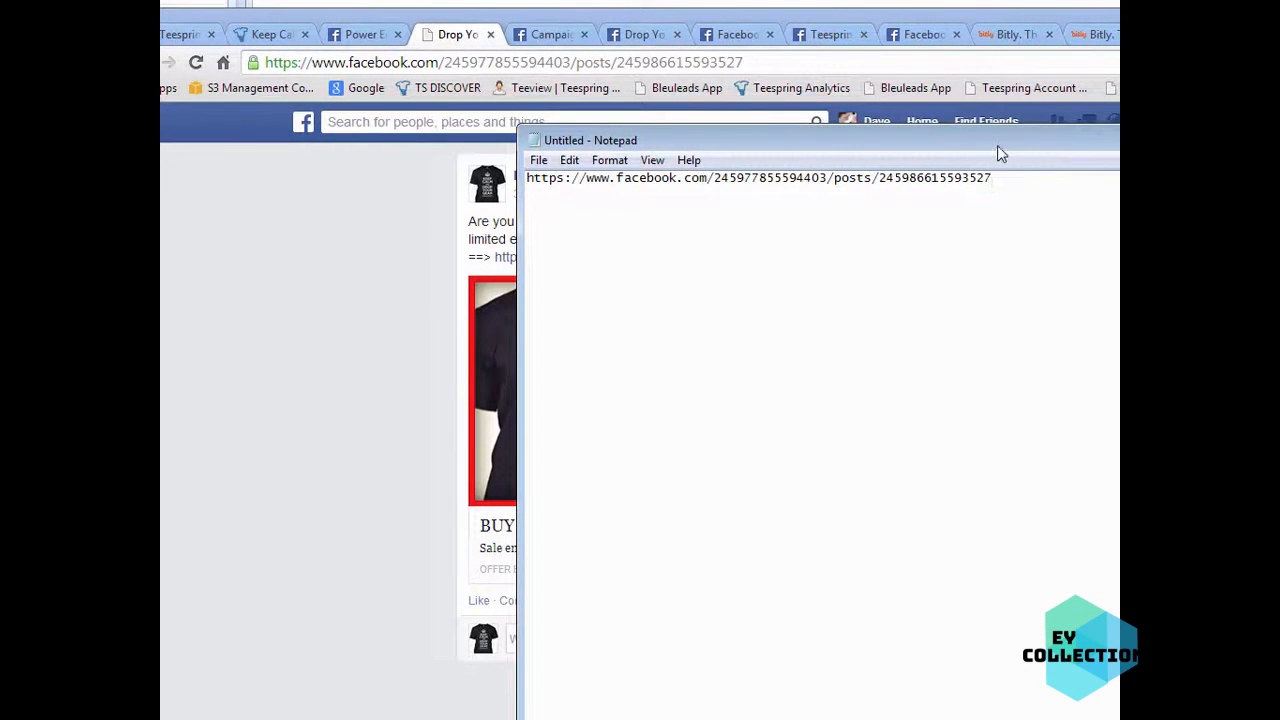
# Step: Open the Facebook post behind the Drop Gear - CTW ad "ad 1 - interests" and add its web address to Notepad
pyautogui.click(363, 40)
pyautogui.click(888, 334)
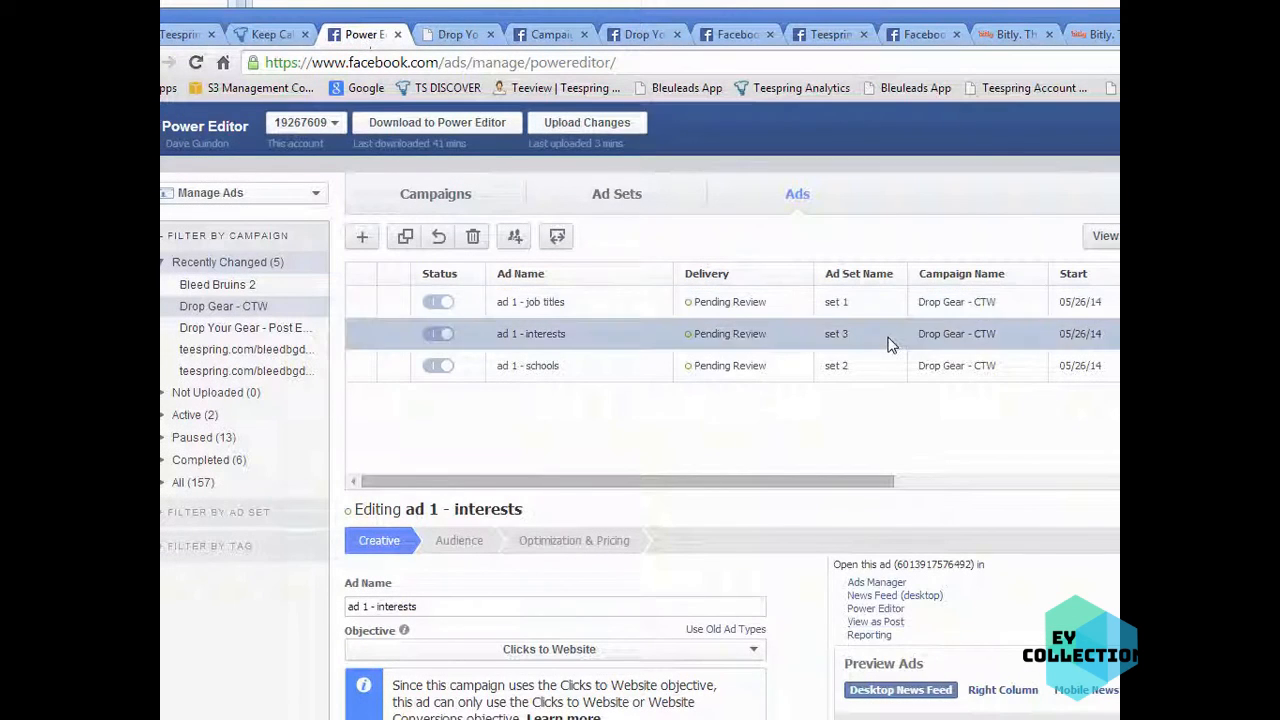
pyautogui.click(893, 621)
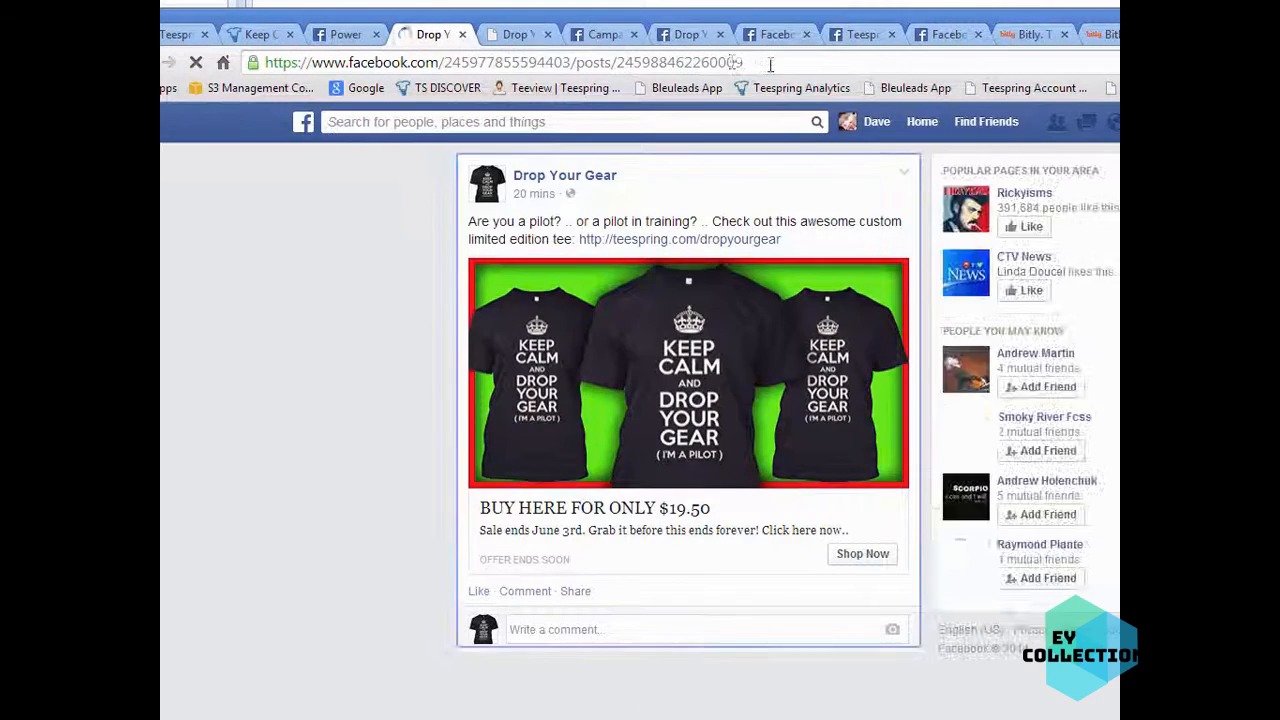
pyautogui.click(770, 64)
pyautogui.hotkey('ctrl', 'c')
pyautogui.hotkey('alt', 'Tab')
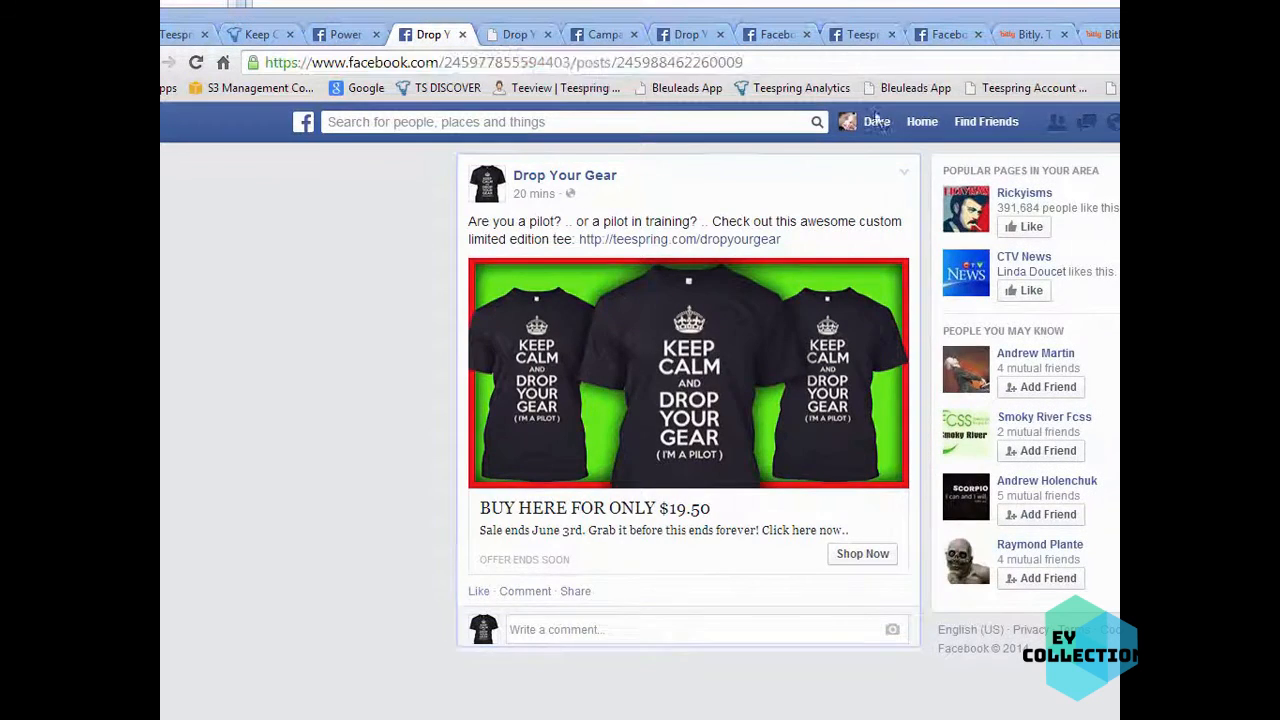
pyautogui.hotkey('ctrl', 'v')
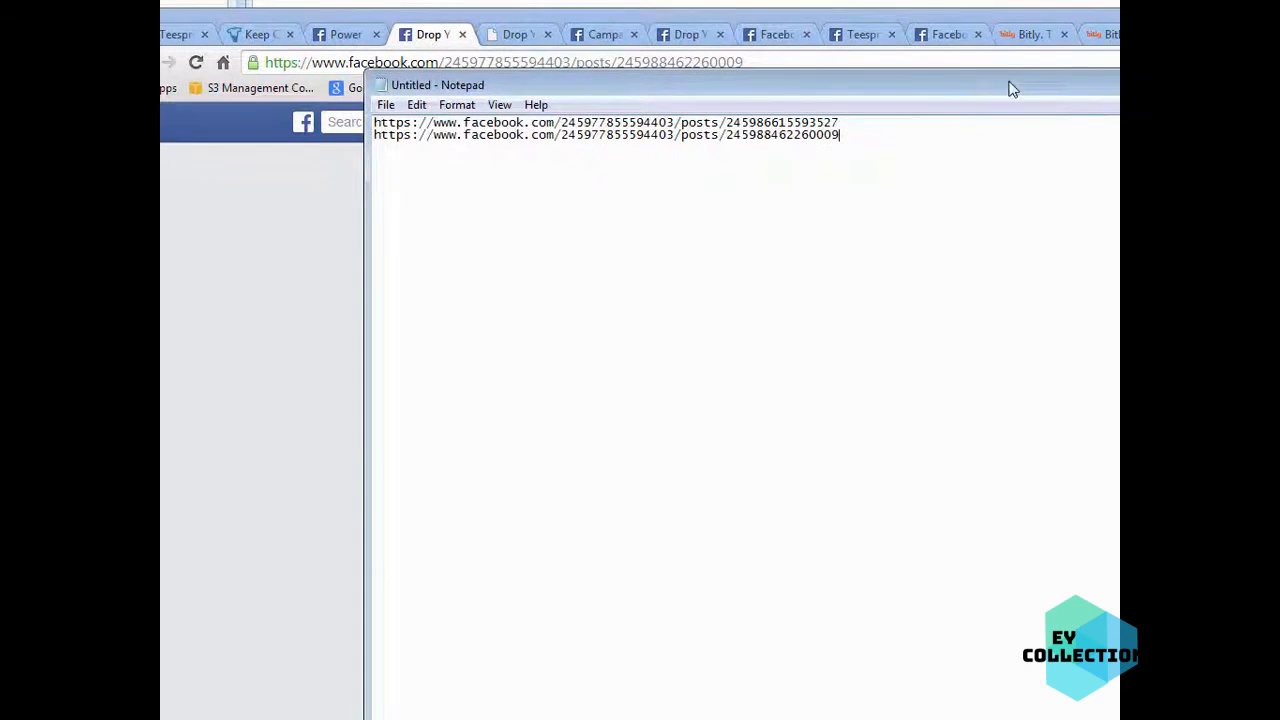
# Step: Open the Facebook post behind the Drop Gear - CTW ad "ad 1 - schools" and add its web address to Notepad
pyautogui.hotkey('alt', 'Tab')
pyautogui.click(342, 34)
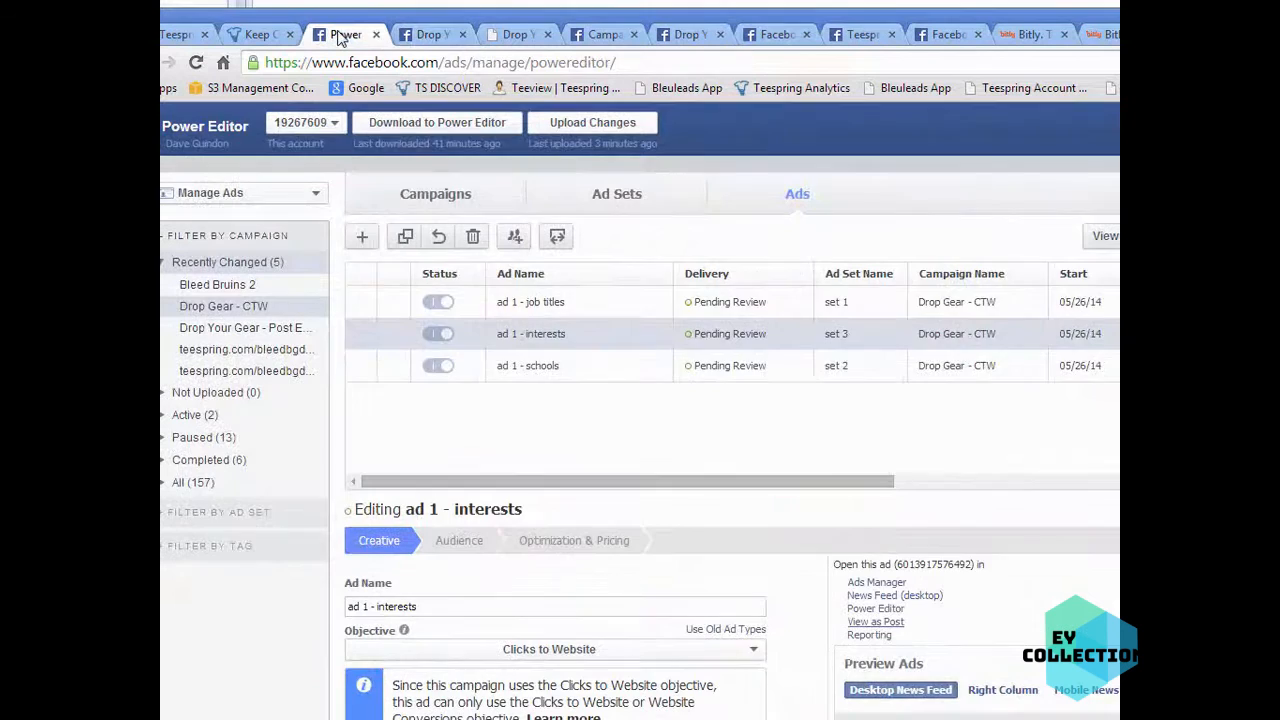
pyautogui.click(736, 372)
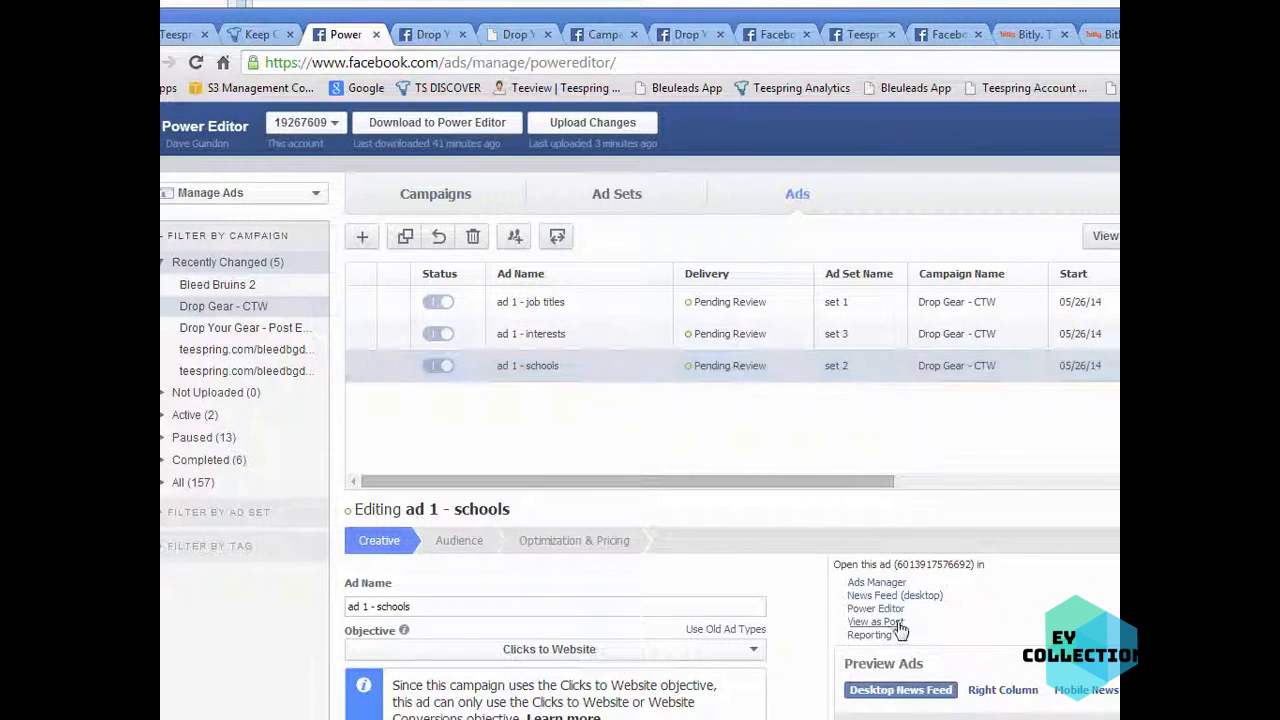
pyautogui.click(893, 622)
pyautogui.click(778, 62)
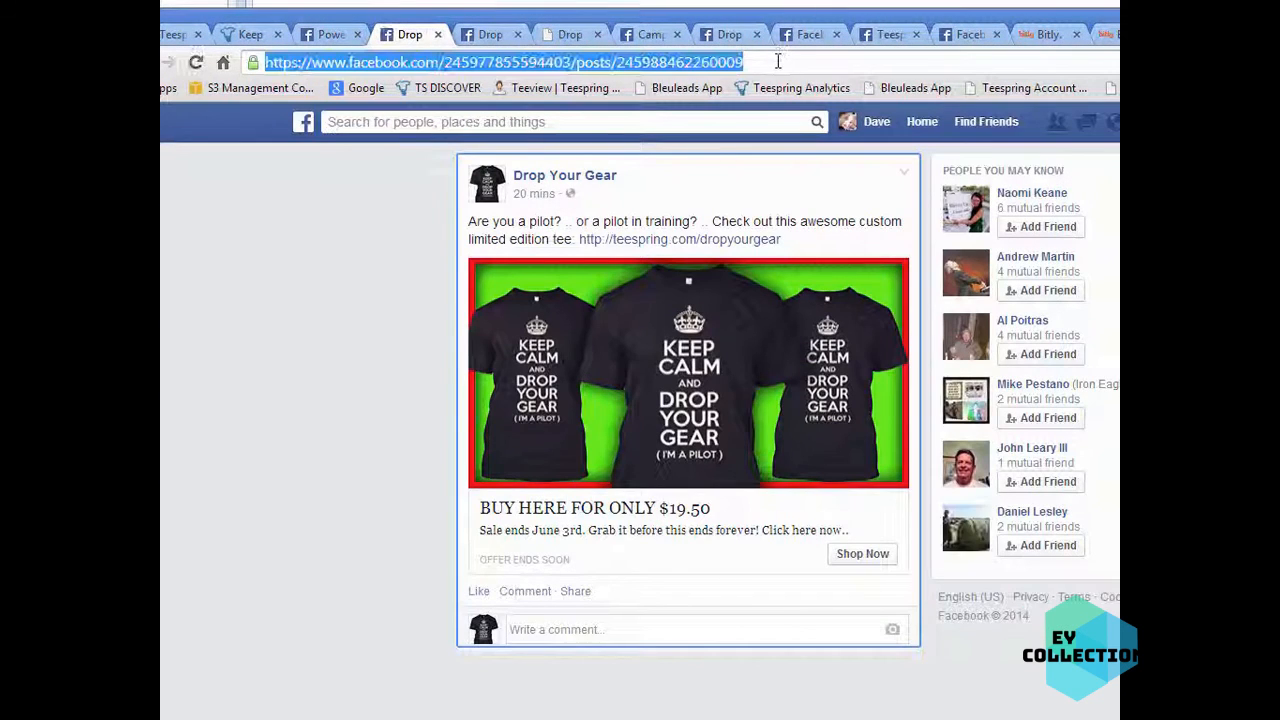
pyautogui.hotkey('ctrl', 'c')
pyautogui.hotkey('alt', 'Tab')
pyautogui.hotkey('ctrl', 'v')
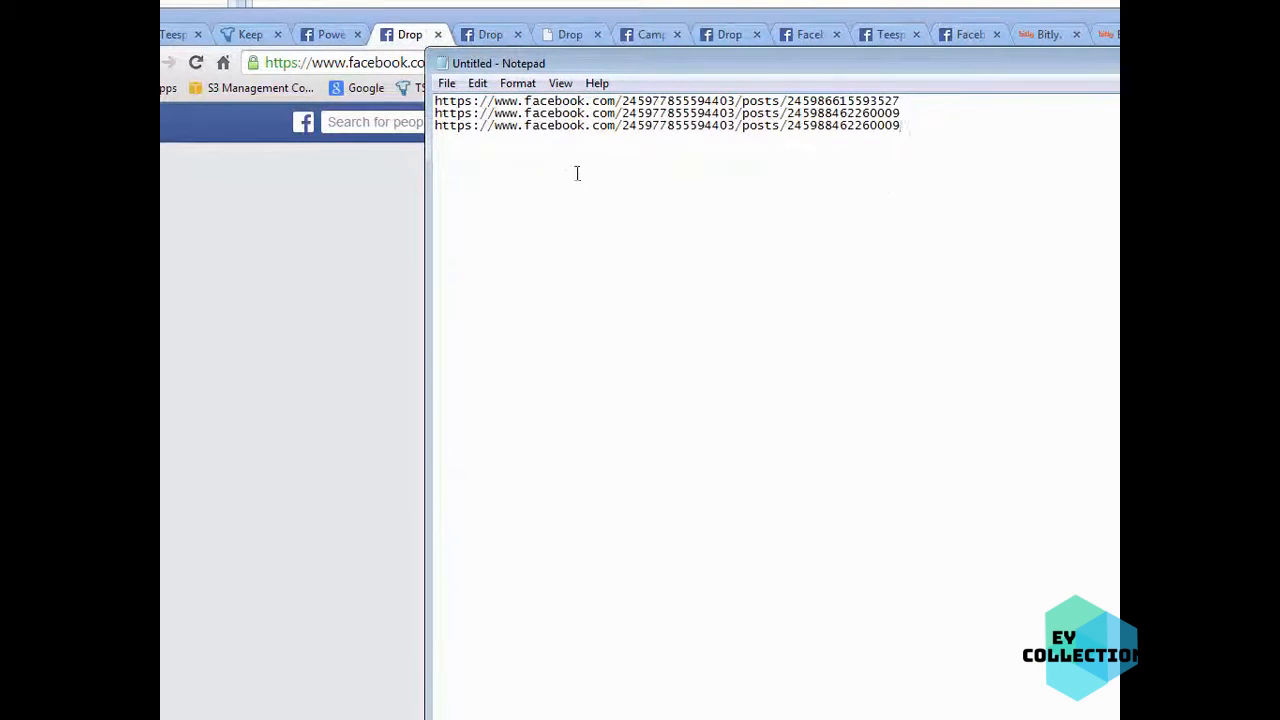
# Step: Separate the three post addresses in Notepad with blank lines and move its window out of the way
pyautogui.click(922, 112)
pyautogui.press('Return')
pyautogui.click(918, 102)
pyautogui.press('Return')
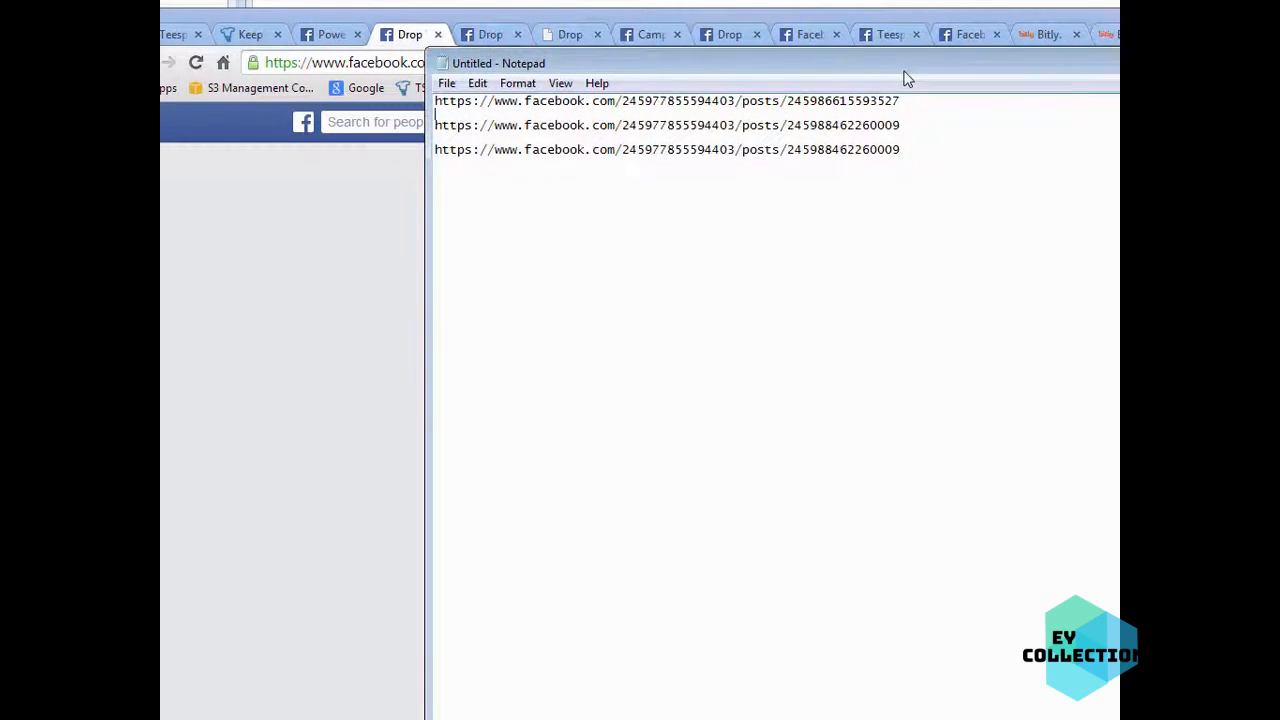
pyautogui.moveTo(903, 64); pyautogui.dragTo(879, 134)
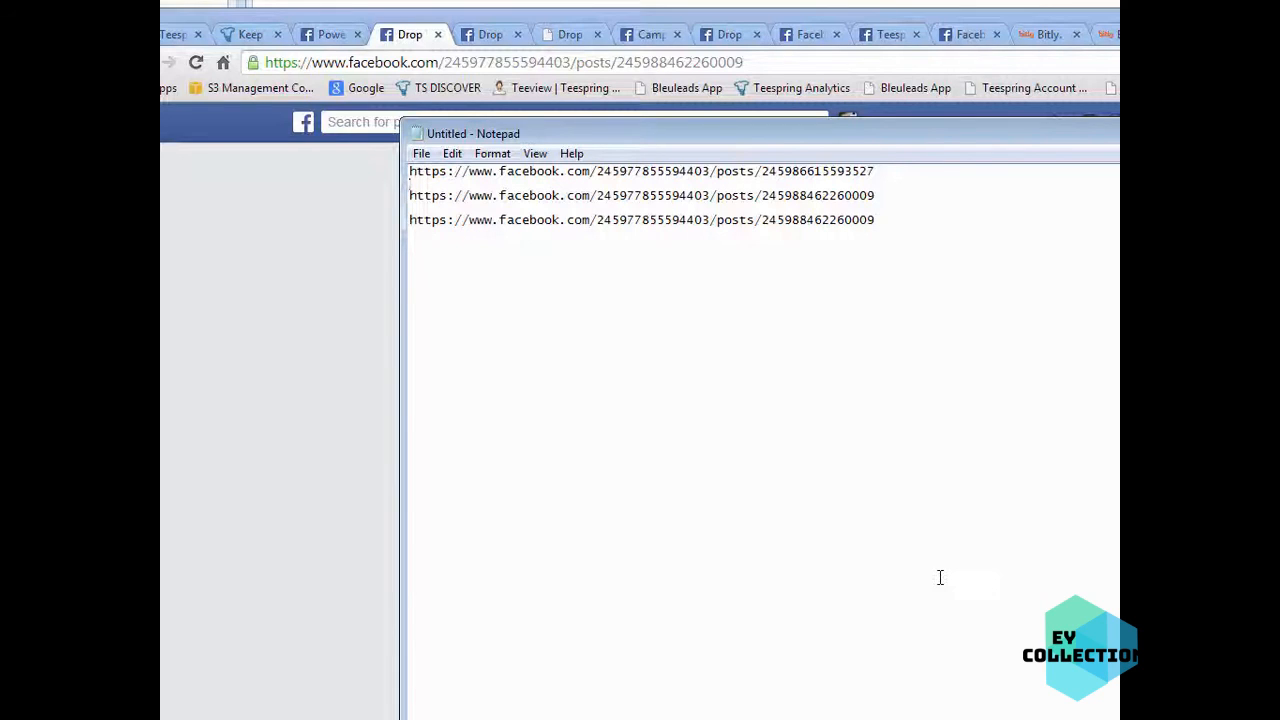
pyautogui.moveTo(660, 136); pyautogui.dragTo(676, 718)
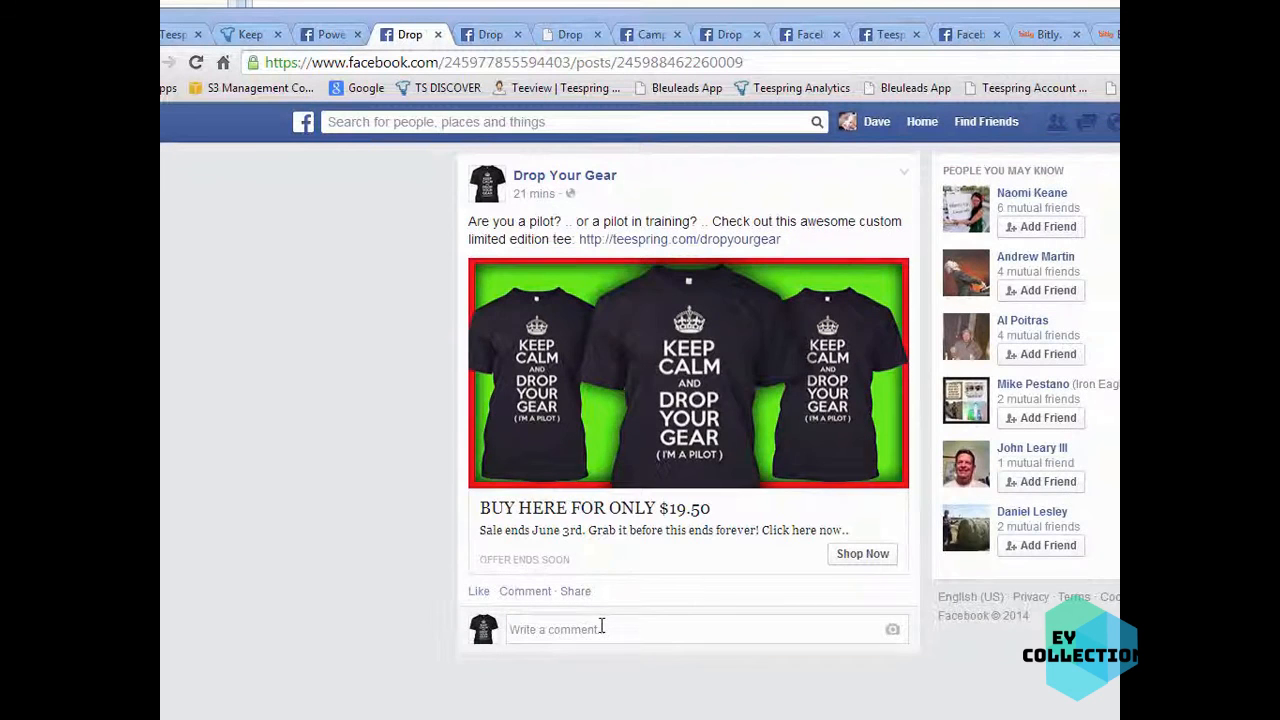
pyautogui.moveTo(822, 241); pyautogui.dragTo(580, 230)
pyautogui.hotkey('ctrl', 'c')
pyautogui.click(634, 629)
pyautogui.hotkey('ctrl', 'v')
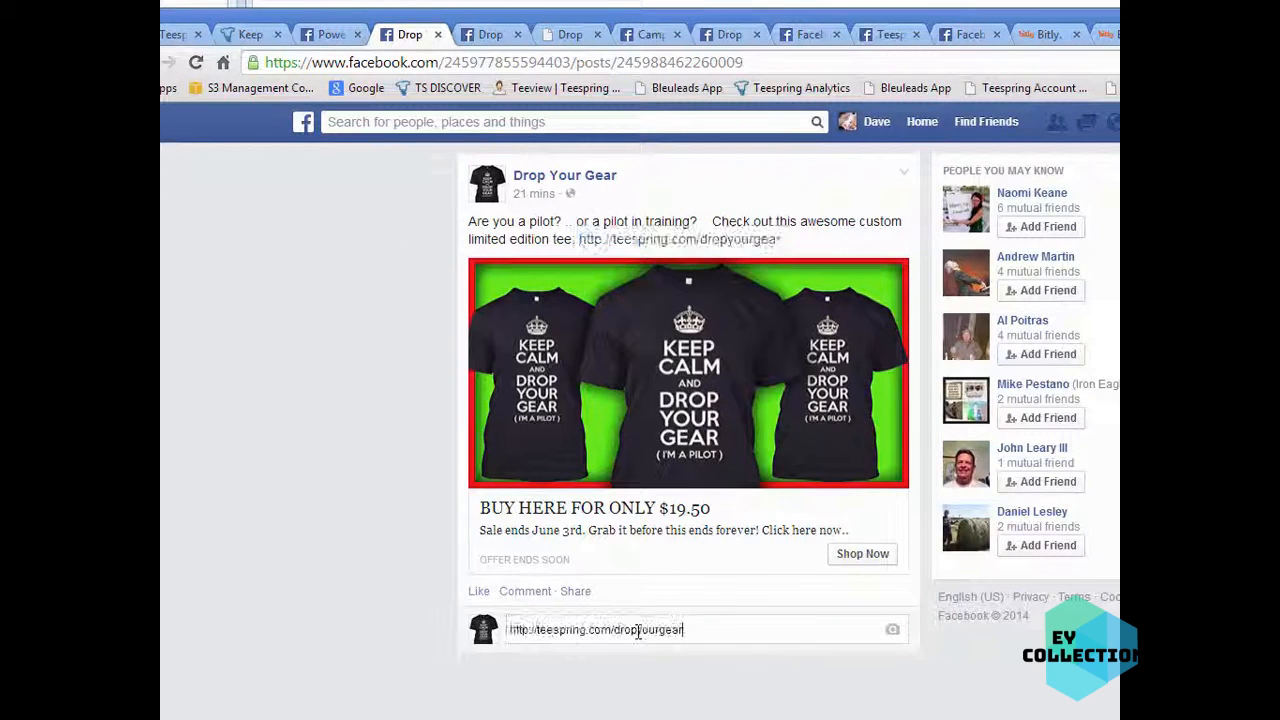
pyautogui.press('Home')
pyautogui.write('get it here ')
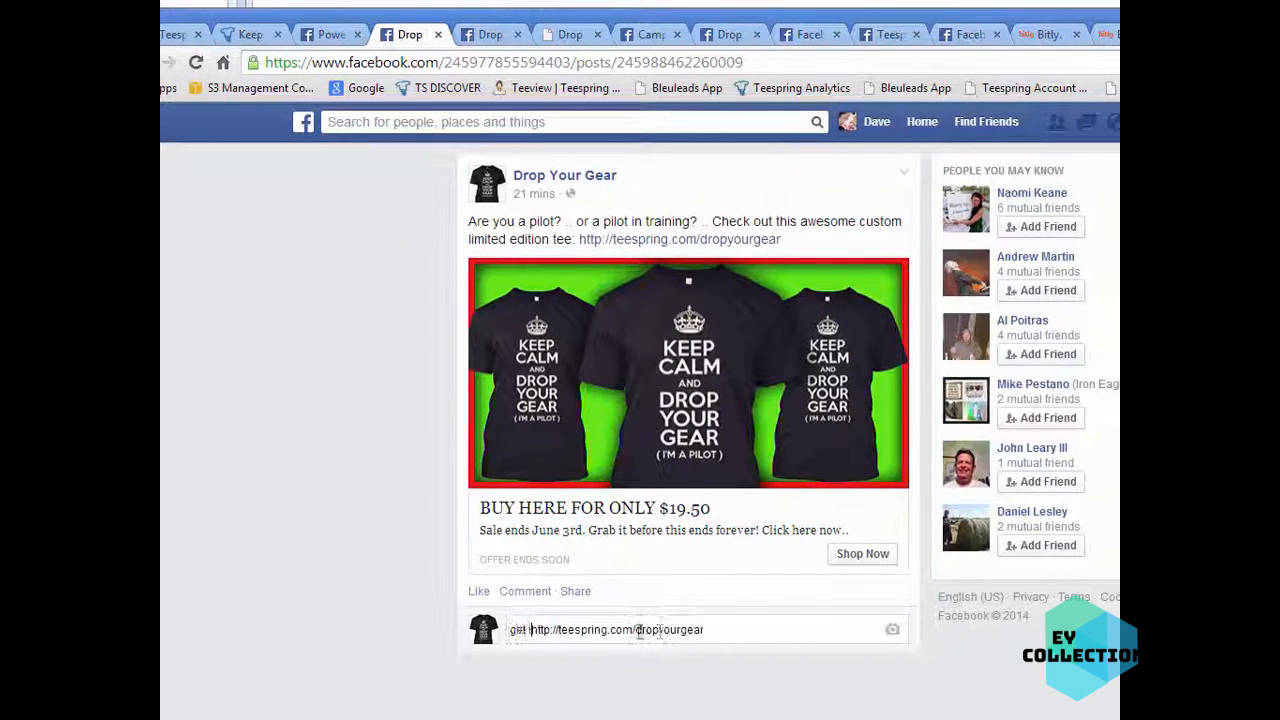
pyautogui.write('==>')
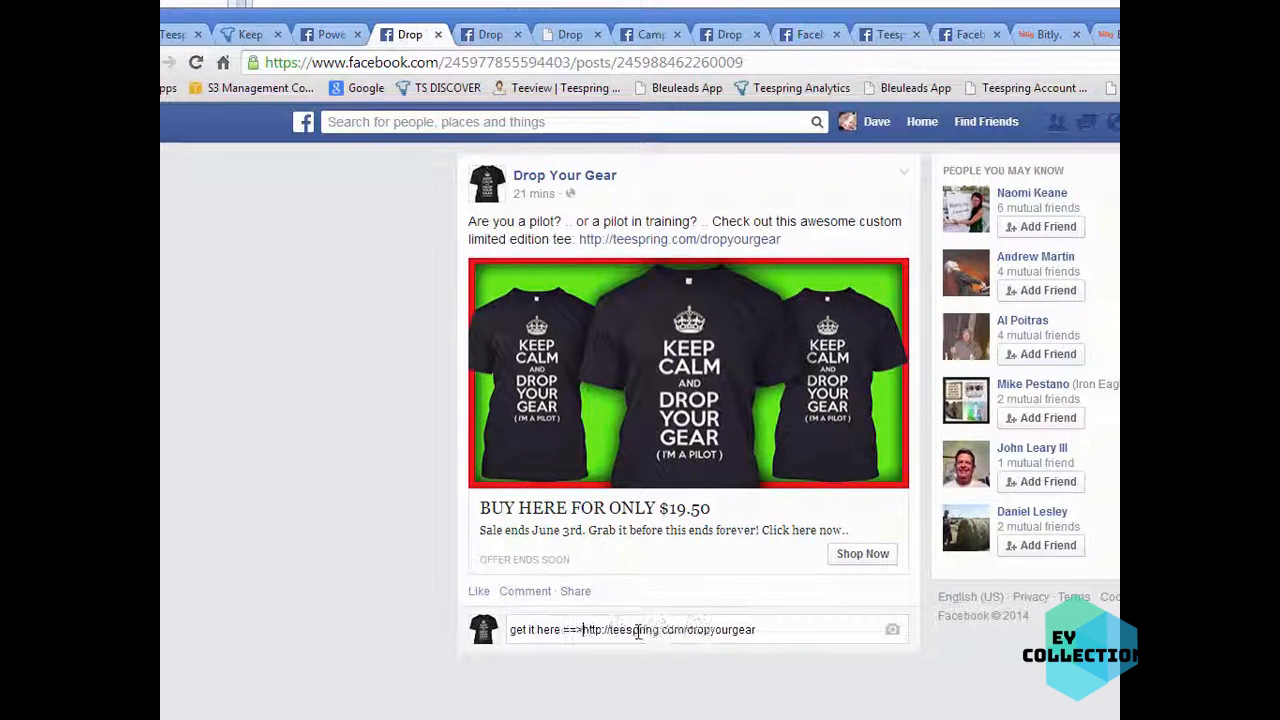
pyautogui.press('Return')
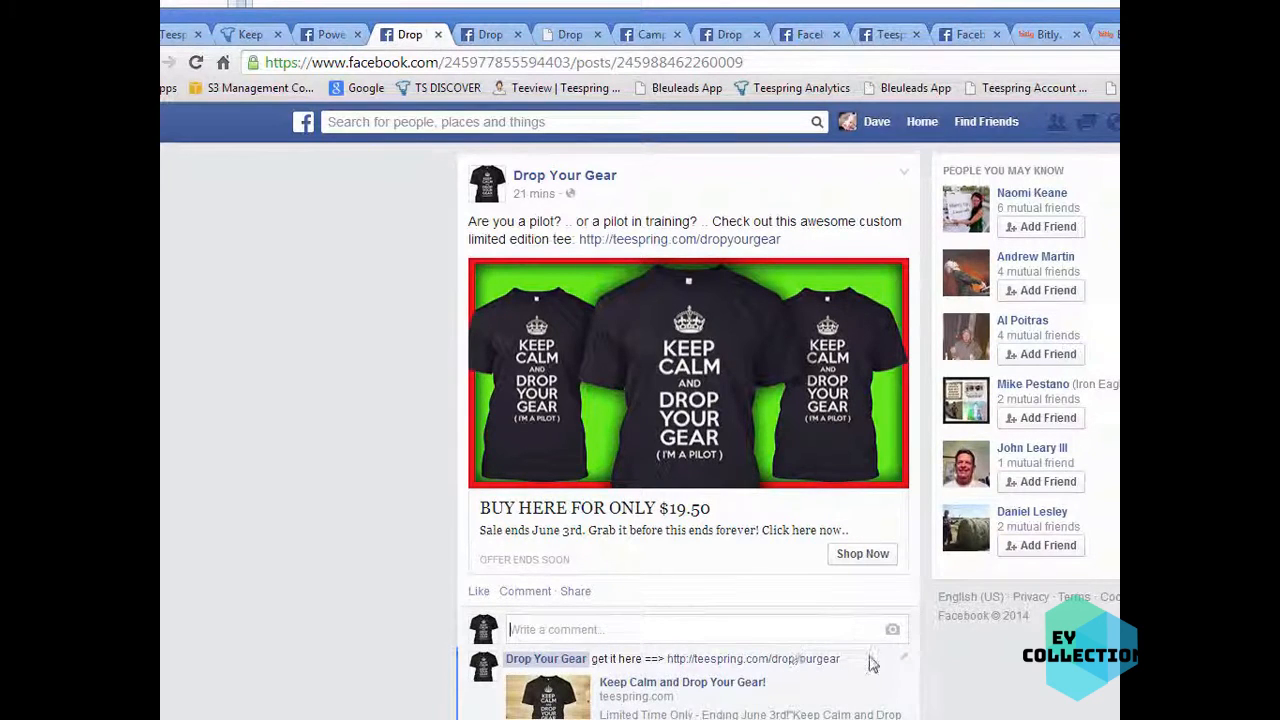
# Step: Copy the text of the new "get it here" comment and like the post
pyautogui.moveTo(841, 658); pyautogui.dragTo(594, 656)
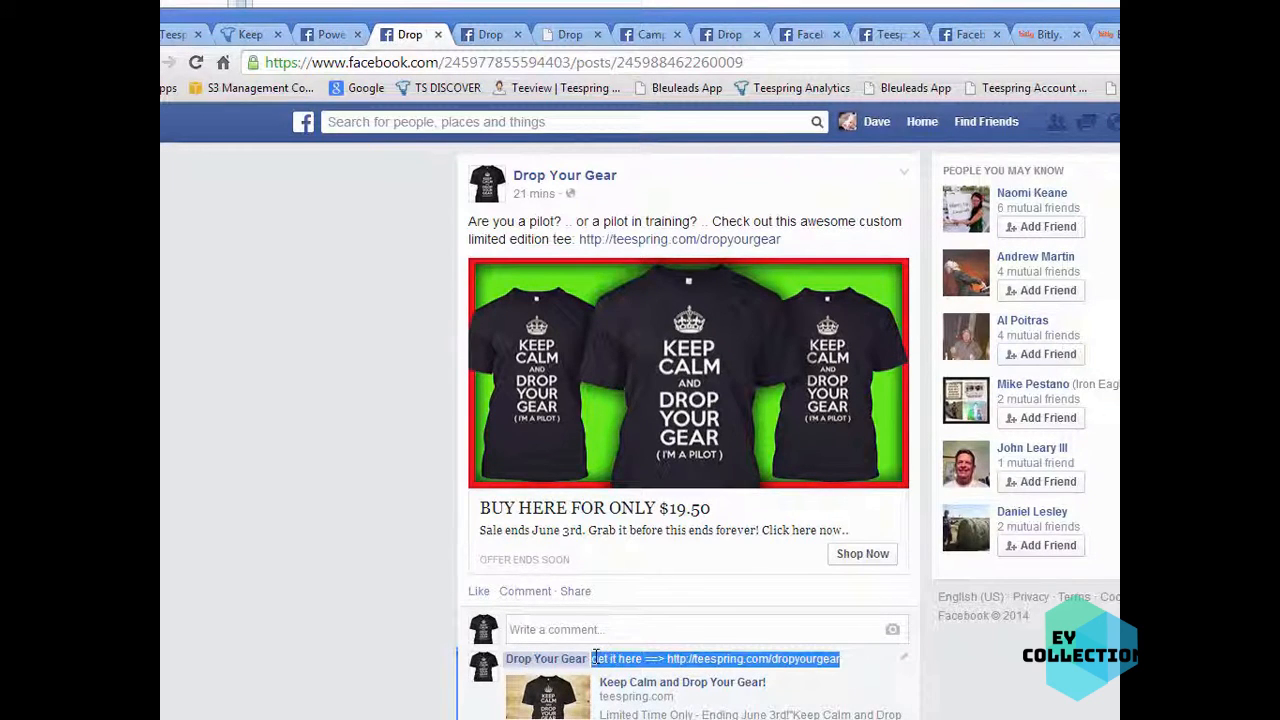
pyautogui.click(479, 591)
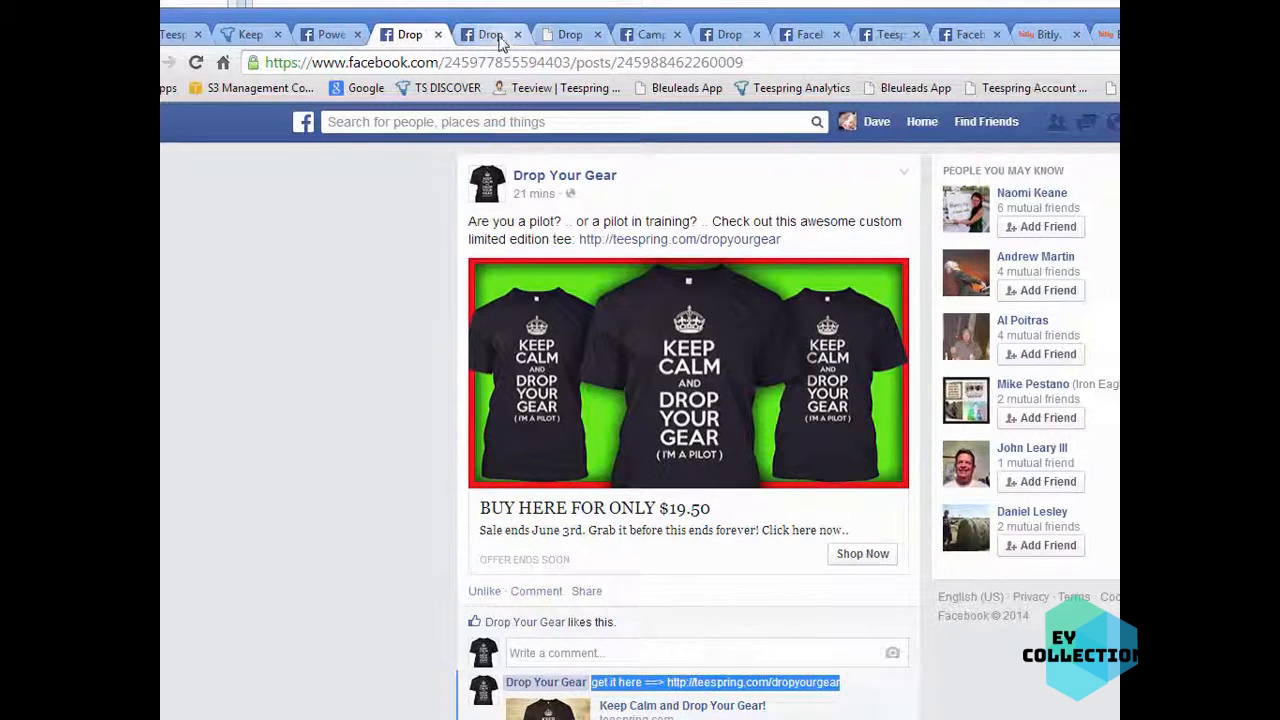
# Step: Return to Power Editor and reopen the posts of the Drop Gear - CTW ads in separate browser tabs
pyautogui.click(490, 35)
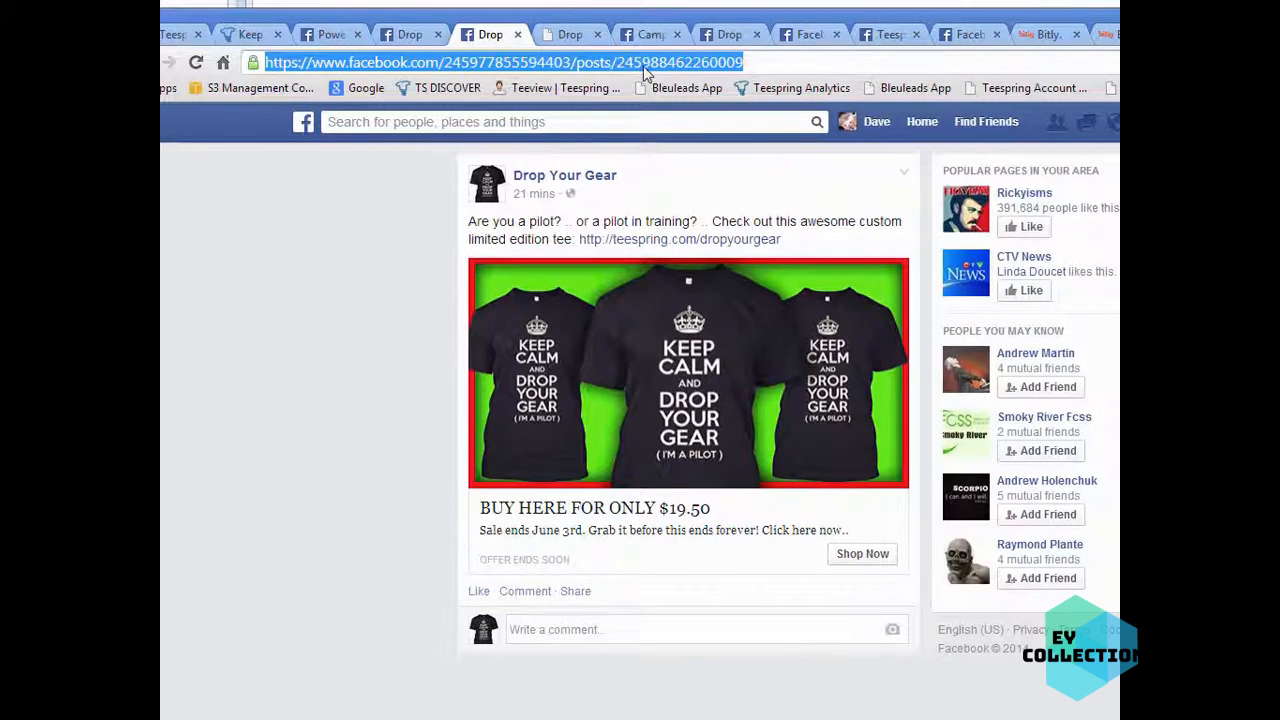
pyautogui.click(330, 35)
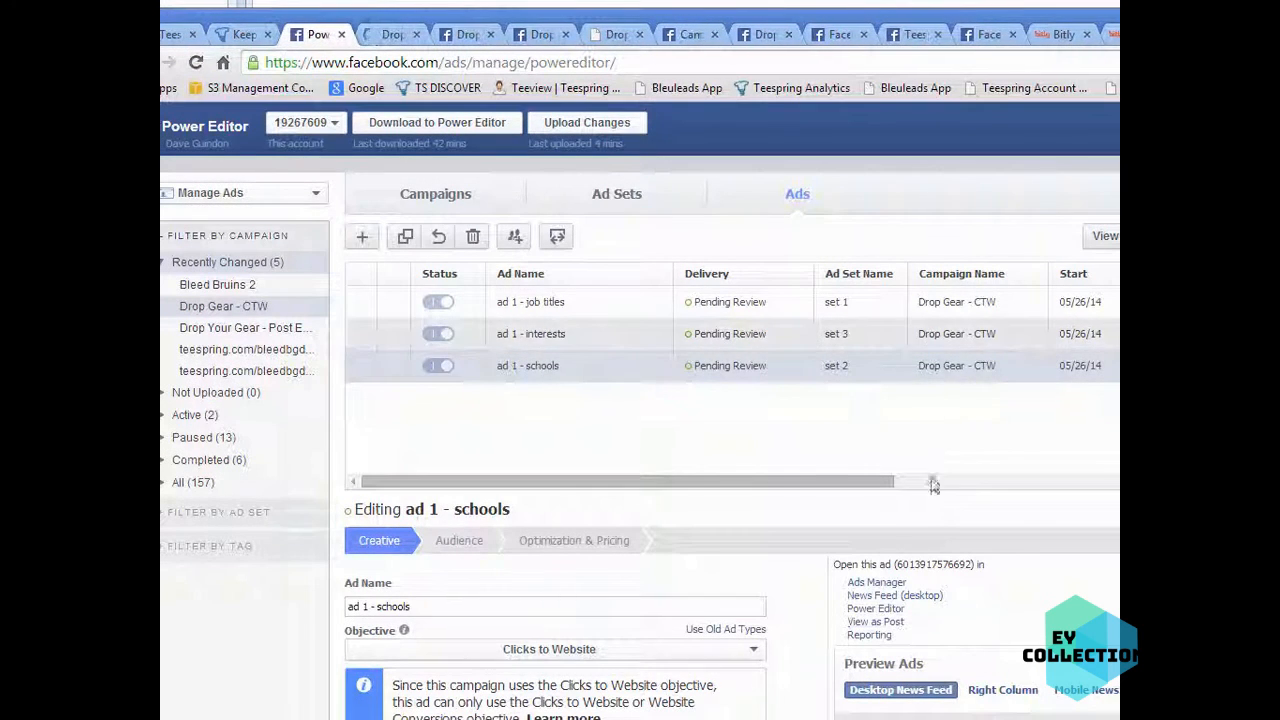
pyautogui.click(928, 336)
pyautogui.middleClick(885, 623)
pyautogui.click(915, 306)
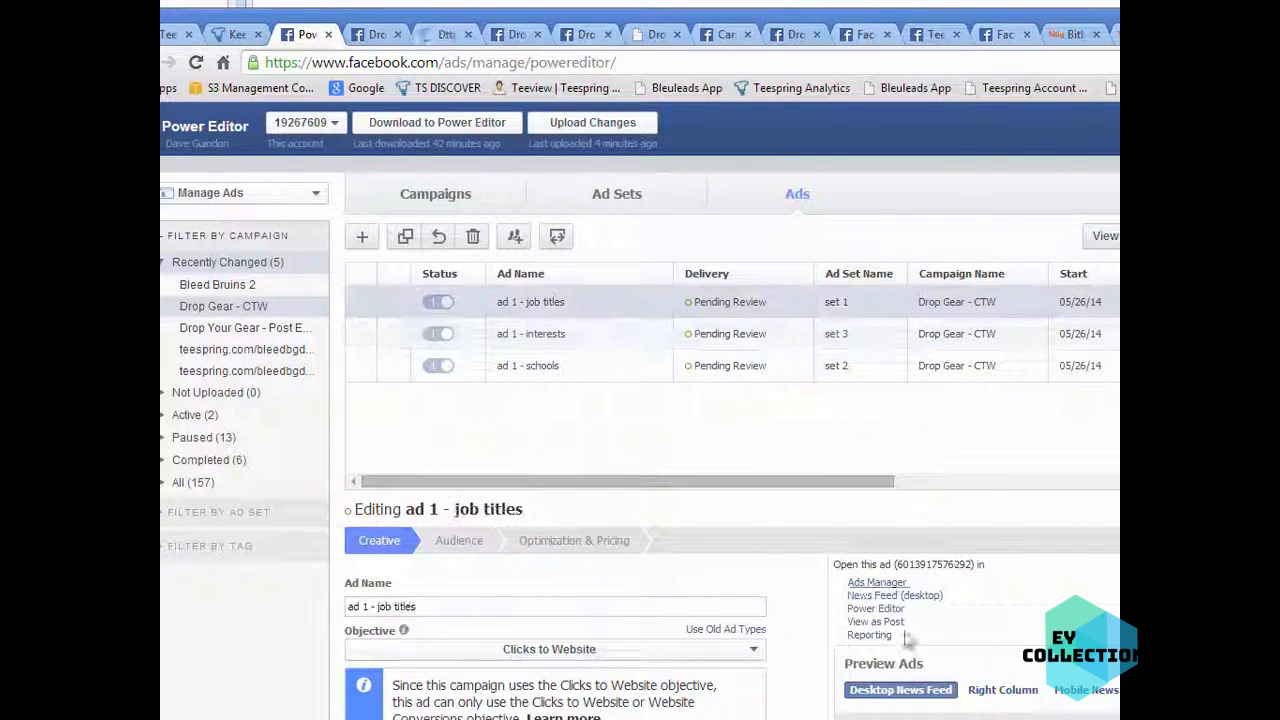
pyautogui.middleClick(875, 621)
# Step: Paste and post the copied "get it here" comment on the ad 1 - job titles post and like that post
pyautogui.click(360, 36)
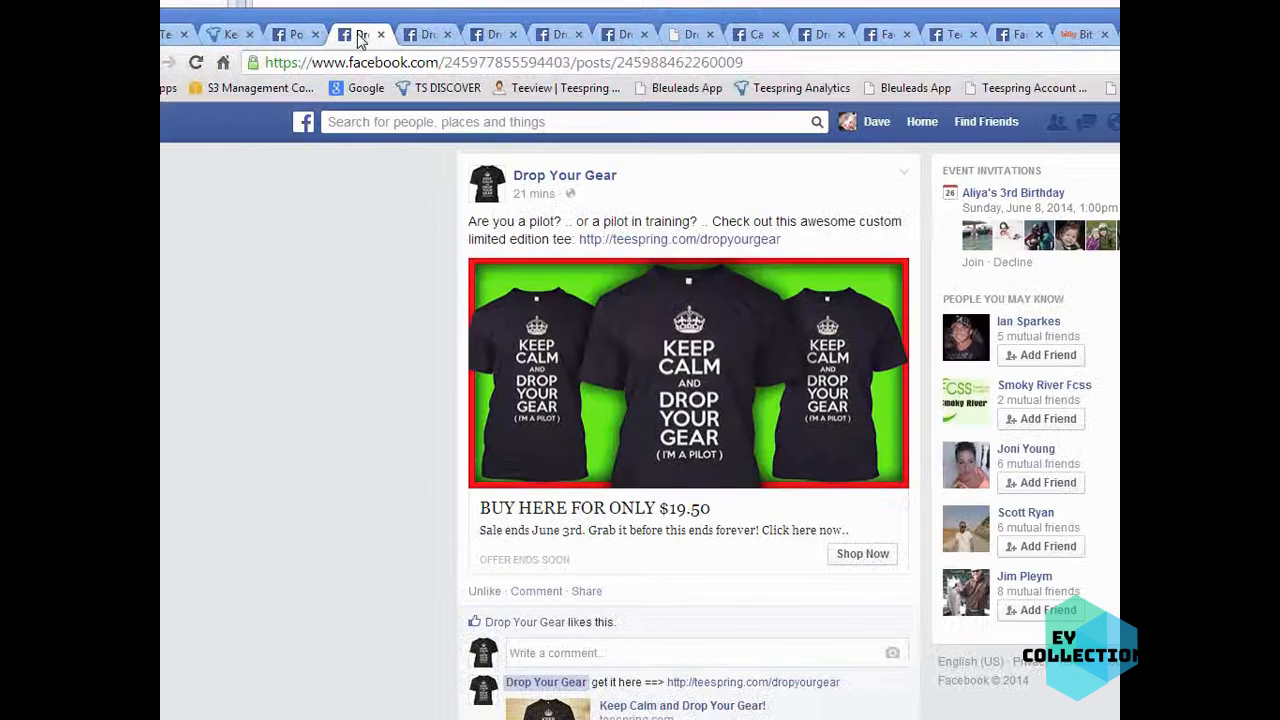
pyautogui.click(428, 36)
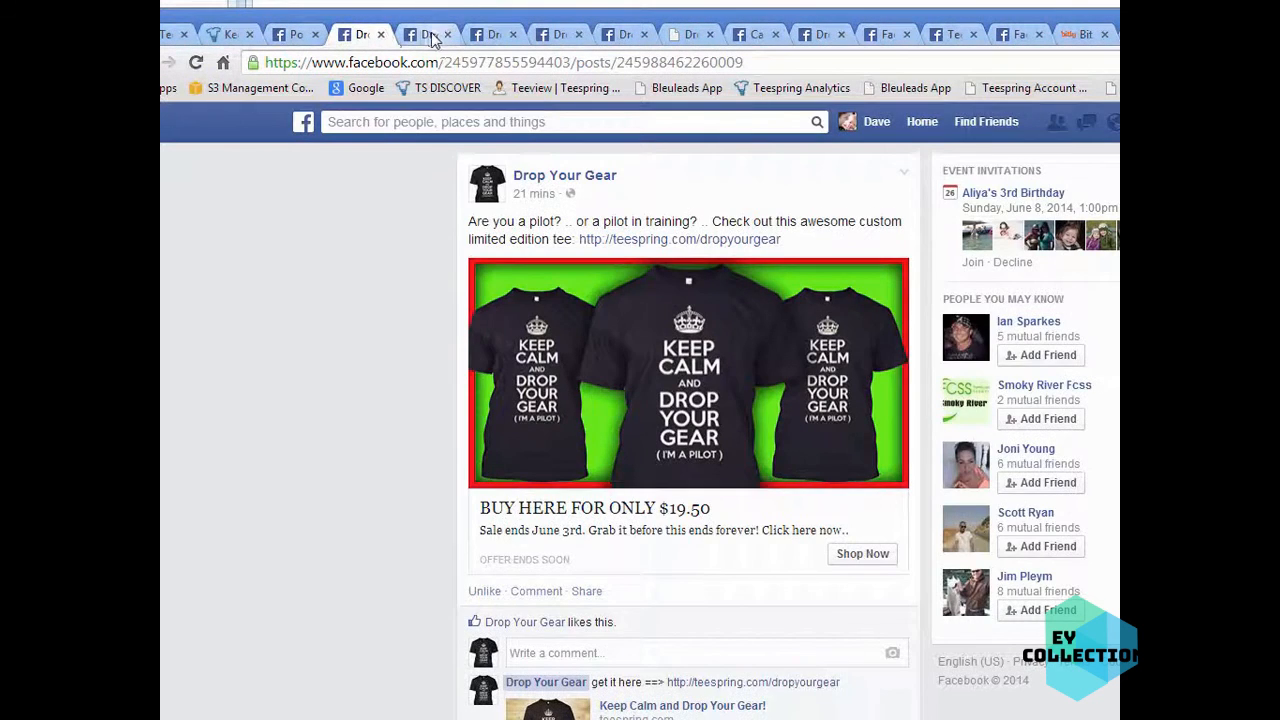
pyautogui.click(491, 34)
pyautogui.click(700, 638)
pyautogui.hotkey('ctrl', 'v')
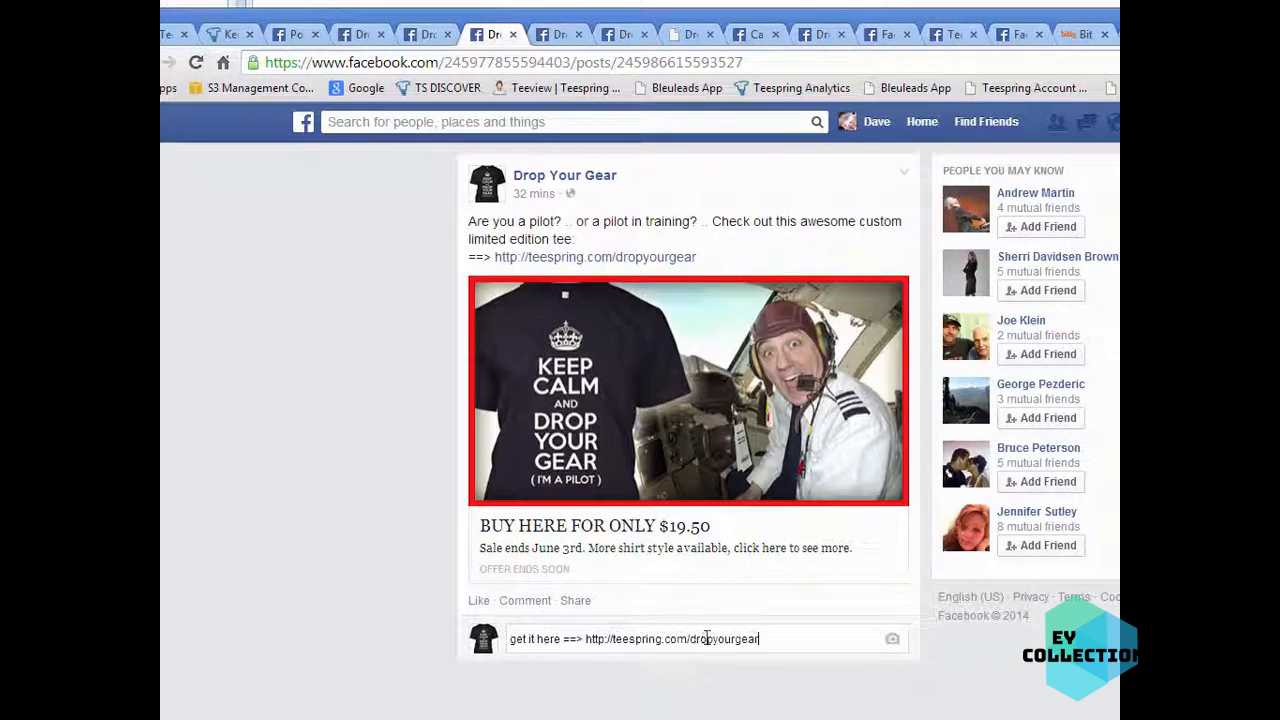
pyautogui.press('Return')
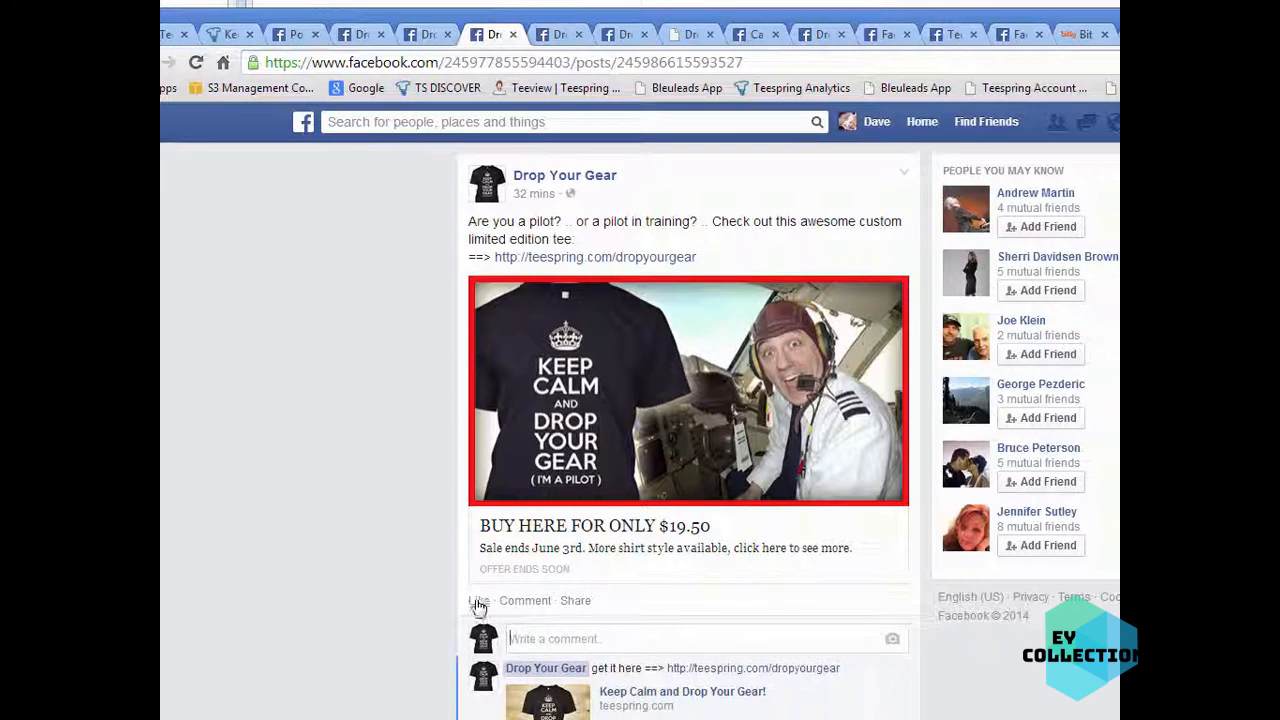
pyautogui.click(478, 603)
# Step: Check the remaining open ad post tabs for the page's like and comment
pyautogui.click(555, 34)
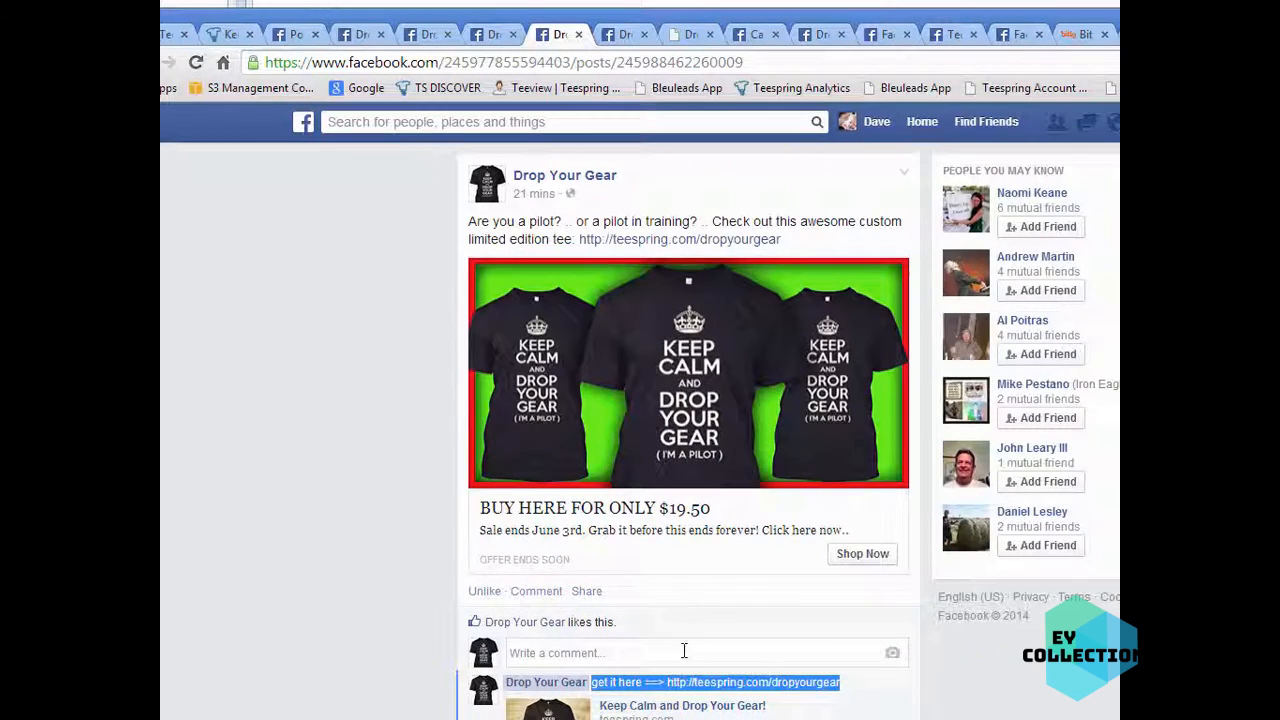
pyautogui.click(618, 34)
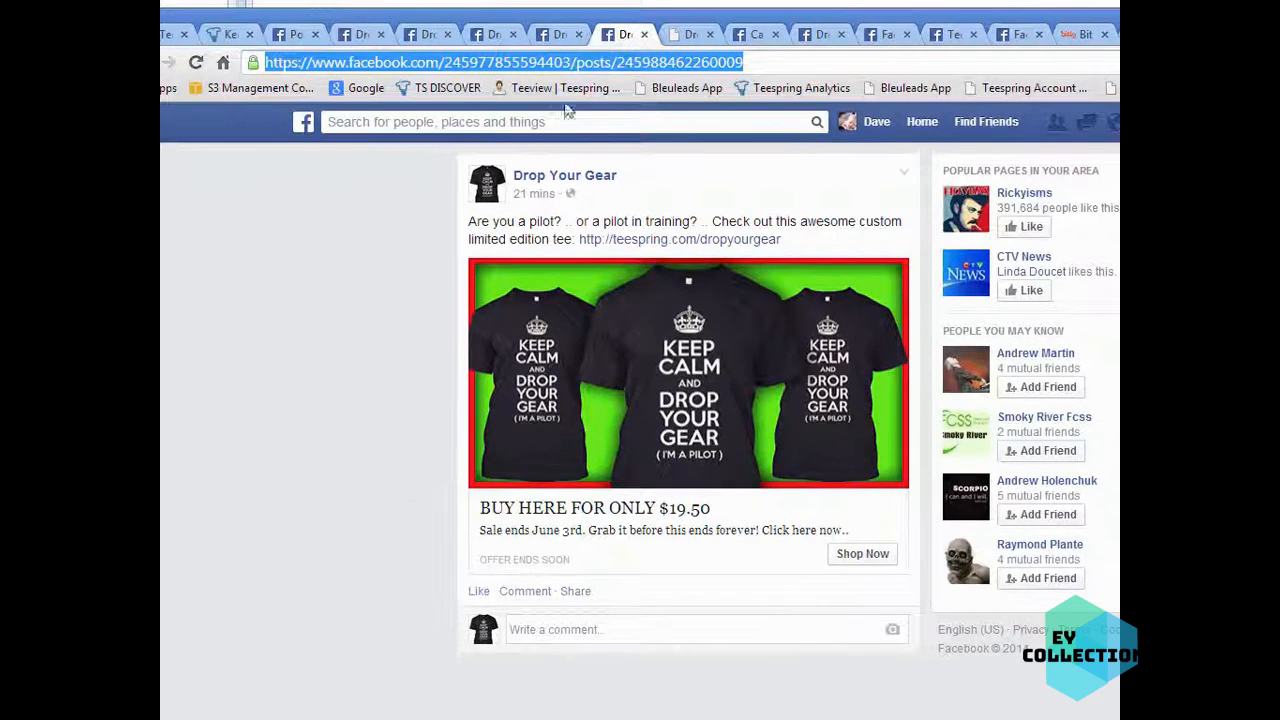
pyautogui.click(644, 34)
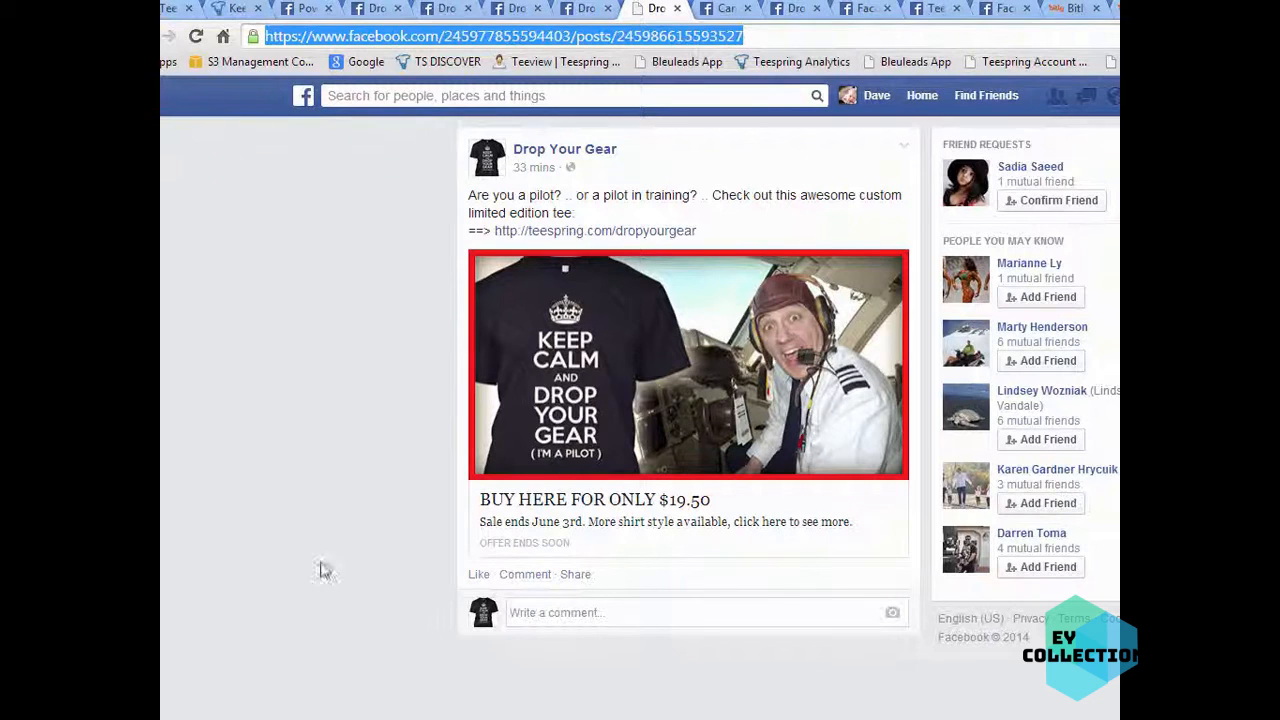
pyautogui.click(258, 510)
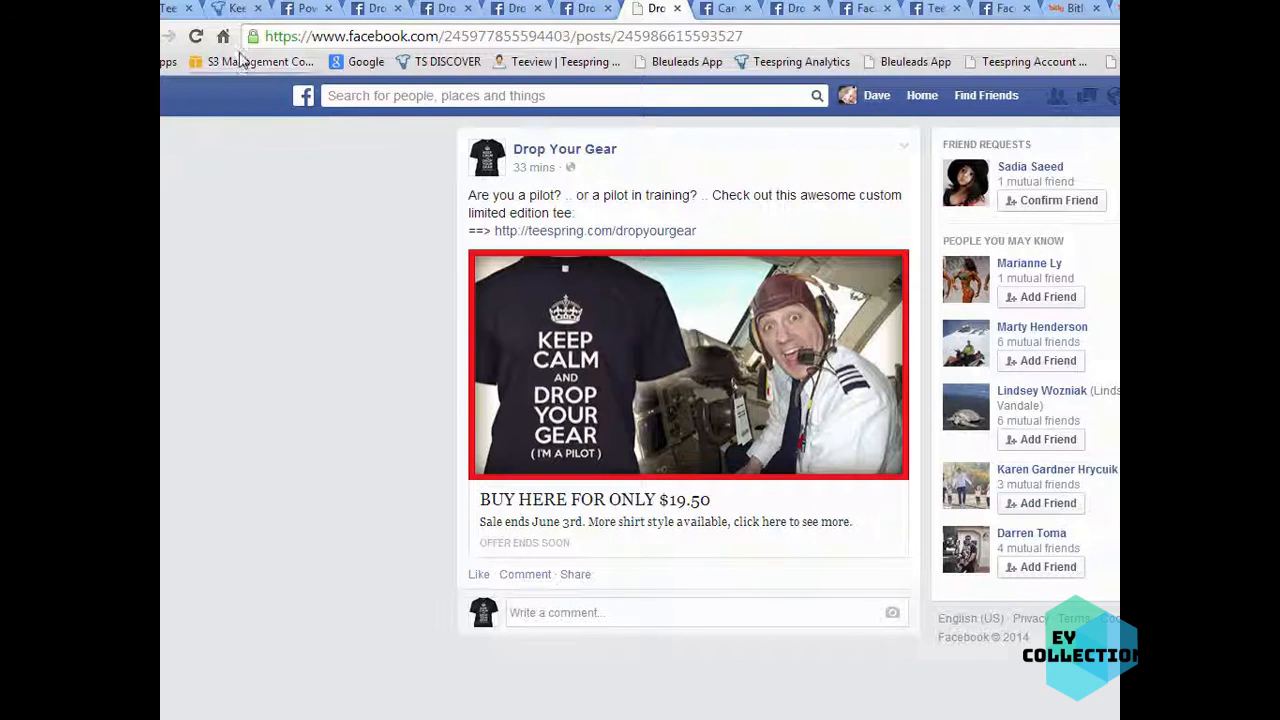
# Step: Look over the Keep Calm and Drop Your Gear campaign page on Teespring and reload it
pyautogui.click(238, 18)
pyautogui.scroll(-1, 400, 495)
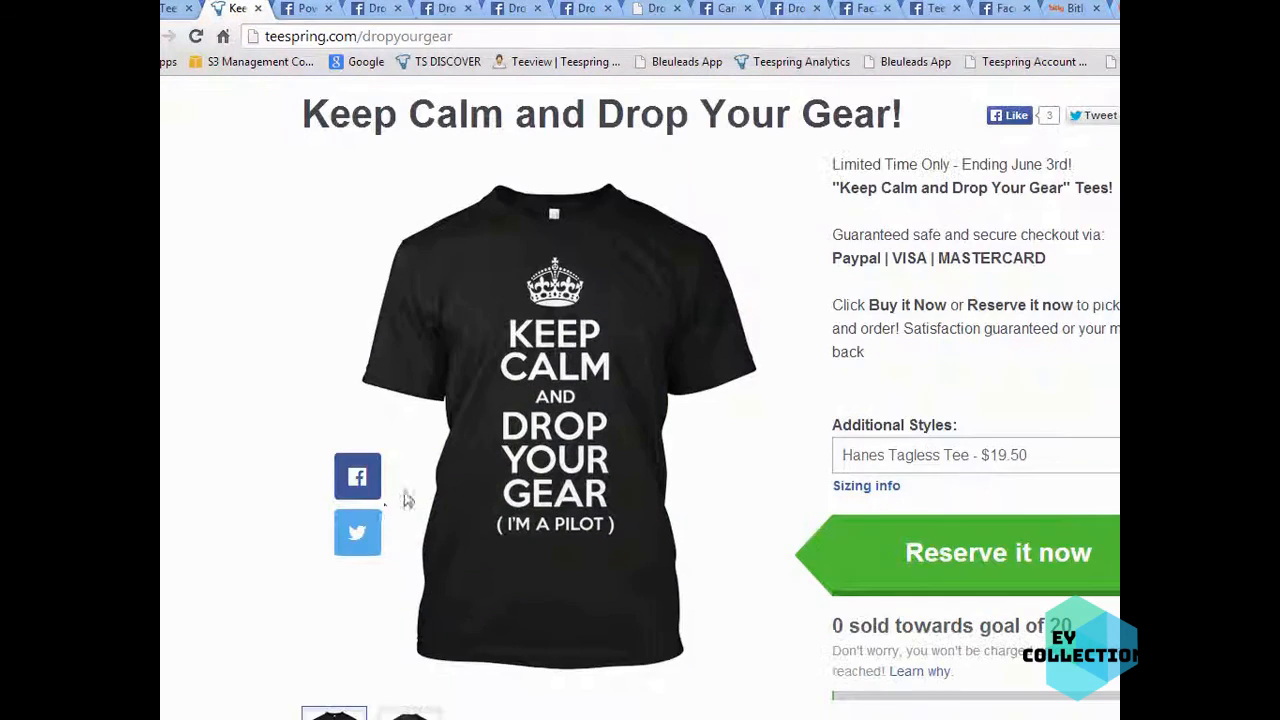
pyautogui.scroll(1, 383, 507)
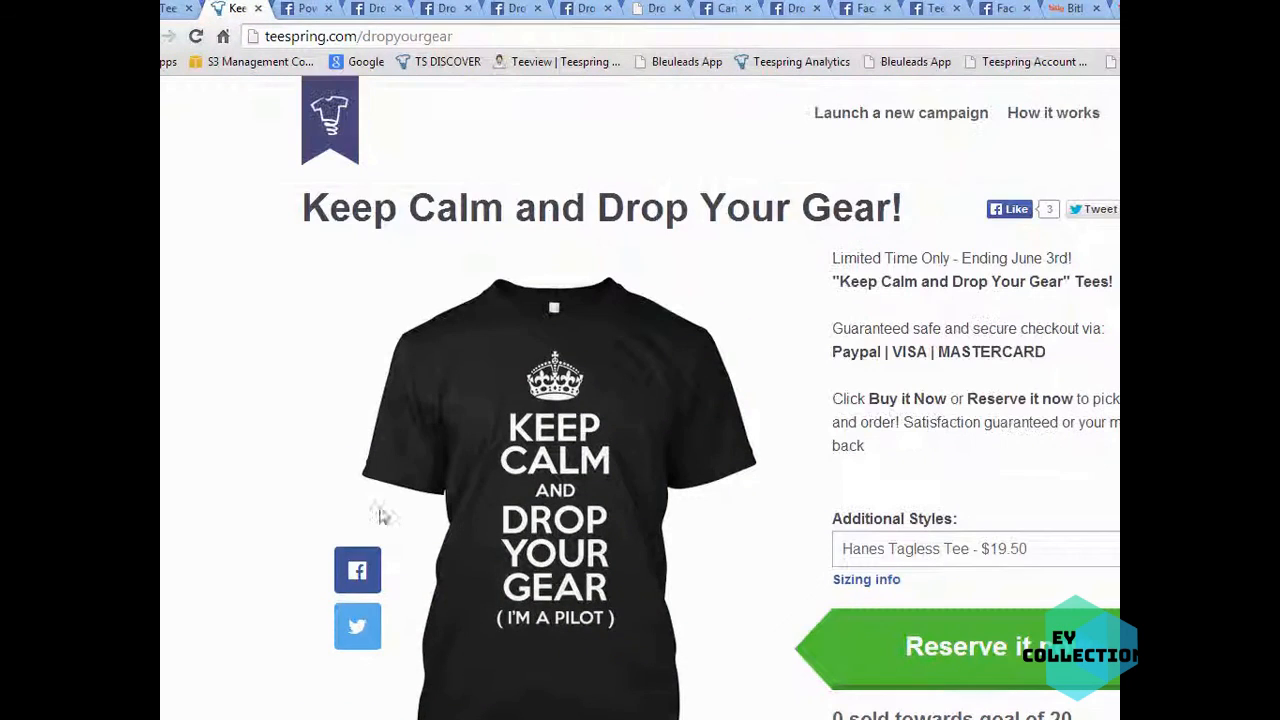
pyautogui.click(197, 37)
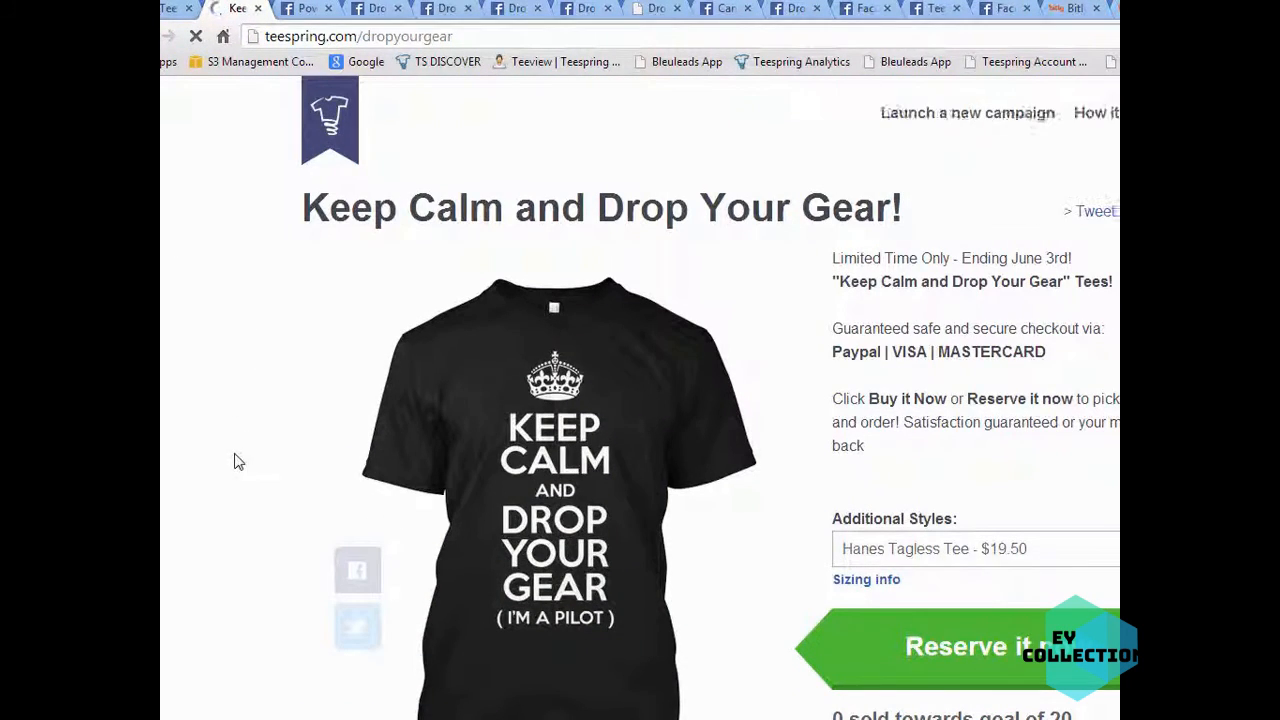